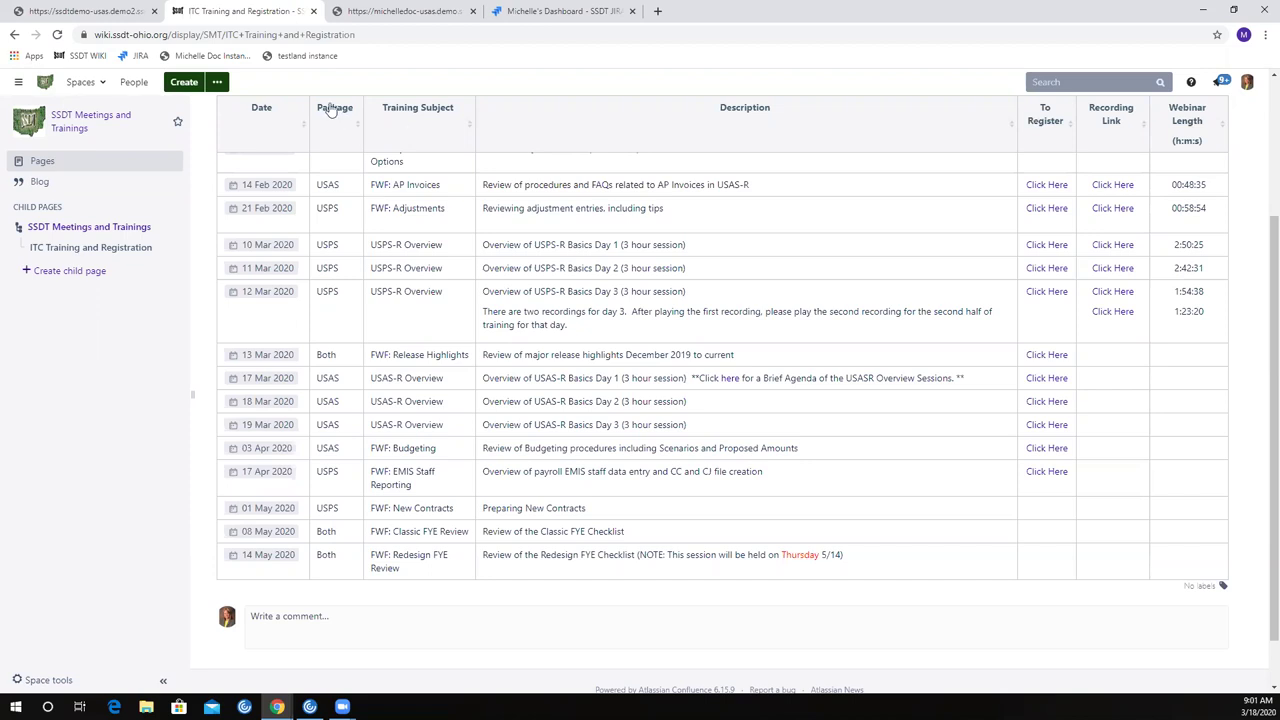
Preview the USAS-R Overview Agenda PDF, close it, and go back to SSDT Meetings and Trainings
click(14, 36)
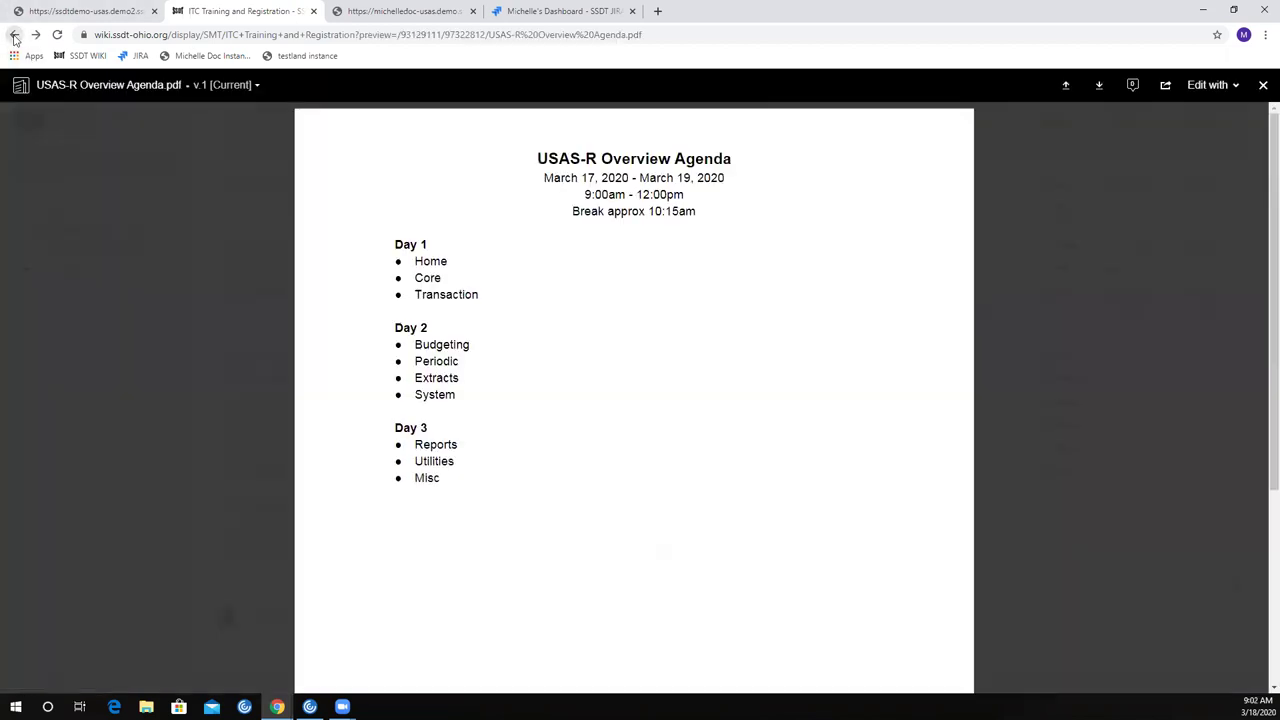
click(14, 36)
click(14, 36)
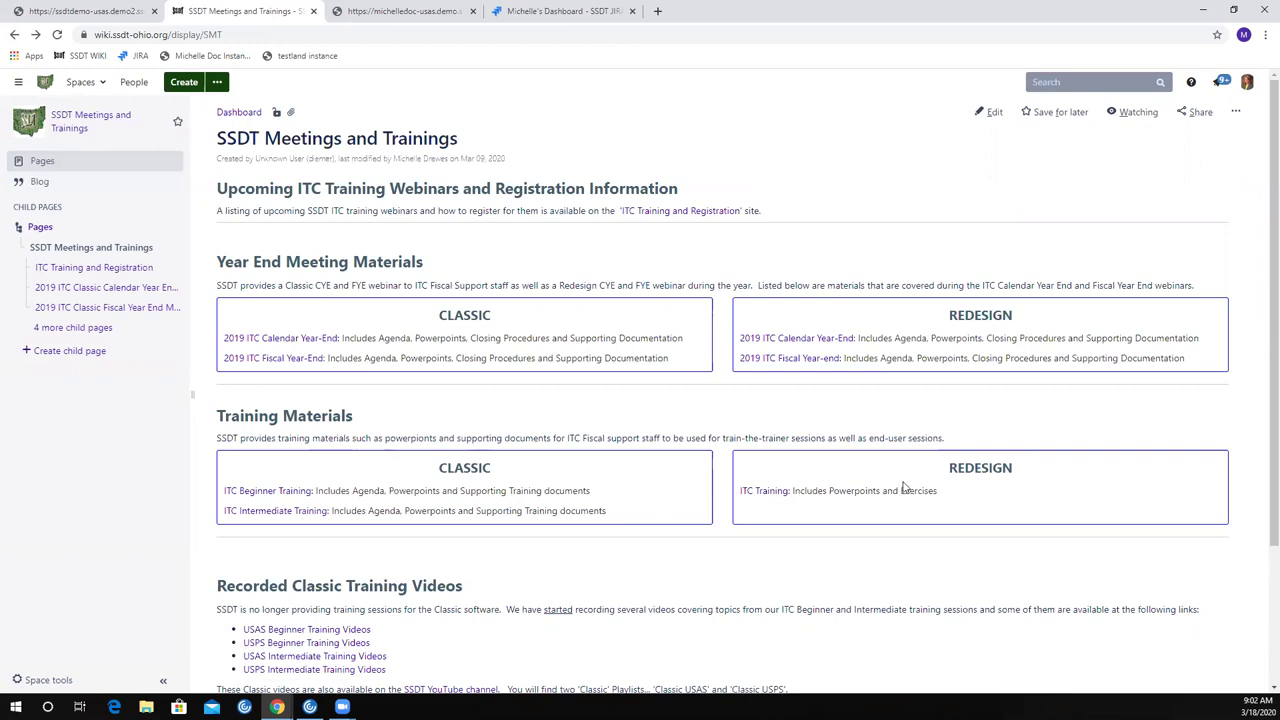
Follow the 'ITC Training' link to the SSDT Redesign Training Materials page
click(763, 493)
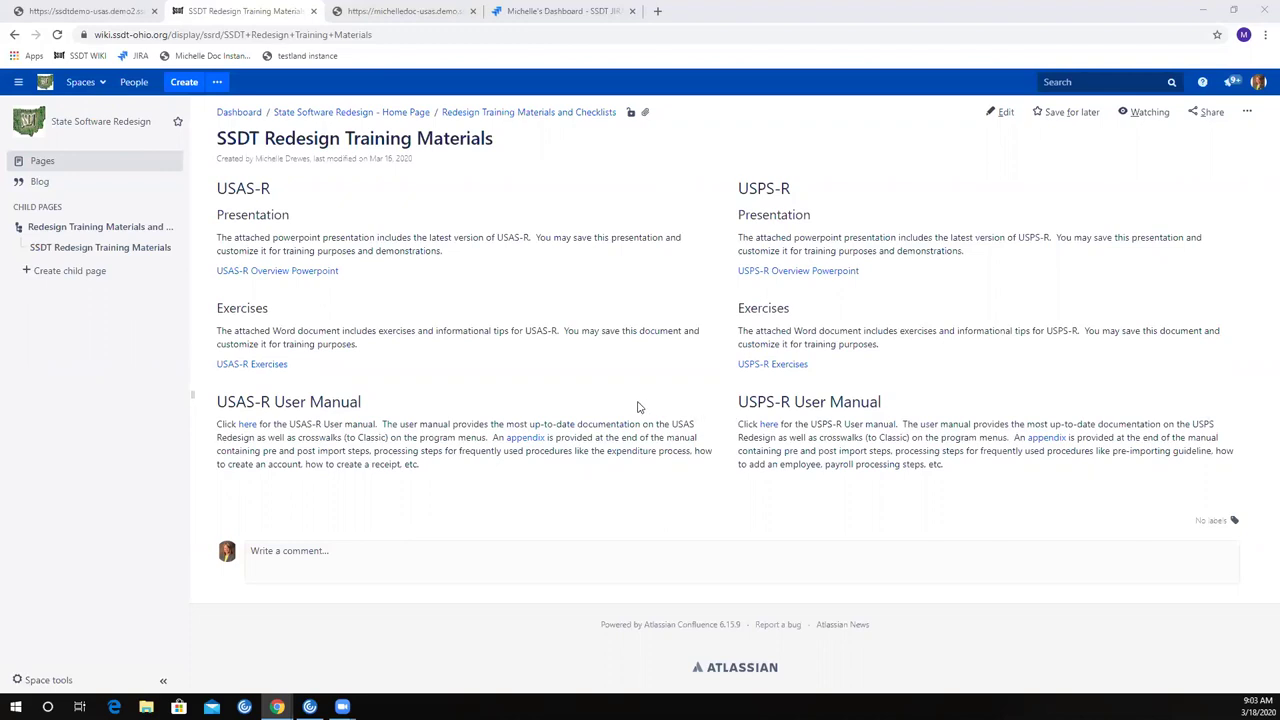
On the USAS tab, sign in to Cotton (Demo) Schools with the account username and password
click(97, 11)
click(122, 113)
text(admin)
key(Tab)
text(*************)
key(Return)
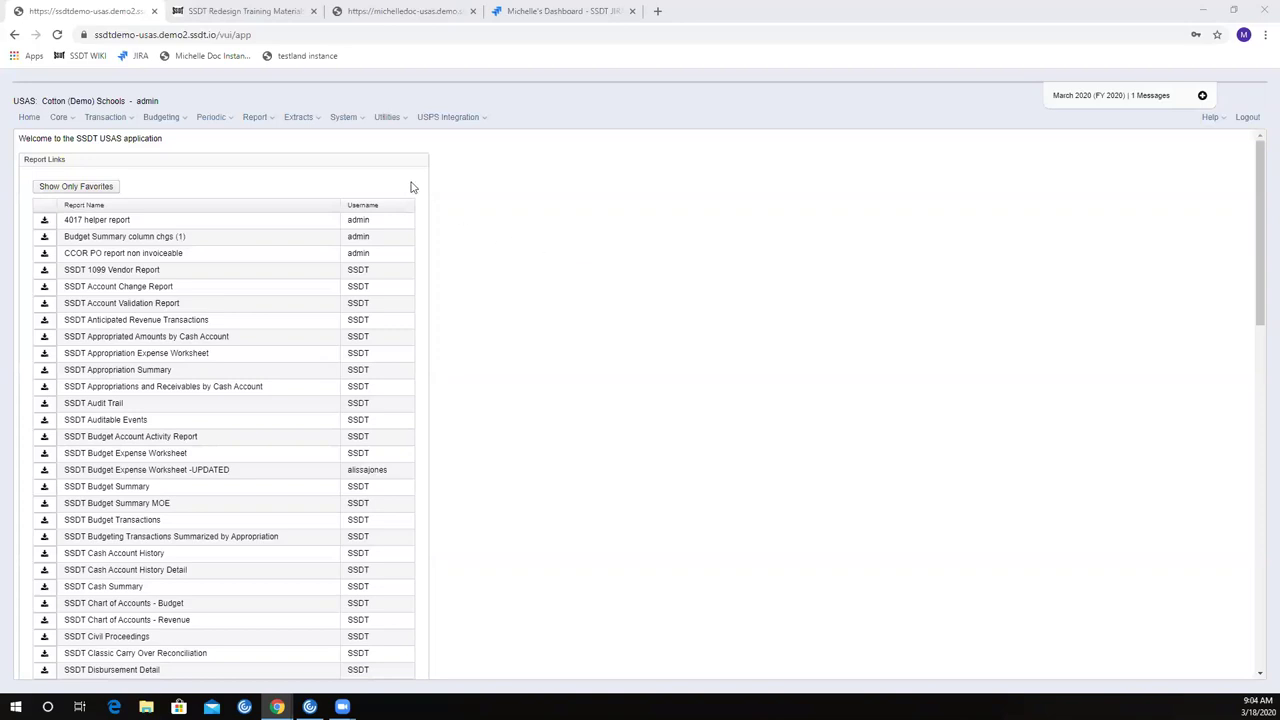
Go to Budgeting > Scenarios to list the fiscal year 2020 scenarios
click(165, 121)
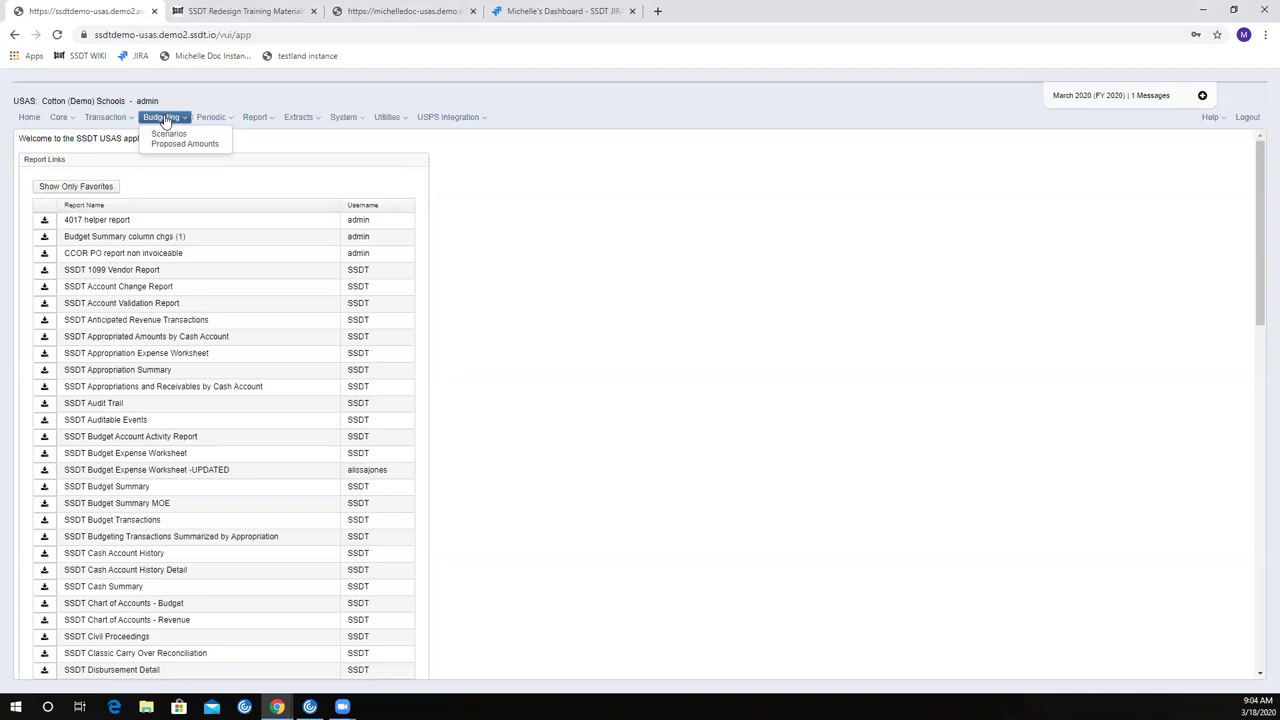
click(167, 133)
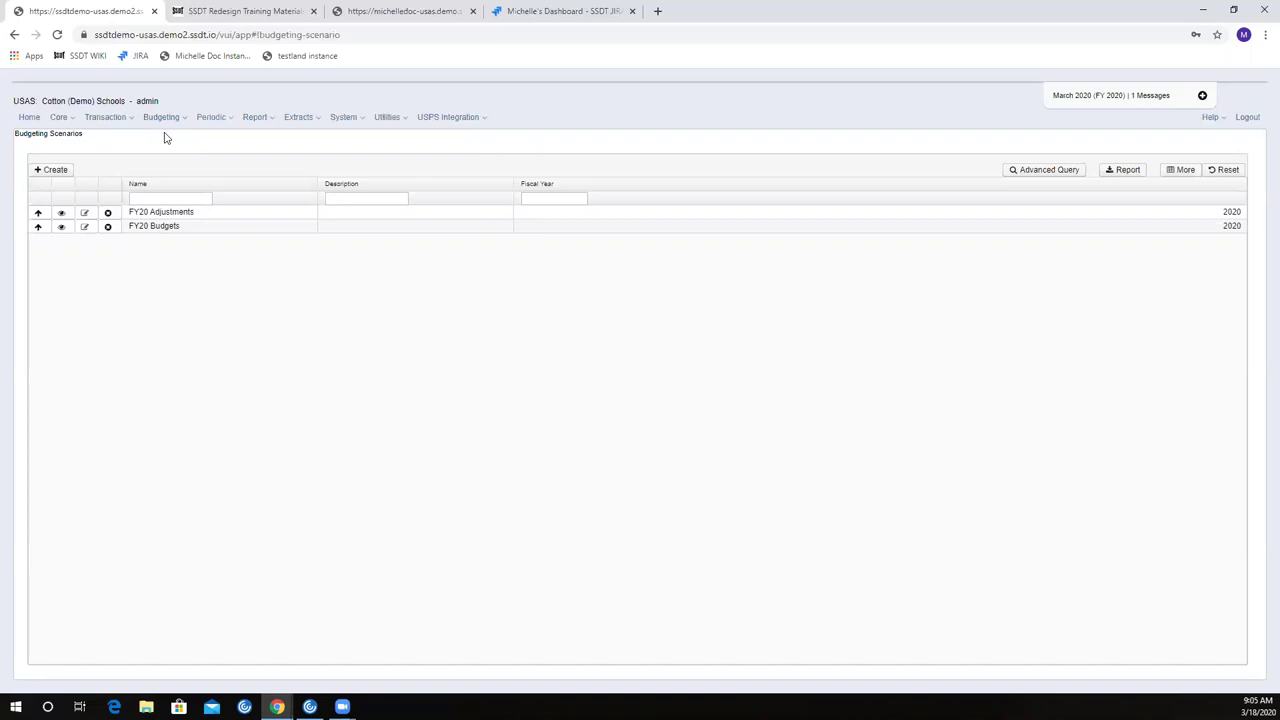
Open the FY20 Budgets scenario's view dialog to see its budgeting sheets
click(61, 228)
click(61, 228)
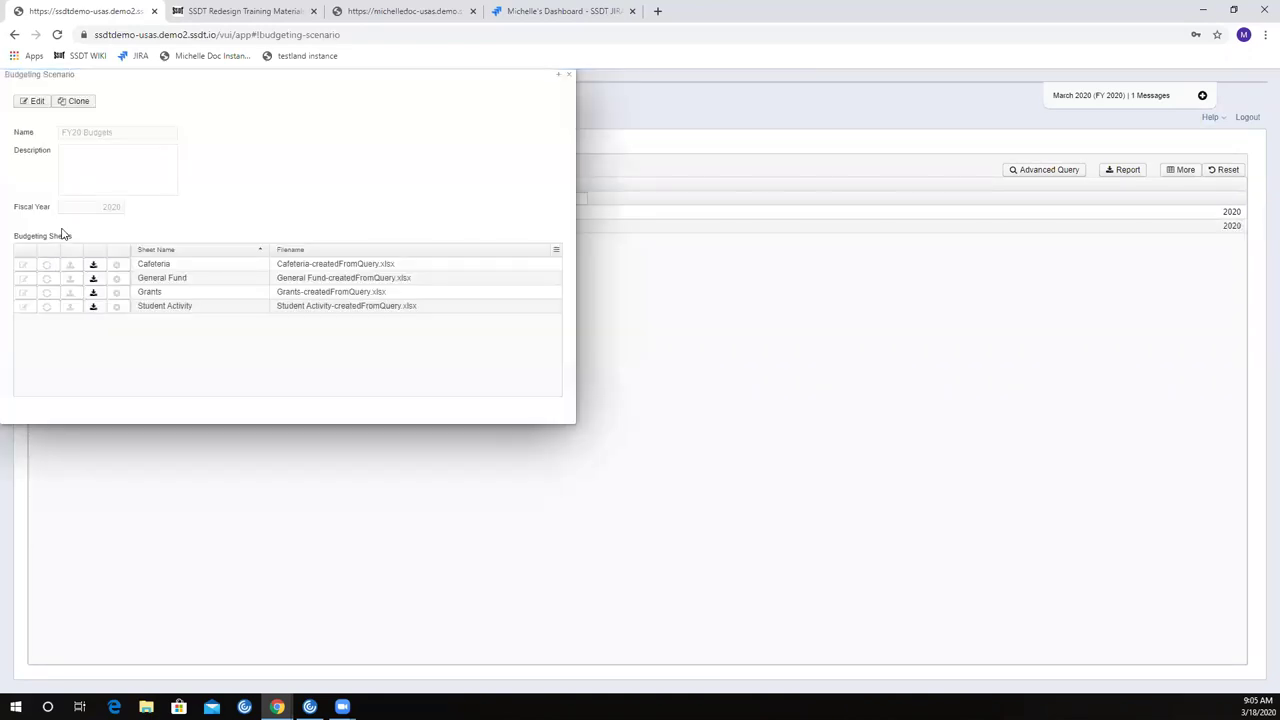
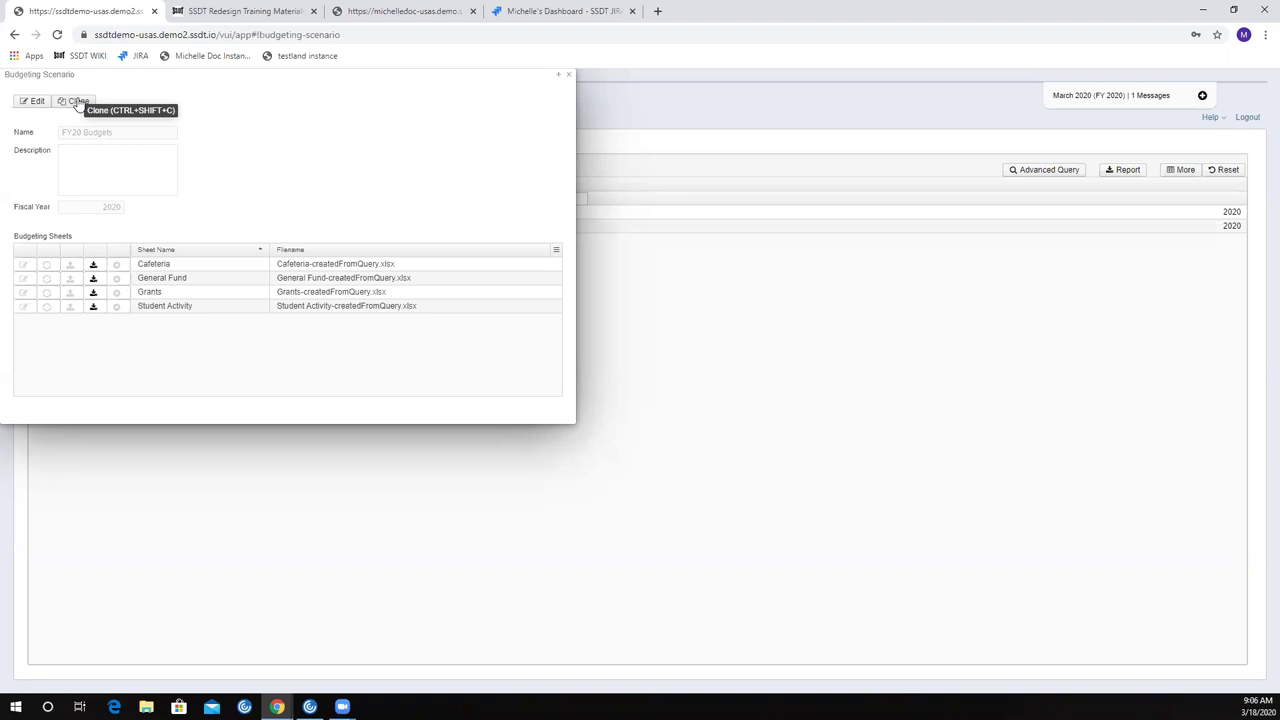
Close the FY20 Budgets scenario details to return to the Budgeting Scenarios list
click(570, 77)
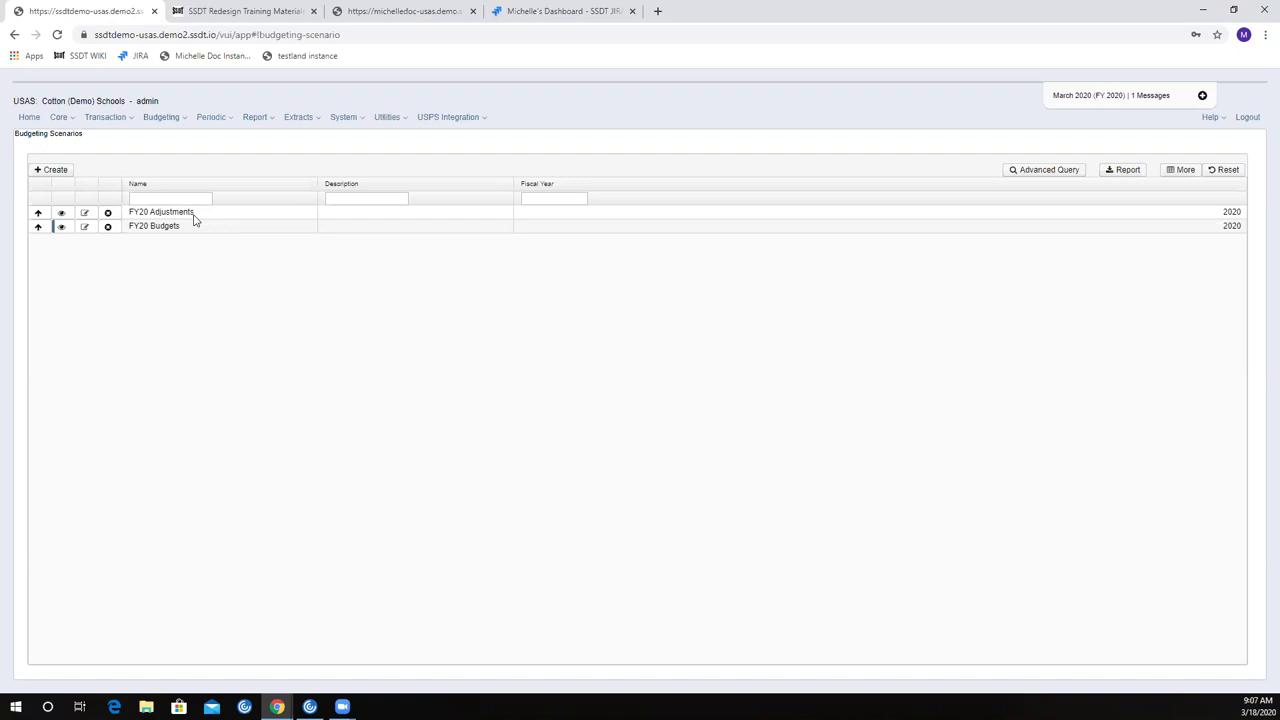
click(61, 216)
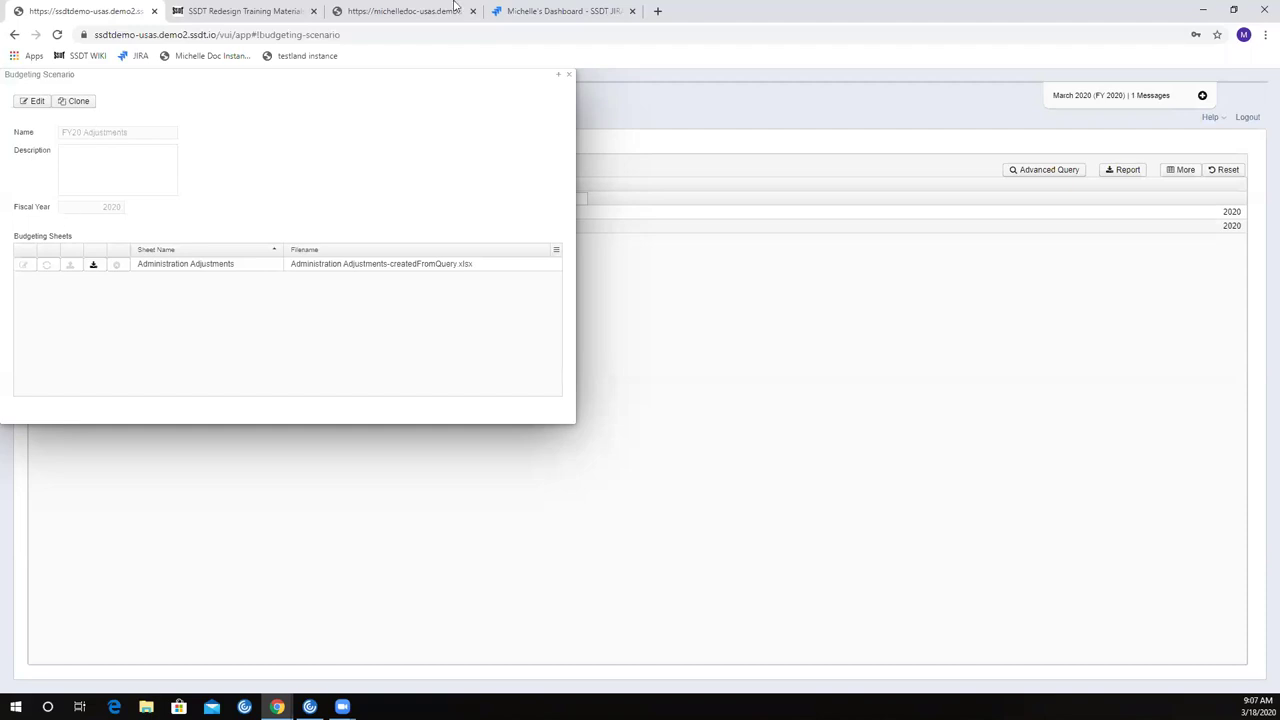
click(567, 74)
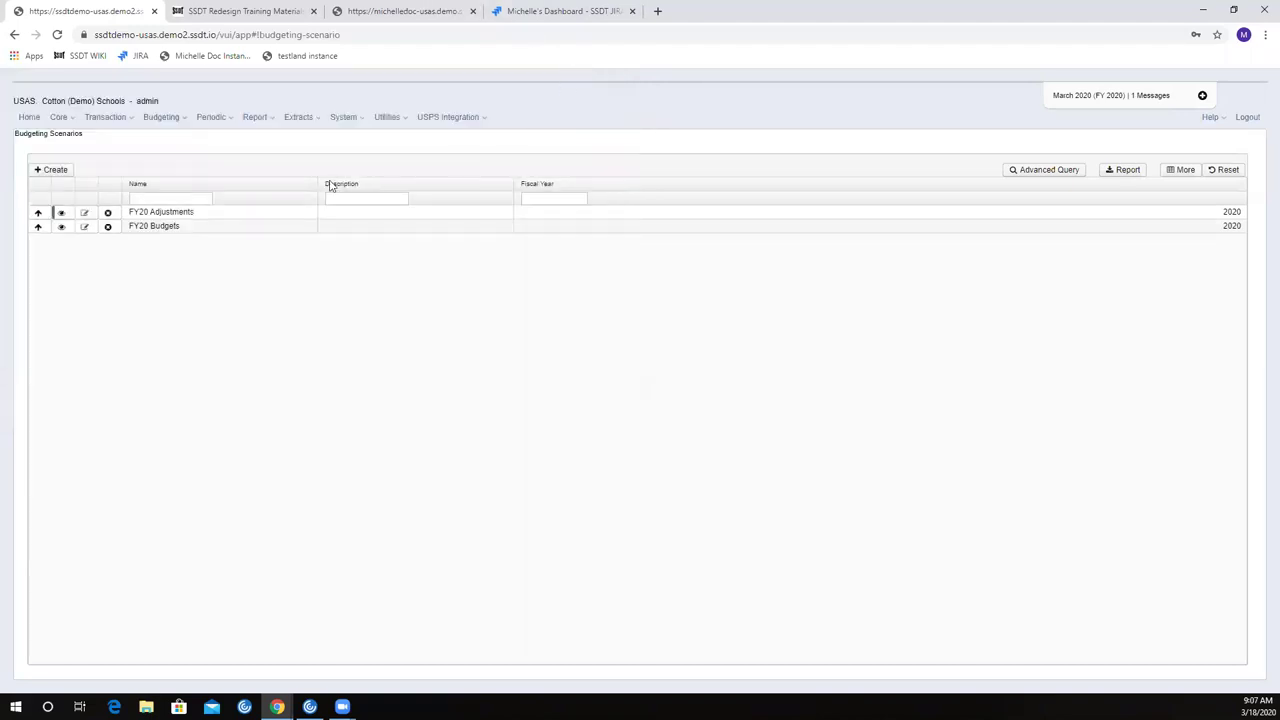
Switch to the Proposed Amounts page to view the proposed budget lines and amounts
click(175, 121)
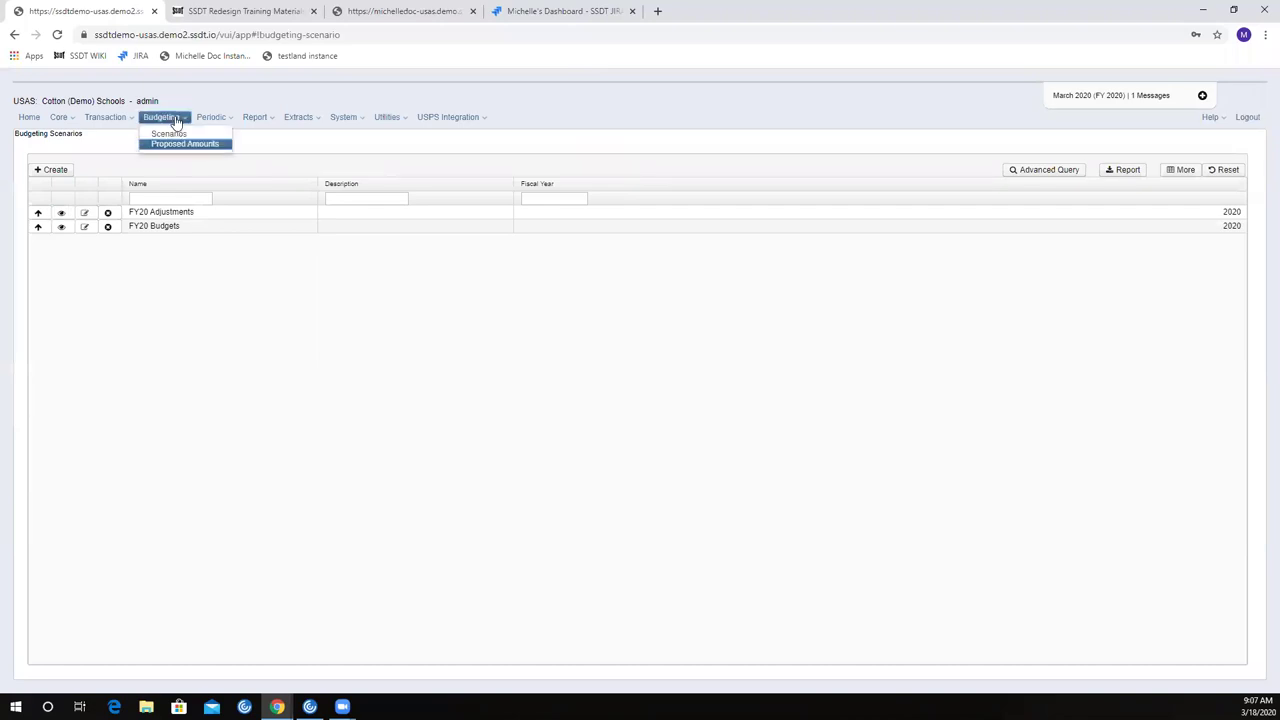
click(185, 148)
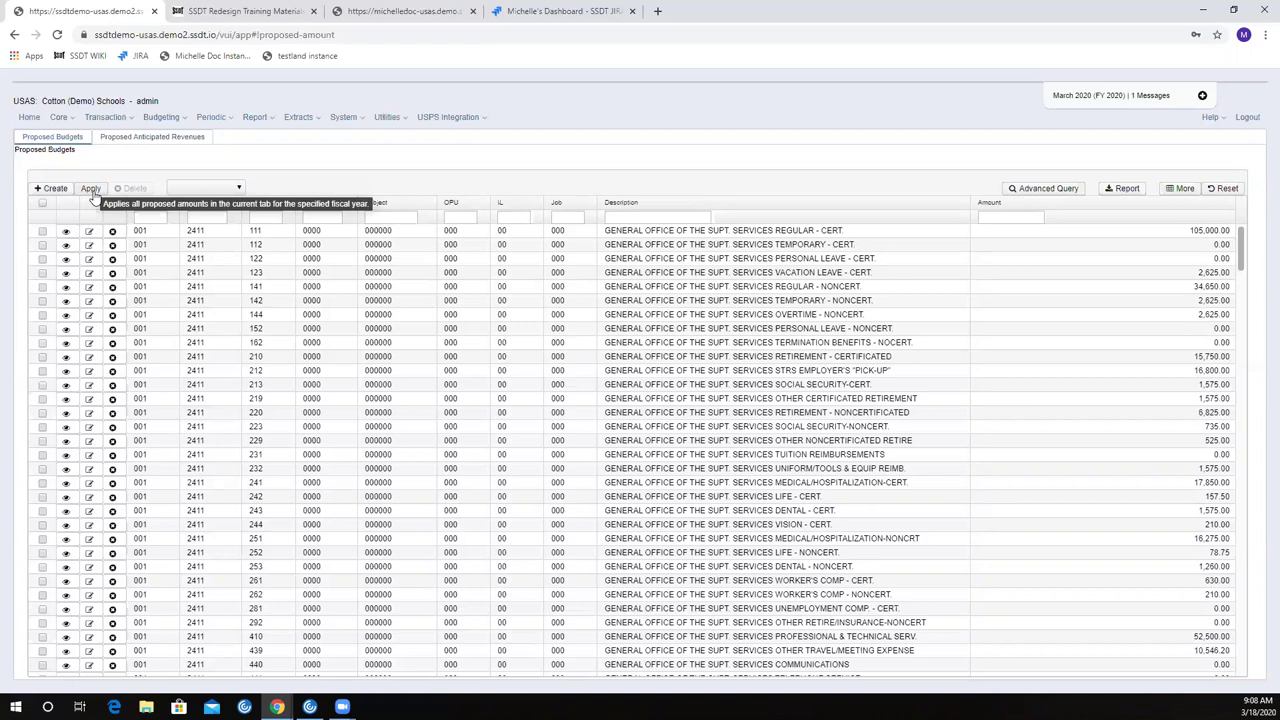
click(165, 118)
Back on Budgeting Scenarios, cancel a new scenario draft and edit FY20 Adjustments
click(168, 135)
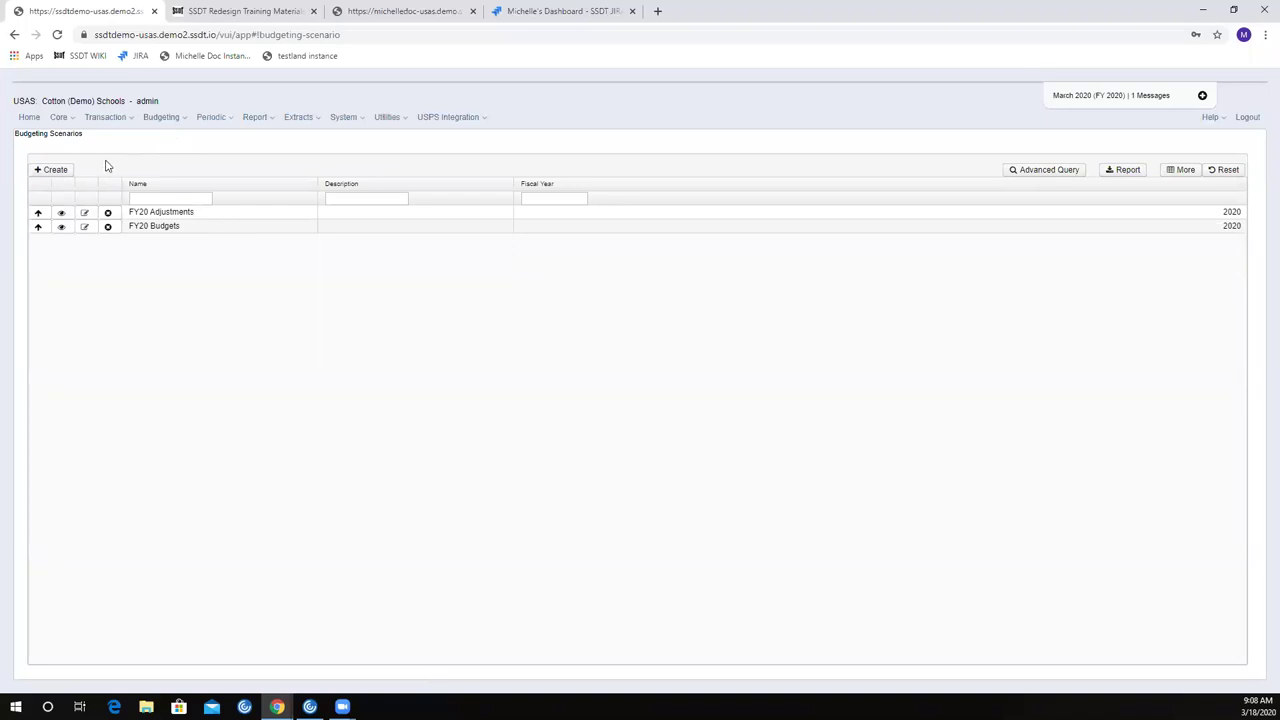
click(55, 170)
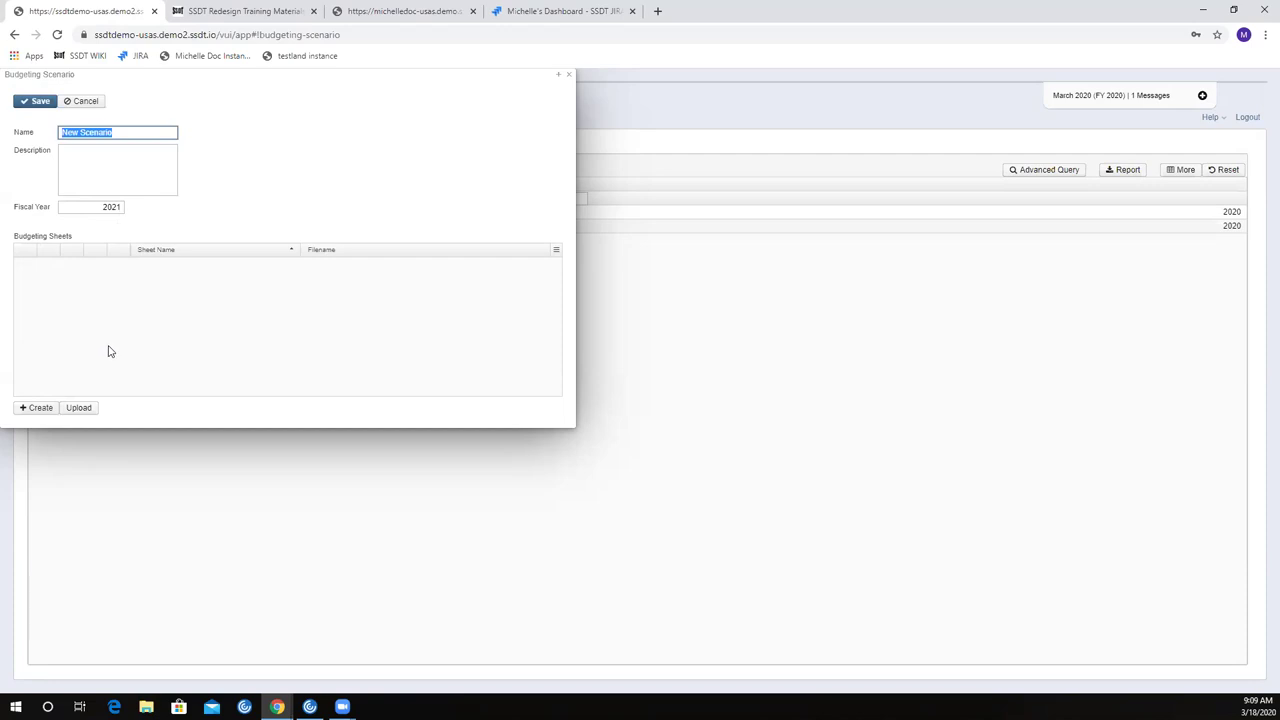
click(570, 78)
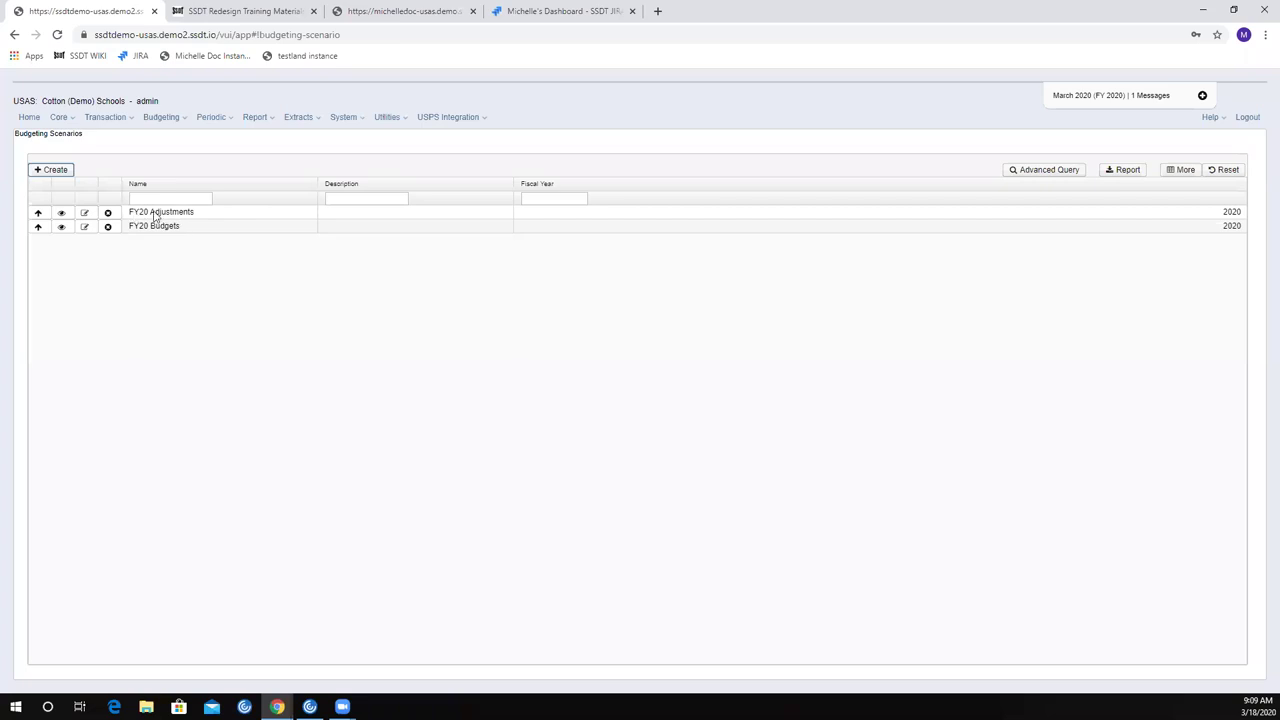
click(84, 212)
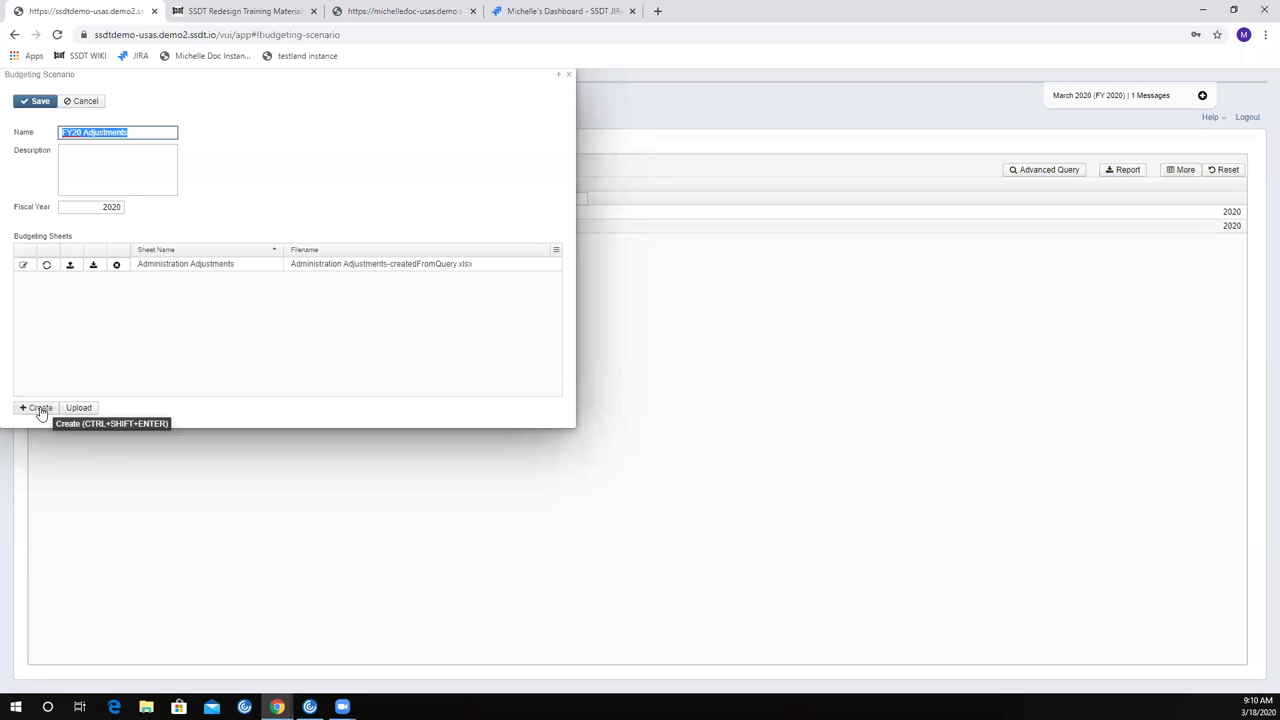
Add a new budgeting sheet to FY20 Adjustments, keeping Budget as its type
click(41, 410)
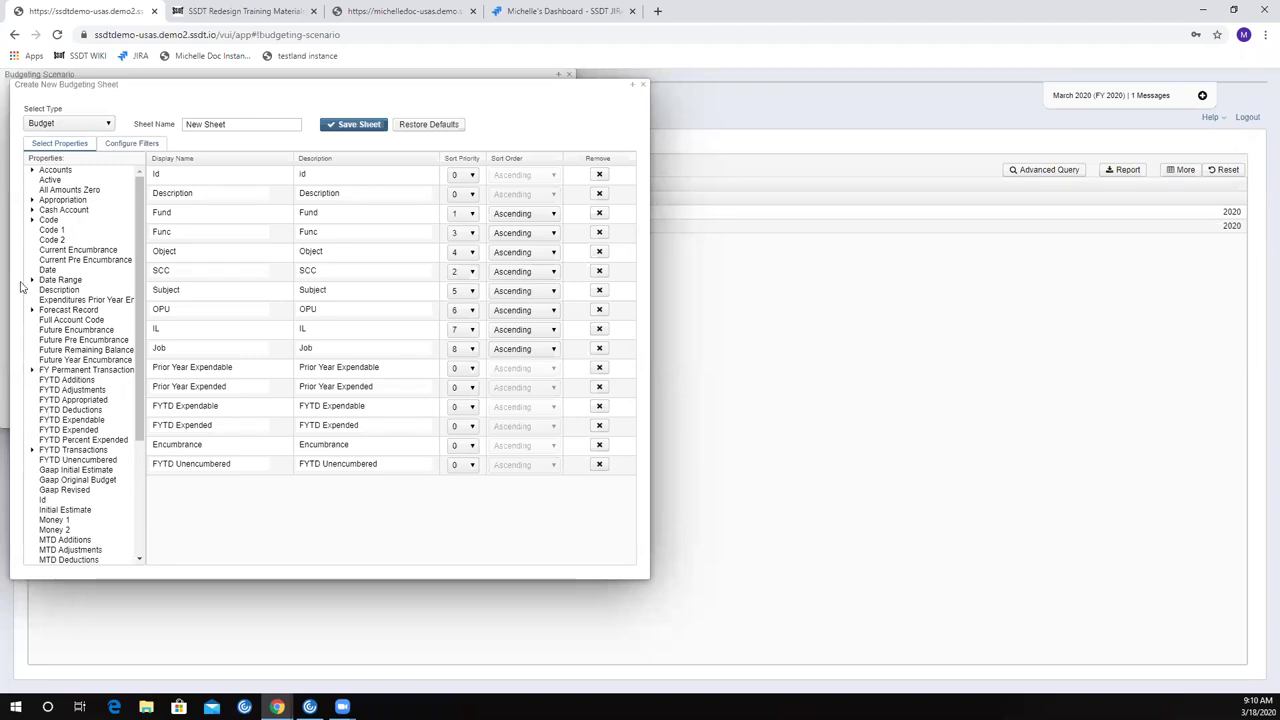
click(107, 124)
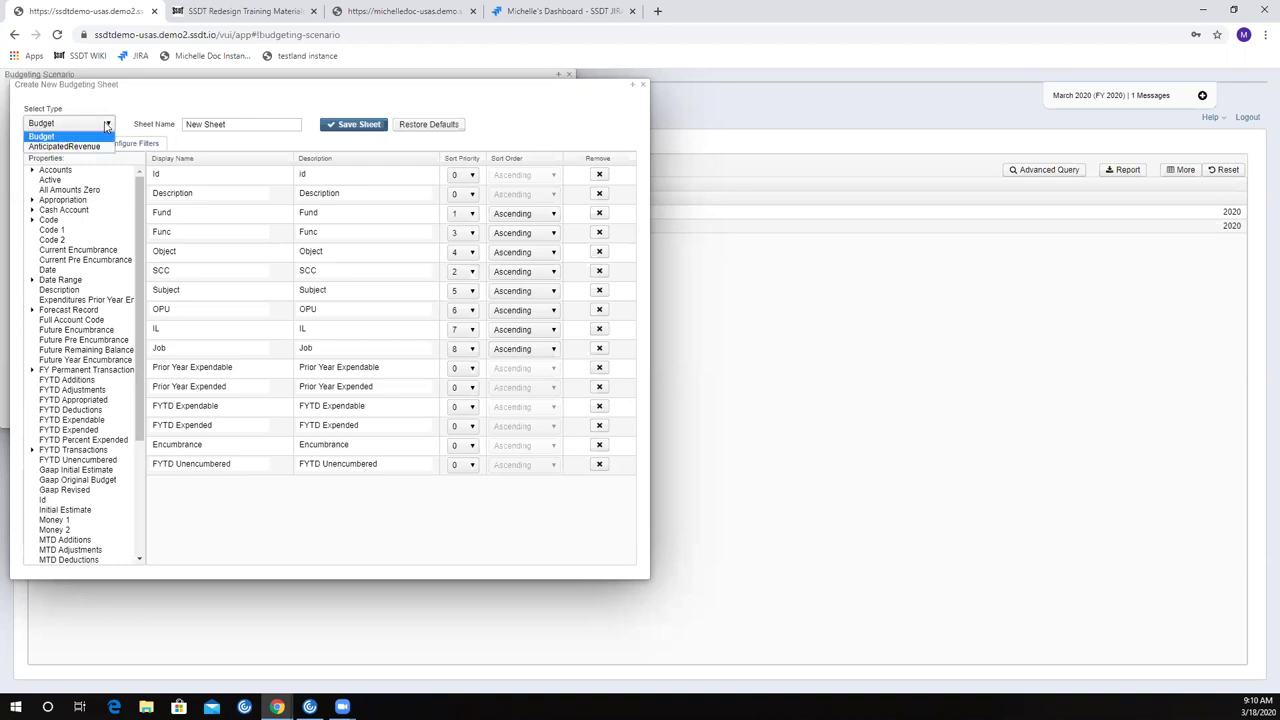
click(79, 124)
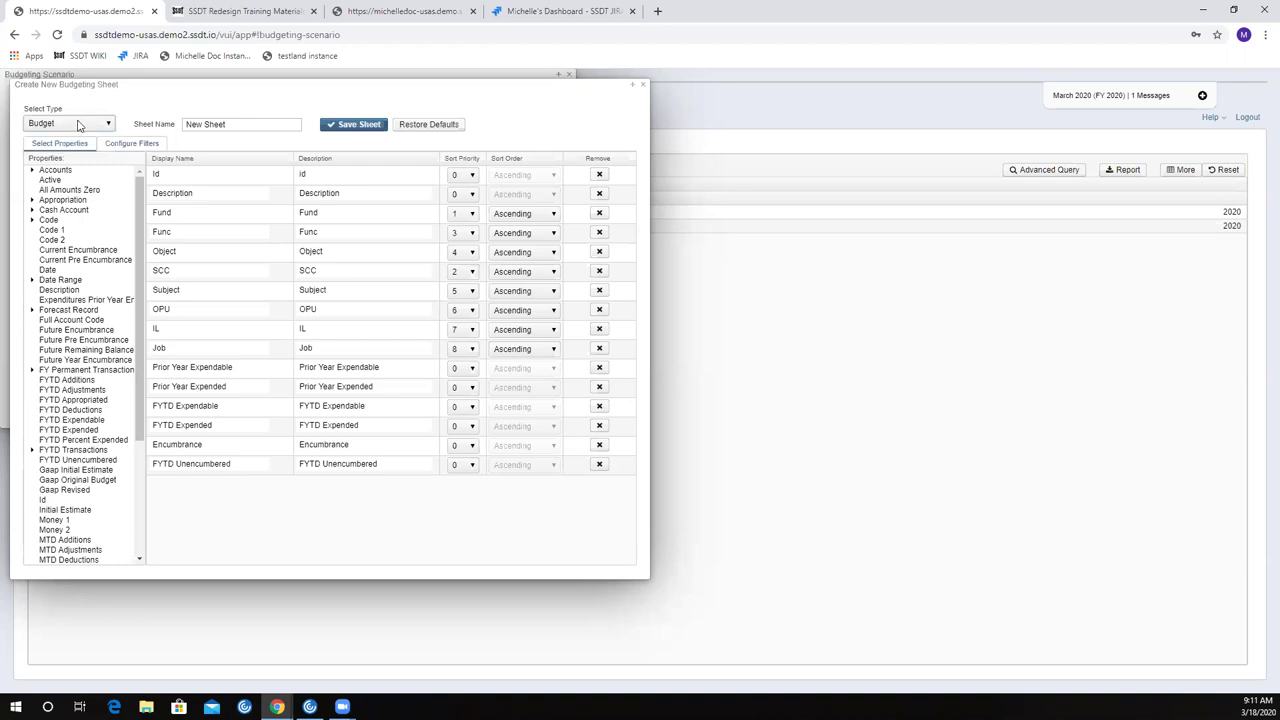
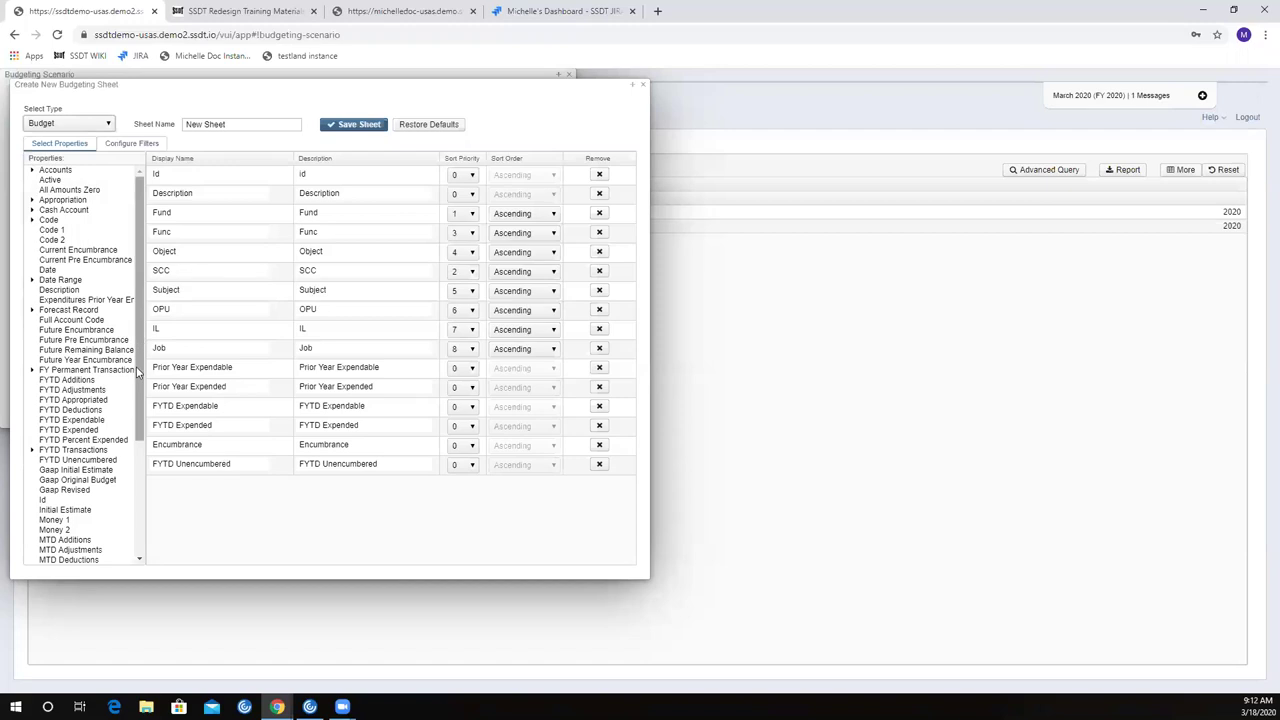
Add Two and Three Years Prior Expended columns and move Prior Year Expended further down
scroll(137, 387, down, 1)
scroll(97, 540, down, 4)
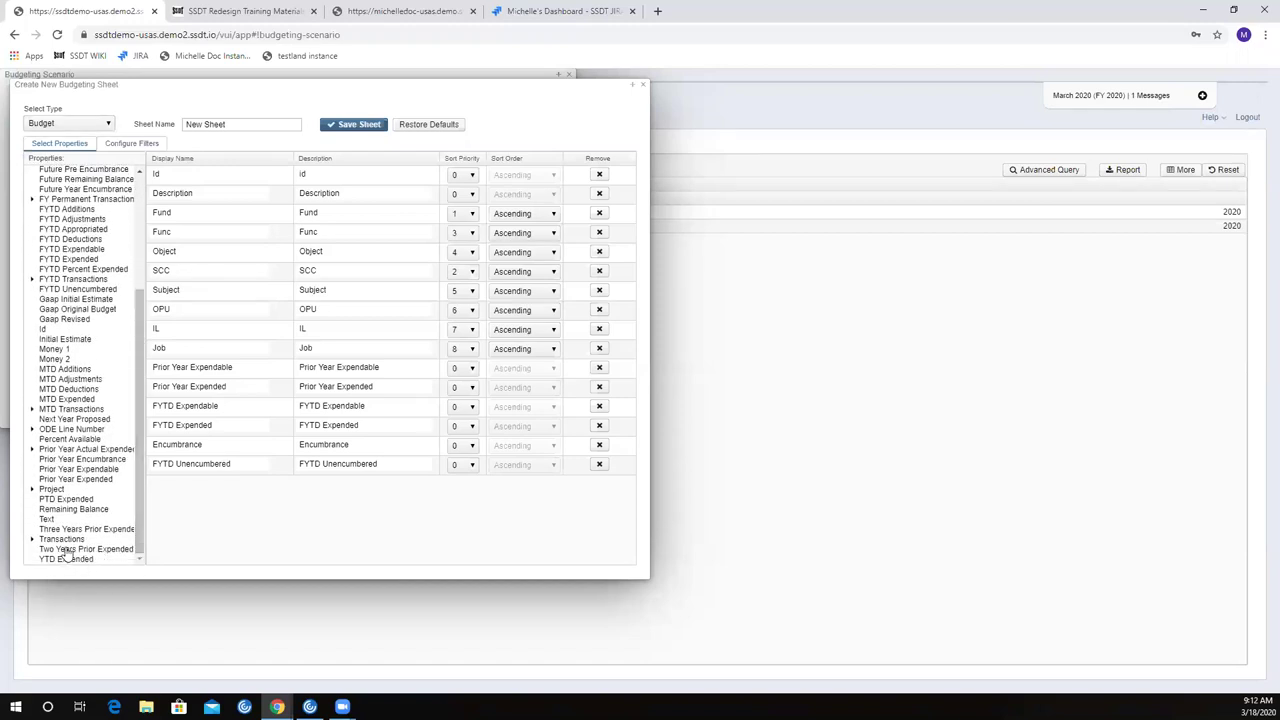
double_click(65, 550)
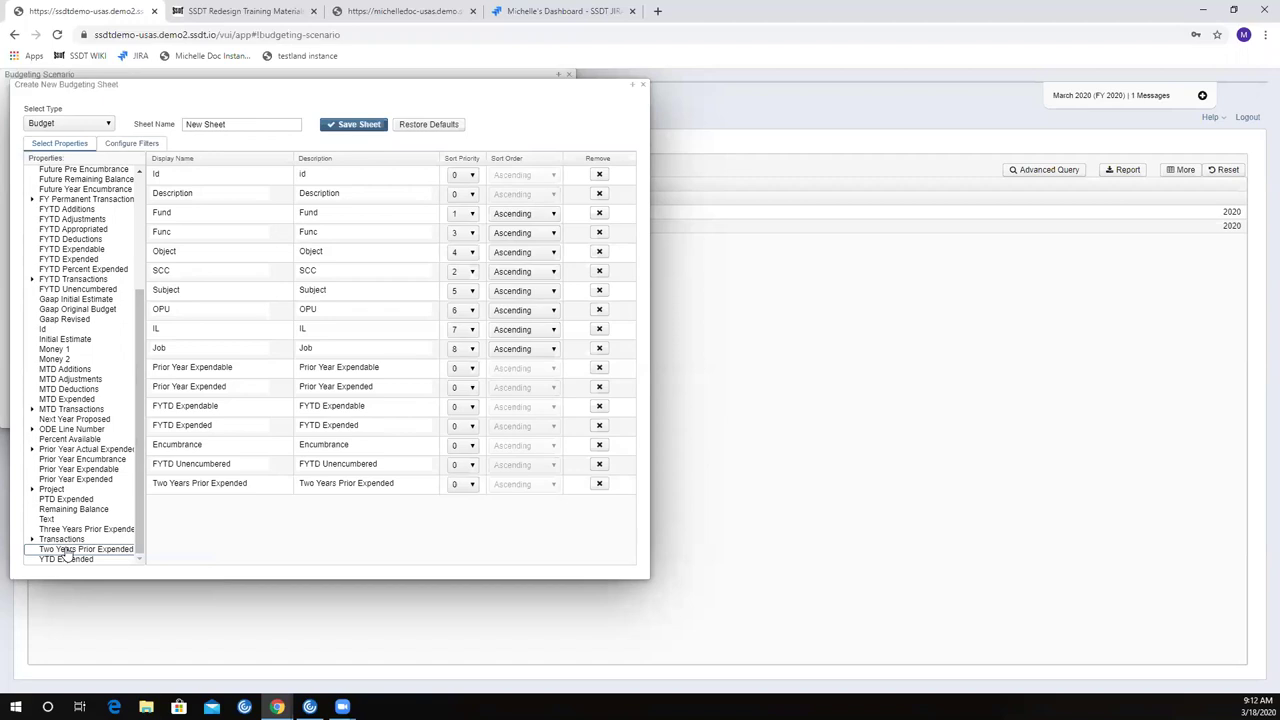
double_click(72, 530)
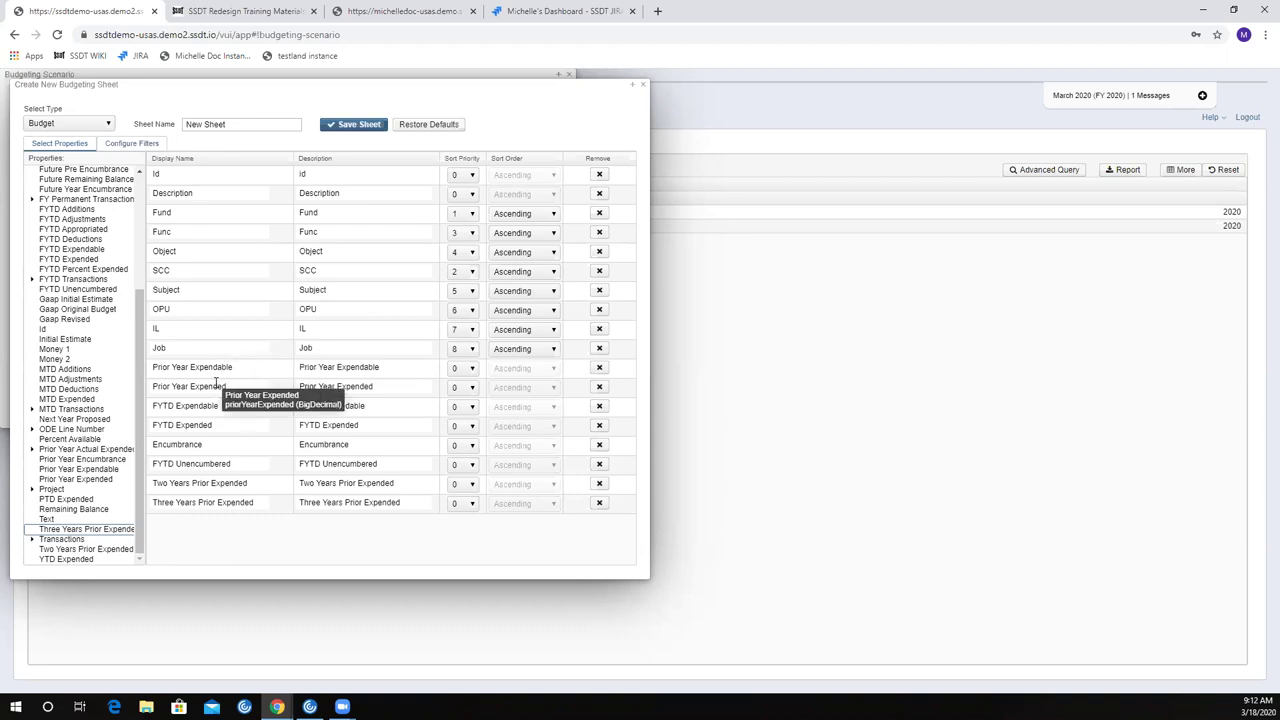
drag(212, 386, 220, 468)
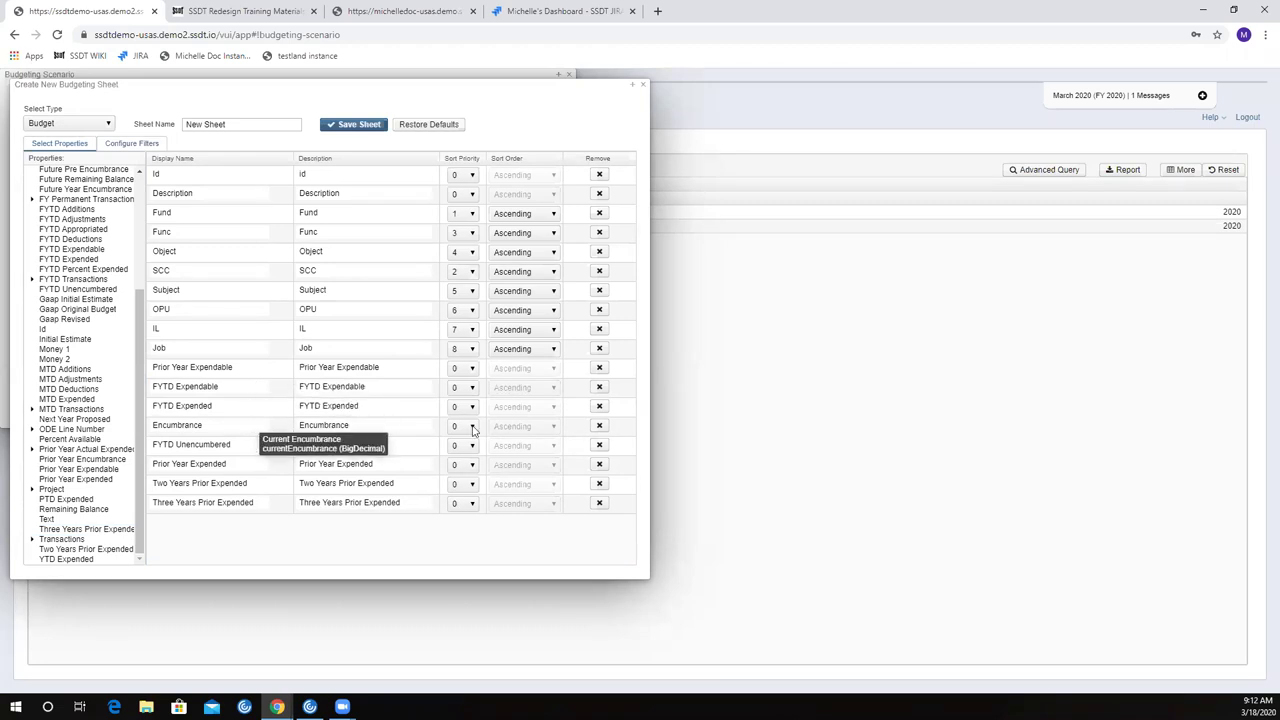
Remove the Encumbrance, FYTD Unencumbered and Prior Year Expendable columns
click(600, 428)
click(599, 427)
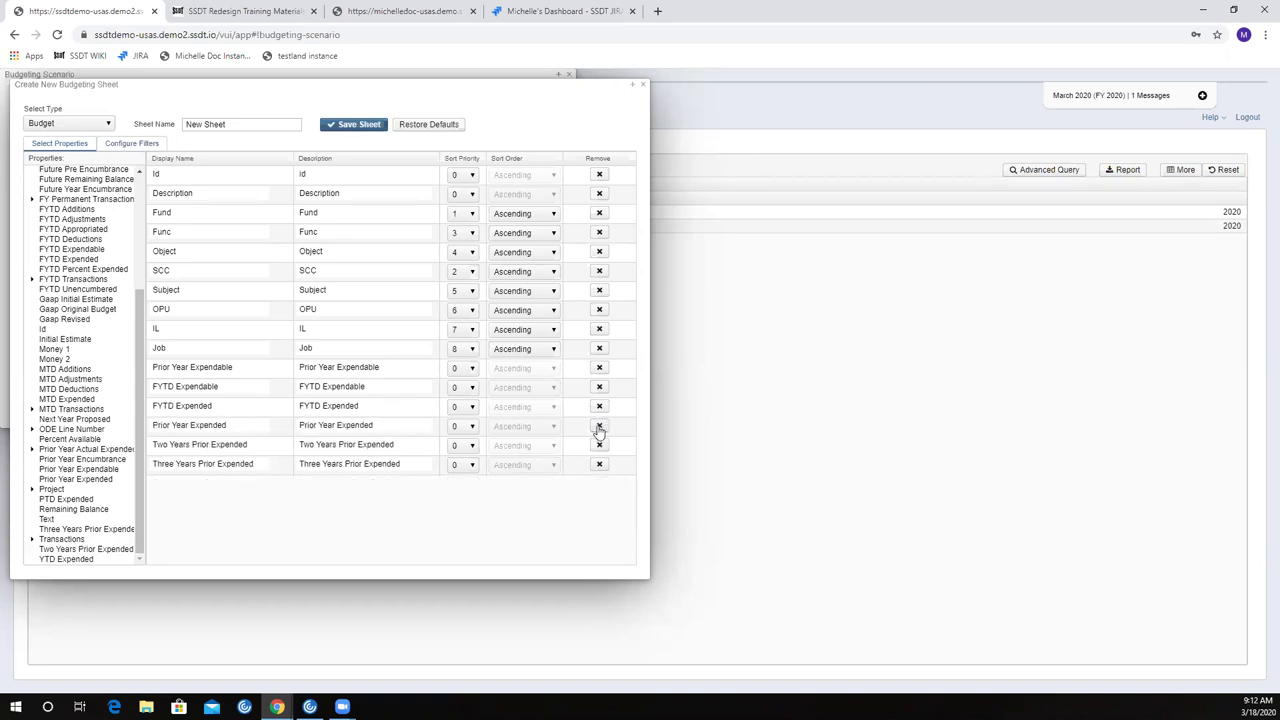
click(600, 369)
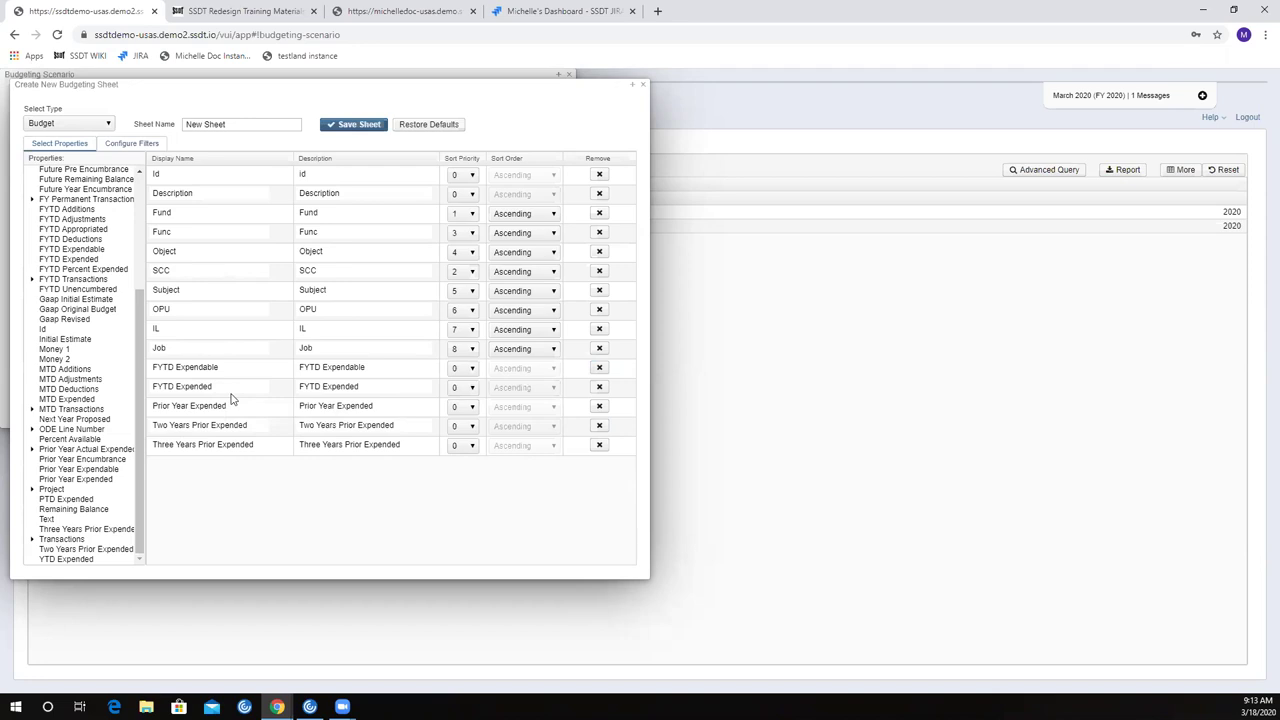
Add a filter requiring Active equals true
click(133, 146)
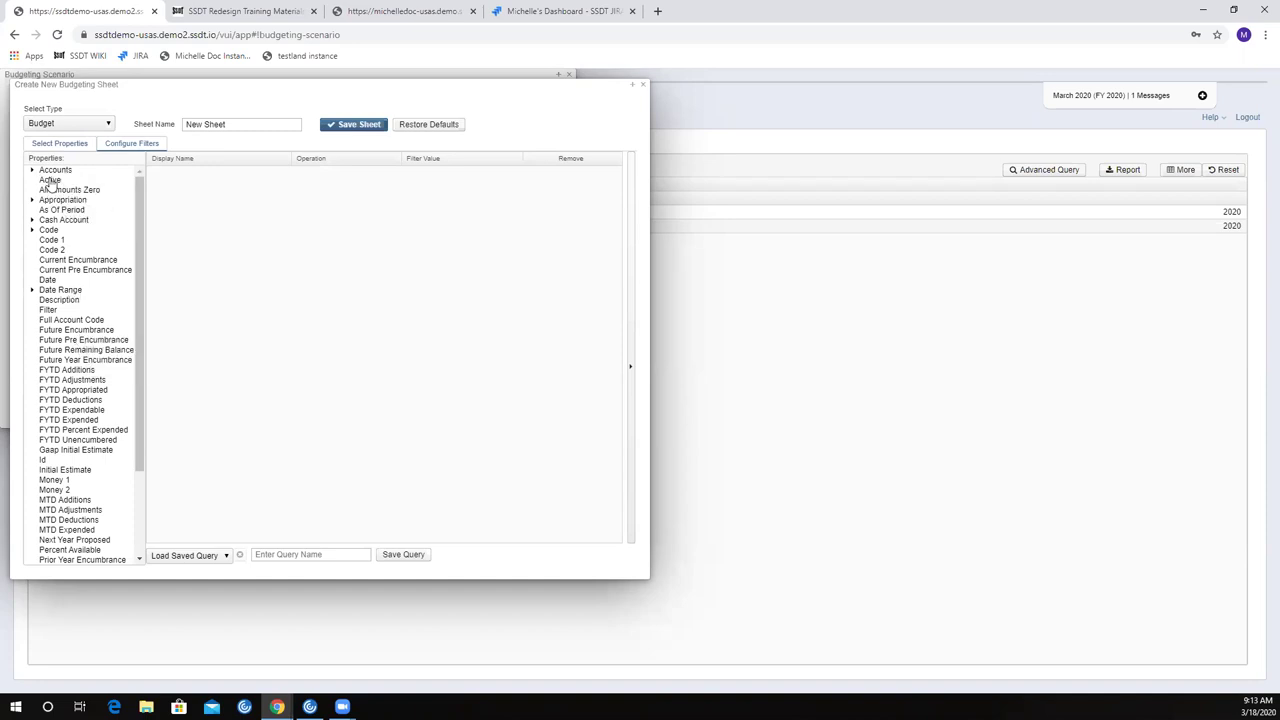
click(51, 181)
double_click(51, 181)
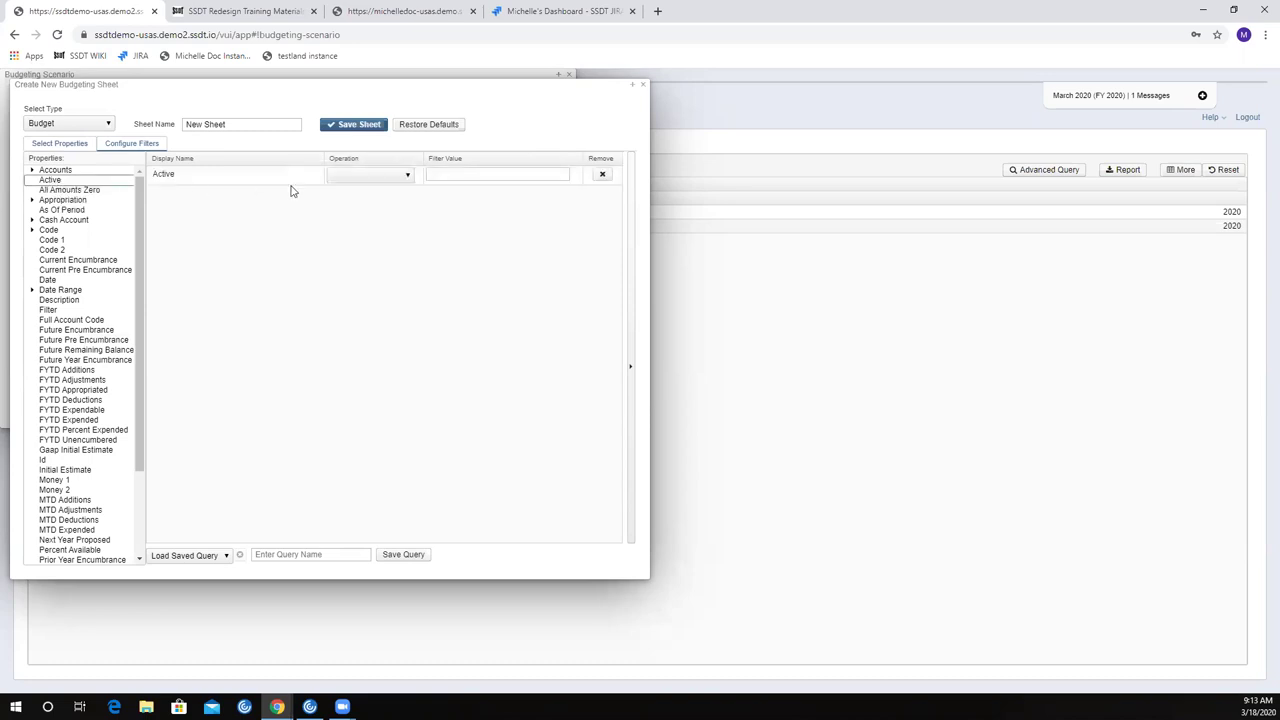
click(390, 176)
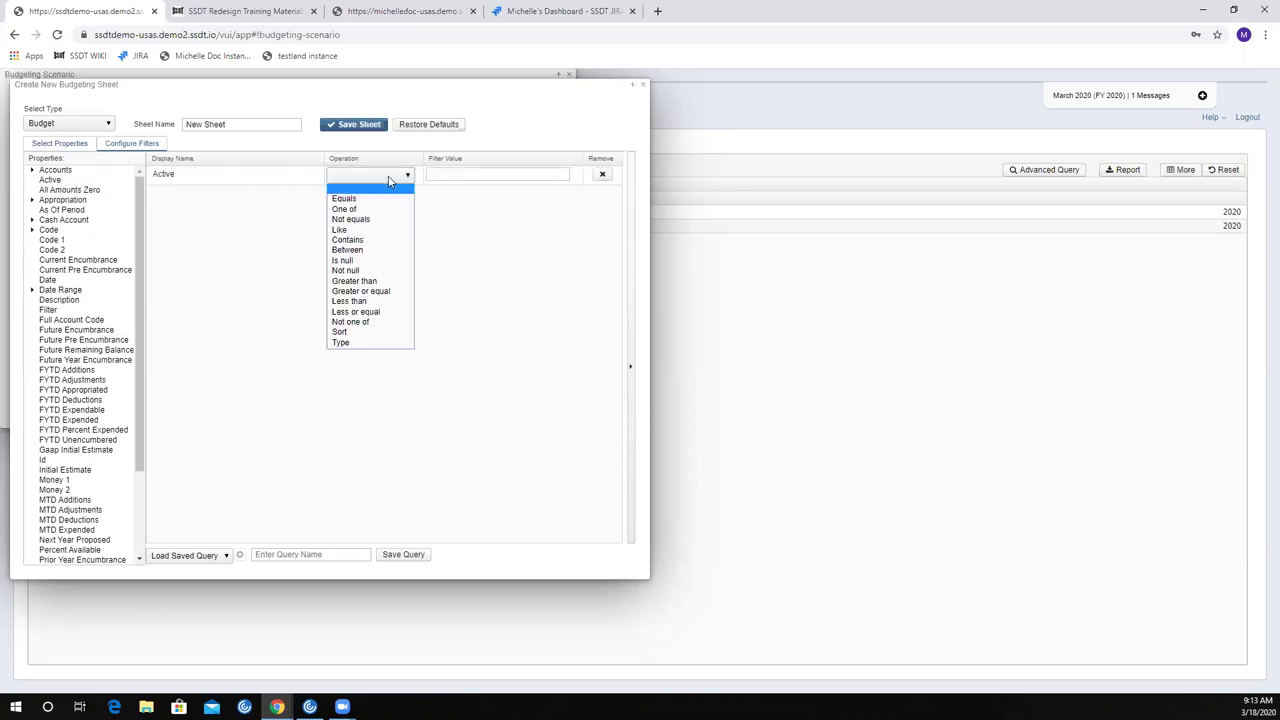
click(380, 198)
click(439, 175)
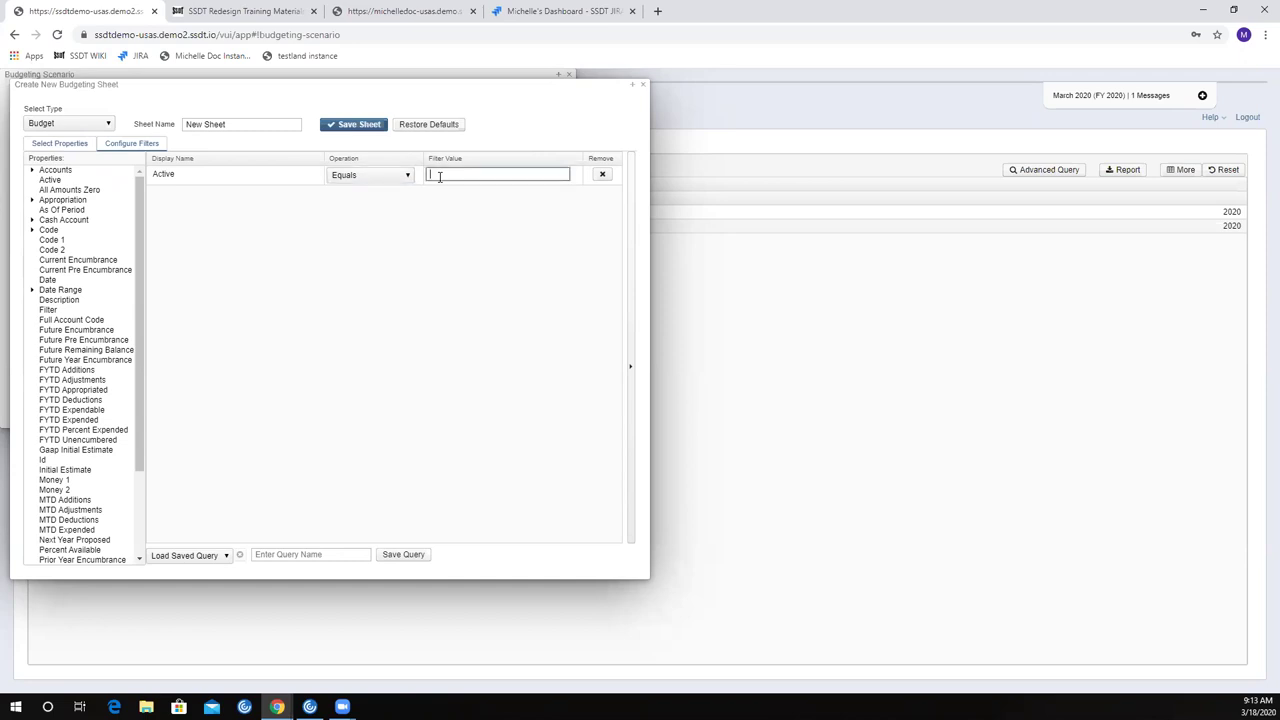
text(true)
click(33, 233)
Add a Fund equals 006 filter and start clearing the default sheet name
click(33, 233)
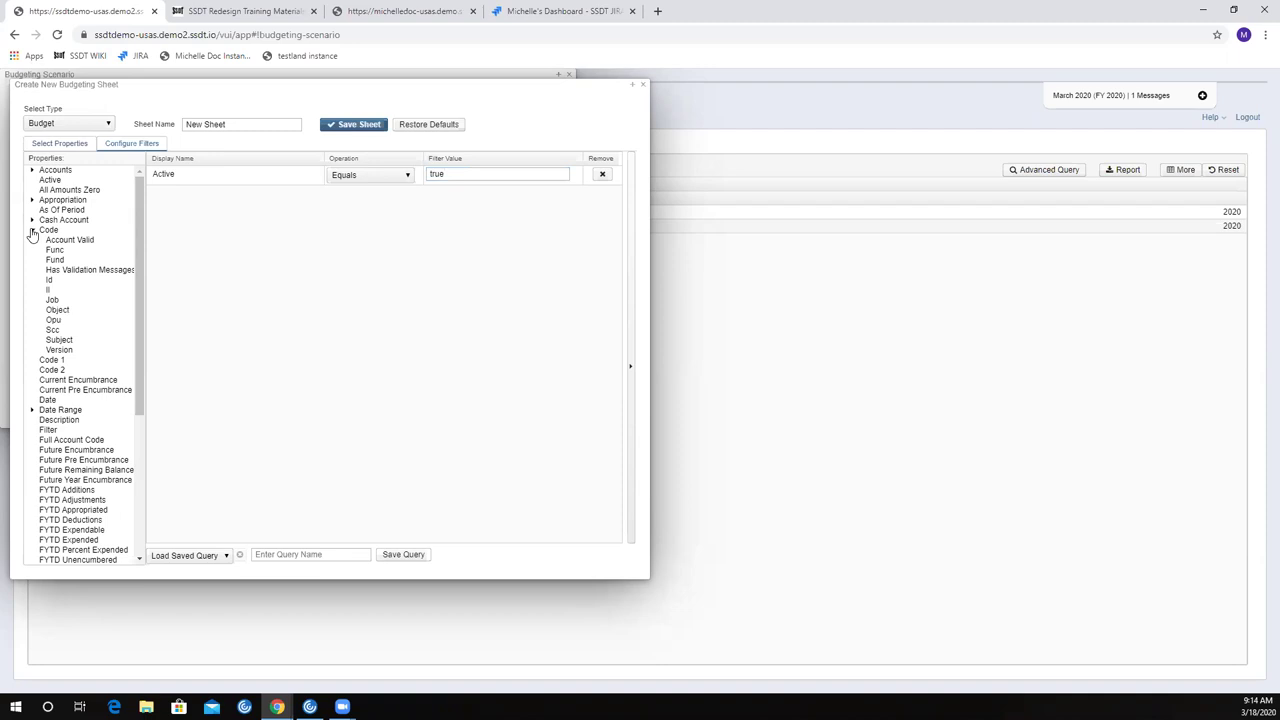
click(57, 262)
click(400, 195)
click(412, 212)
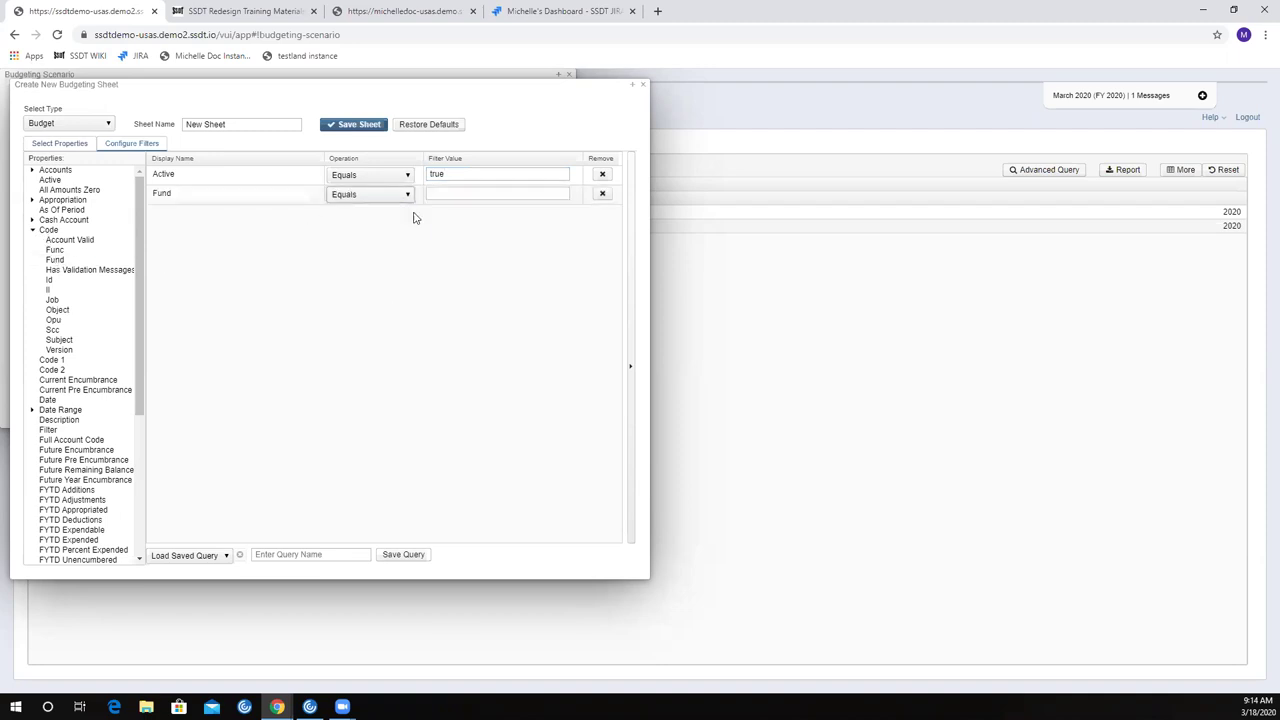
click(458, 194)
text(006)
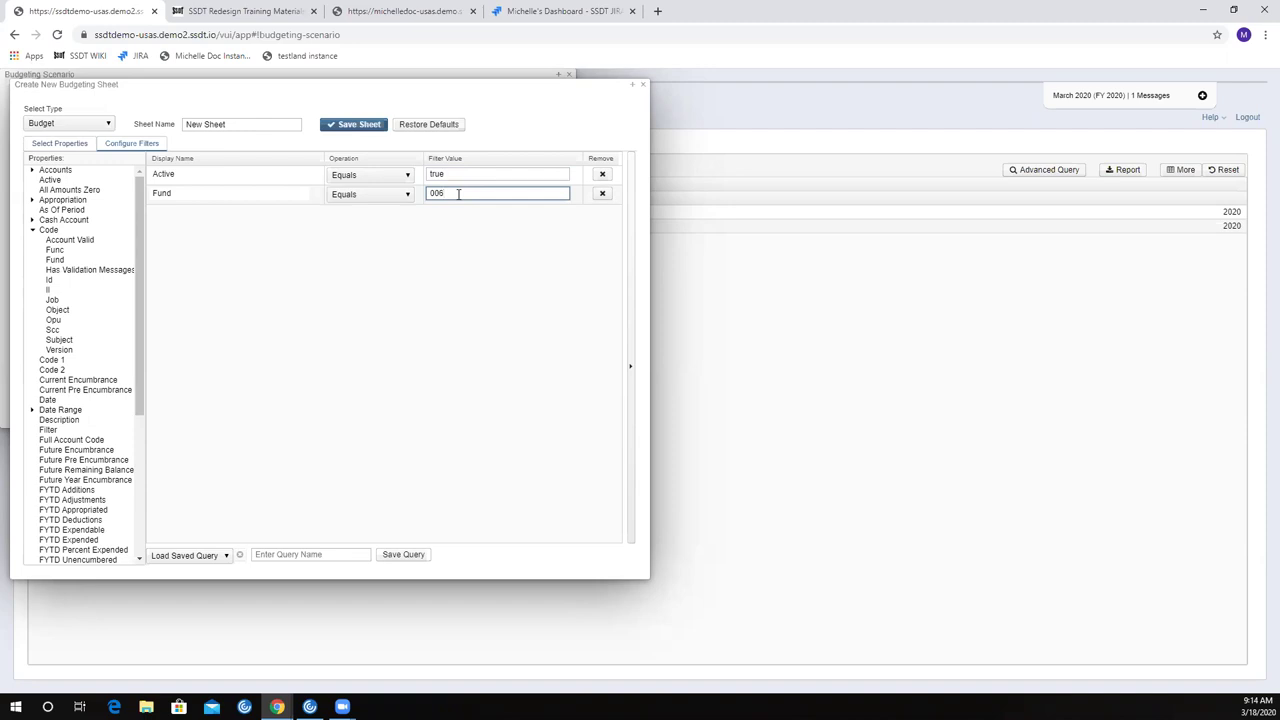
click(238, 124)
key(BackSpace)
key(BackSpace)
key(BackSpace)
key(BackSpace)
key(BackSpace)
key(BackSpace)
key(BackSpace)
key(BackSpace)
key(BackSpace)
Name the sheet 'Cafeteria Adjustments', save it and confirm its creation
text(Cafe)
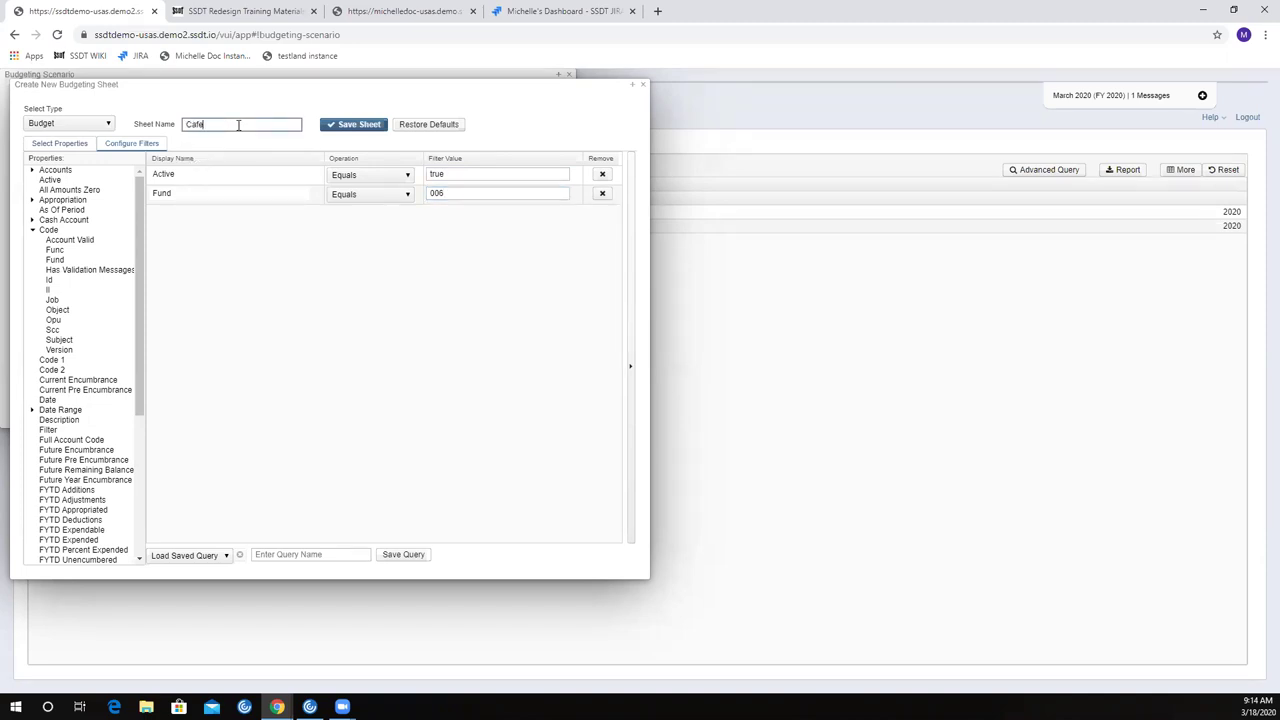
text(teria Adjustments)
click(361, 127)
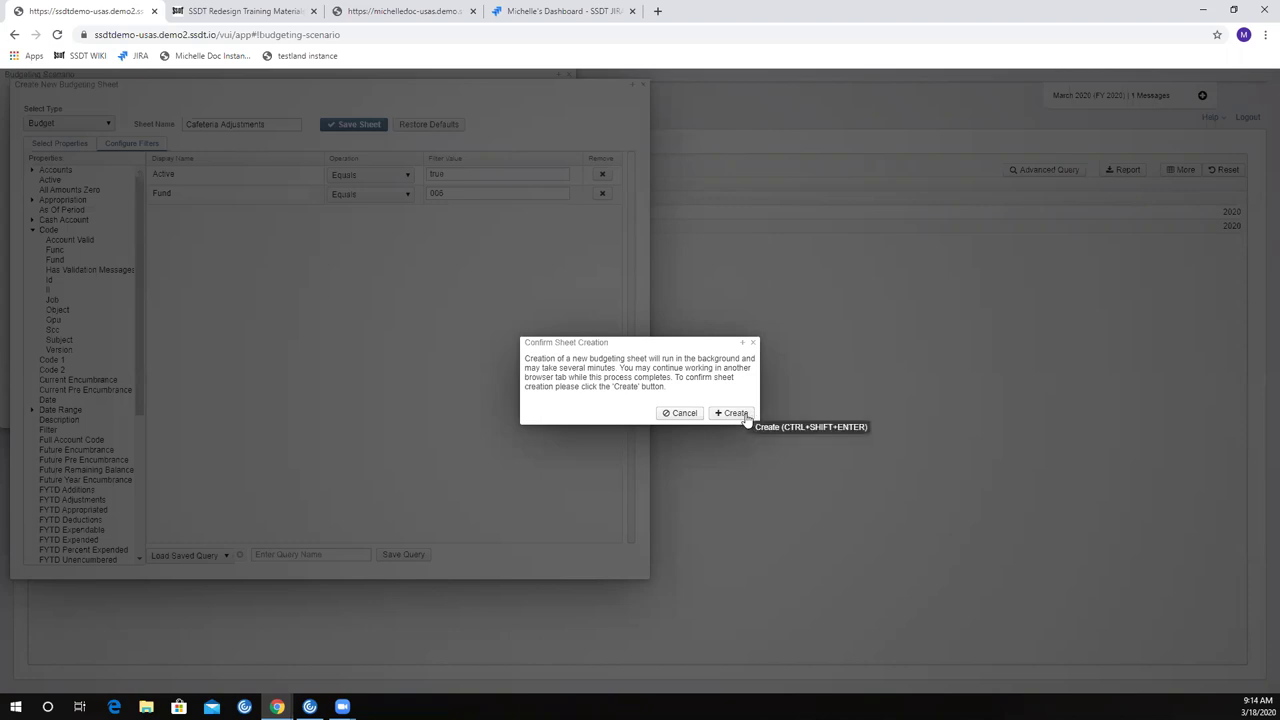
click(741, 417)
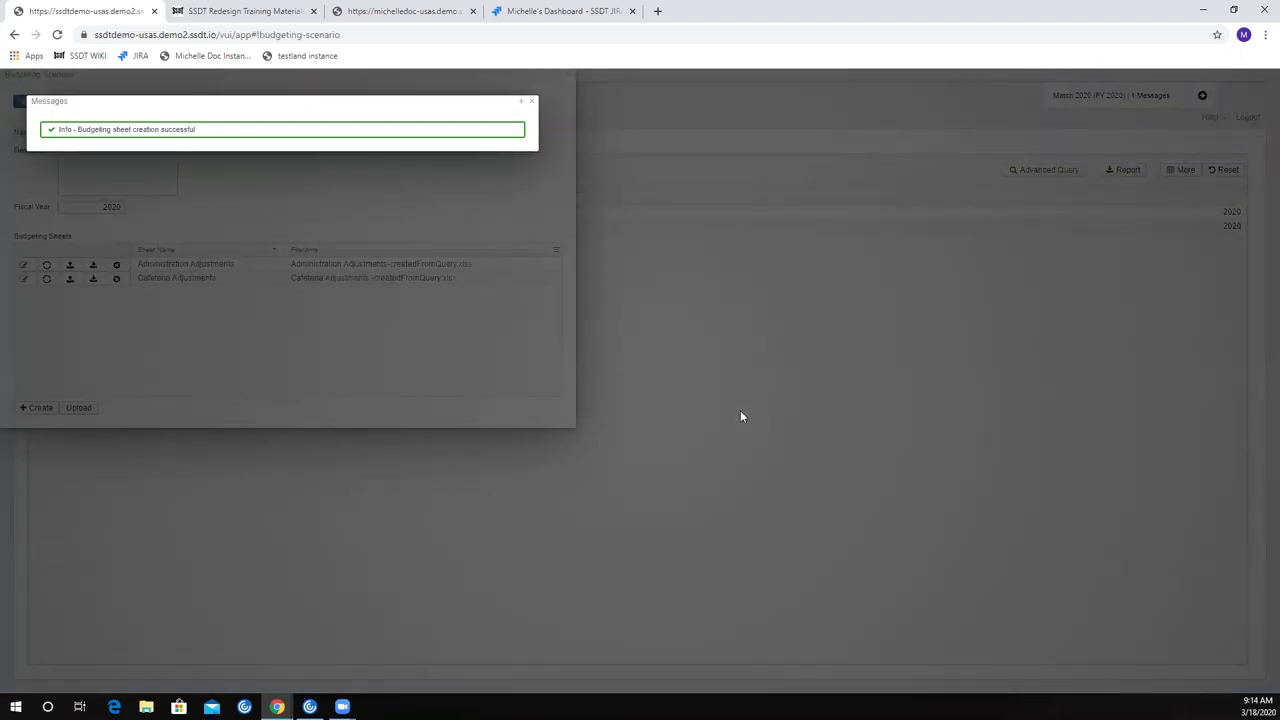
Close the sheet-creation success message
click(535, 102)
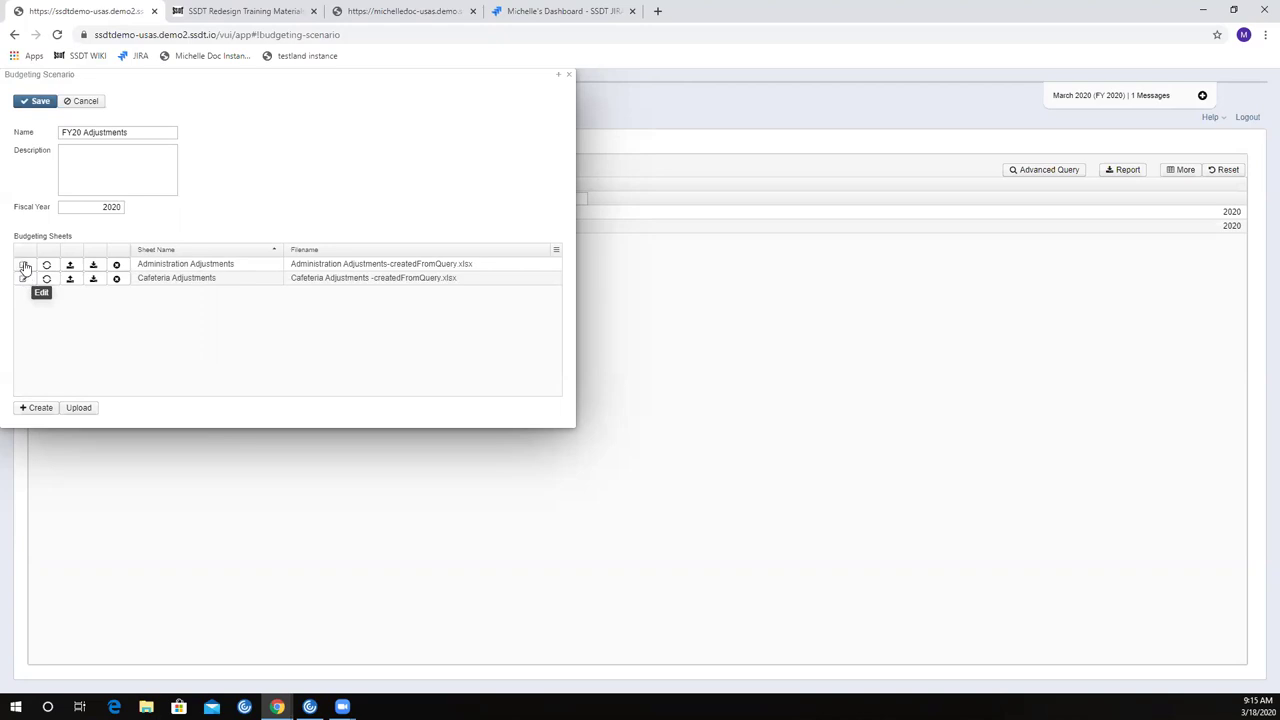
Open the Administration Adjustments sheet in the spreadsheet editor
click(24, 266)
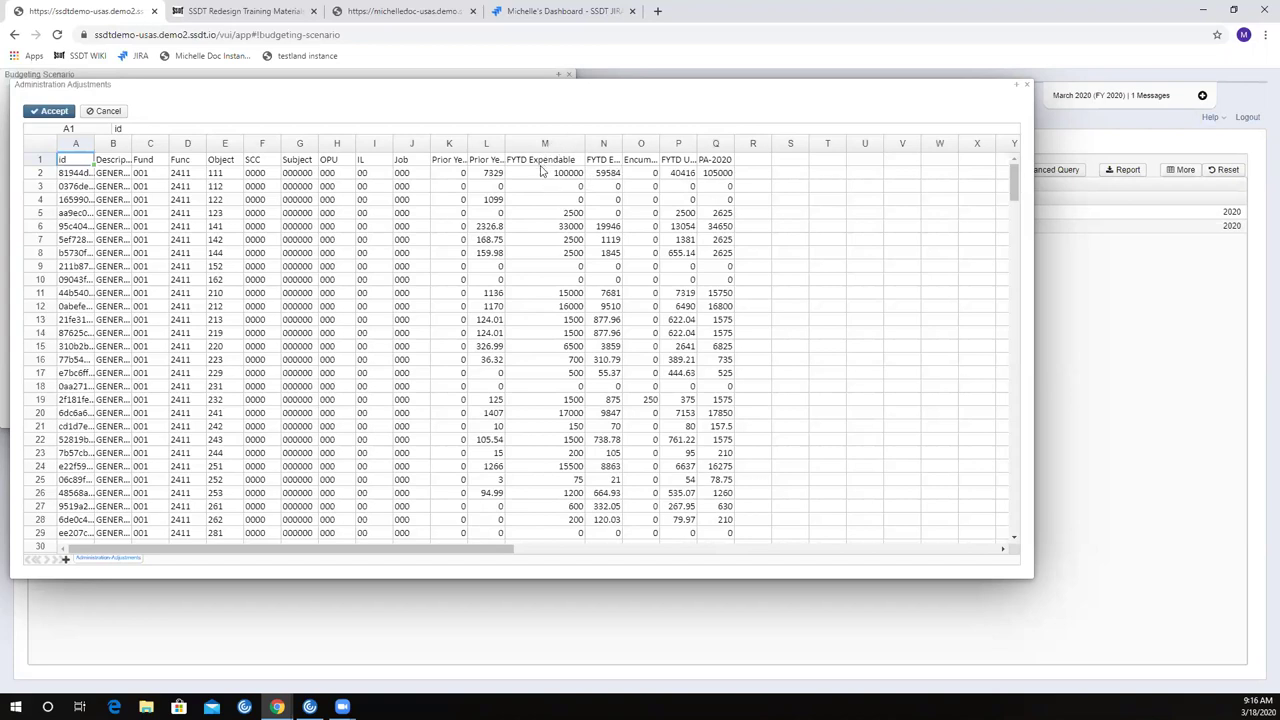
Inspect the PA-2020 formula in cell Q2, then close the Administration Adjustments spreadsheet
click(708, 174)
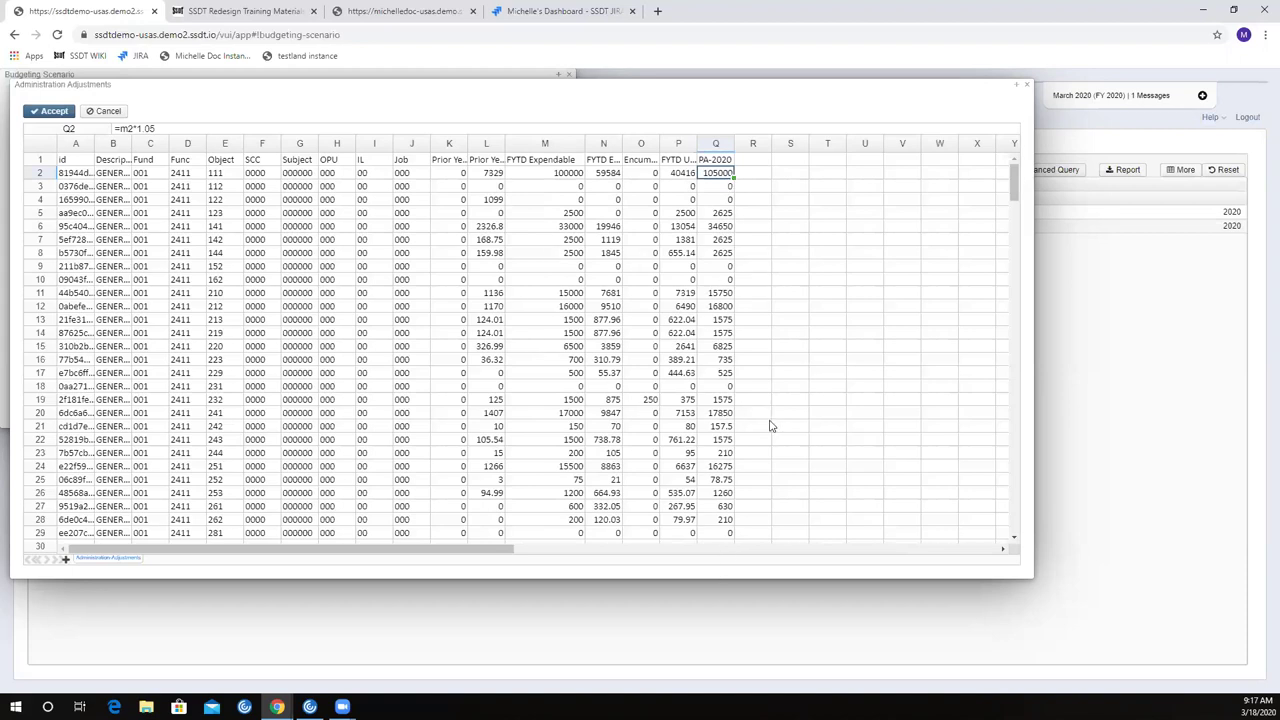
mouse_move(1011, 185)
mouse_down()
mouse_move(1012, 259)
mouse_move(1012, 182)
mouse_up()
click(1026, 88)
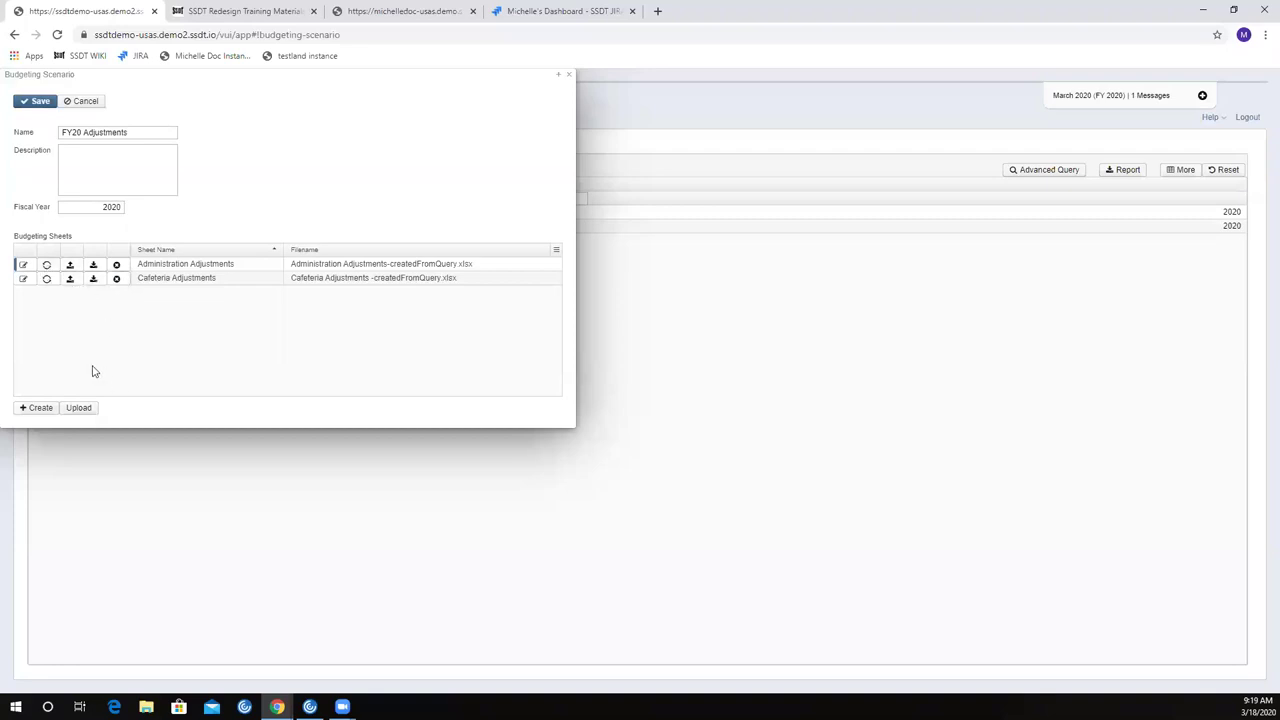
Open Cafeteria Adjustments, rename the P1 heading to PA-2020, and widen columns K and L
click(23, 279)
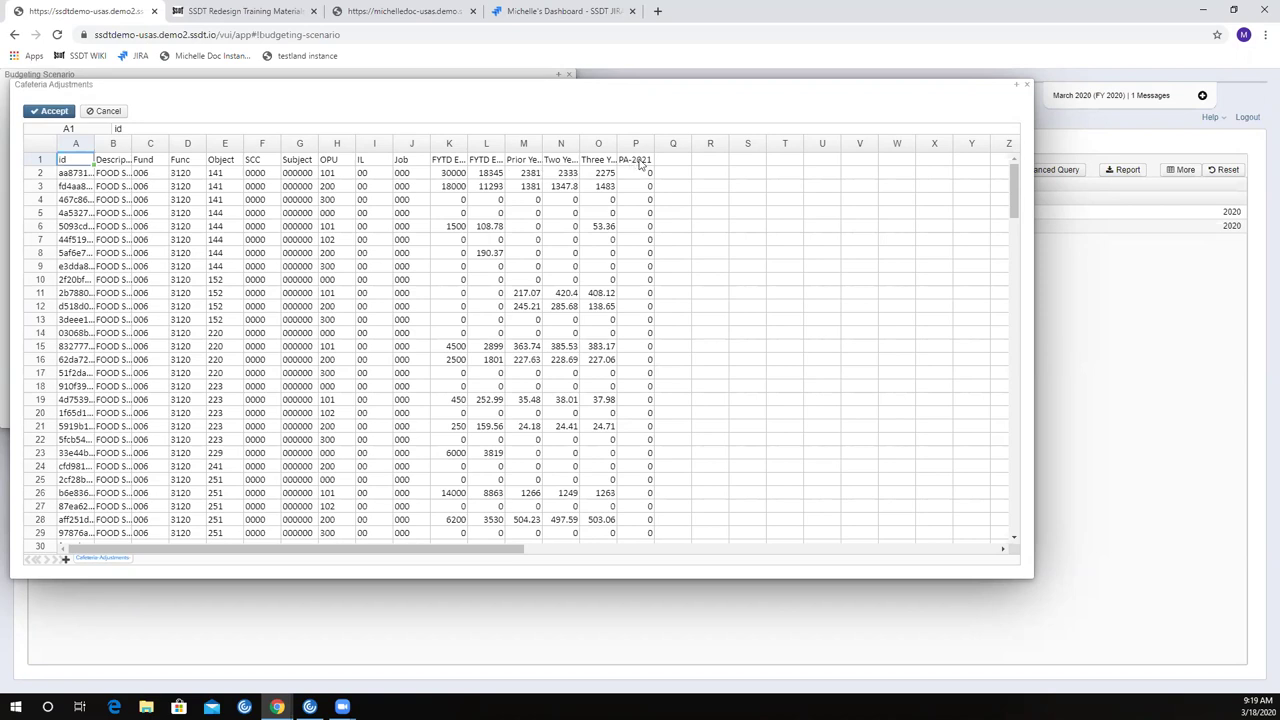
click(638, 162)
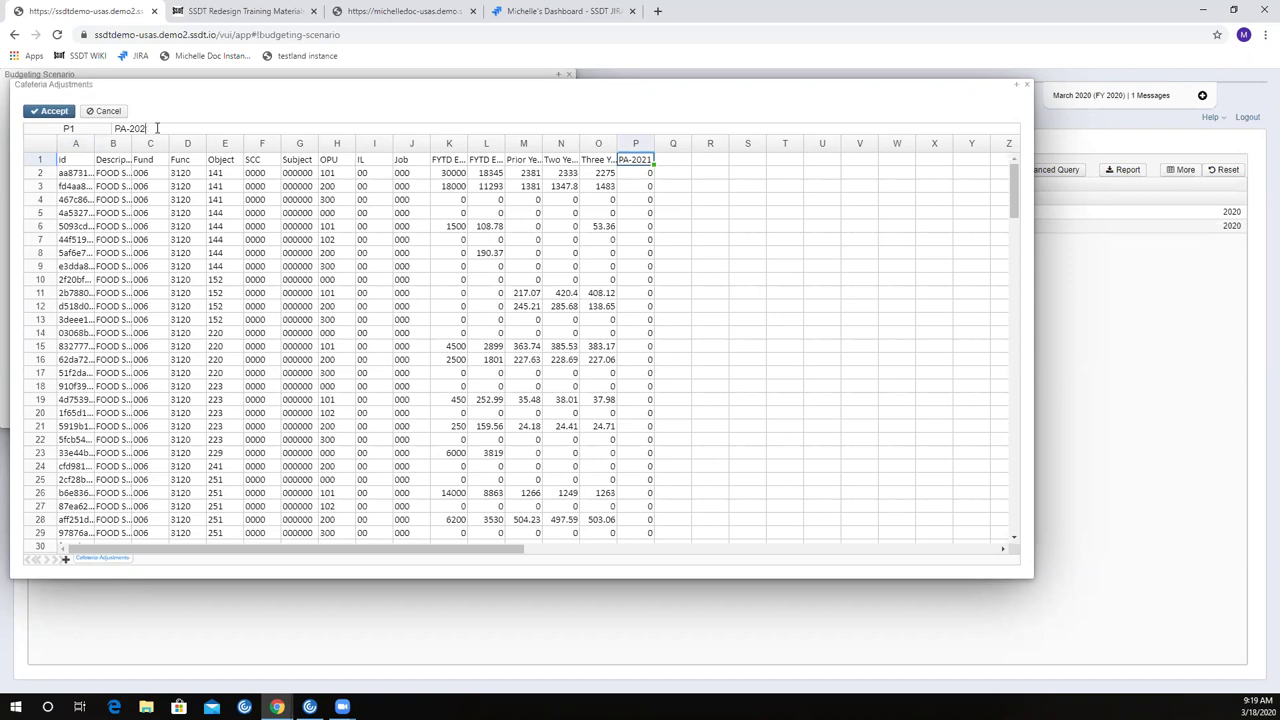
text(0)
key(Return)
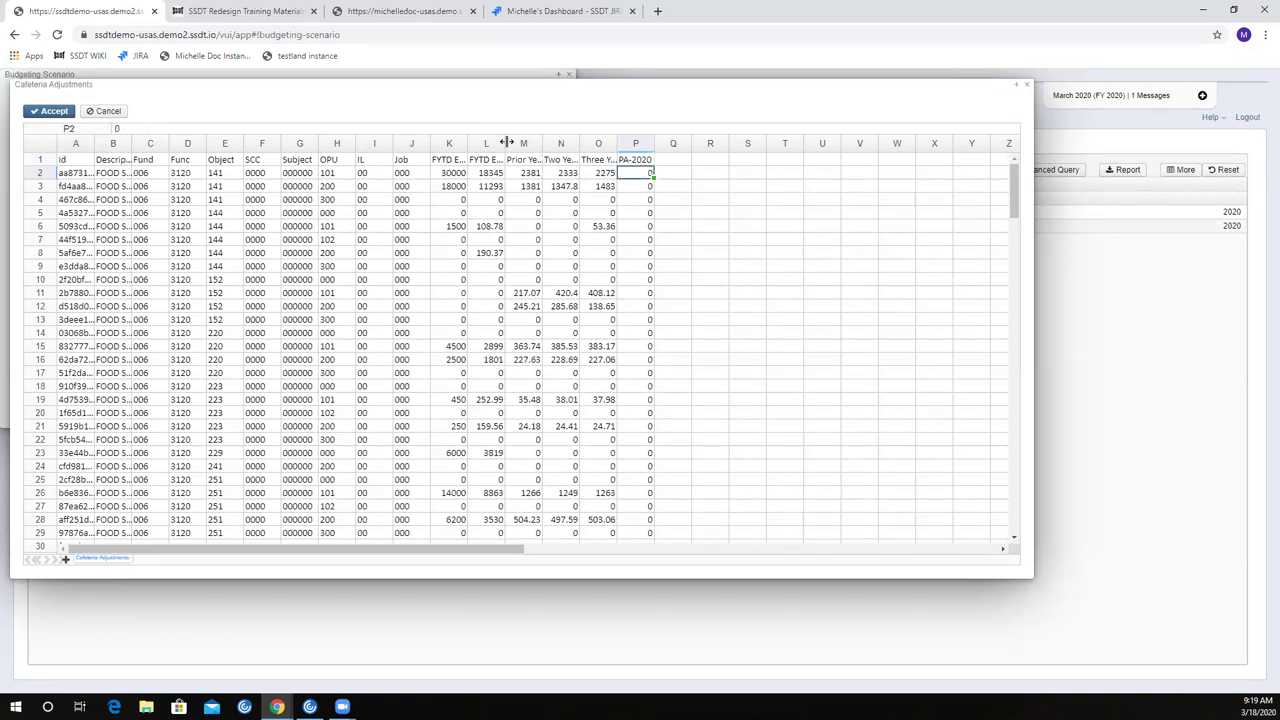
drag(508, 143, 558, 143)
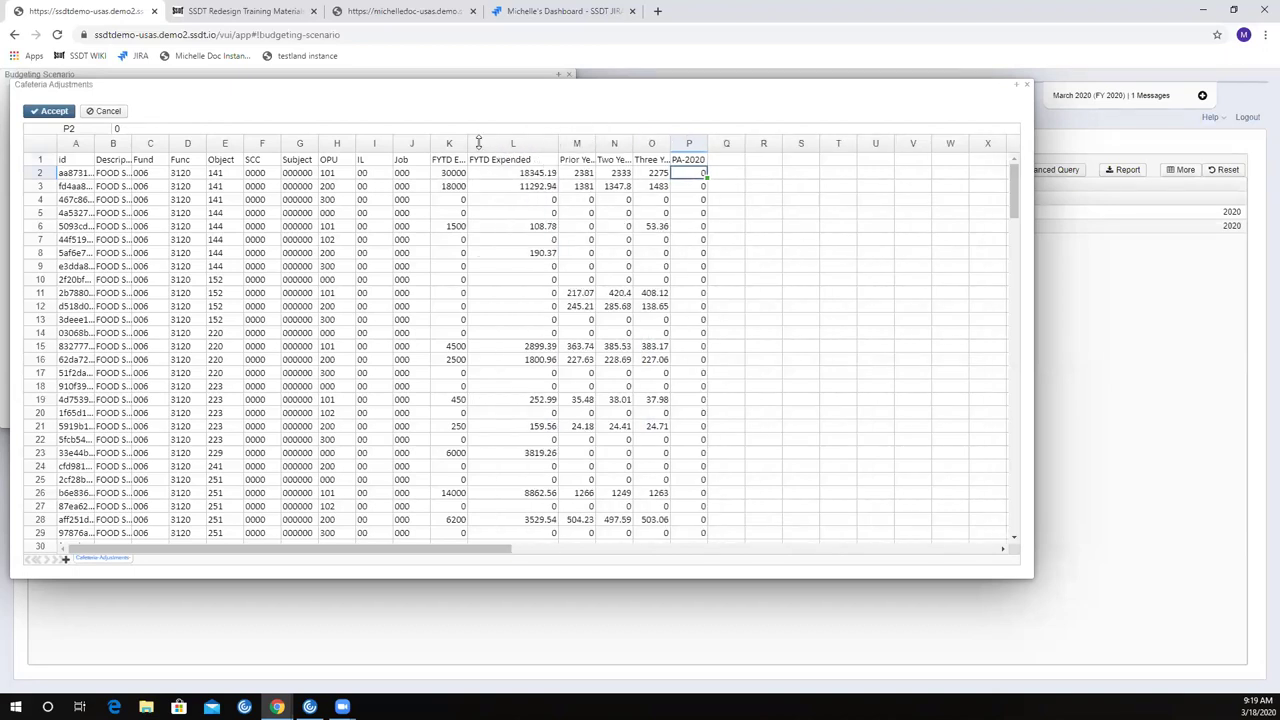
drag(467, 143, 529, 143)
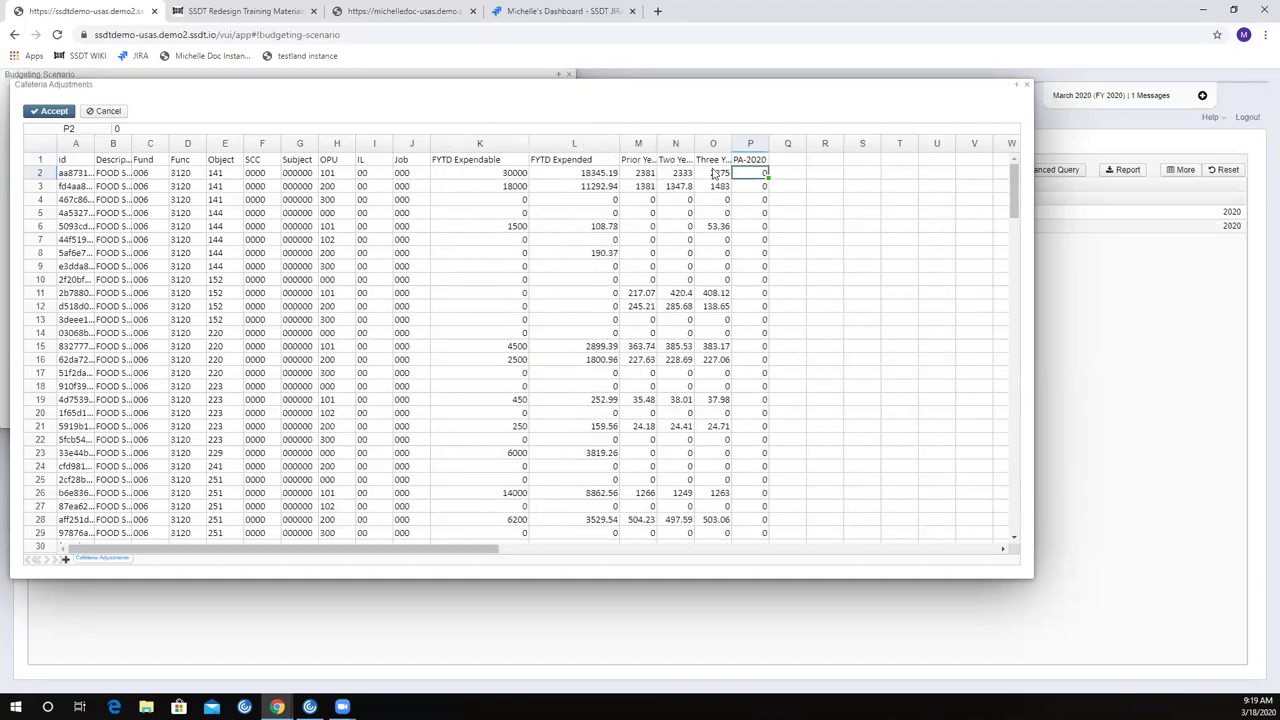
Enter =k2*1.02 in P2, fill it down column P, and widen column P
double_click(116, 128)
text(=k2*1.02)
key(Return)
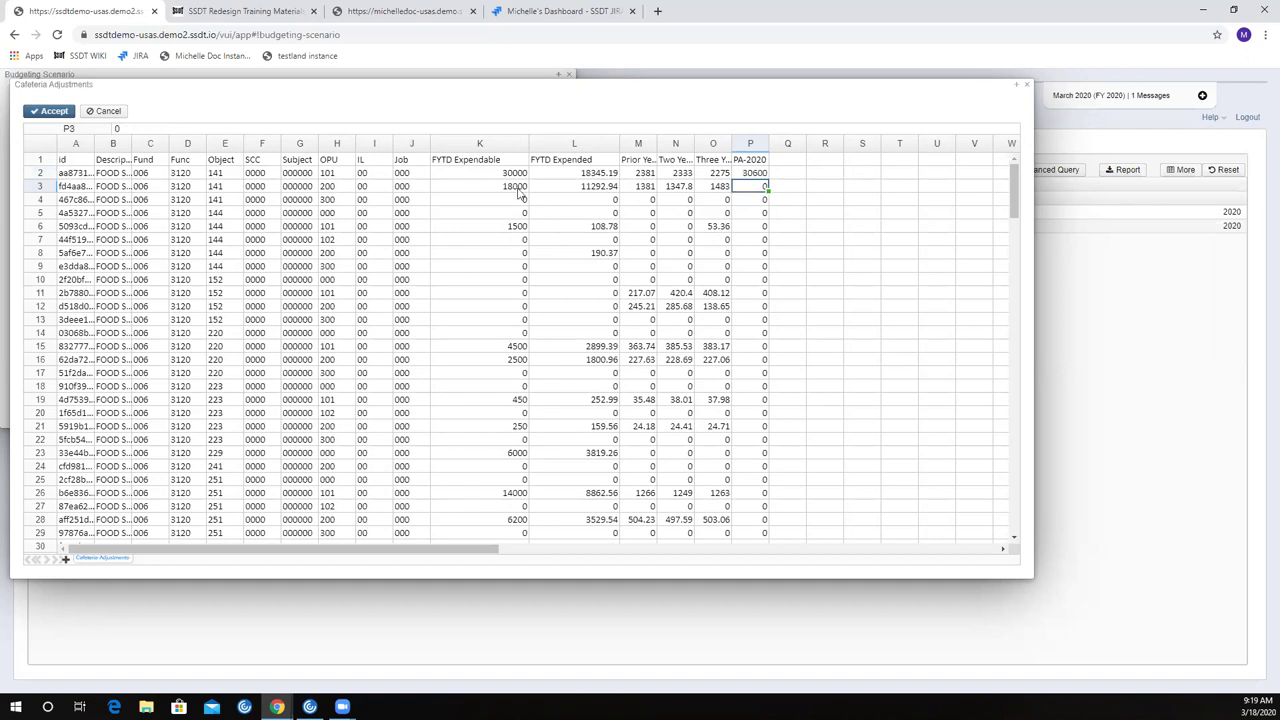
click(746, 176)
drag(768, 174, 757, 338)
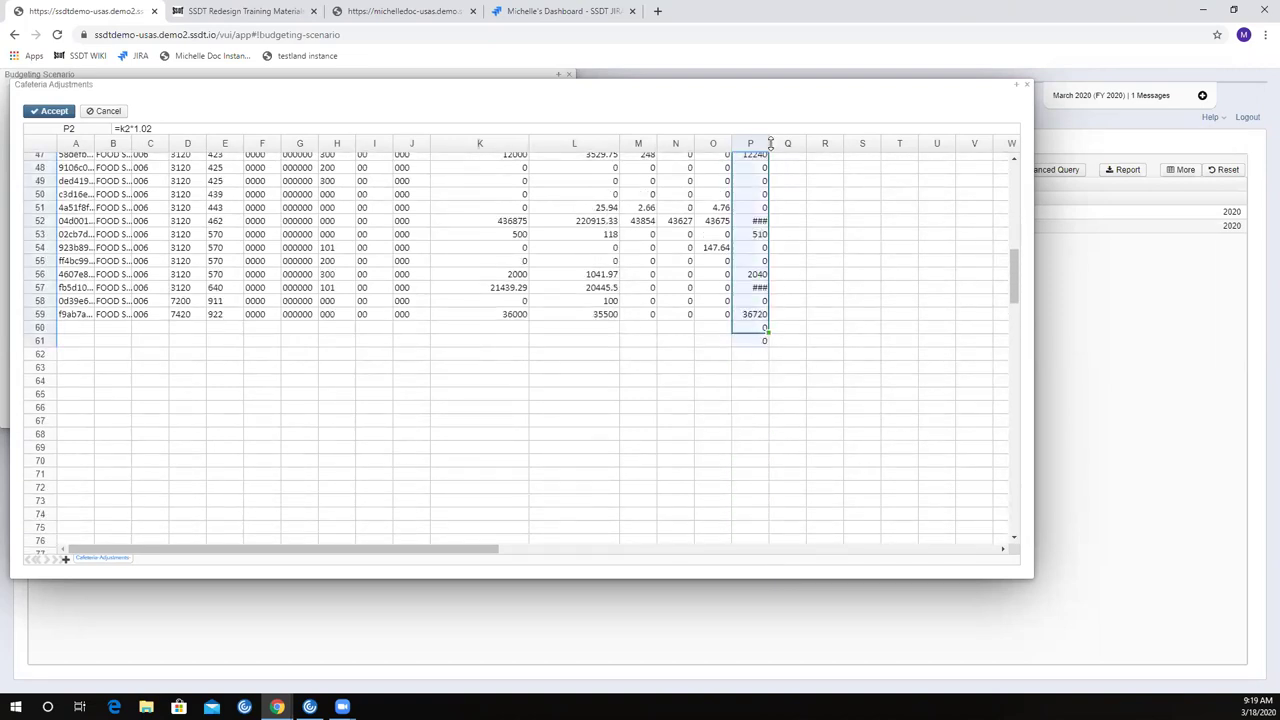
drag(771, 143, 789, 143)
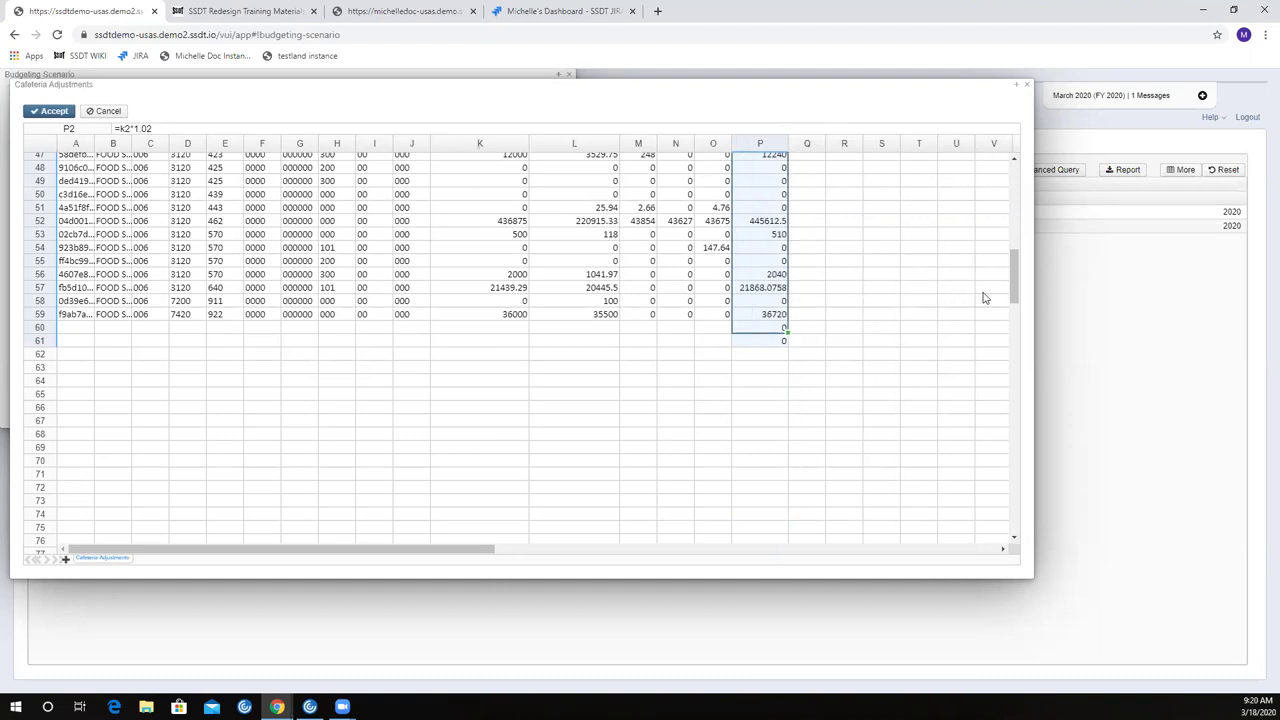
drag(1015, 280, 1015, 187)
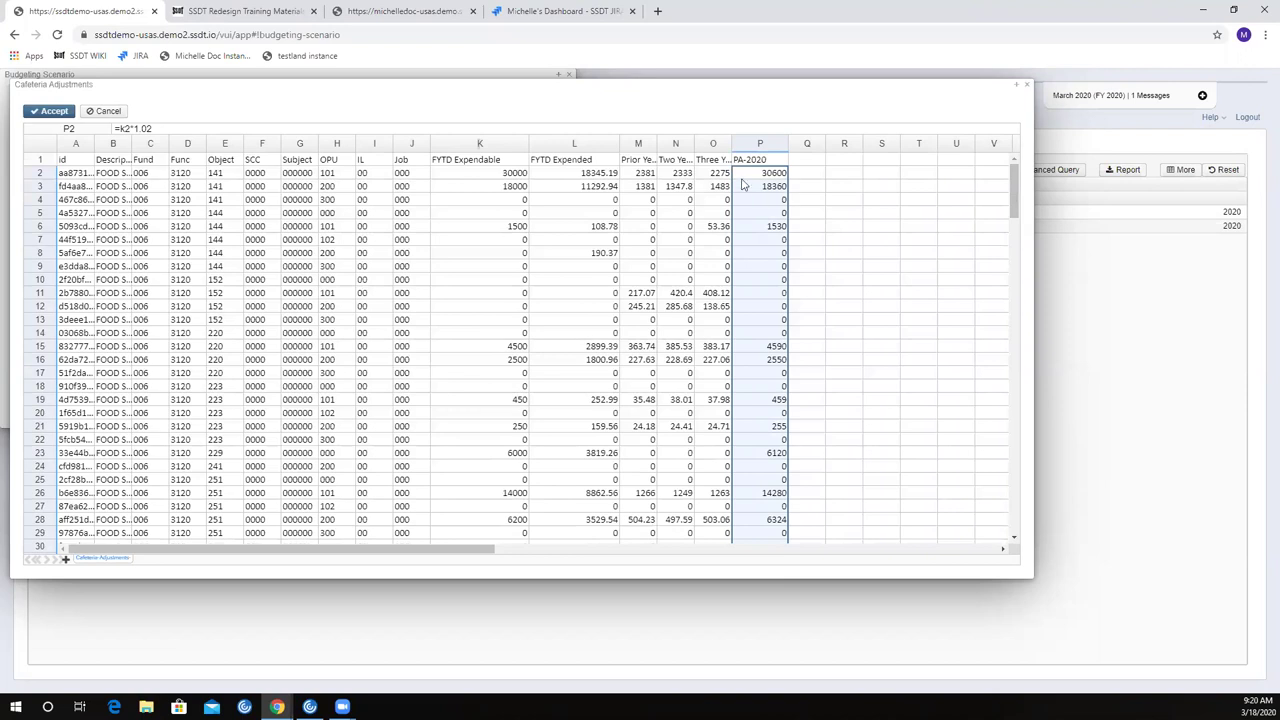
Accept the Cafeteria edits, reopen the sheet to check it, then cancel out
click(45, 110)
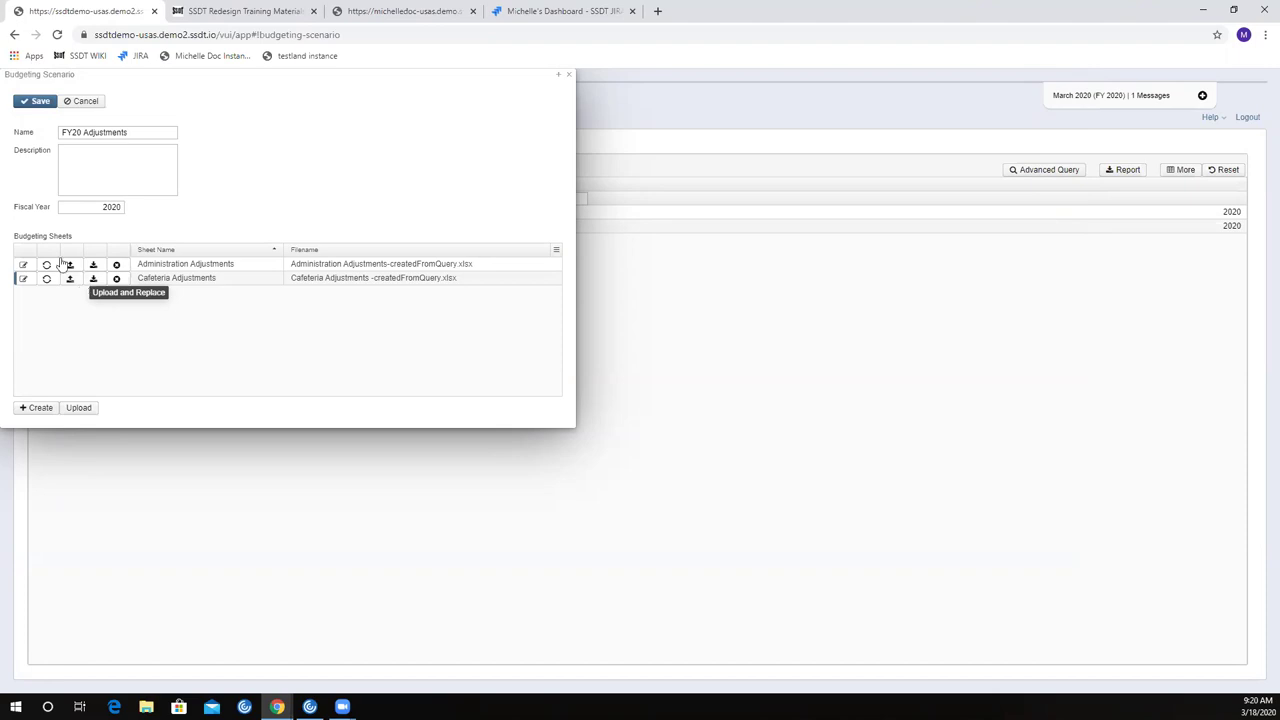
click(22, 278)
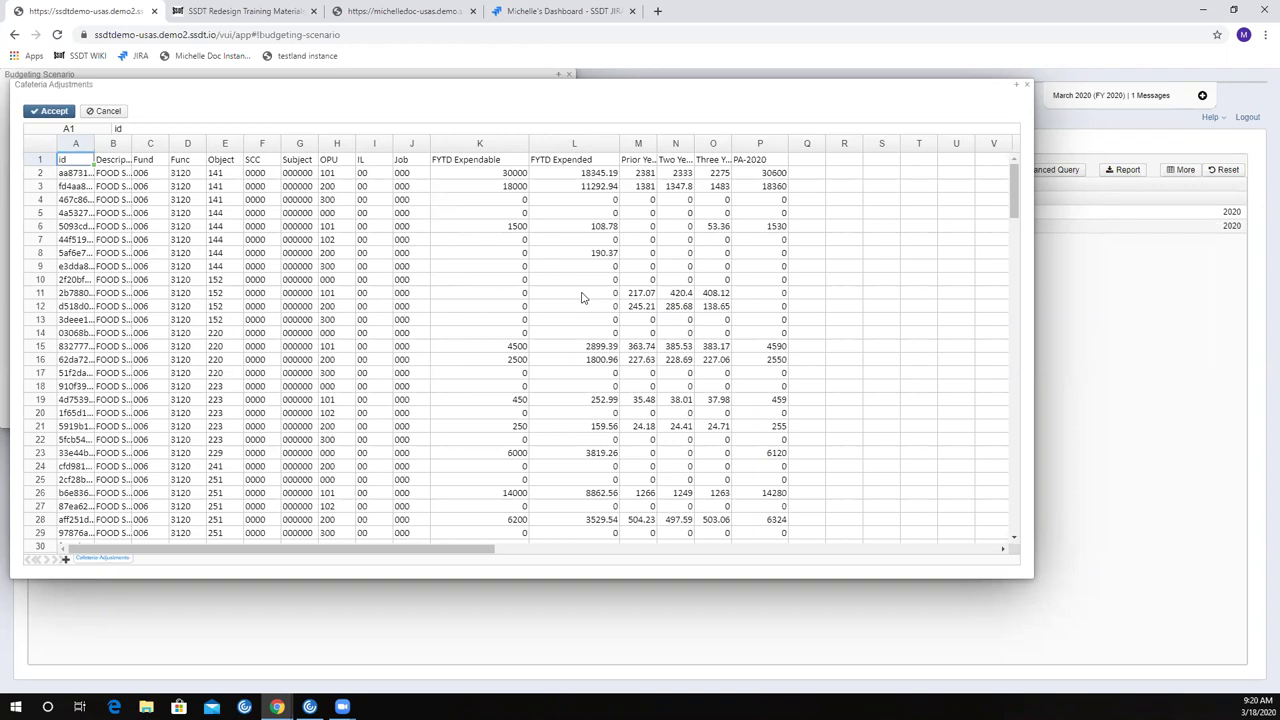
click(114, 112)
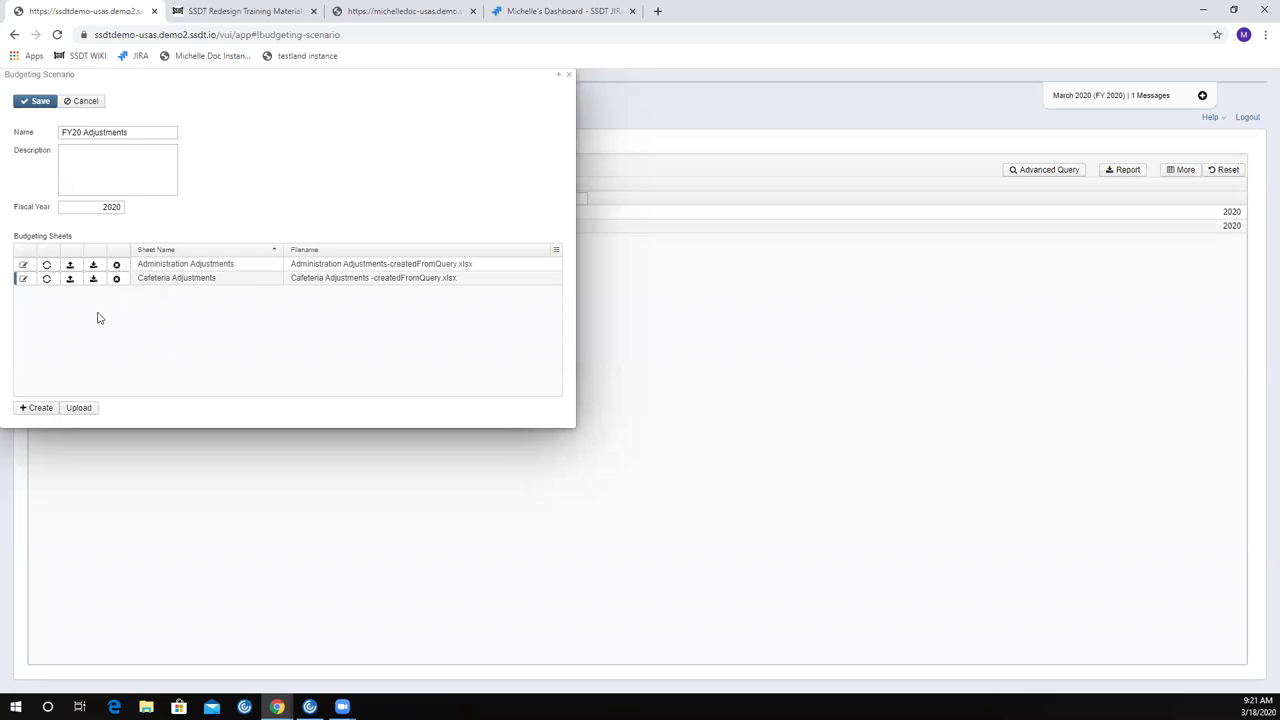
click(40, 104)
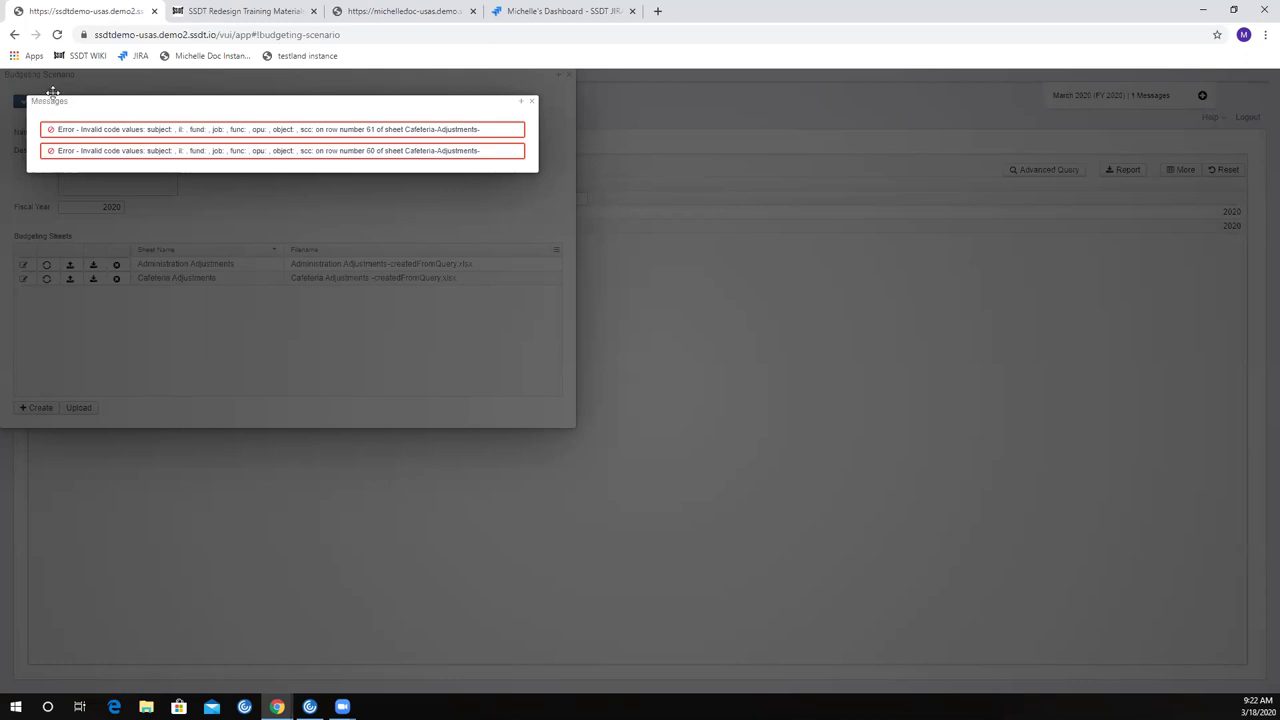
click(531, 103)
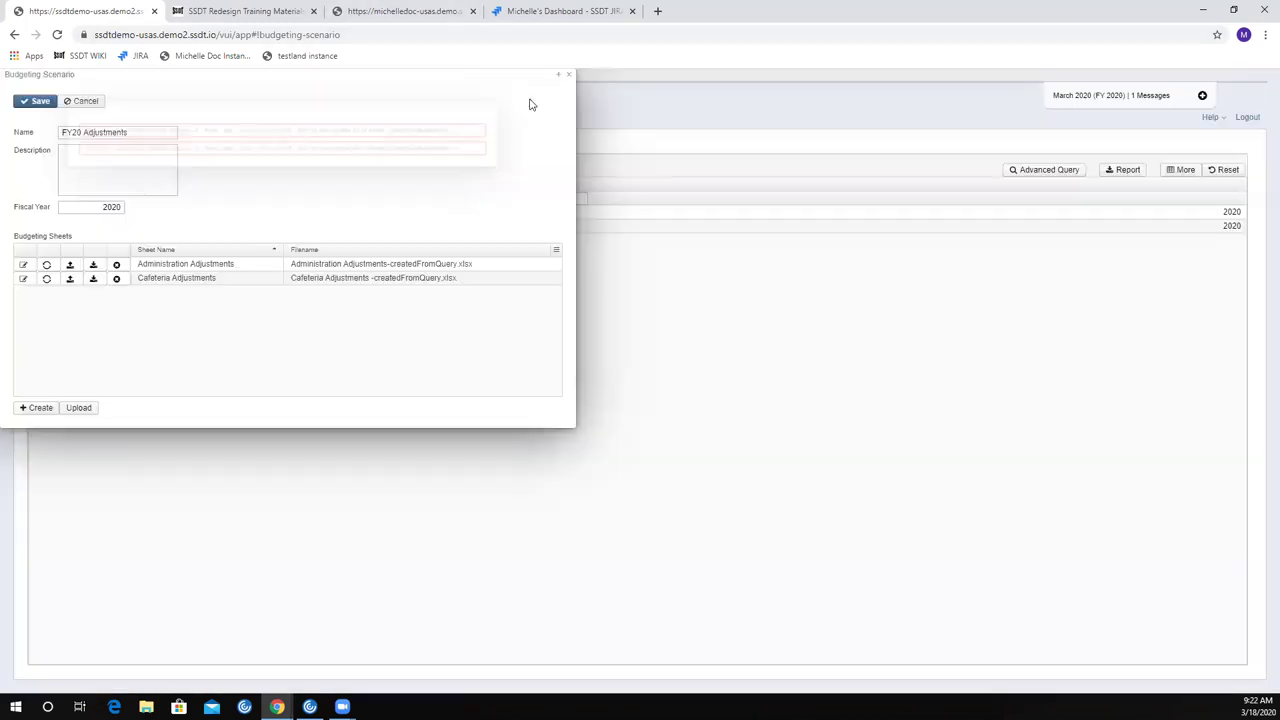
Clear the leftover values in row 60 of the Cafeteria Adjustments sheet
click(24, 280)
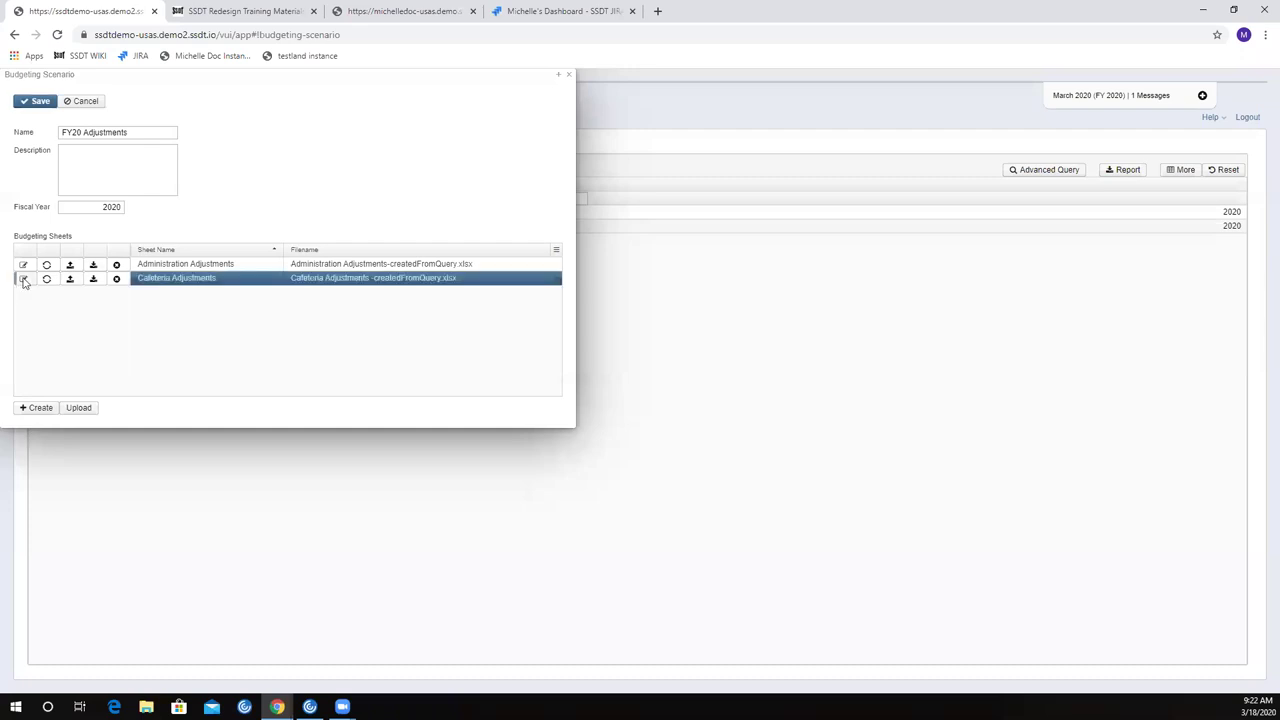
scroll(89, 290, down, 3)
scroll(89, 290, down, 5)
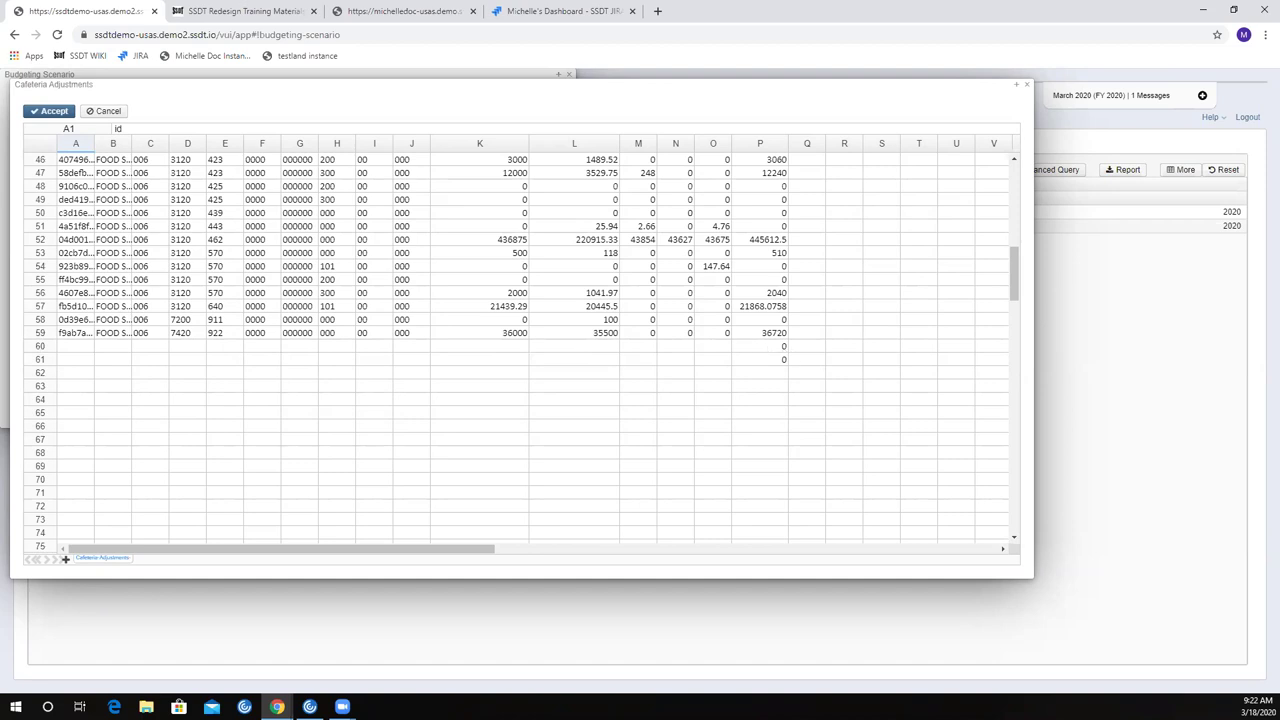
click(40, 346)
right_click(41, 347)
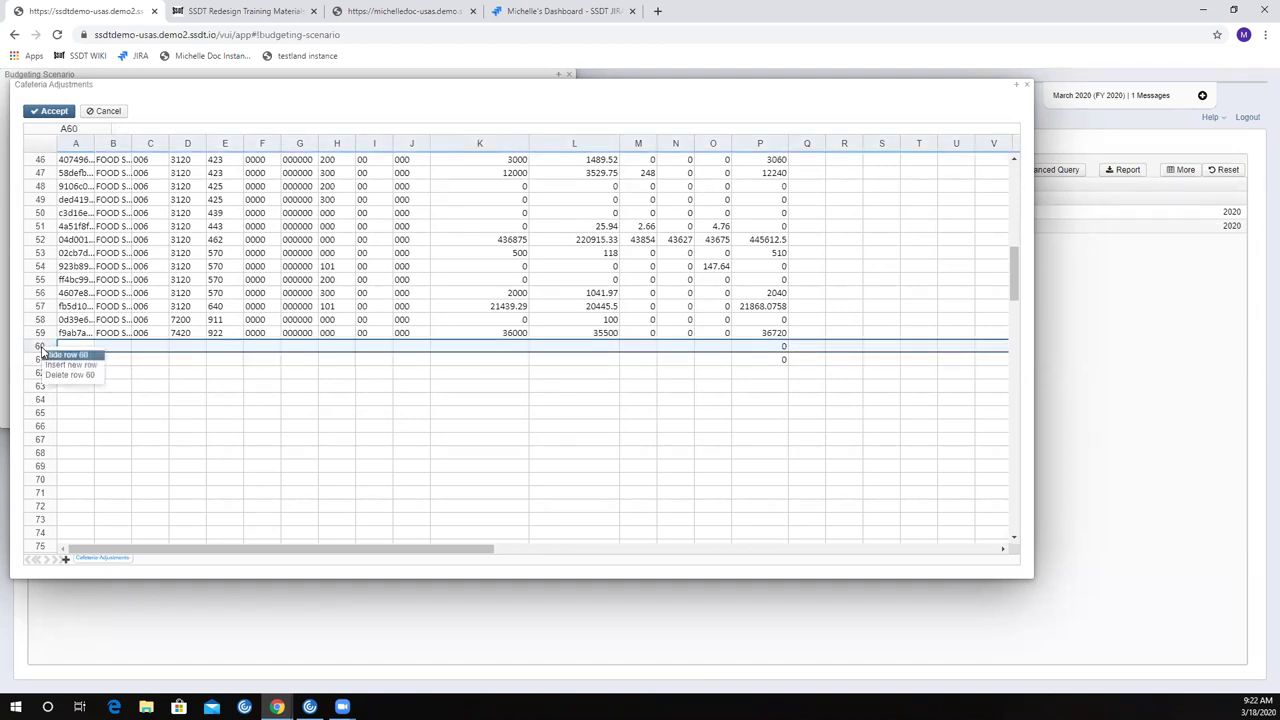
click(40, 360)
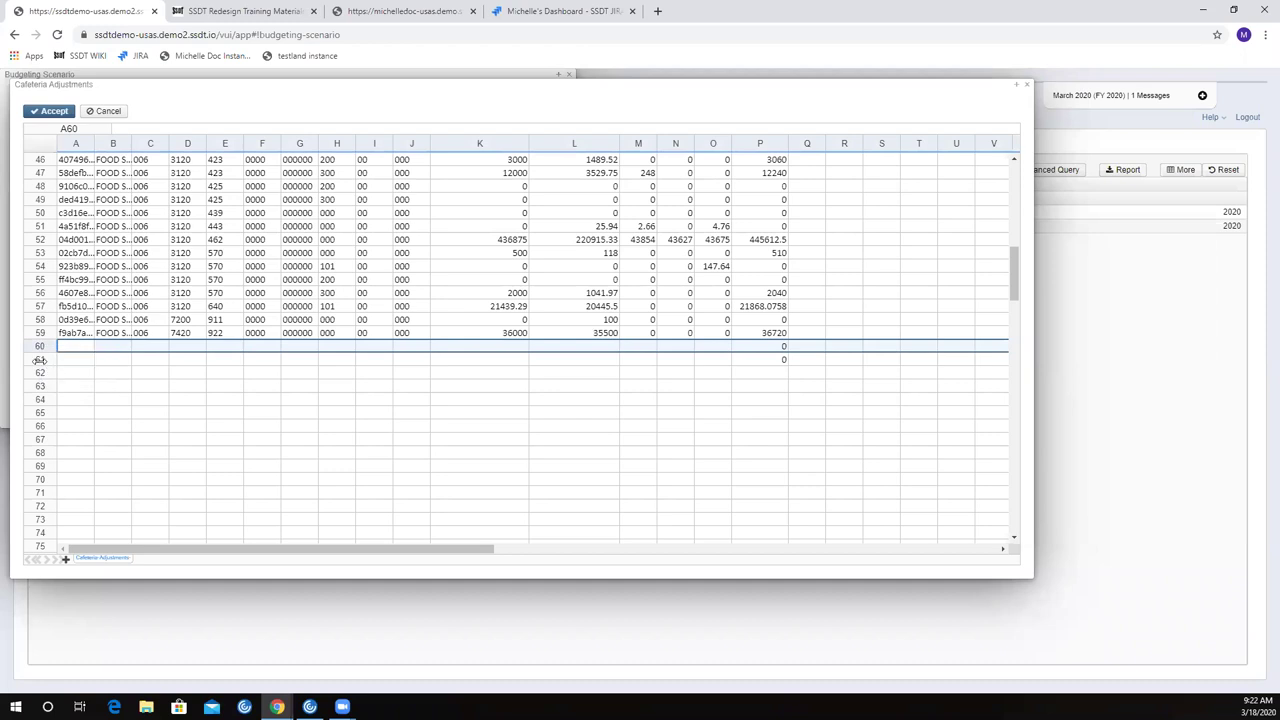
right_click(40, 346)
click(52, 377)
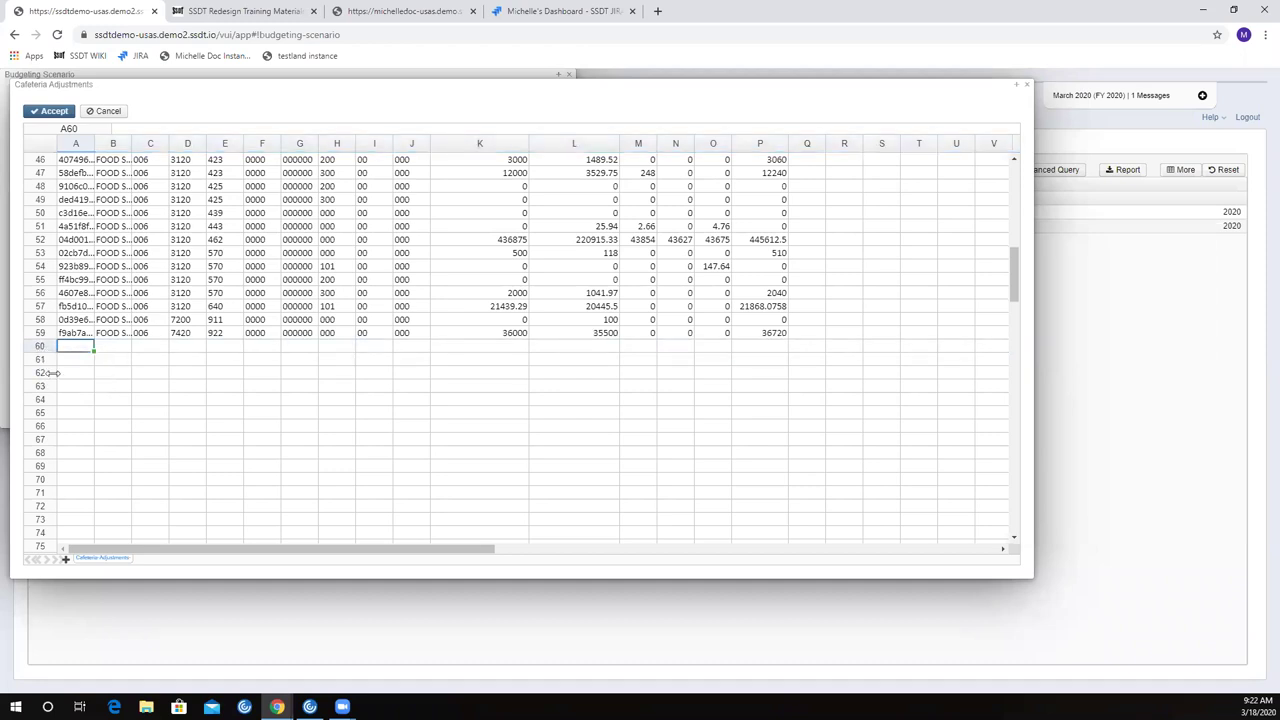
Accept the corrected sheet, save the FY20 Adjustments scenario, and close its details
click(63, 113)
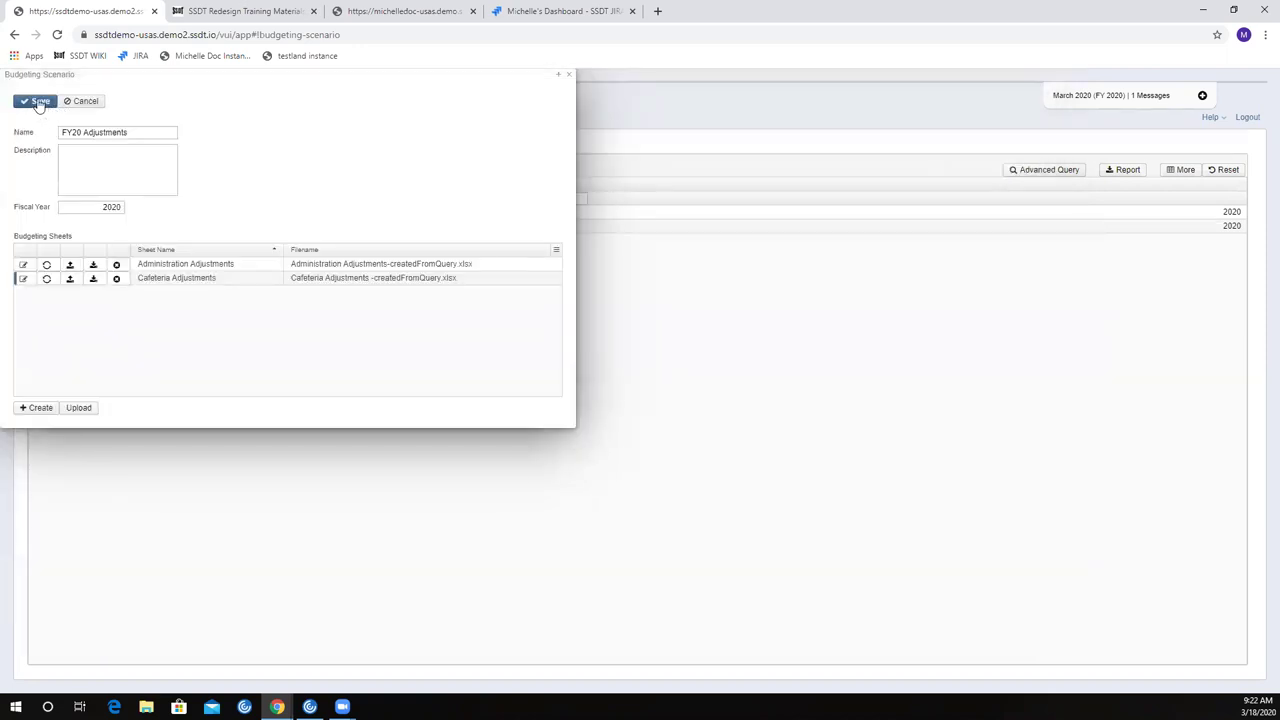
click(37, 102)
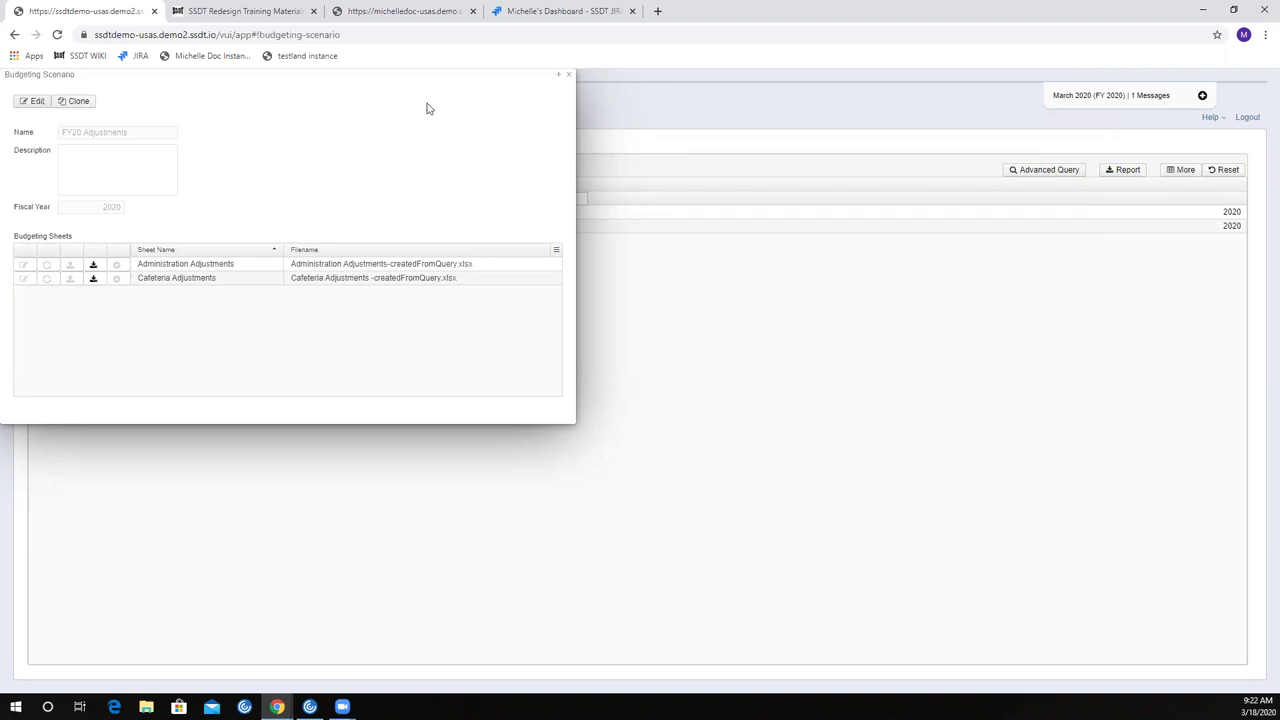
click(571, 77)
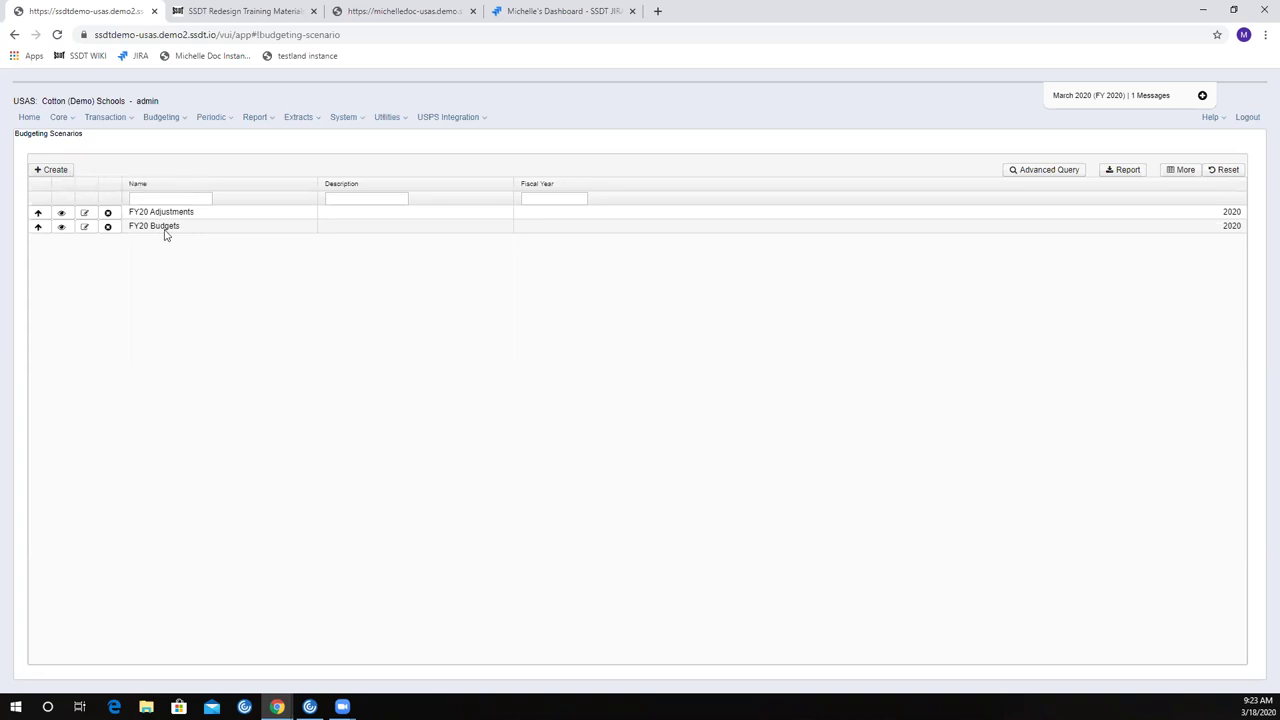
View the FY20 Budgets scenario and clone it
click(61, 227)
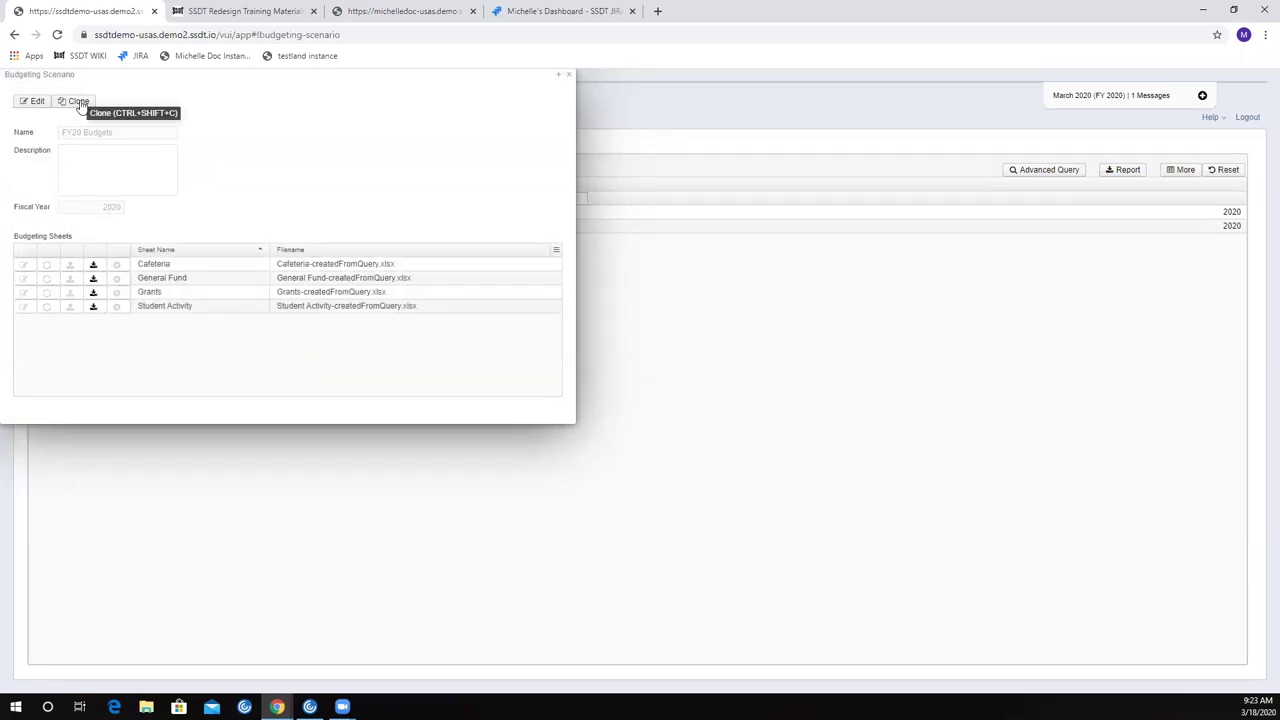
click(80, 104)
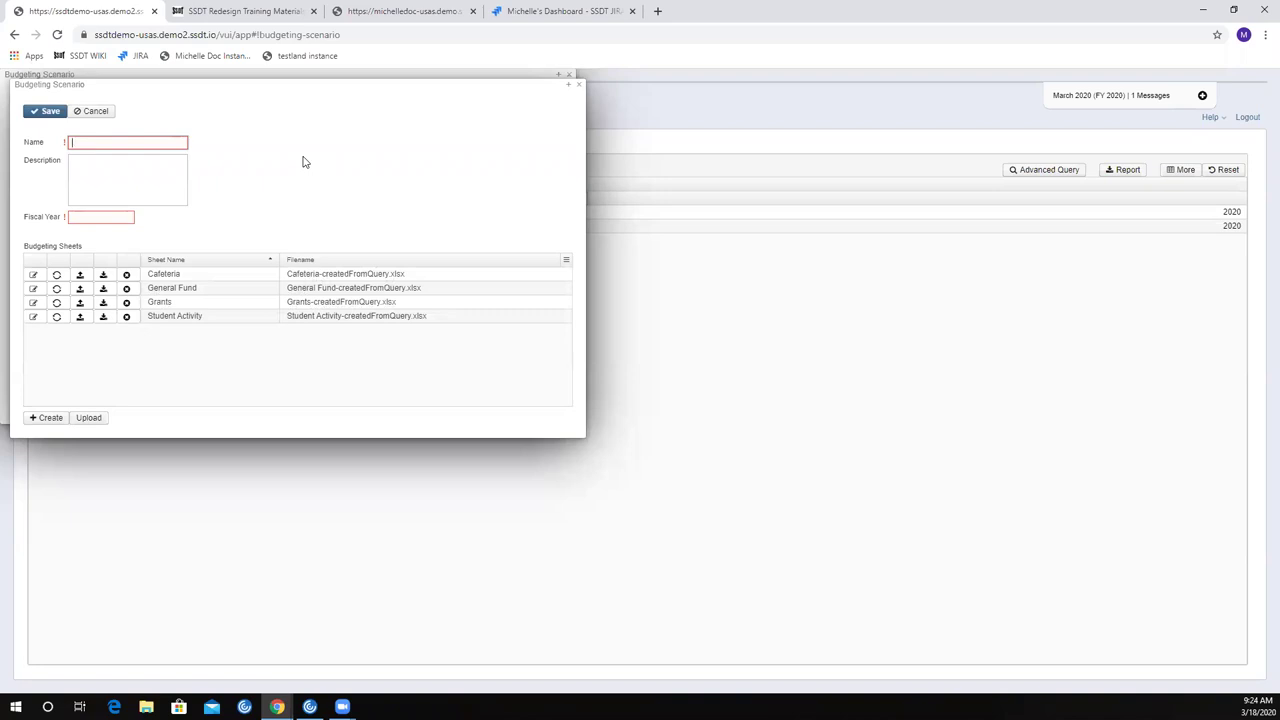
Fill in the scenario copy: Name FY2021, Description '2021 Budgeting Scenario', Fiscal Year 2021
text(FY2020)
key(BackSpace)
text(1)
key(Tab)
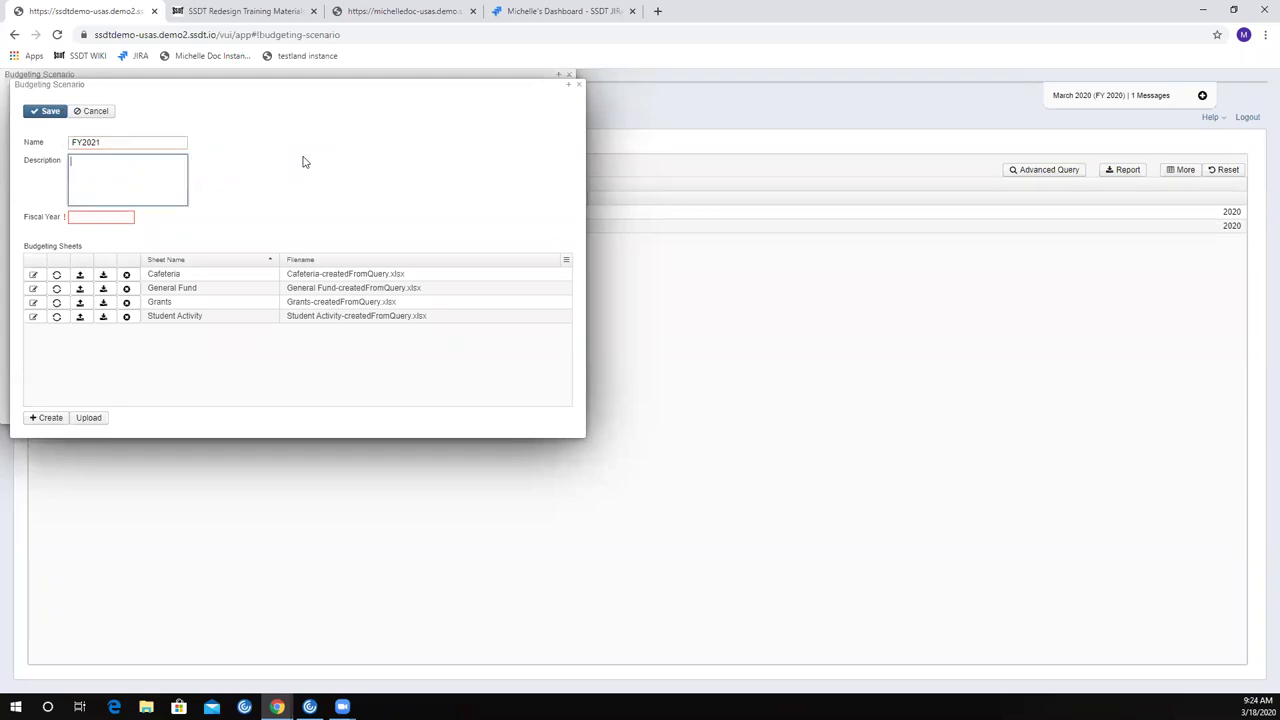
text(20201)
text( Bud)
text(ets)
key(BackSpace)
text(geting Scenario)
key(Tab)
text(2021)
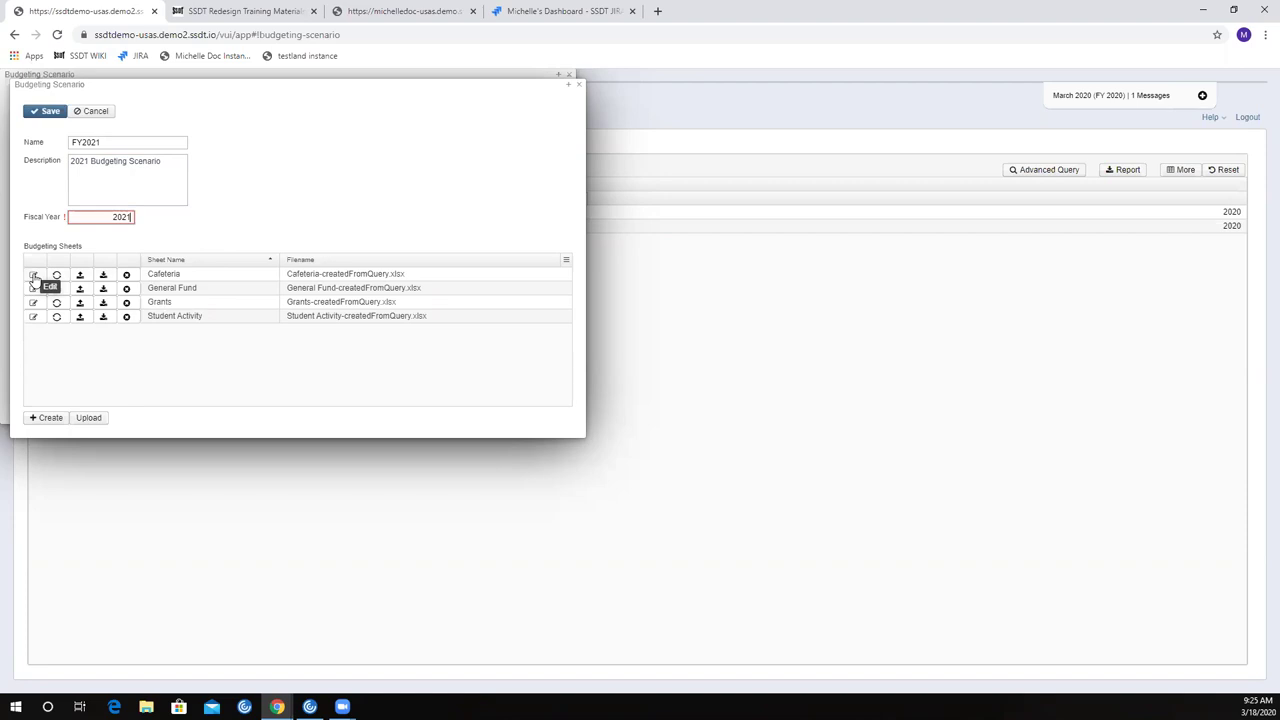
click(33, 275)
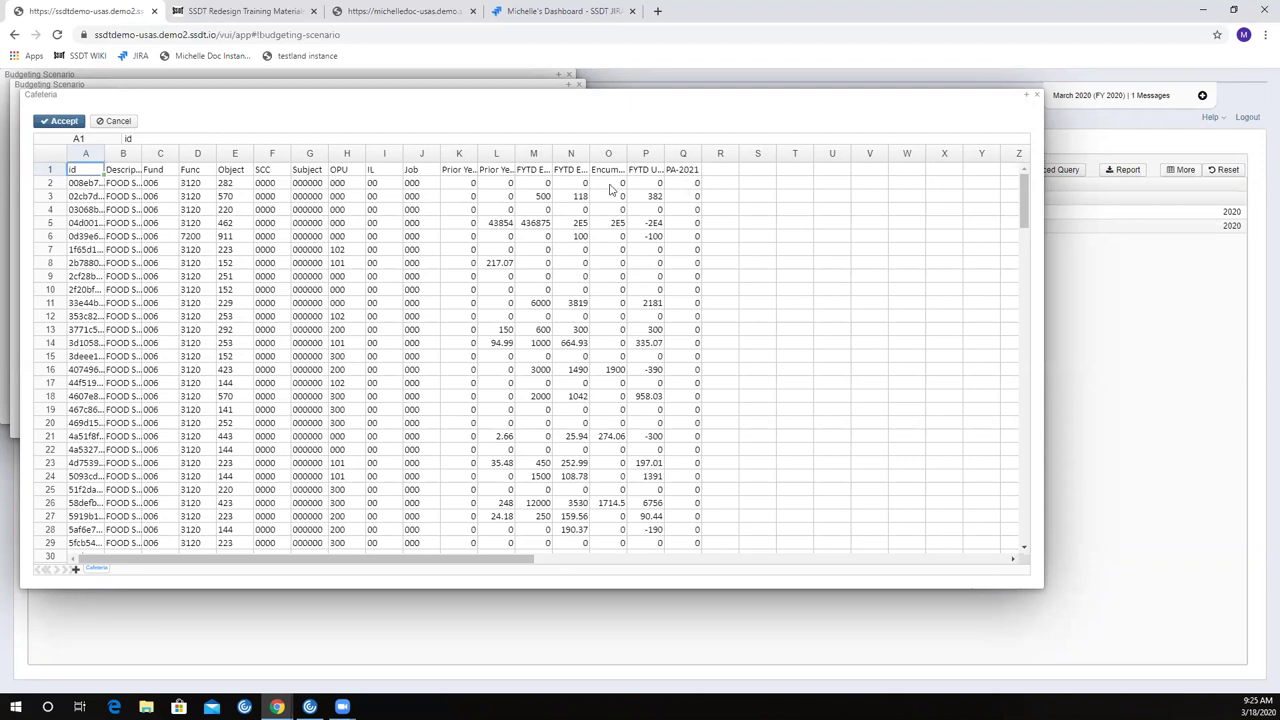
click(688, 186)
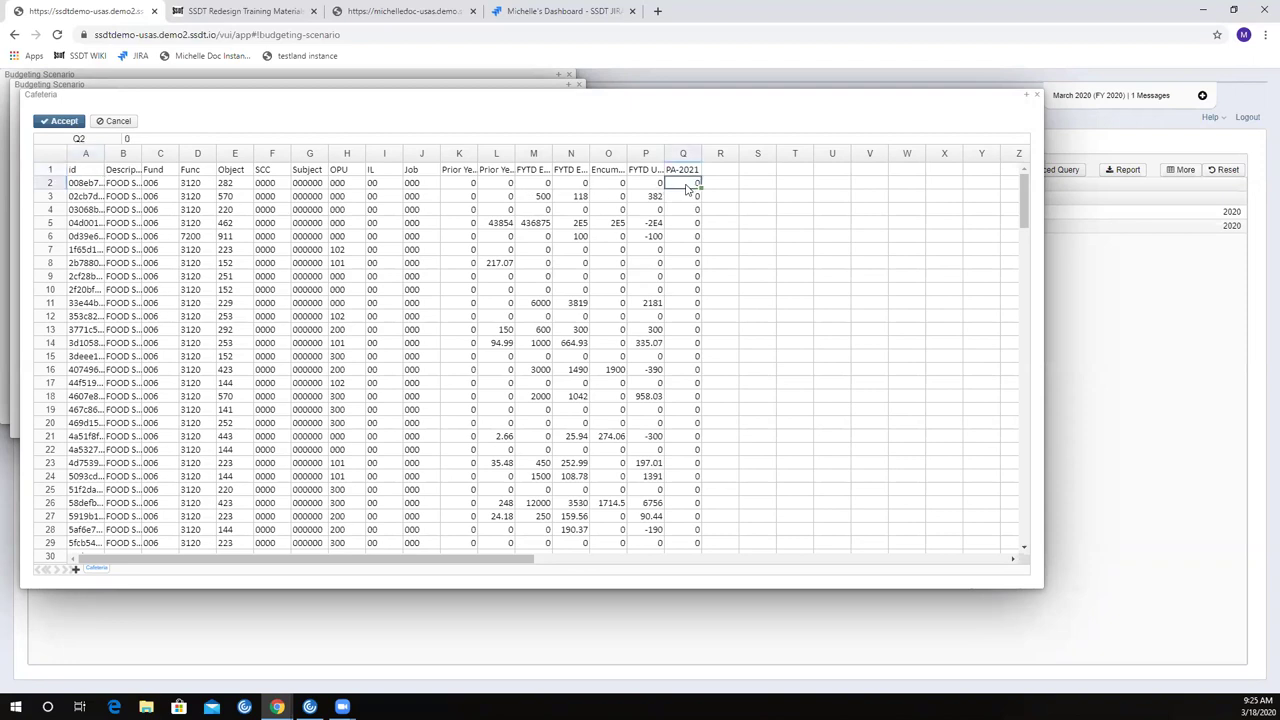
click(1037, 97)
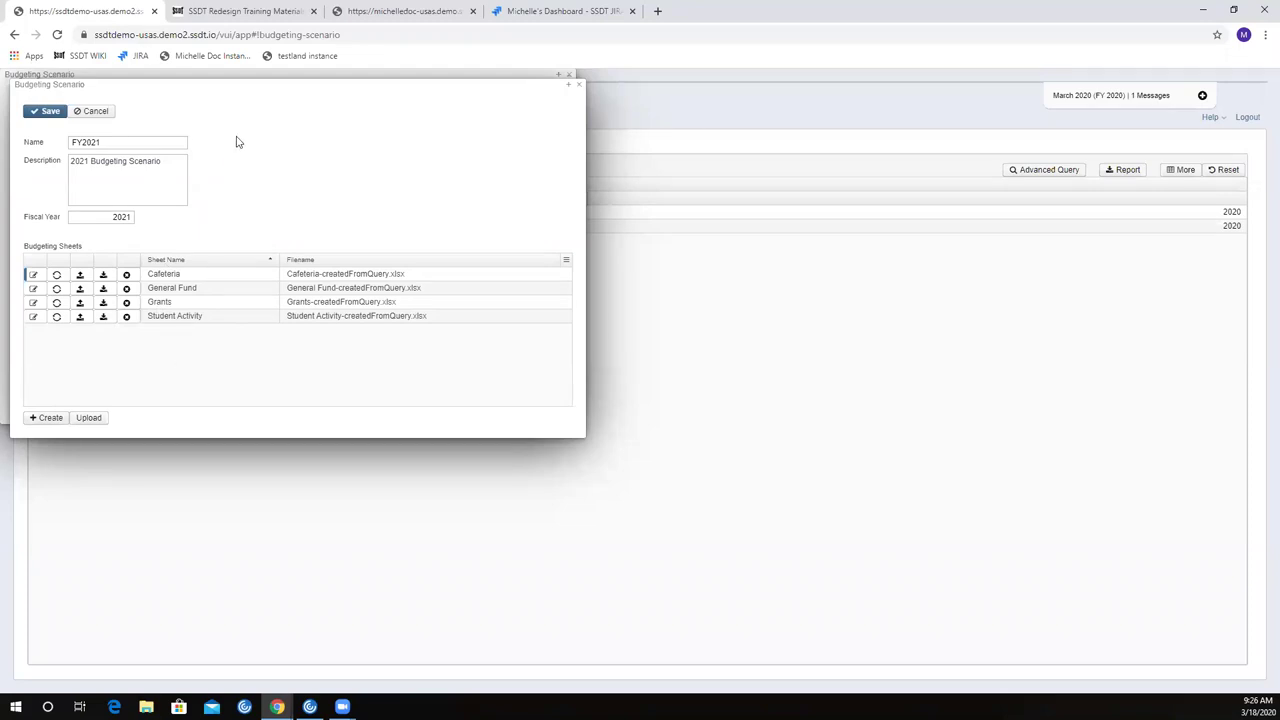
Cancel the unsaved FY2021 copy and close the FY20 Budgets scenario details
click(102, 114)
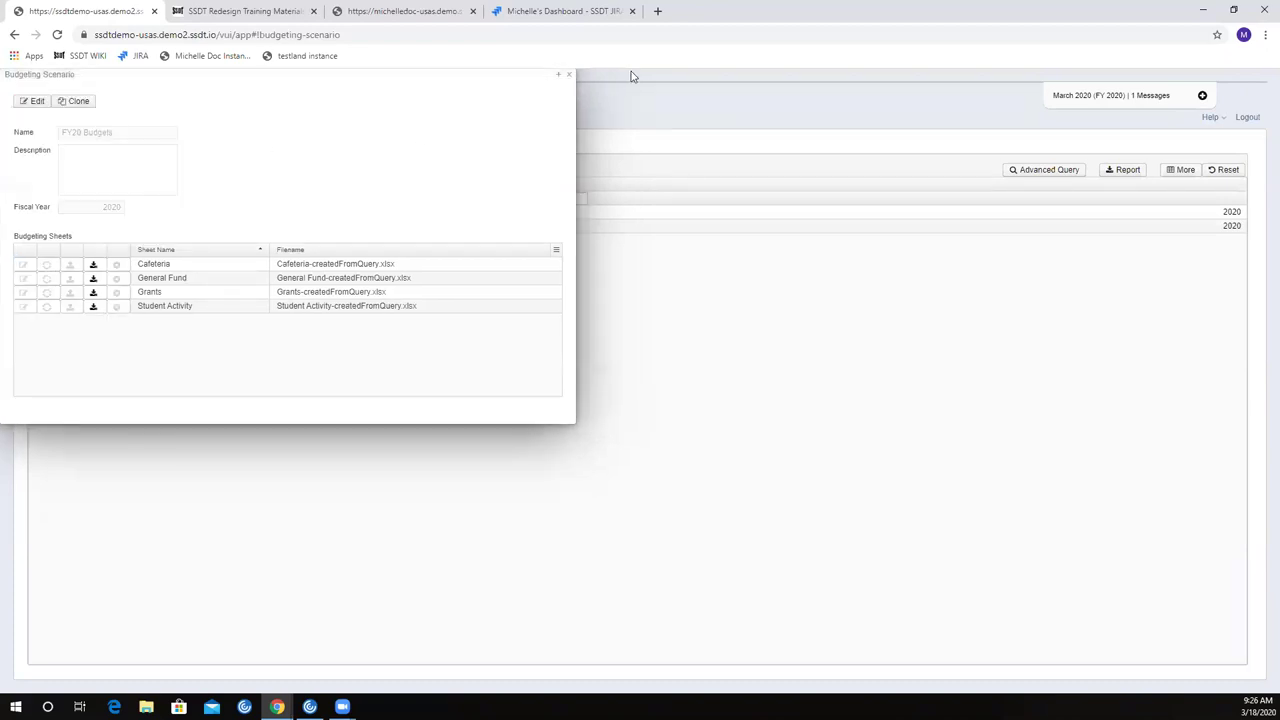
click(567, 77)
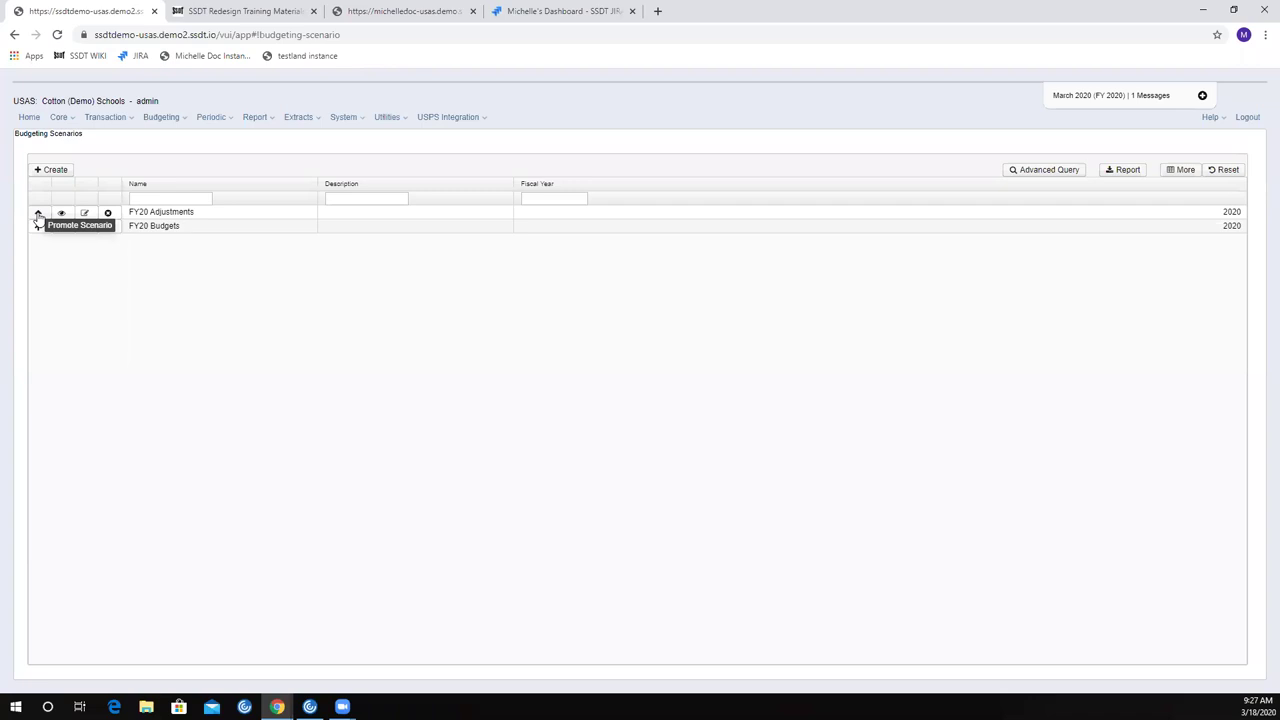
Promote FY20 Adjustments to proposed amounts, replacing existing ones, and dismiss the success message
click(38, 214)
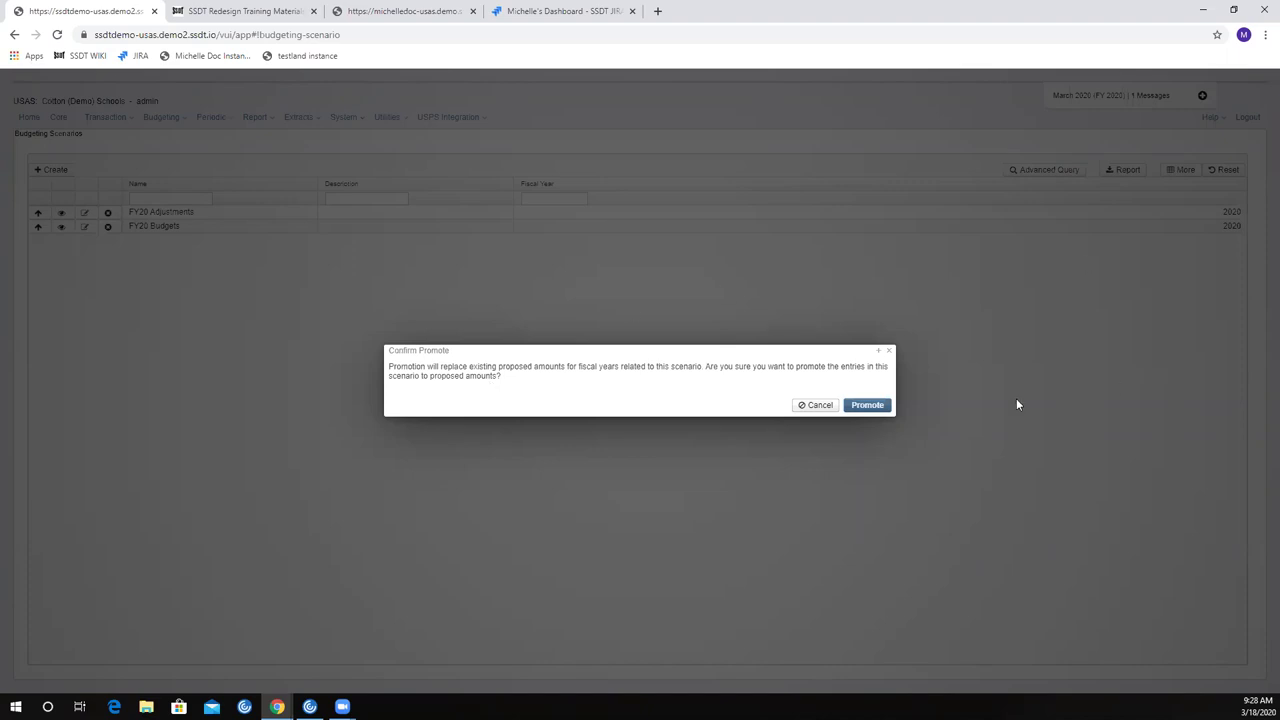
click(866, 405)
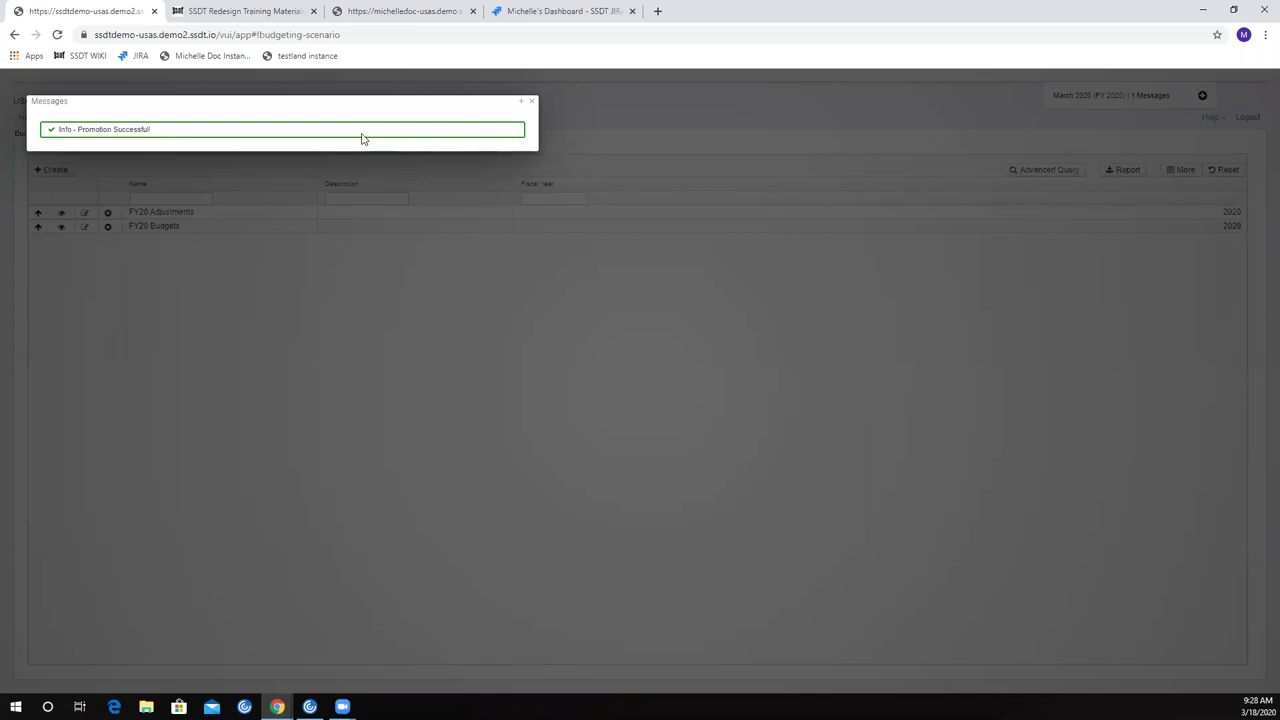
click(533, 103)
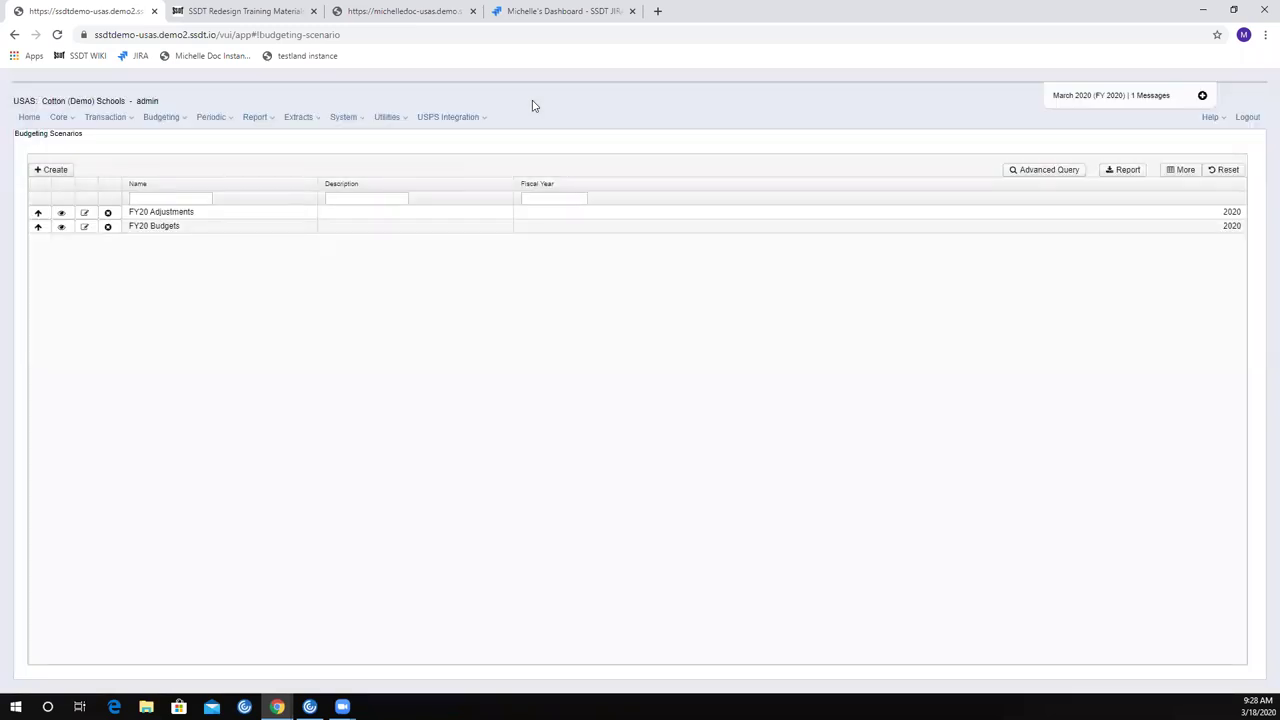
Review the fund 001, function 2411 lines on the Budgeting > Proposed Amounts page
click(171, 120)
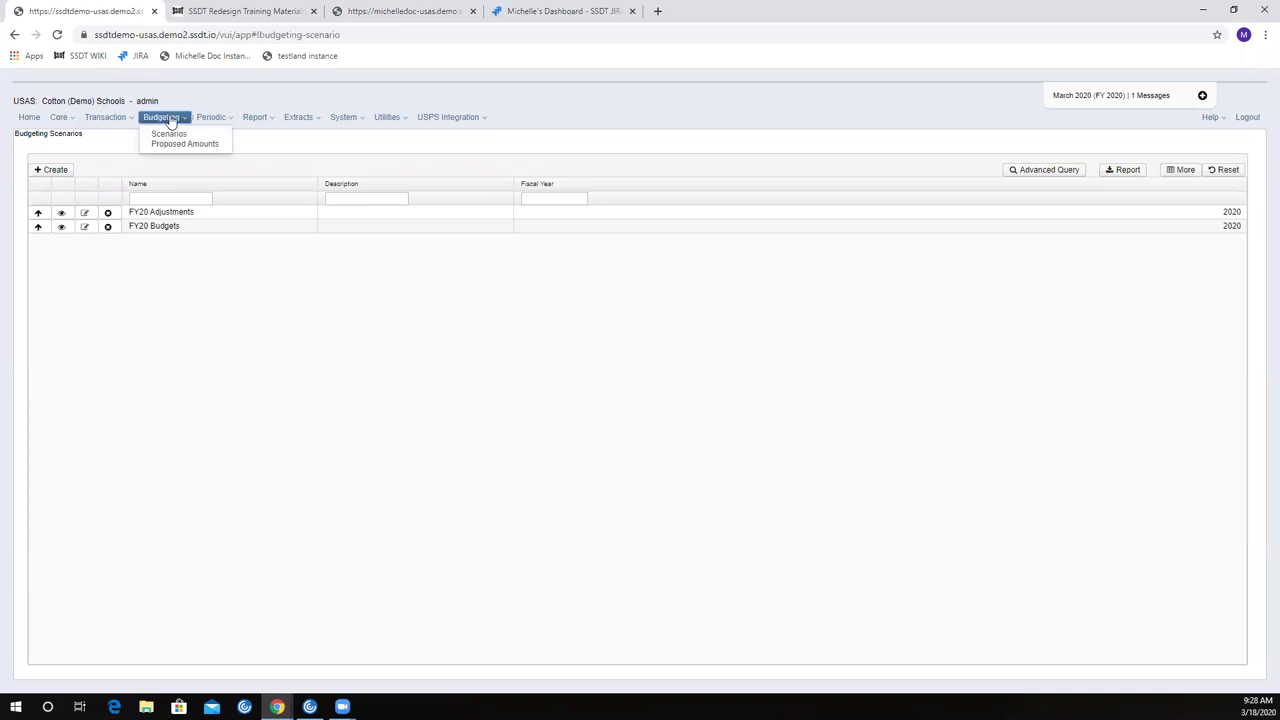
click(184, 144)
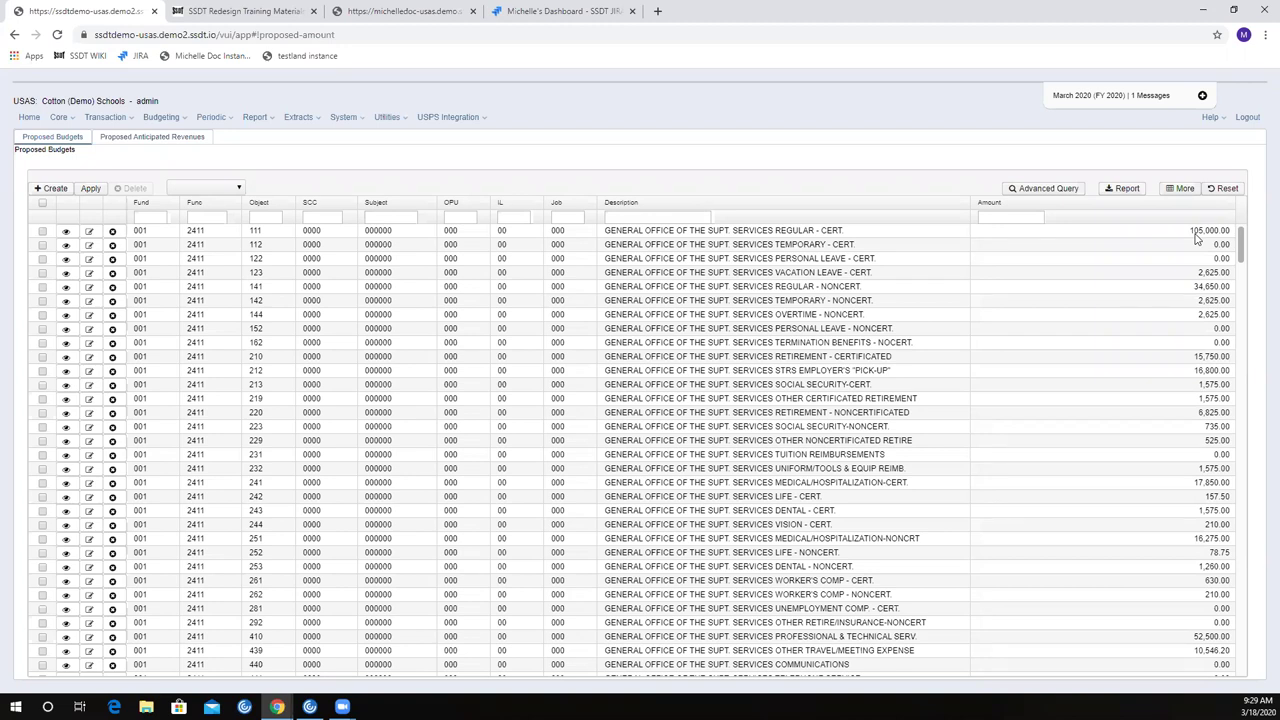
click(70, 119)
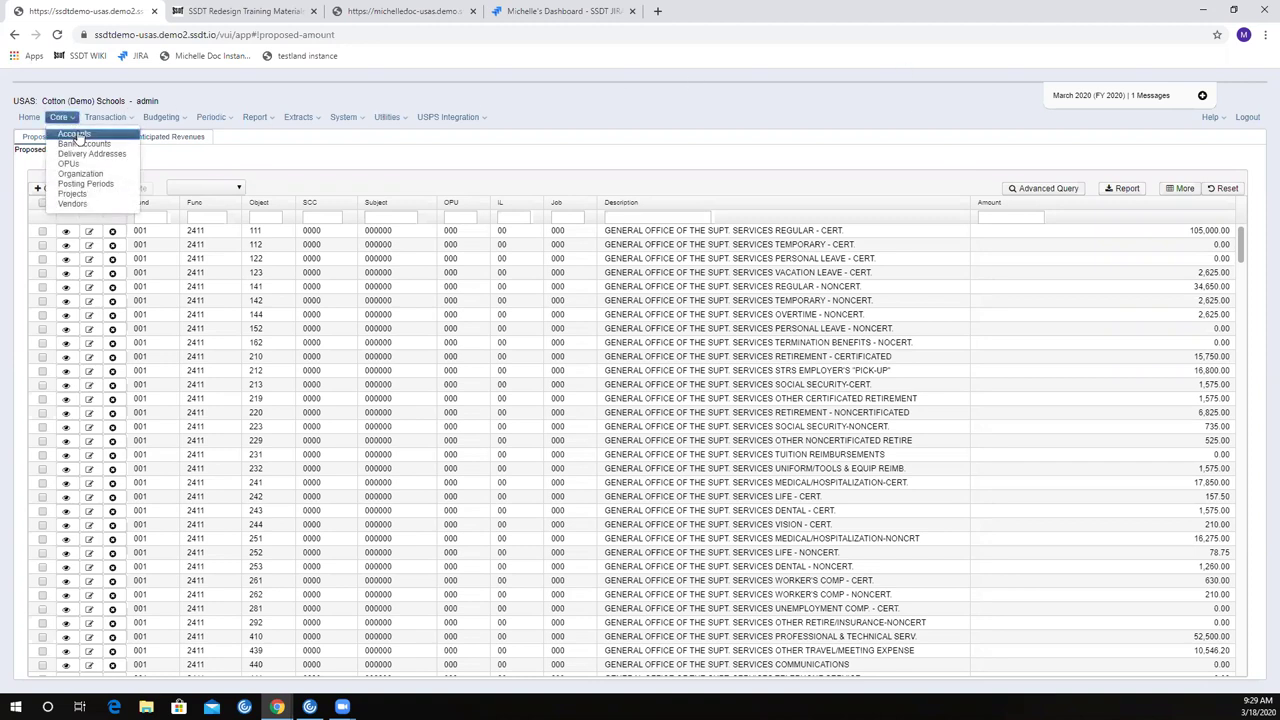
Go to Core > Accounts and show the Expenditure accounts list
click(77, 136)
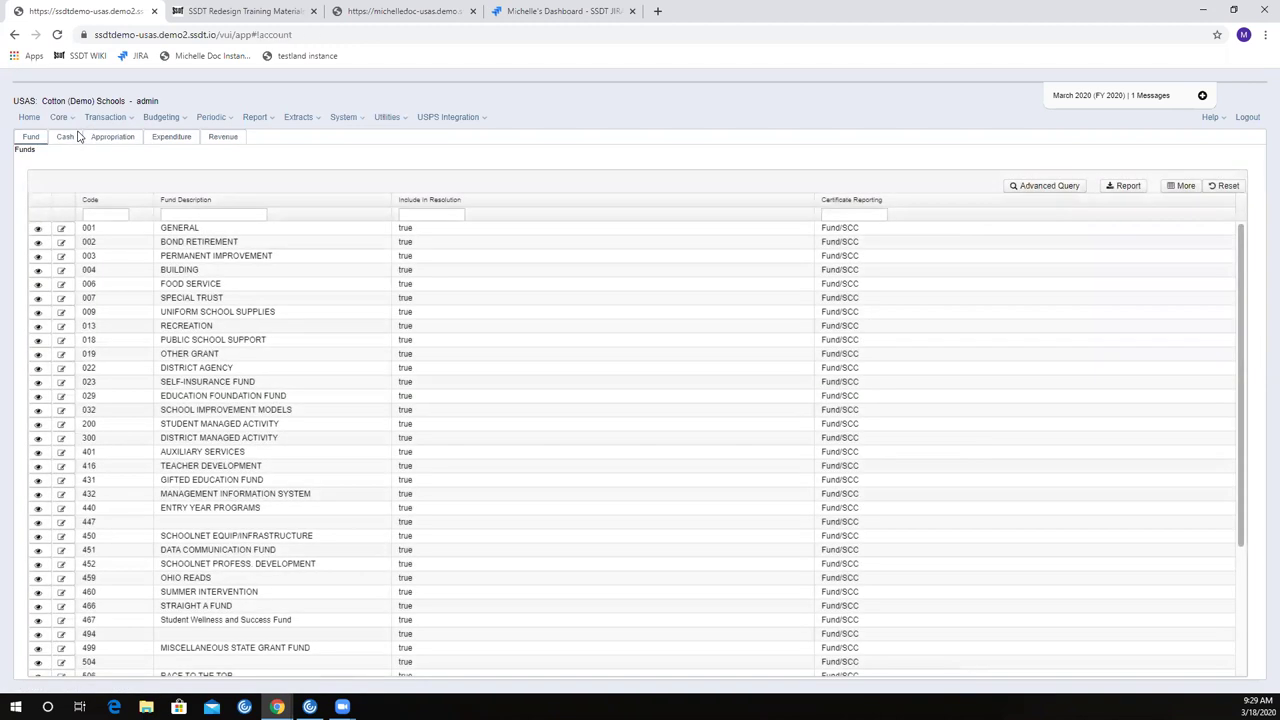
click(172, 138)
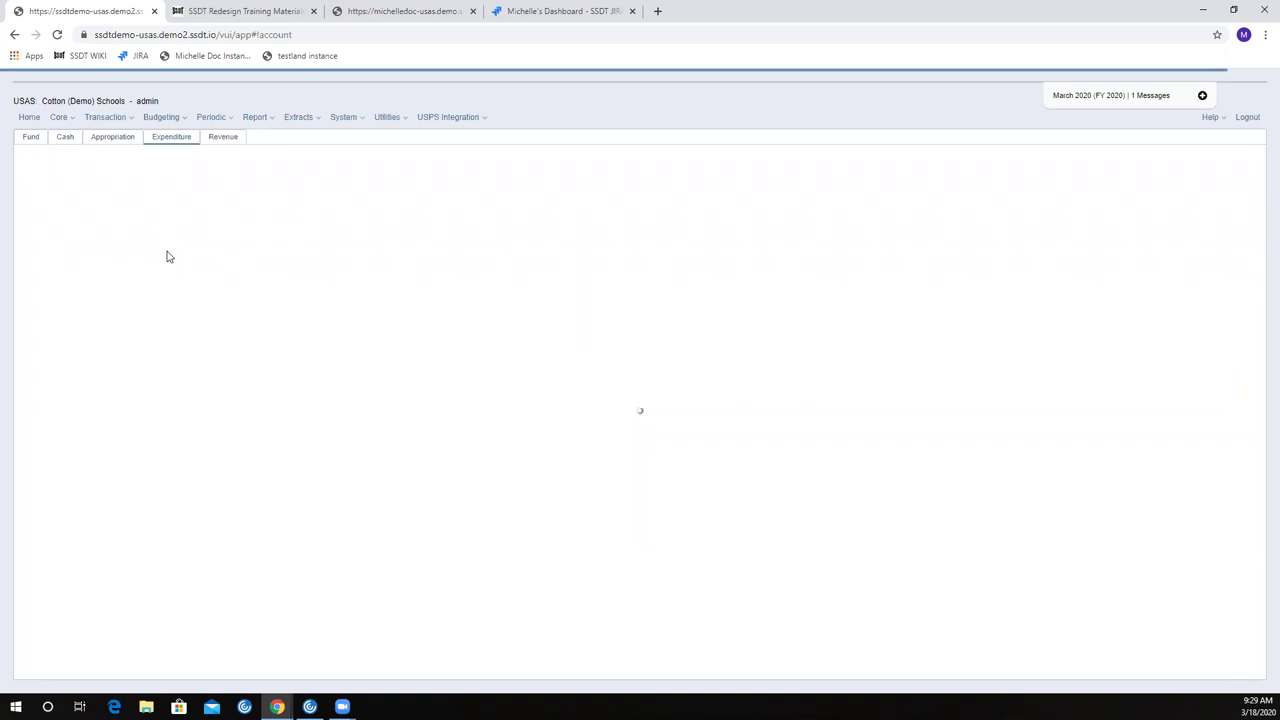
Filter expenditure accounts by Fund 001, Function 2411 and Object 111
click(119, 211)
text(001)
key(Tab)
text(2411)
key(Tab)
text(111)
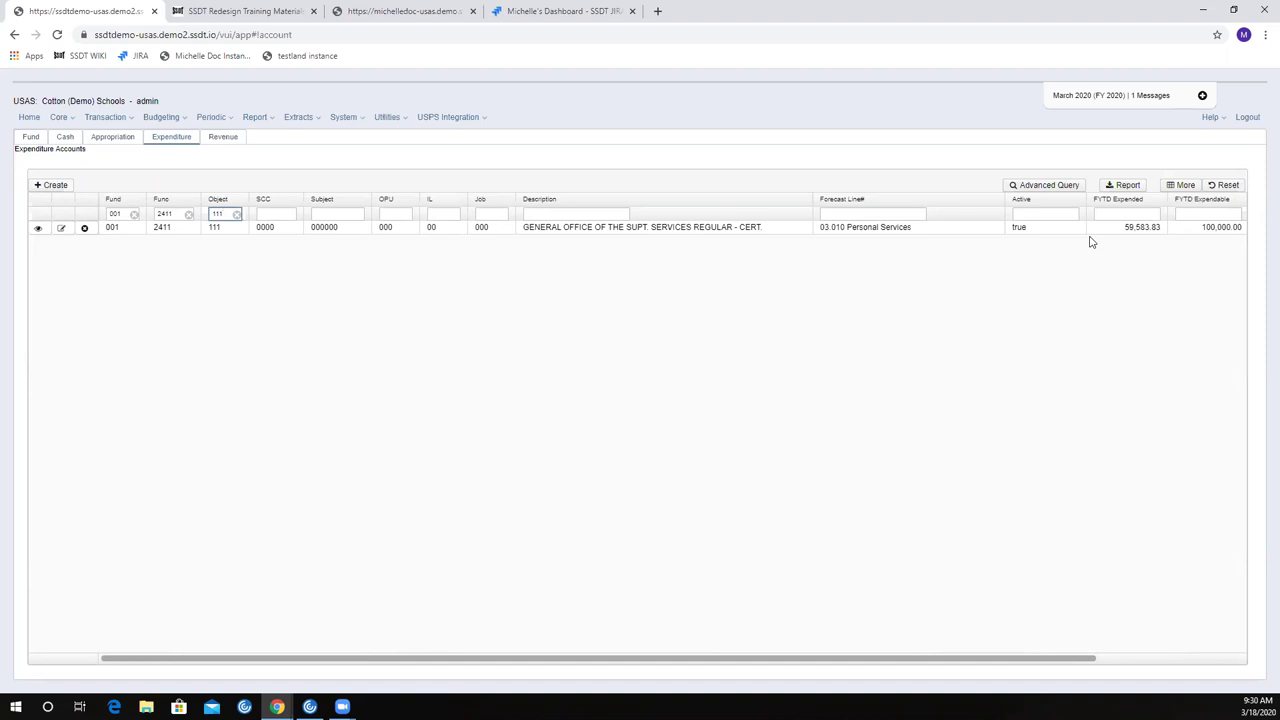
click(38, 231)
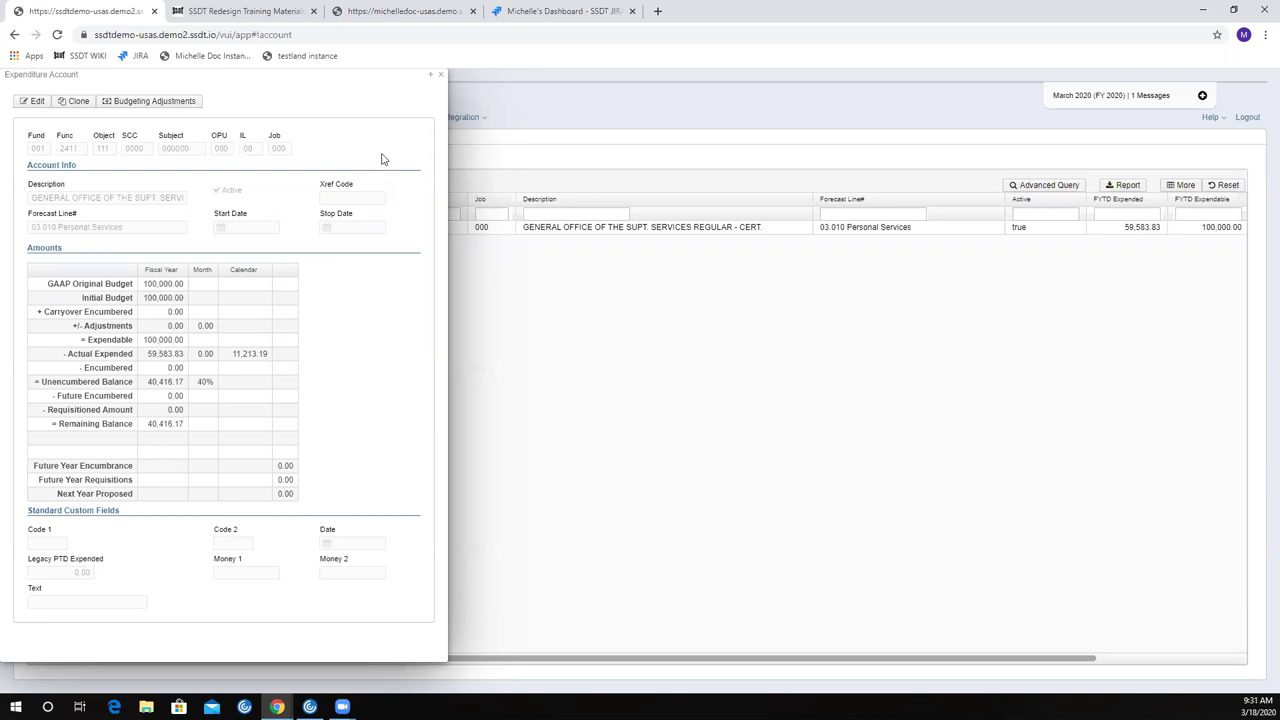
Close the account details and return to the Budgeting > Proposed Amounts list
click(440, 75)
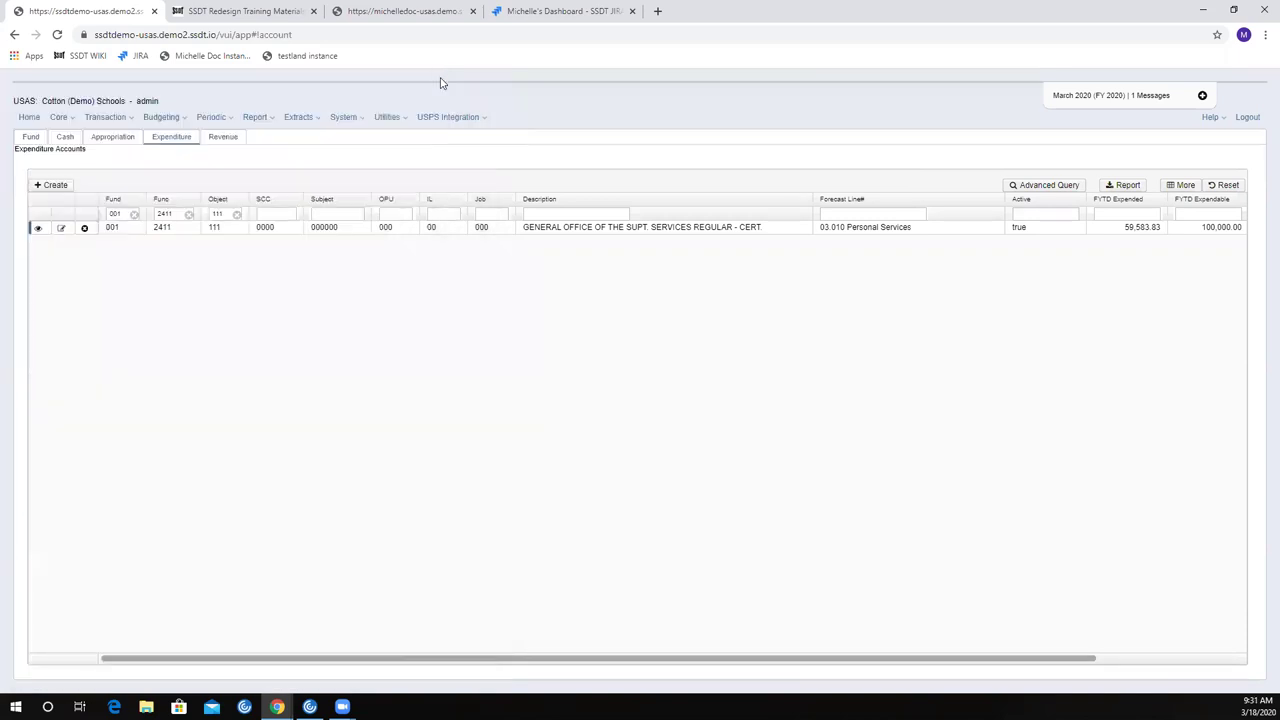
click(230, 119)
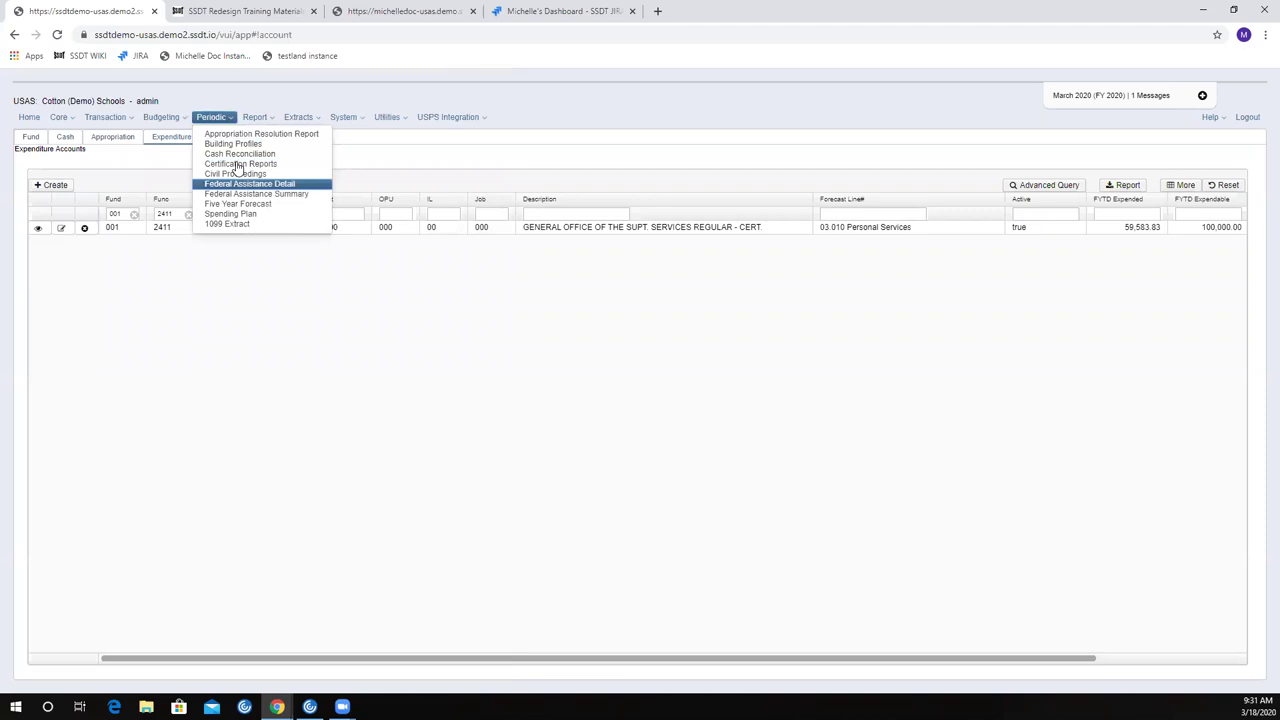
click(166, 117)
click(174, 145)
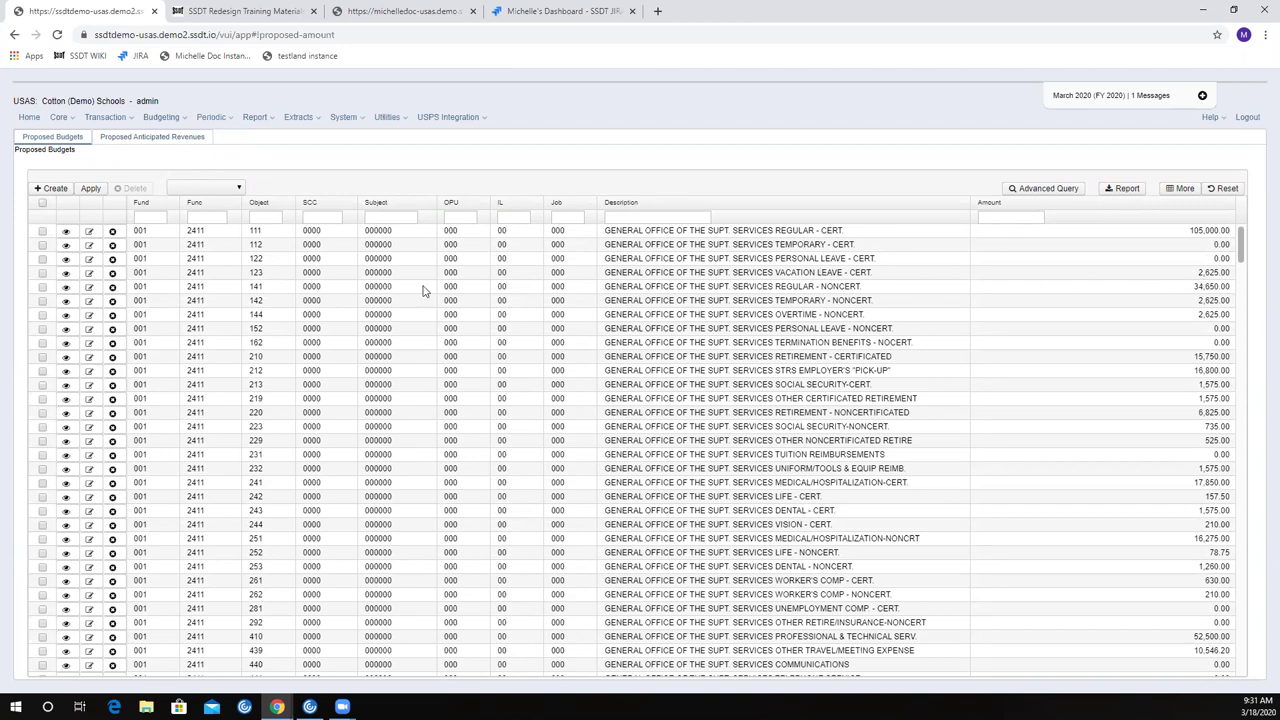
Change the object 123 vacation leave proposed amount from 2,625.00 to 2,700.00 and save
click(89, 276)
drag(84, 172, 143, 177)
text(2700)
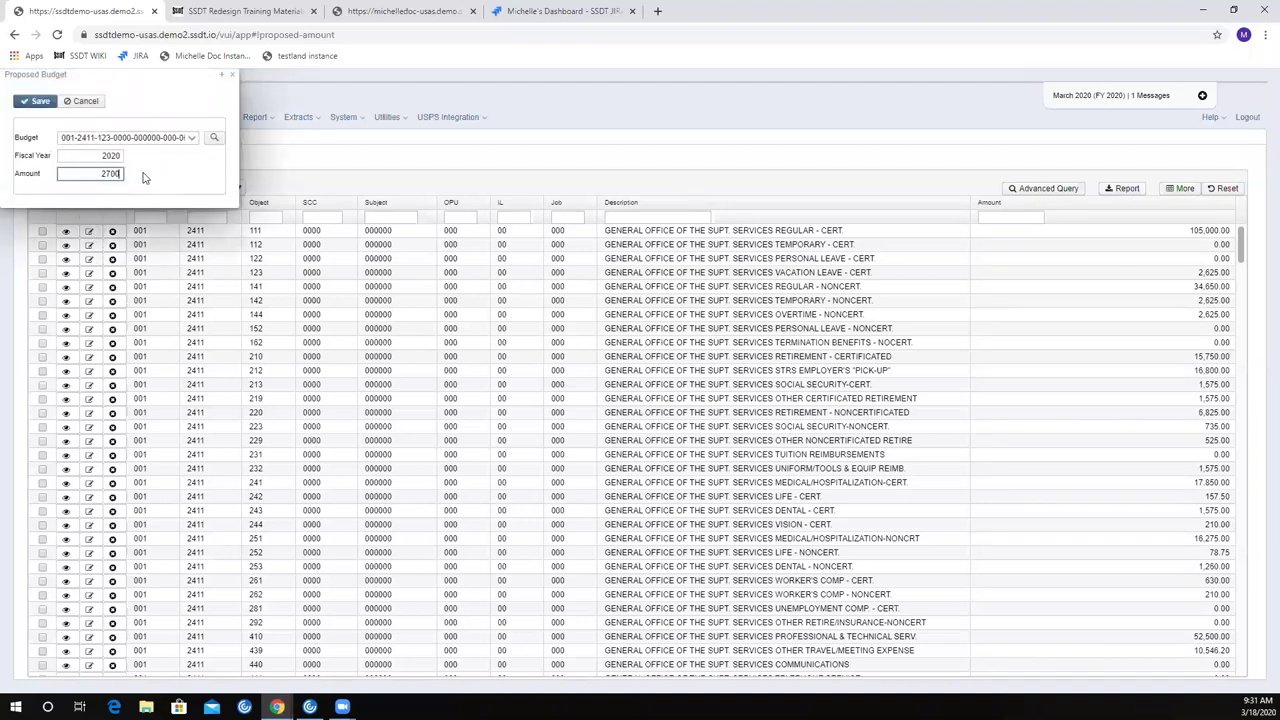
click(40, 102)
click(232, 75)
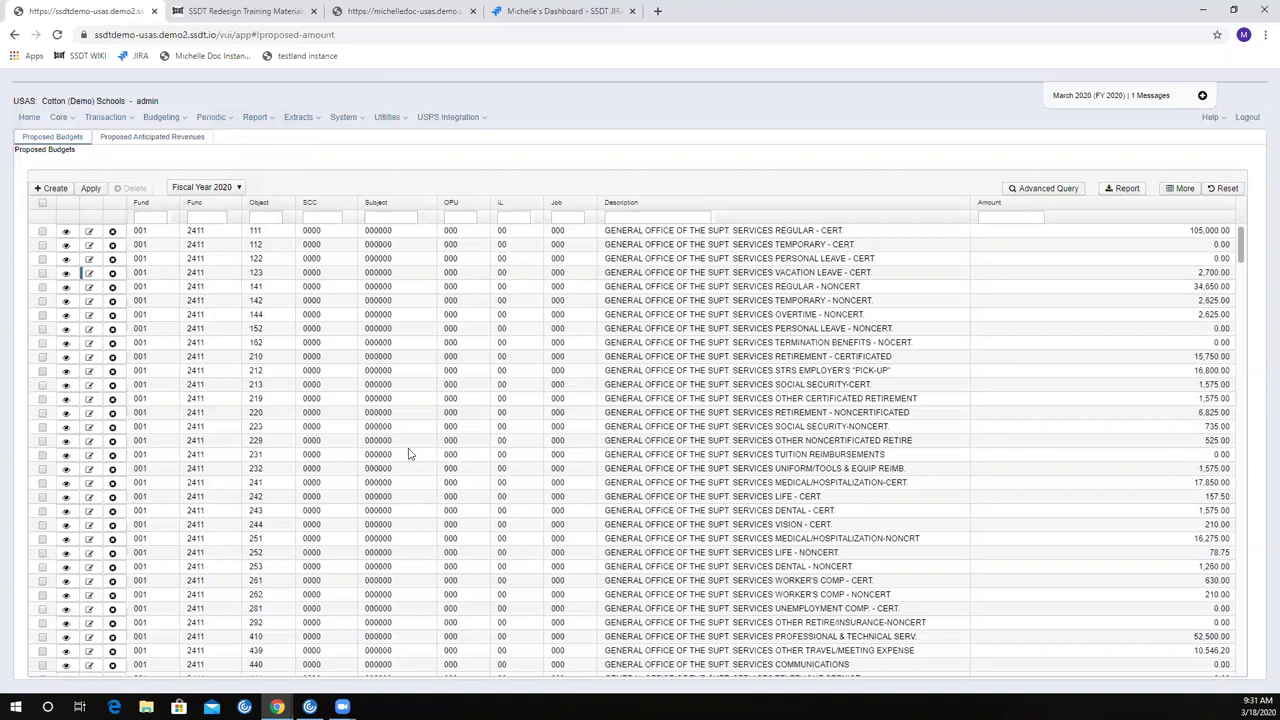
Delete the object 231 tuition reimbursements line, then cancel an empty new proposed budget entry
click(113, 458)
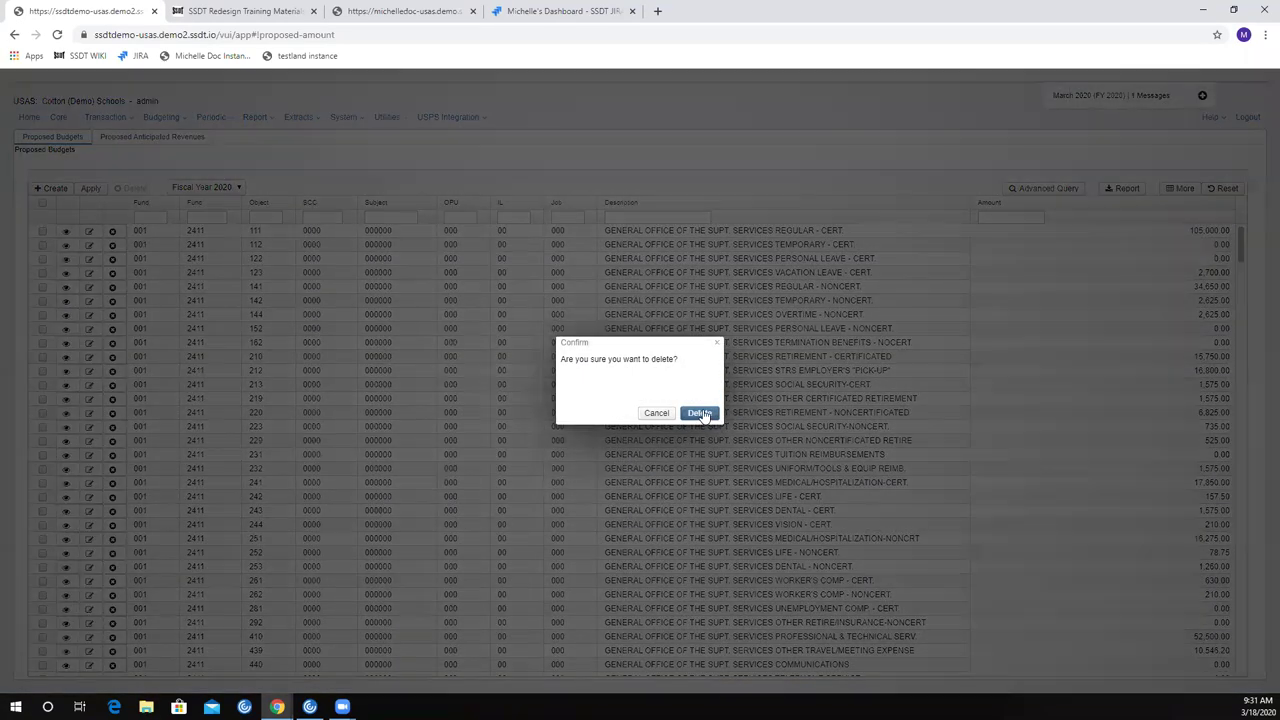
click(703, 414)
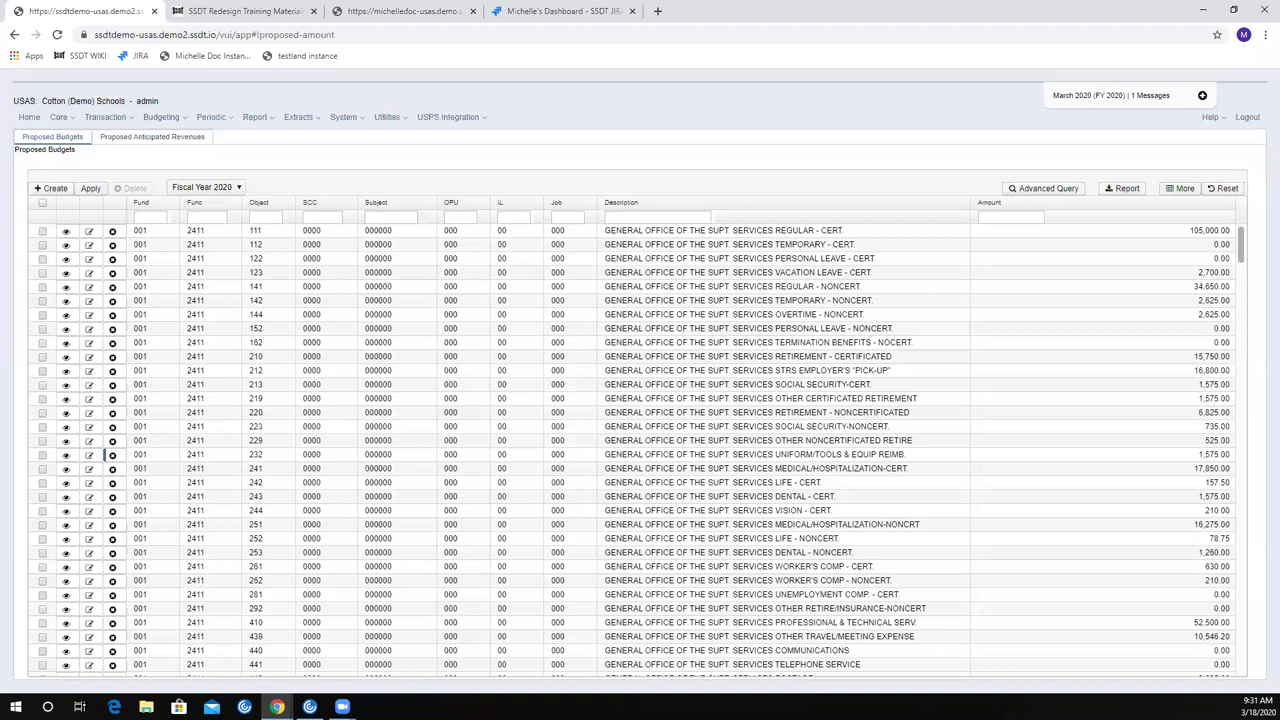
click(55, 189)
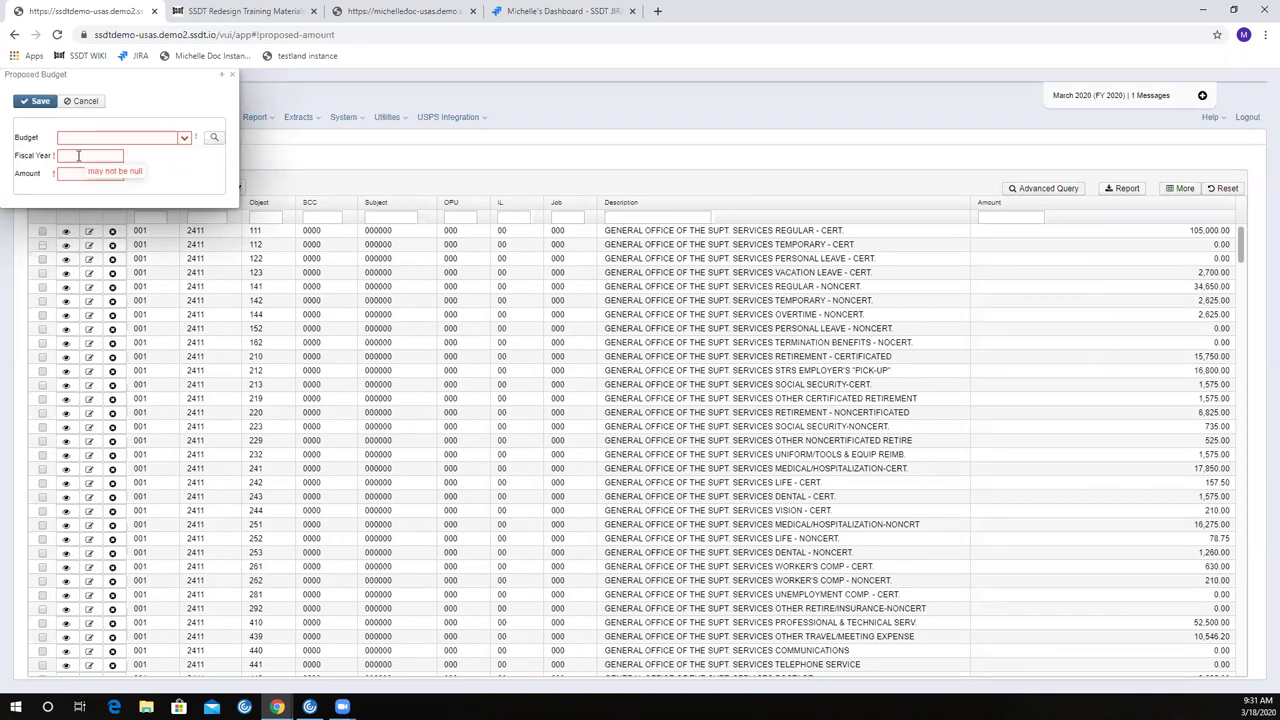
click(80, 101)
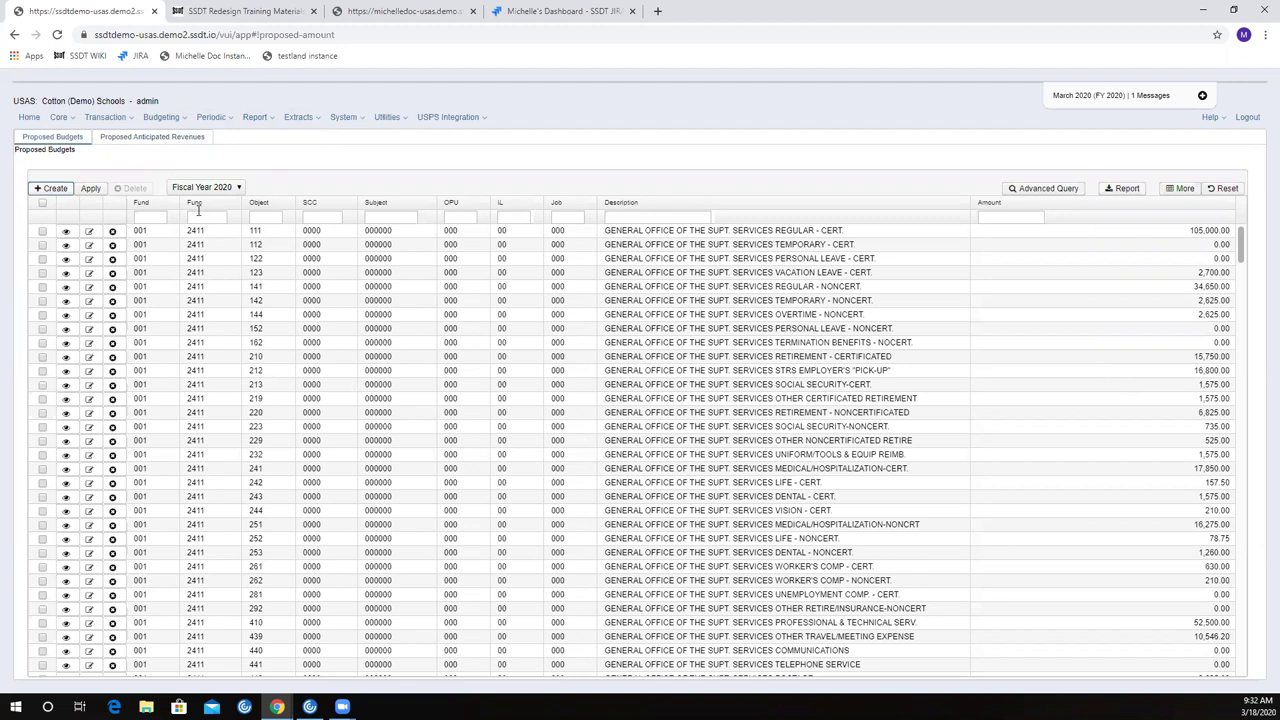
click(163, 139)
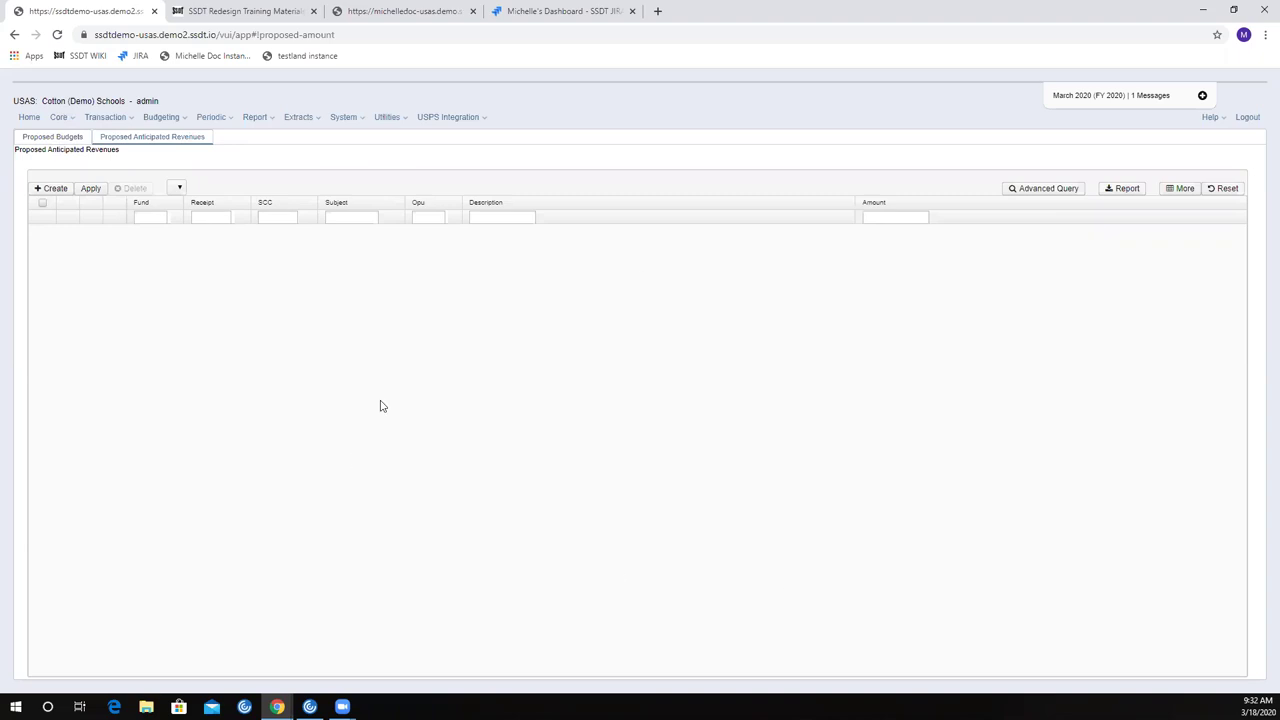
click(66, 140)
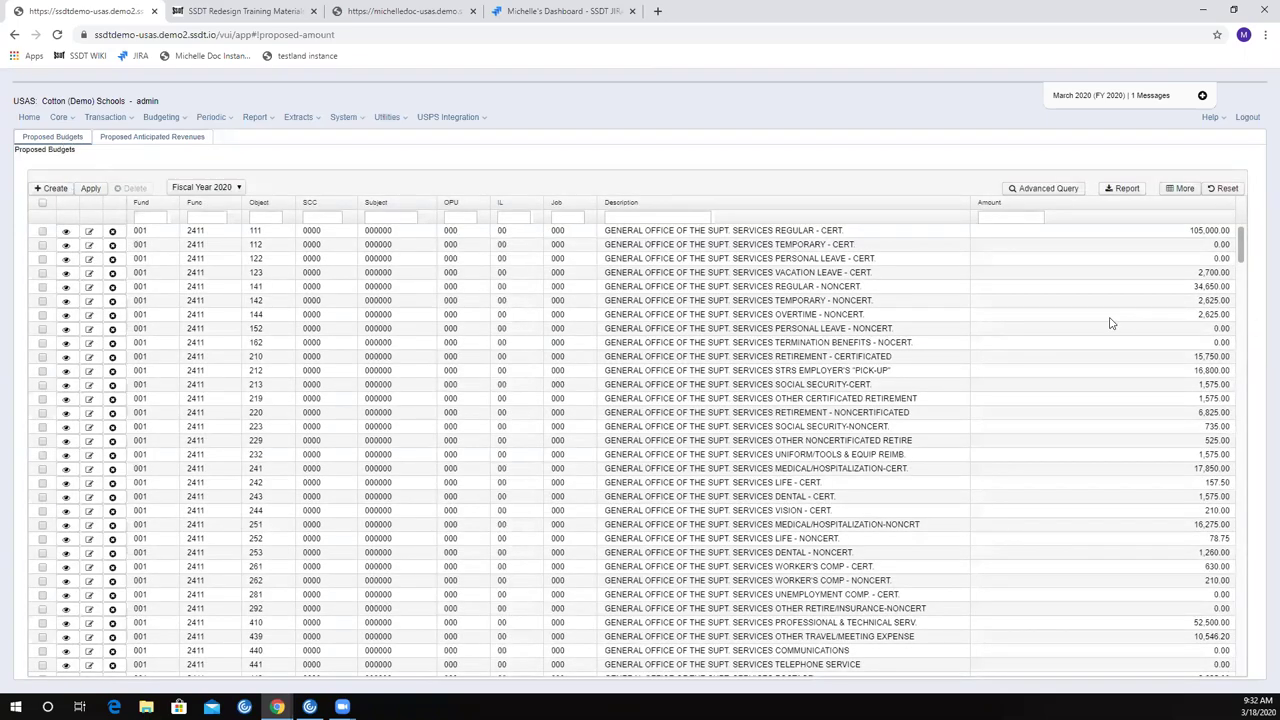
drag(1242, 262, 1229, 532)
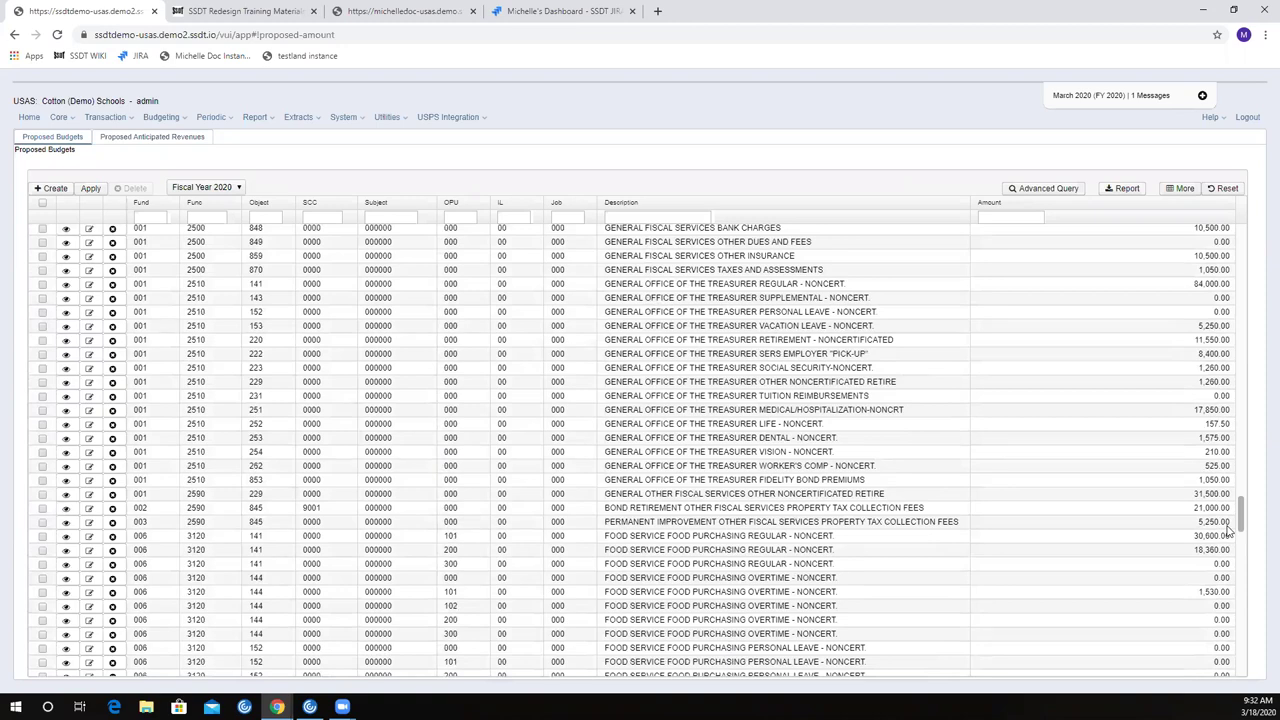
drag(1229, 532, 1244, 466)
drag(1248, 365, 1250, 252)
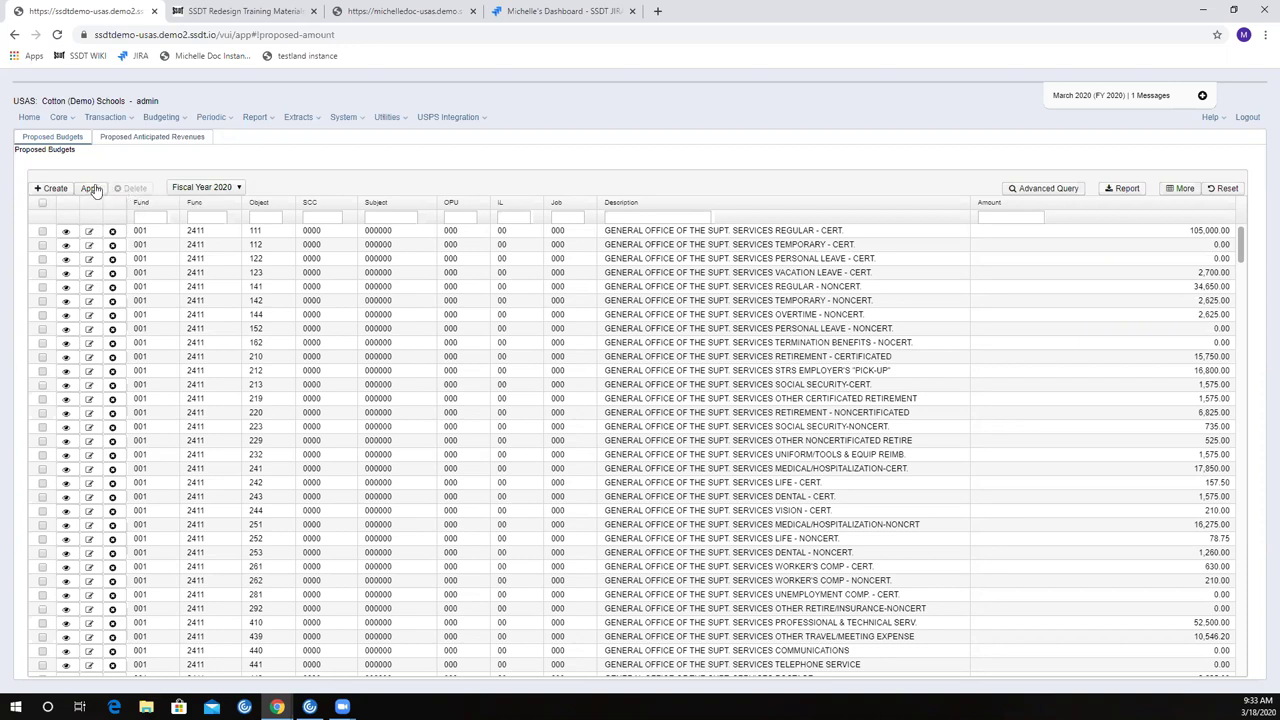
Keep fiscal year 2020 selected and bring up Apply Proposed Amounts for it
click(202, 188)
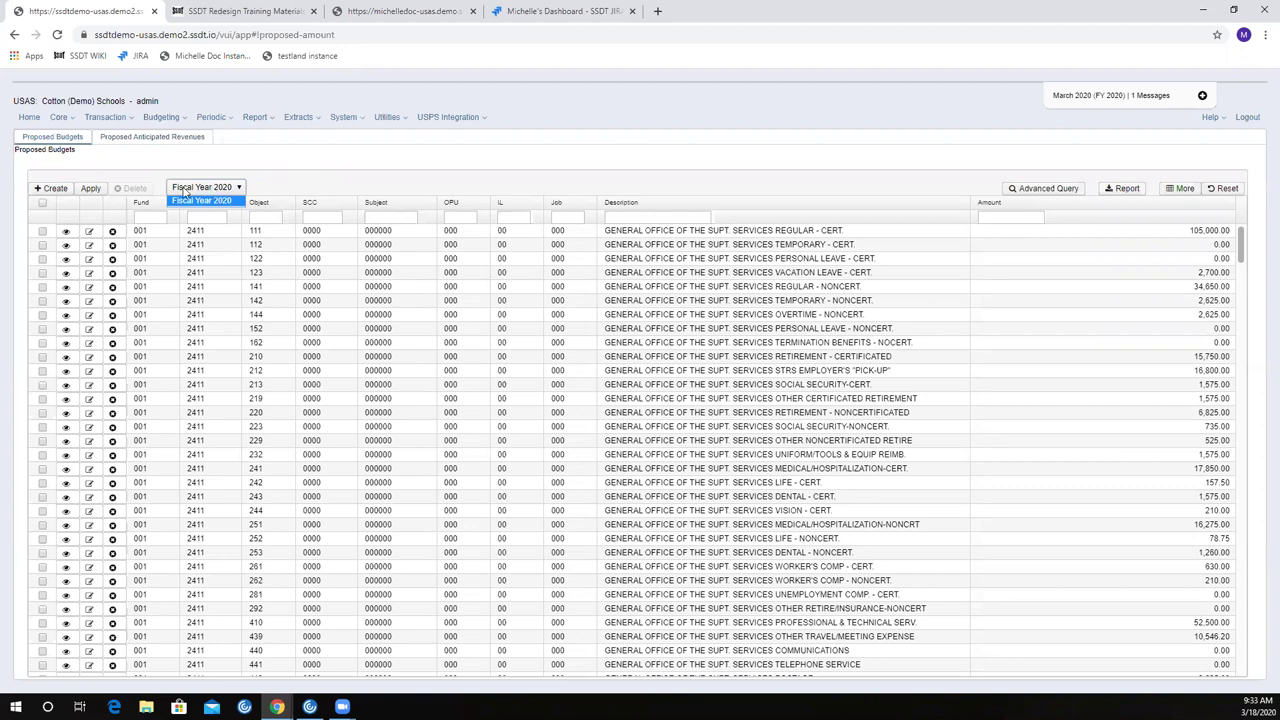
click(90, 189)
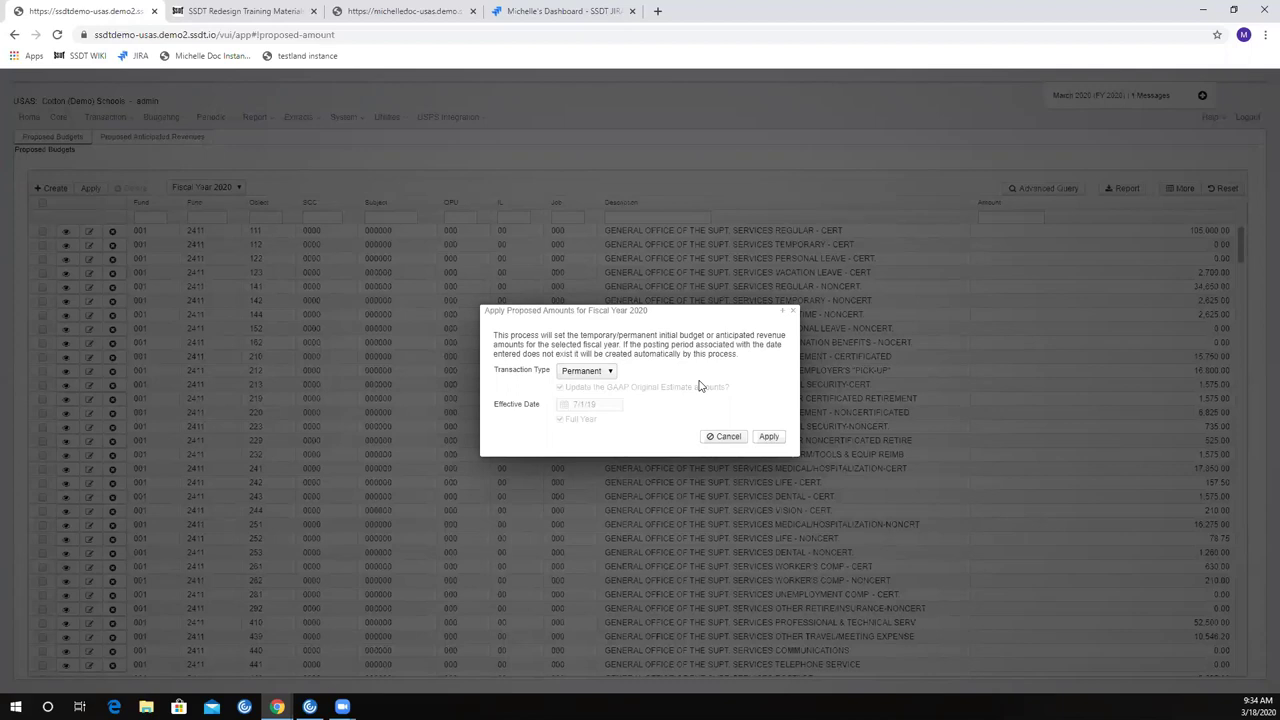
Change the transaction type from Permanent to Adjustment
click(610, 371)
click(605, 405)
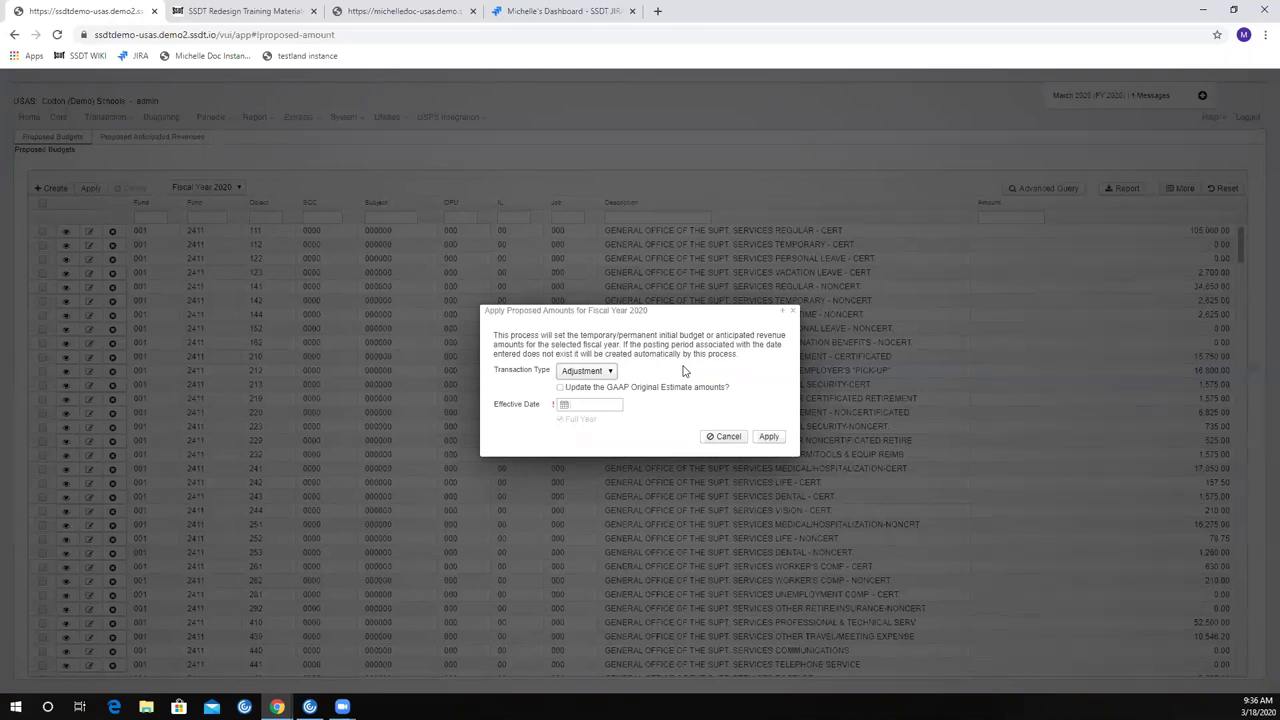
Enter effective date 03/01/2020 and apply the proposed amounts as adjustments
click(588, 404)
text(03/01/2020)
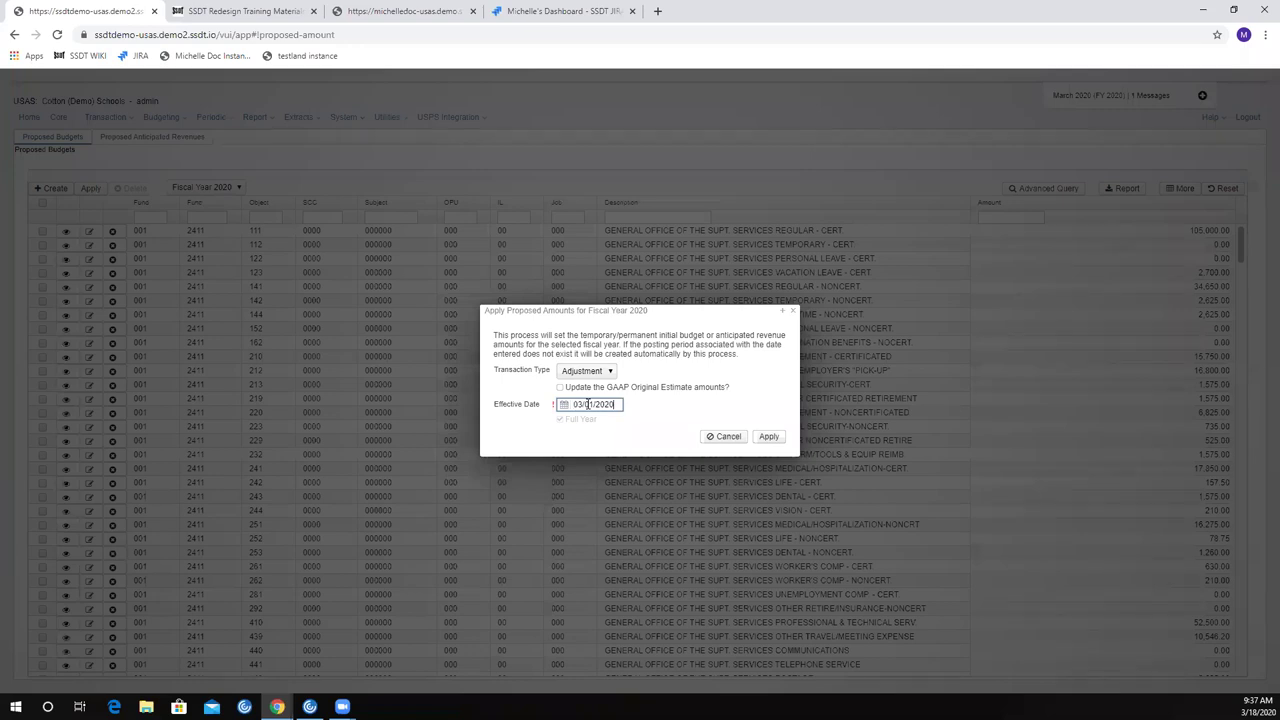
click(769, 437)
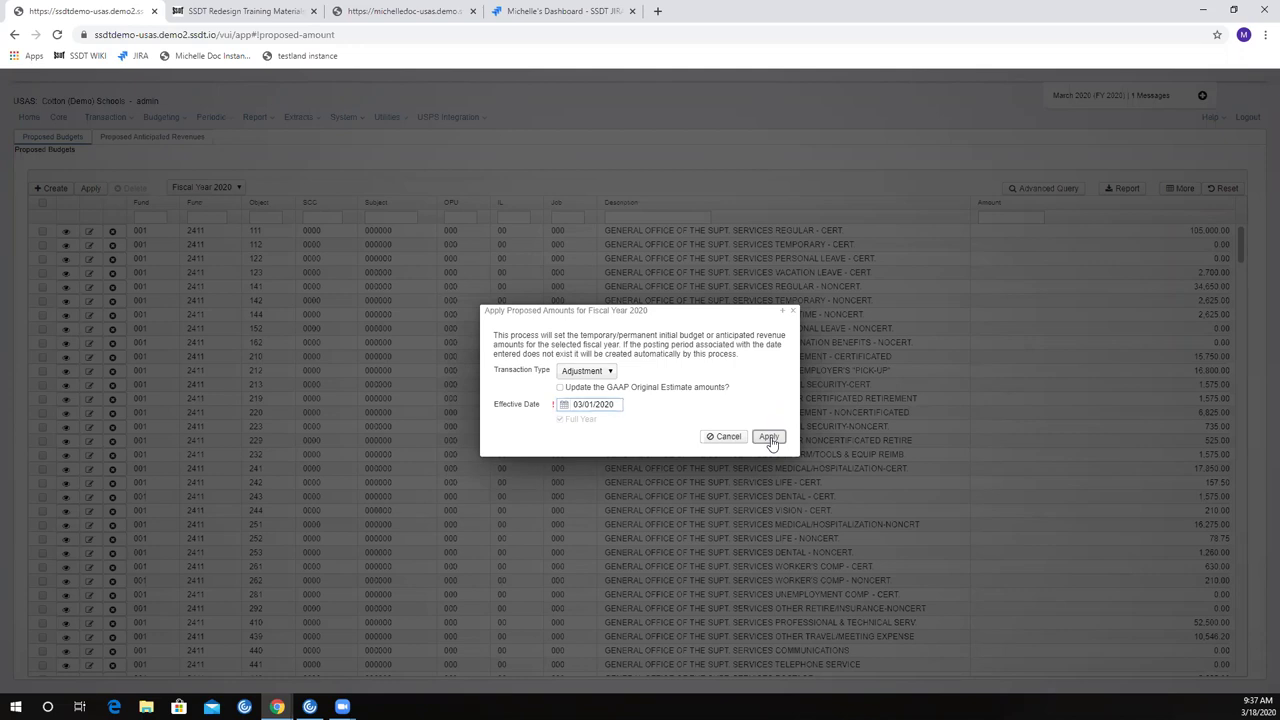
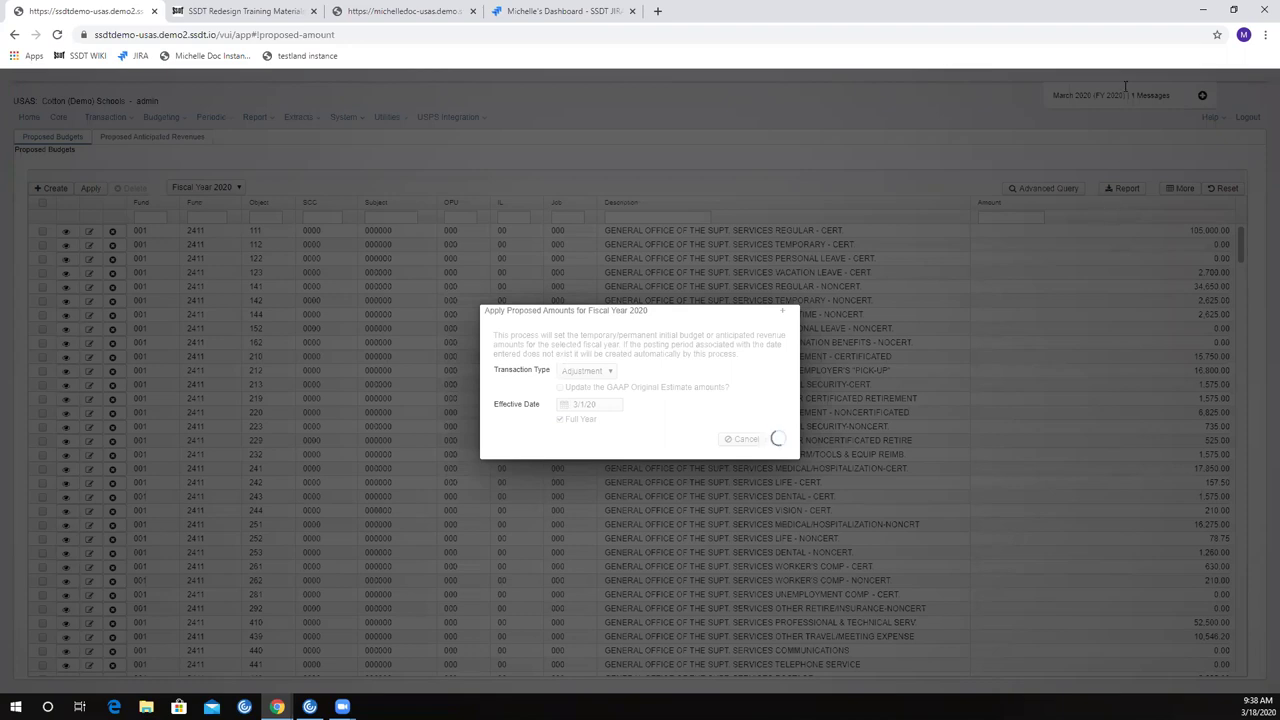
Log in to the Cotton (Demo) Schools instance with the admin account and password, then browse its report links
click(425, 14)
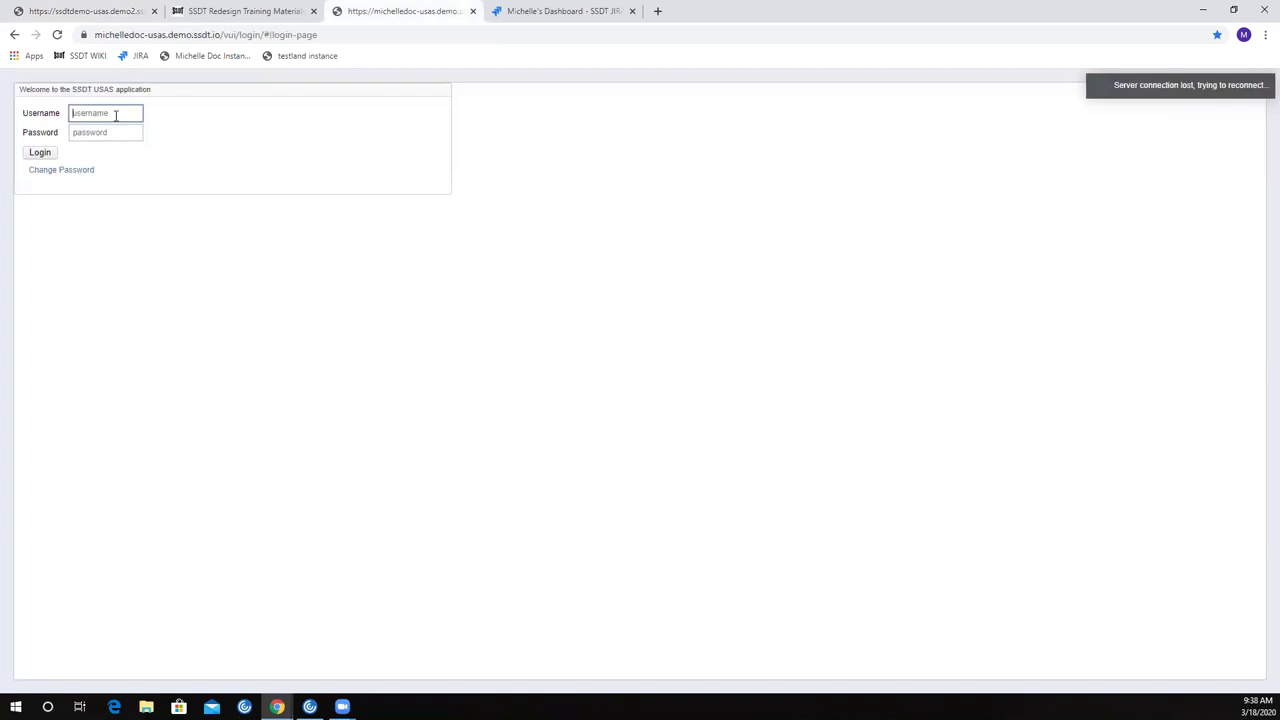
text(admin)
key(Tab)
key(Return)
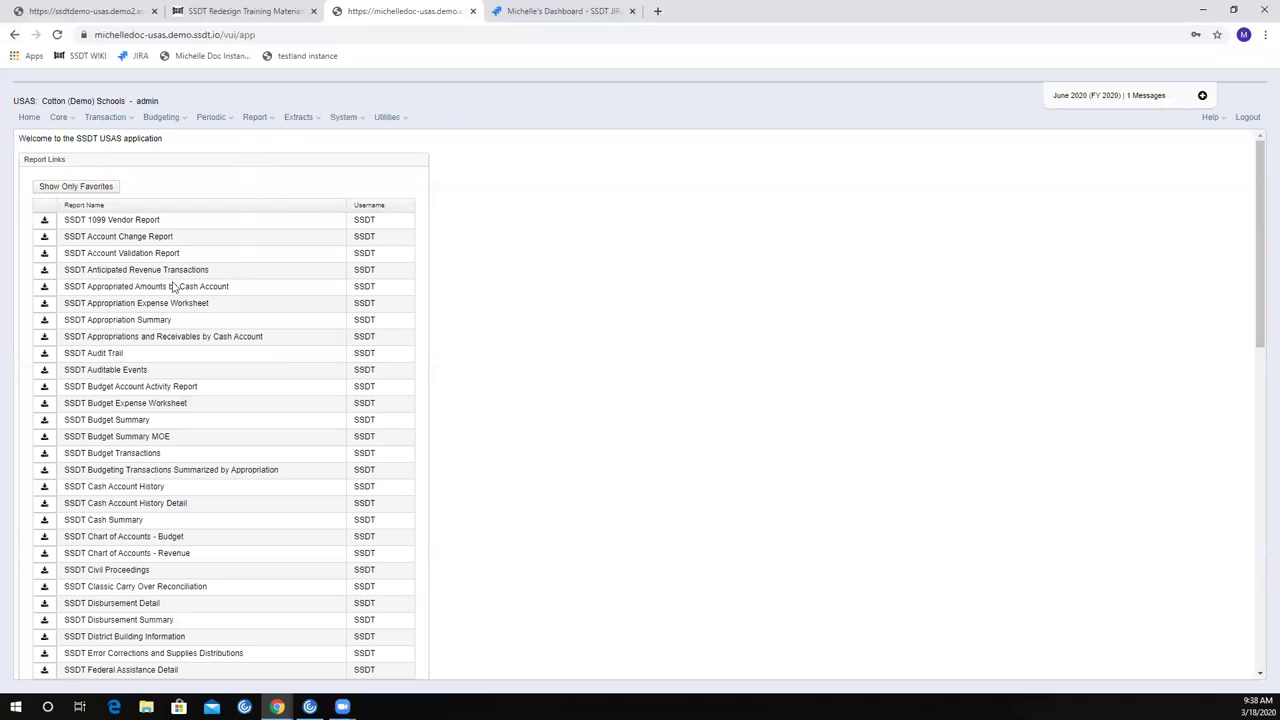
scroll(127, 425, down, 1)
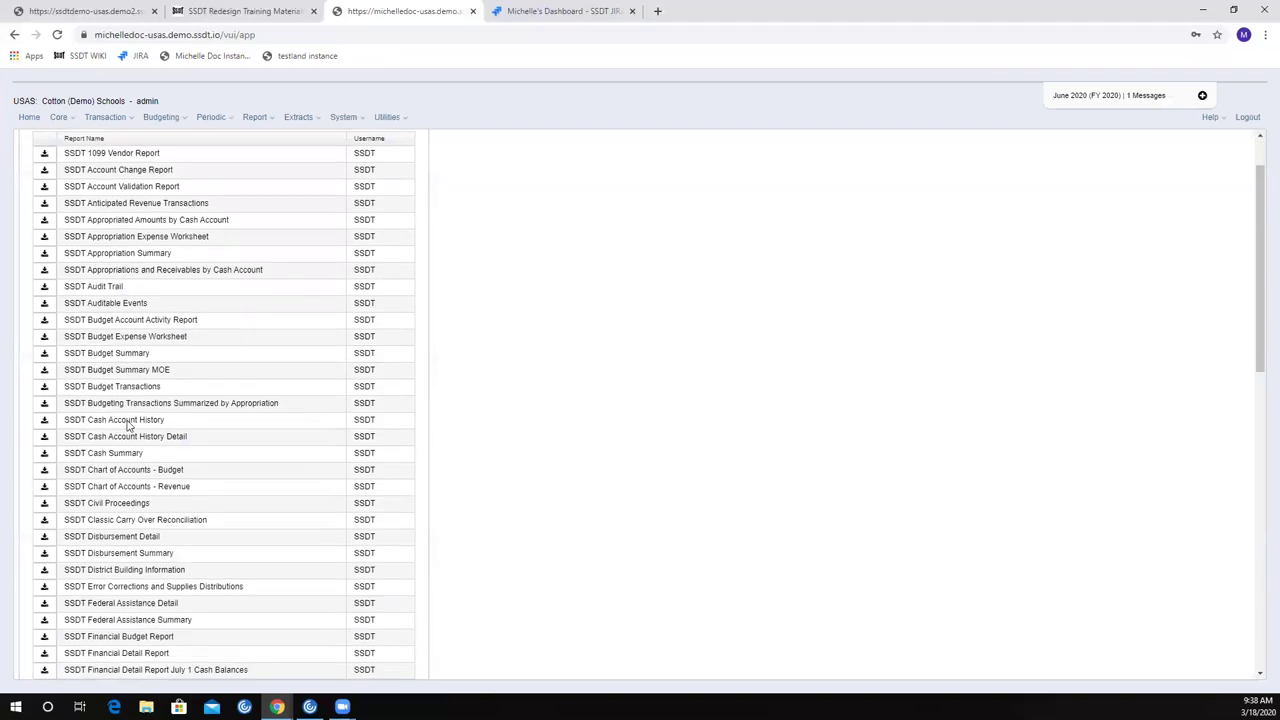
Generate the SSDT Budget Expense Worksheet for fund 006 in Excel-Data format and open the spreadsheet
click(44, 338)
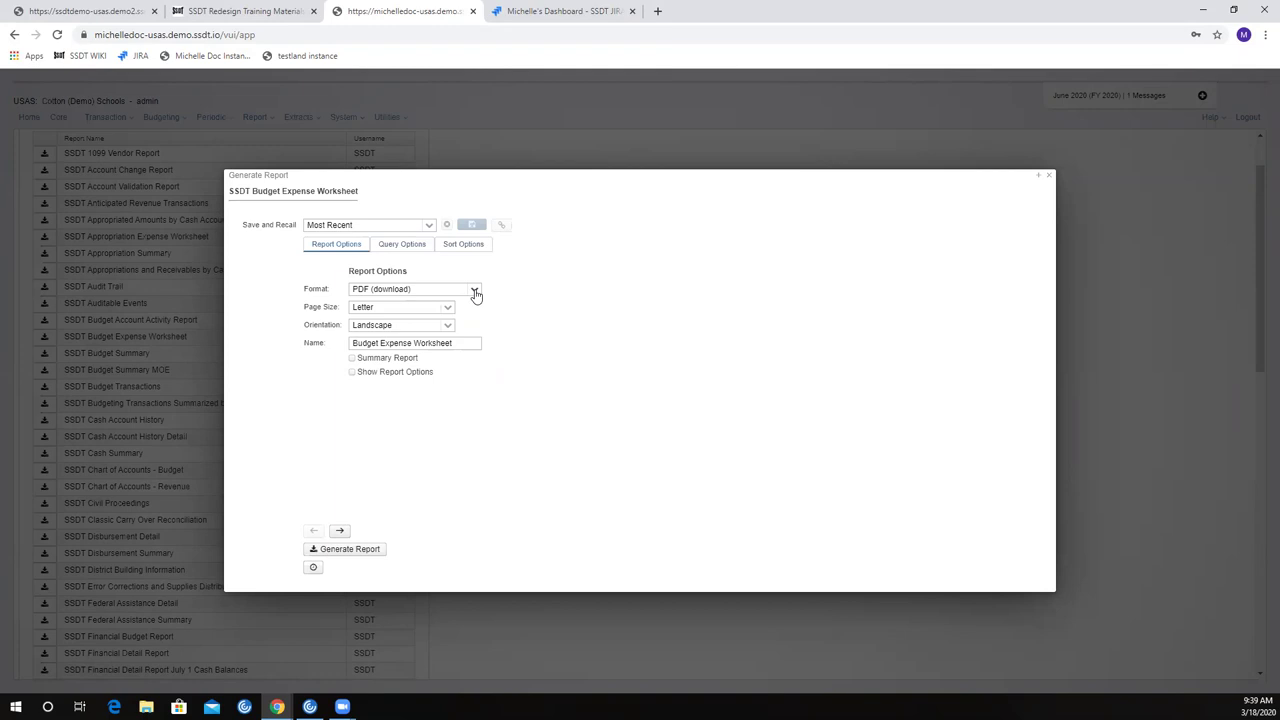
click(475, 291)
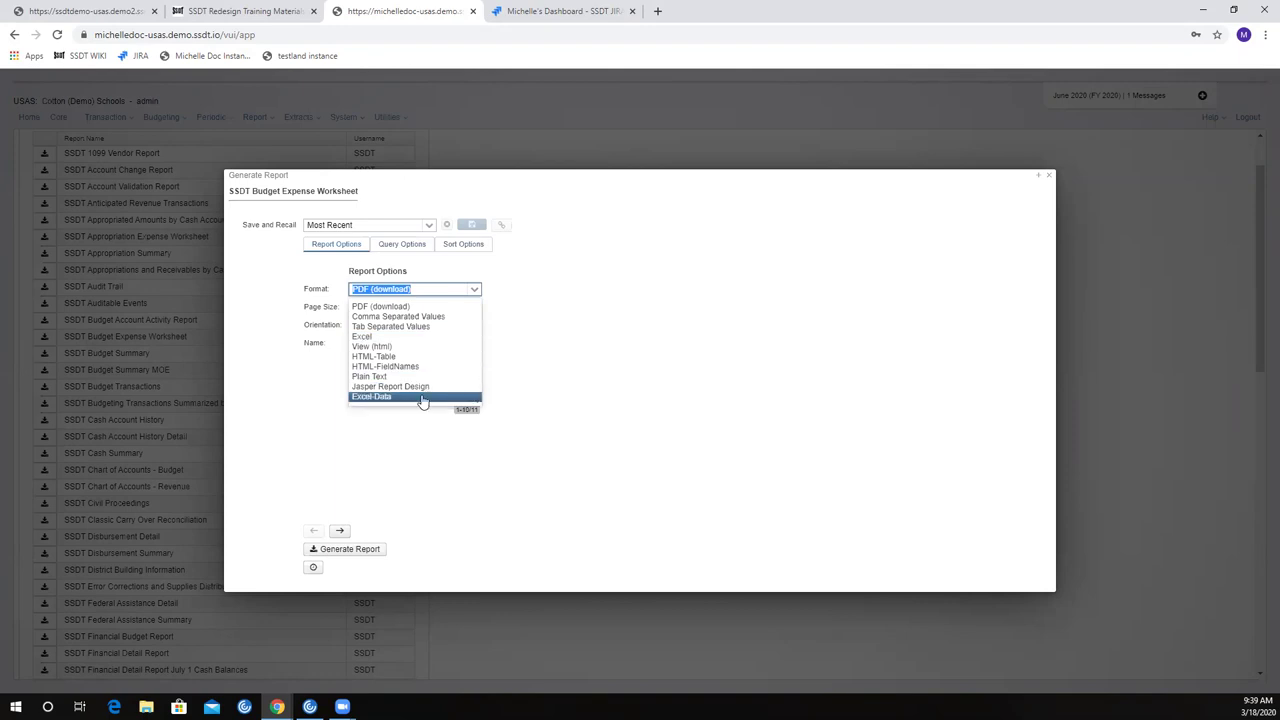
click(422, 397)
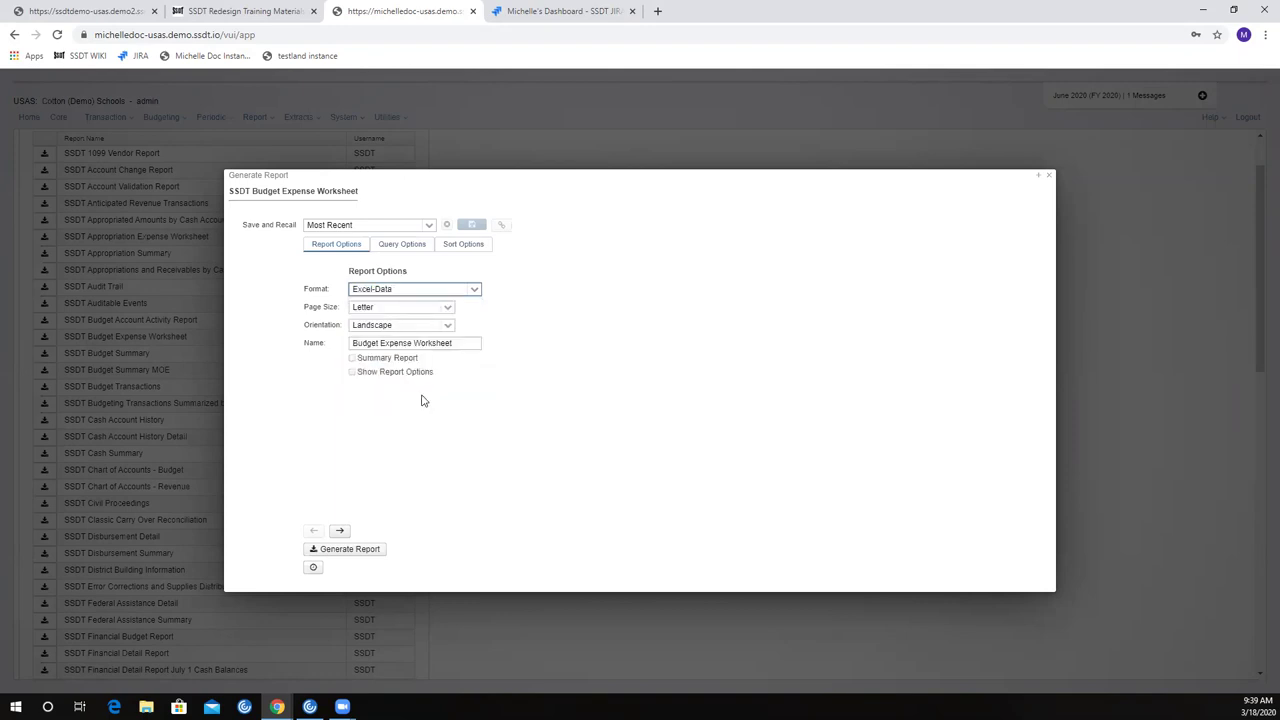
click(410, 249)
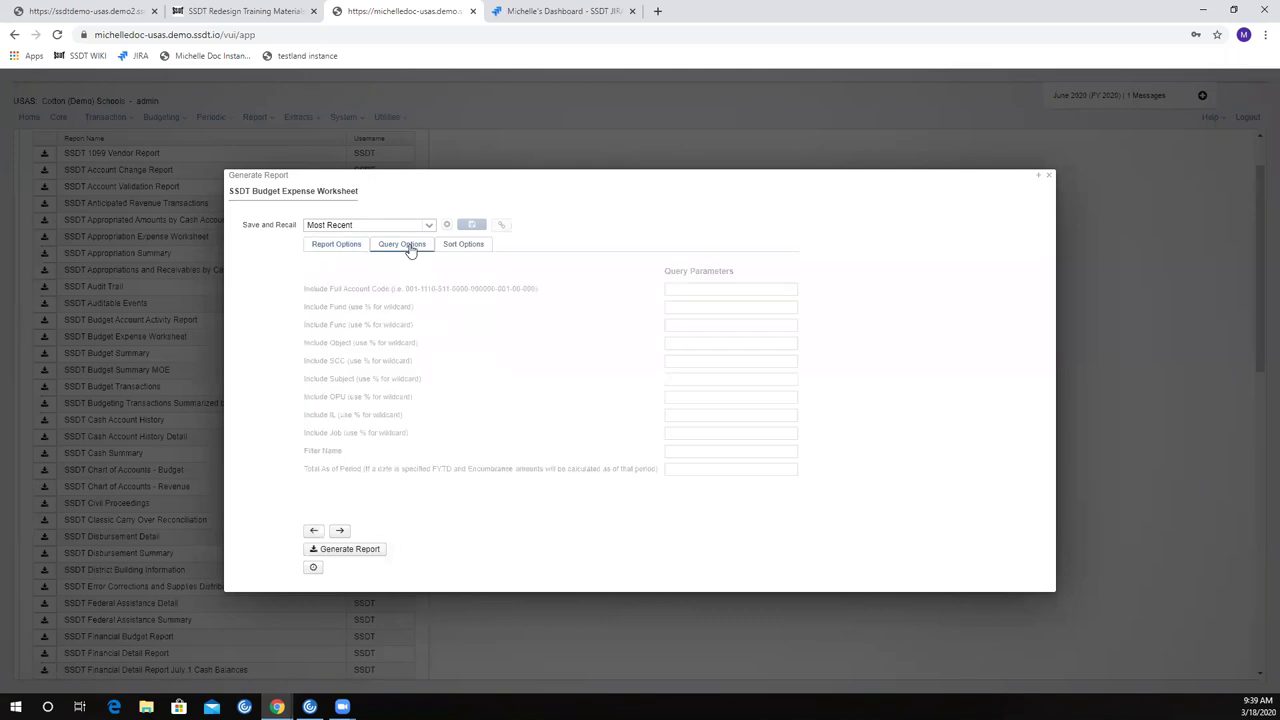
click(684, 309)
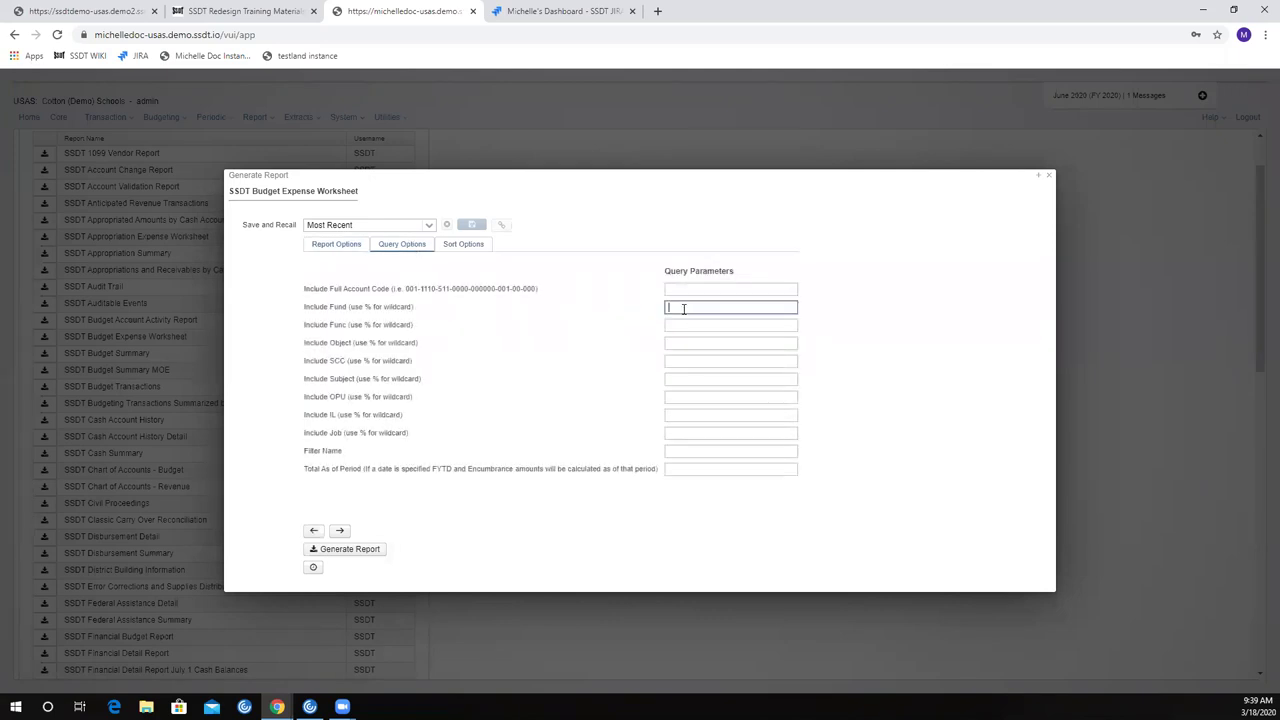
text(006)
click(363, 553)
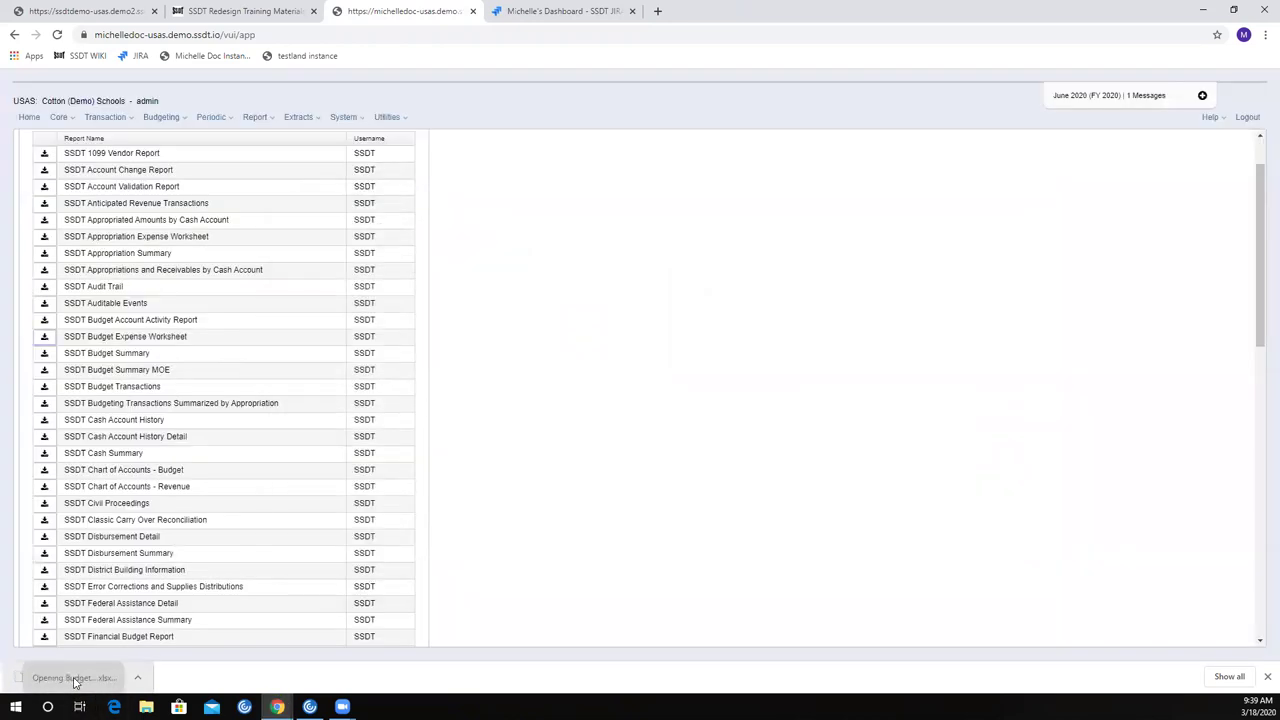
click(74, 679)
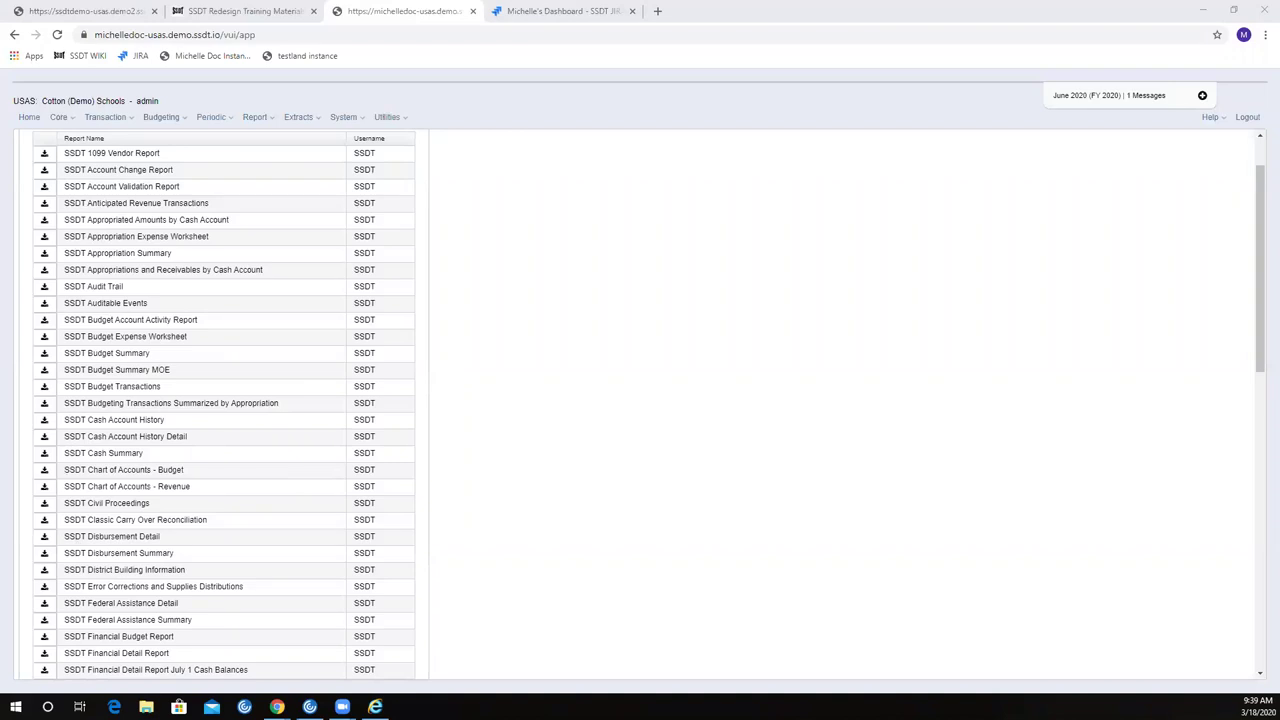
Regenerate the fund 006 Budget Expense Worksheet in PDF (download) format and open the PDF
click(44, 338)
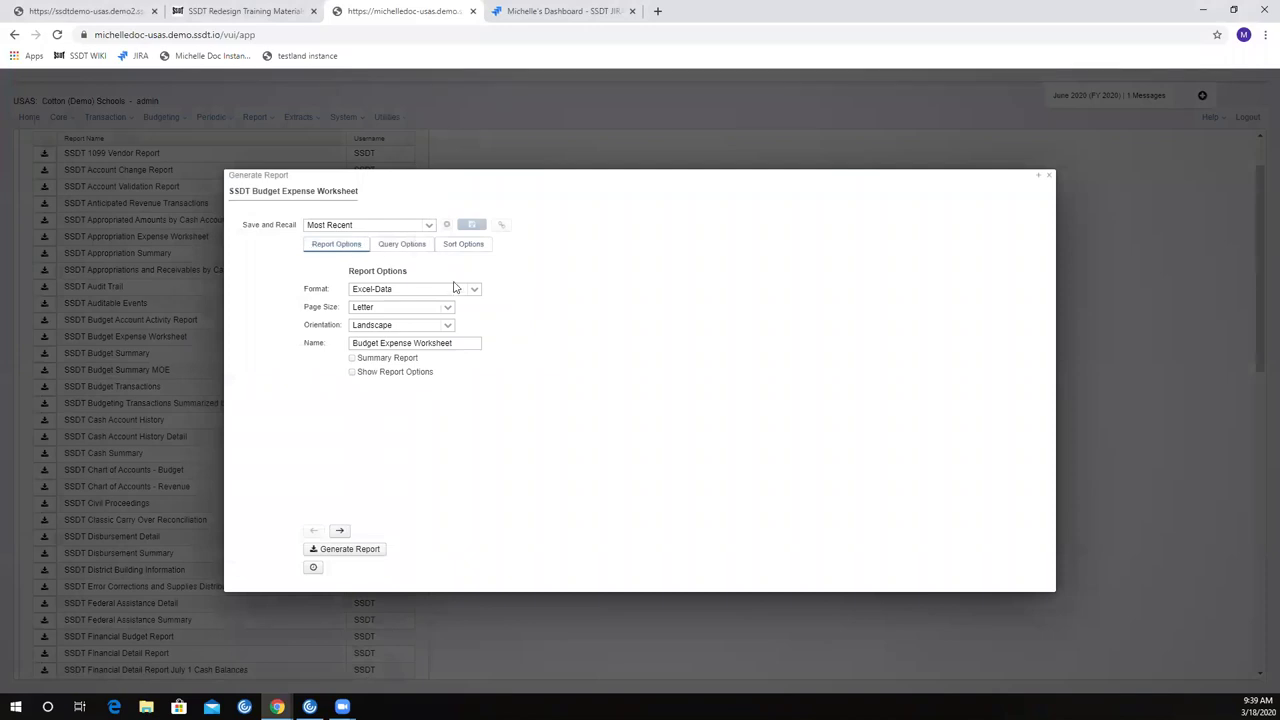
click(476, 291)
click(469, 307)
click(421, 247)
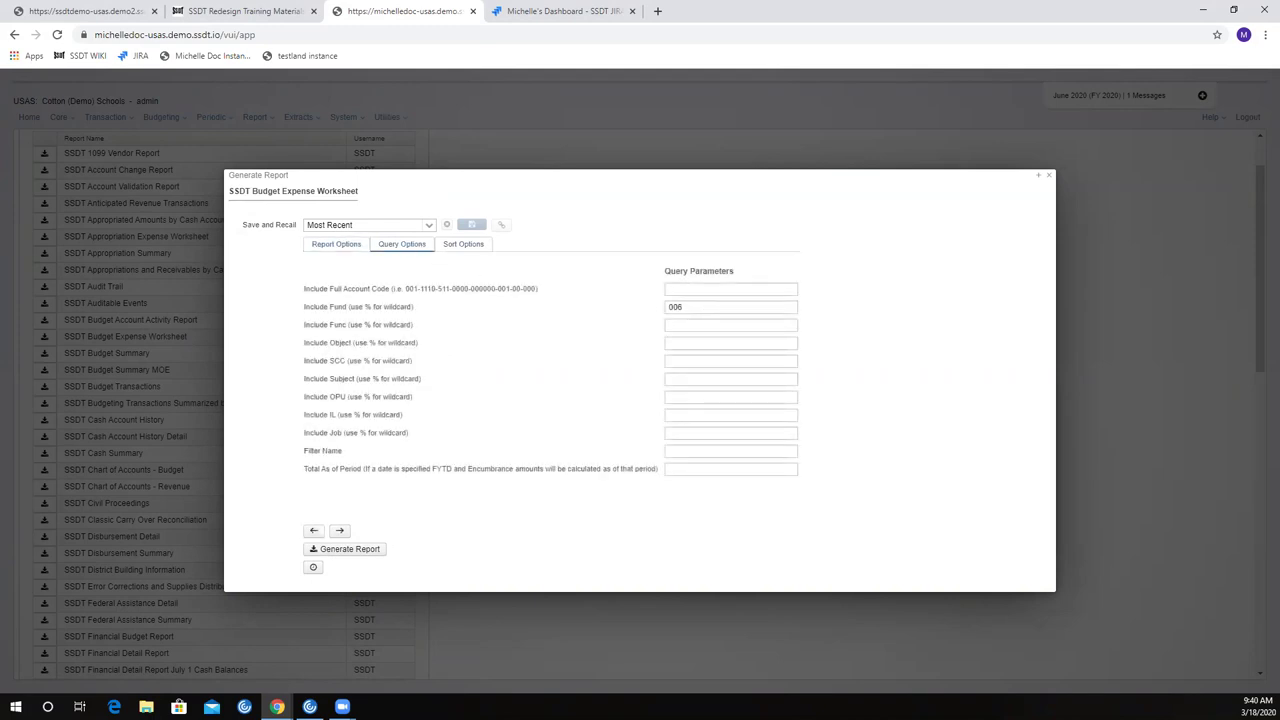
click(366, 549)
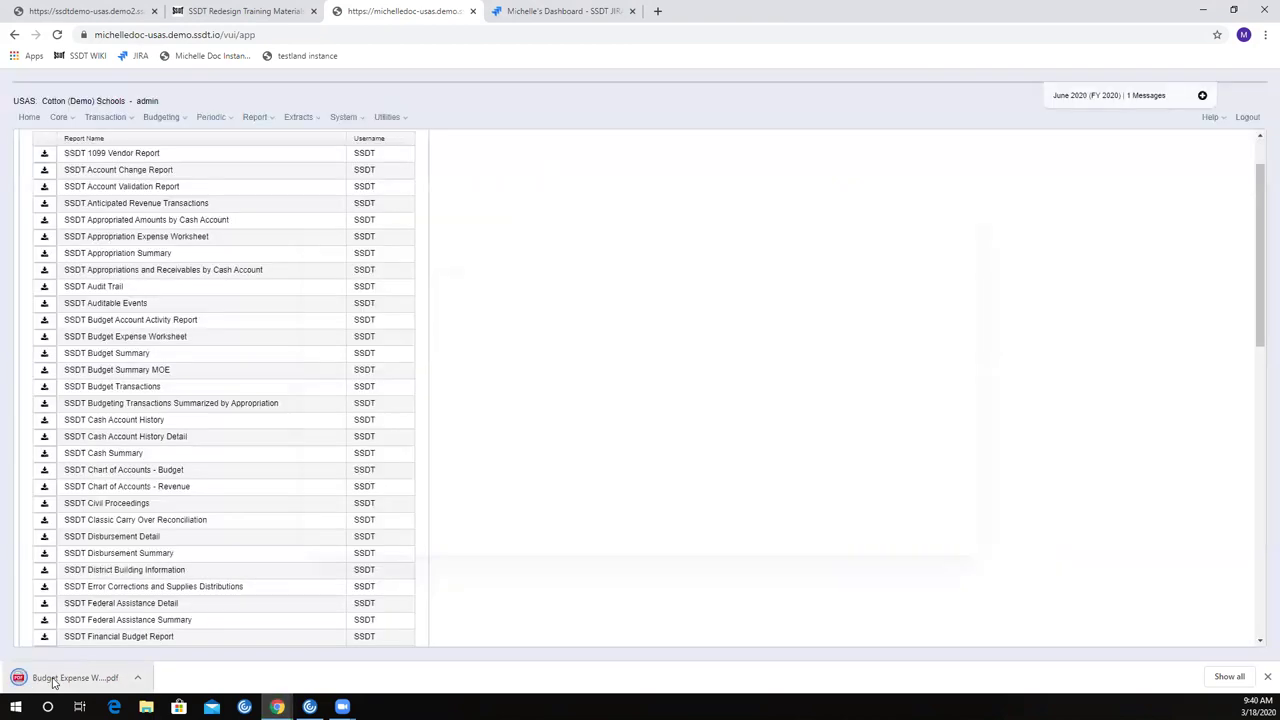
click(55, 680)
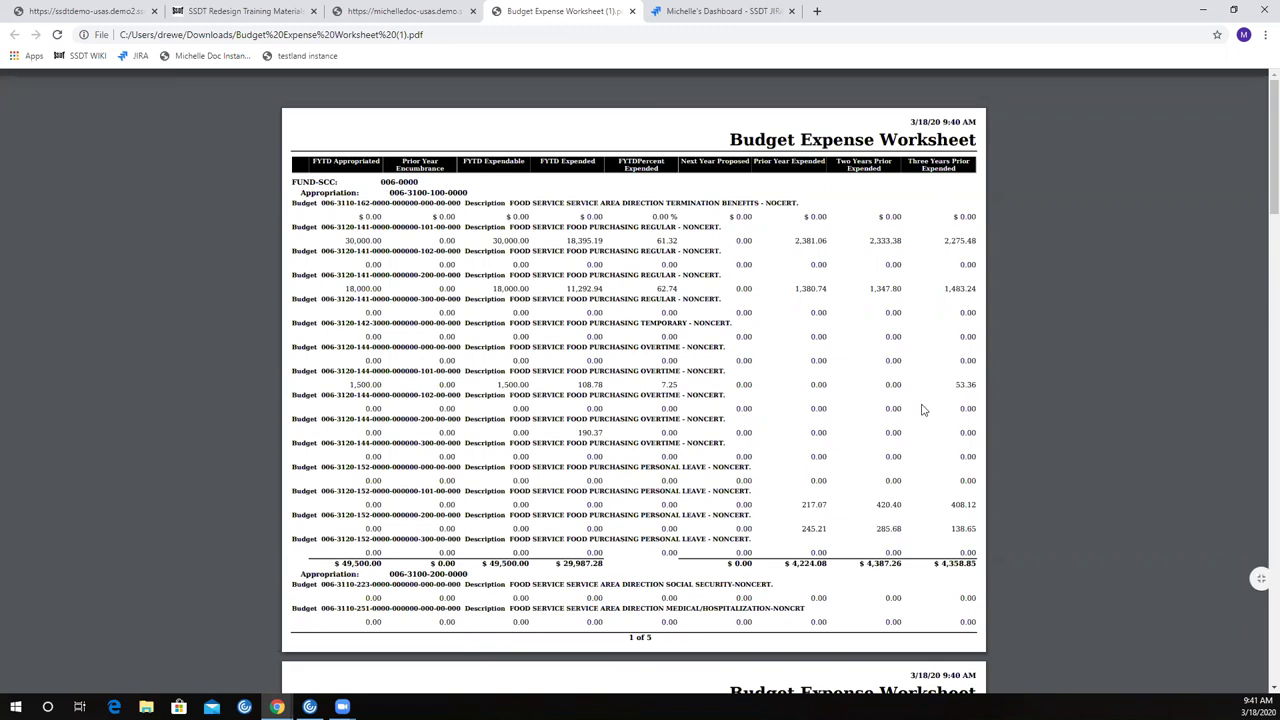
Scroll through the Budget Expense Worksheet PDF, then return to the first demo site's tab
scroll(921, 410, down, 2)
scroll(919, 410, up, 2)
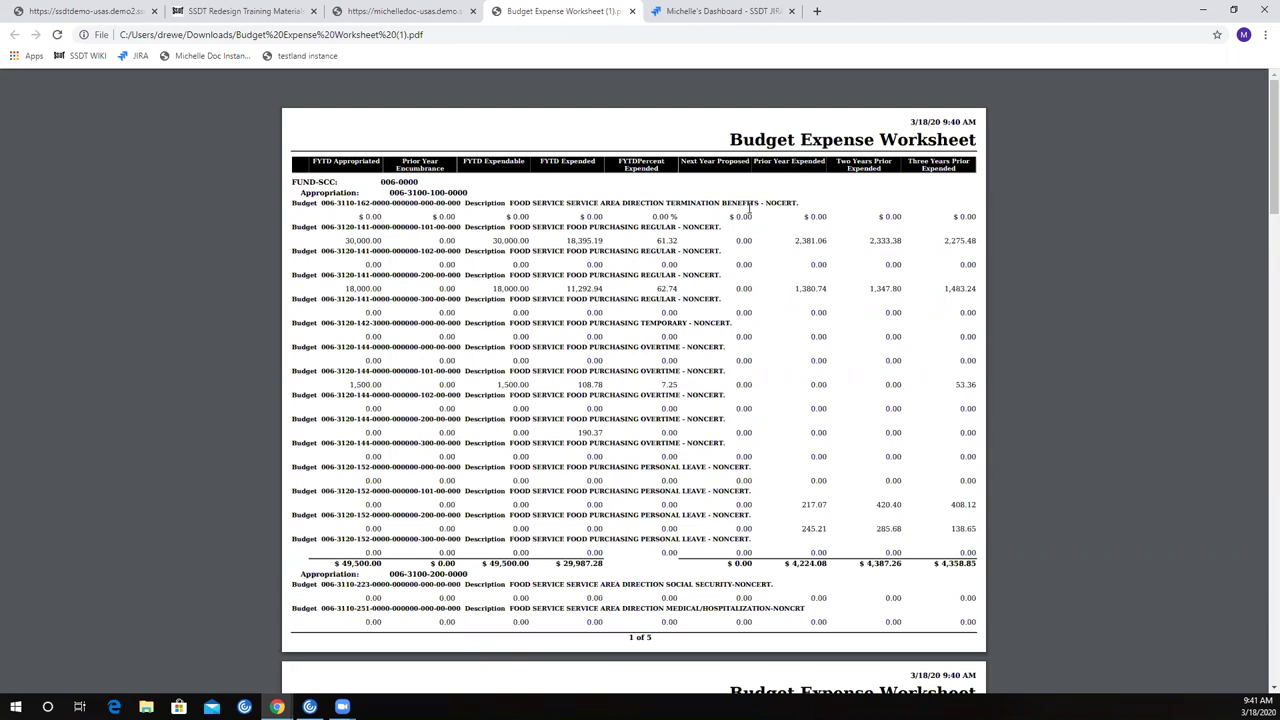
click(96, 12)
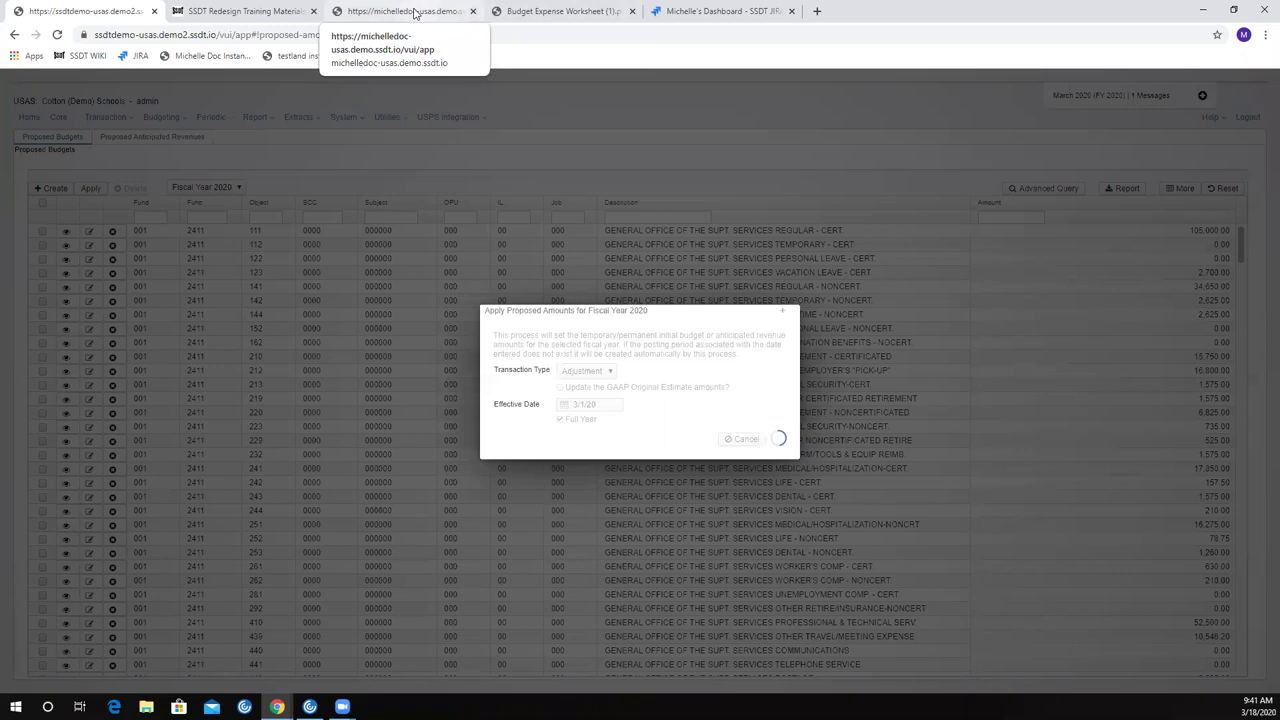
Close the Budget Expense Worksheet PDF tab and view the Budgeting menu on the second demo site
click(405, 11)
click(600, 11)
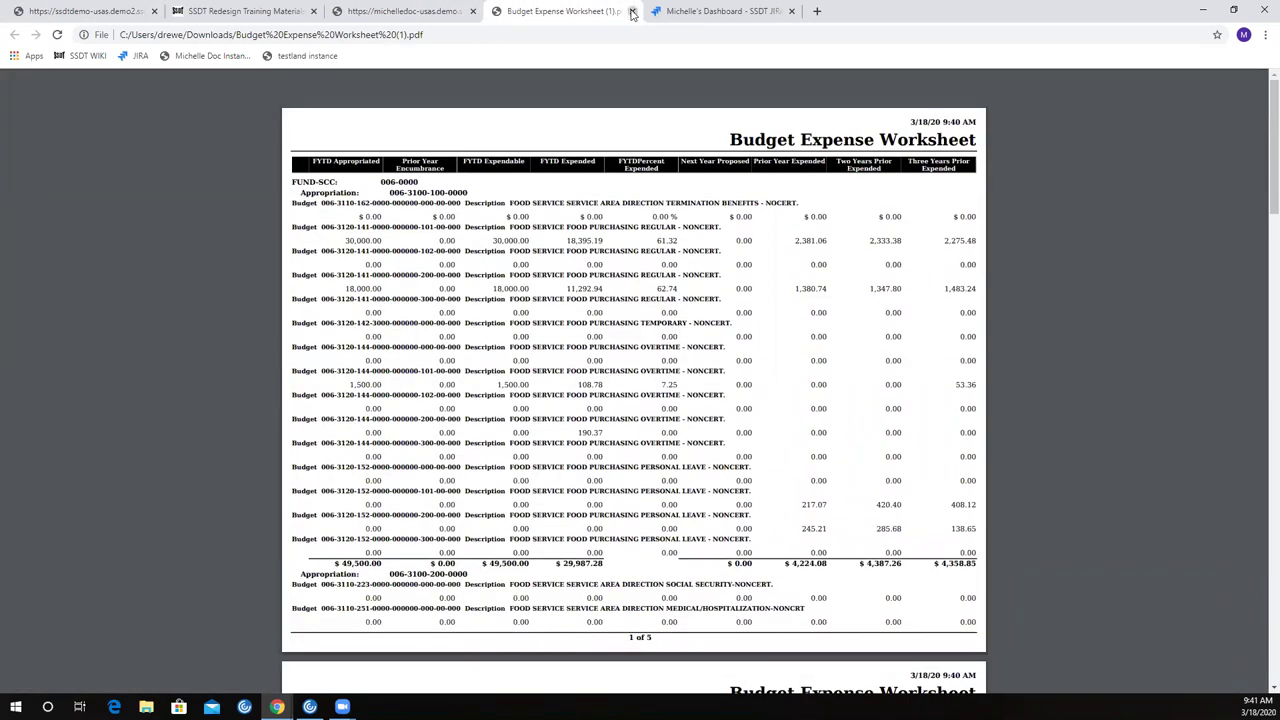
click(632, 11)
click(408, 12)
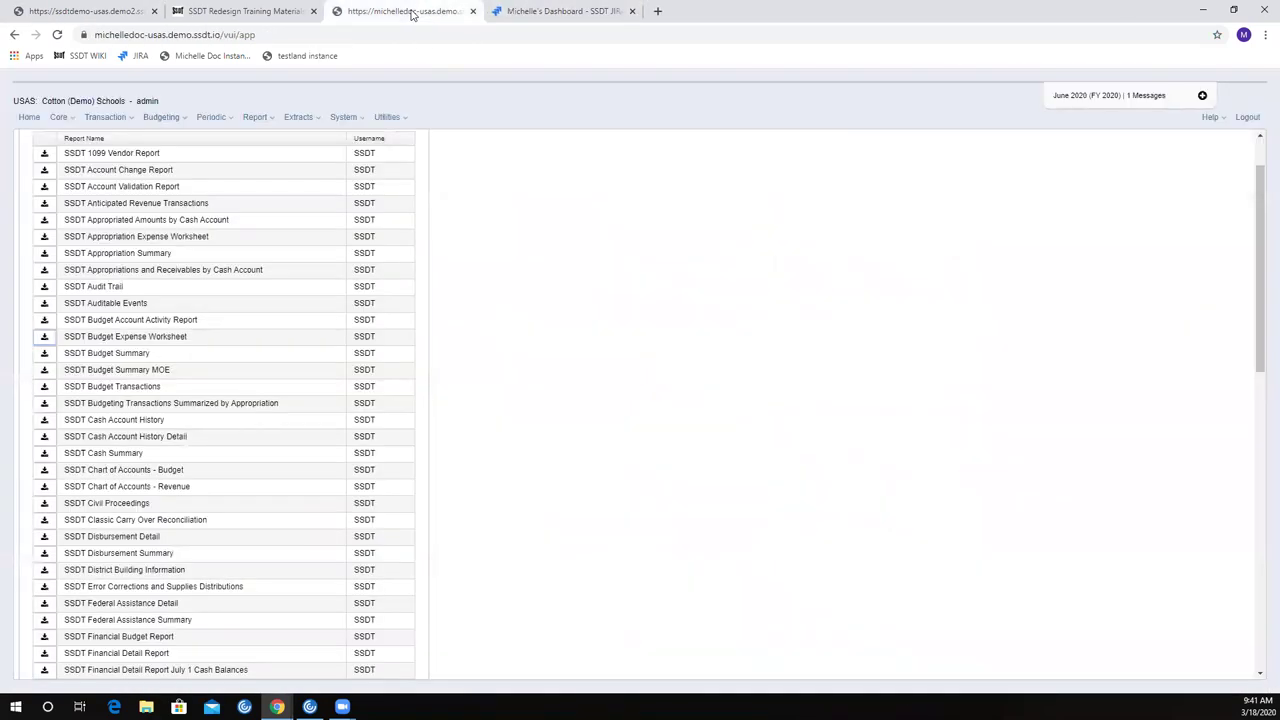
click(183, 119)
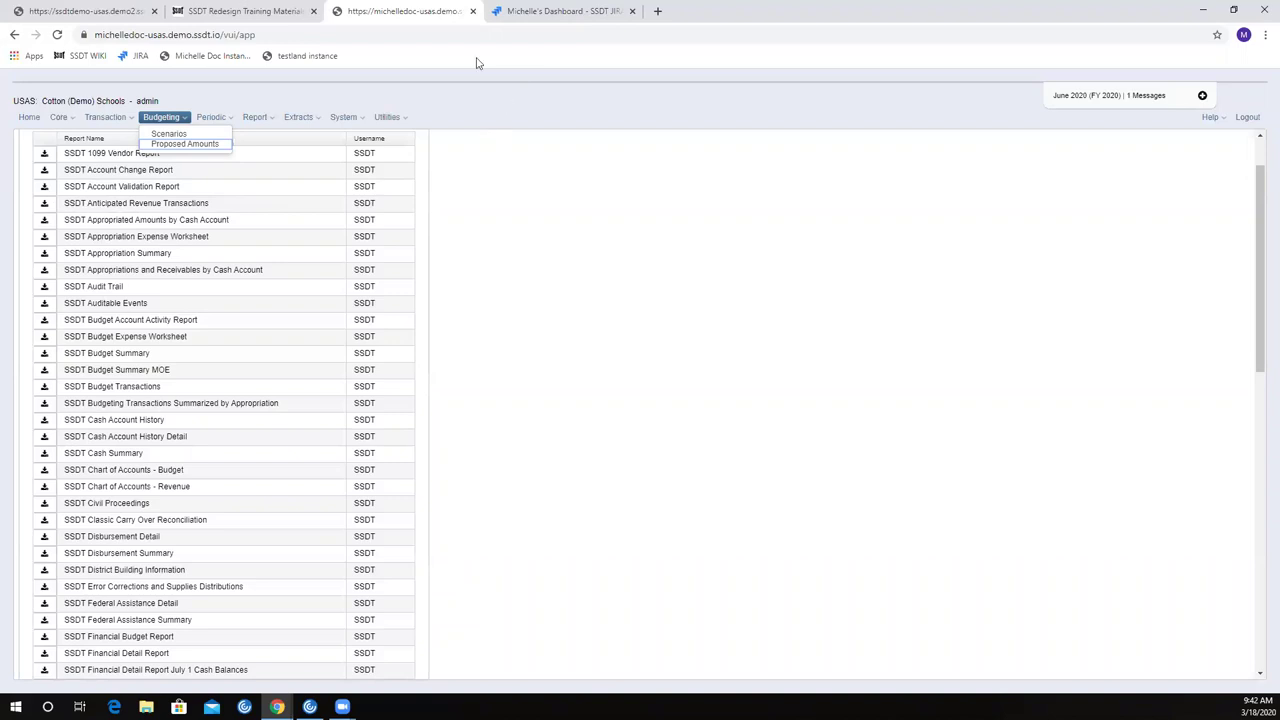
In the SSDT Public Wiki, go to USAS-R Documentation and open the Budgeting page
click(252, 14)
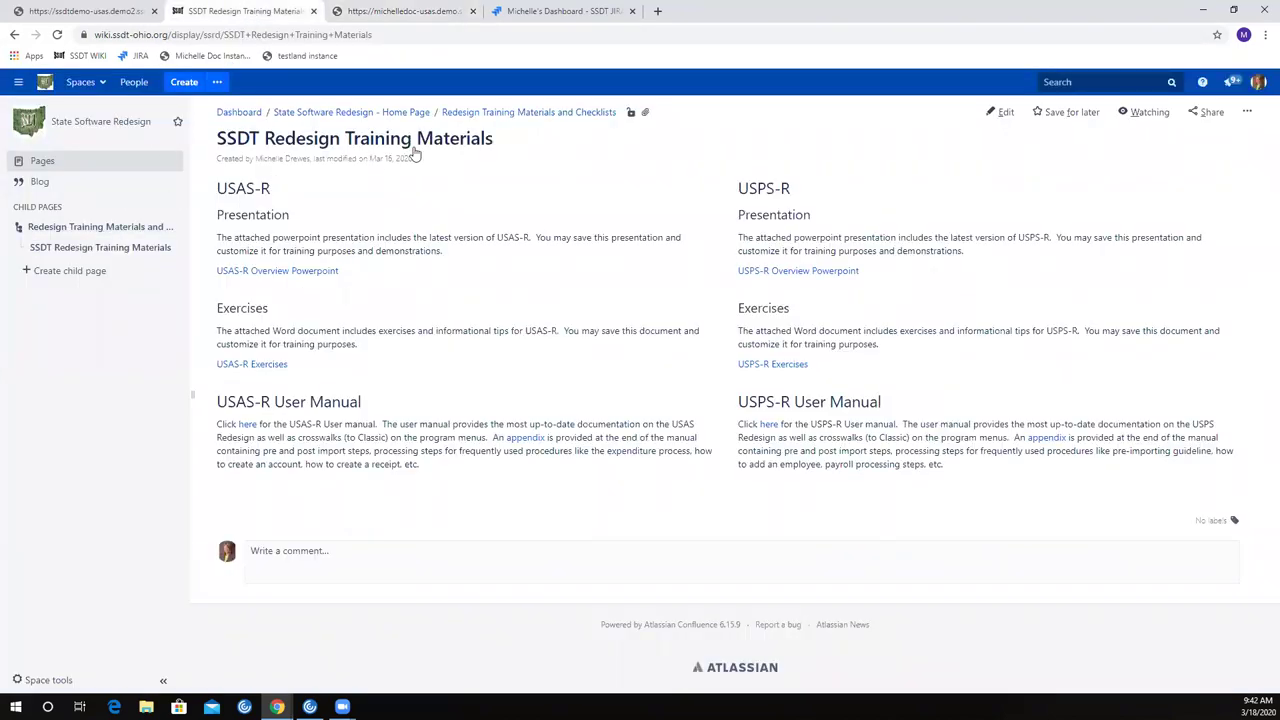
click(88, 55)
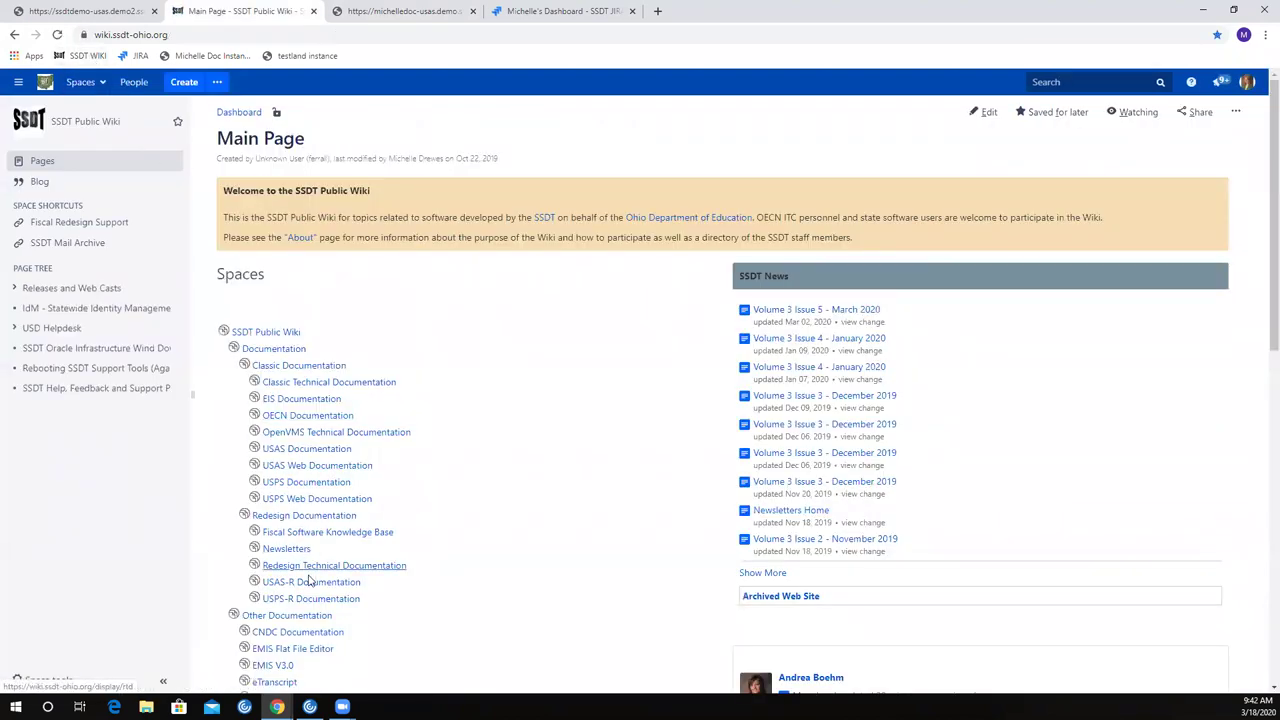
click(308, 584)
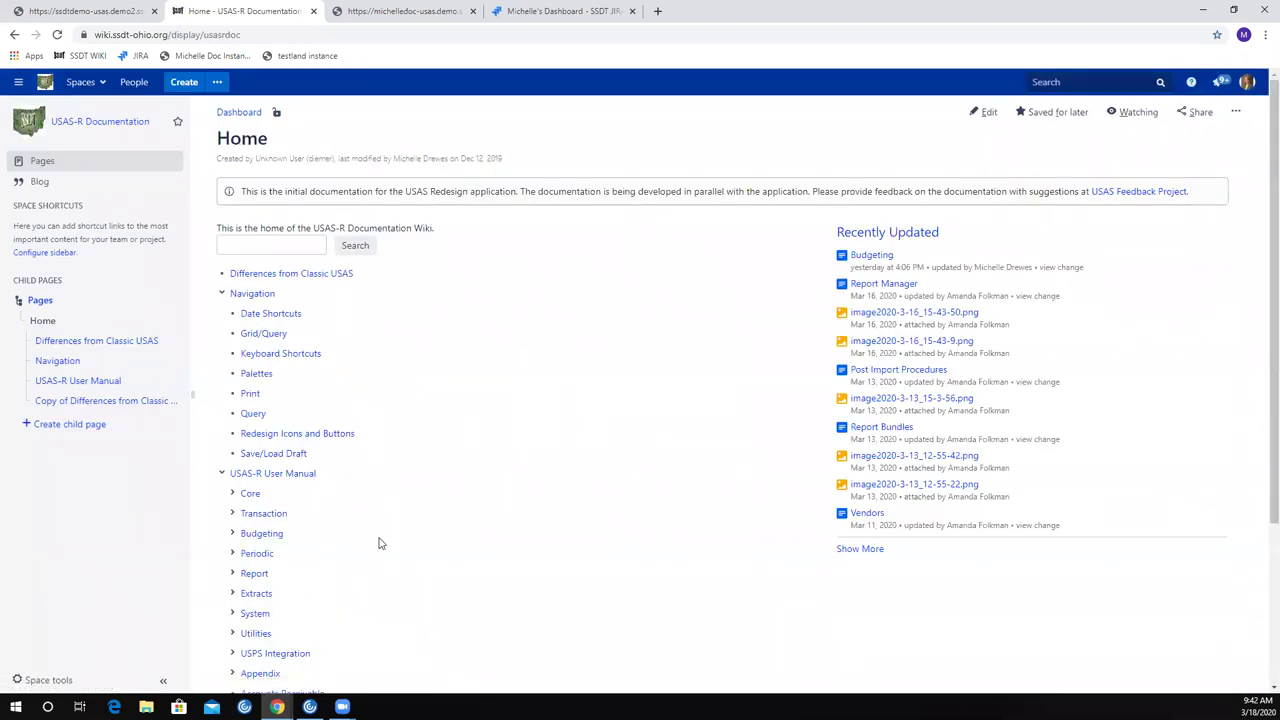
scroll(383, 543, down, 2)
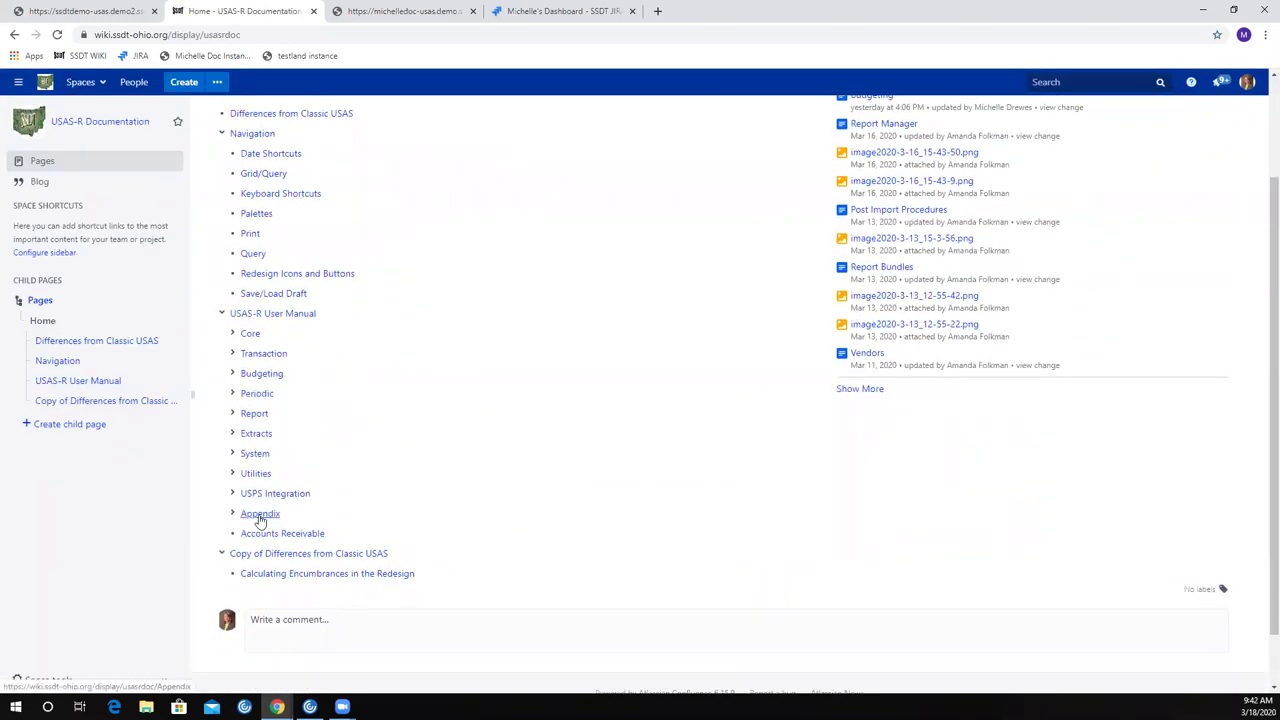
click(263, 375)
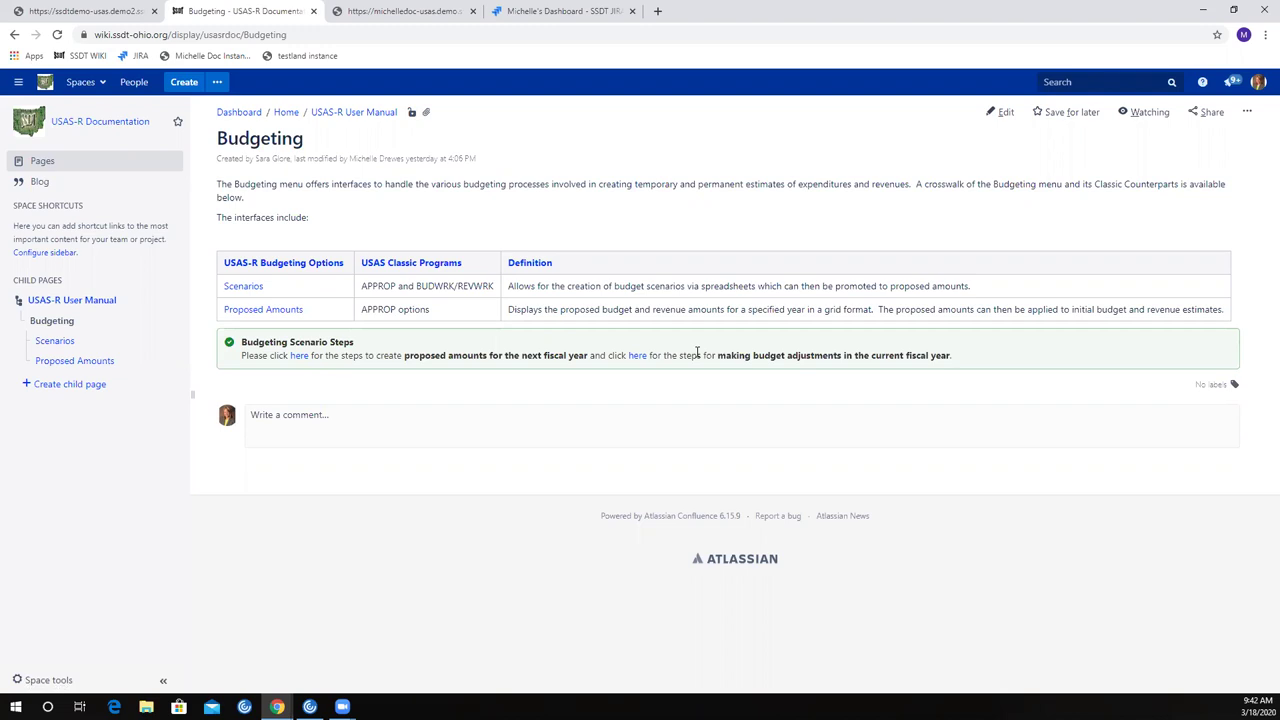
Read through the current-year budget adjustment steps page, then go back to Budgeting
click(636, 358)
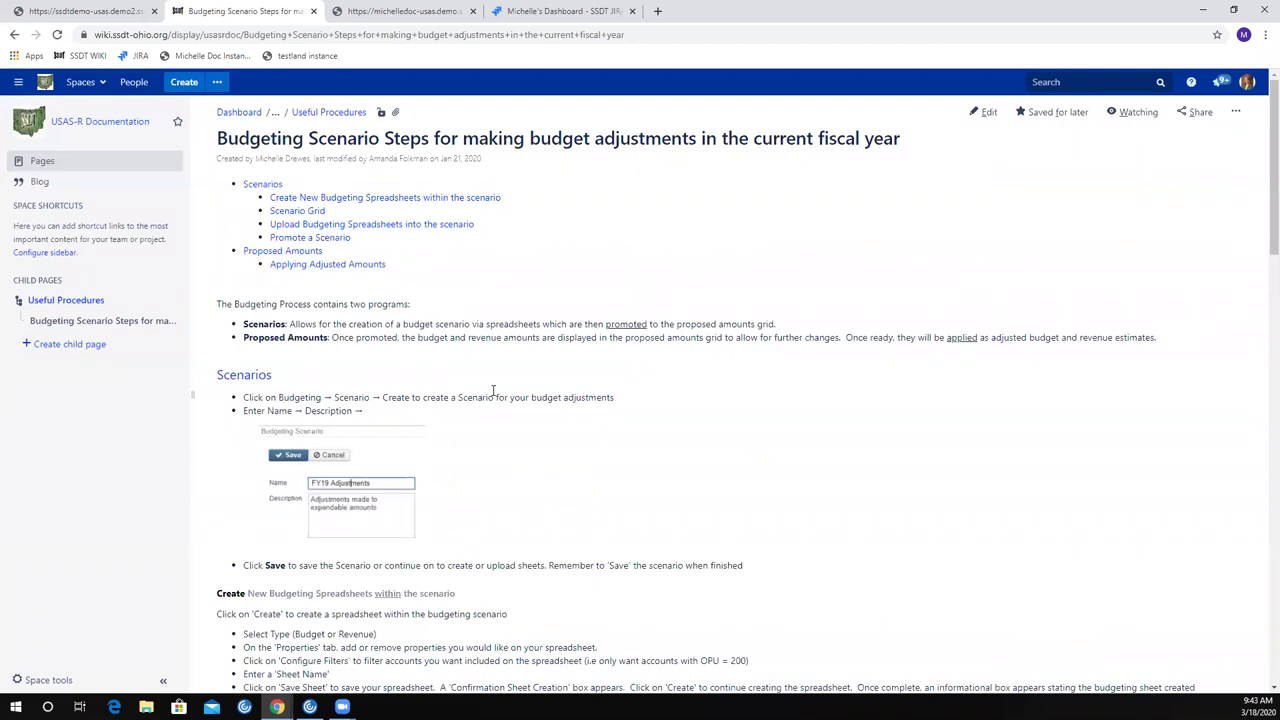
scroll(512, 453, down, 6)
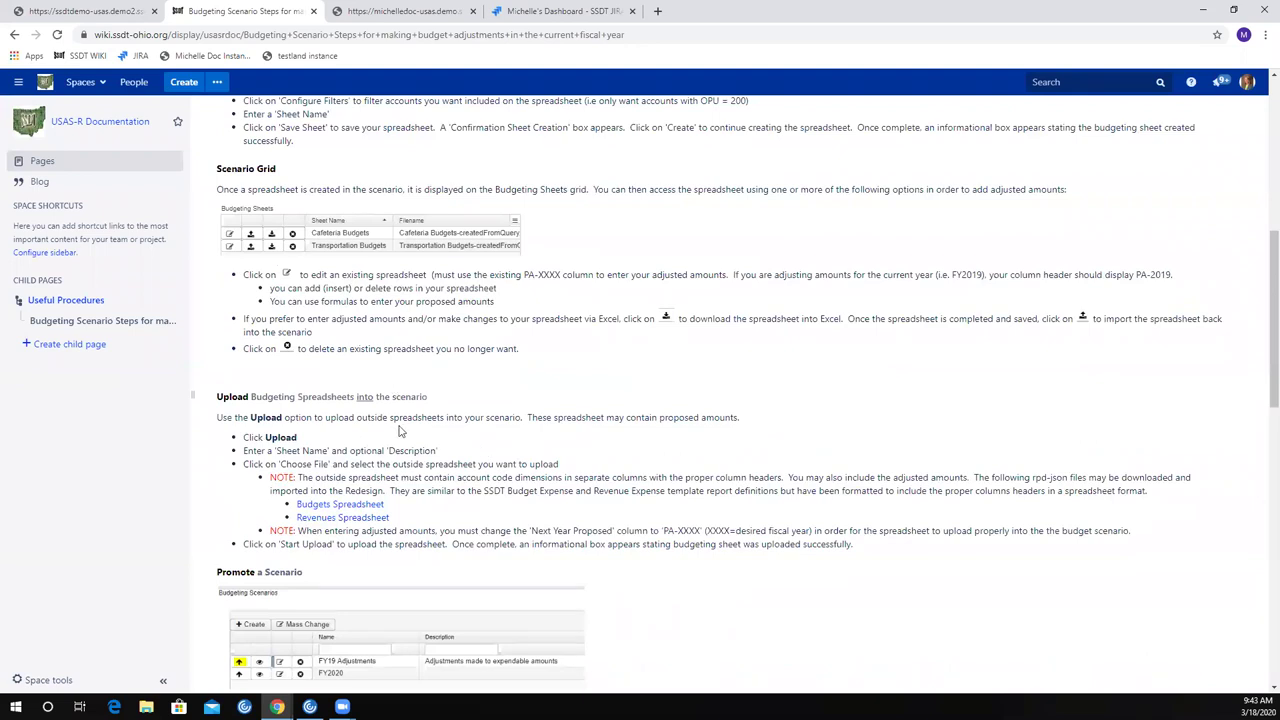
scroll(399, 430, down, 5)
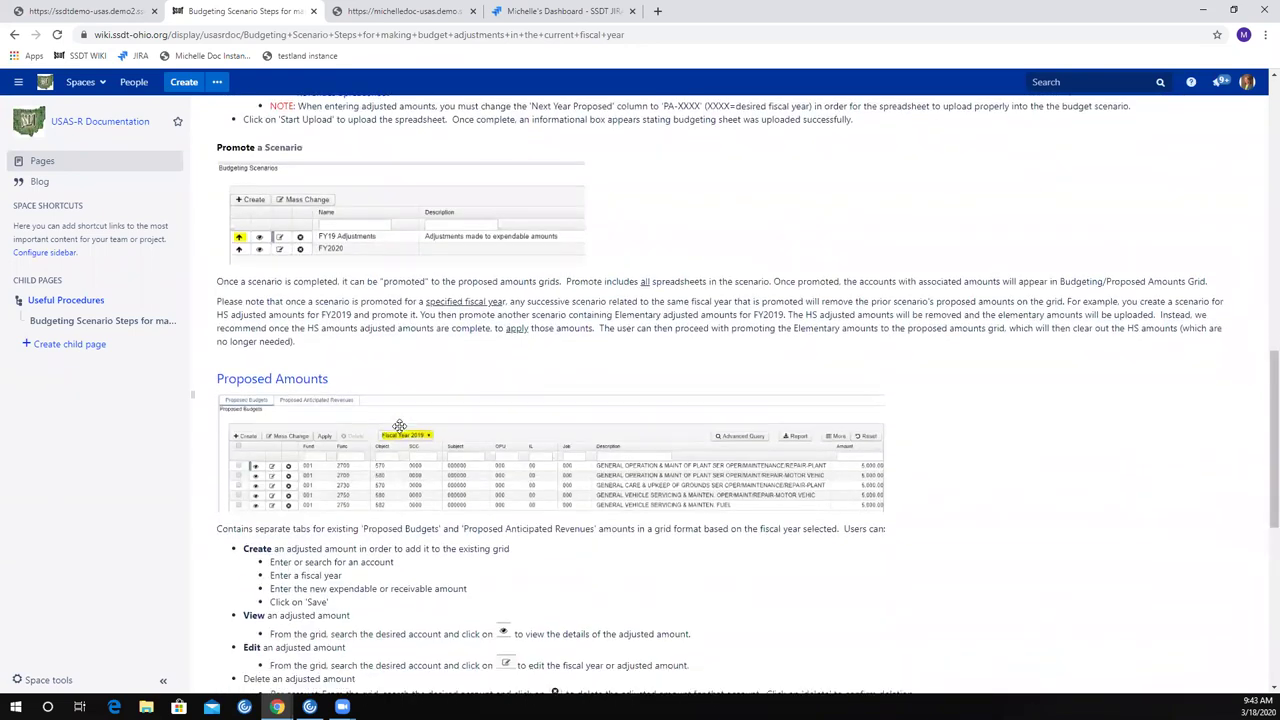
scroll(399, 426, down, 2)
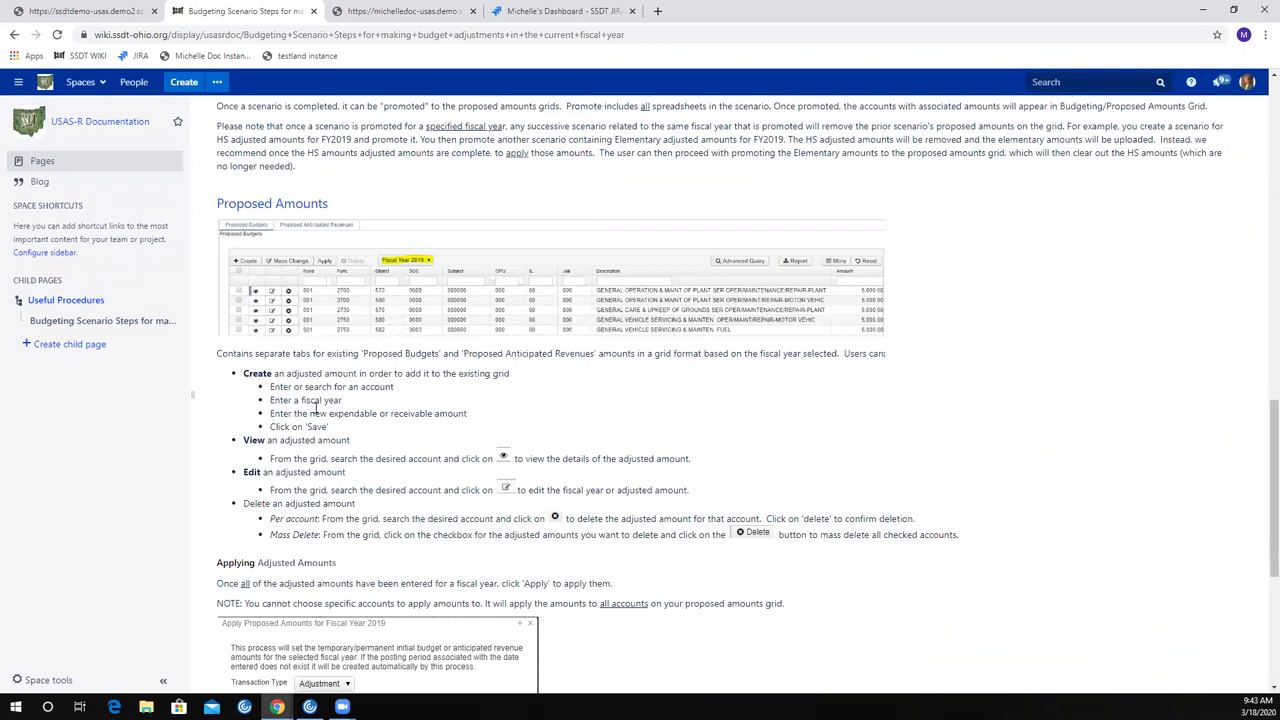
scroll(393, 371, down, 1)
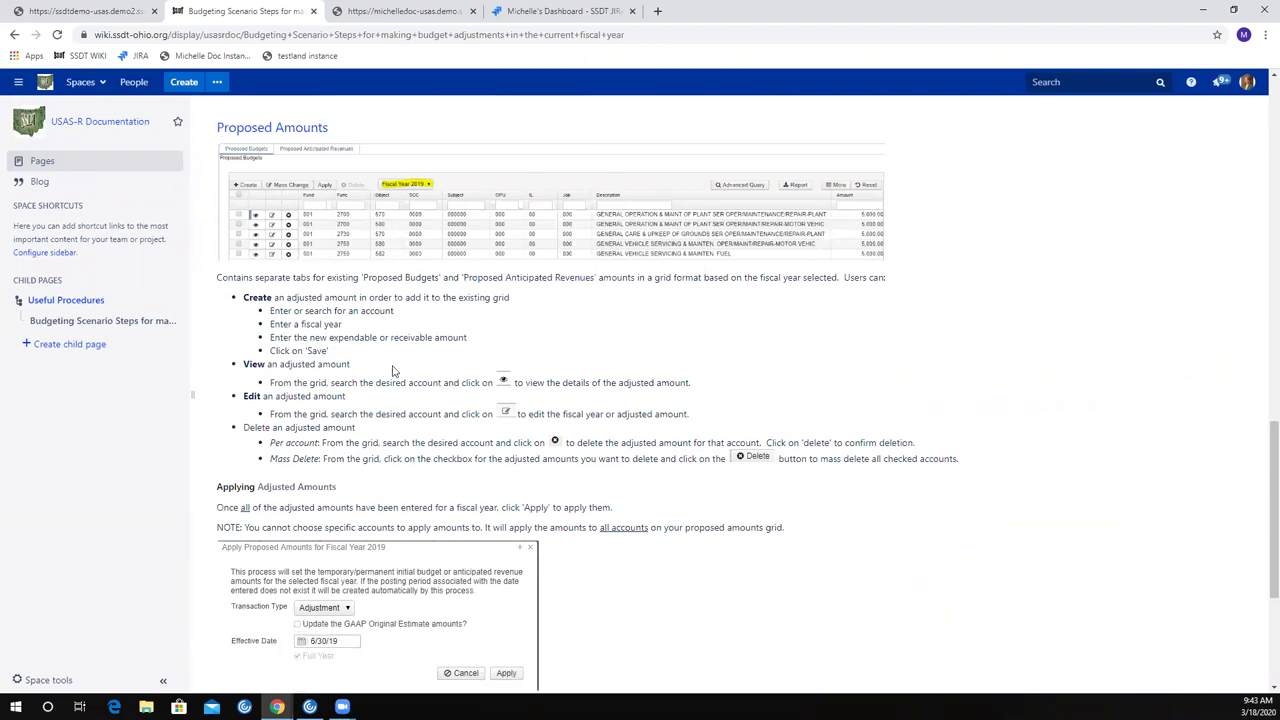
scroll(393, 371, down, 2)
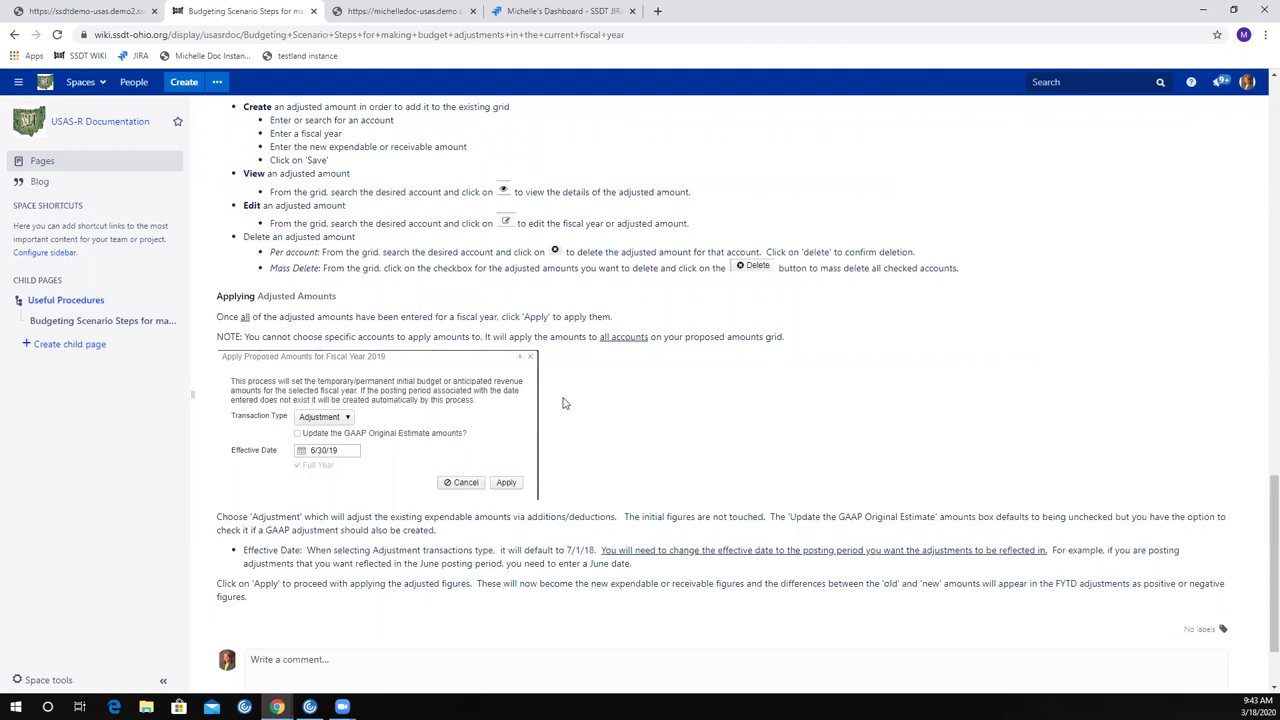
scroll(563, 401, up, 5)
scroll(563, 401, up, 4)
click(15, 35)
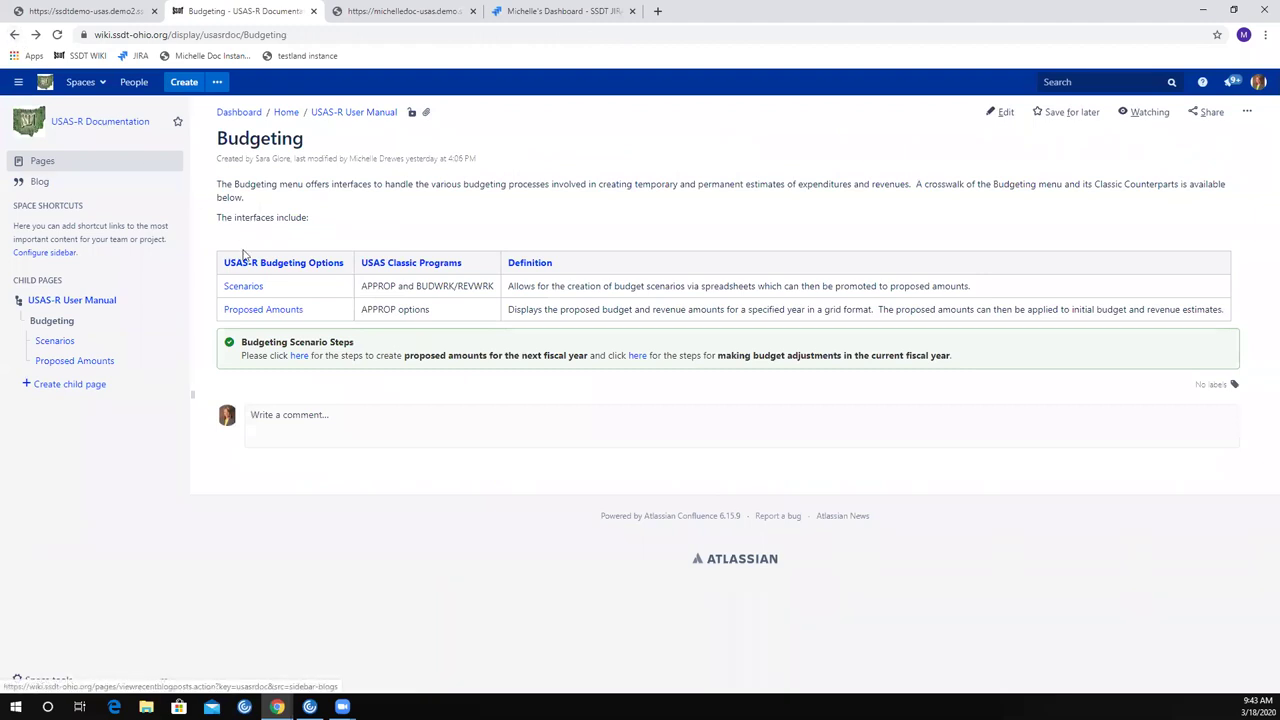
Open and review the steps for creating next fiscal year proposed amounts
click(300, 357)
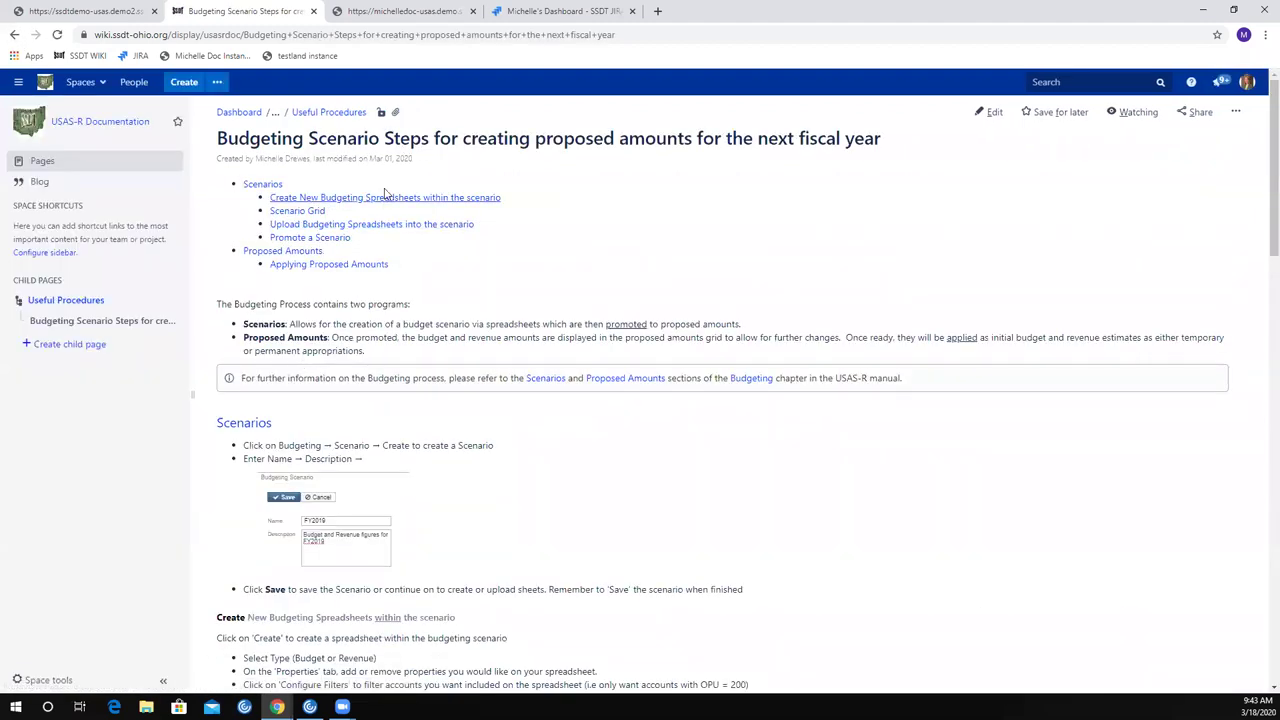
scroll(380, 312, down, 4)
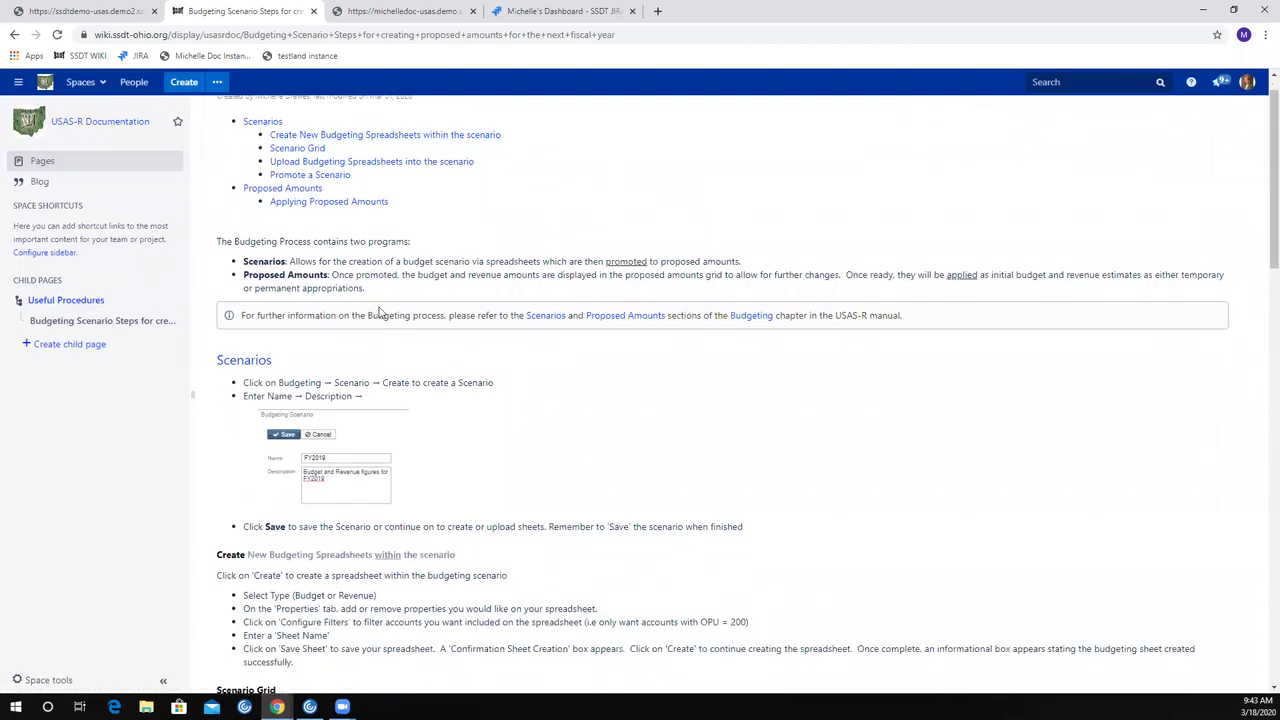
scroll(381, 315, down, 5)
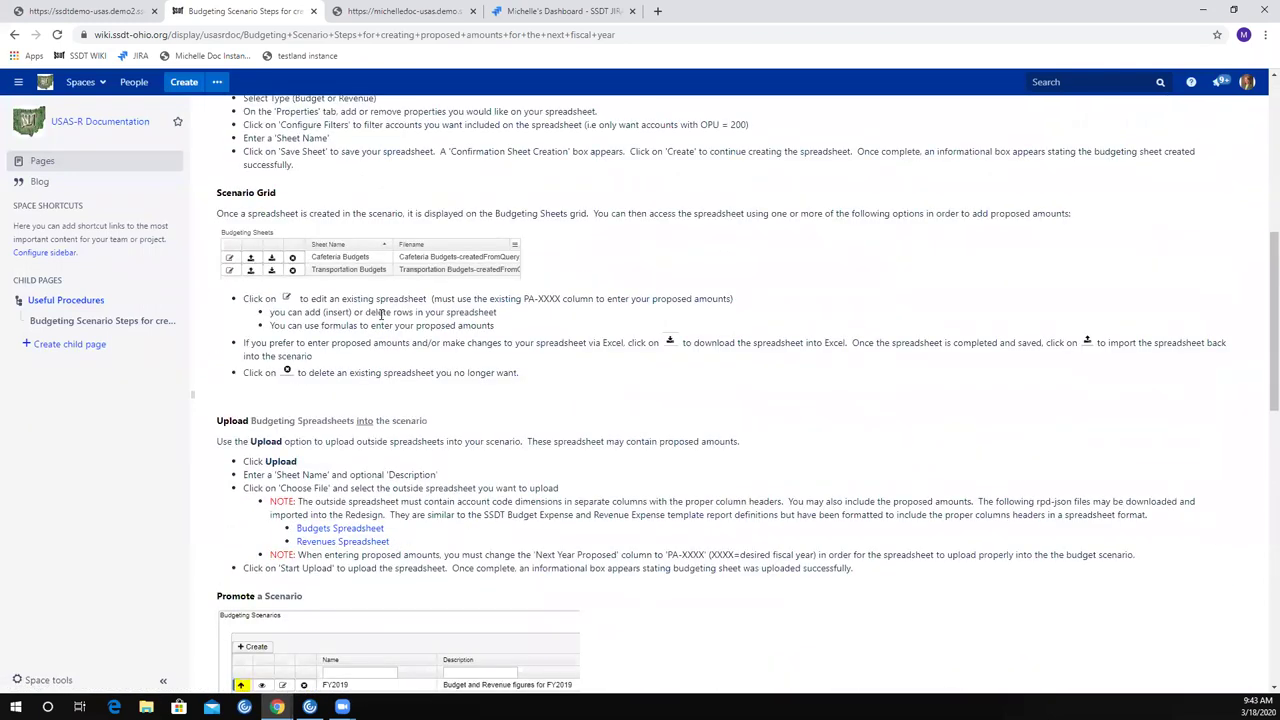
scroll(380, 315, up, 9)
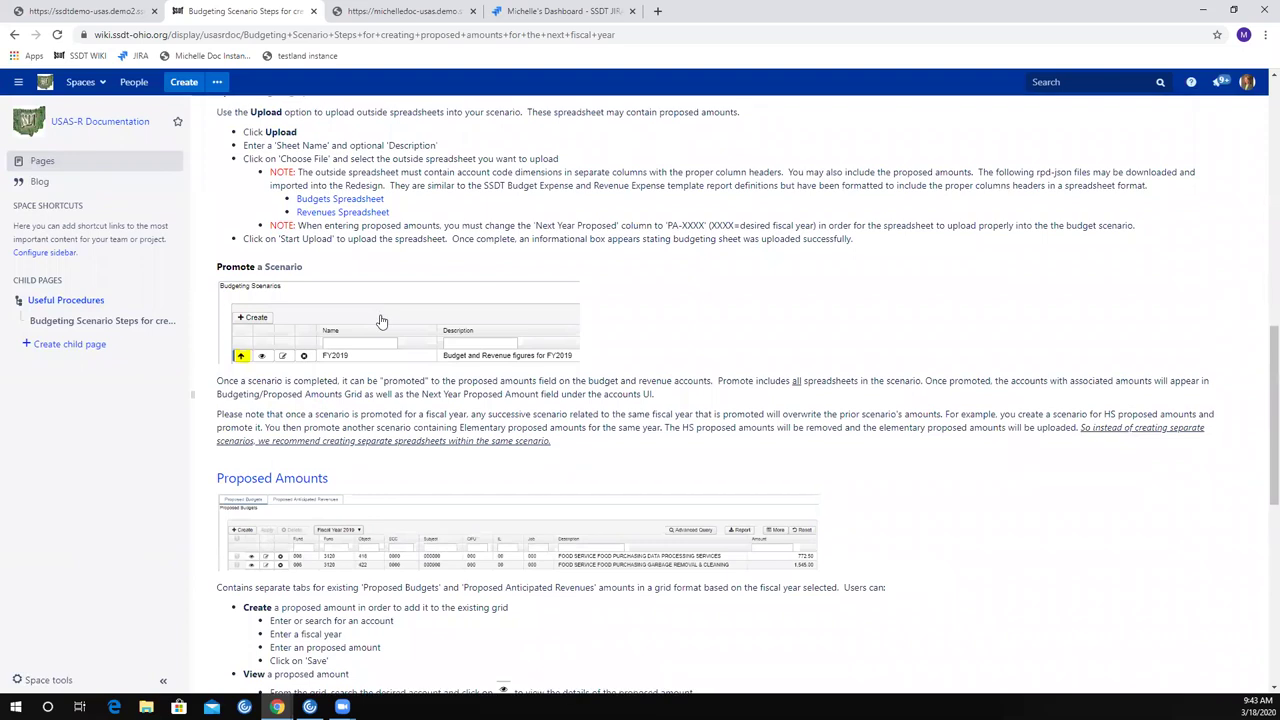
scroll(380, 320, up, 1)
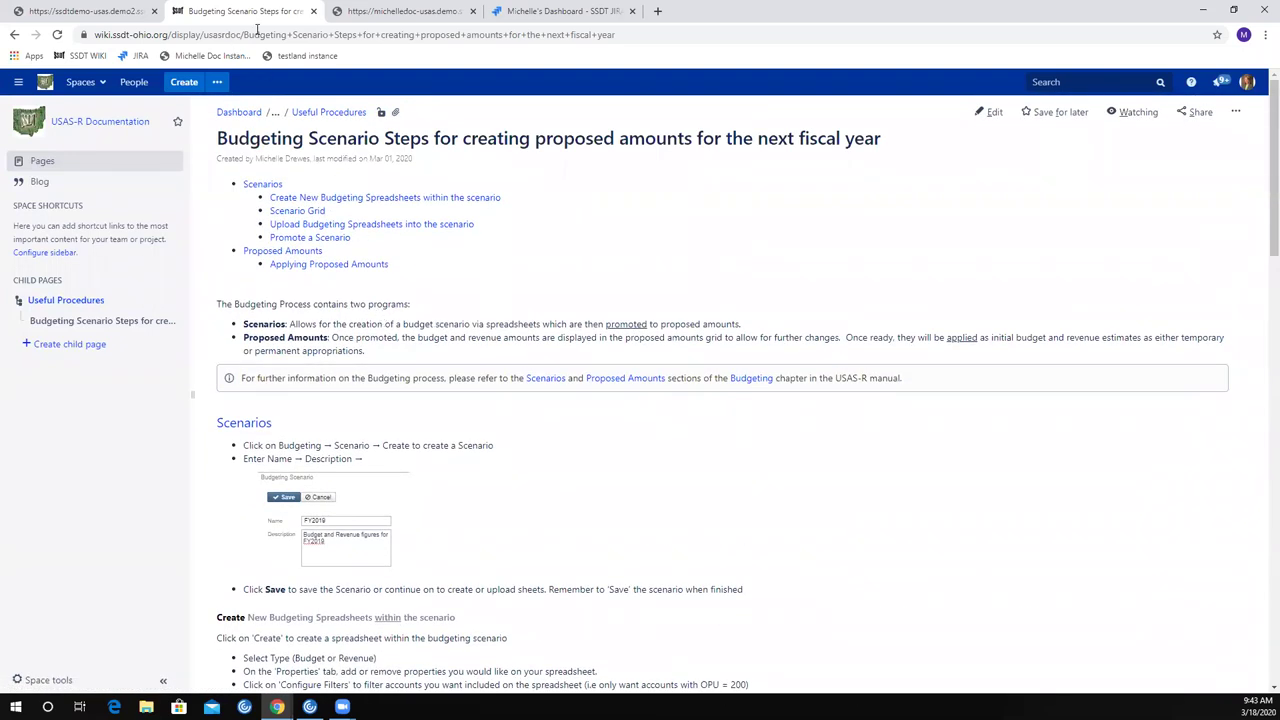
Return to the USAS-R Proposed Budgets tab and dismiss the 'Conversion of proposed amounts successful' message
click(120, 11)
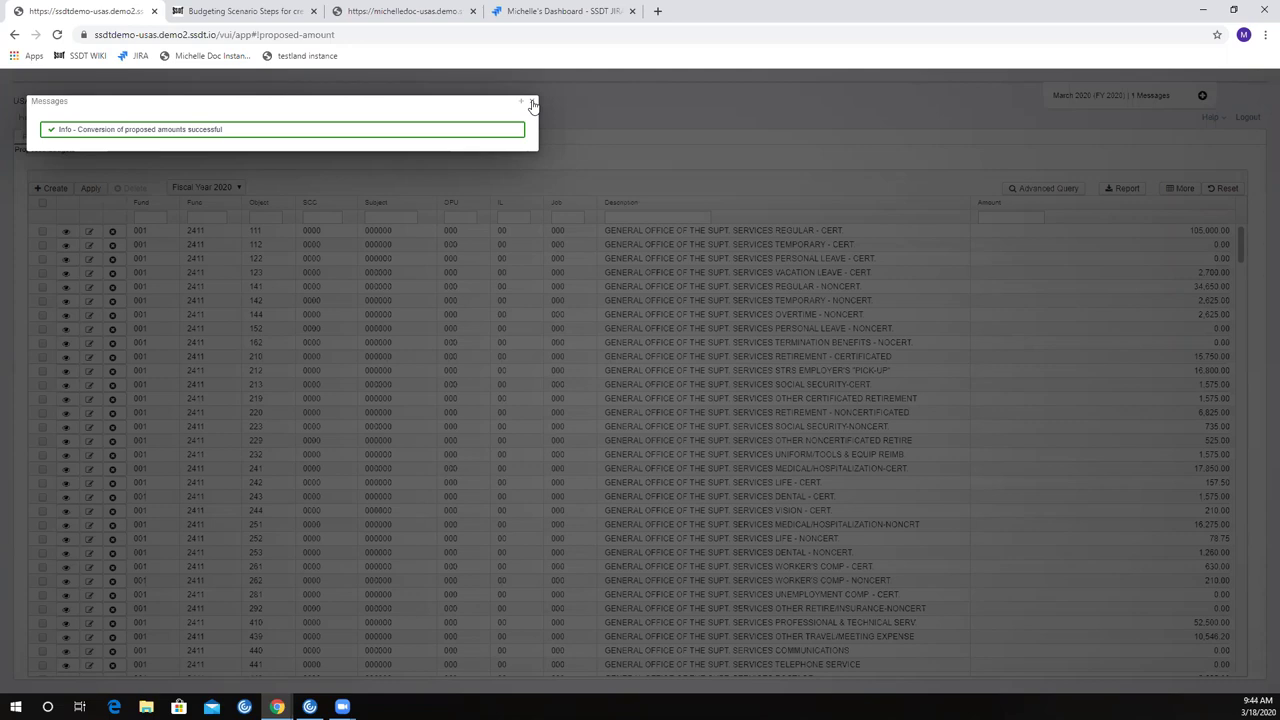
click(533, 102)
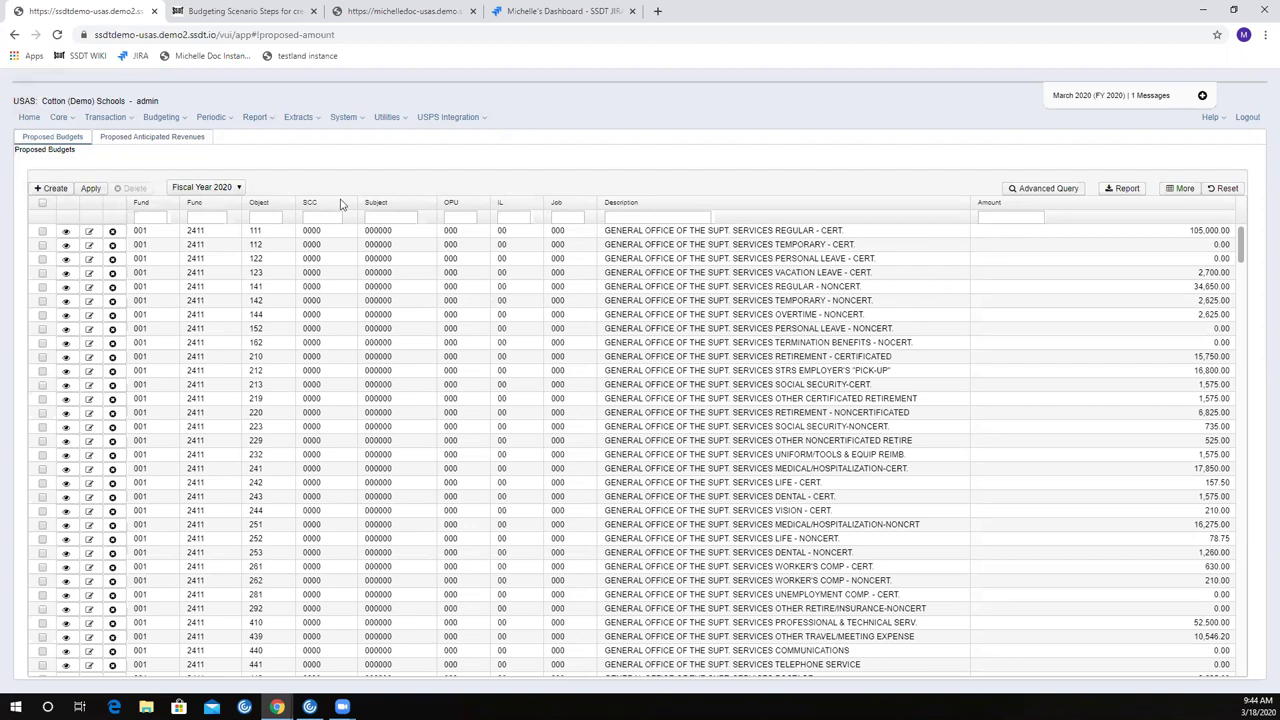
click(59, 117)
Filter Core > Accounts > Expenditure to Fund 001, Func 2411, Object 111 and review its details
click(74, 135)
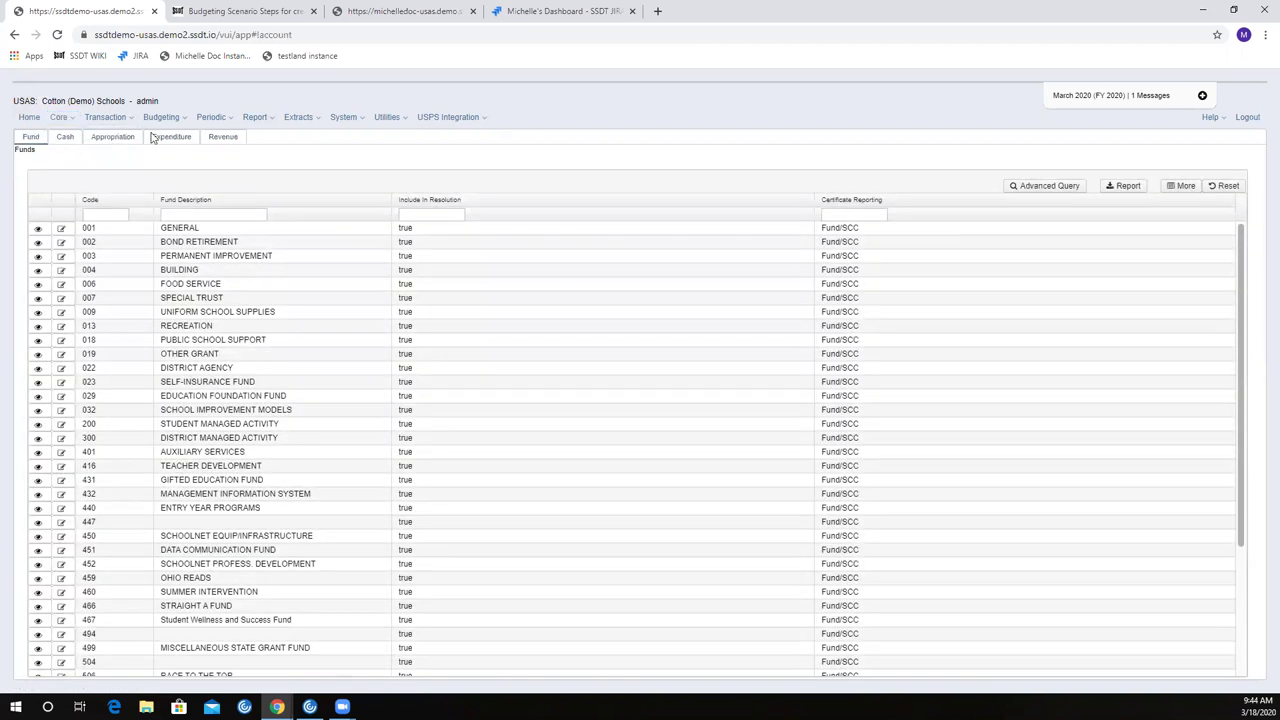
click(163, 137)
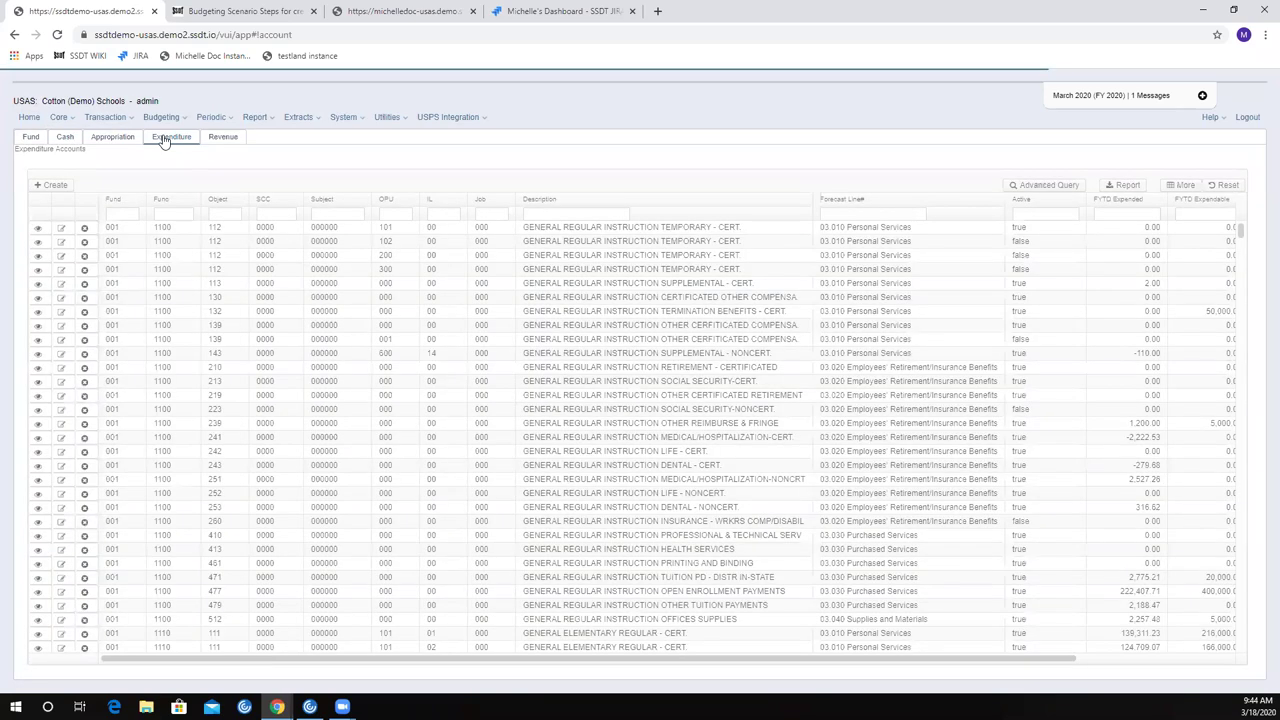
click(118, 212)
text(001)
key(Tab)
text(2411)
key(Tab)
text(111)
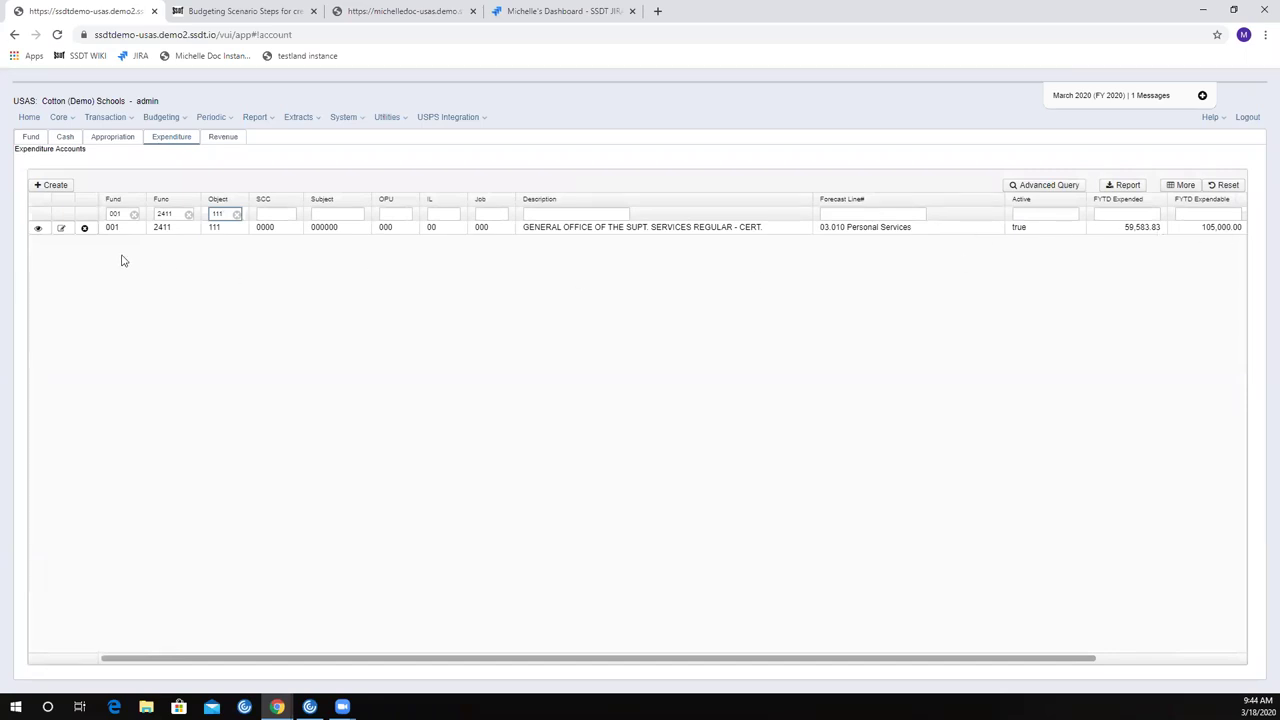
click(37, 228)
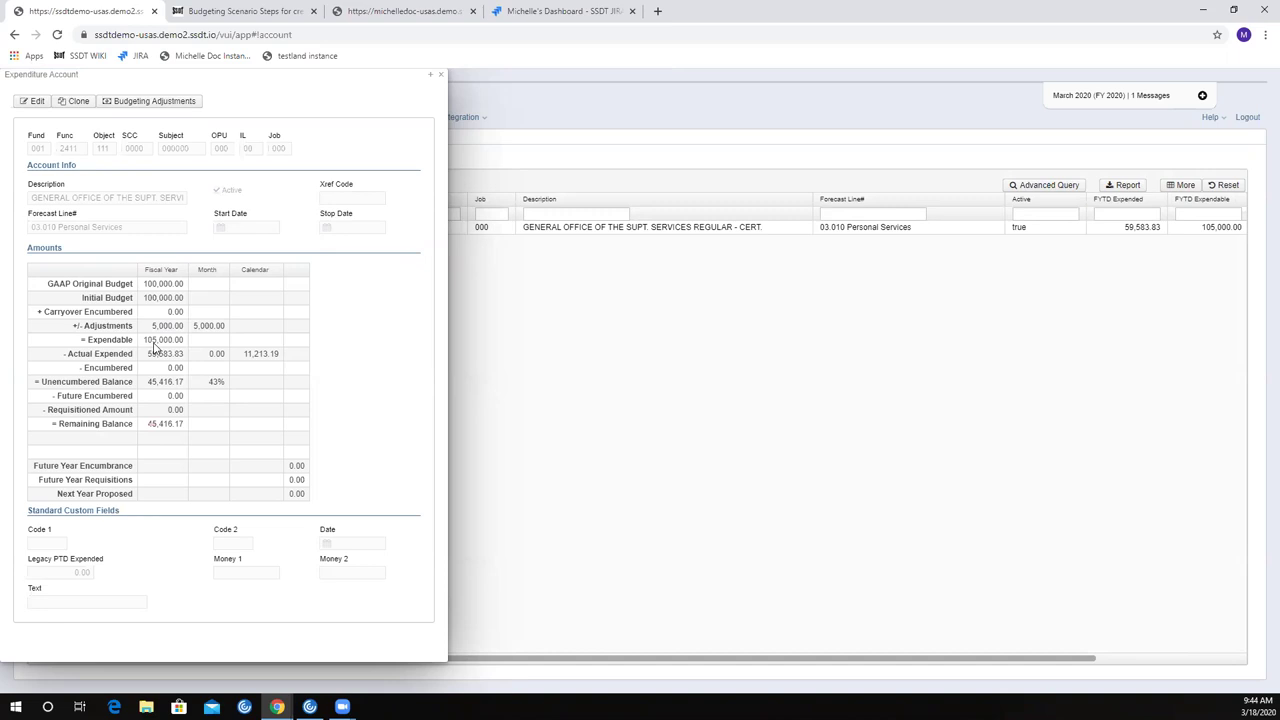
click(441, 75)
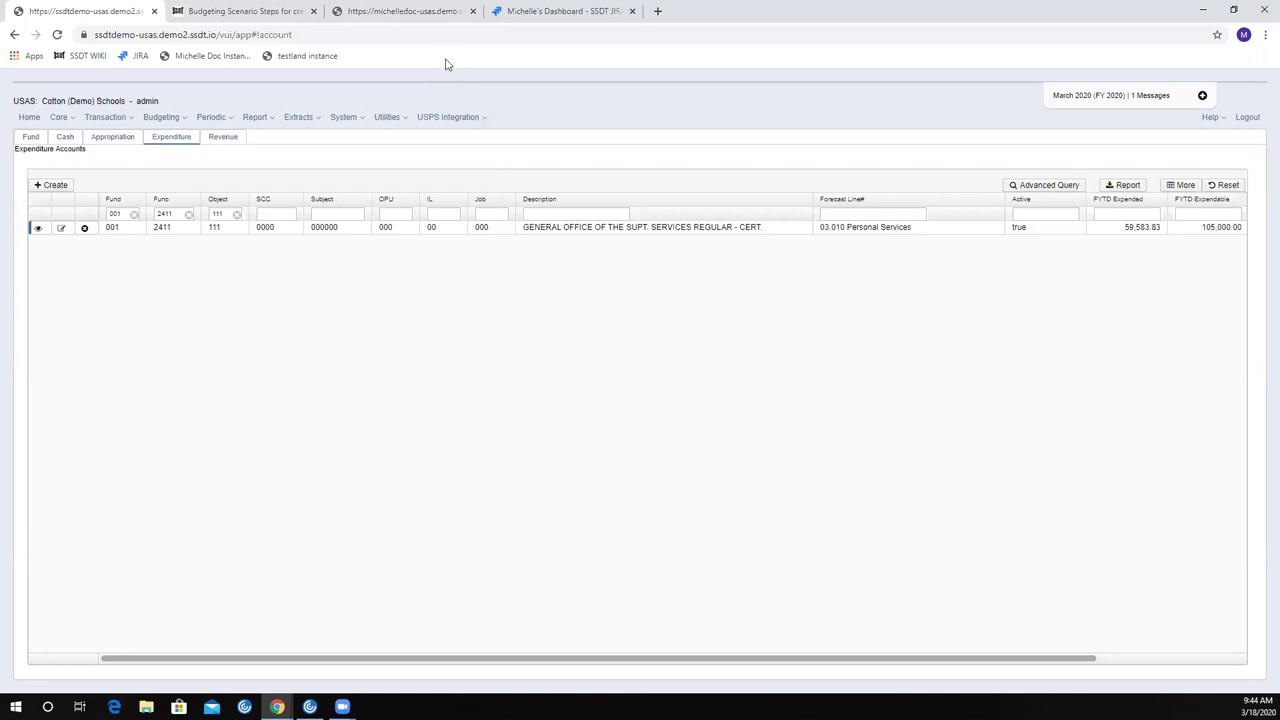
In a new tab, load the SSDT wiki and open the Newsletters space, scrolling its issue list
click(657, 11)
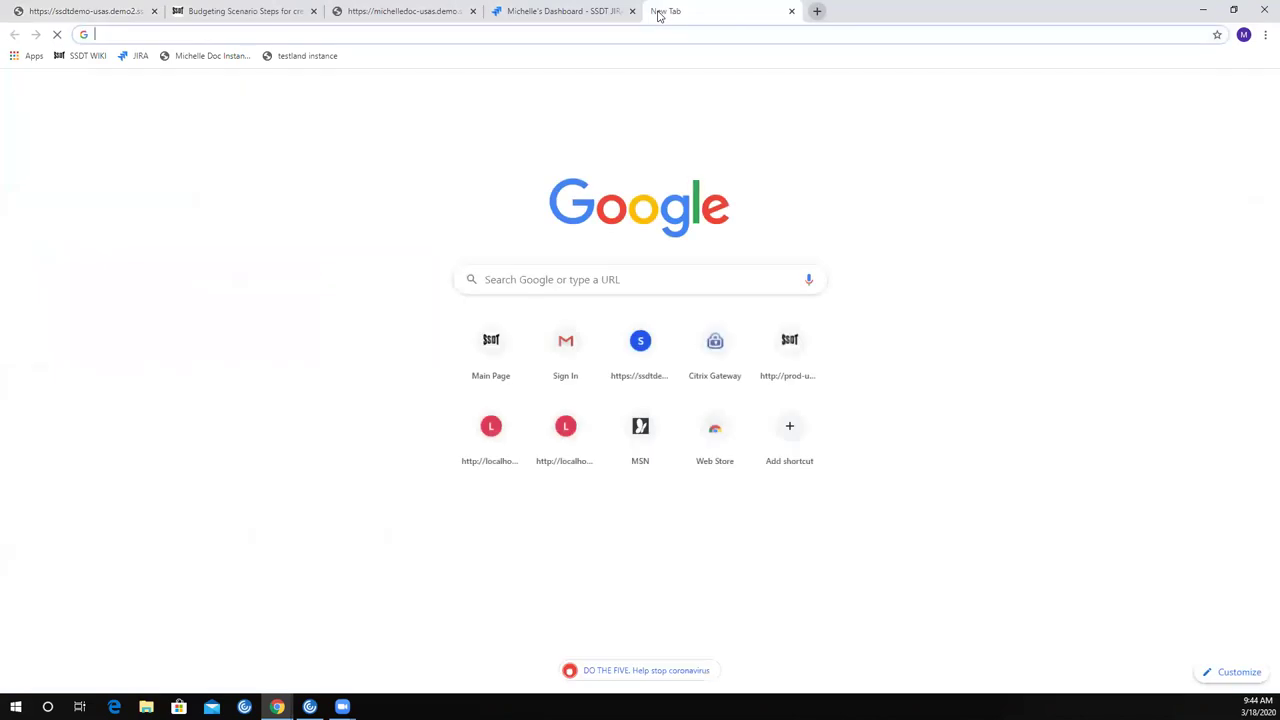
click(86, 57)
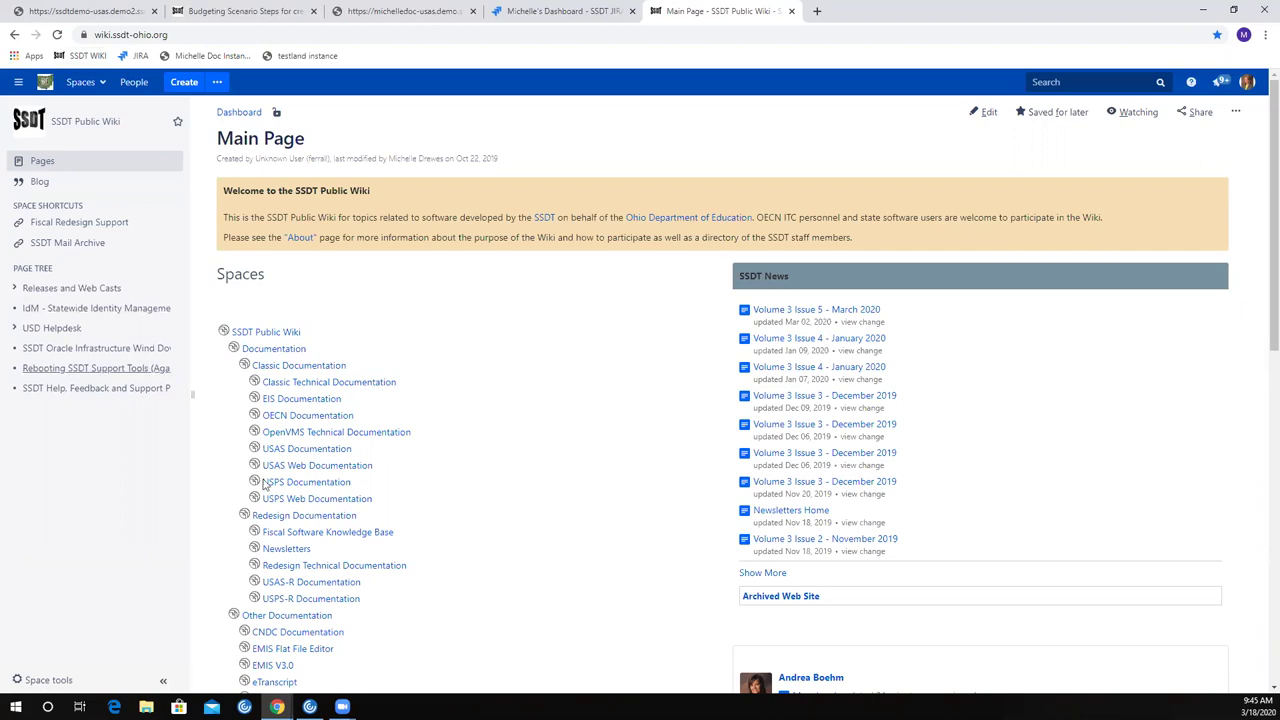
click(283, 550)
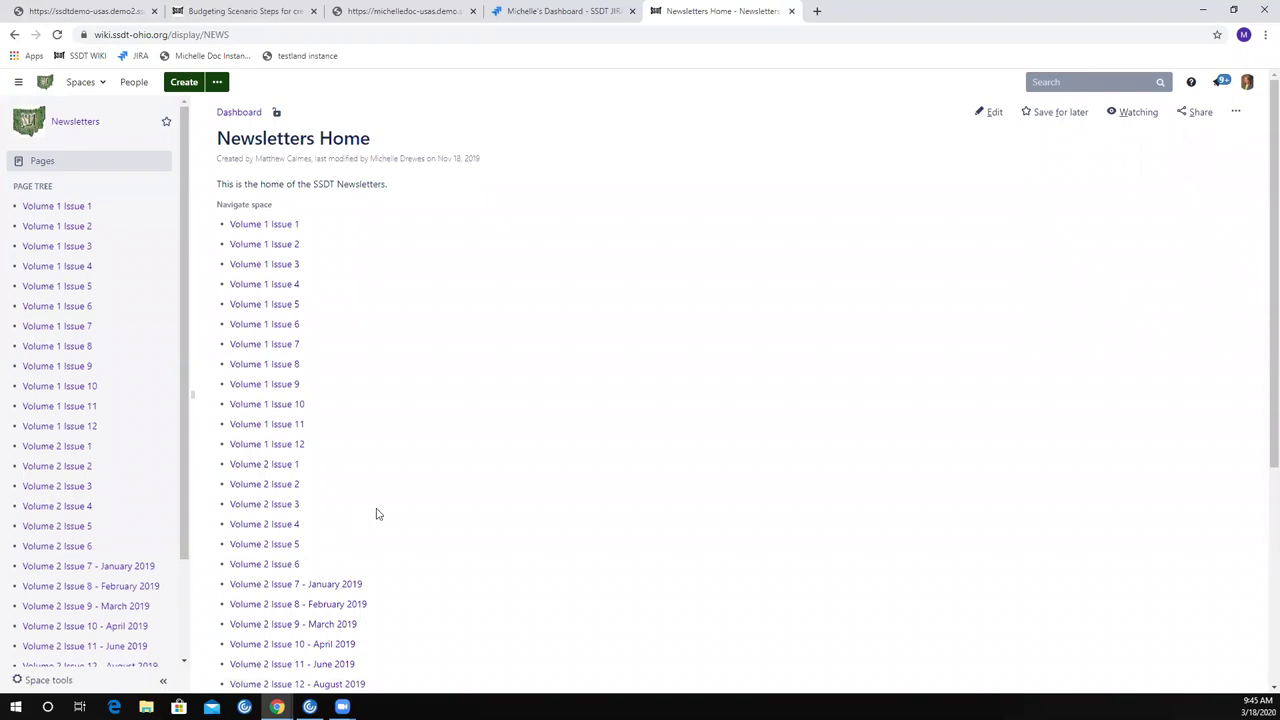
scroll(380, 535, down, 1)
scroll(378, 535, down, 1)
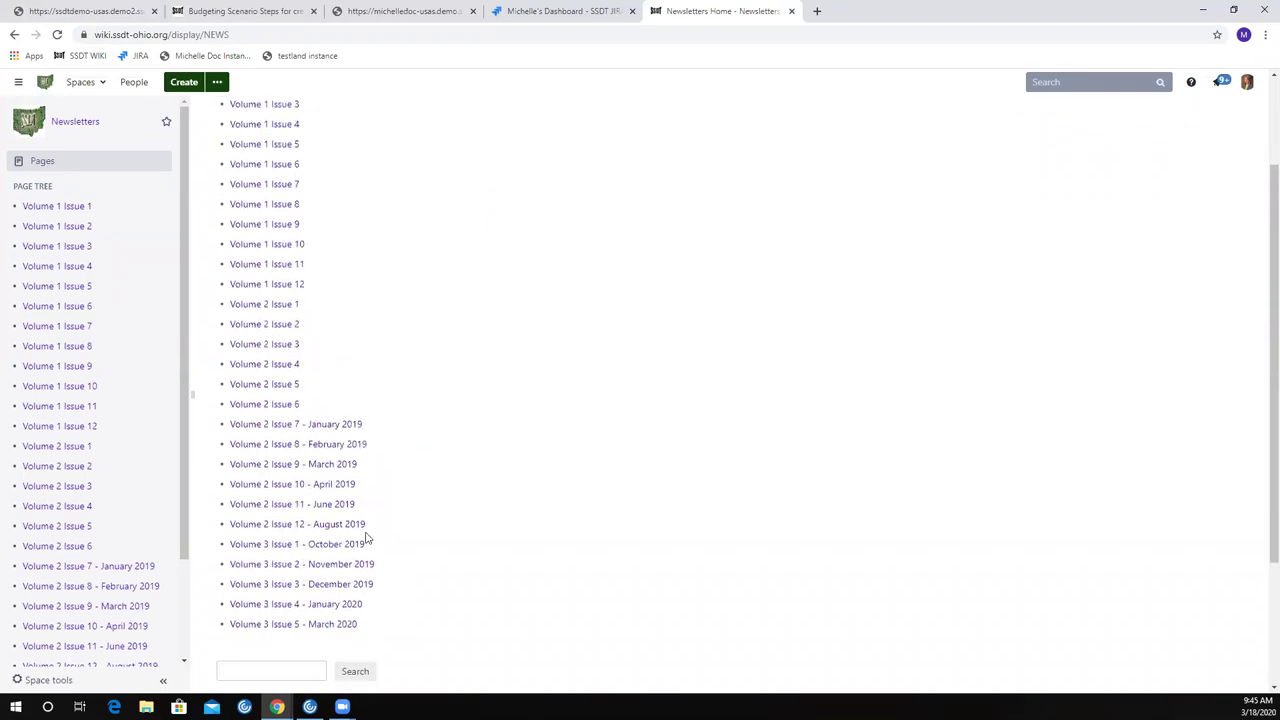
Open the Volume 2 Issue 12 - August 2019 newsletter and scroll to its budgeting article
click(300, 528)
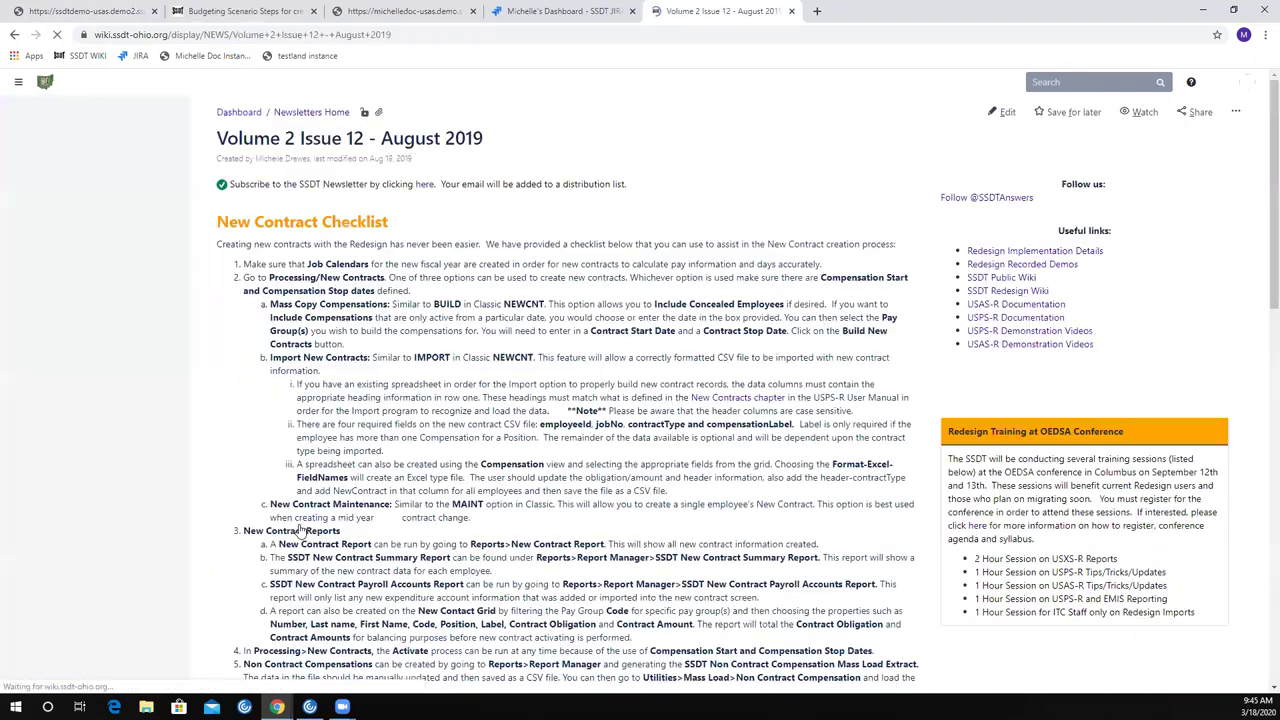
scroll(468, 474, down, 7)
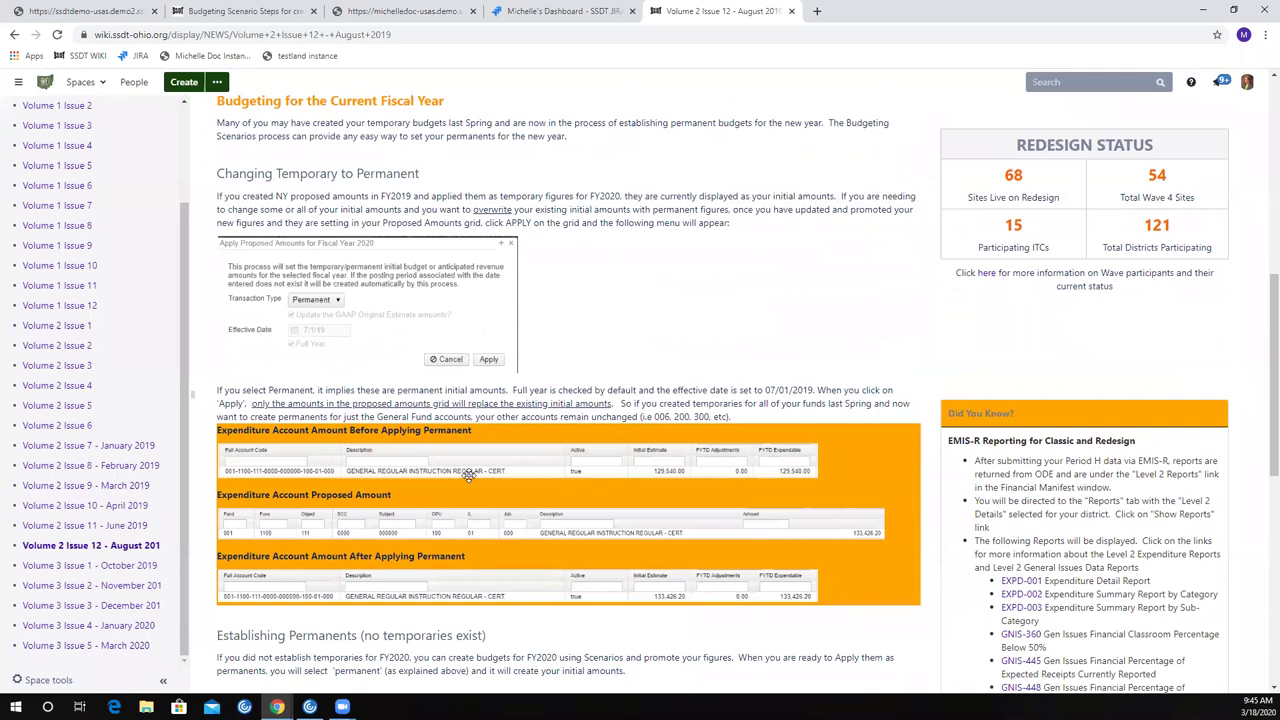
scroll(468, 474, up, 2)
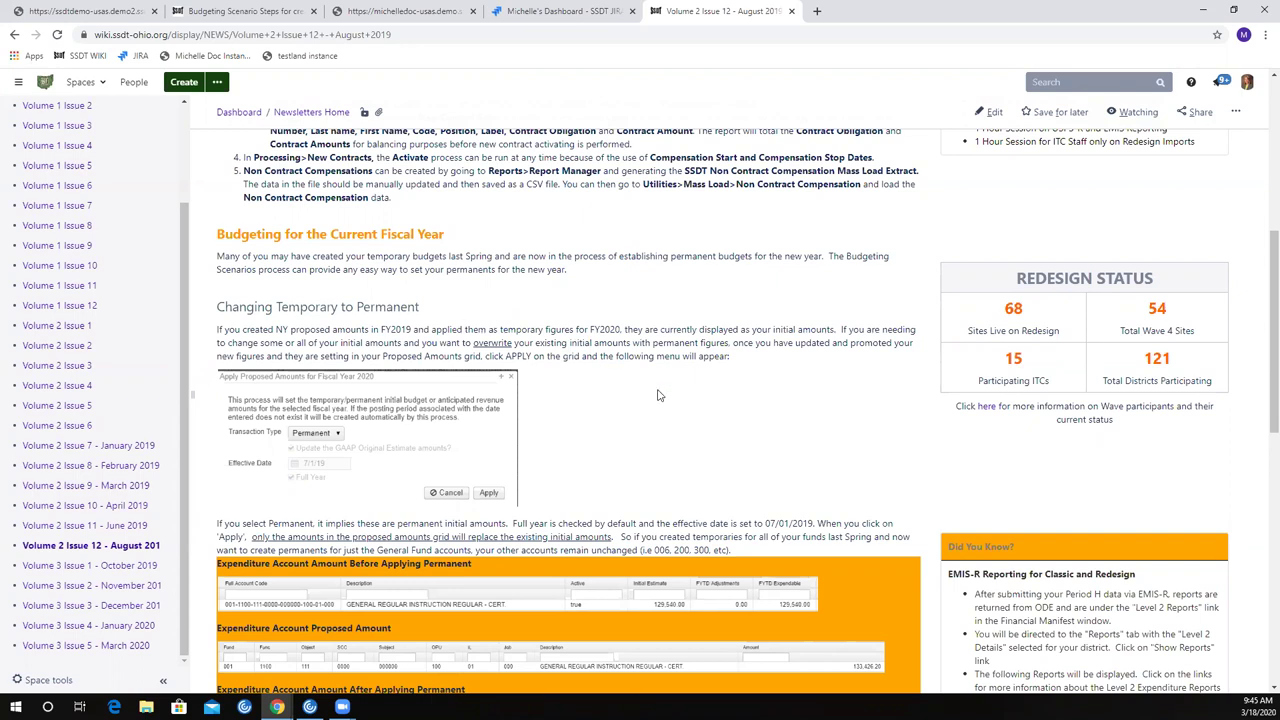
scroll(659, 395, down, 1)
scroll(659, 395, down, 1)
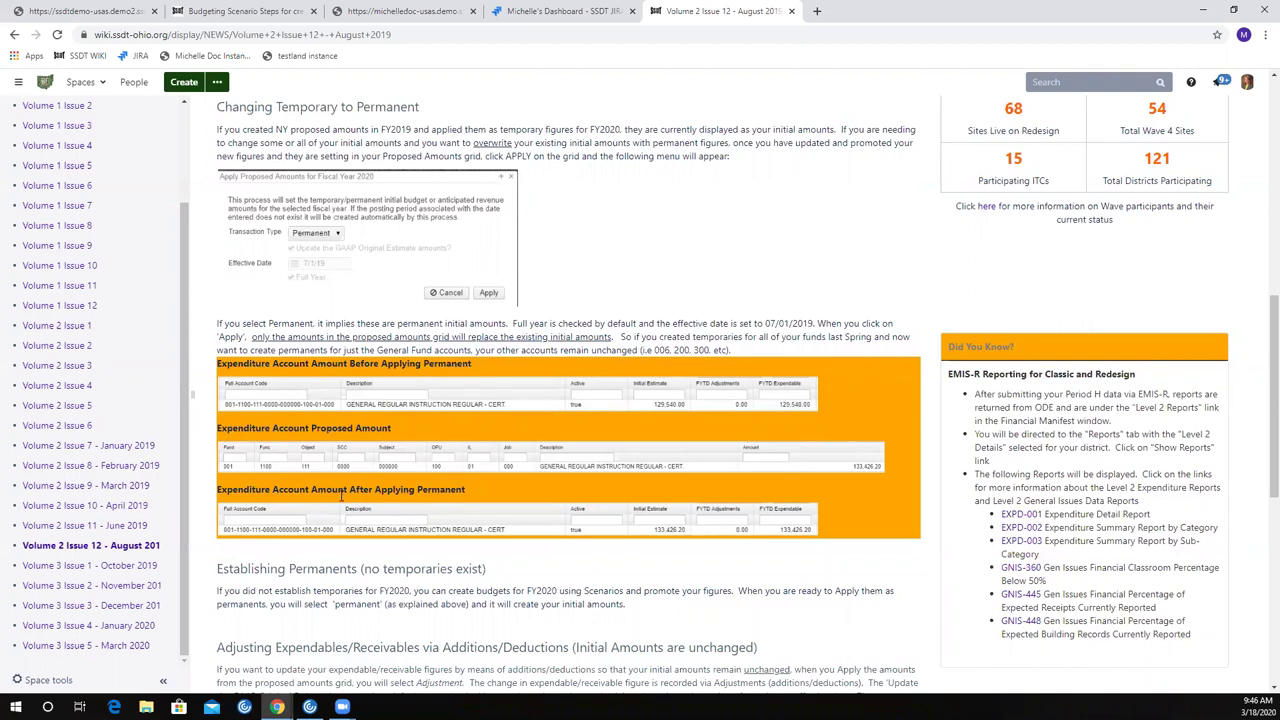
scroll(350, 503, down, 1)
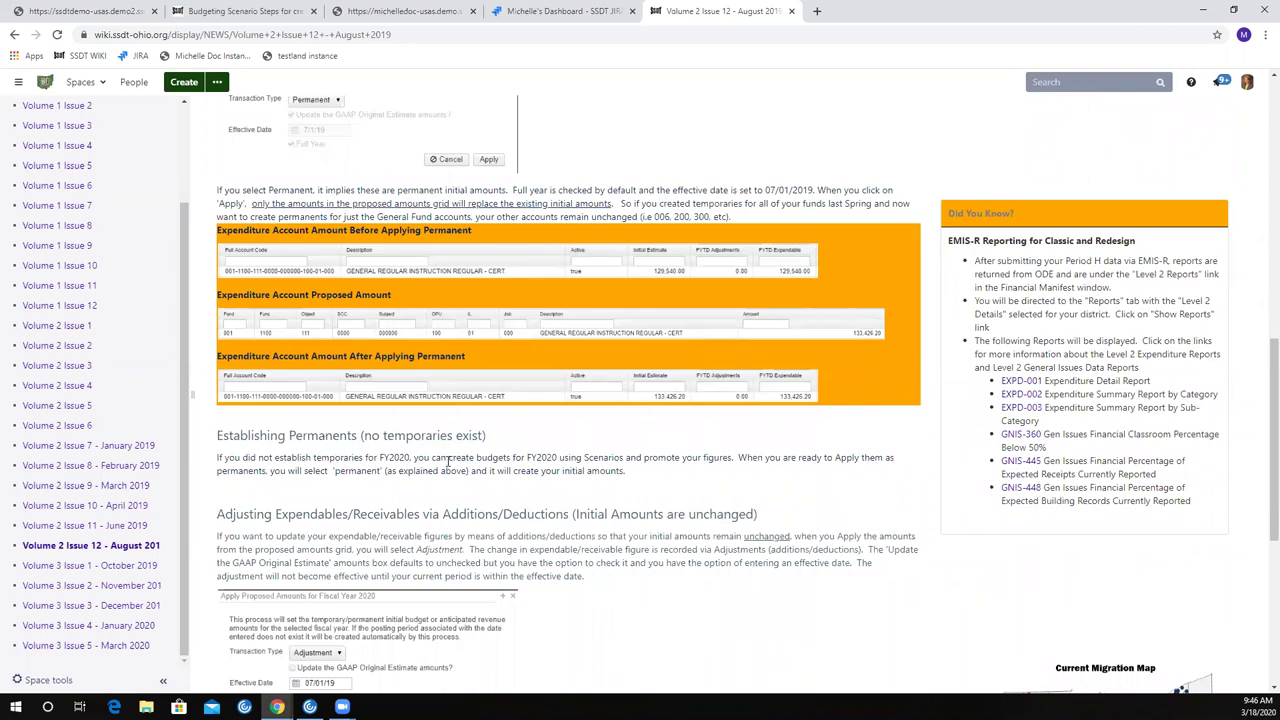
scroll(449, 464, down, 1)
scroll(447, 464, down, 1)
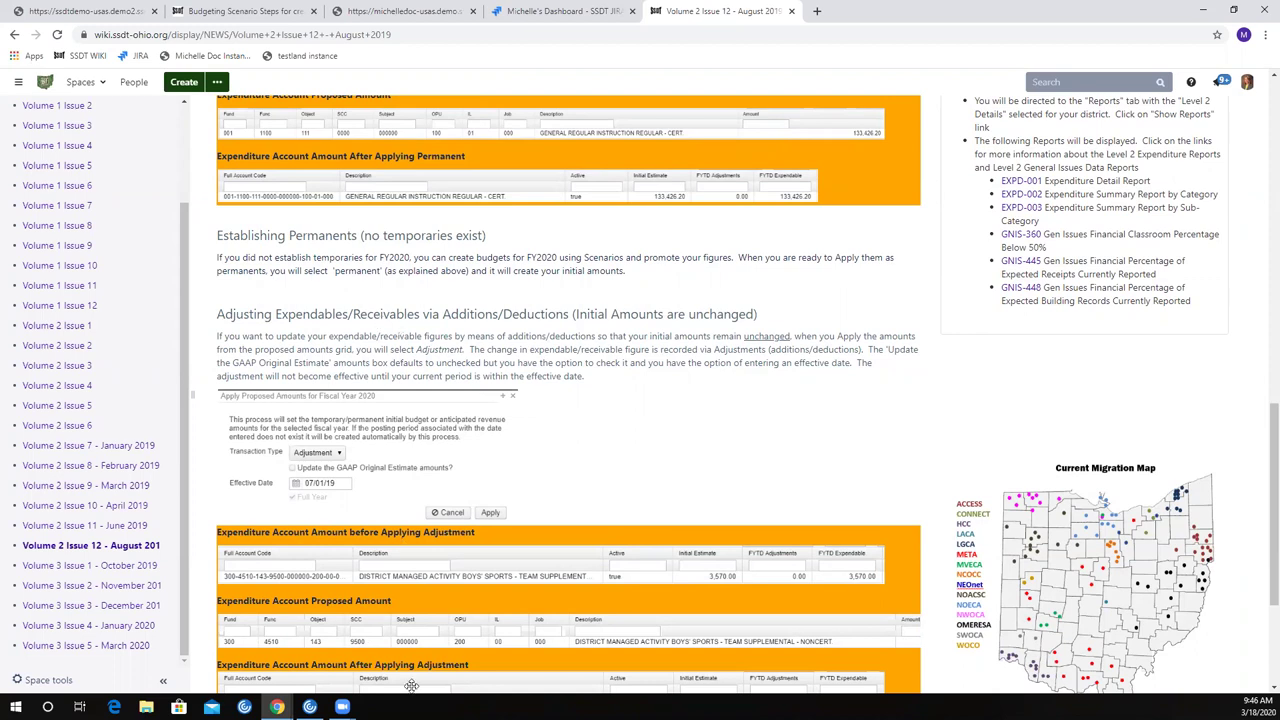
scroll(412, 688, up, 2)
scroll(412, 690, up, 5)
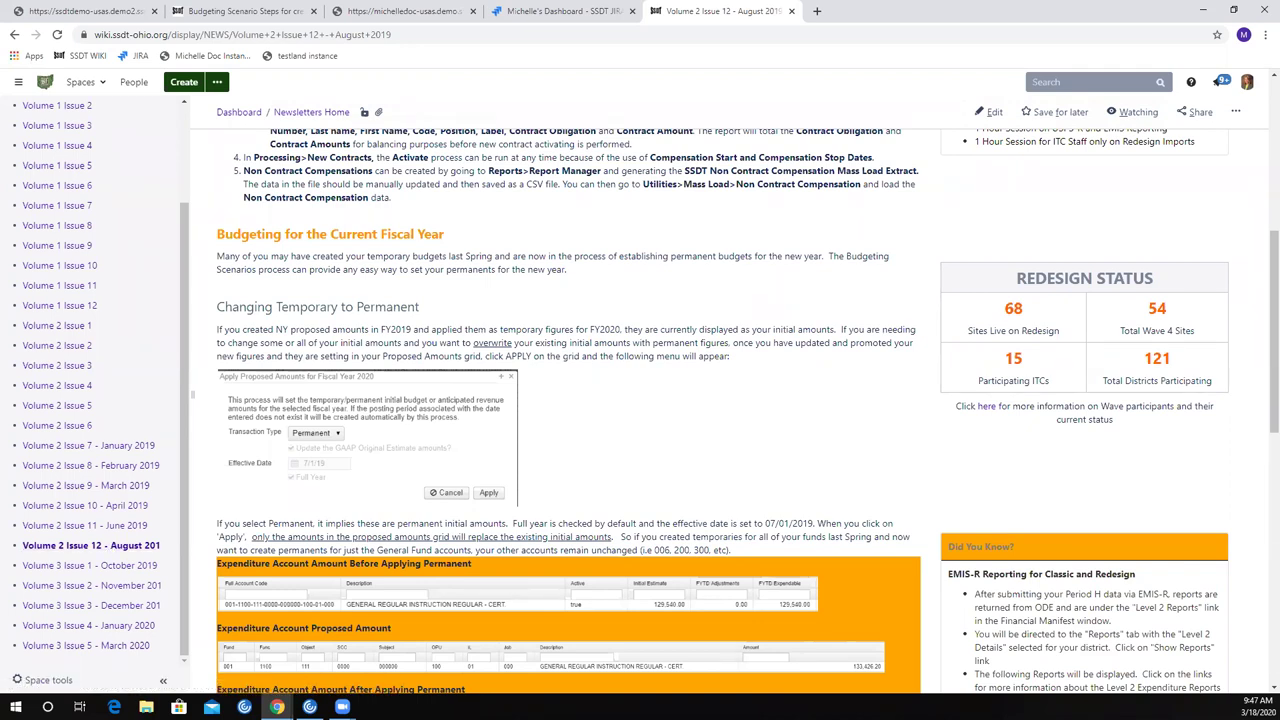
Return to the USAS Expenditure Accounts tab and show the Periodic reports and processes list
click(104, 12)
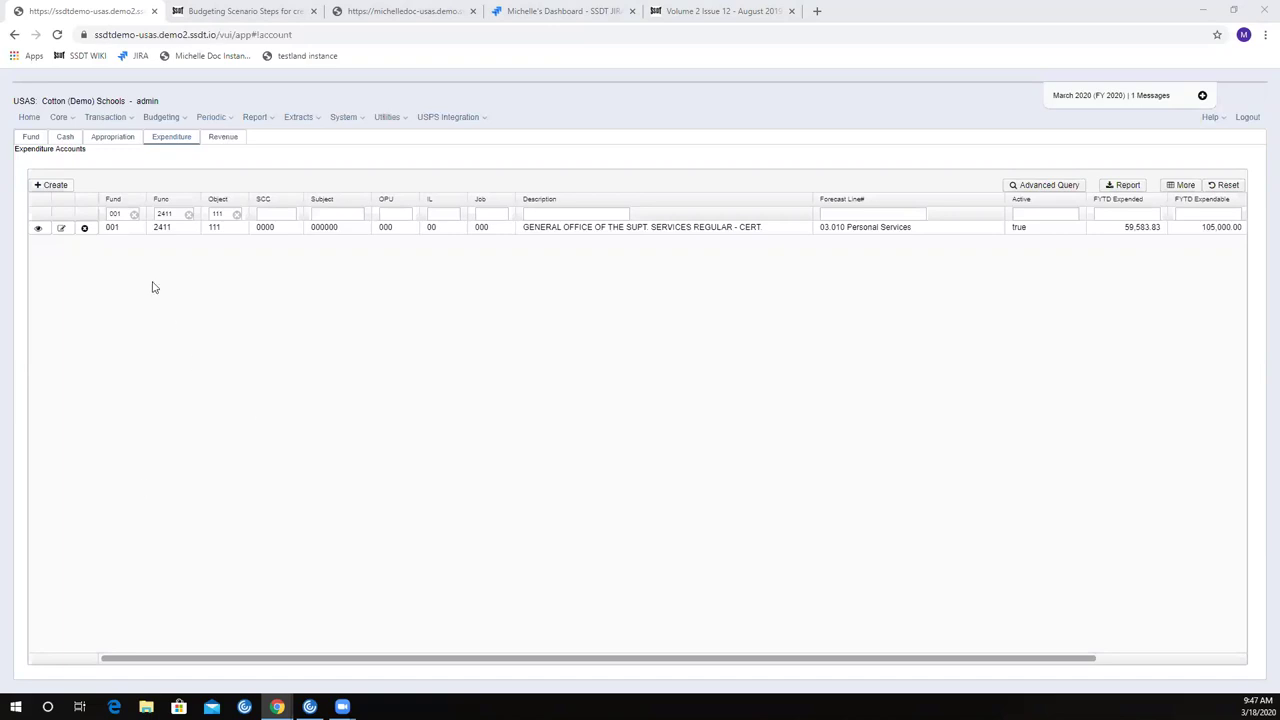
click(216, 119)
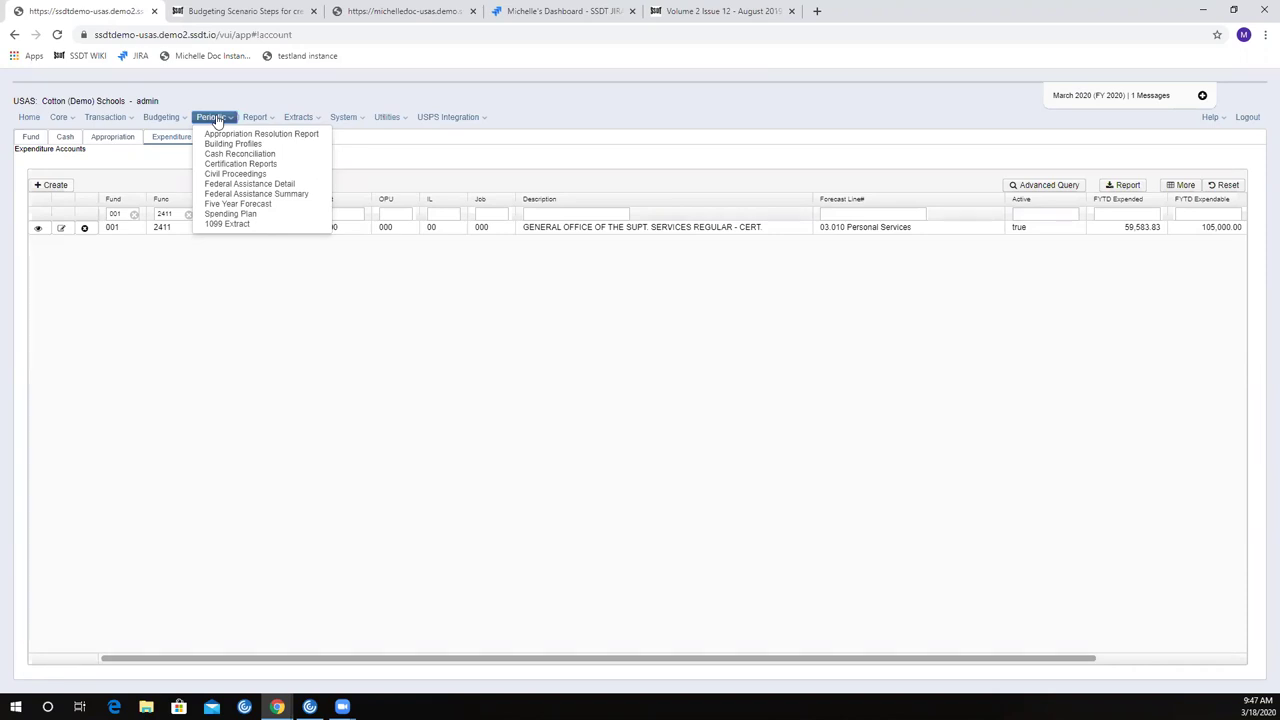
Go from the SSDT WIKI main page through the page tree to SSDT Meetings and Trainings
click(712, 12)
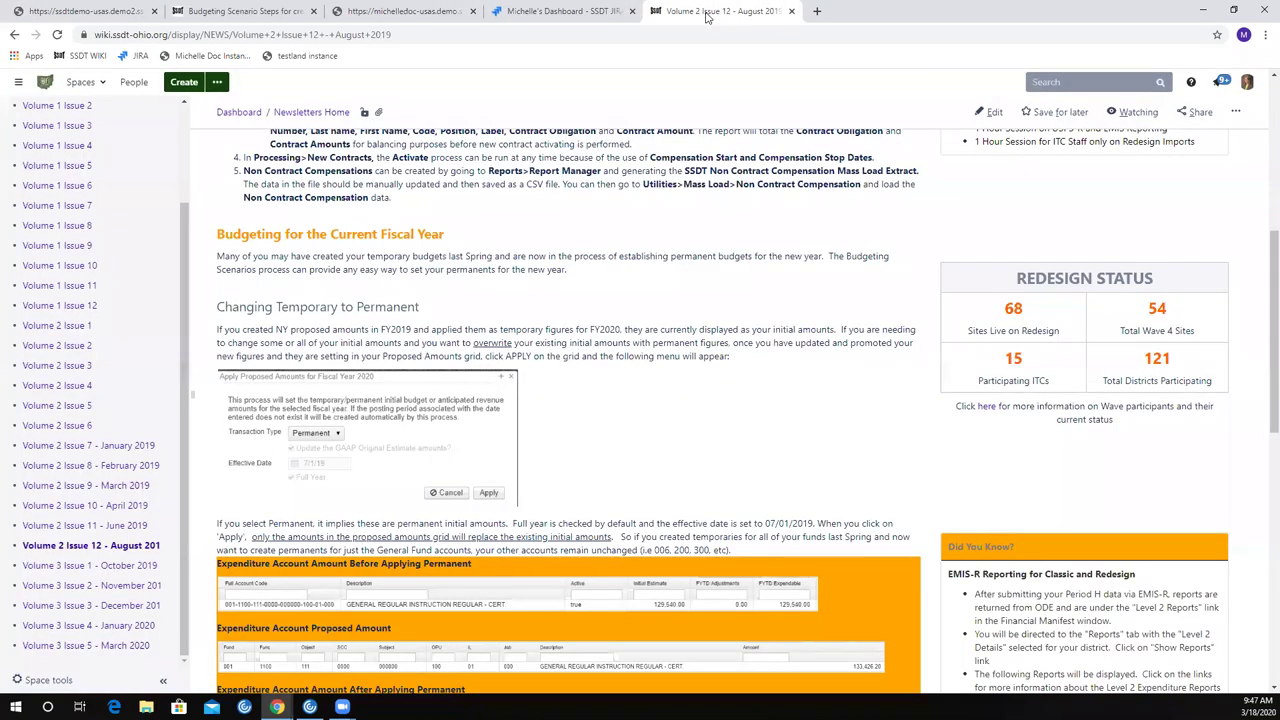
scroll(675, 203, up, 10)
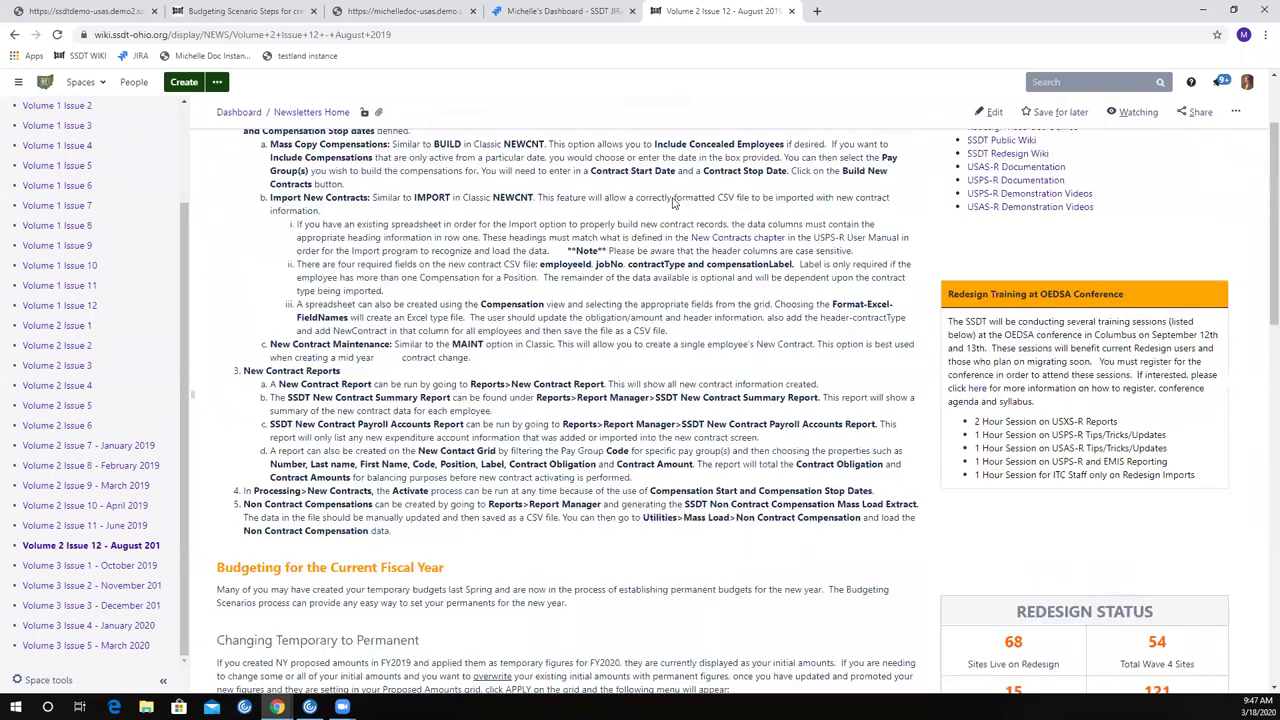
click(87, 57)
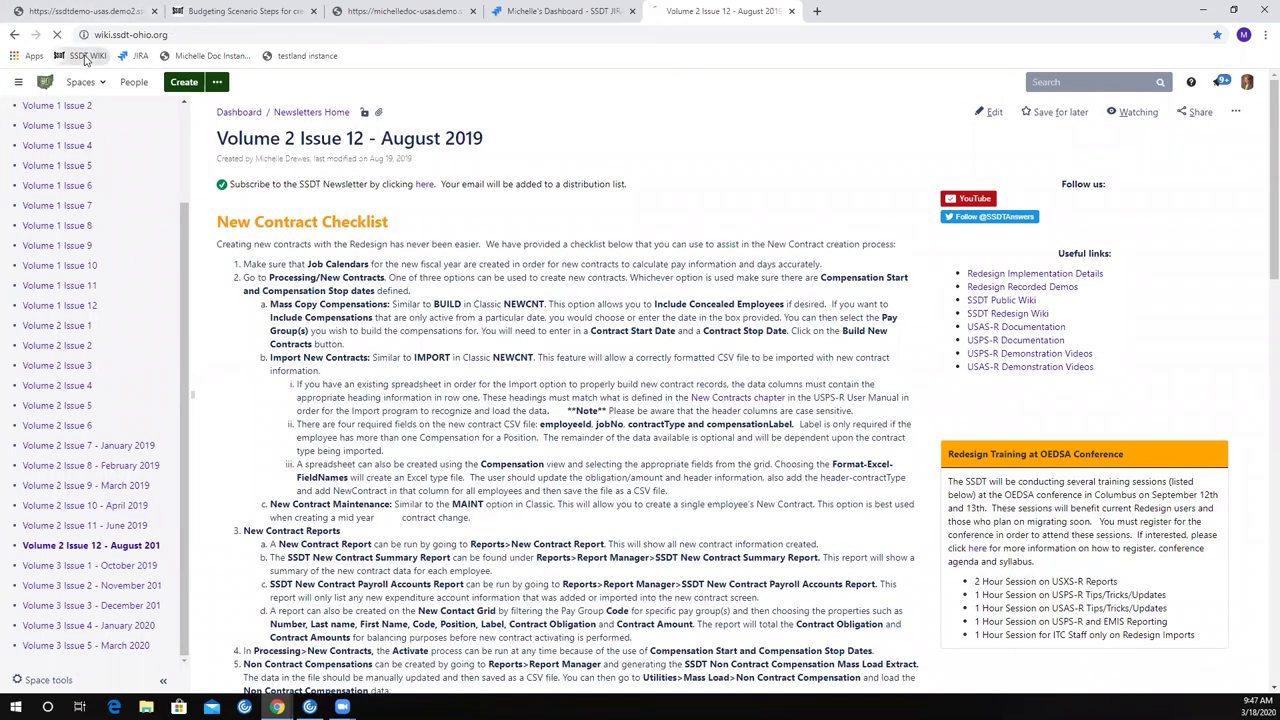
scroll(465, 467, down, 2)
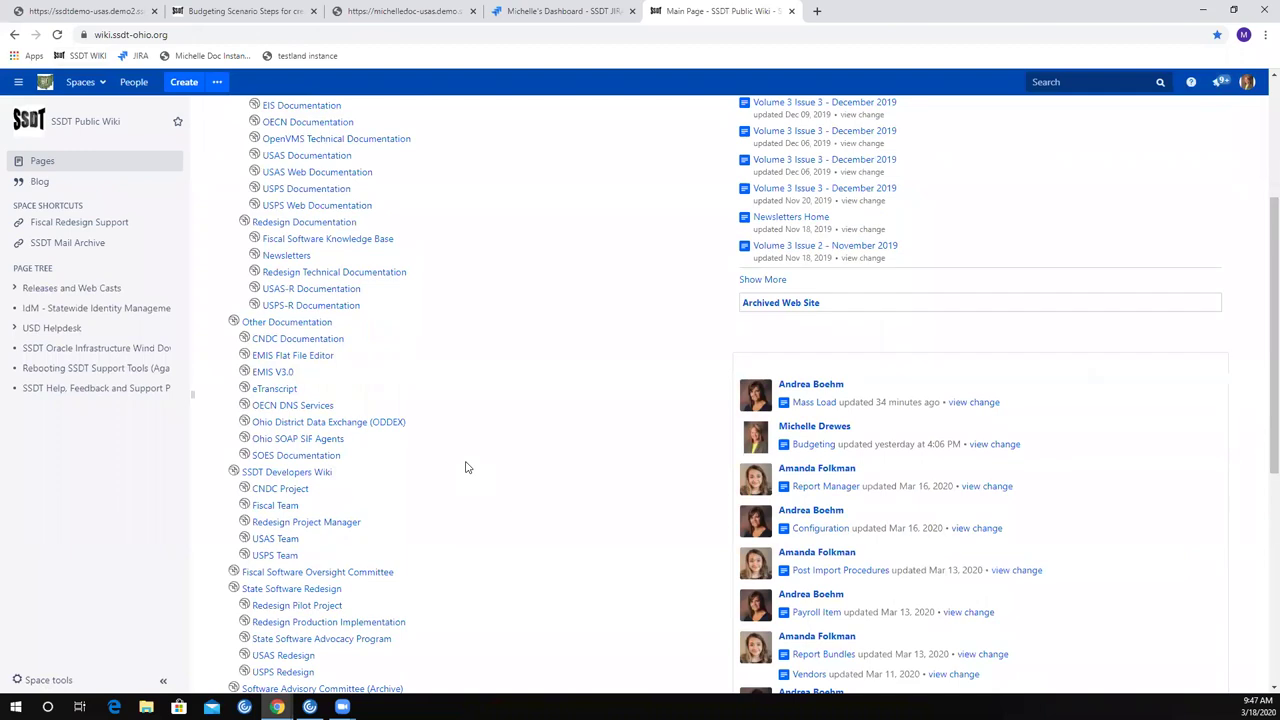
scroll(409, 574, down, 1)
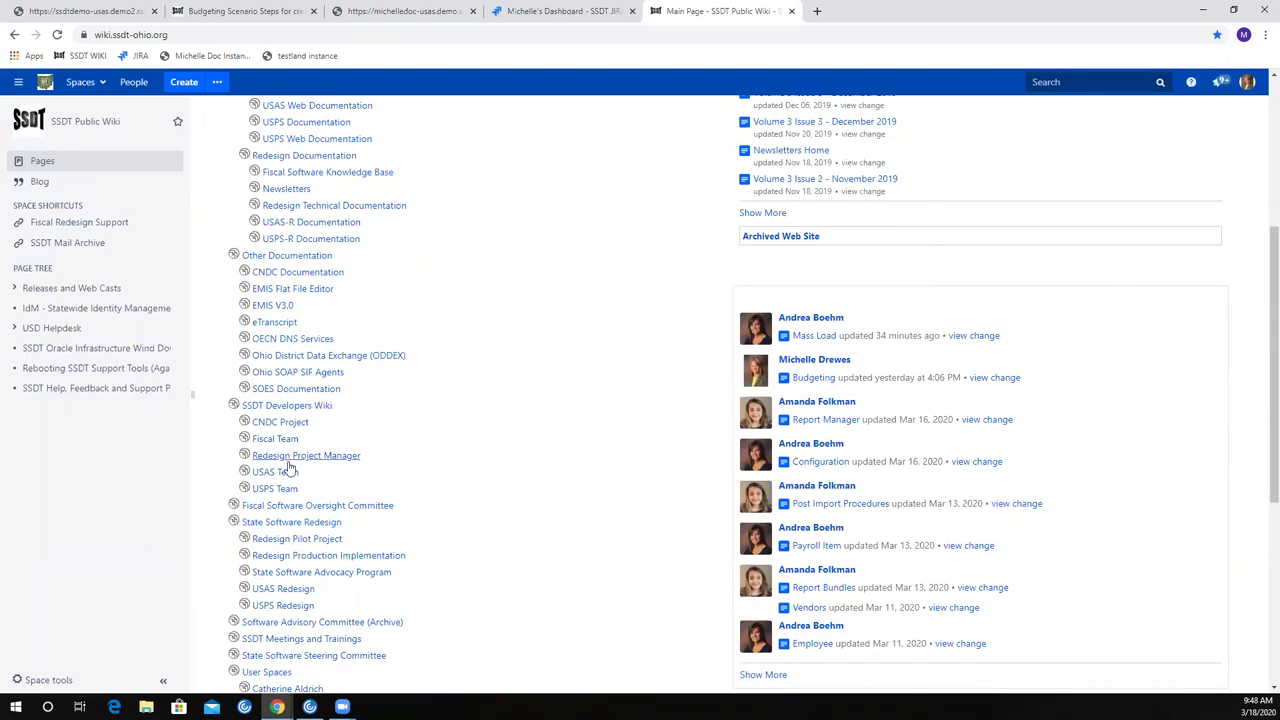
scroll(386, 523, down, 1)
click(331, 574)
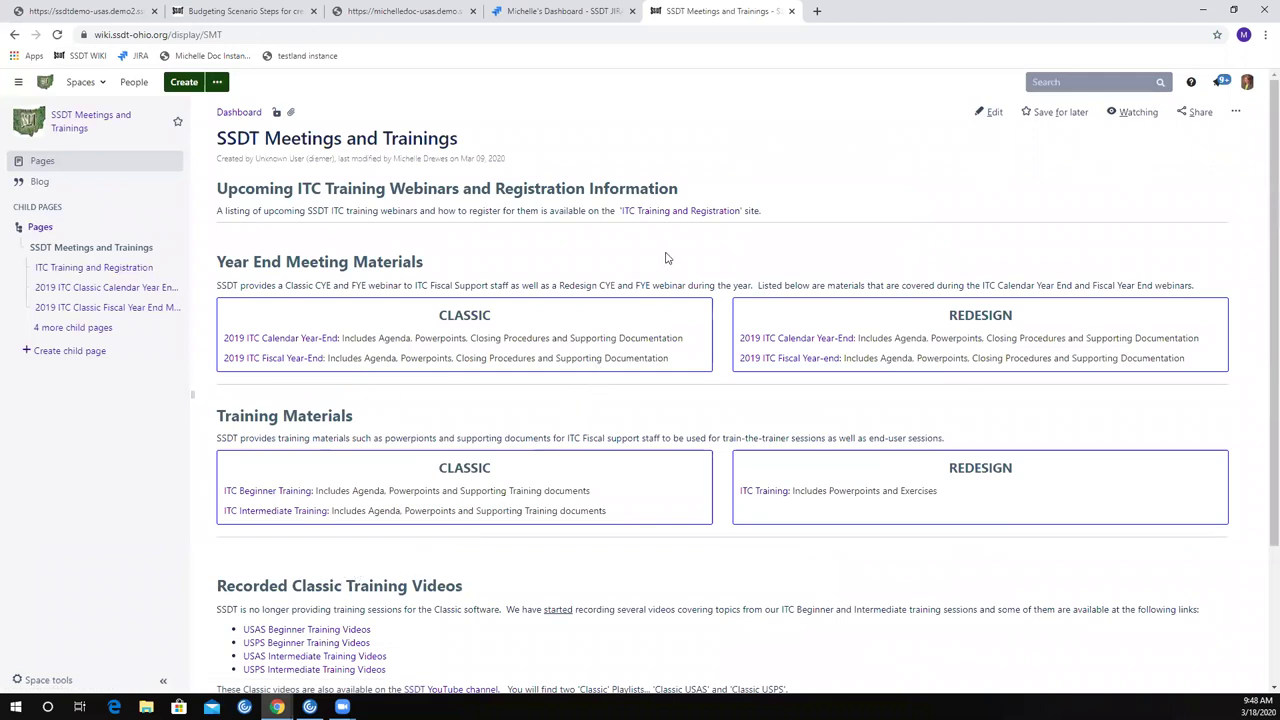
Open ITC Training and Registration and scroll its schedule to the 03 Apr 2020 FWF: Budgeting session
click(688, 214)
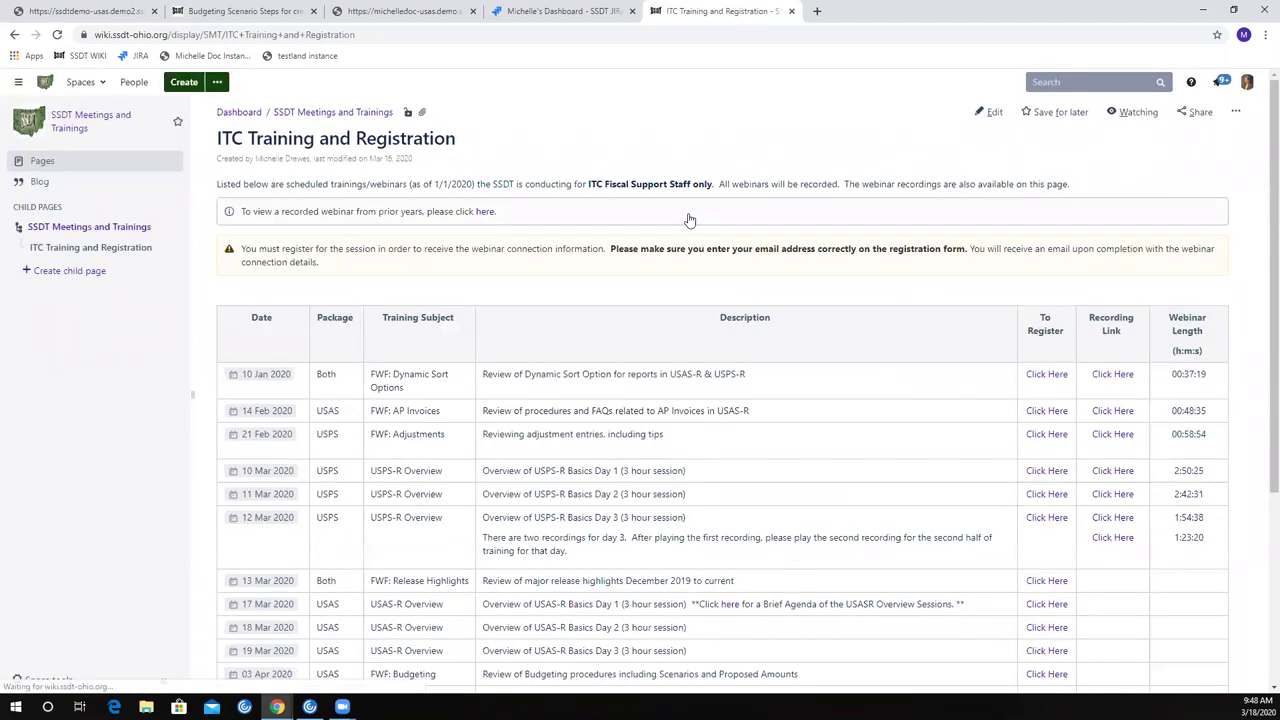
scroll(567, 353, down, 2)
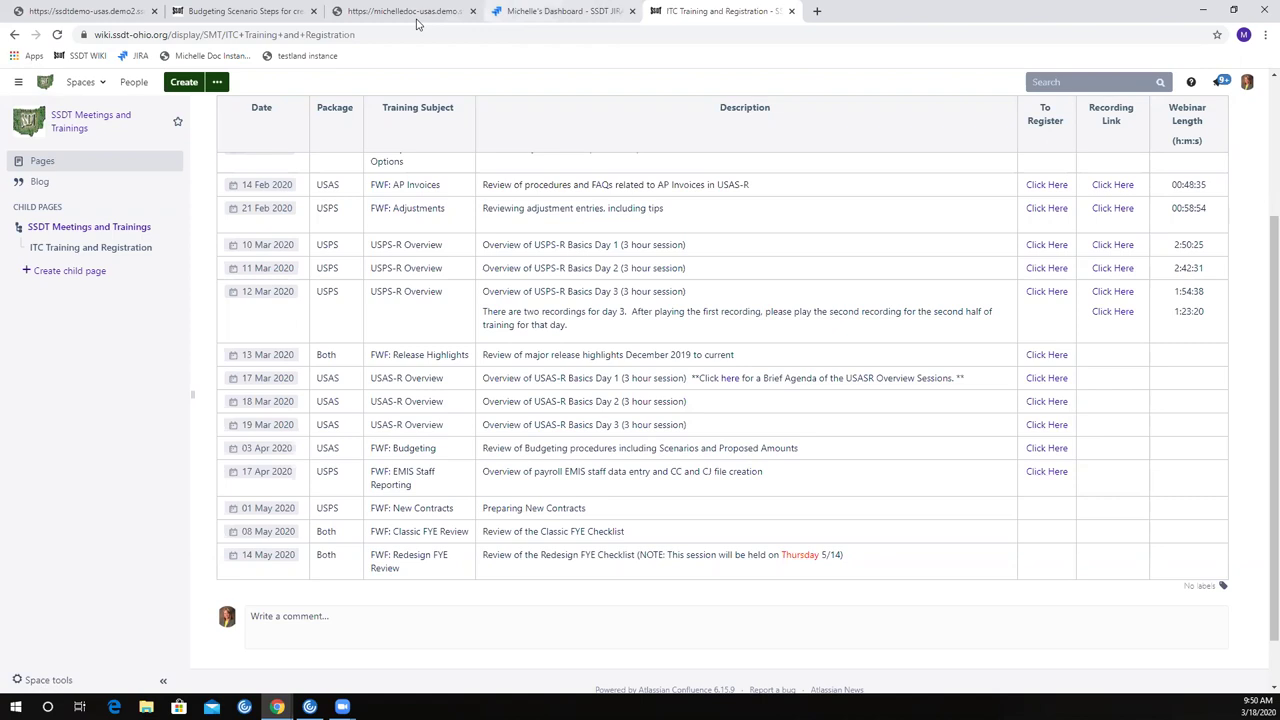
Switch back to the USAS tab showing Expenditure Accounts for fund 001, function 2411
click(118, 12)
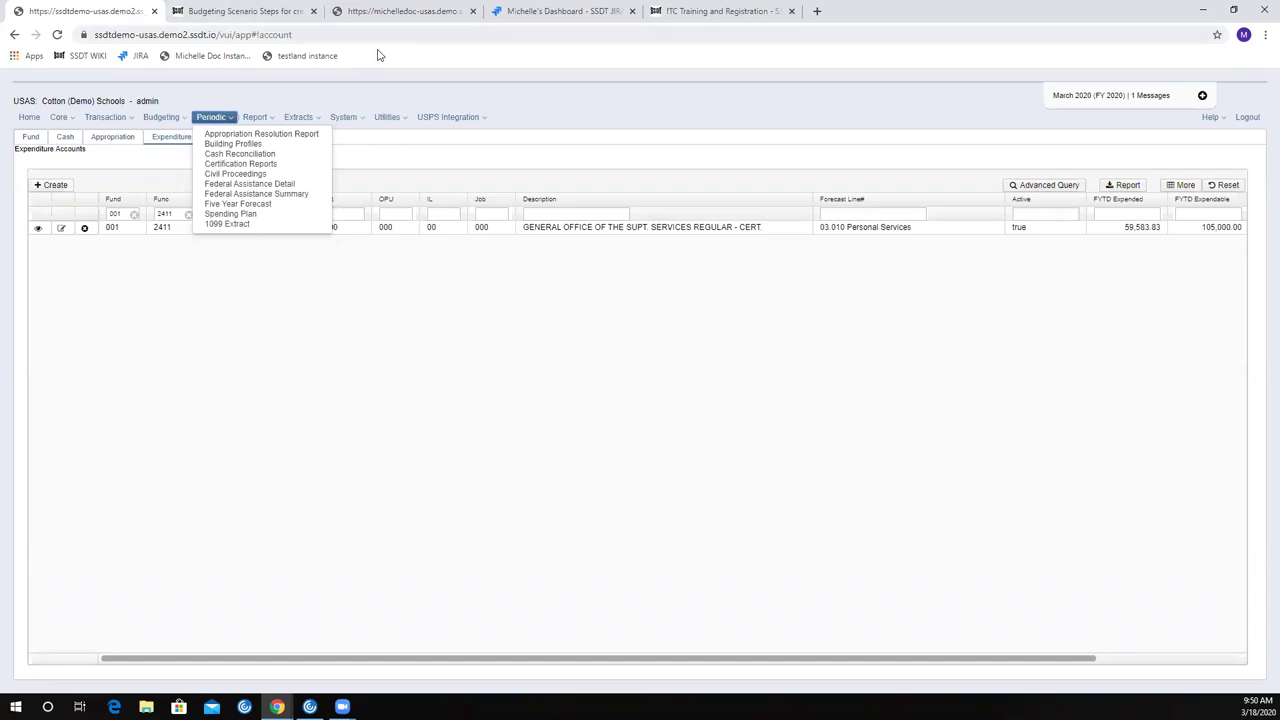
Open the Appropriation Resolution Report, keep fiscal year 2020, and review the 'Amounts to use' options
click(235, 133)
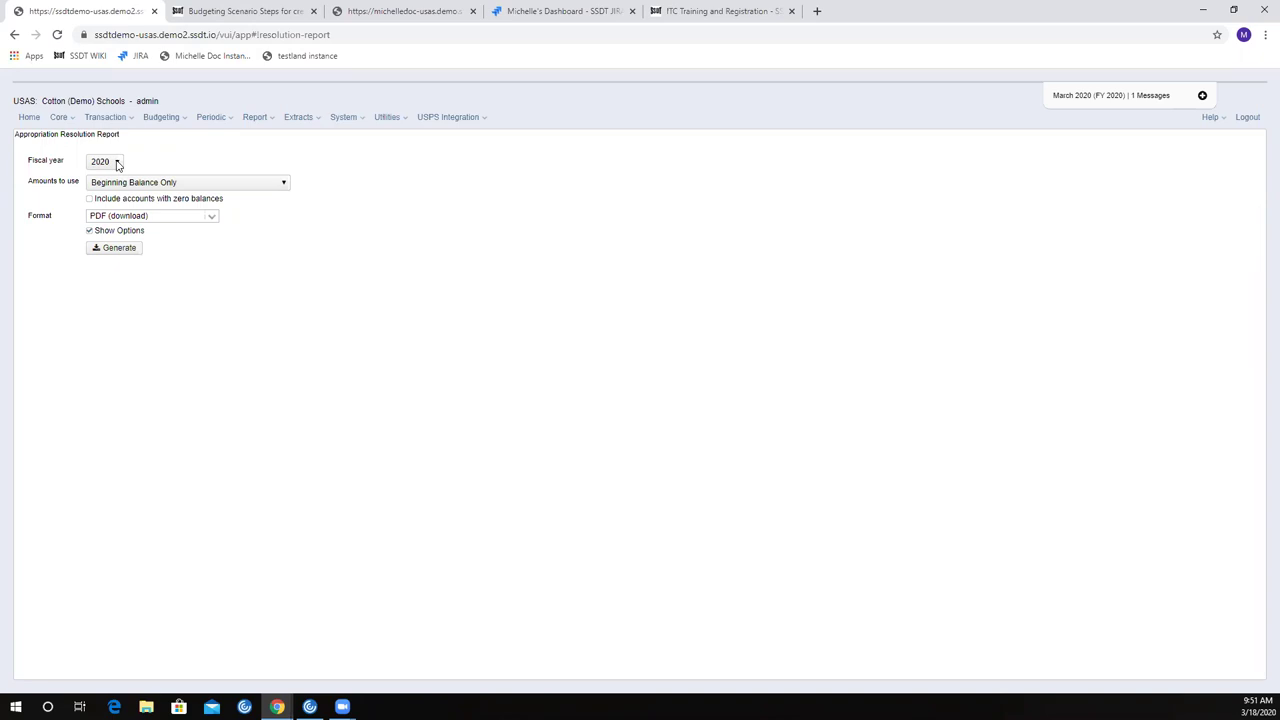
click(117, 165)
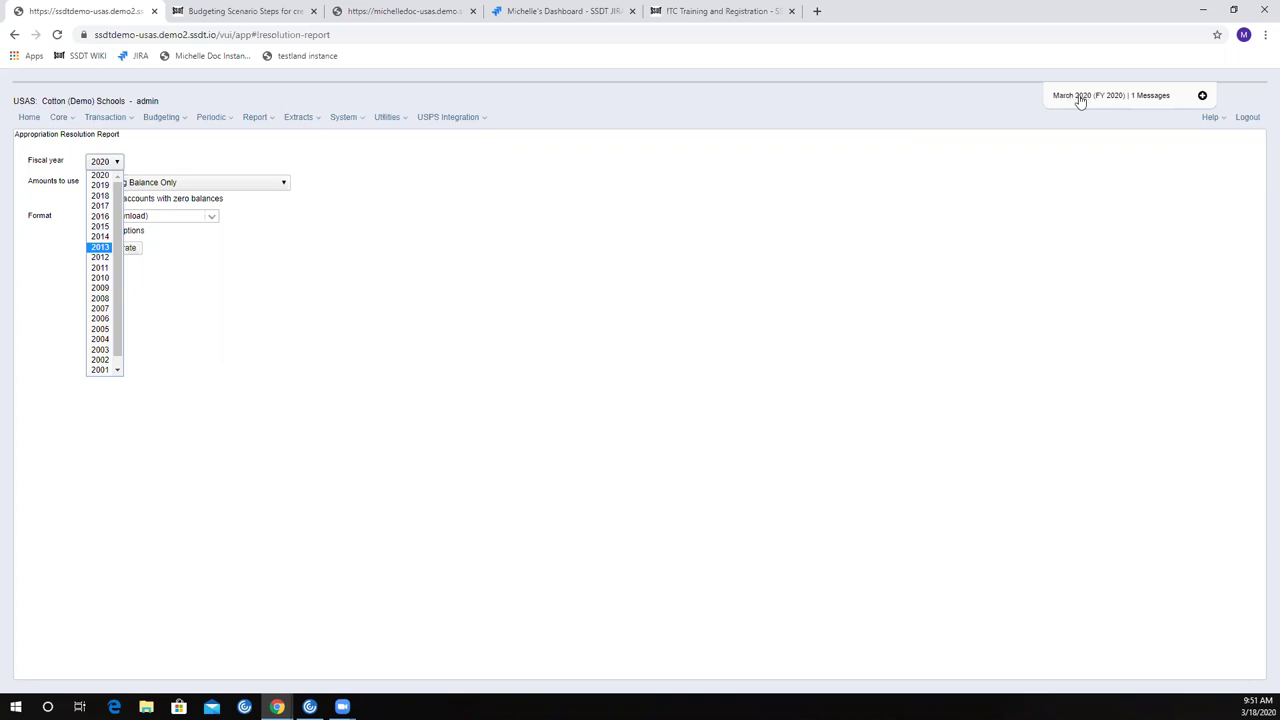
click(442, 272)
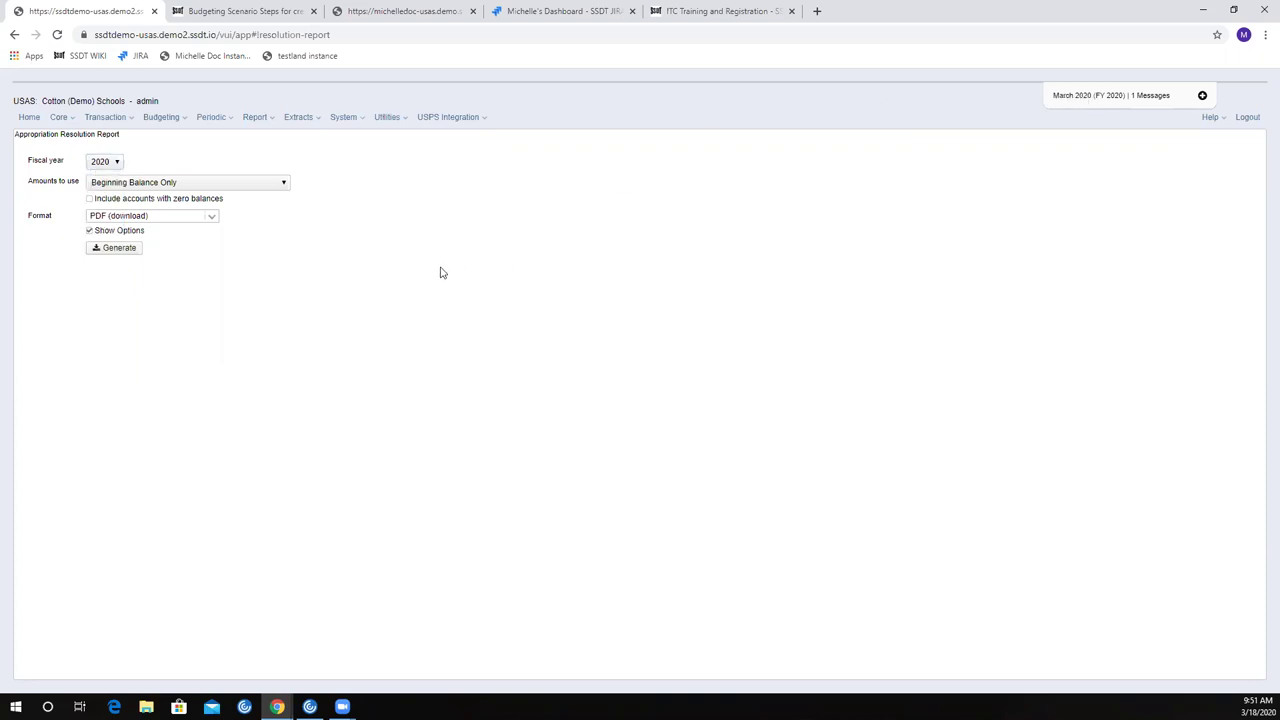
click(284, 185)
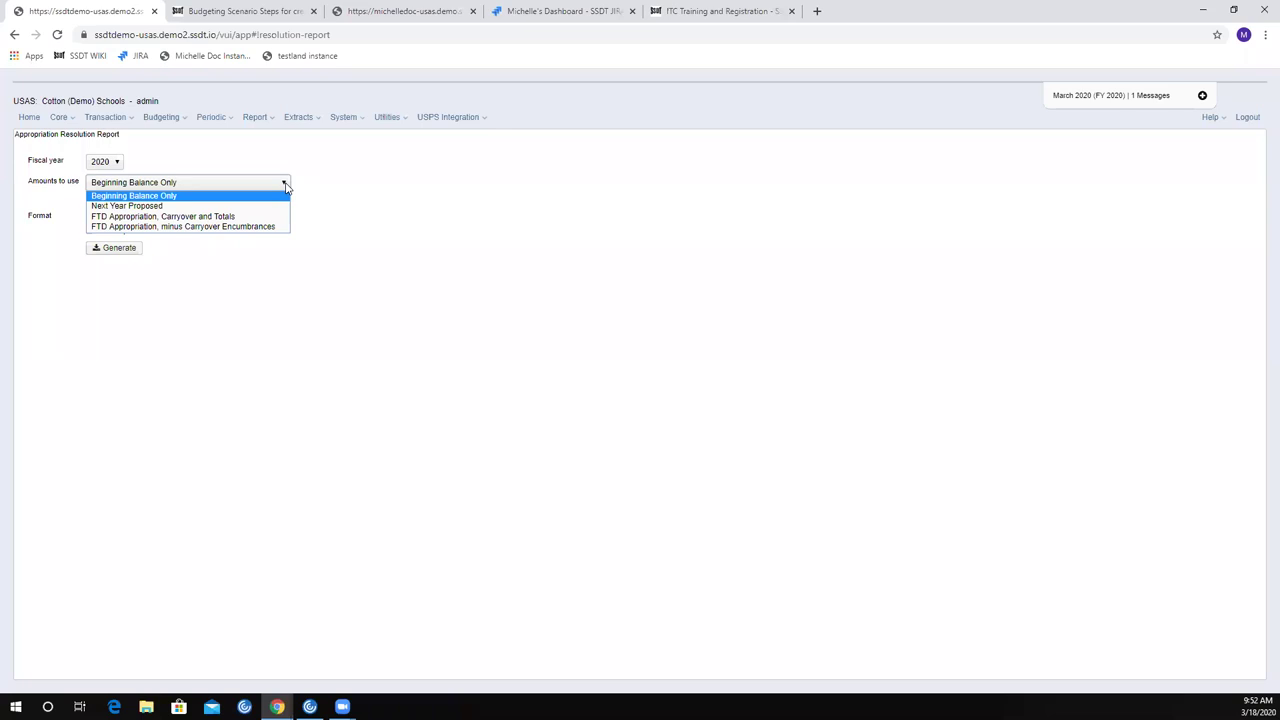
click(64, 120)
From Core > Accounts, view fund 001 GENERAL and put its record into Edit mode
click(73, 134)
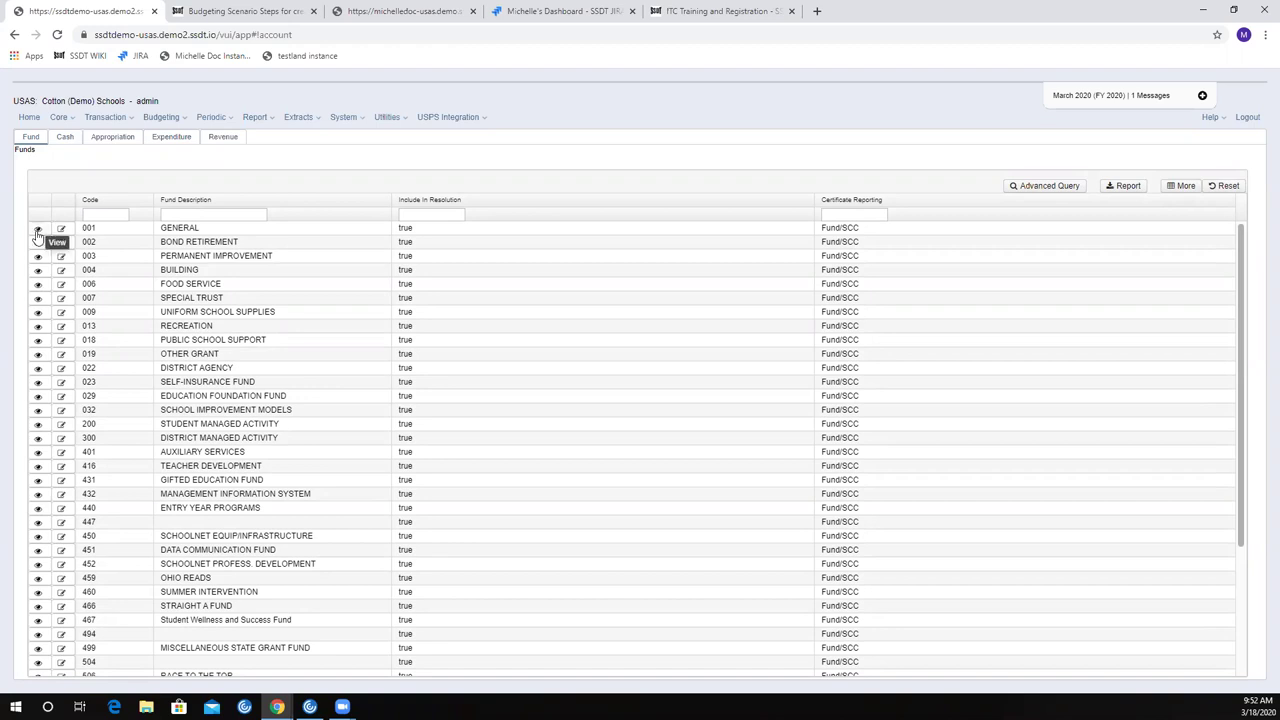
click(38, 229)
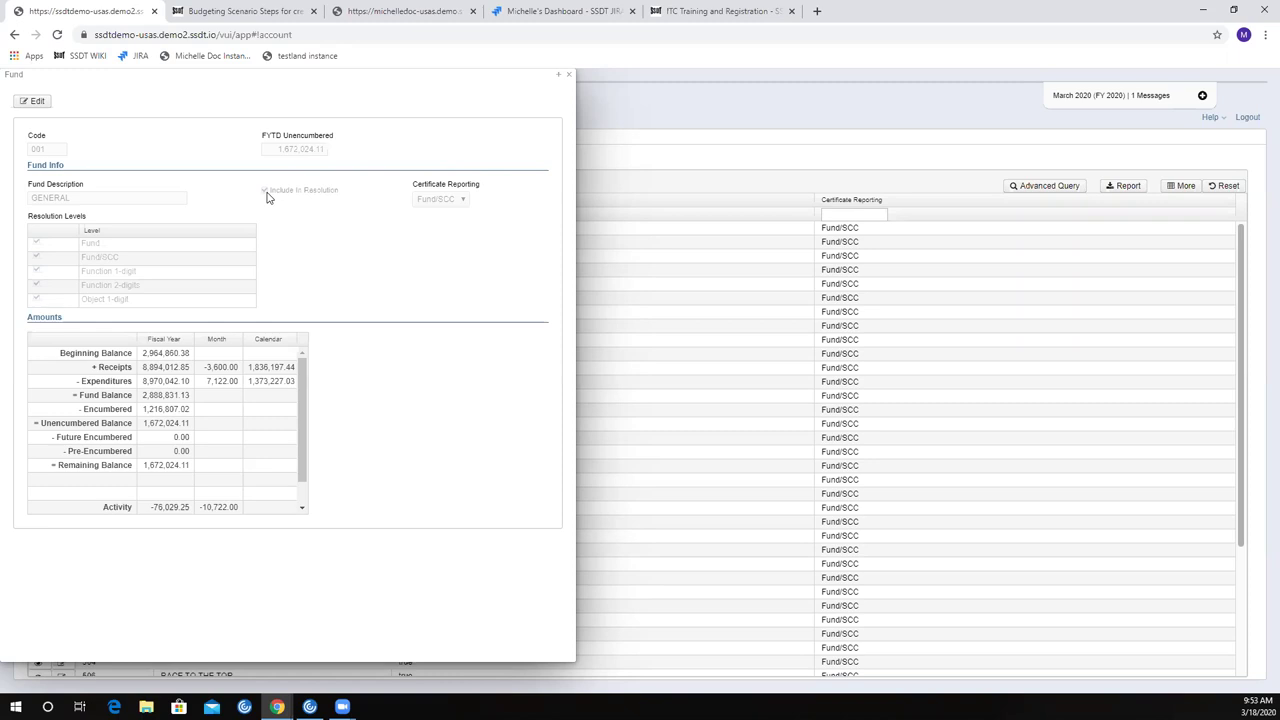
click(34, 101)
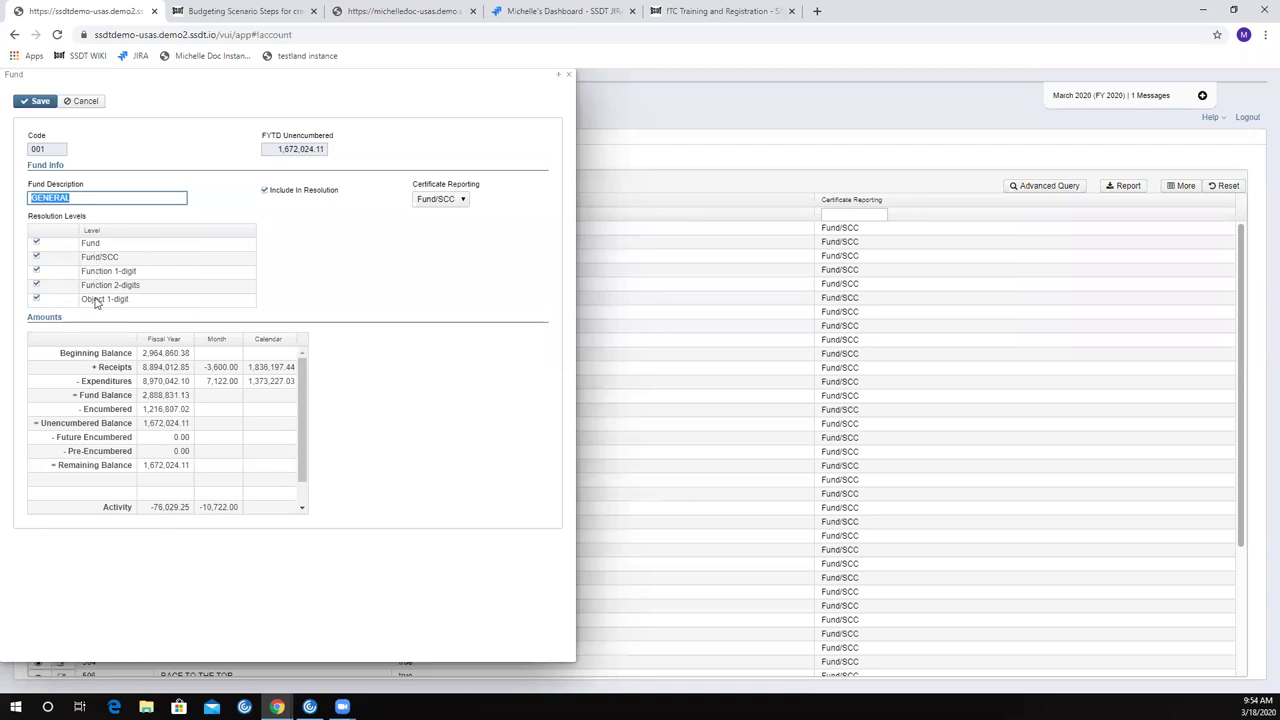
Uncheck, then re-check, the Function 2-digits, Function 1-digit and Fund/SCC resolution levels
click(37, 285)
click(37, 271)
click(36, 256)
click(36, 257)
click(36, 271)
click(36, 285)
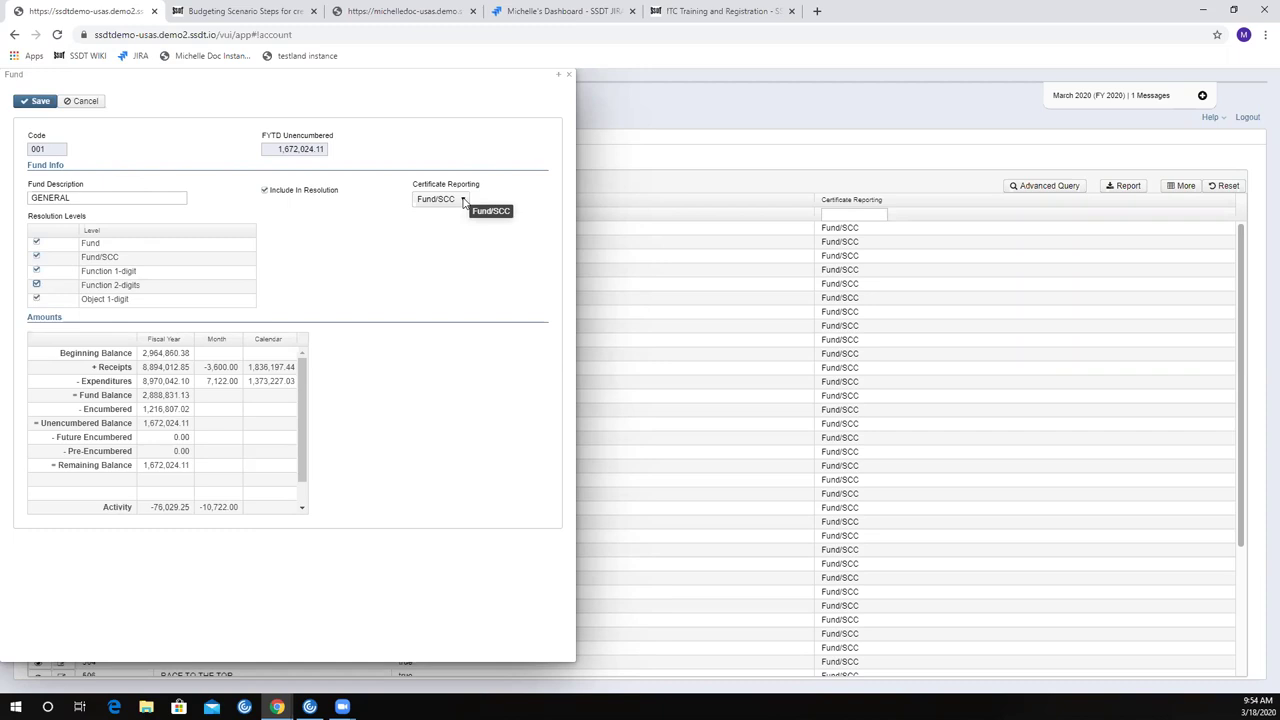
Keep Fund/SCC as the certificate reporting level, cancel the edit, and close fund 001
click(463, 200)
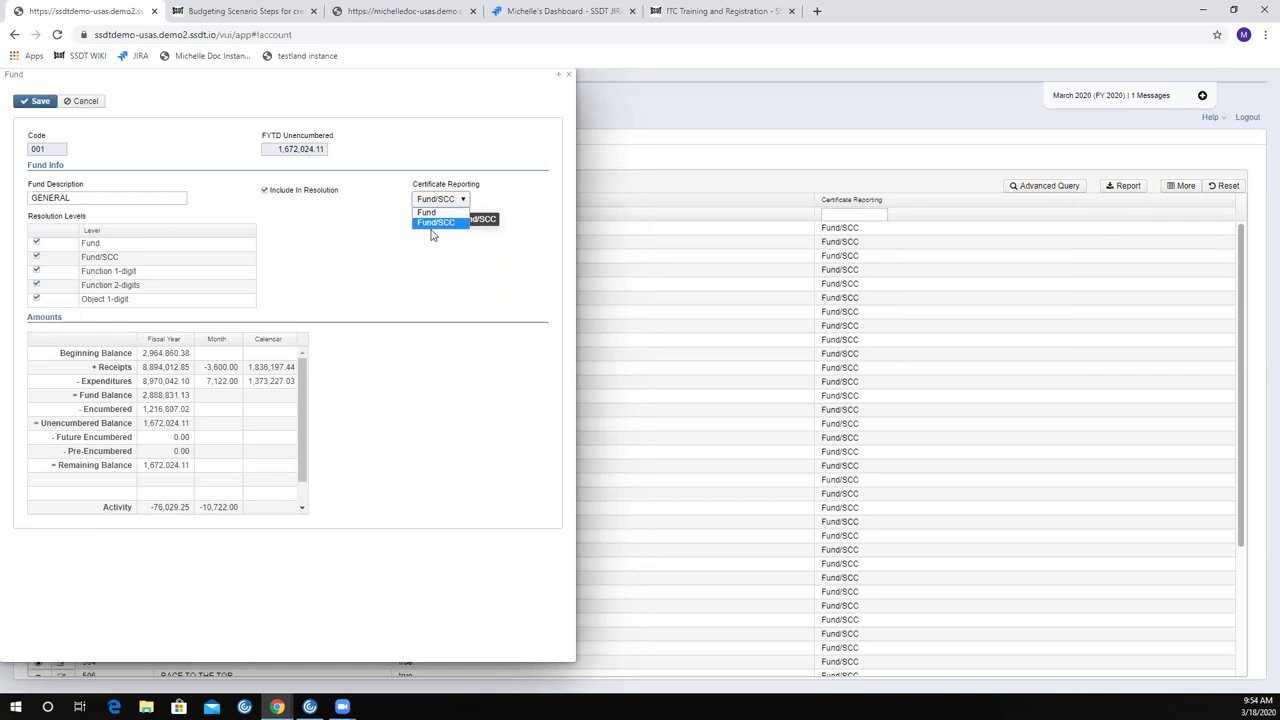
click(350, 231)
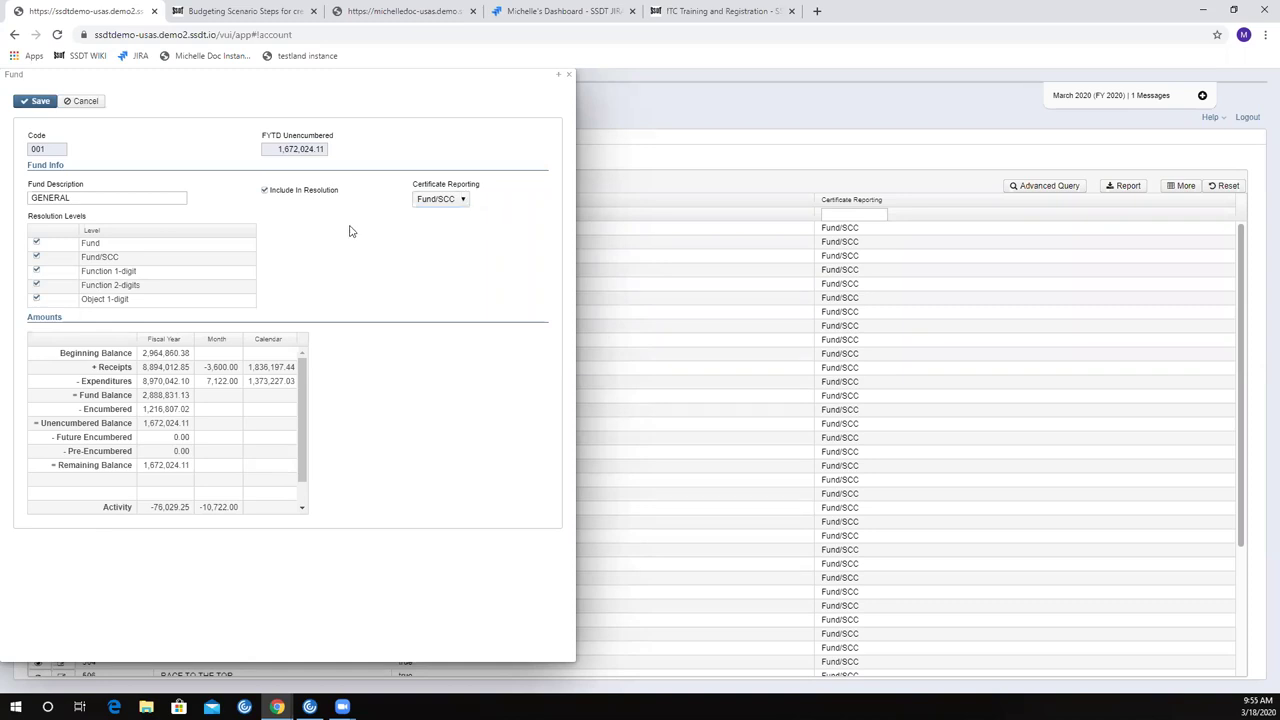
click(96, 104)
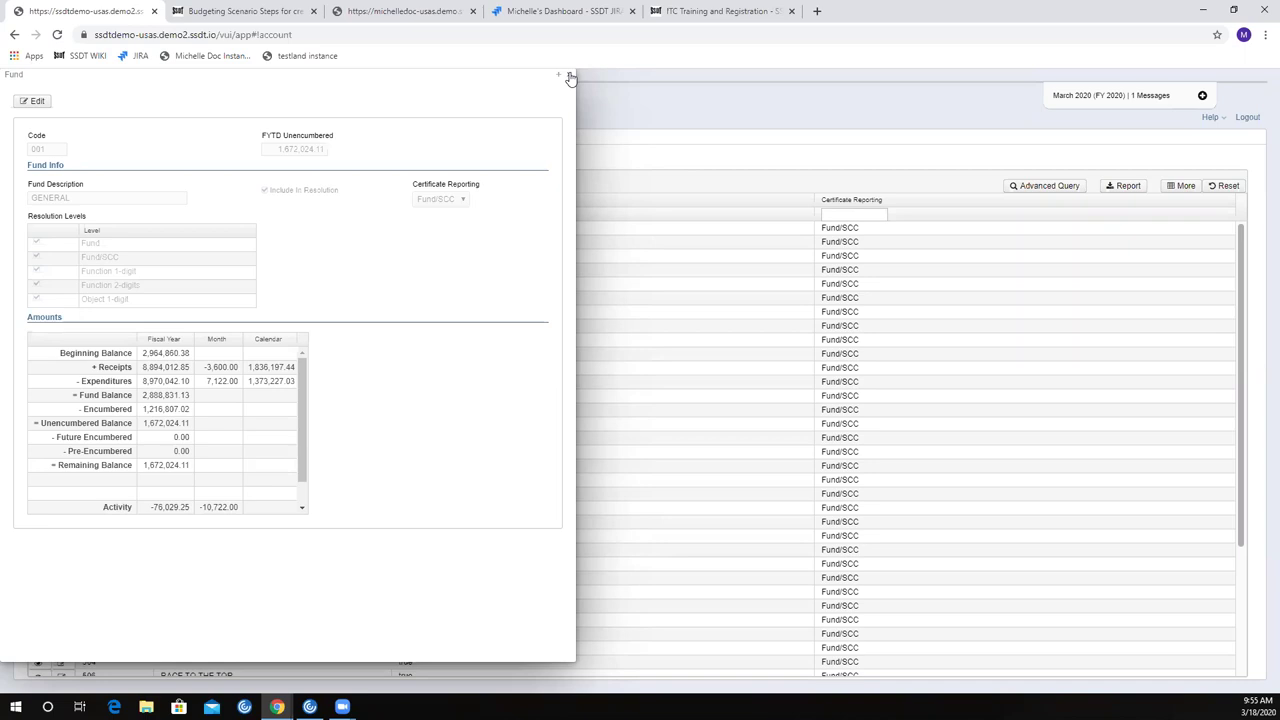
click(570, 77)
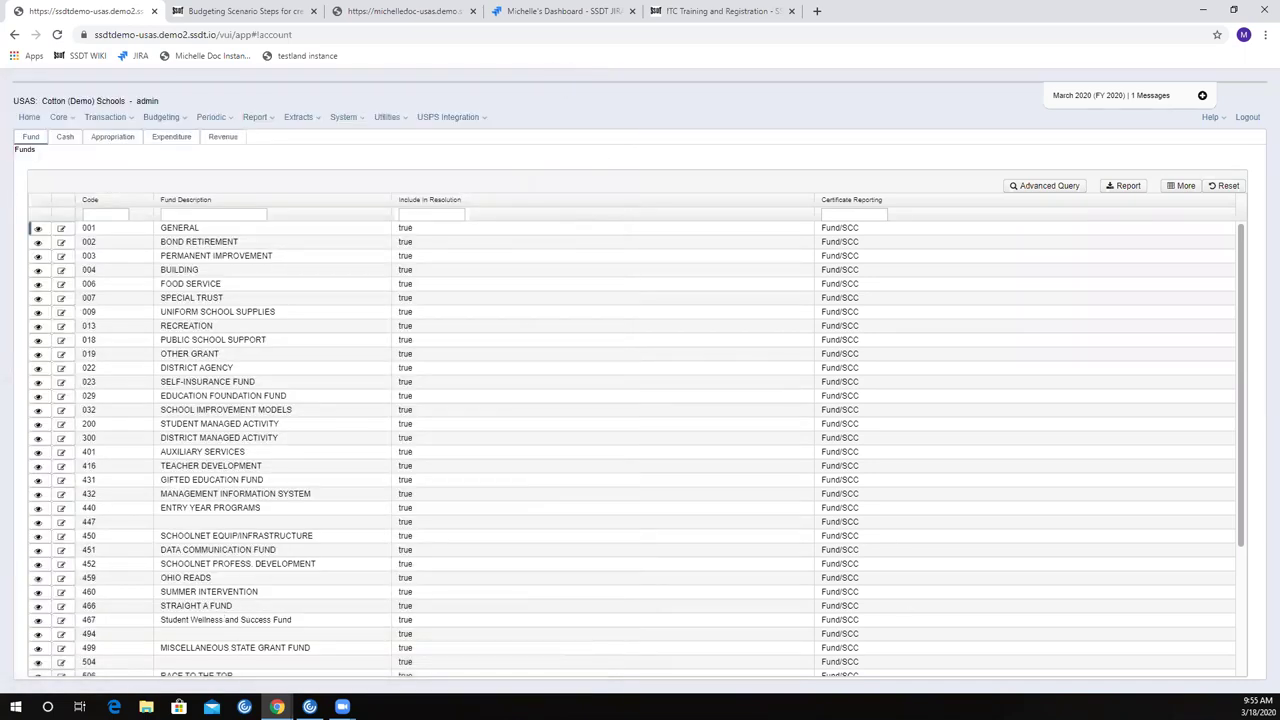
Locate AppropriationResolution.pdf in File Explorer's Downloads and open it
click(146, 707)
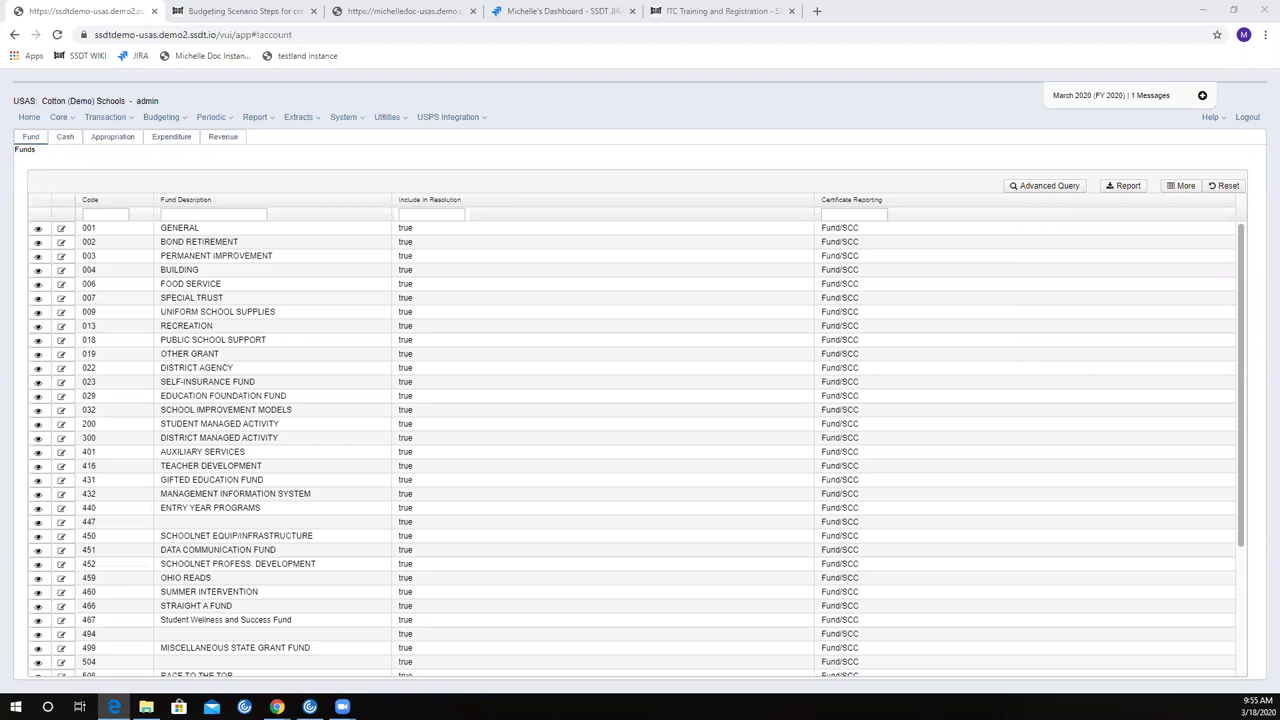
key(alt+Tab)
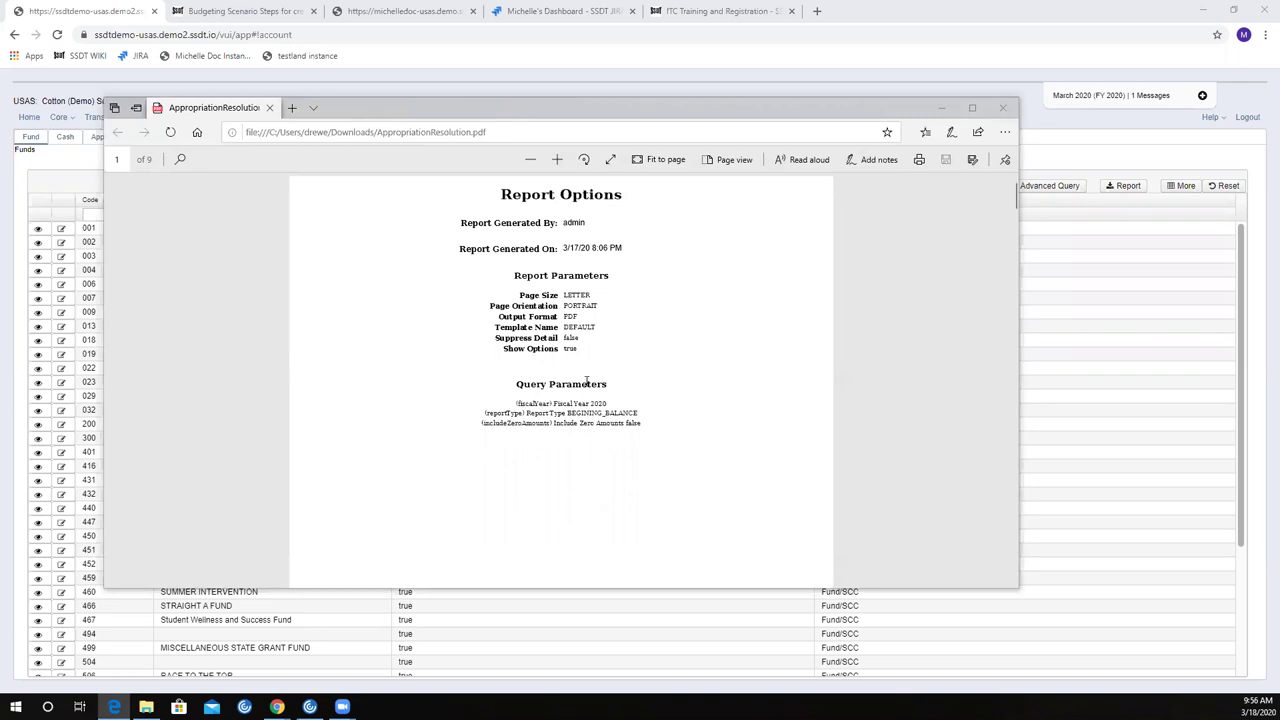
Dismiss Edge's default-browser bar and decline the offer to import favourites
scroll(655, 400, down, 3)
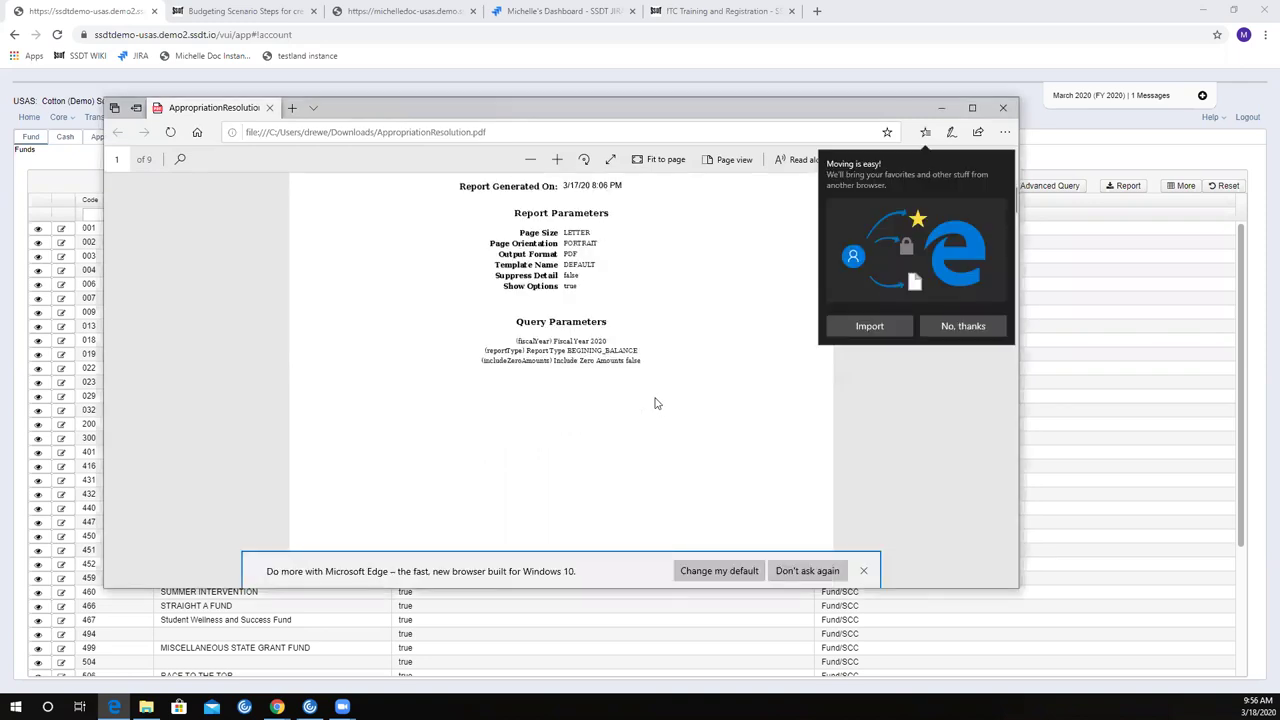
click(865, 571)
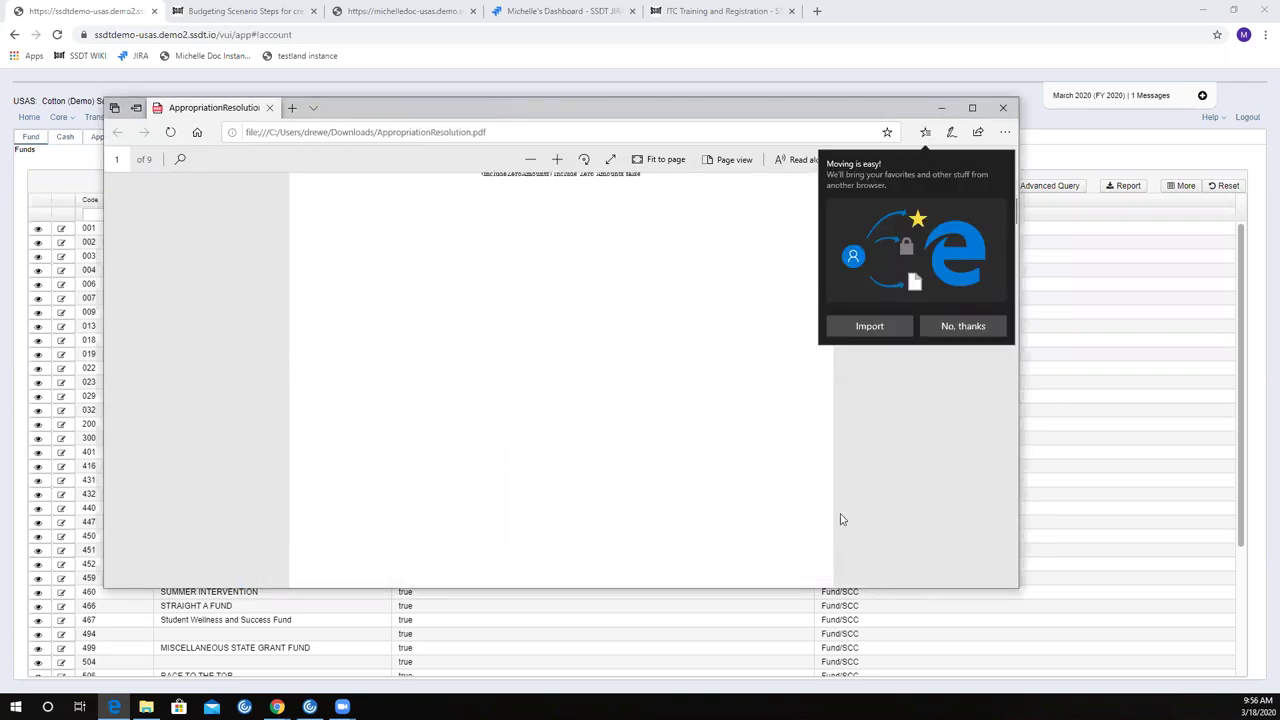
click(977, 327)
Scroll the PDF to page 2, showing 001 GENERAL's $16,406,504.00 beginning balance
scroll(670, 480, down, 3)
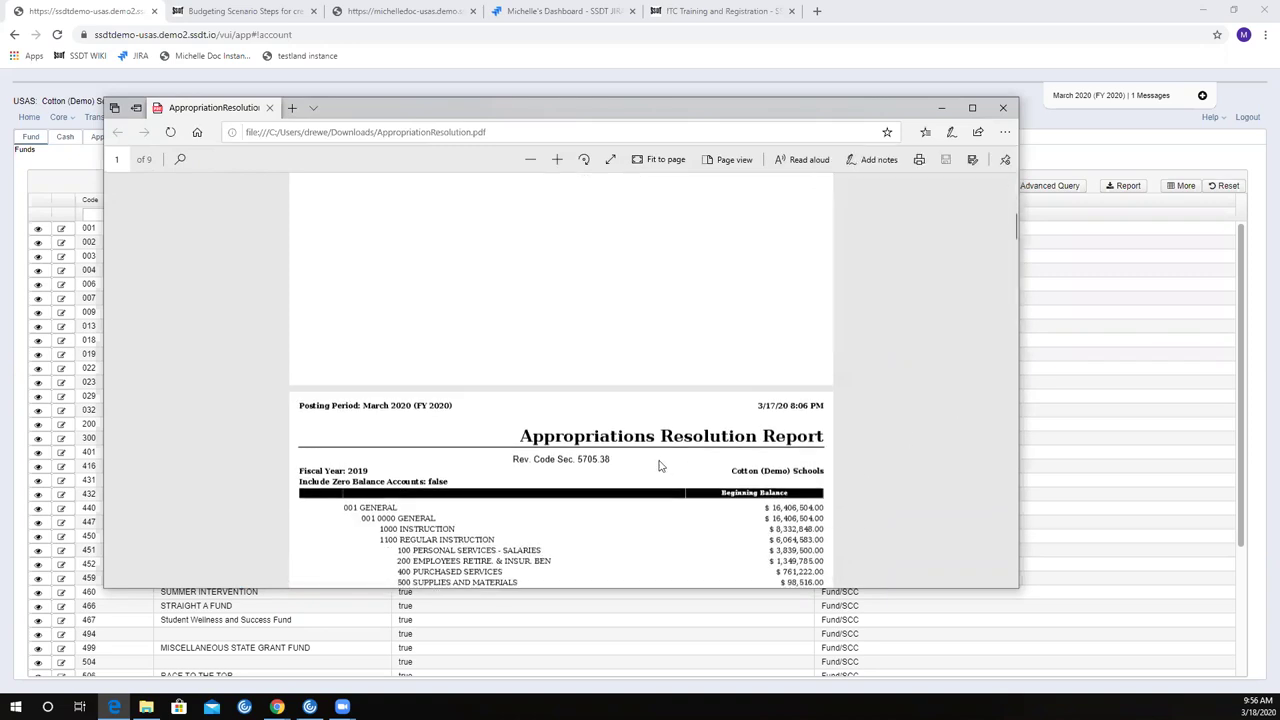
scroll(659, 465, down, 2)
scroll(659, 465, up, 6)
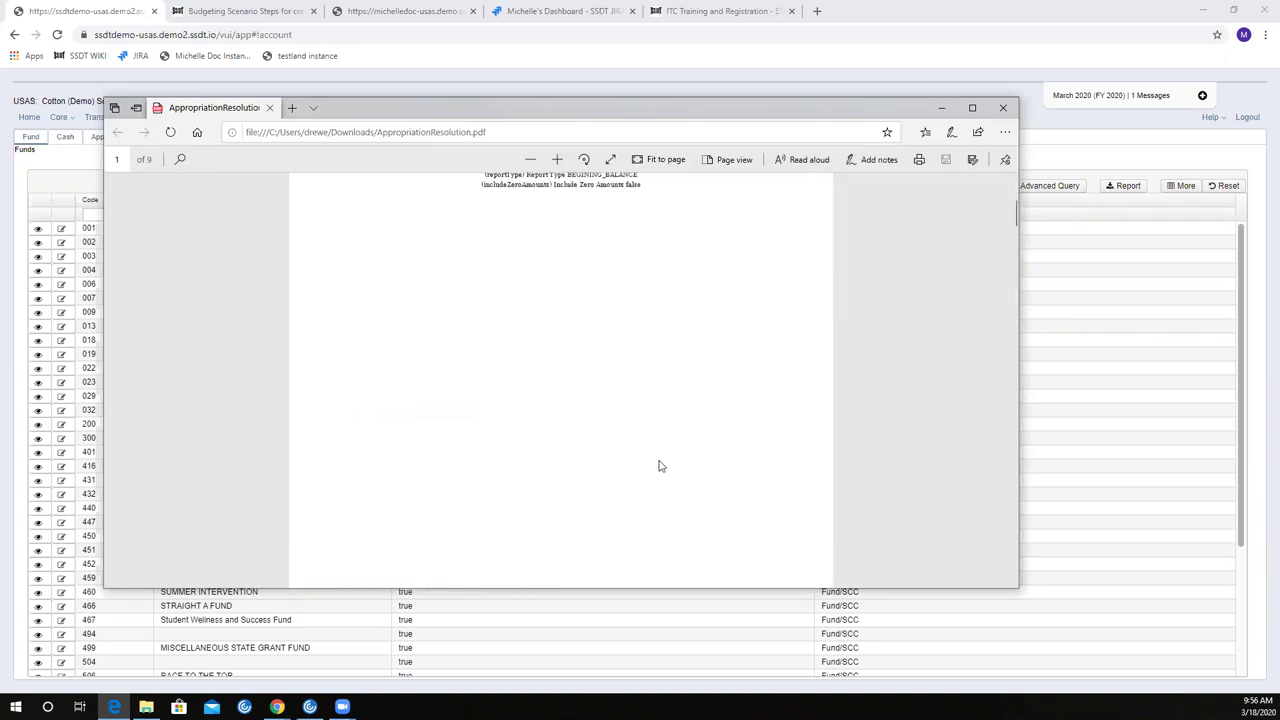
scroll(633, 320, down, 5)
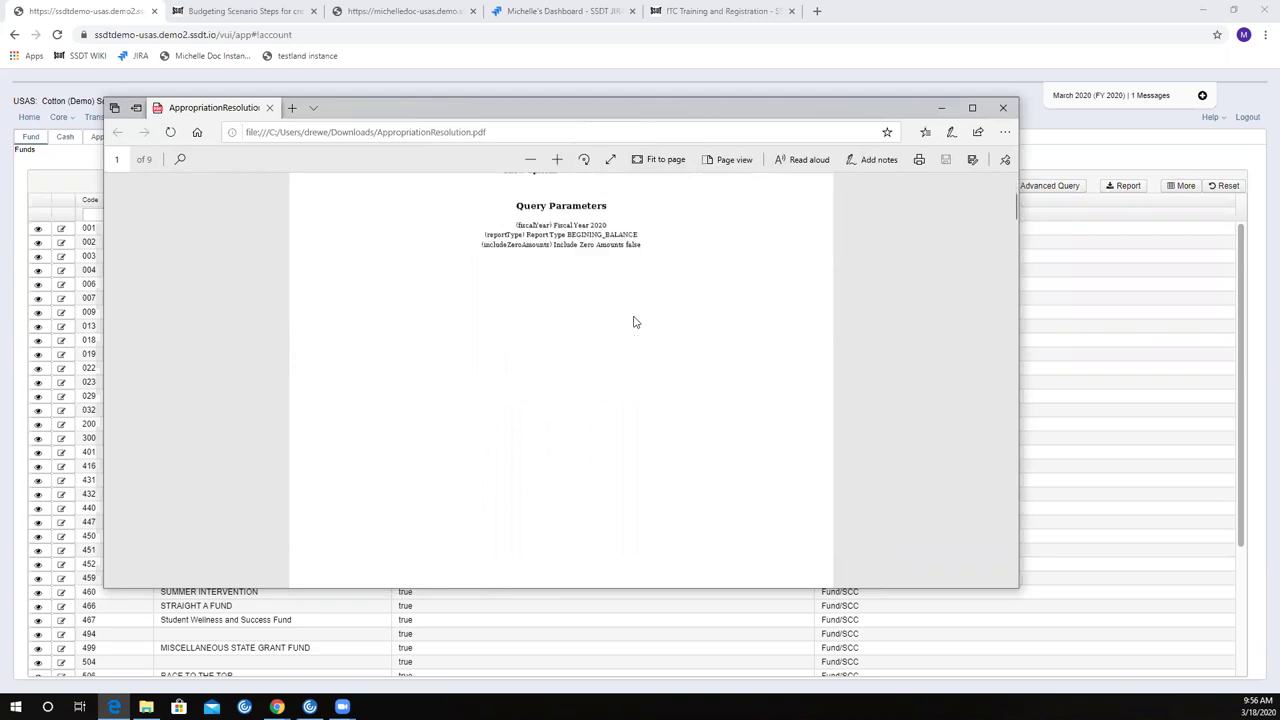
scroll(633, 322, up, 5)
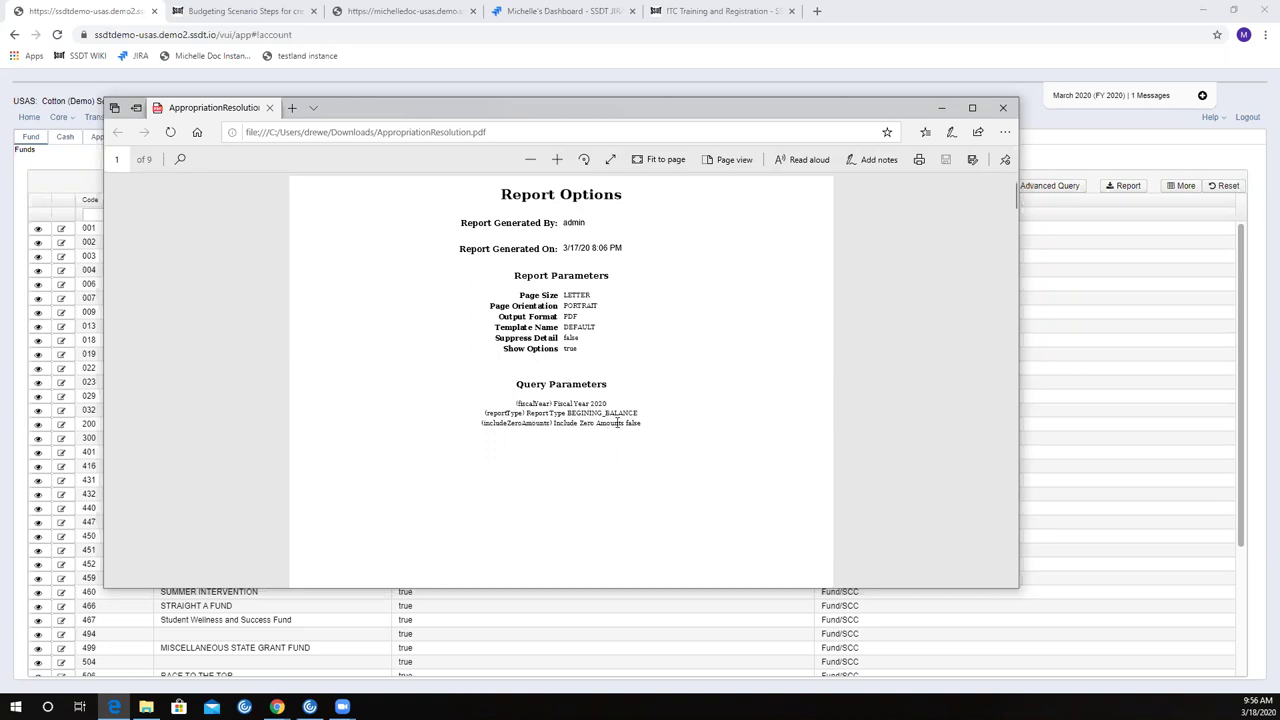
scroll(638, 423, down, 8)
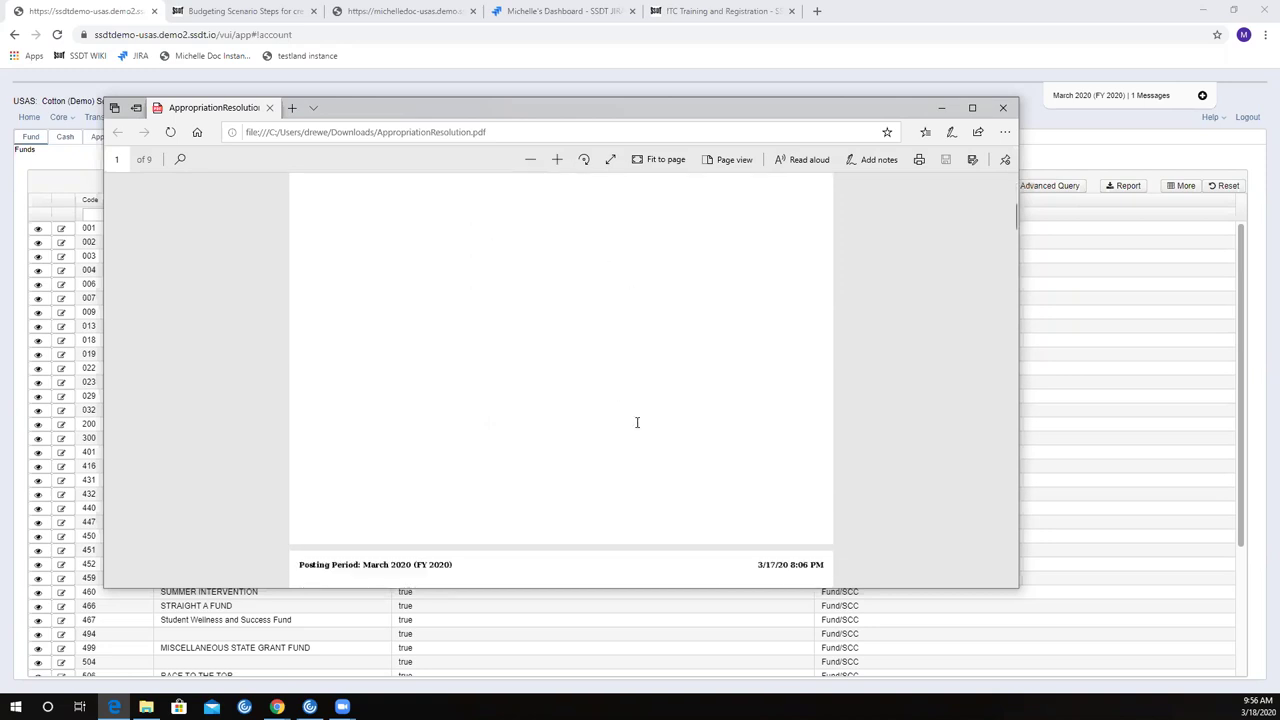
scroll(637, 428, down, 1)
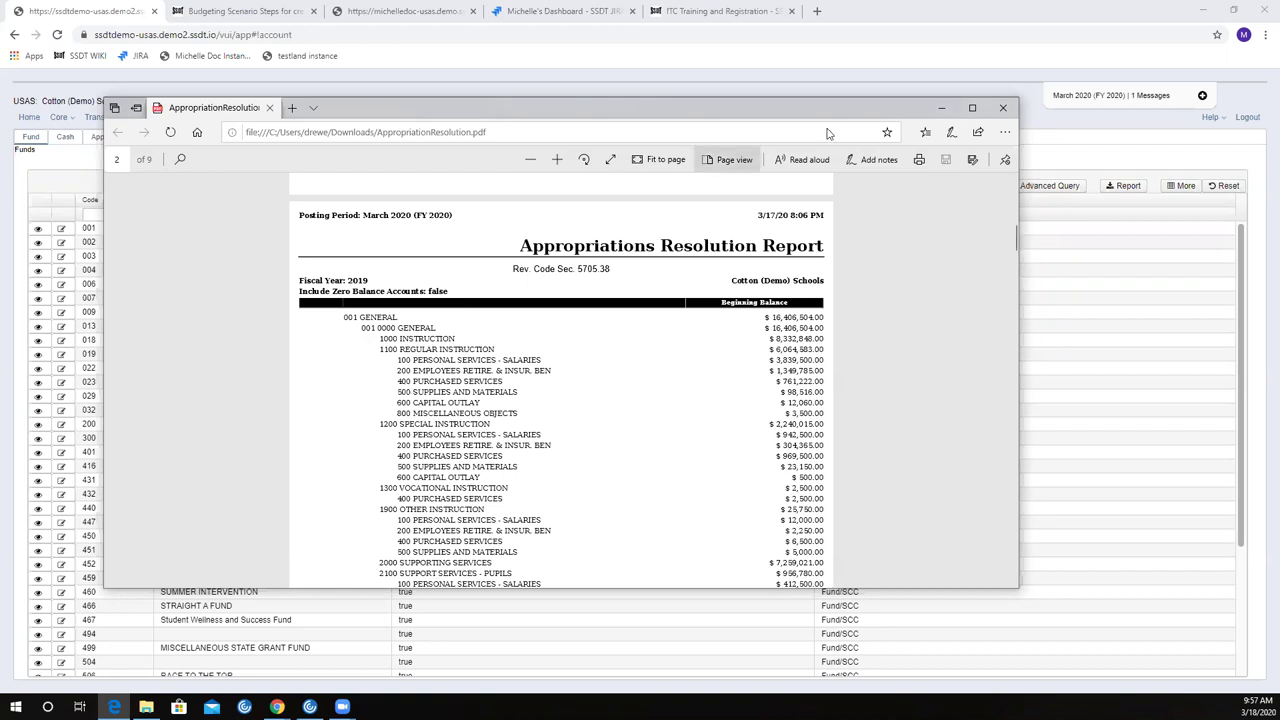
Minimize the PDF viewer and go to Periodic > Certification Reports in USAS-R
click(941, 107)
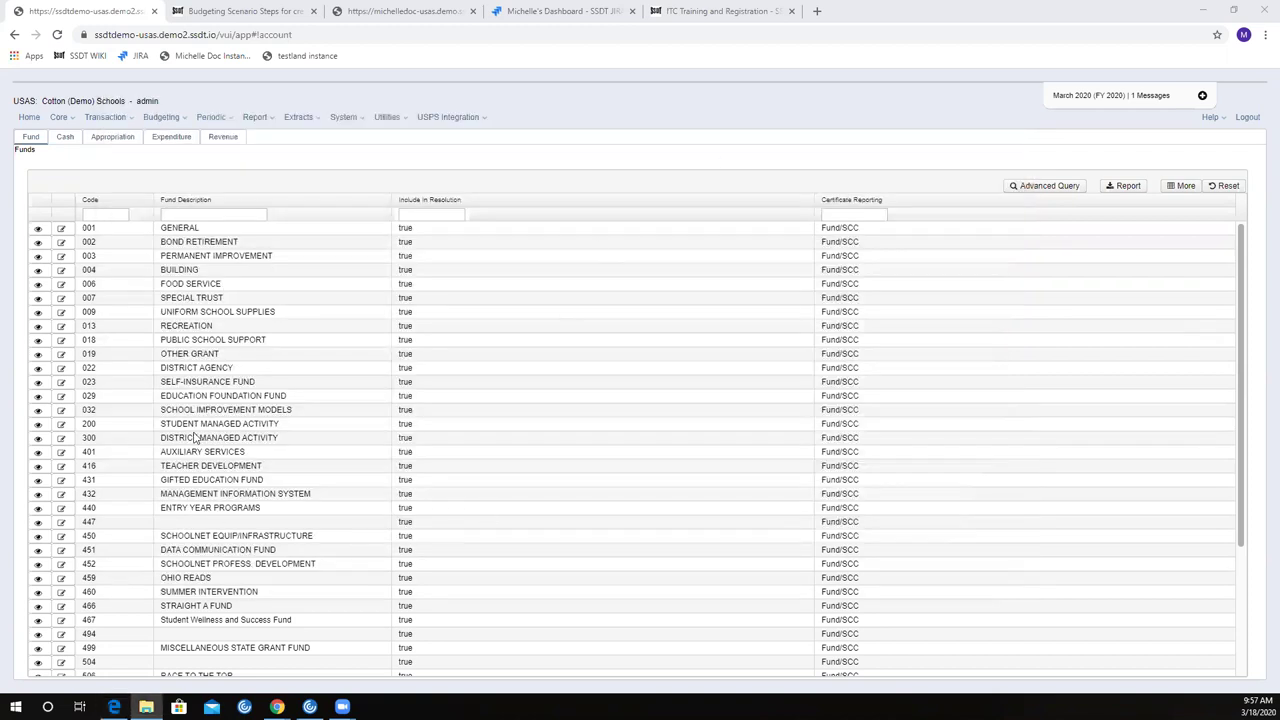
click(228, 120)
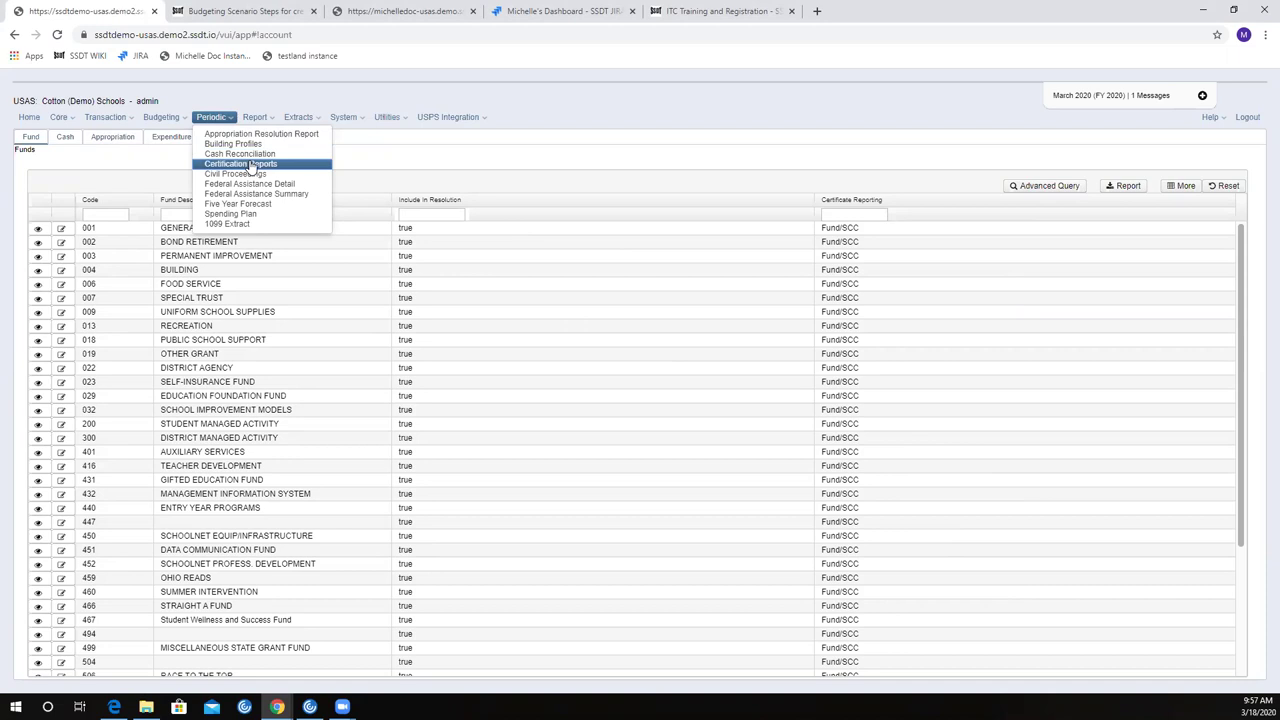
click(250, 165)
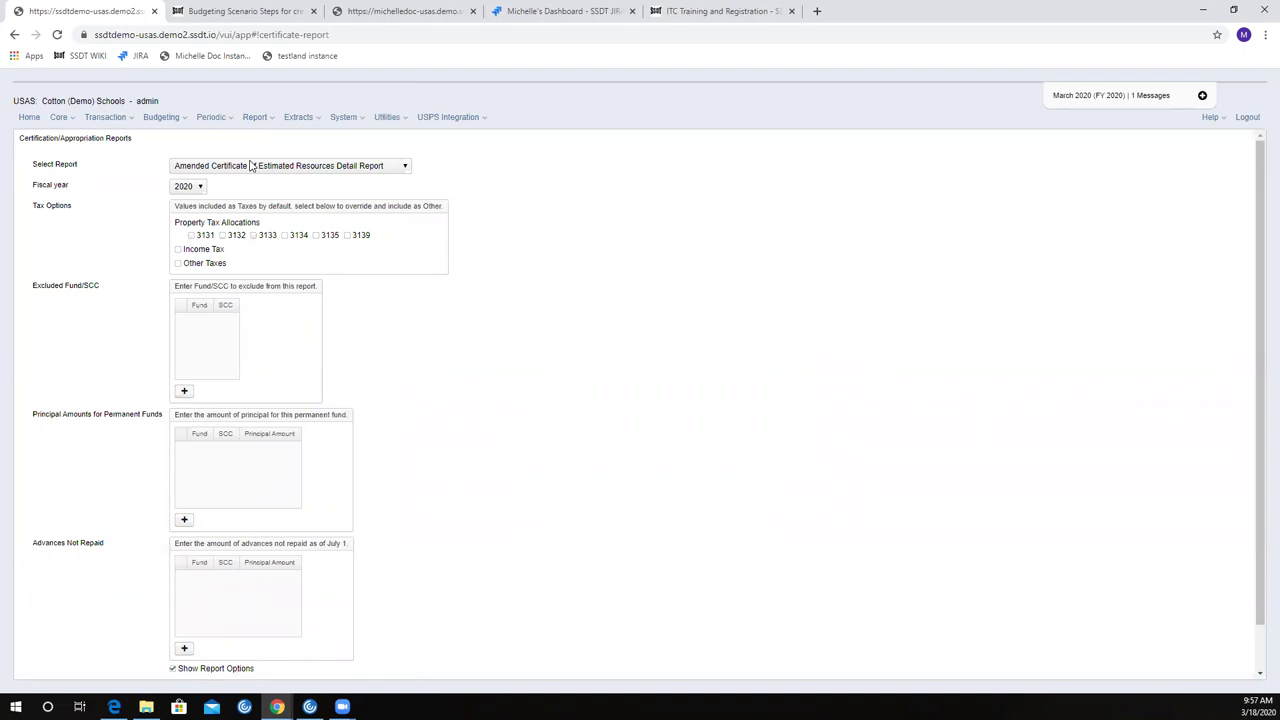
click(406, 168)
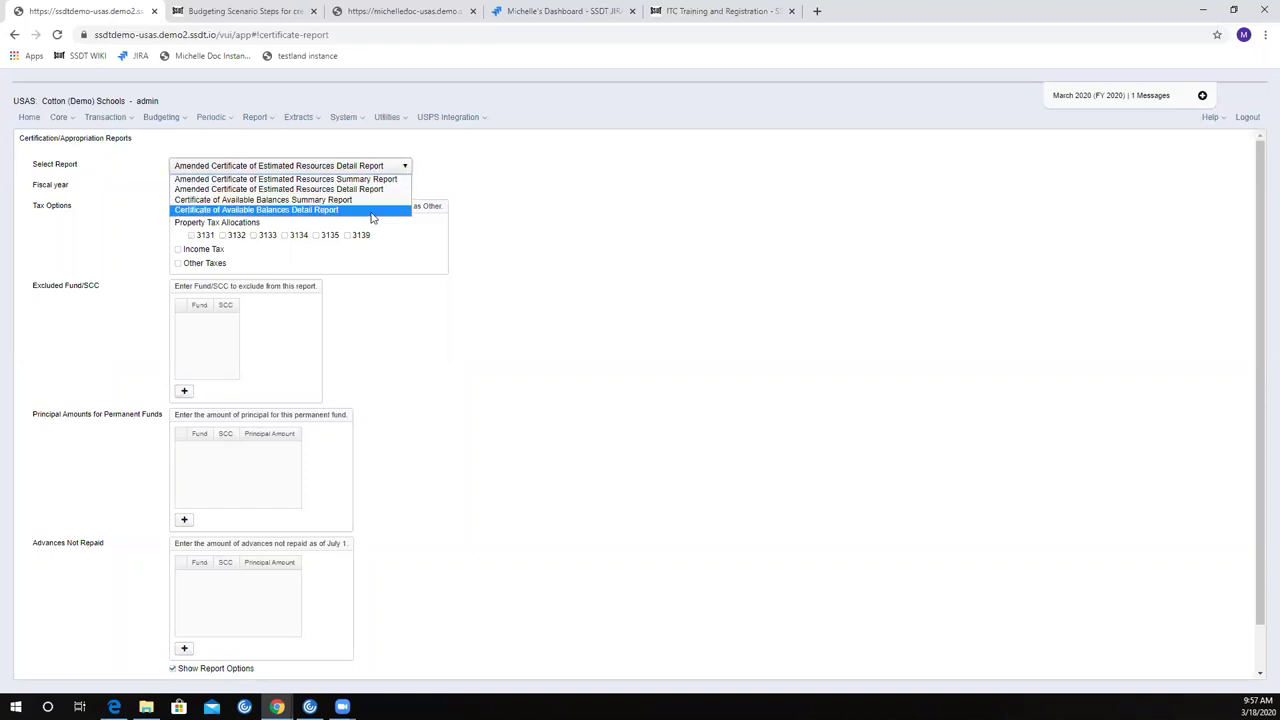
click(507, 179)
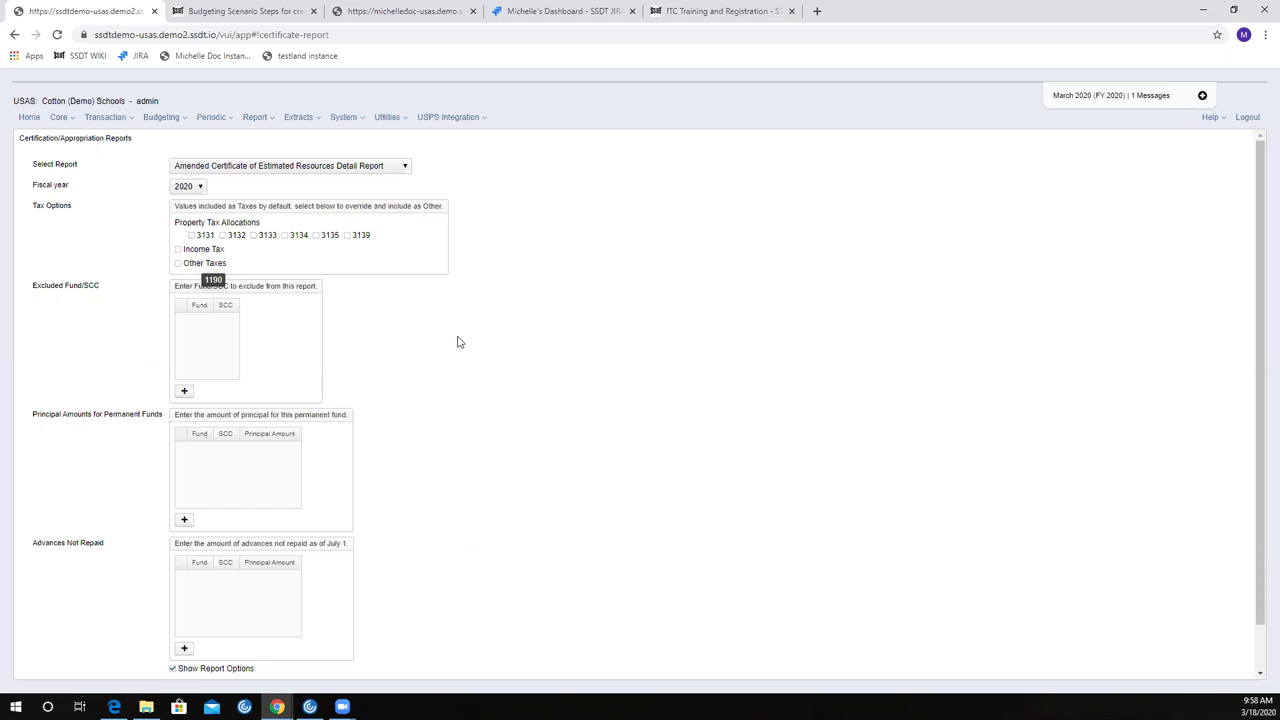
Add an Excluded Fund/SCC row, then delete the empty row
mouse_move(220, 323)
click(184, 393)
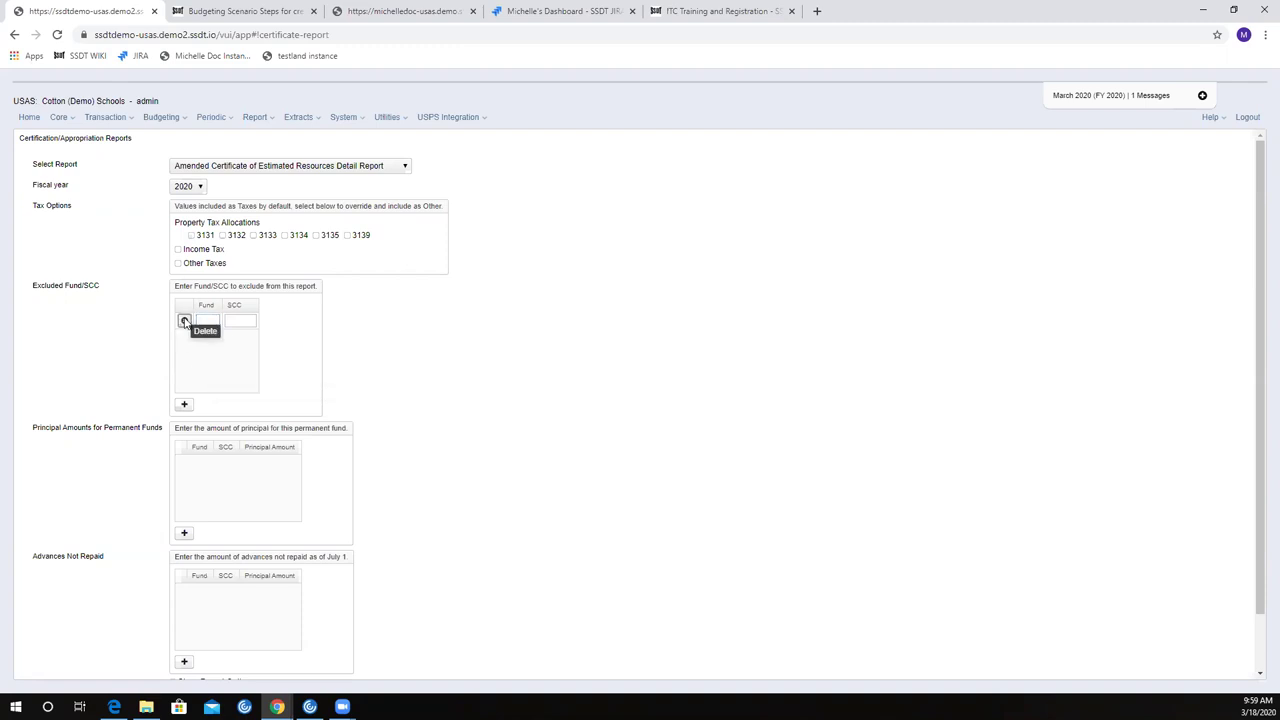
click(184, 320)
click(704, 413)
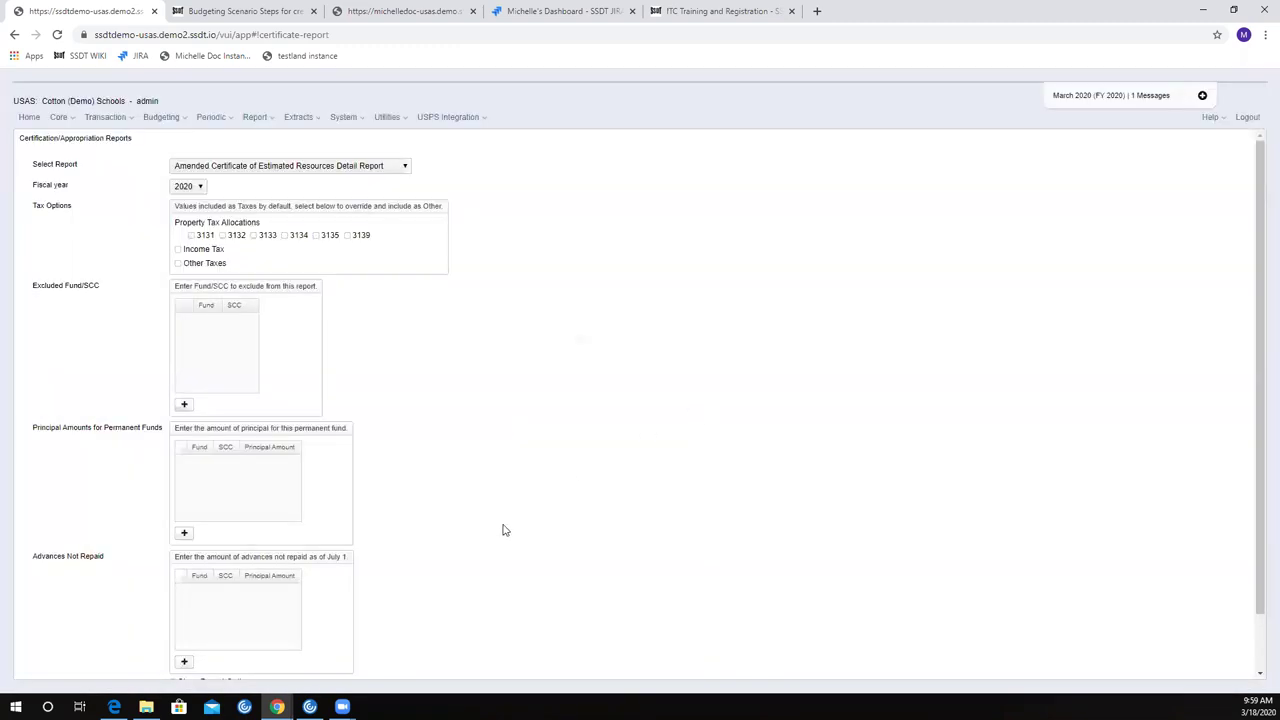
Generate the 2020 Amended Certificate report as PDF (download), then return to the ITC Training and Registration tab
scroll(502, 478, down, 1)
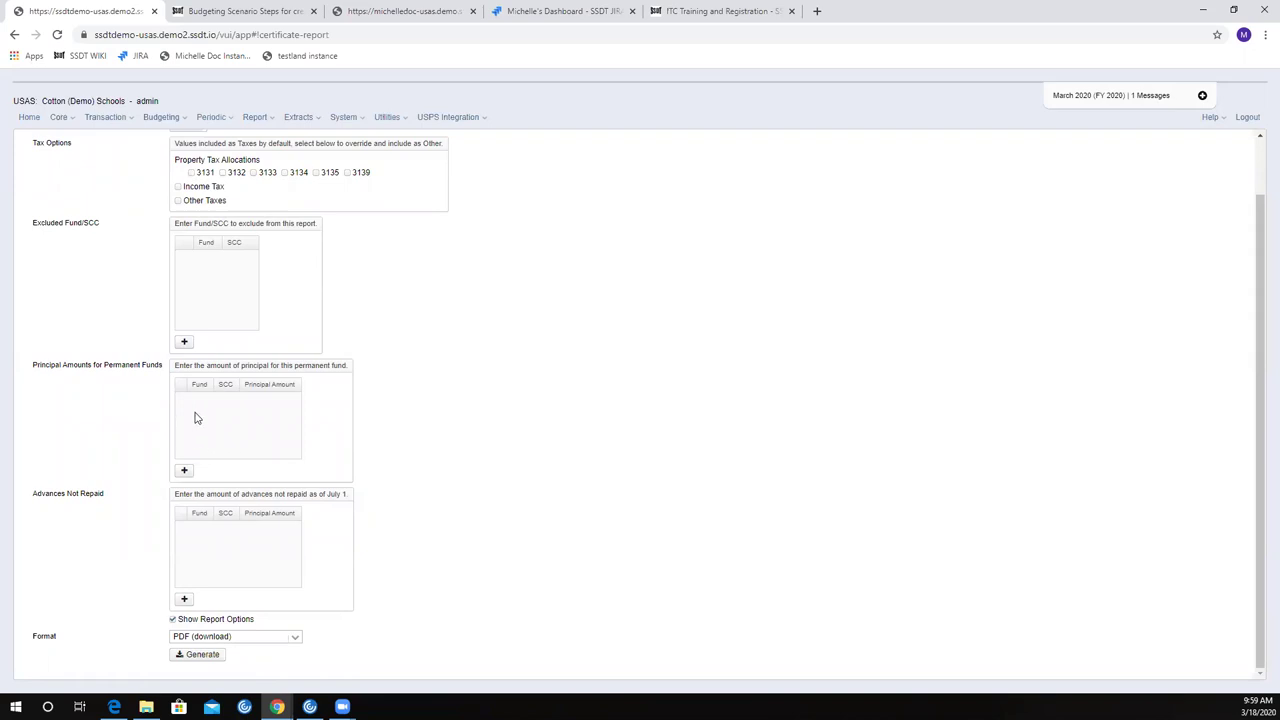
mouse_move(196, 418)
mouse_move(248, 521)
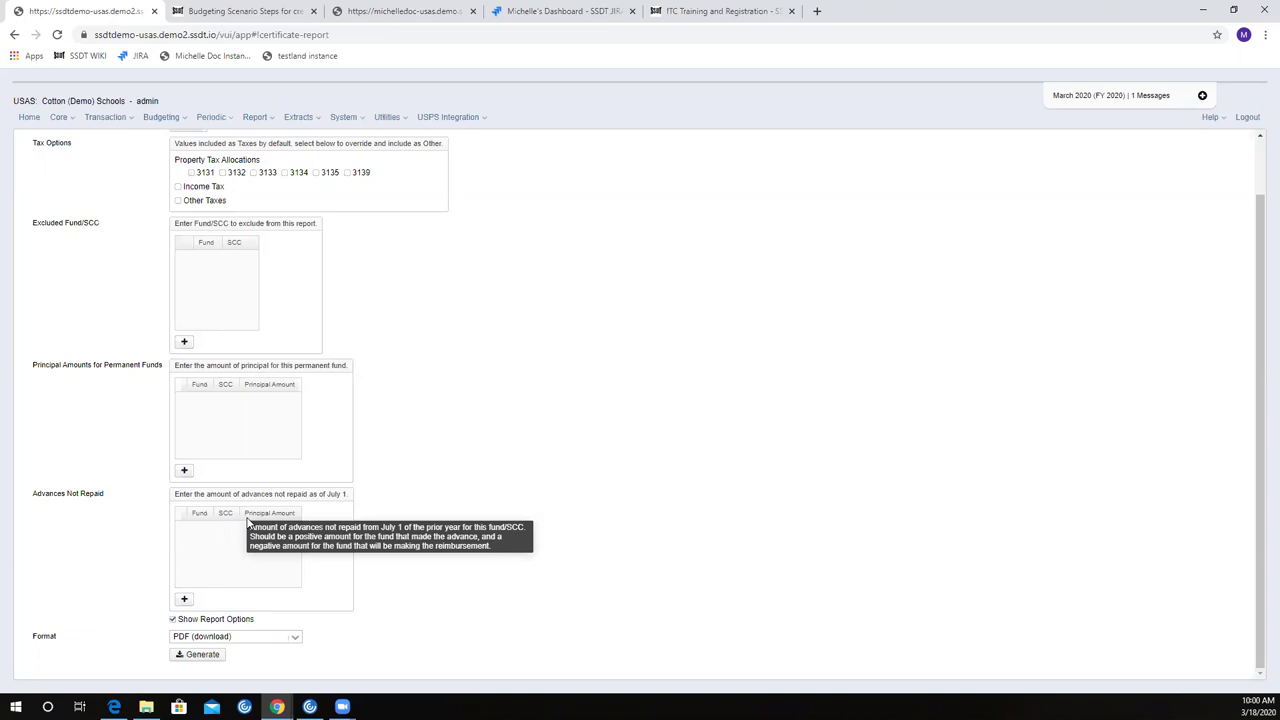
click(293, 638)
click(505, 555)
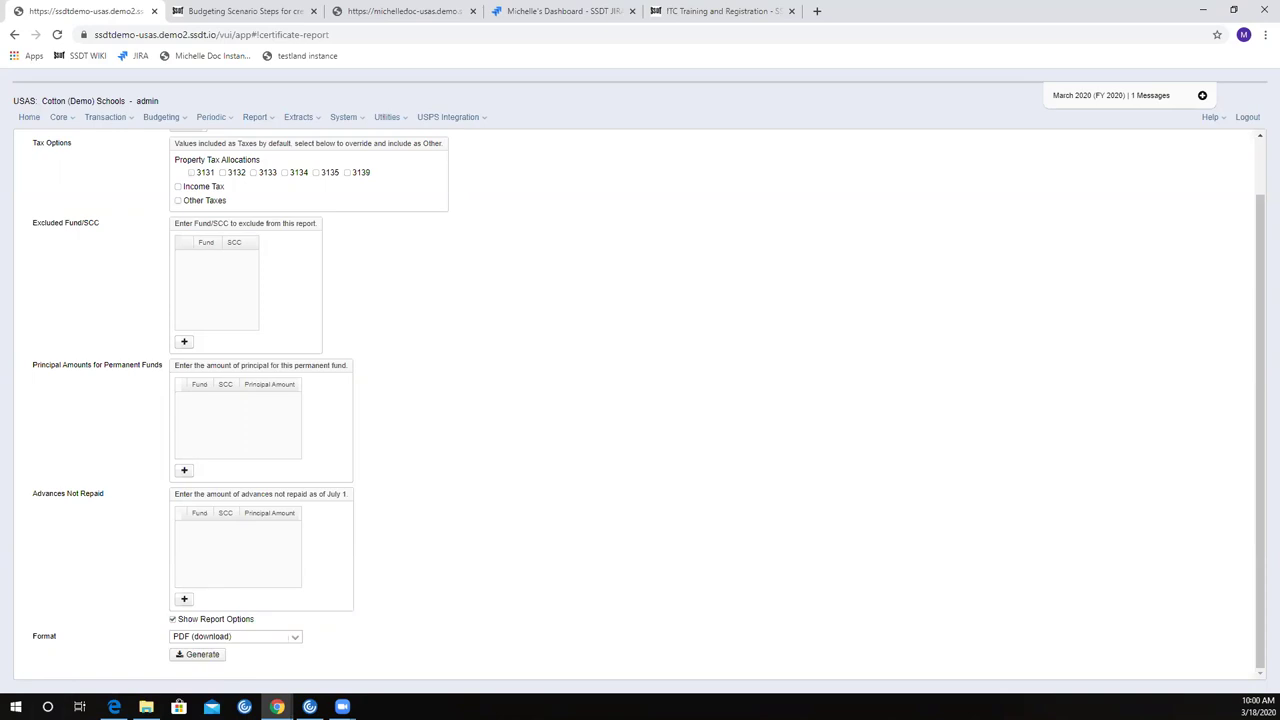
click(192, 656)
scroll(559, 594, up, 1)
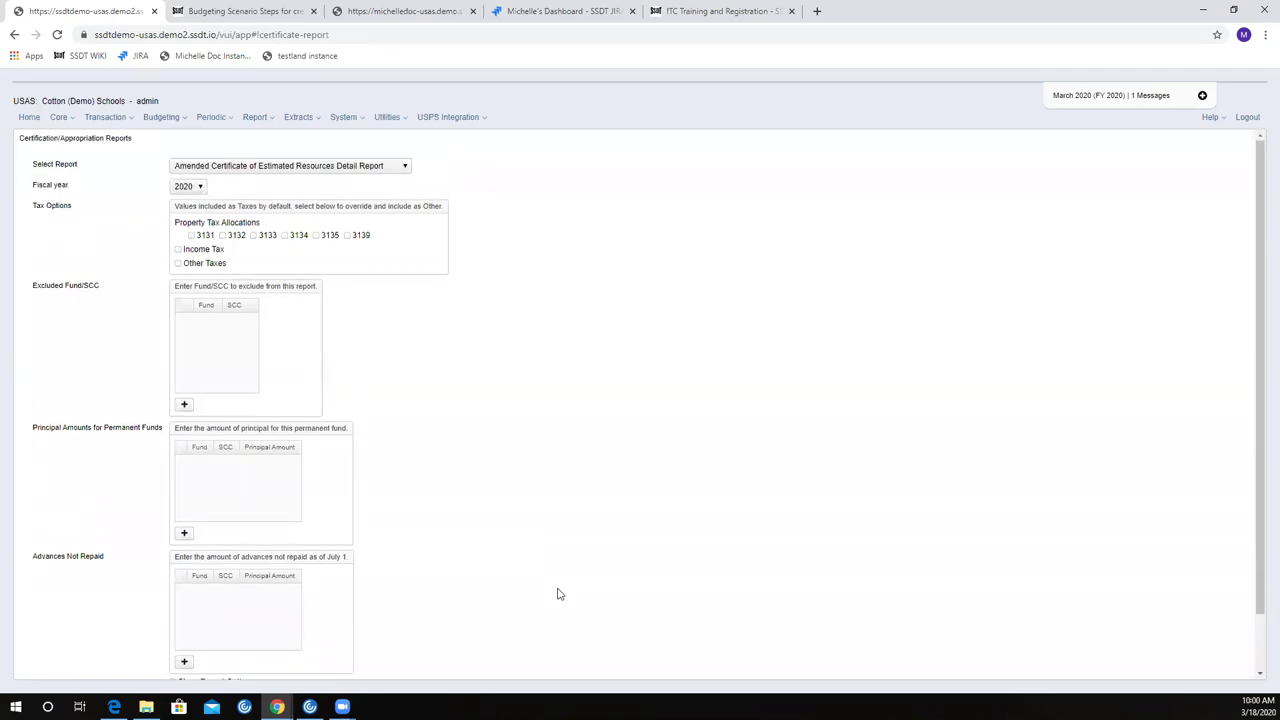
scroll(559, 594, down, 2)
click(200, 658)
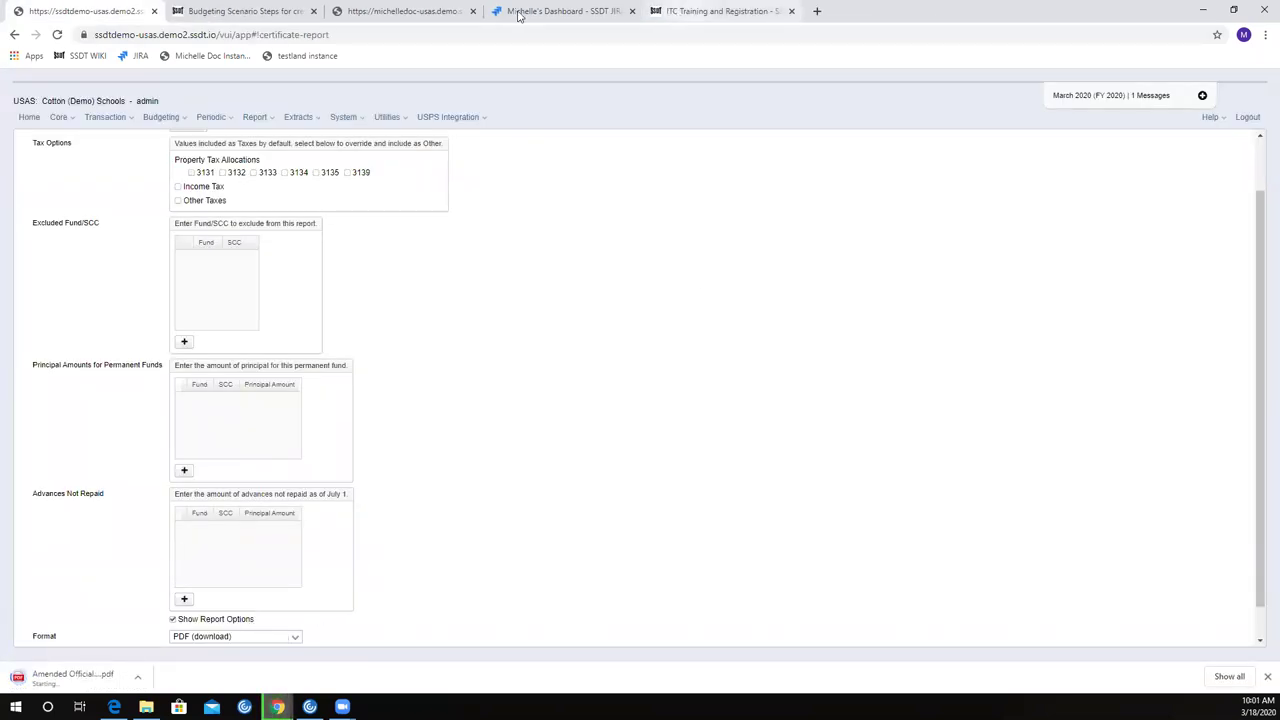
click(663, 11)
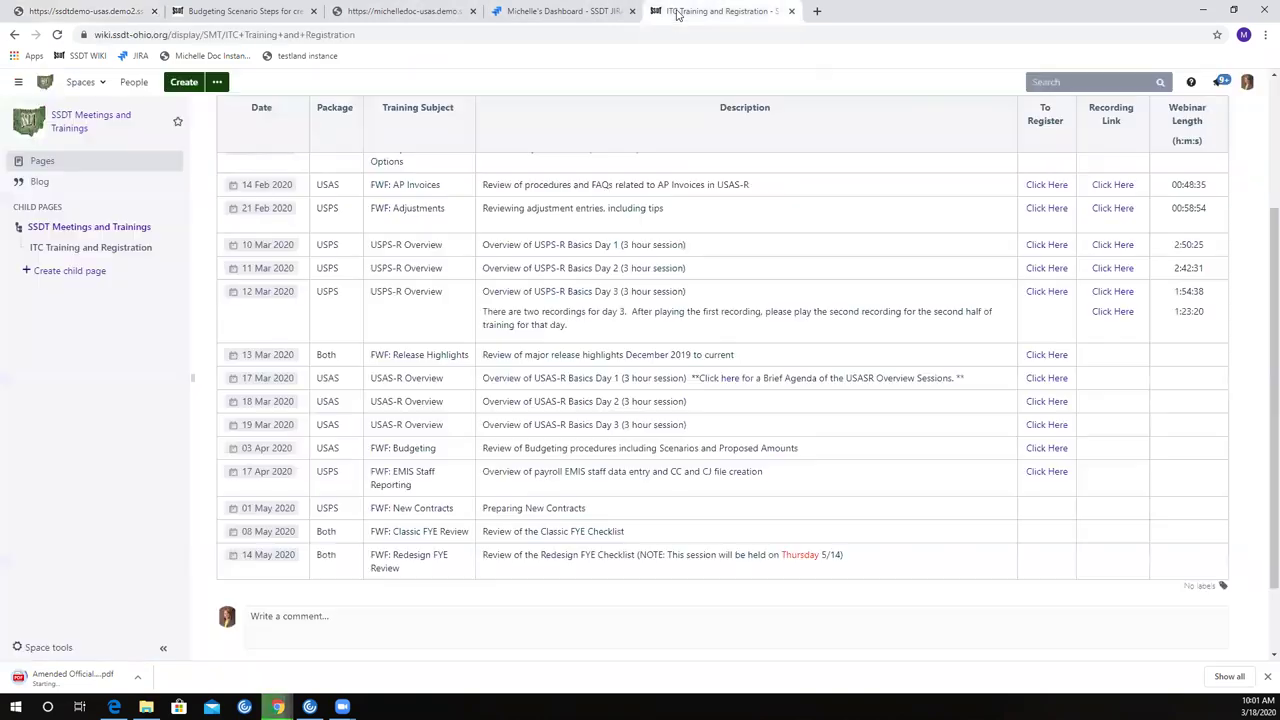
Navigate the wiki from USAS-R Documentation through Periodic to Certification/Appropriation Reports
click(89, 57)
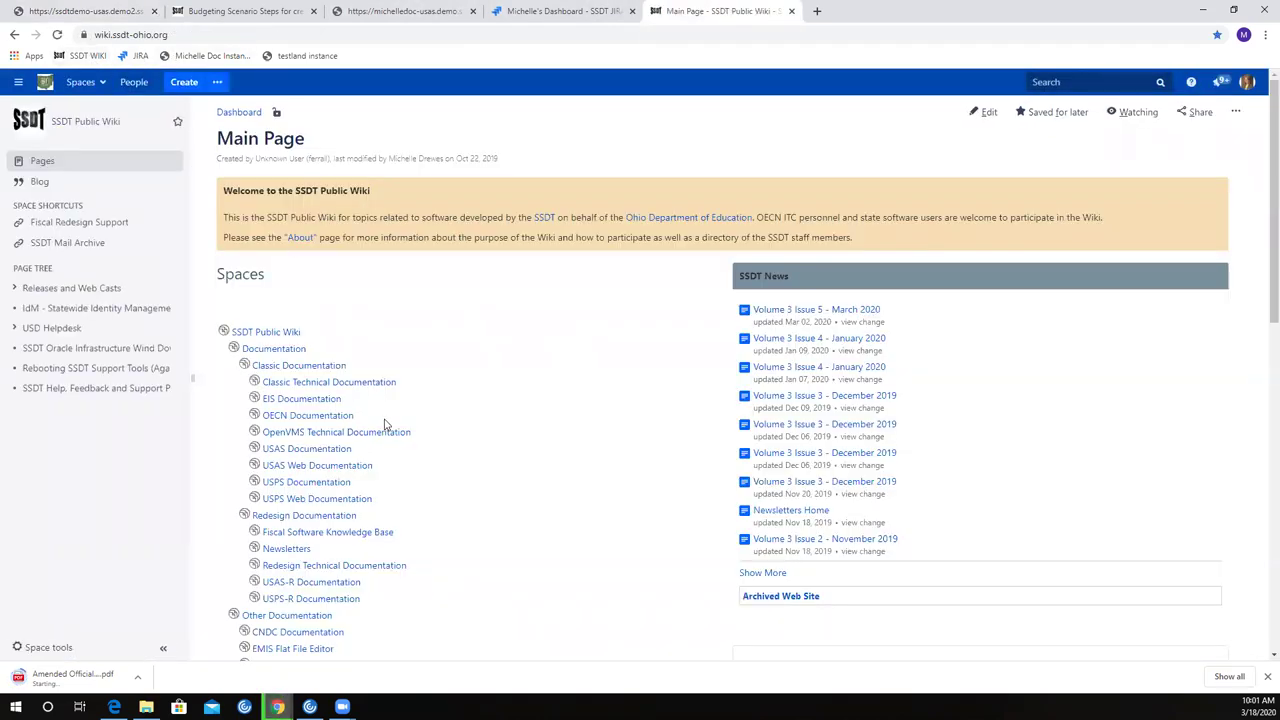
click(313, 583)
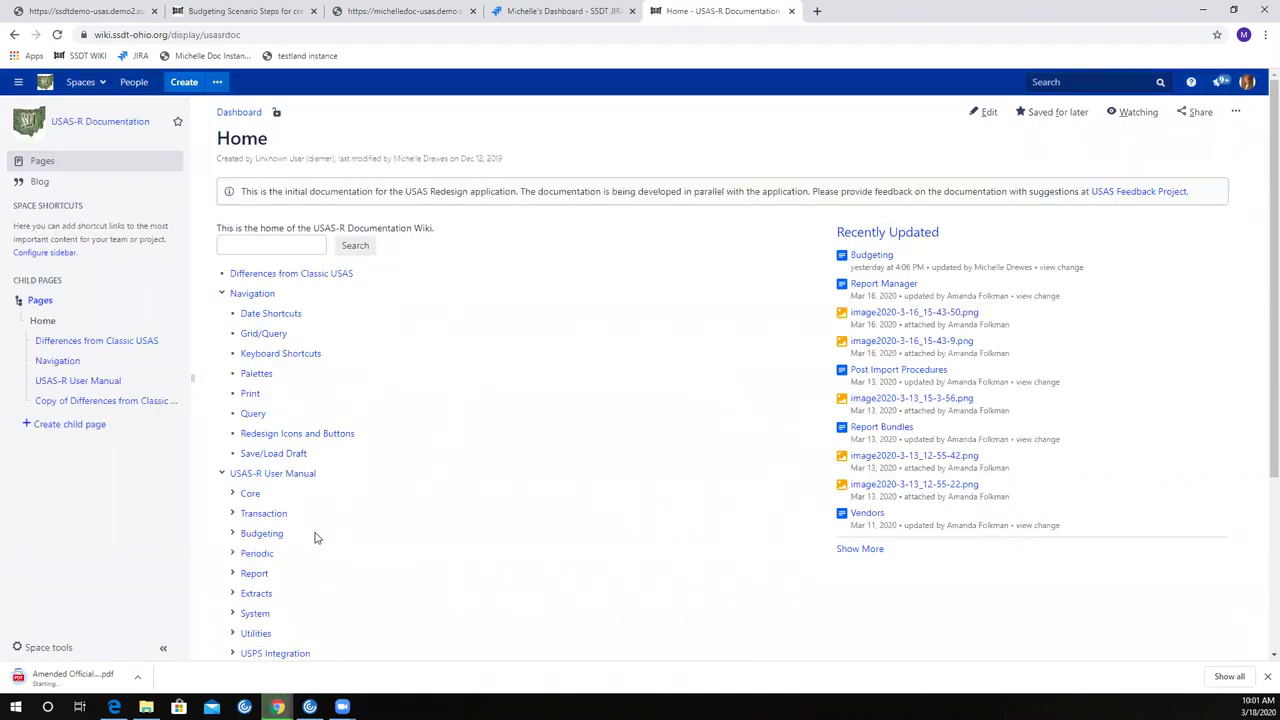
scroll(316, 538, down, 1)
click(262, 460)
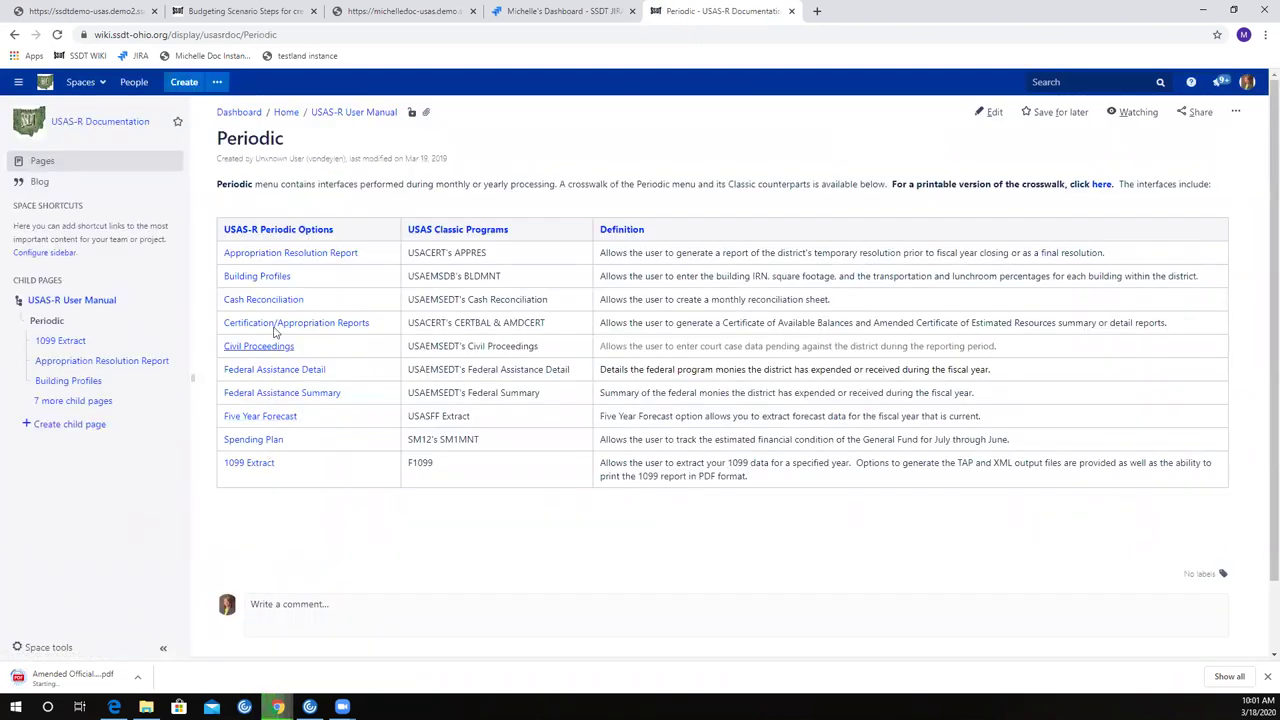
click(278, 325)
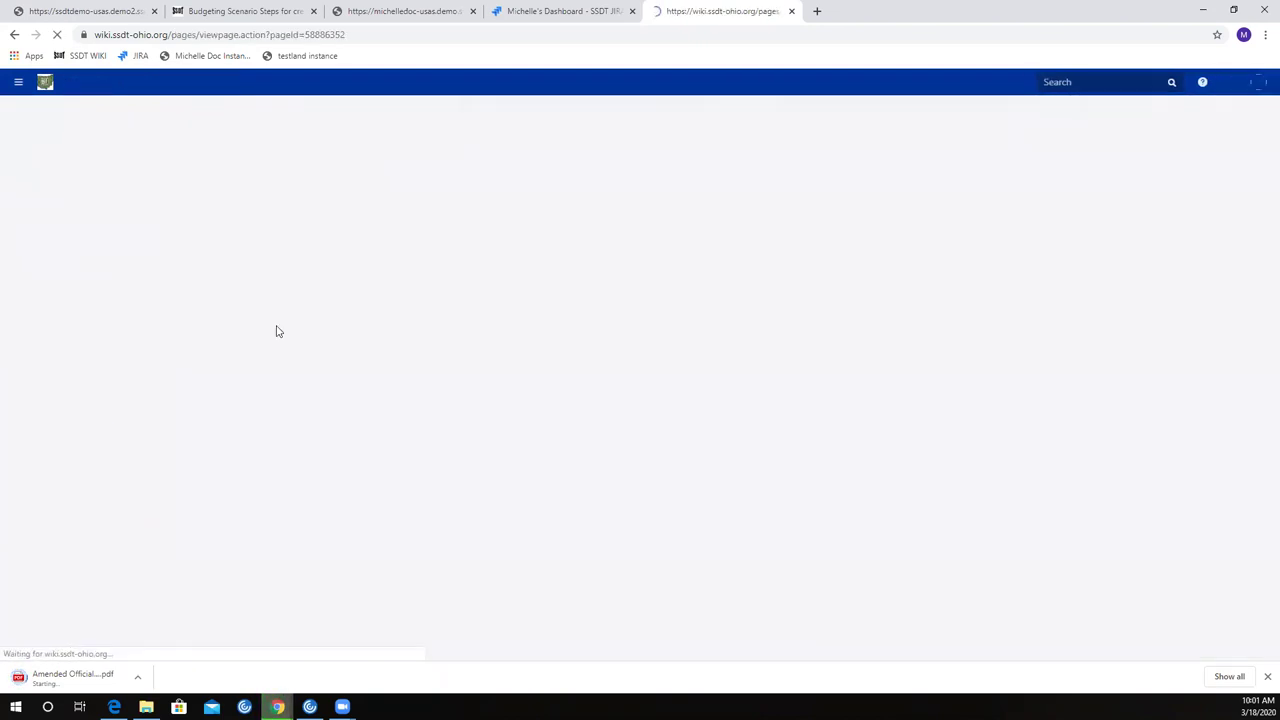
scroll(522, 395, down, 3)
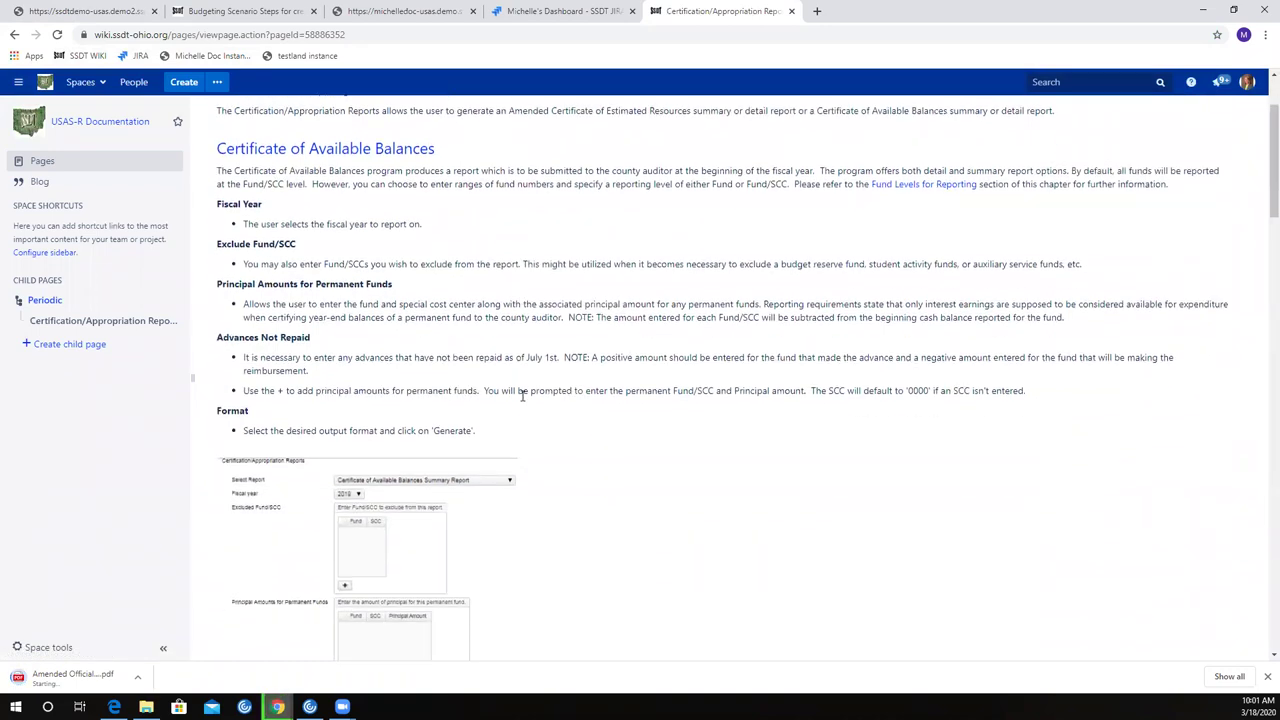
scroll(522, 395, down, 3)
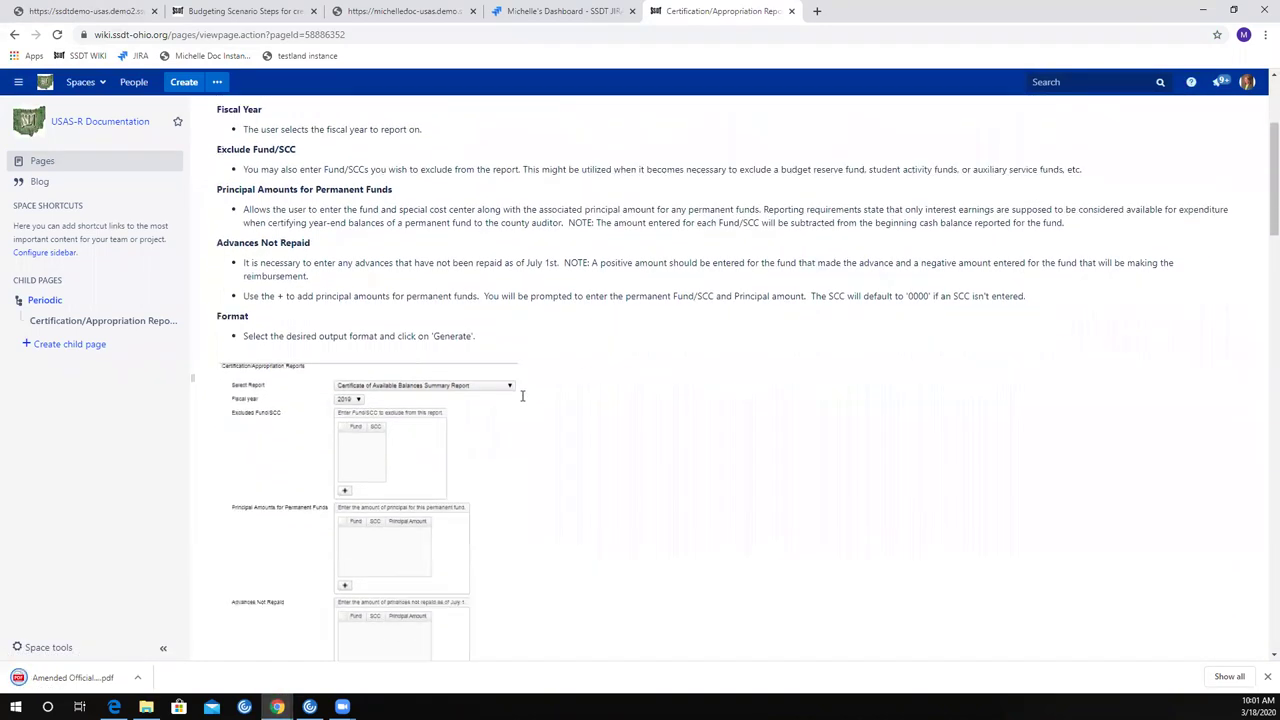
scroll(522, 396, down, 10)
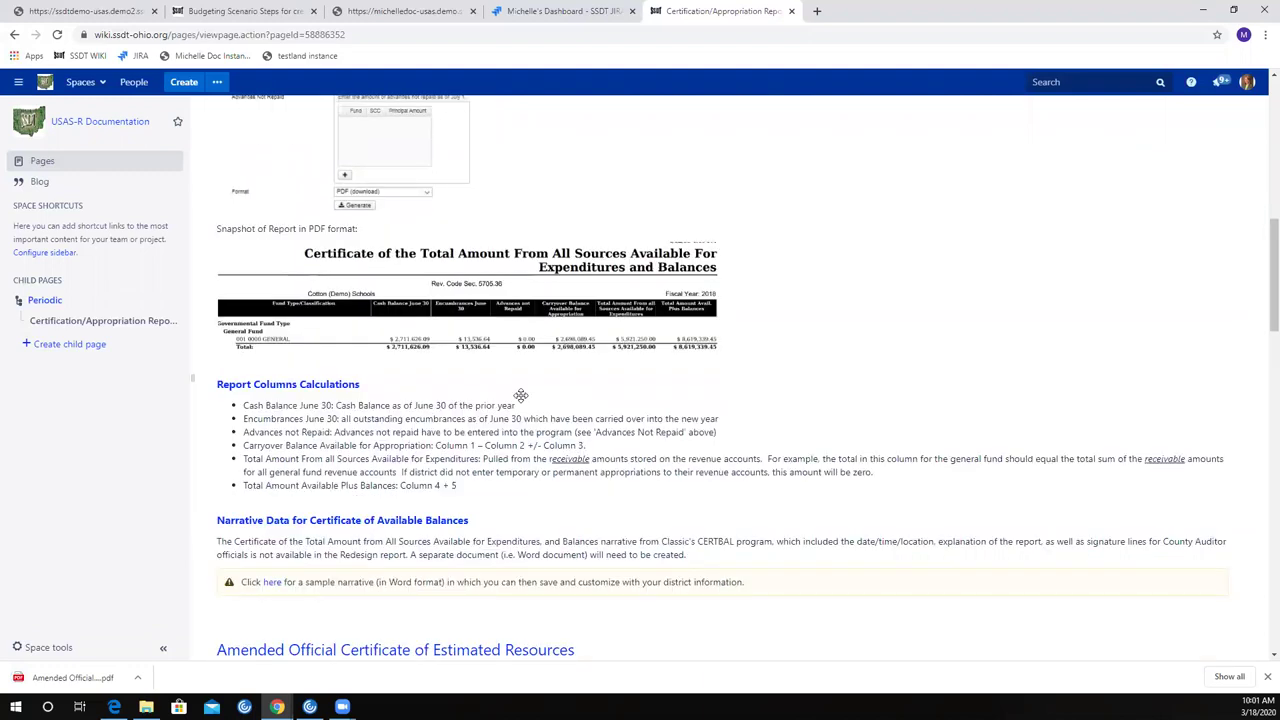
scroll(425, 388, down, 3)
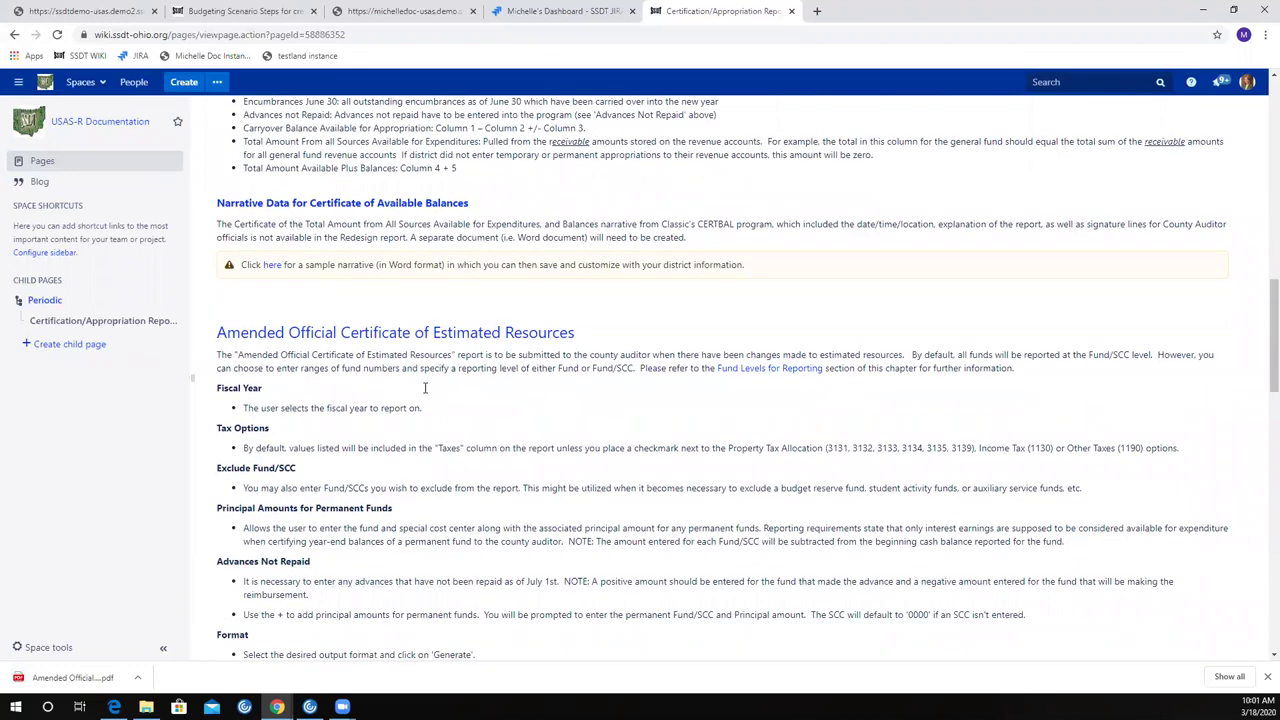
Scroll to Narrative Data for Estimated Resources and preview AMENDED CERTIFICATE.docx
scroll(425, 388, down, 9)
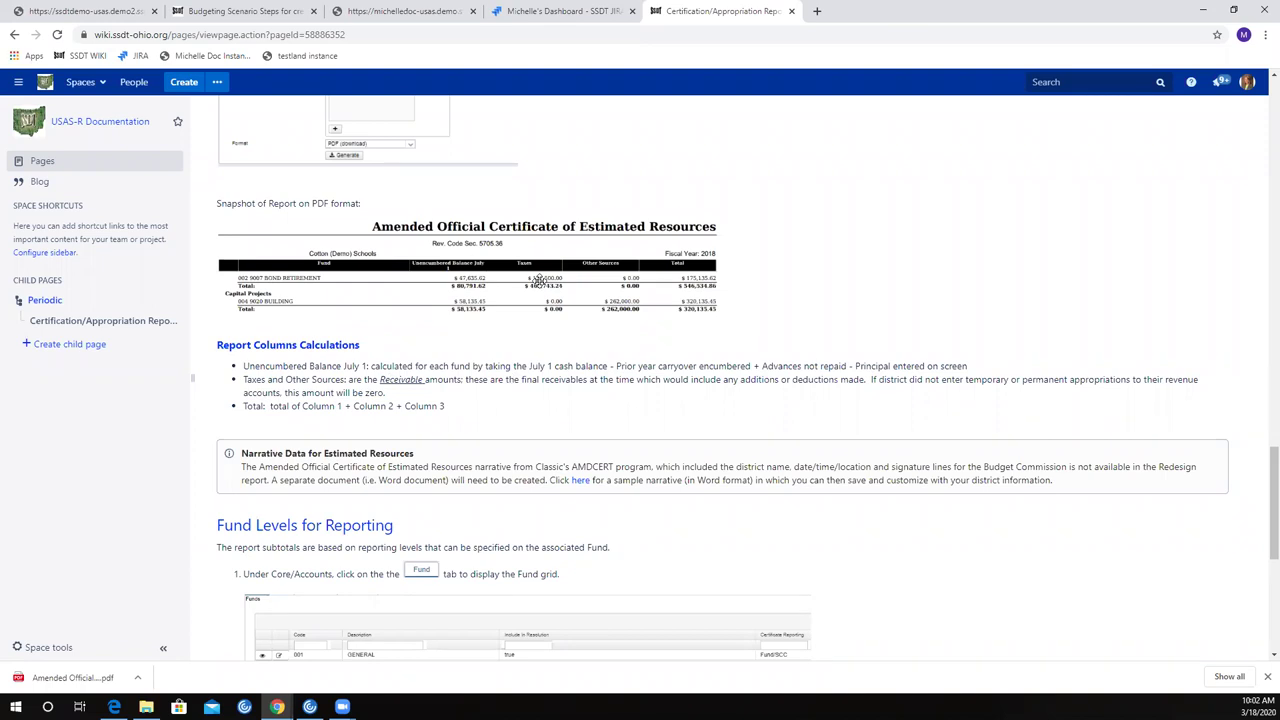
scroll(574, 203, up, 4)
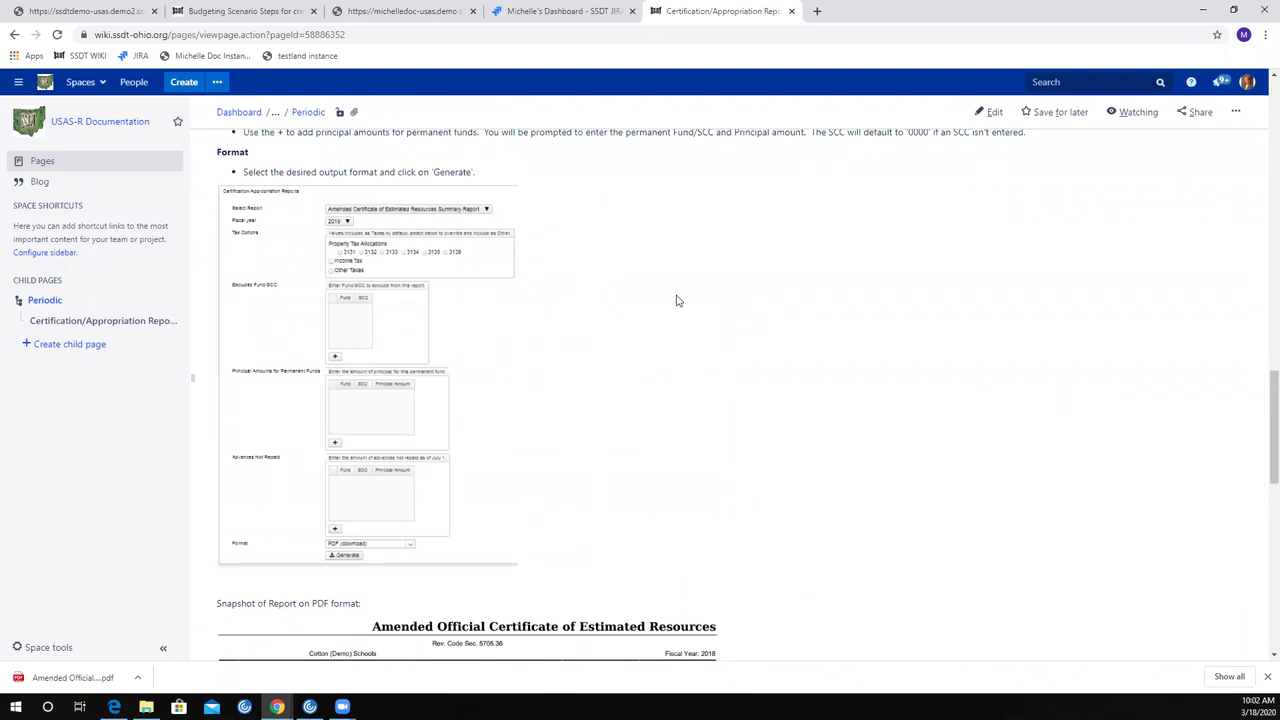
scroll(687, 306, down, 2)
scroll(687, 306, down, 3)
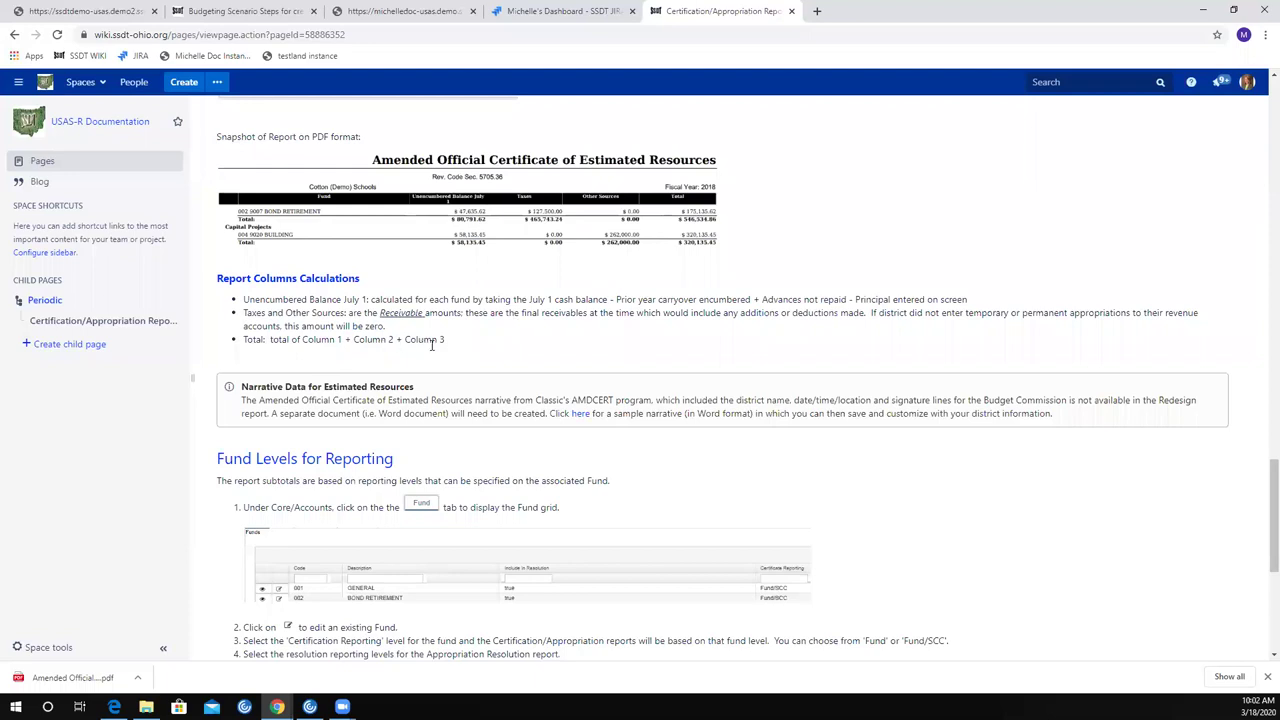
scroll(432, 346, down, 1)
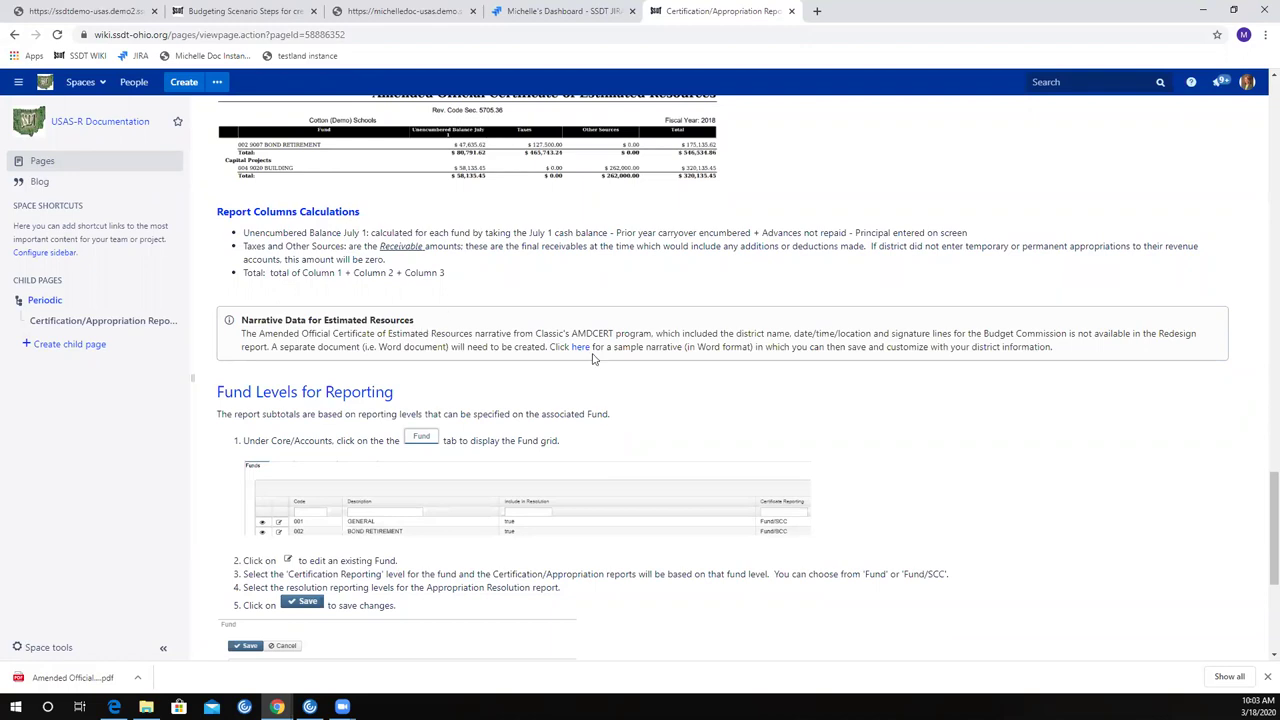
click(581, 348)
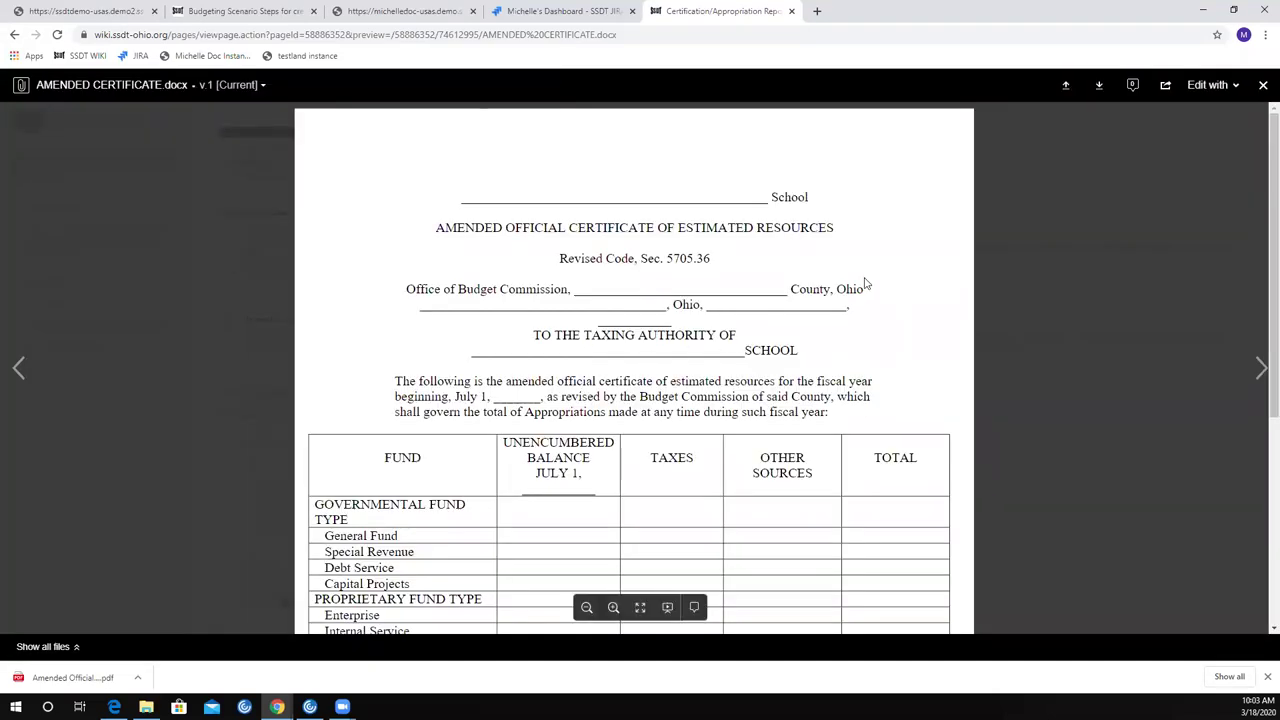
Look over the AMENDED CERTIFICATE.docx preview and close it
scroll(866, 284, down, 1)
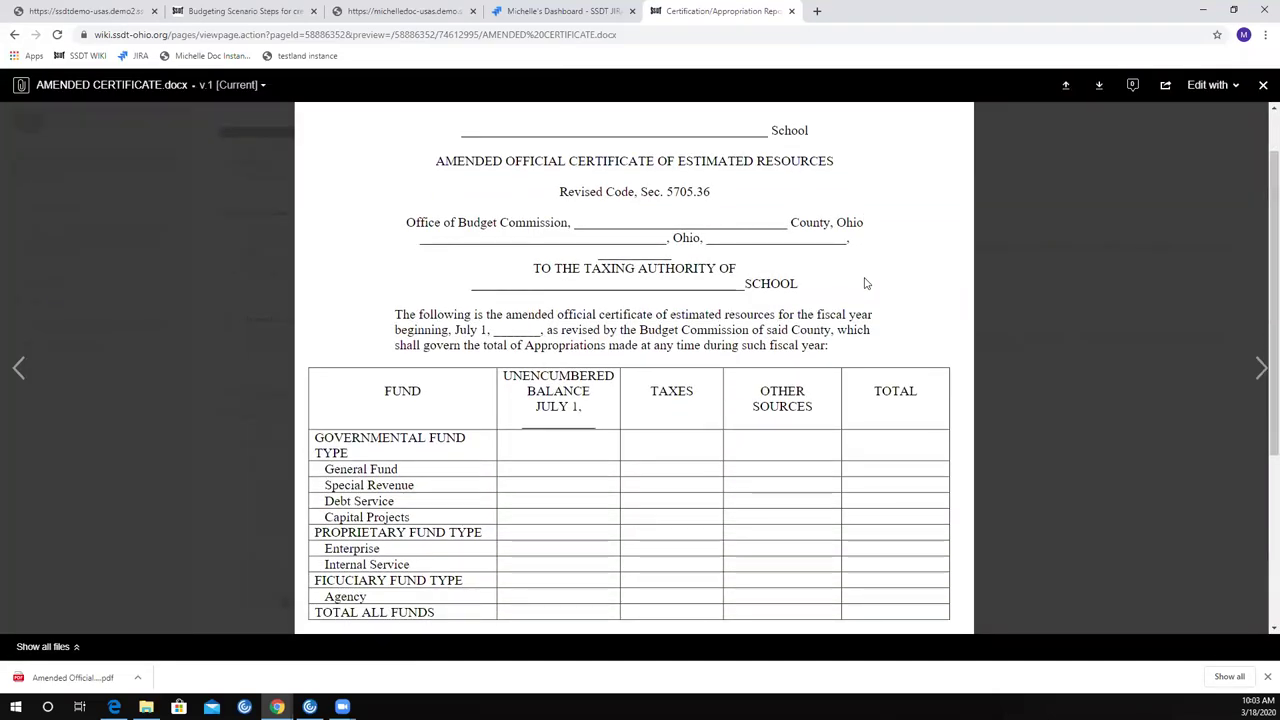
scroll(866, 284, down, 4)
scroll(866, 284, up, 3)
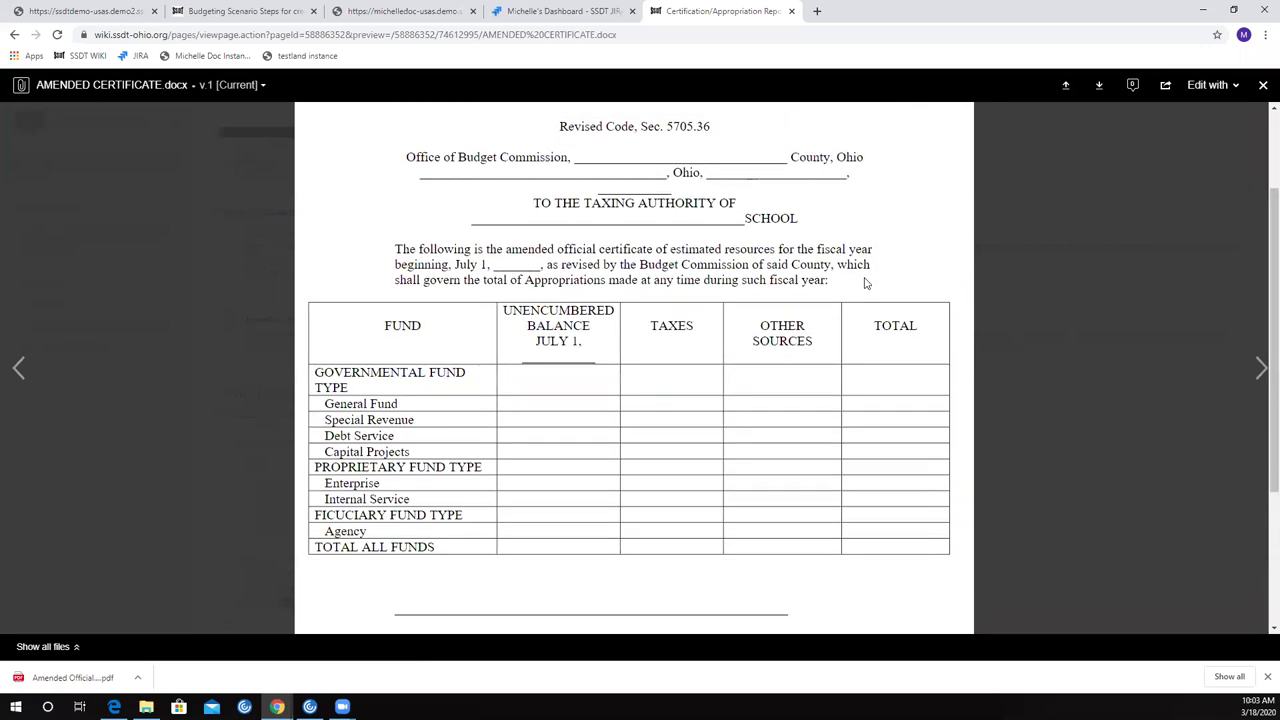
scroll(866, 284, up, 2)
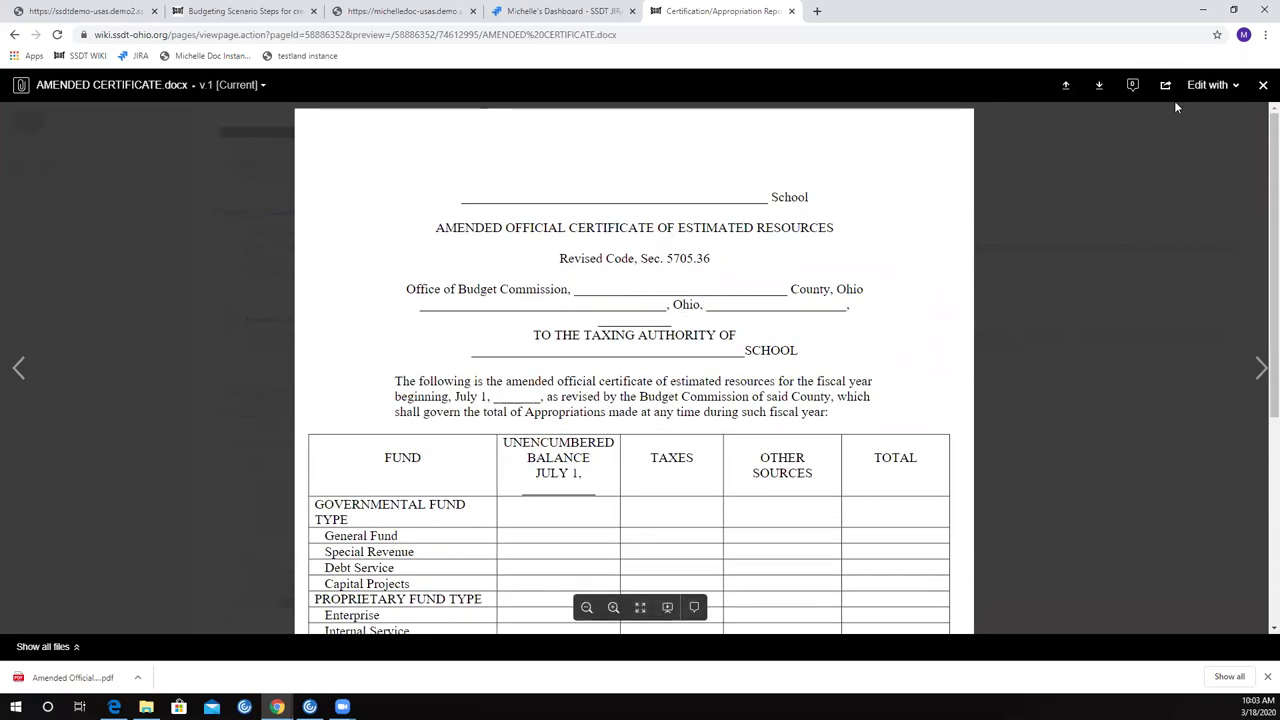
click(1262, 88)
Return to the USAS-R tab and open the downloaded Amended Official Certificate PDF
scroll(608, 330, down, 2)
scroll(608, 330, up, 10)
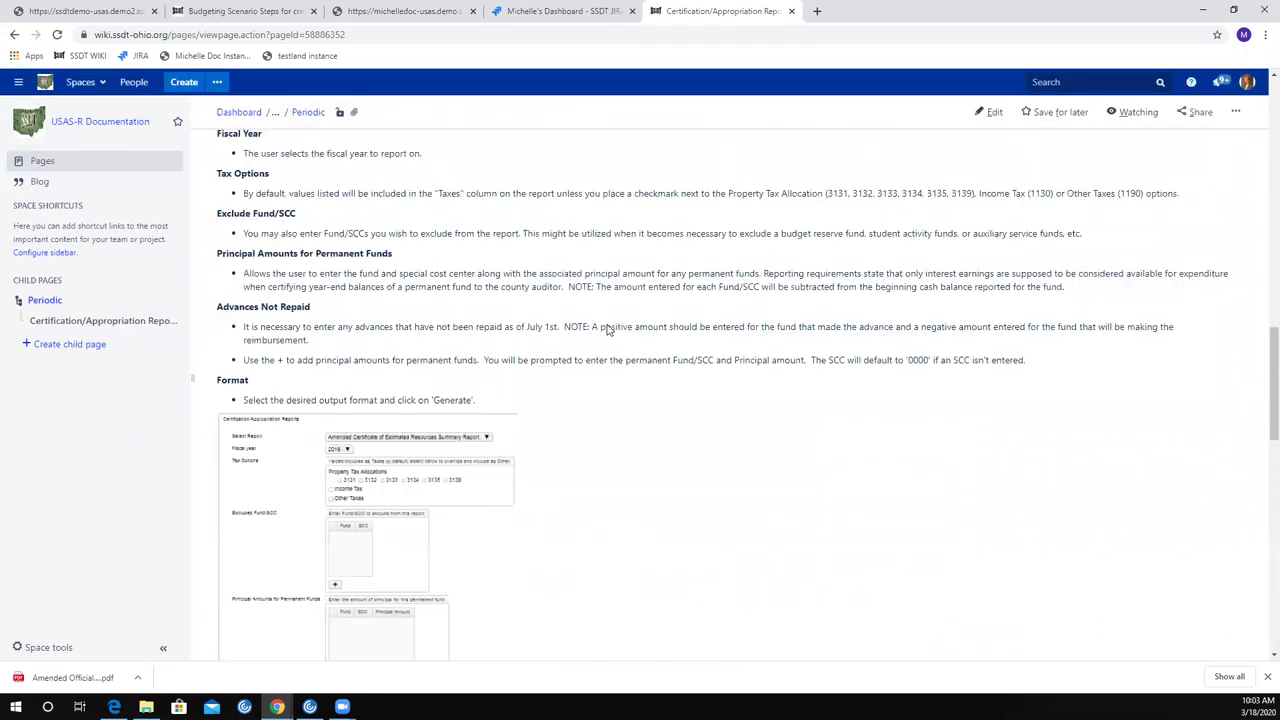
scroll(607, 330, up, 10)
scroll(607, 330, up, 5)
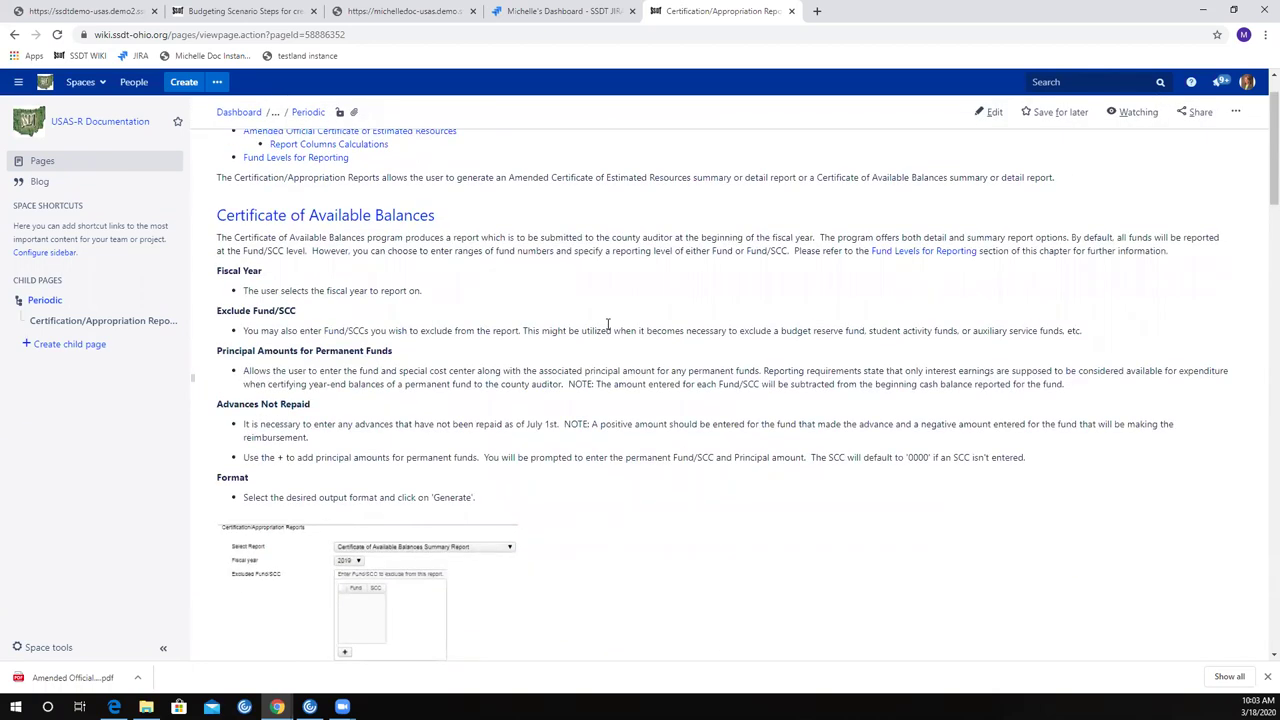
scroll(607, 325, down, 10)
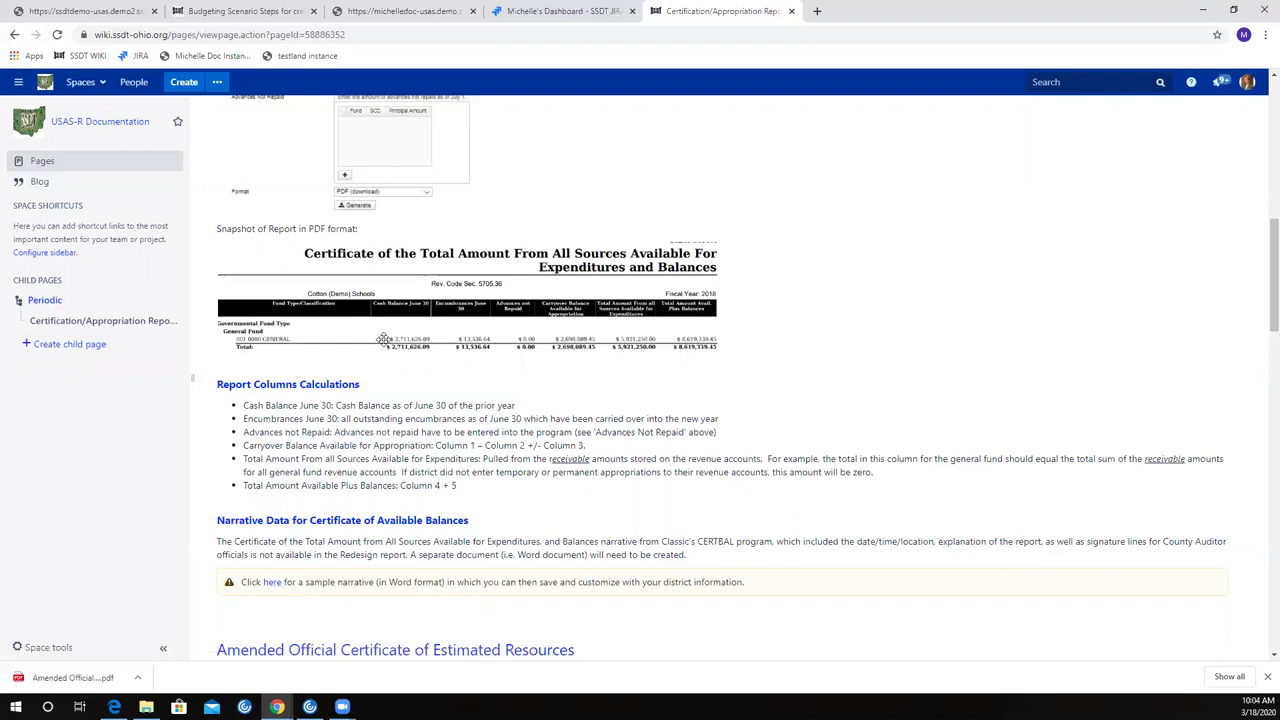
click(100, 11)
click(72, 680)
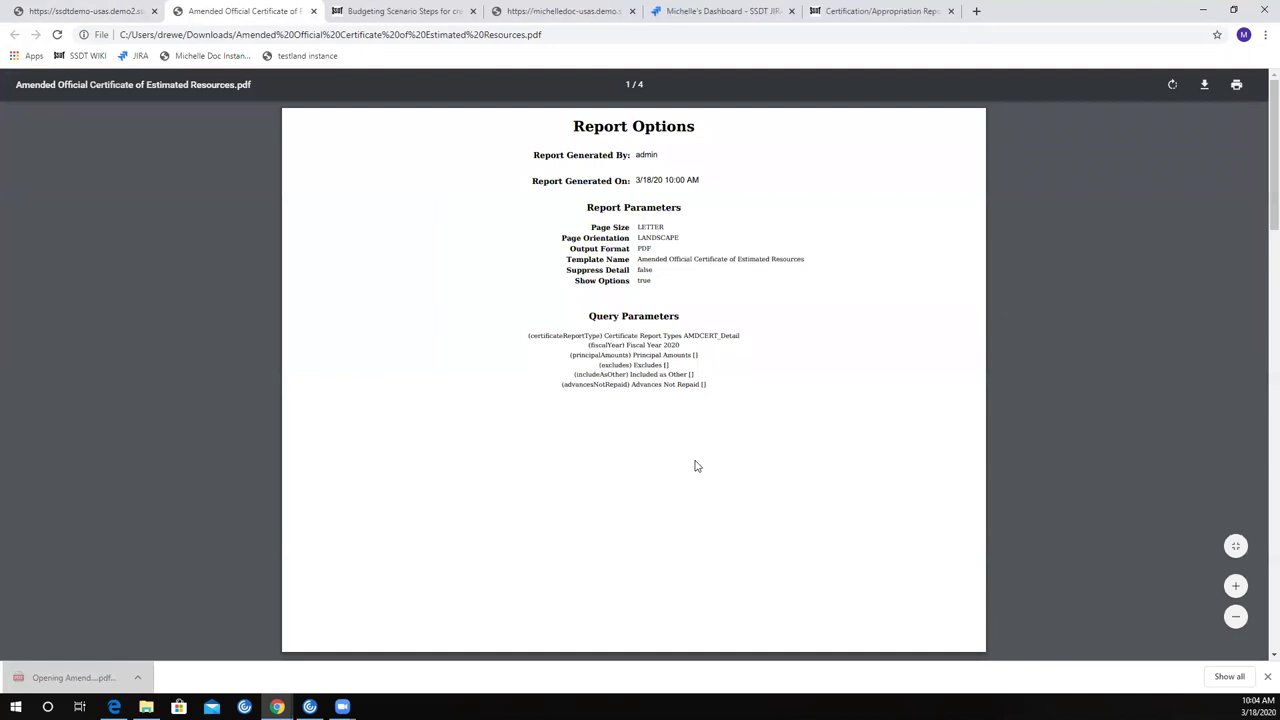
Scroll through the four report pages to the Grand Totals, then close the PDF tab
scroll(697, 466, down, 6)
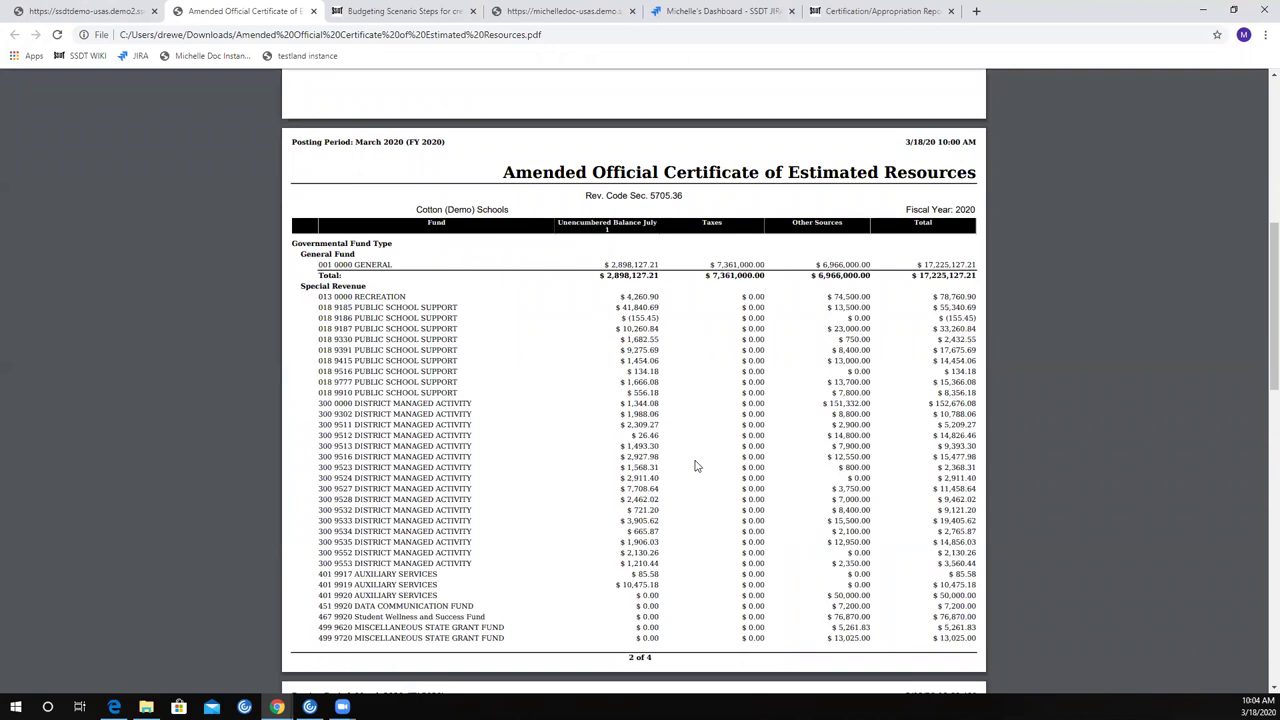
scroll(697, 466, down, 7)
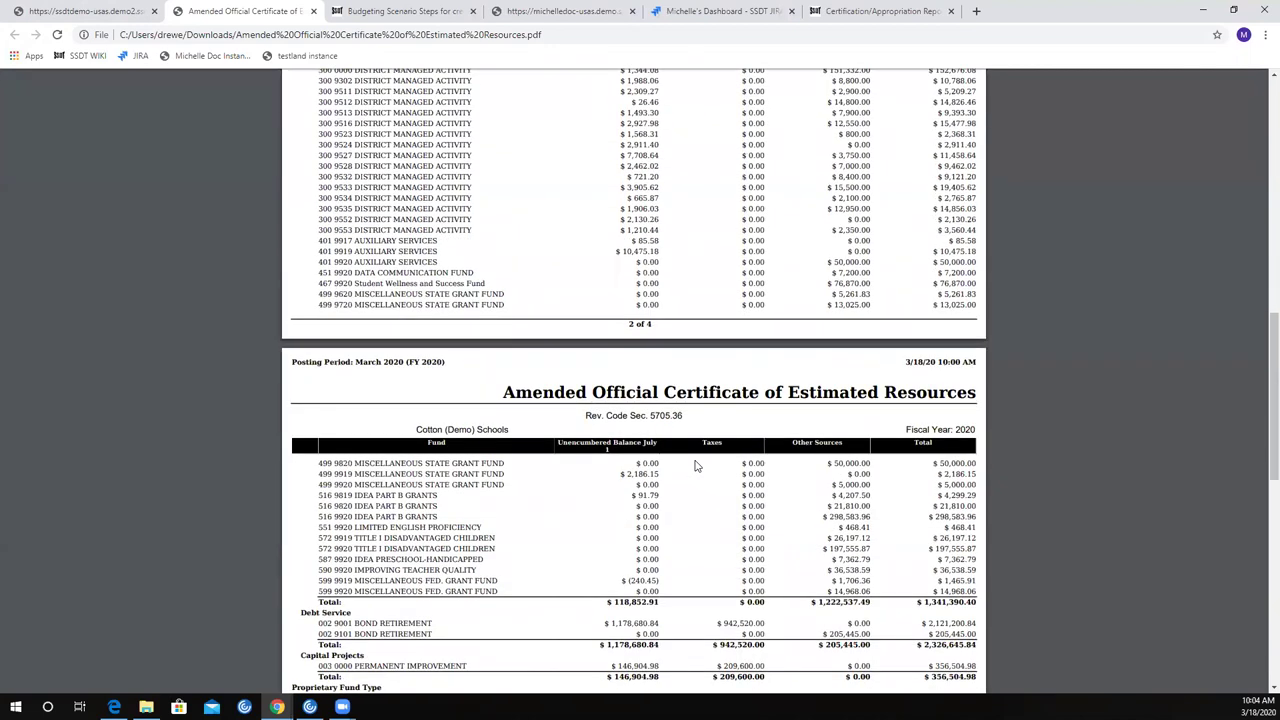
scroll(697, 466, down, 4)
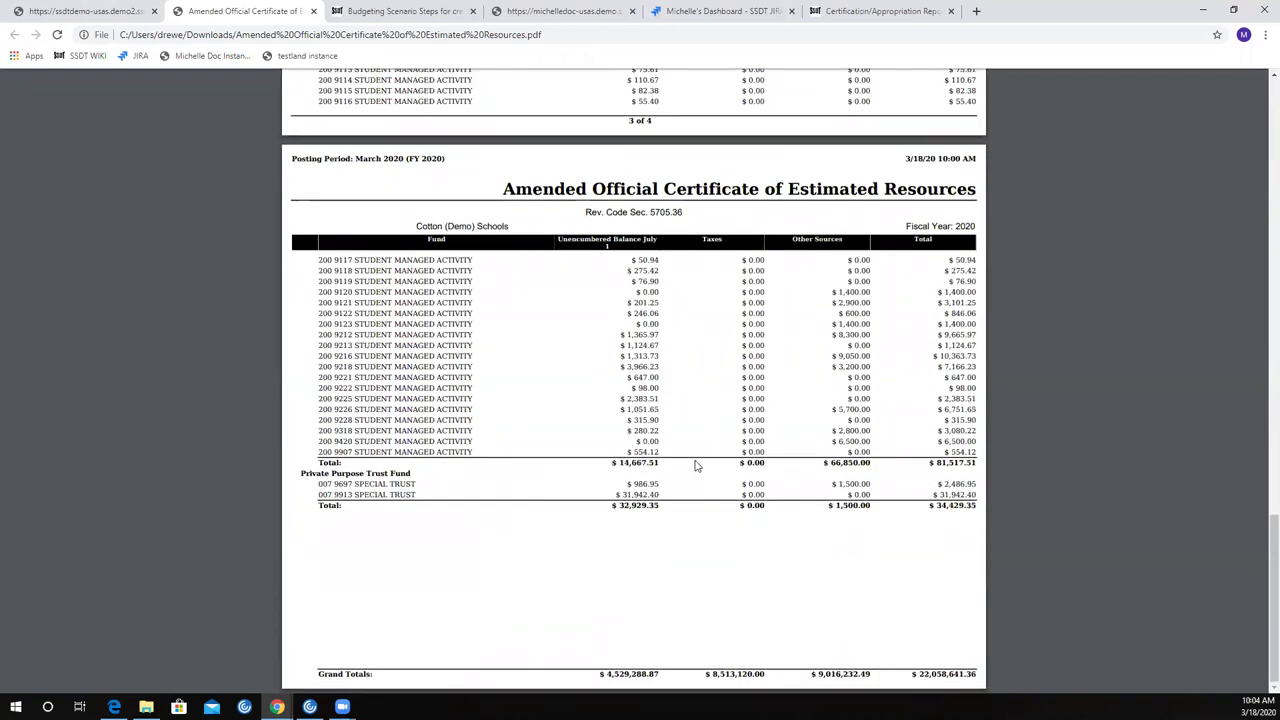
scroll(697, 466, up, 15)
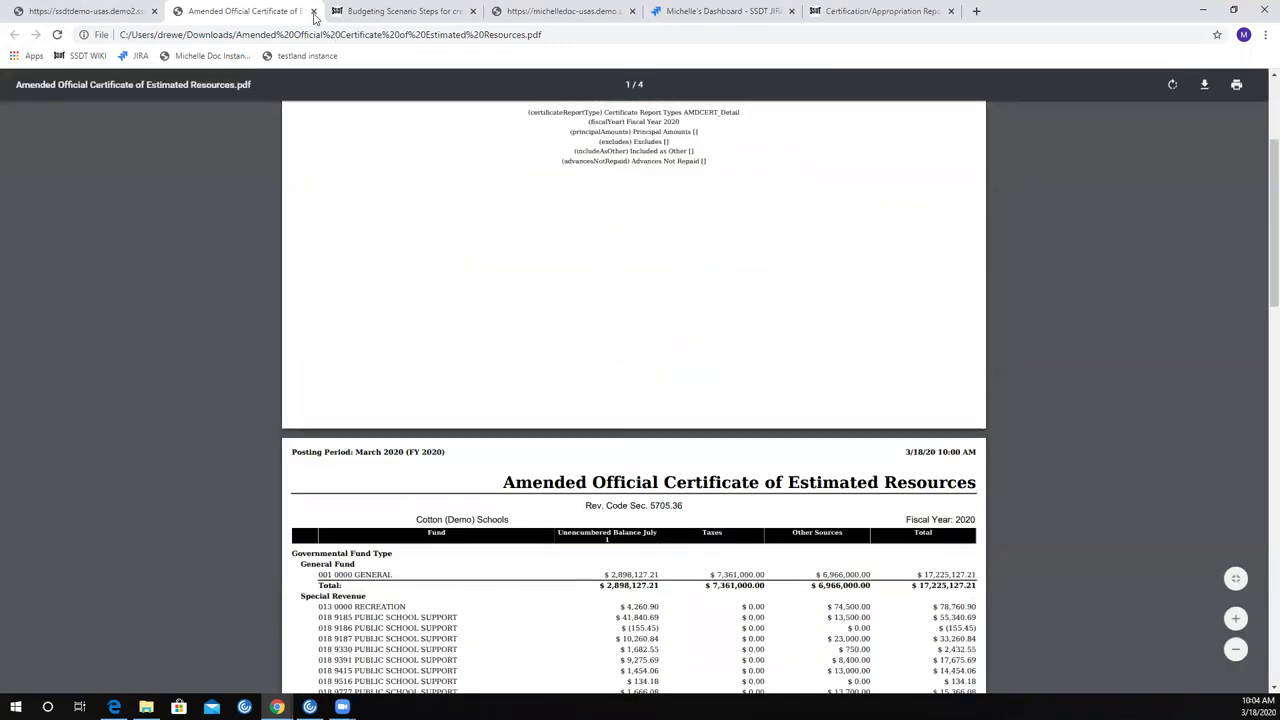
click(313, 11)
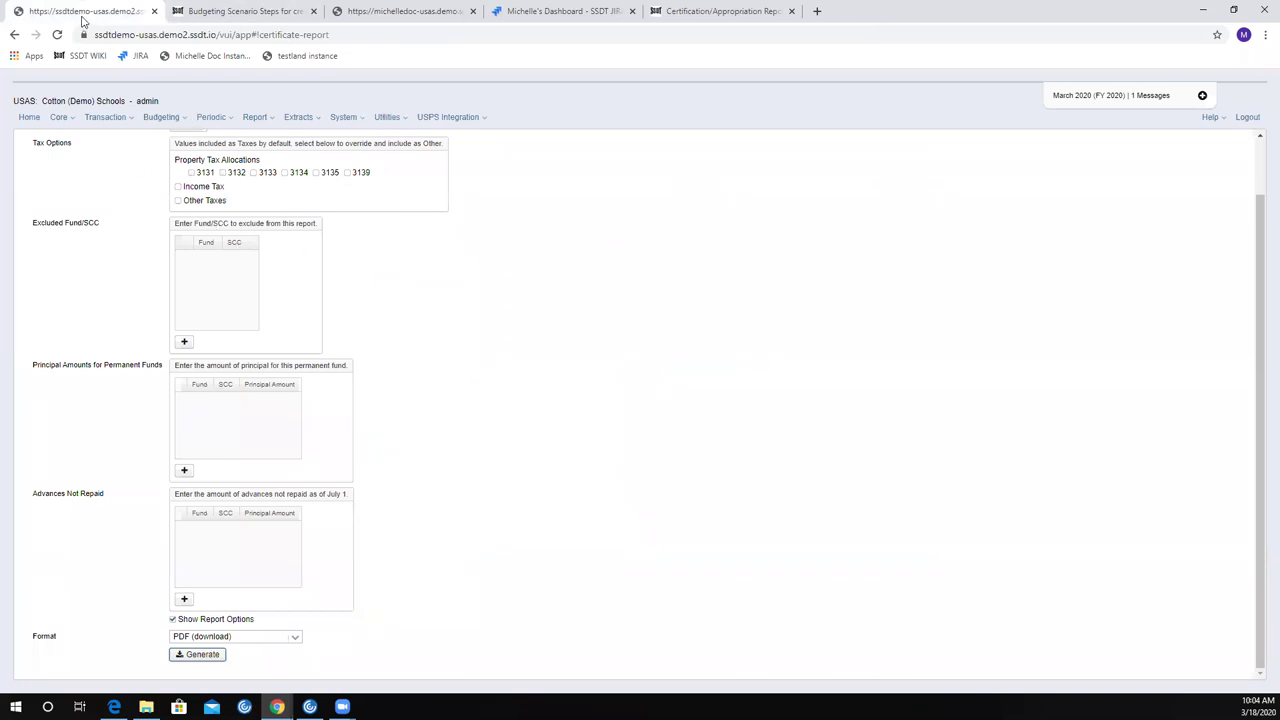
Choose Periodic > Cash Reconciliation to list the fiscal year 2020 records
scroll(446, 243, up, 2)
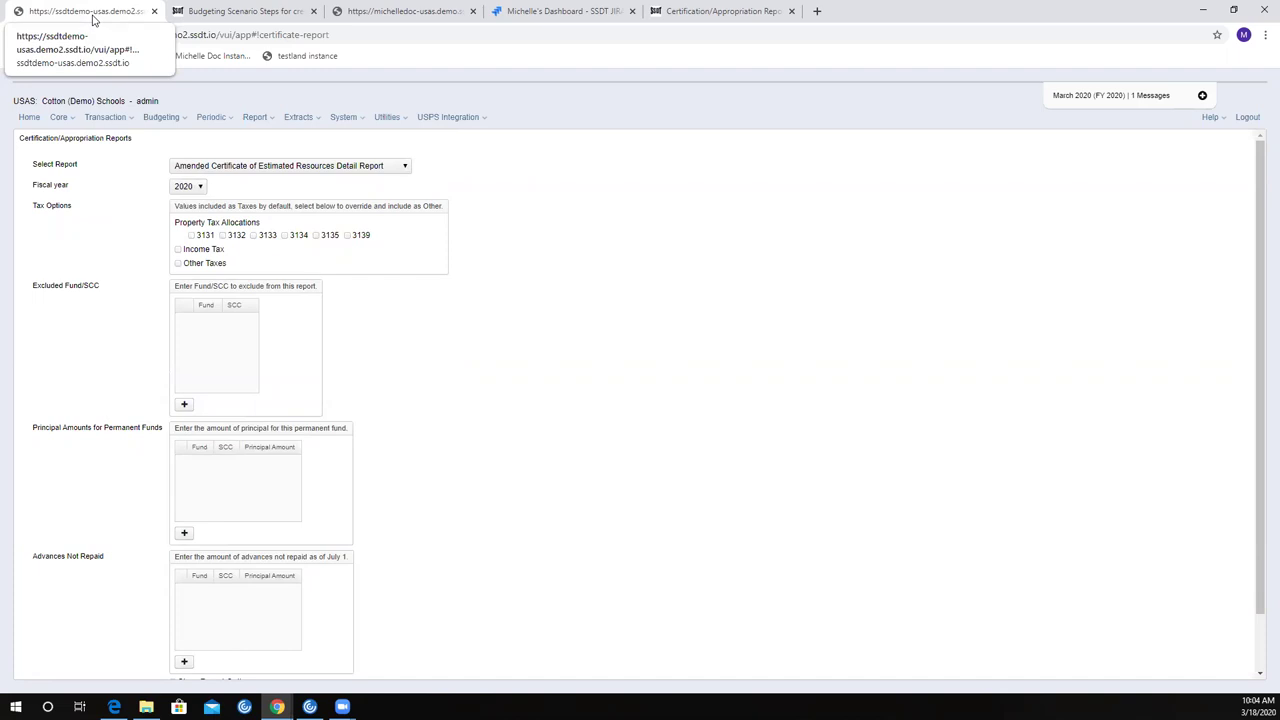
click(225, 120)
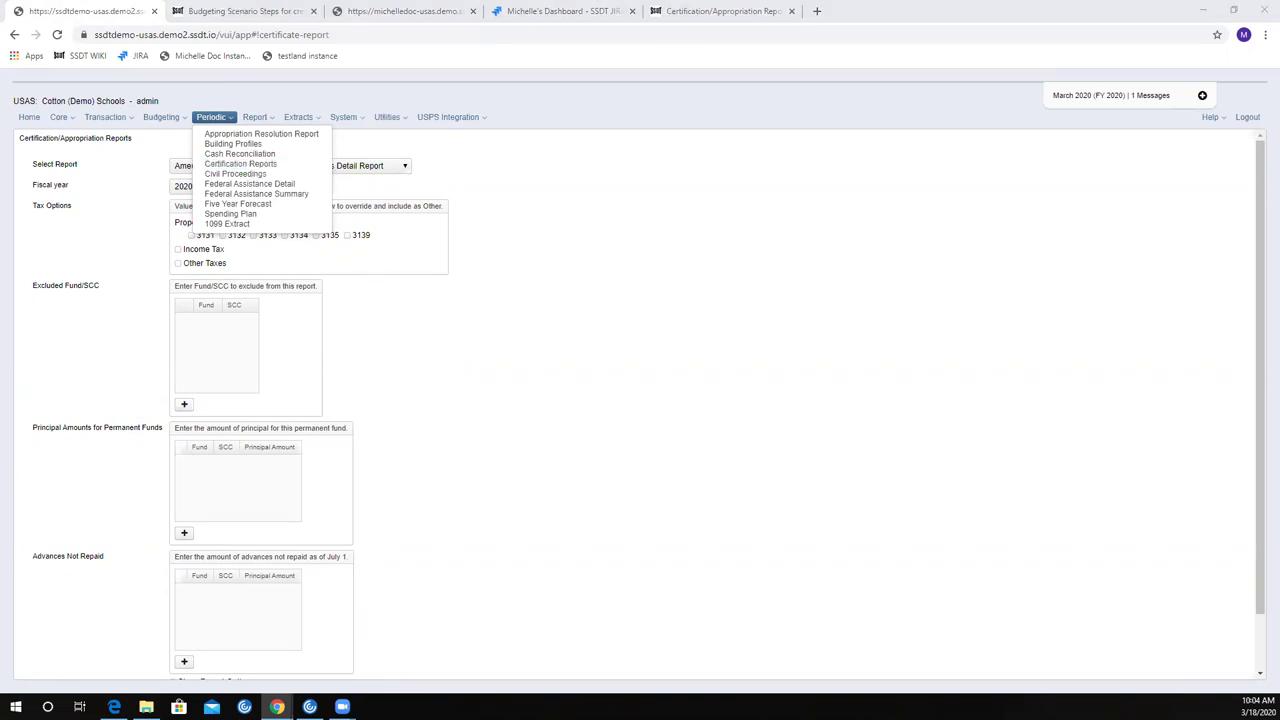
click(261, 155)
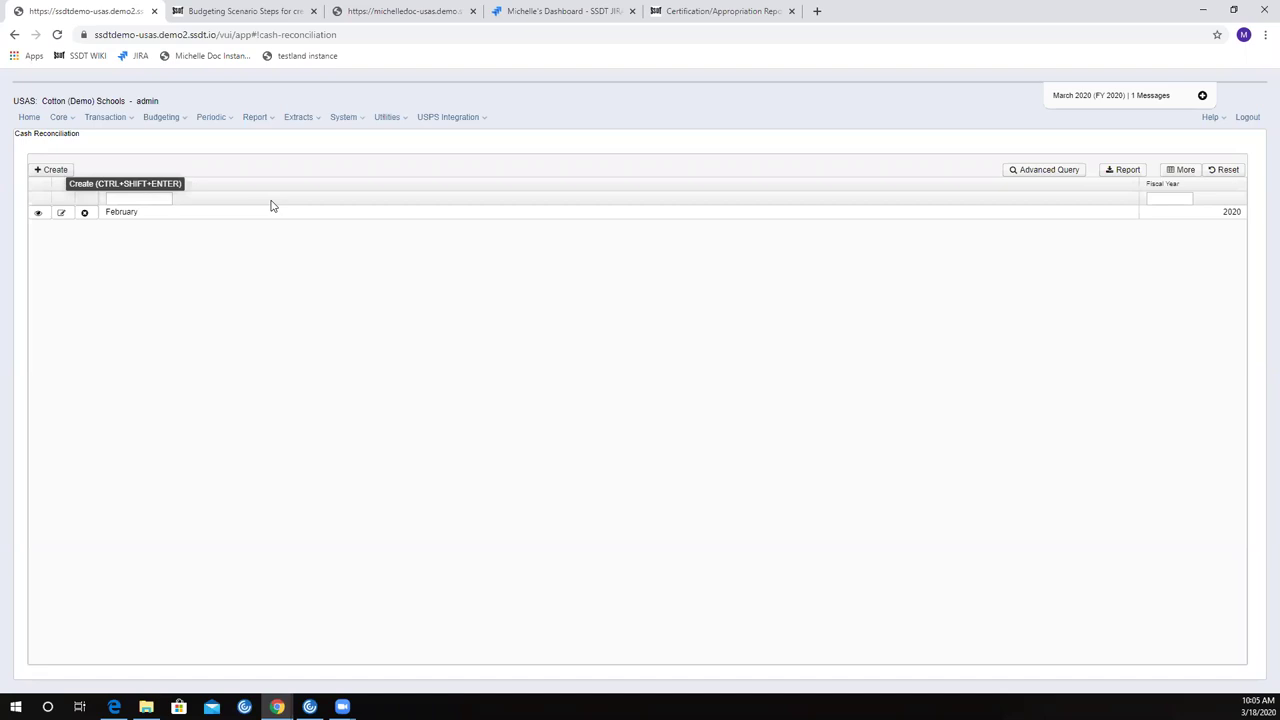
View the February 2020 cash reconciliation and print it to a PDF file
click(38, 215)
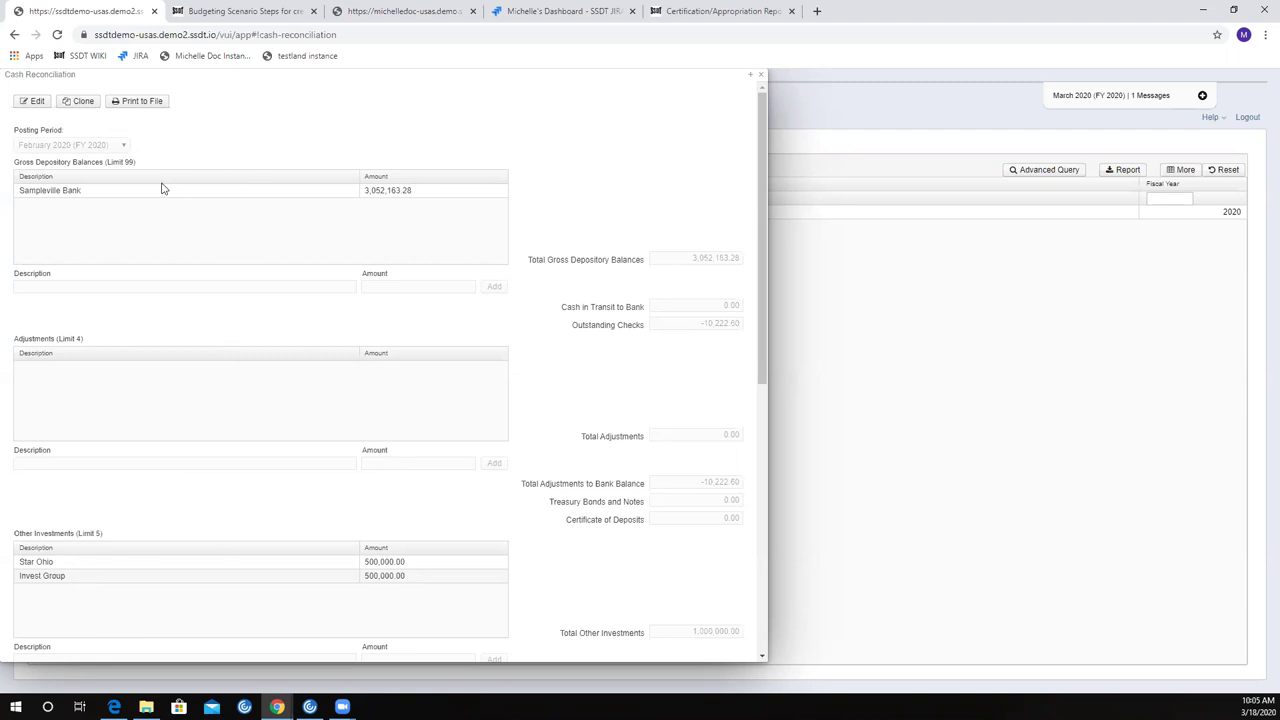
scroll(210, 247, down, 2)
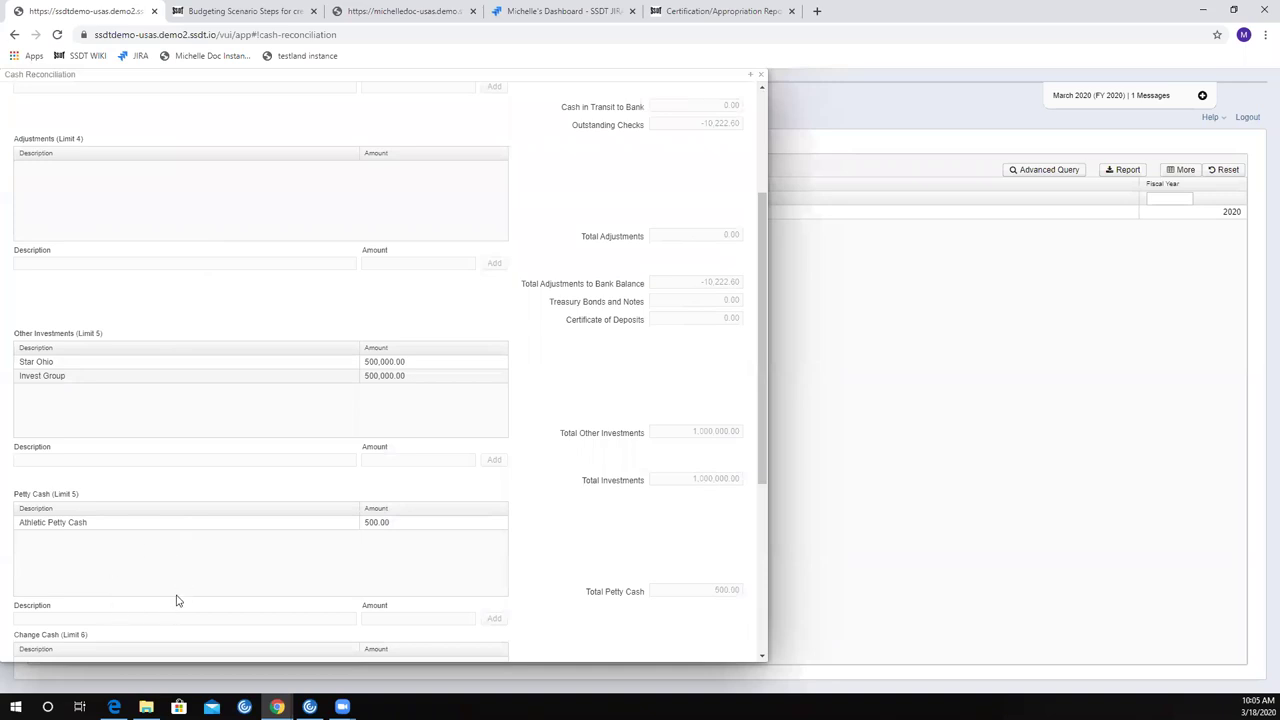
scroll(210, 506, up, 2)
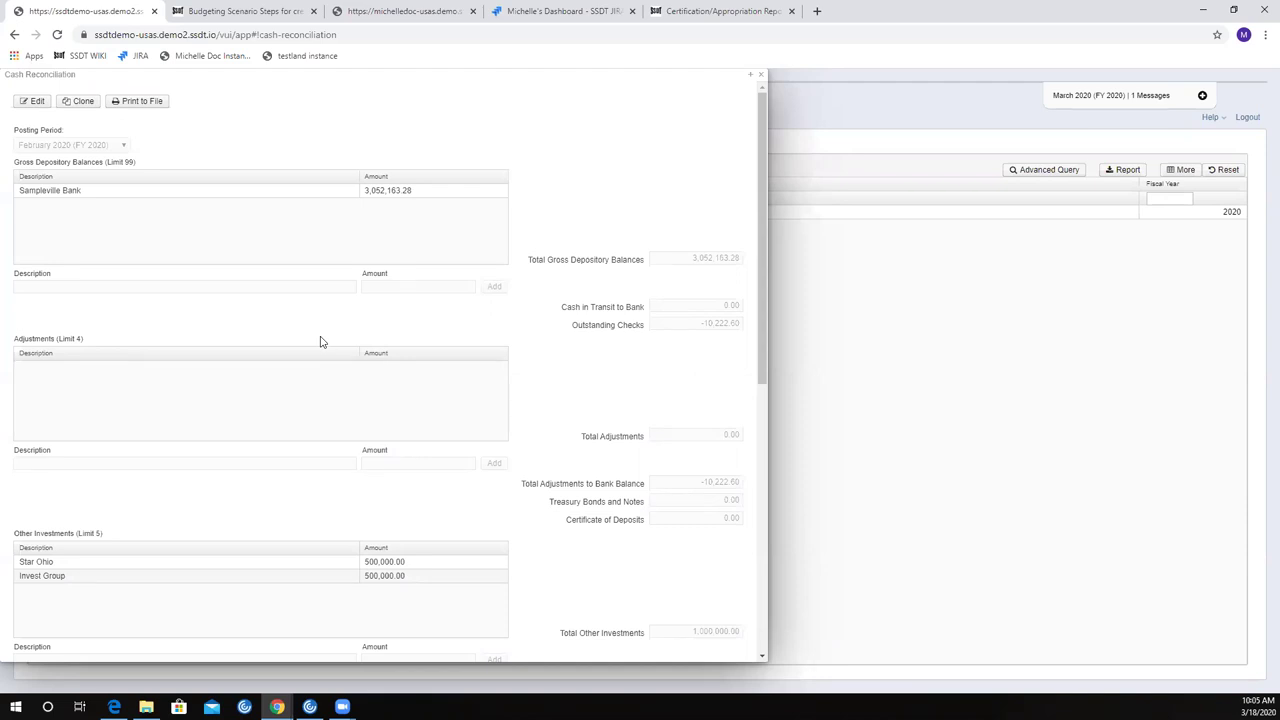
click(155, 110)
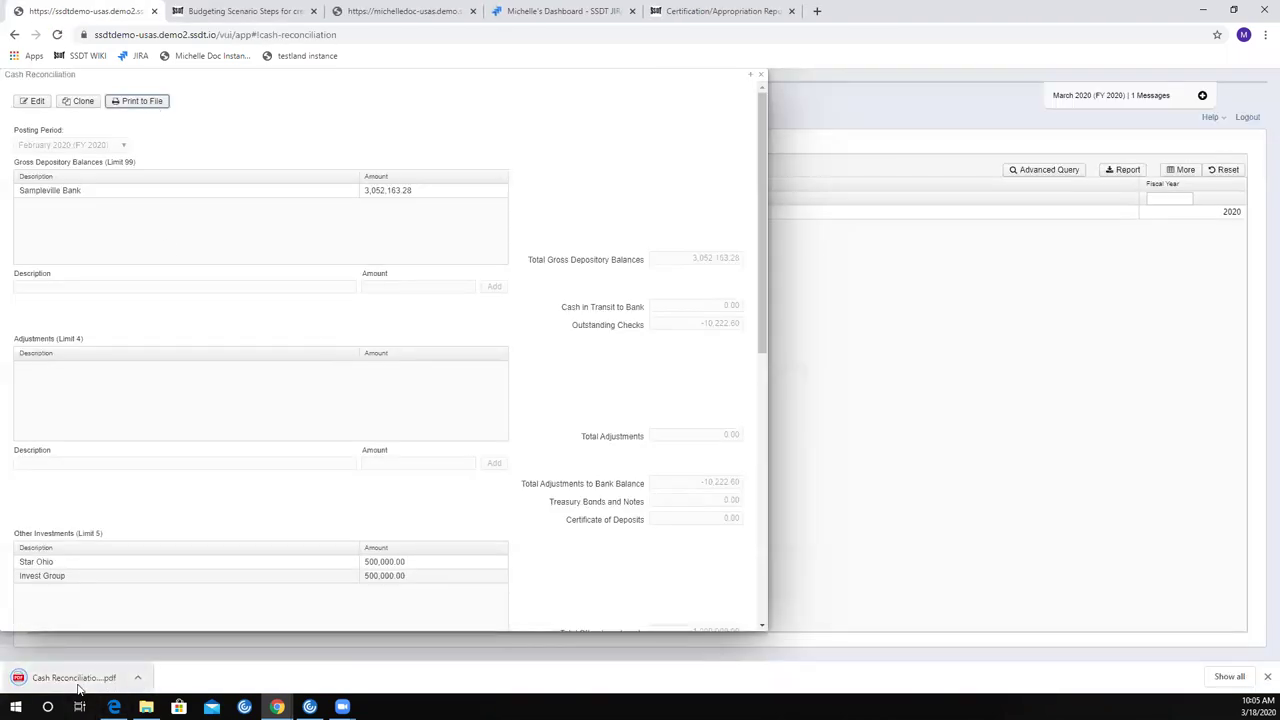
Review the 02/29/2020 cash reconciliation PDF ($4,042,440.68 total) and return to USAS-R
click(75, 678)
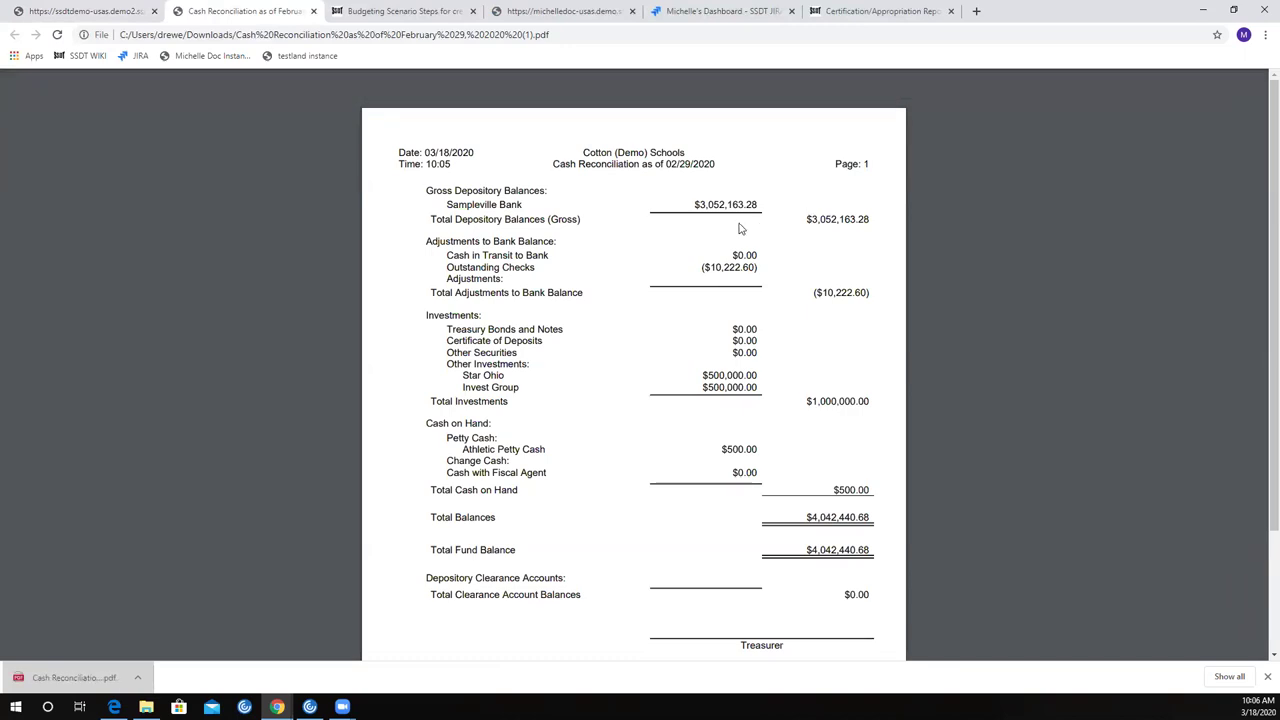
scroll(740, 230, down, 2)
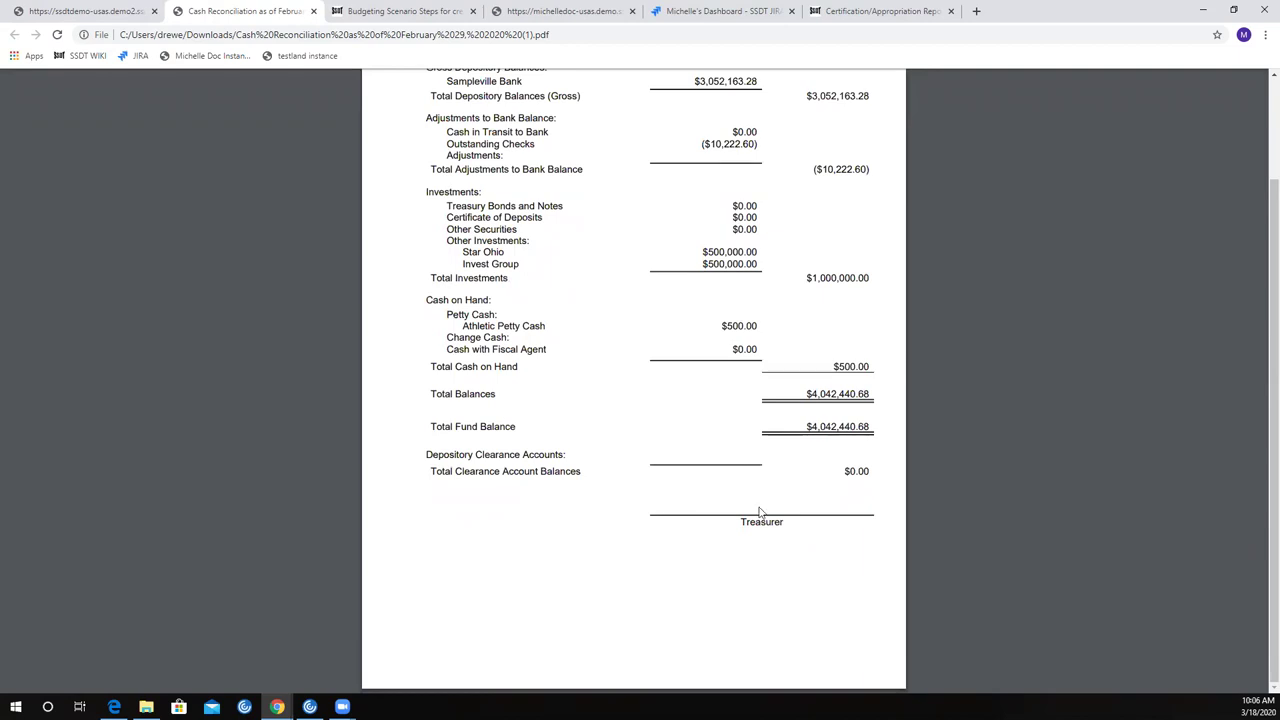
scroll(760, 512, up, 2)
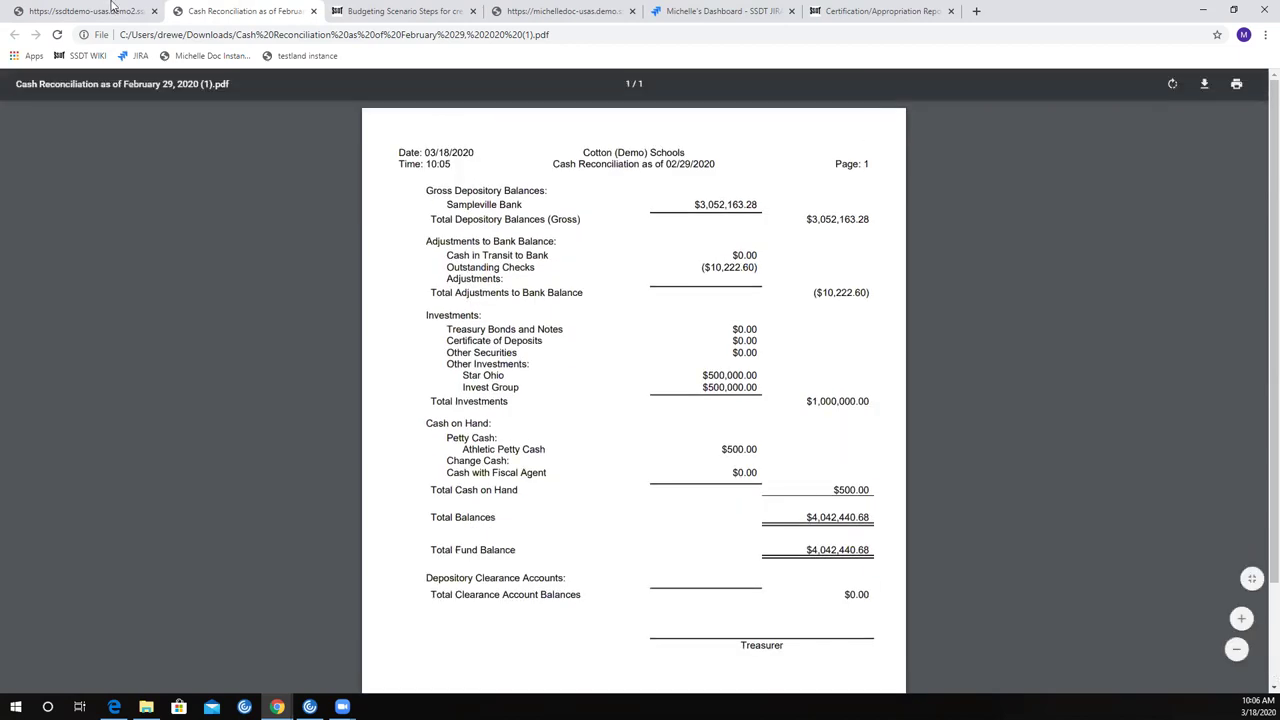
click(72, 13)
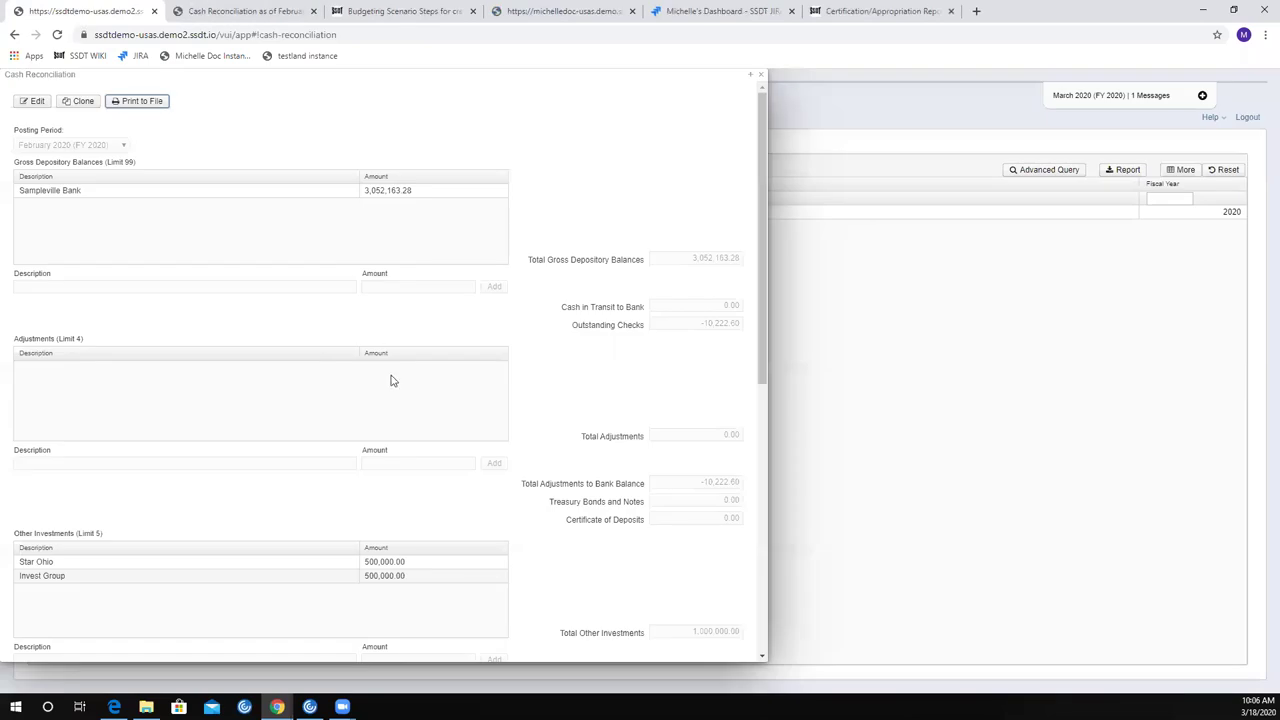
Clone the February reconciliation and set its posting period to March 2020
click(81, 104)
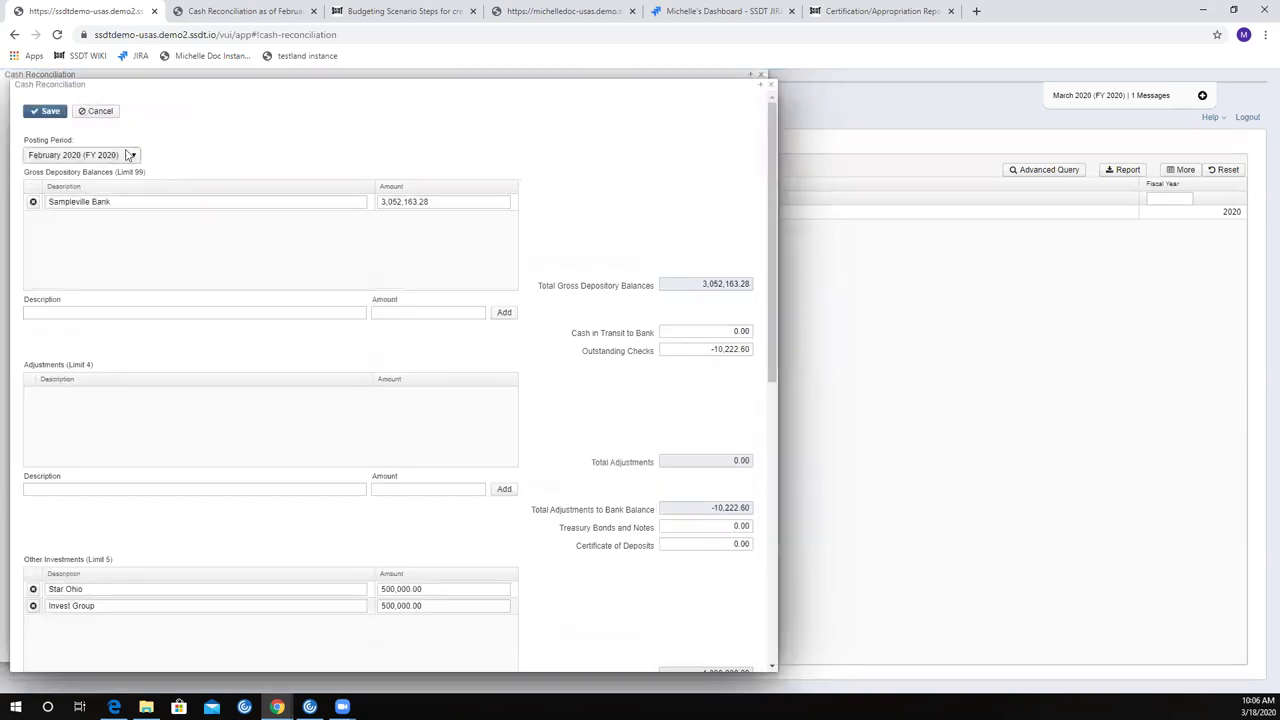
click(131, 157)
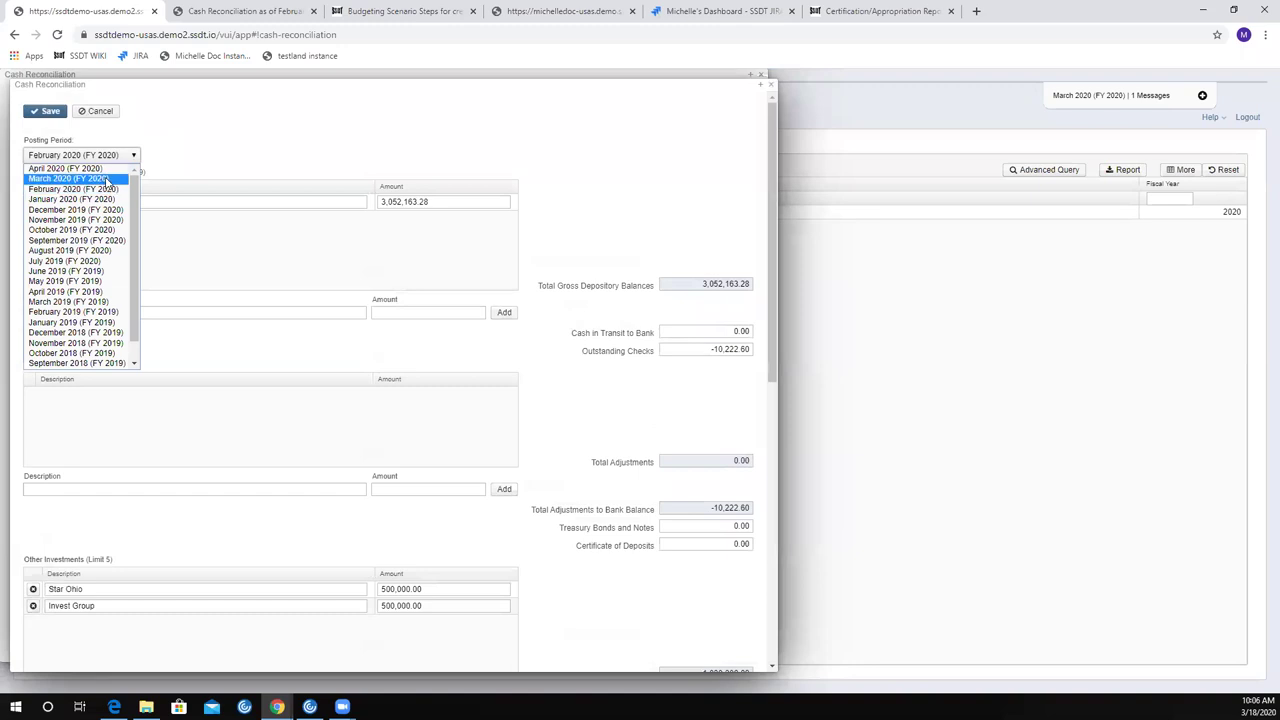
click(106, 179)
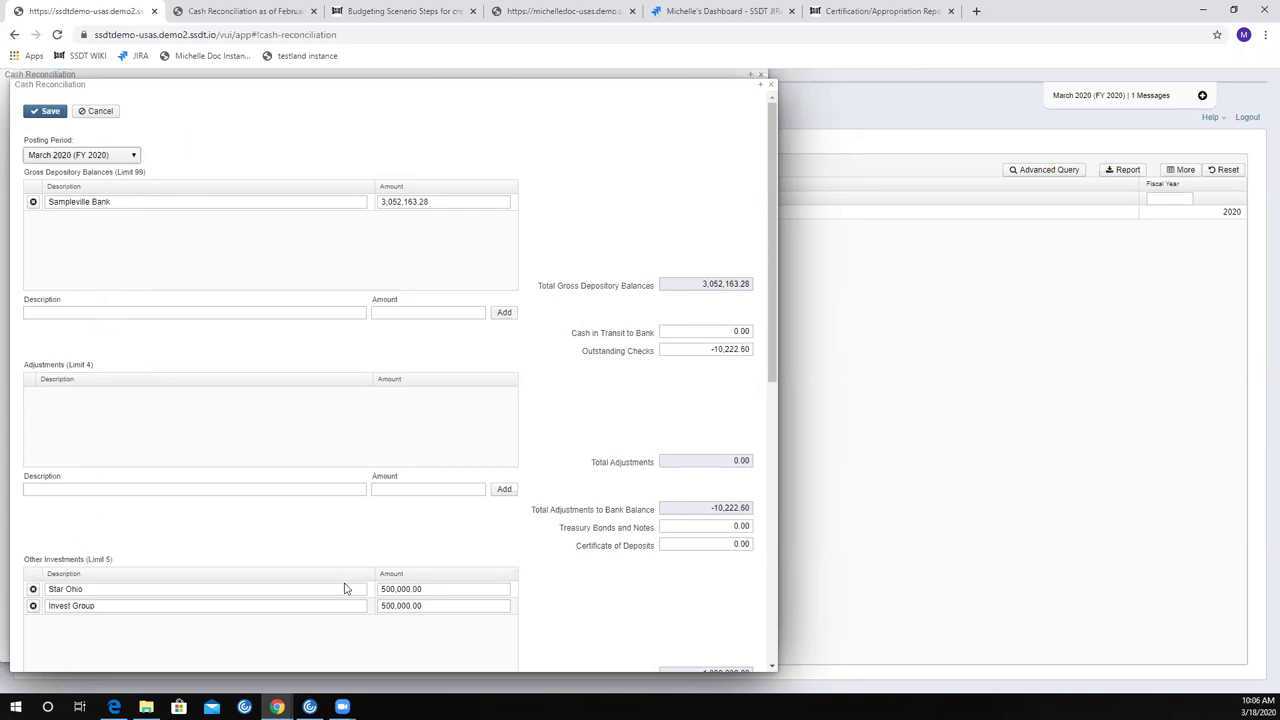
click(433, 201)
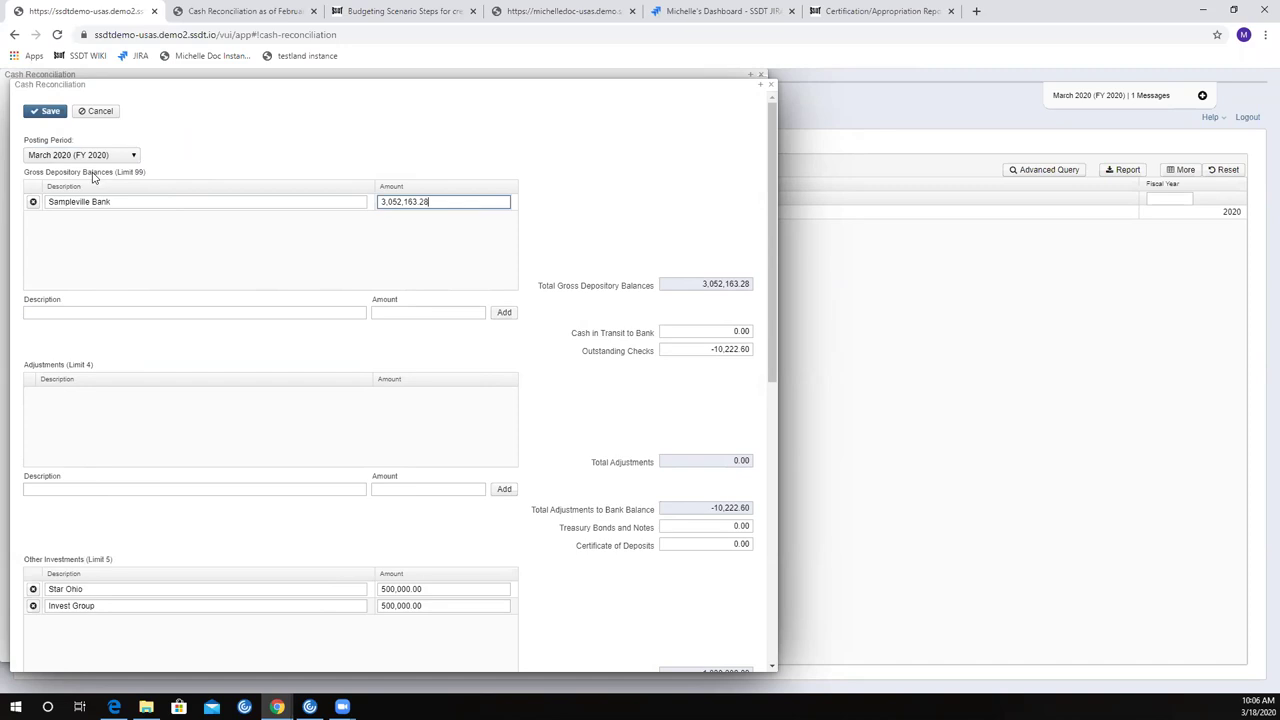
Add a Testville Bank depository balance of 1,000,000.00
click(42, 311)
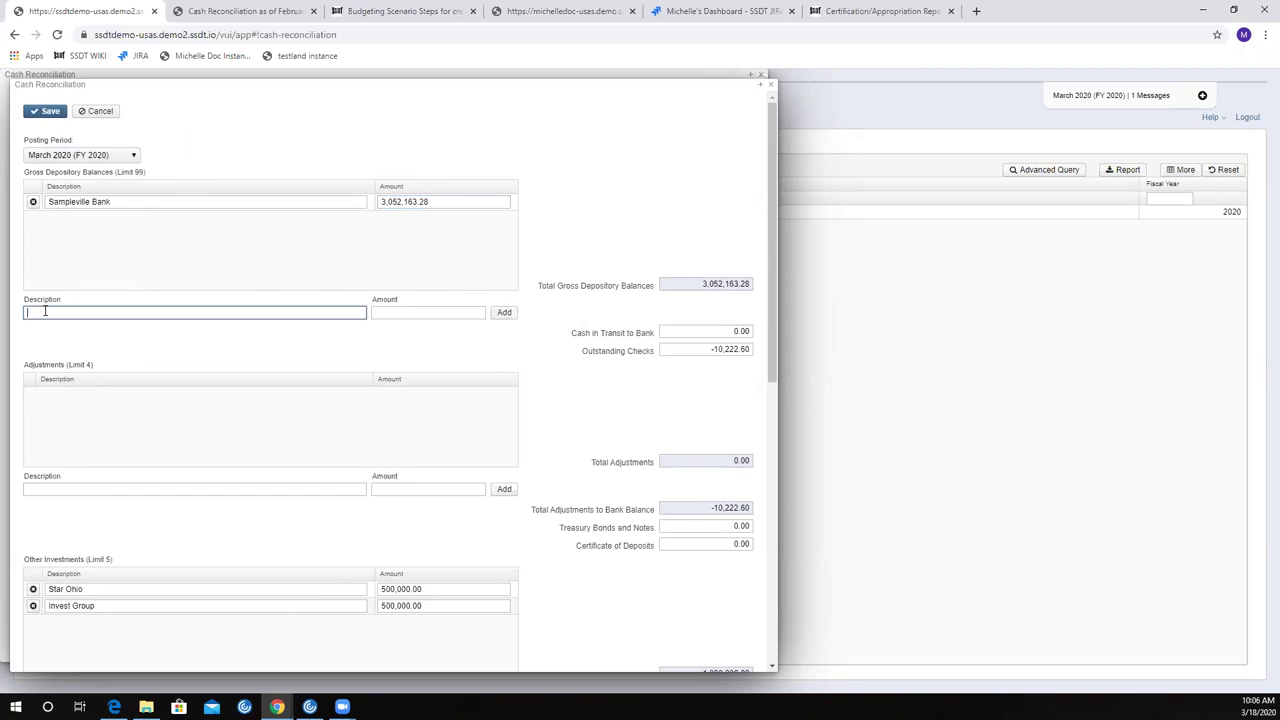
text(Testville Bank)
key(Tab)
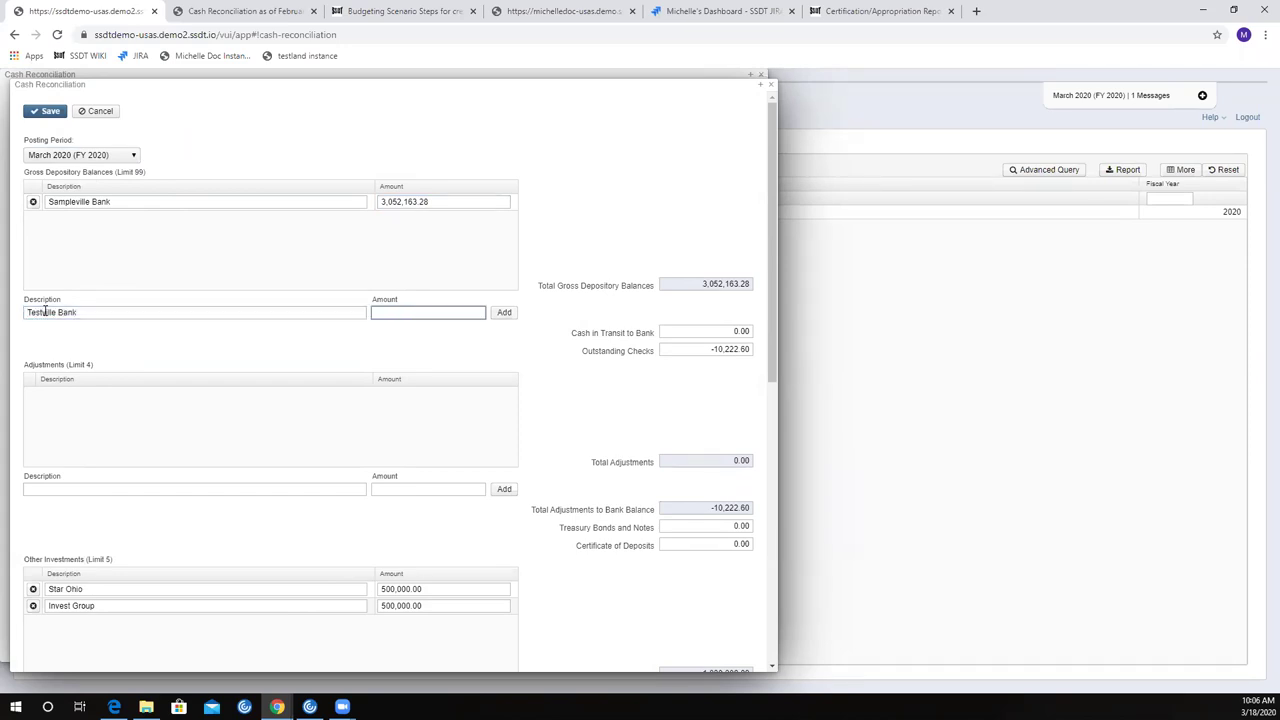
text(1000000)
click(504, 316)
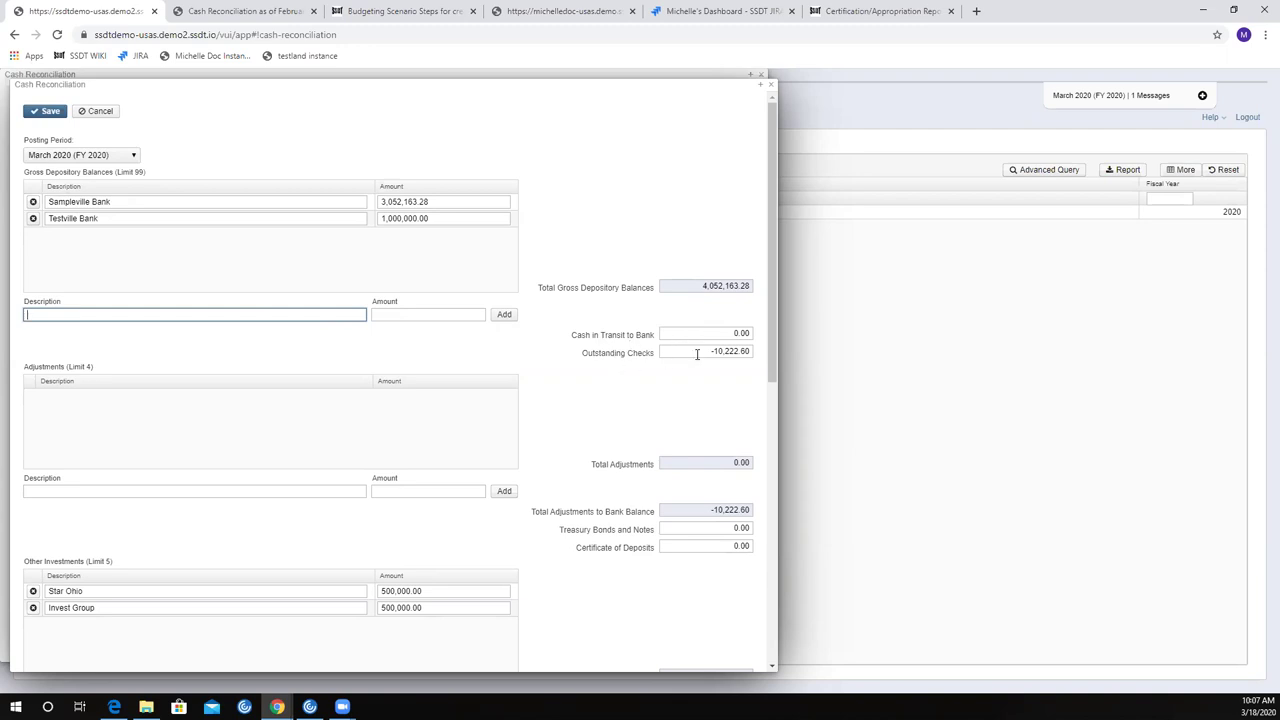
scroll(697, 354, down, 1)
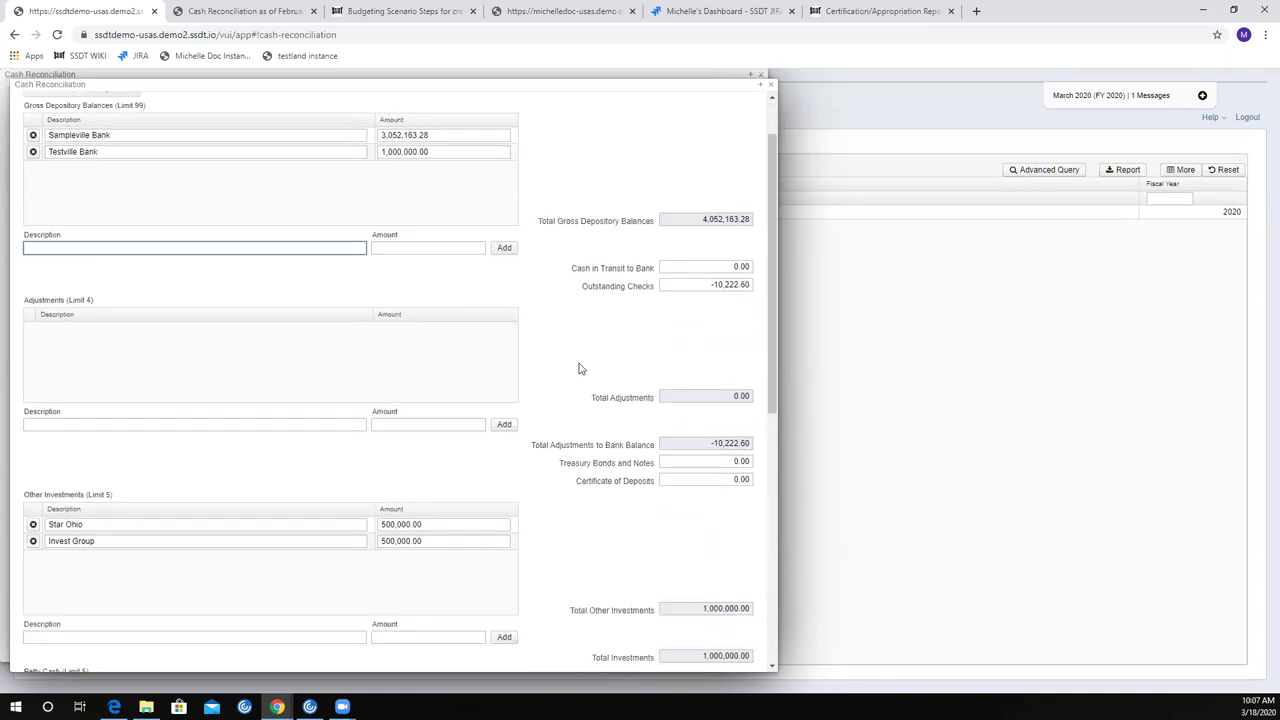
click(42, 426)
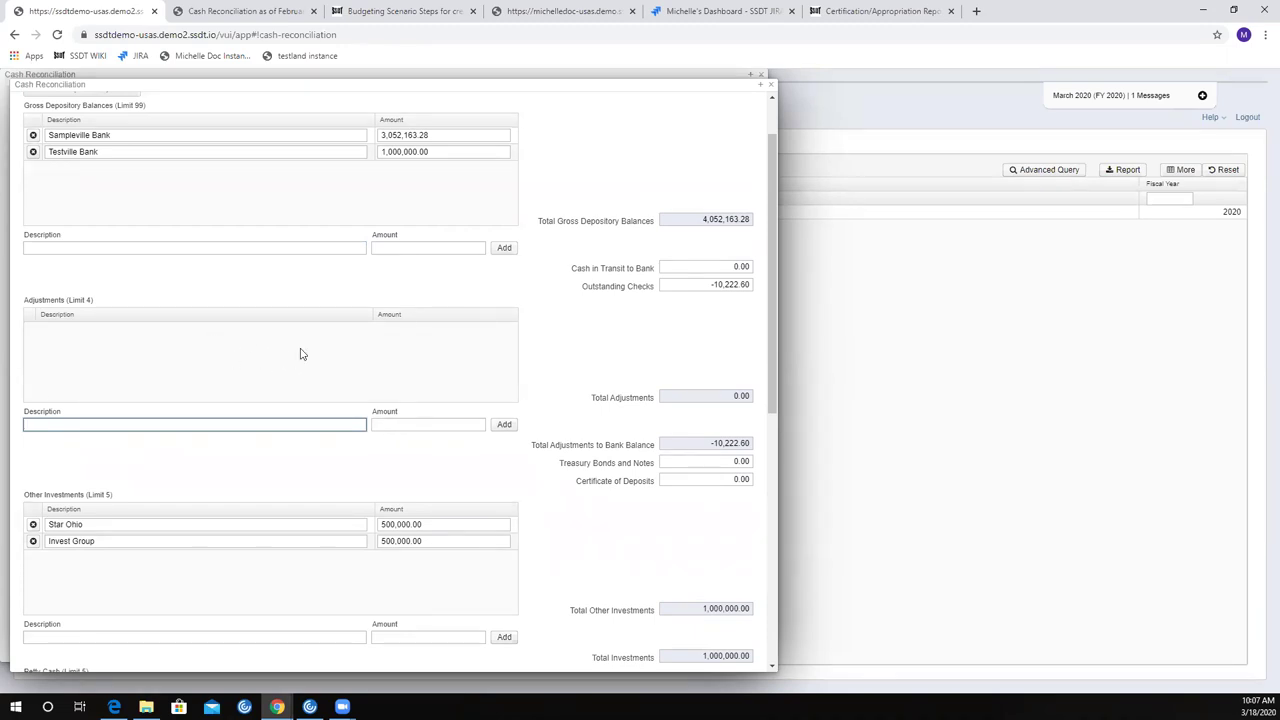
scroll(559, 340, down, 1)
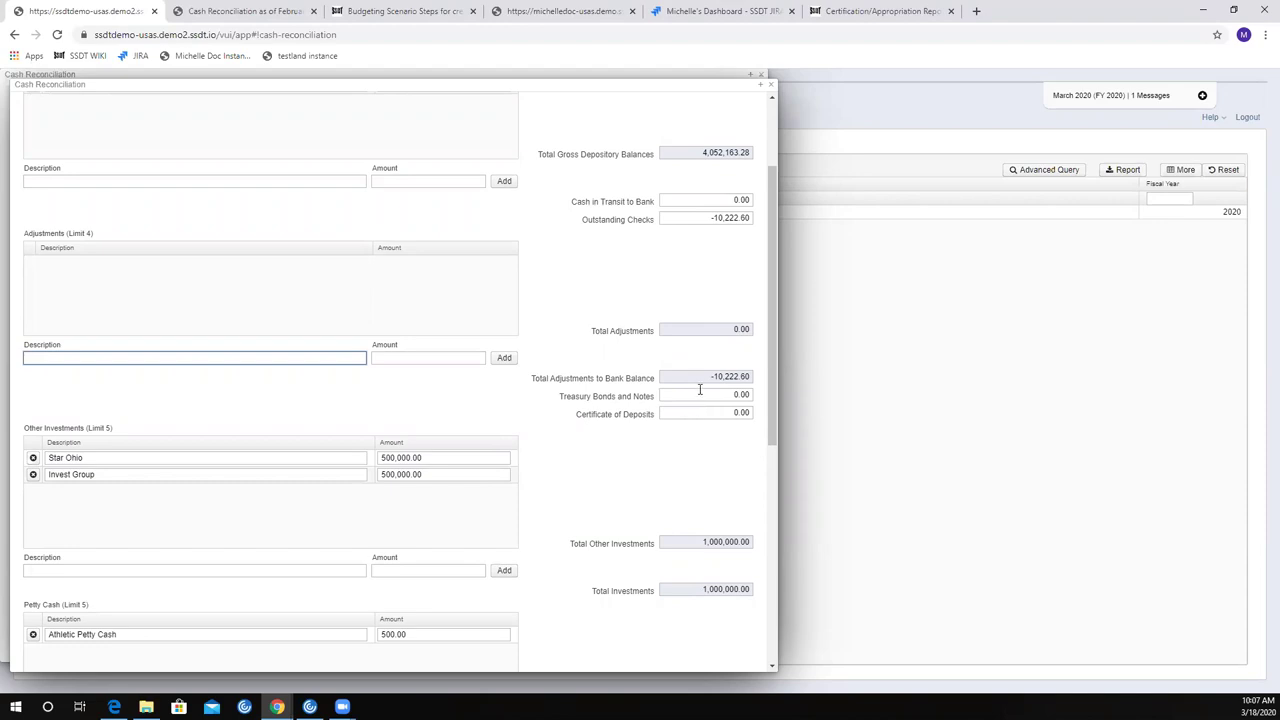
scroll(354, 406, down, 3)
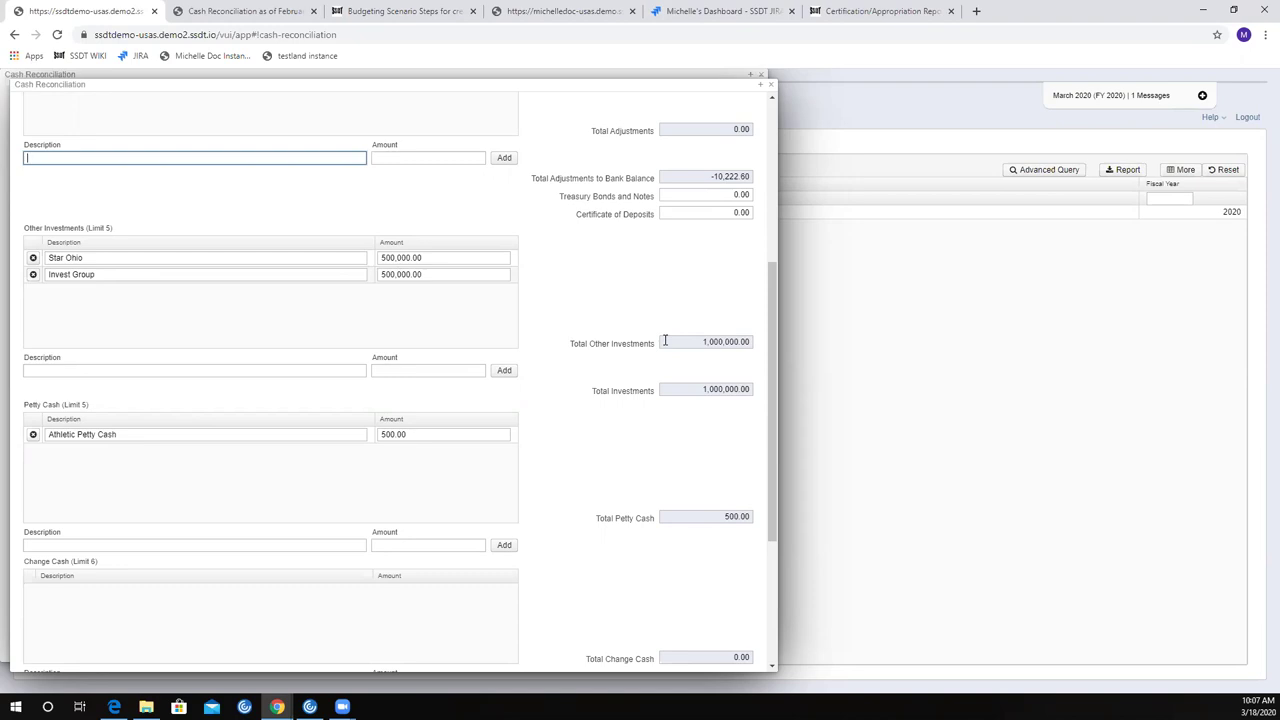
scroll(665, 341, down, 3)
scroll(610, 292, up, 3)
scroll(572, 390, down, 2)
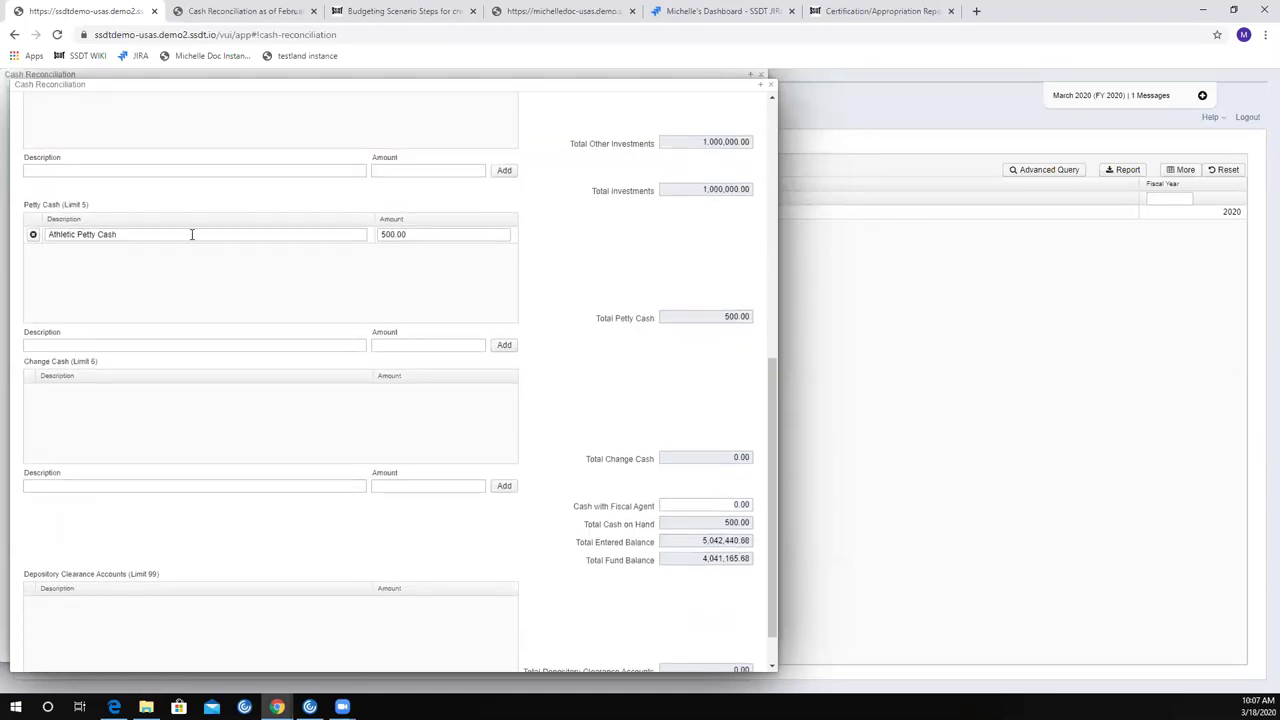
scroll(206, 389, down, 1)
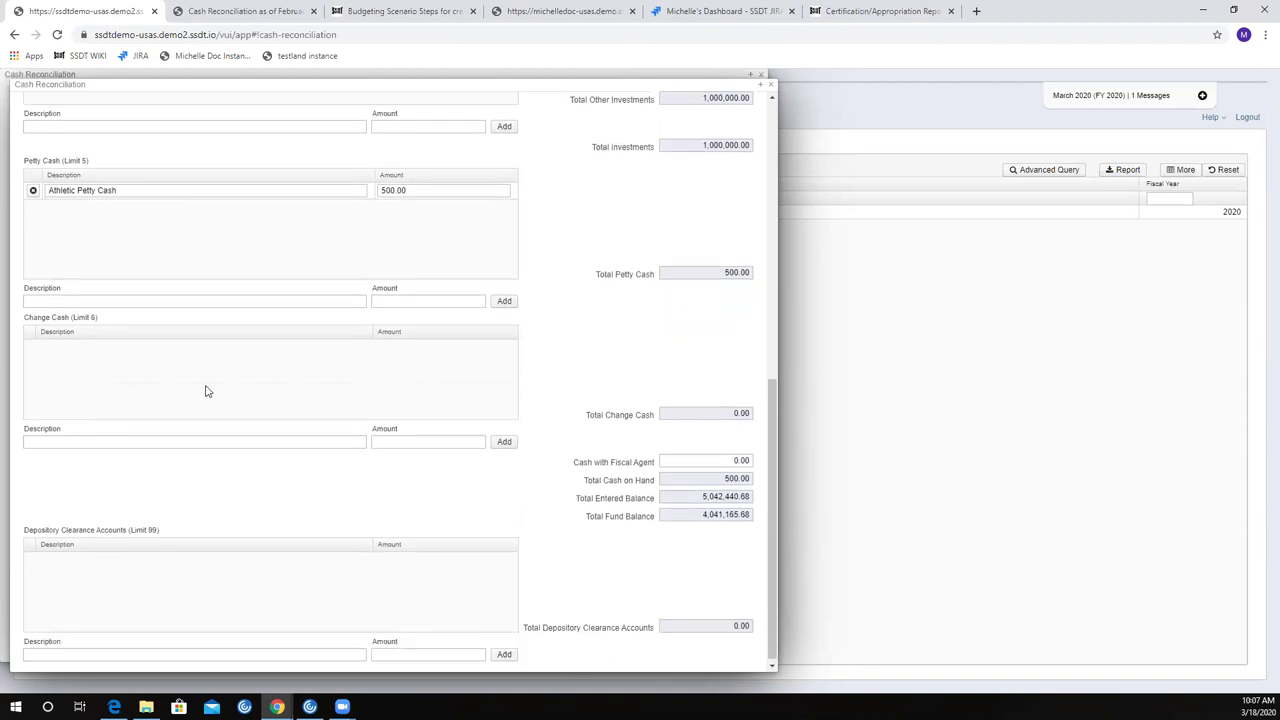
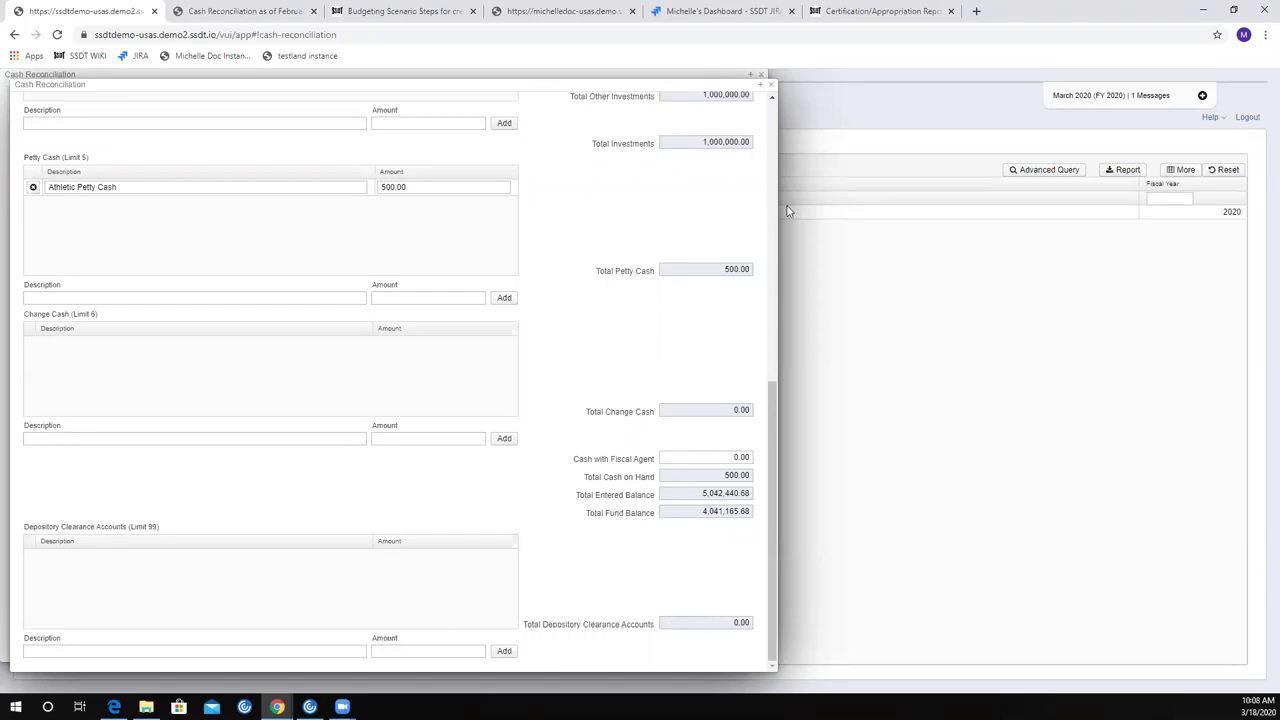
Reopen the February 2020 cash reconciliation for editing and review its 4,042,440.68 entered balance
click(771, 87)
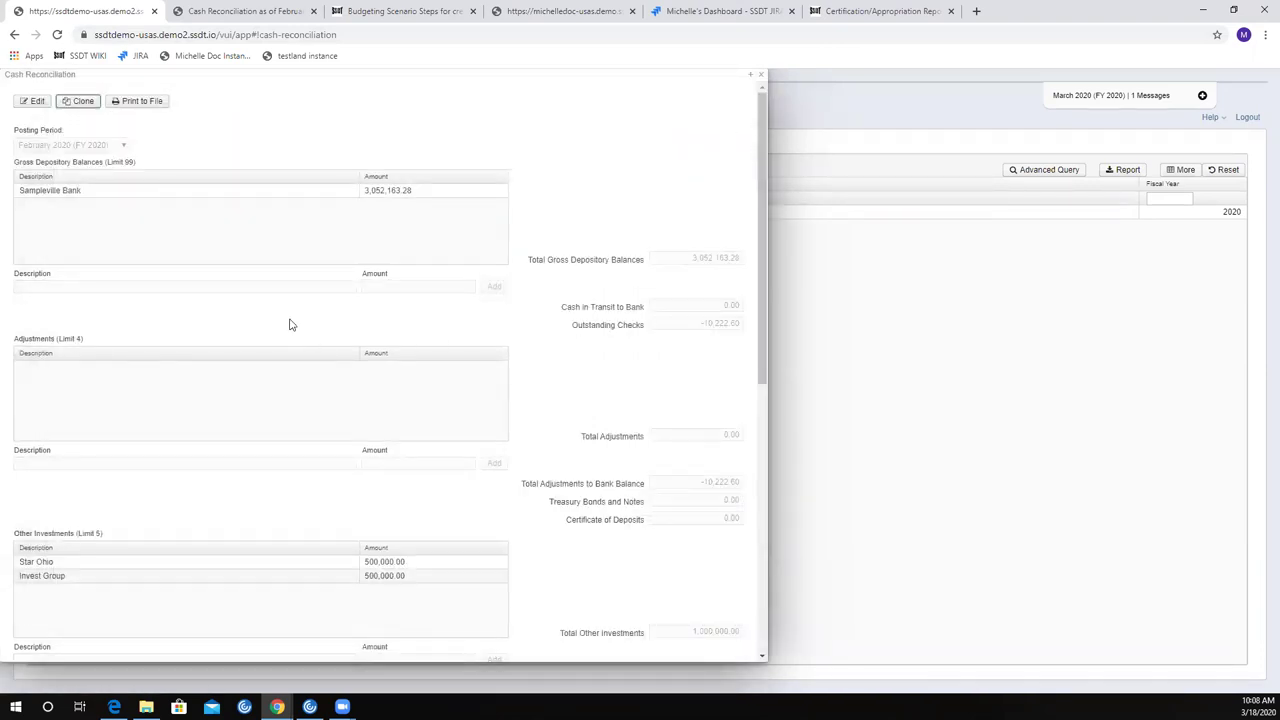
click(35, 101)
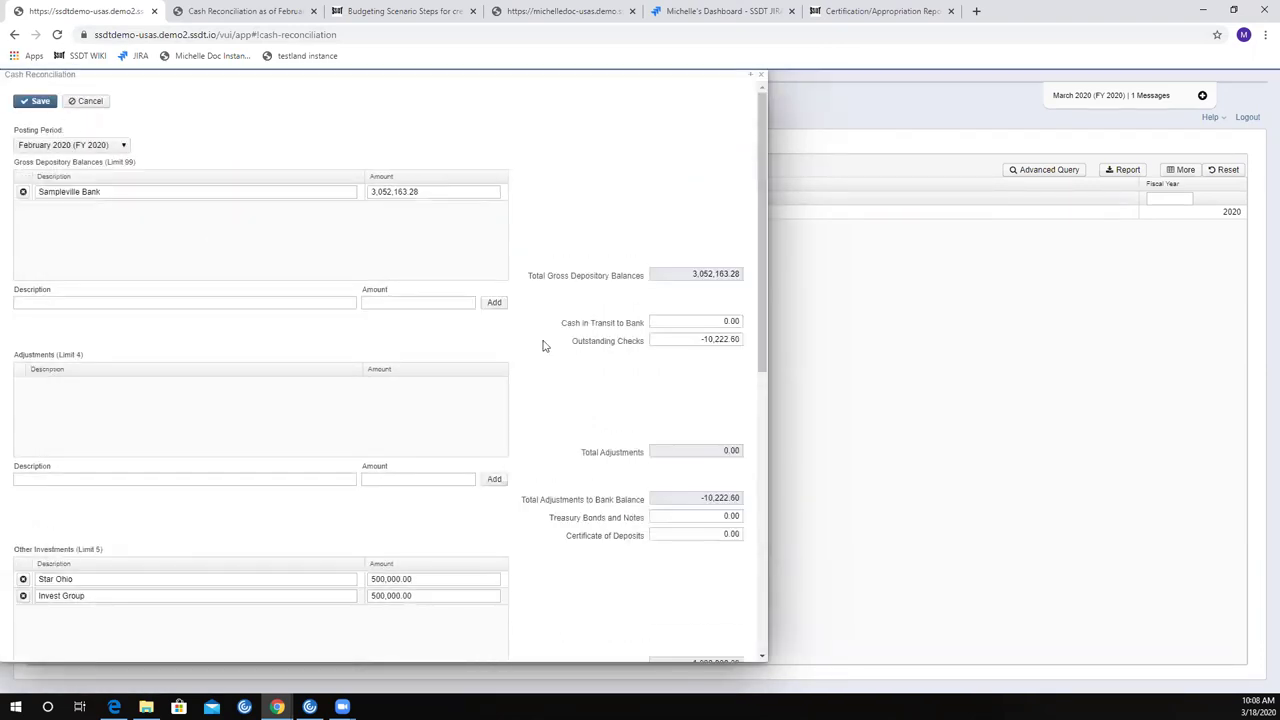
scroll(543, 346, down, 4)
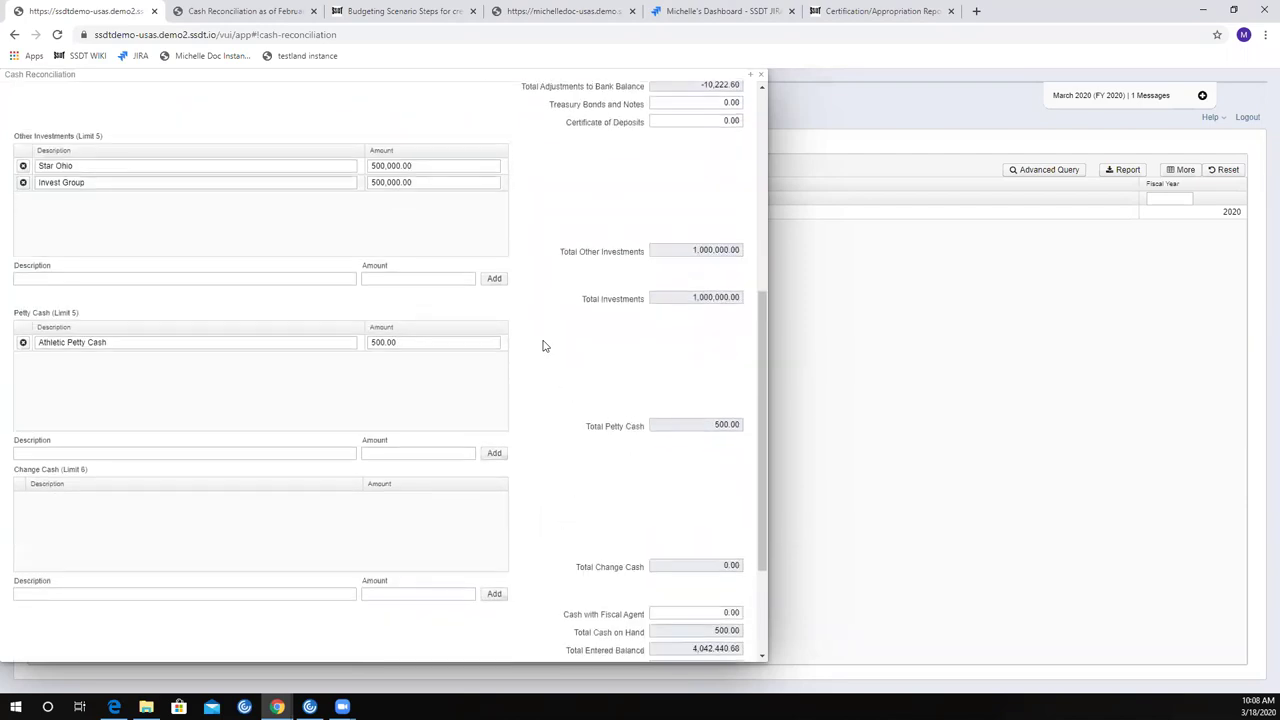
scroll(543, 346, down, 2)
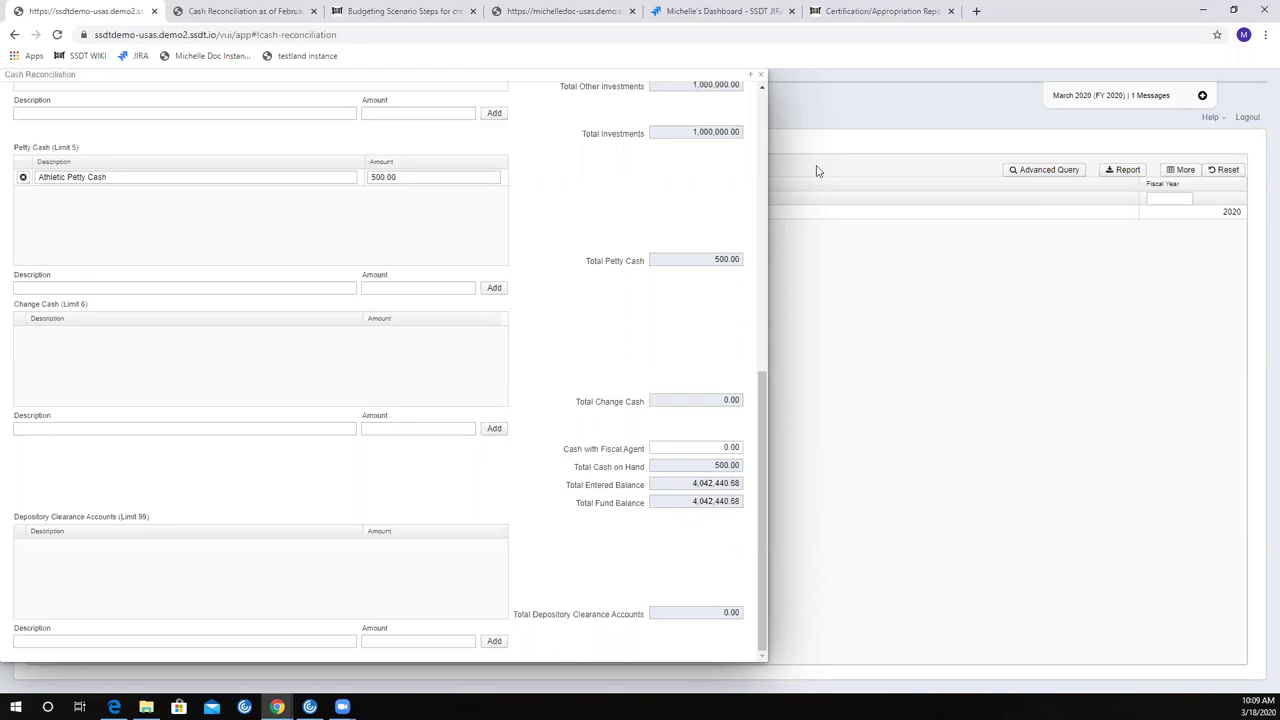
Close the cash reconciliation record and pull down the Periodic menu
click(763, 78)
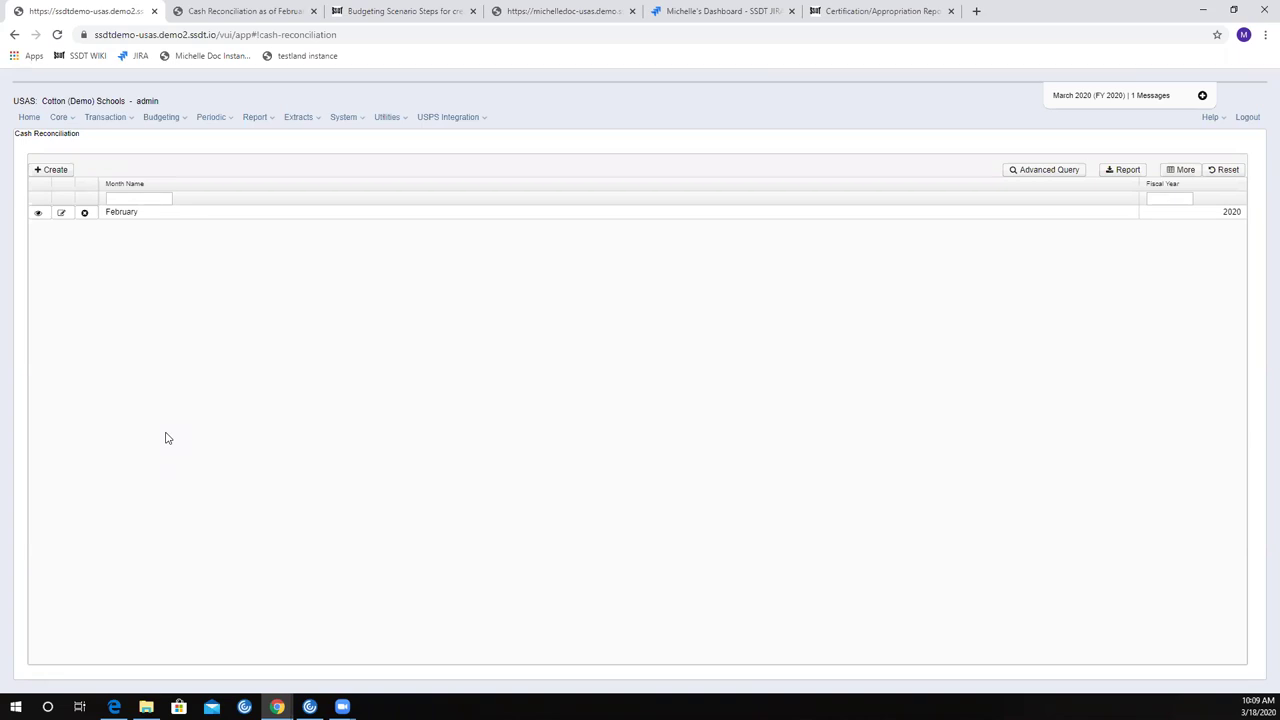
click(227, 120)
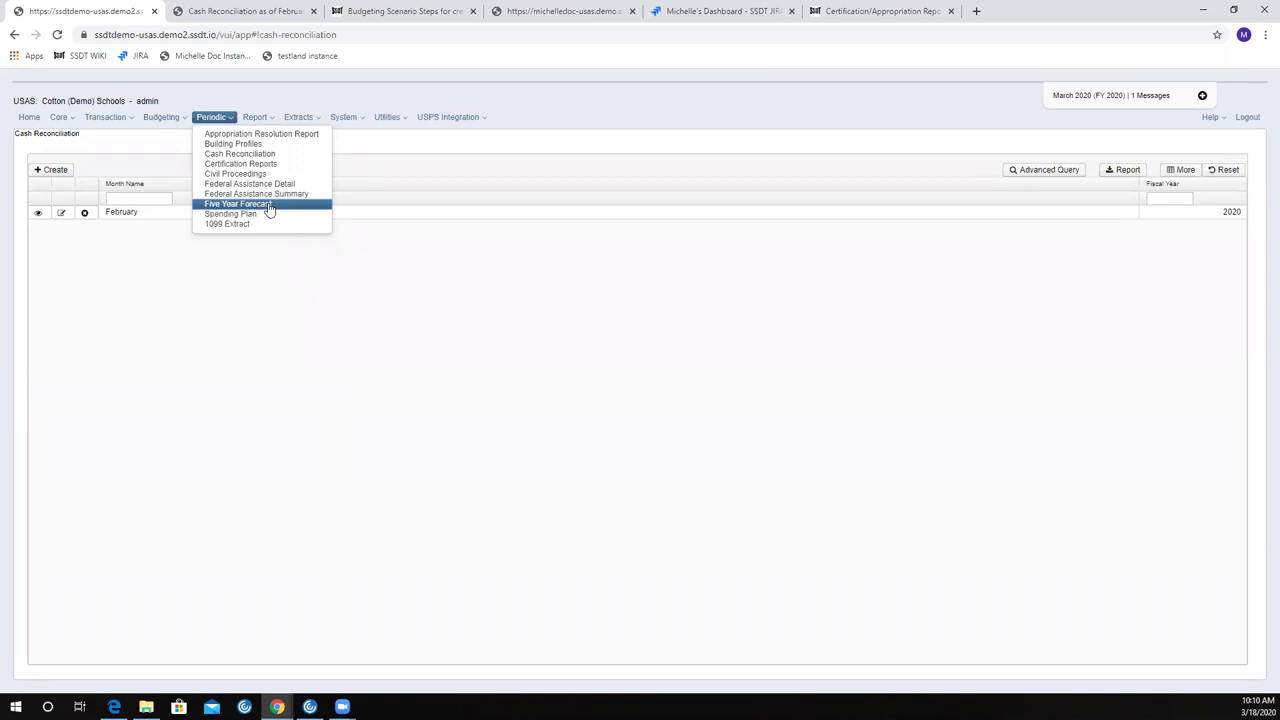
Generate the Five Year Forecast in Excel format as FiveYearForecast.xls, then go to the wiki
click(268, 208)
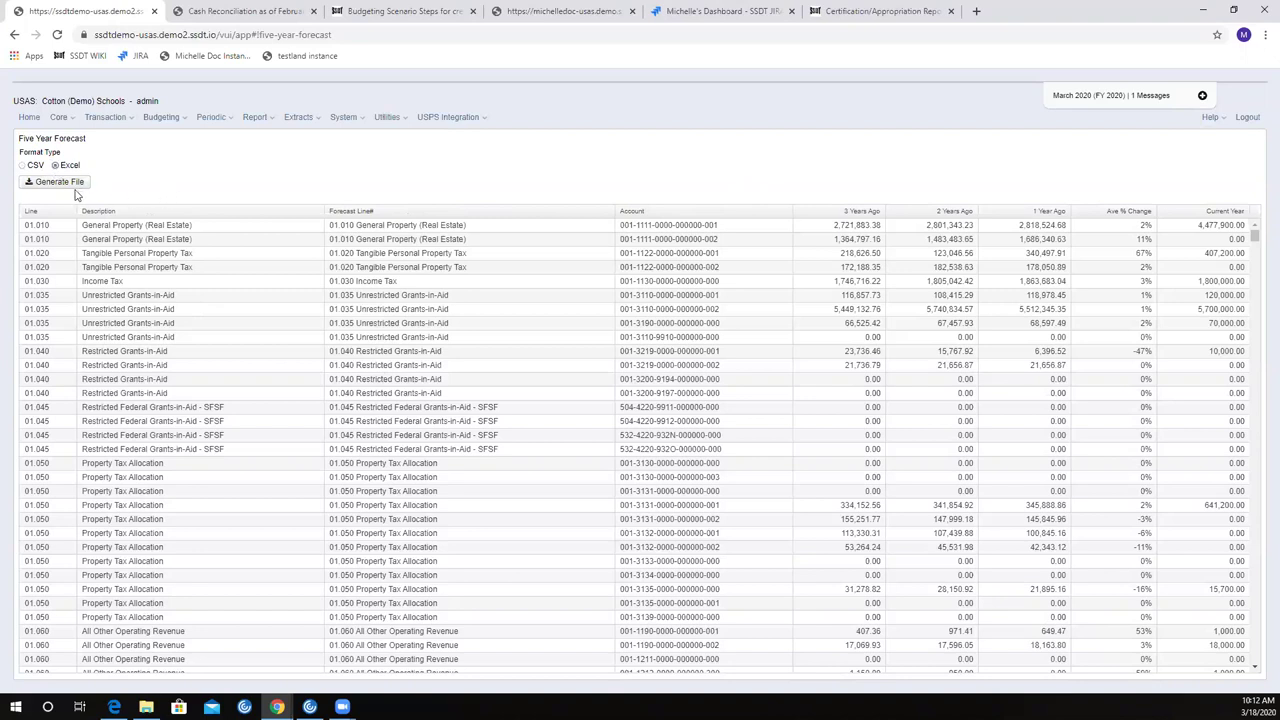
click(60, 182)
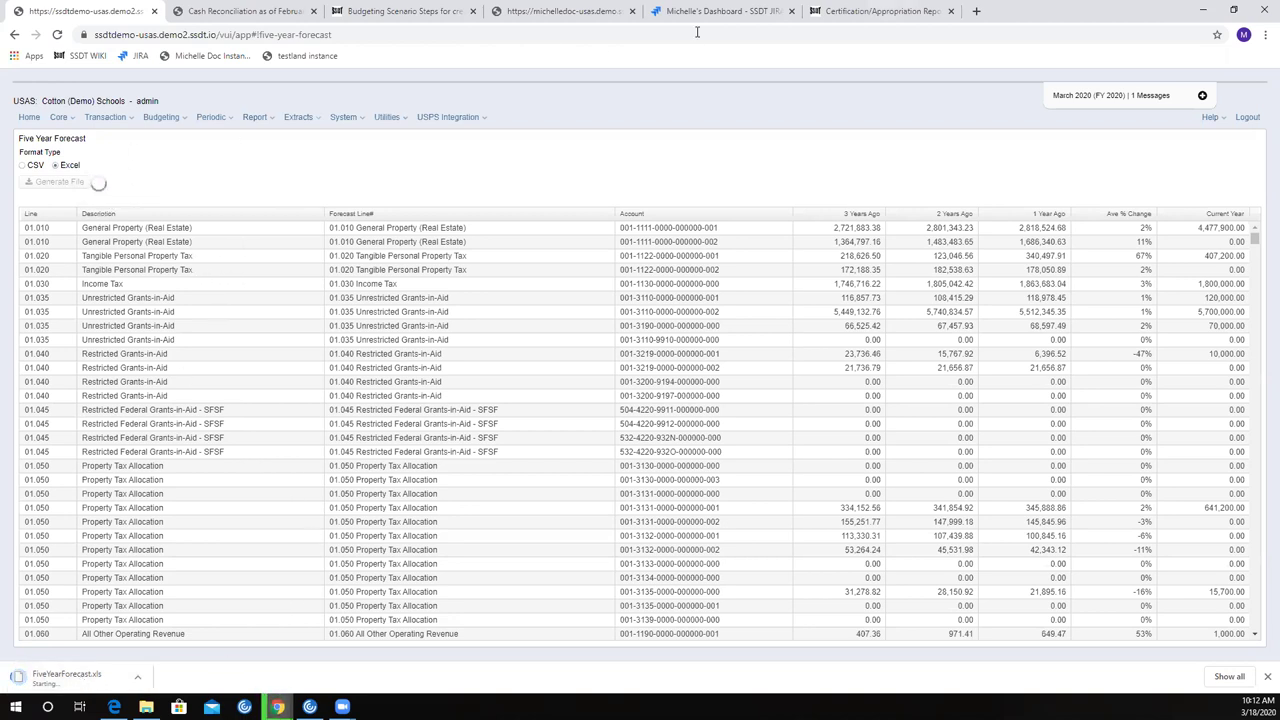
click(878, 11)
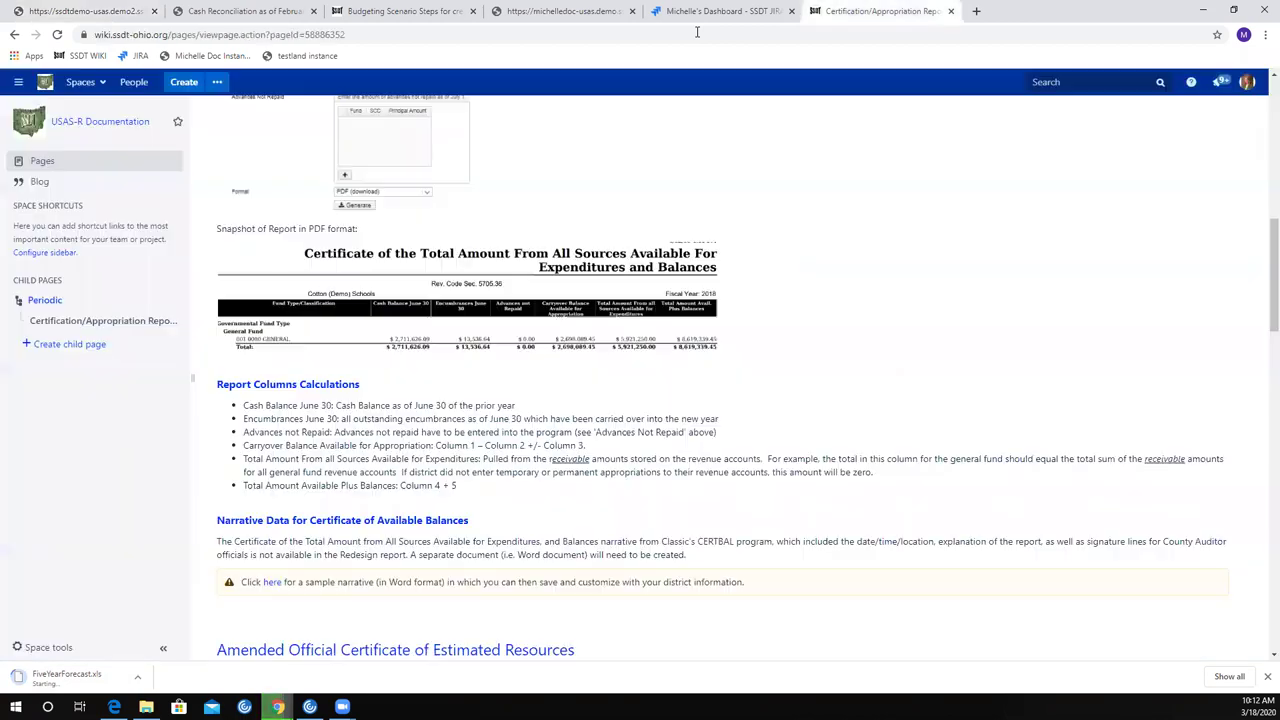
Navigate the USAS-R Documentation manual to Report Manager's Financial Report by Forecast Line Number
click(98, 122)
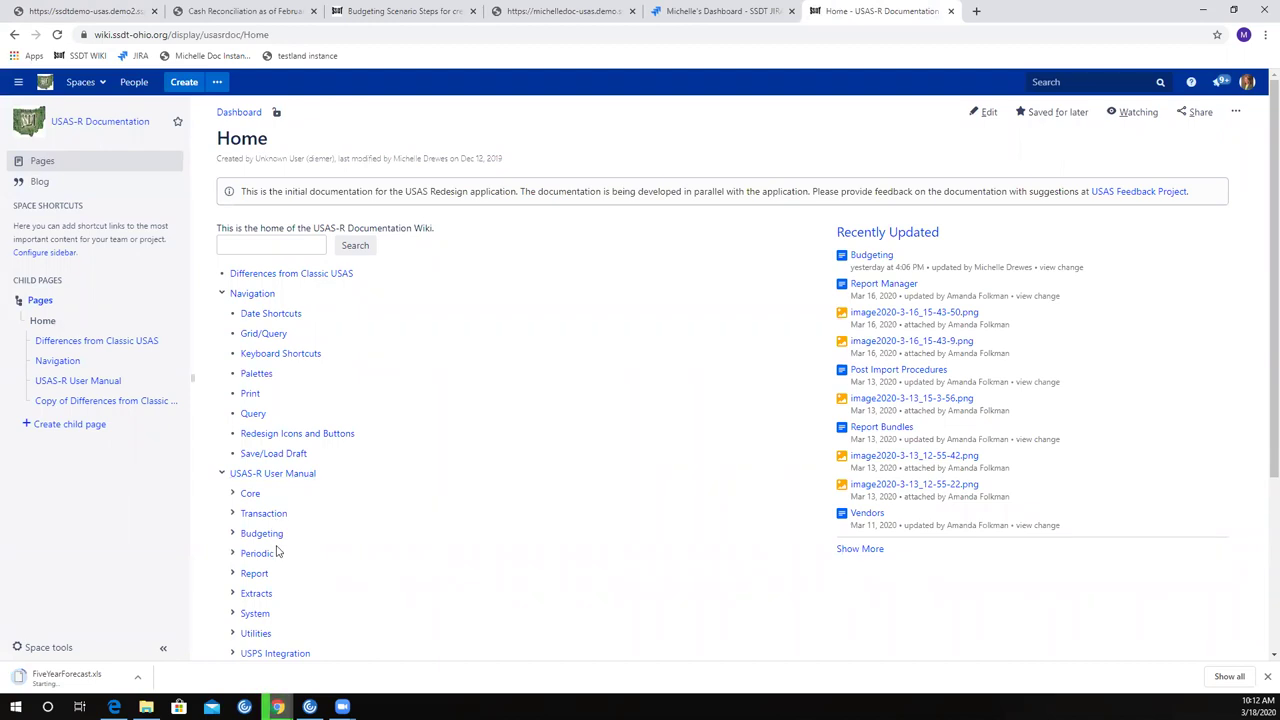
click(256, 576)
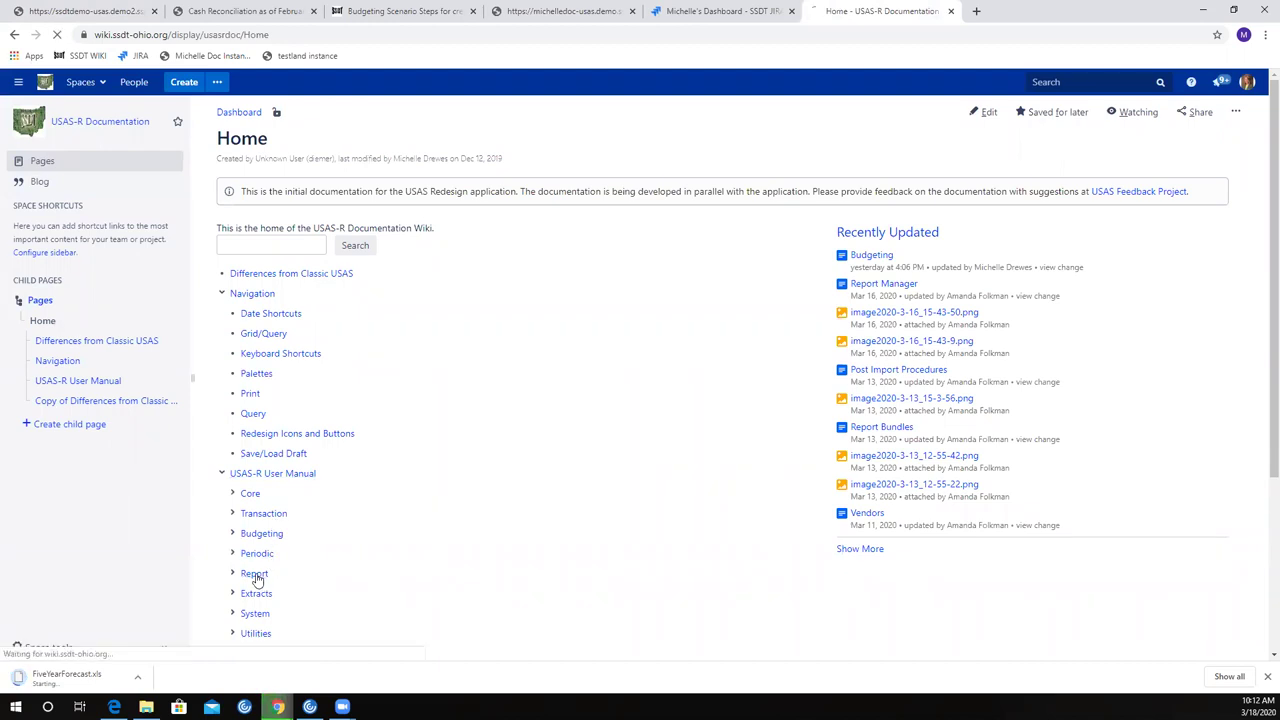
click(267, 226)
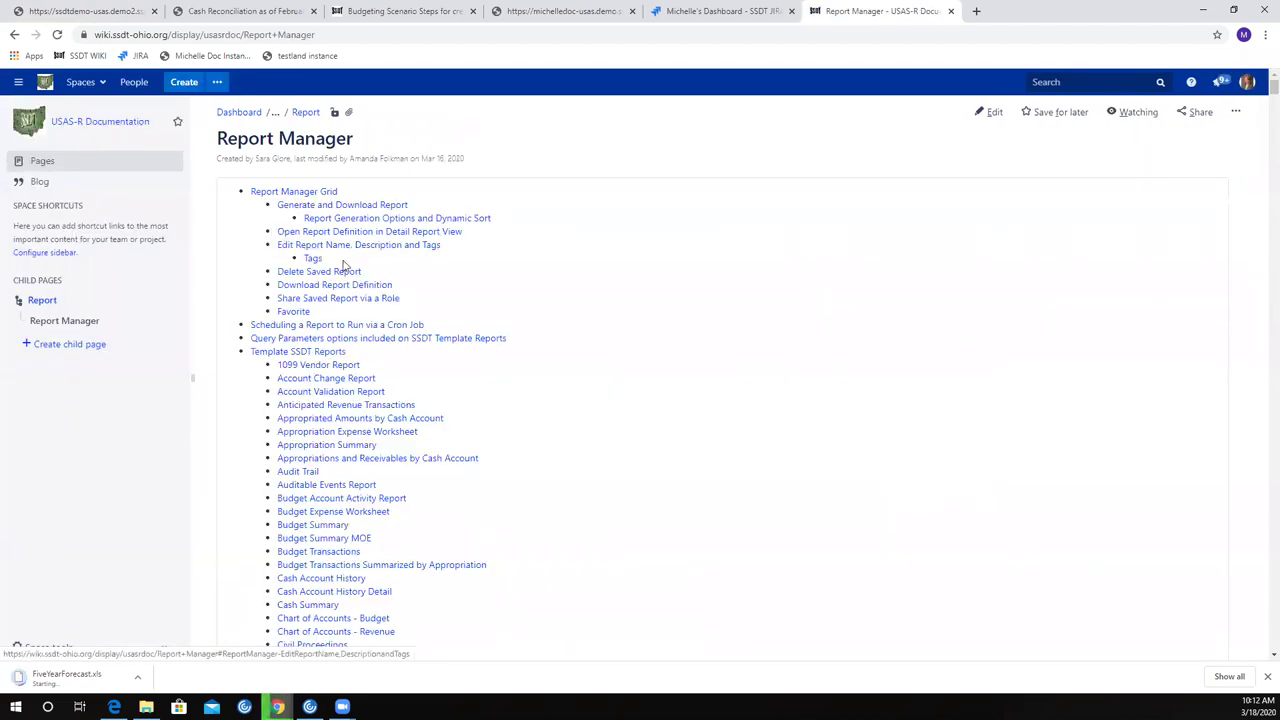
scroll(490, 416, down, 3)
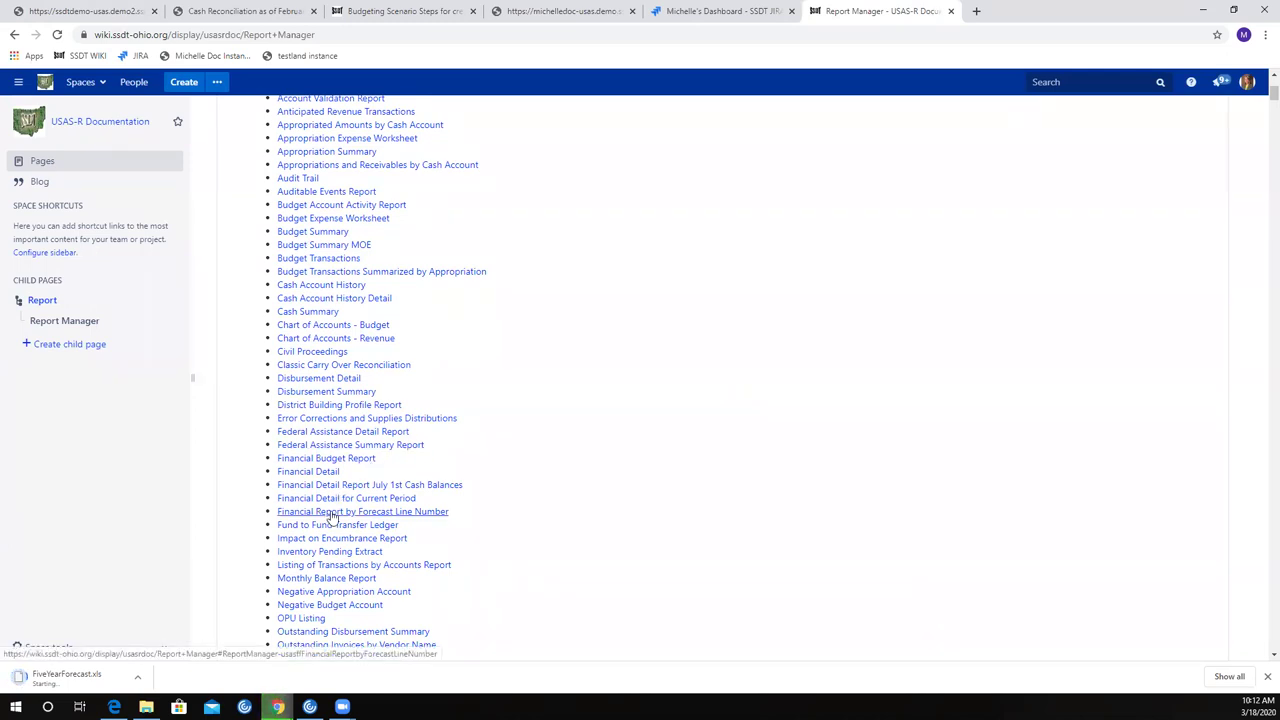
click(333, 516)
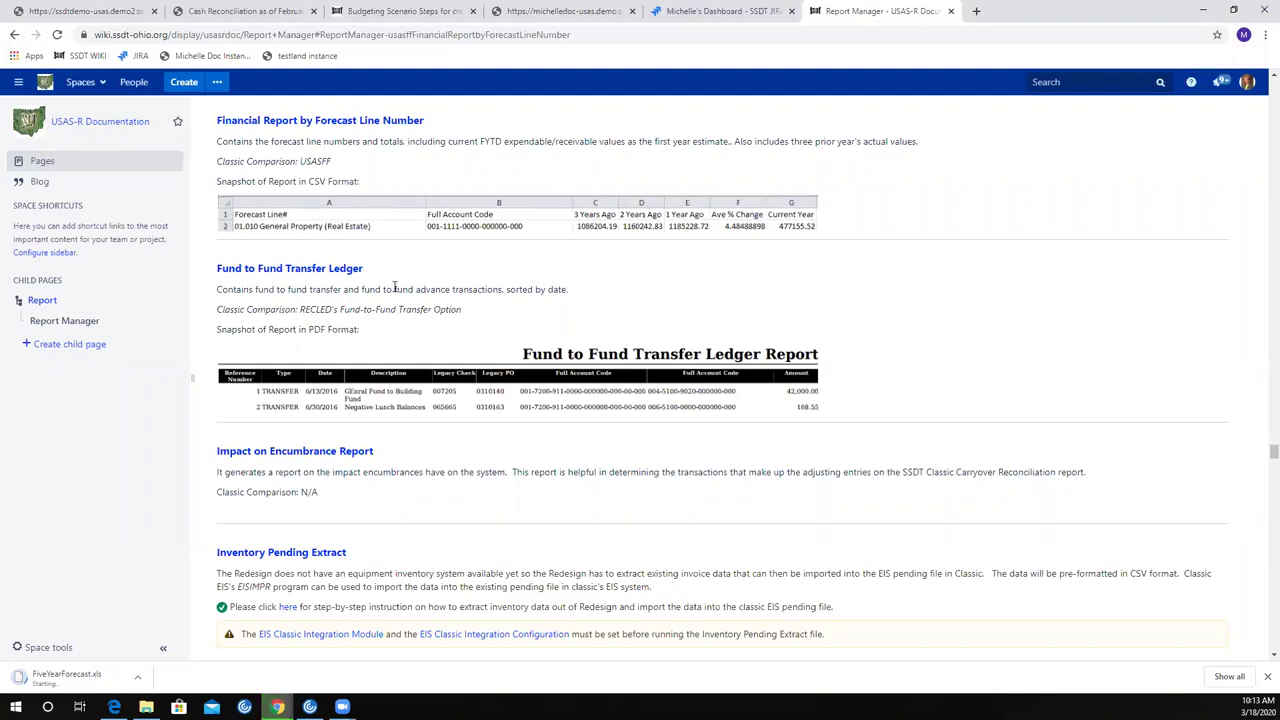
In the other demo instance, filter Report Manager report names by '%forecast'
click(538, 12)
mouse_move(222, 121)
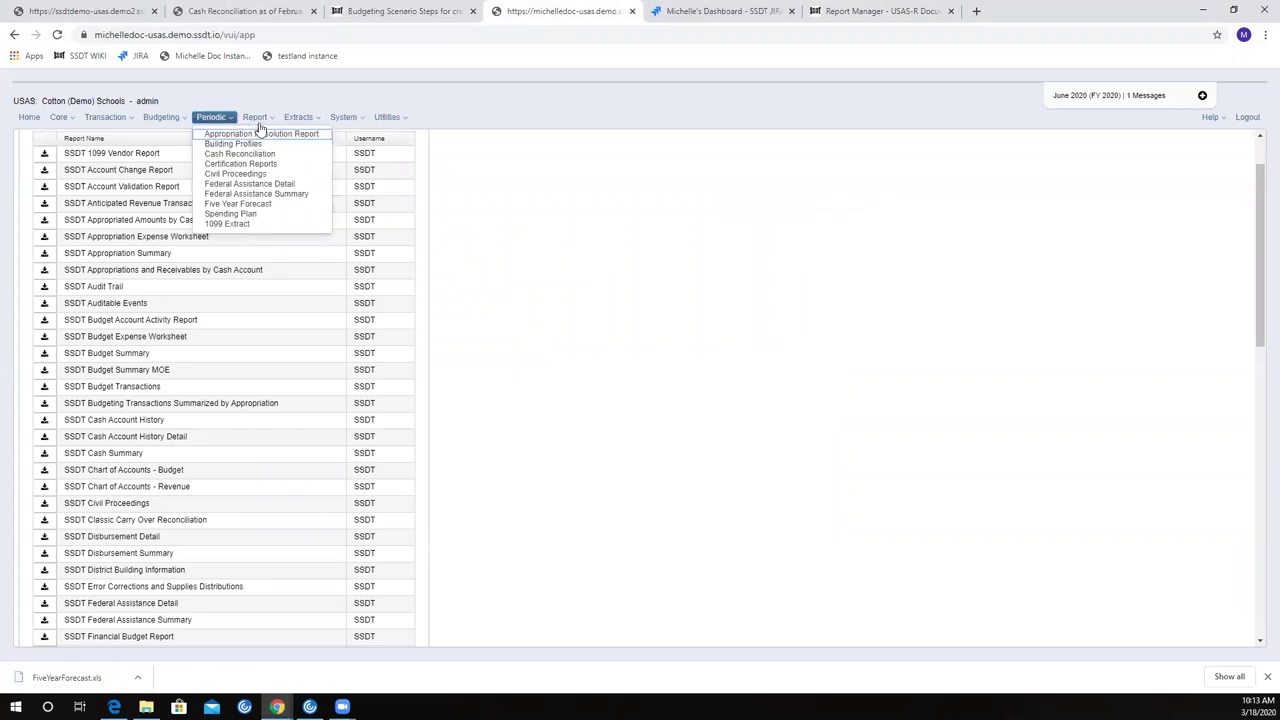
click(265, 146)
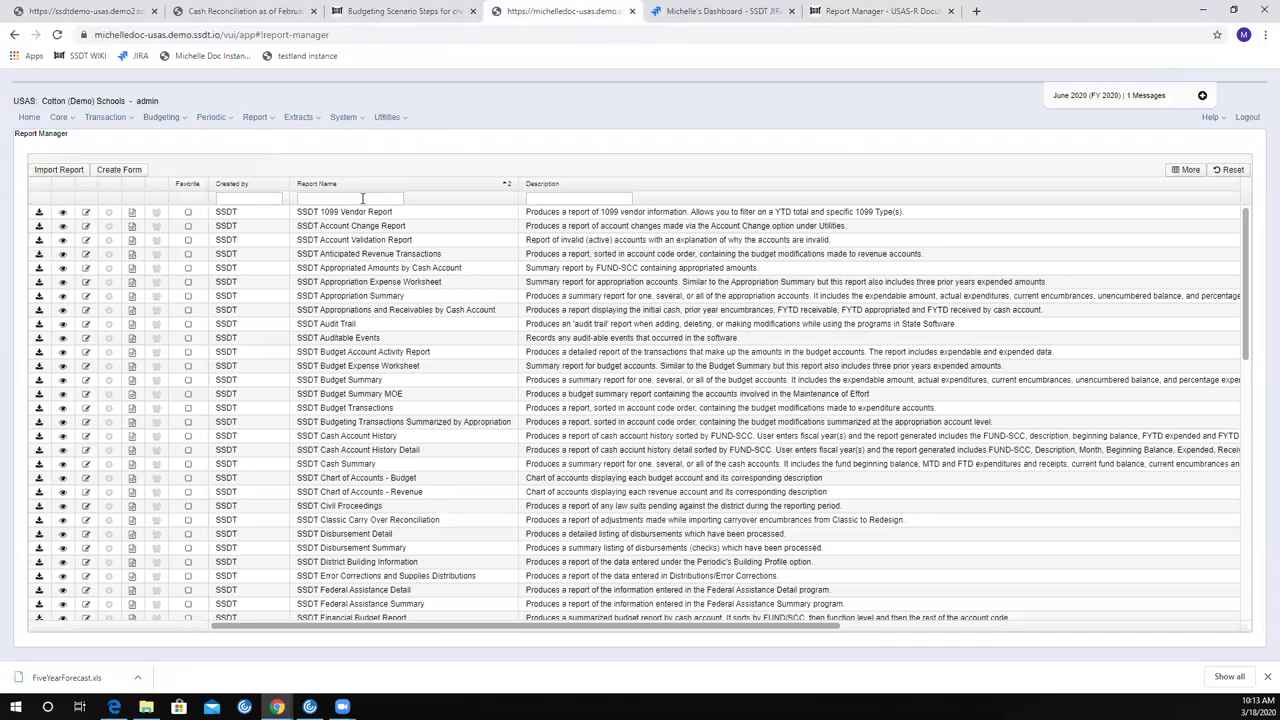
click(363, 198)
text(%forecast%)
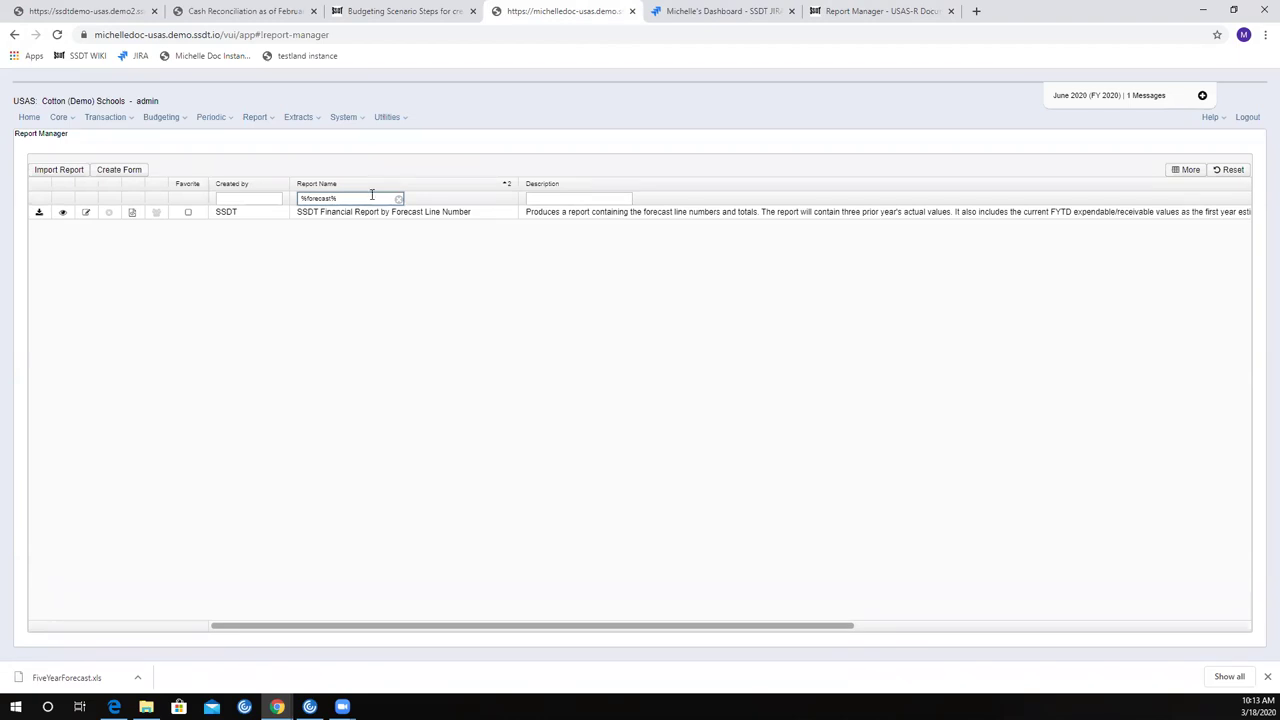
Open the downloaded FiveYearForecast.xls, then return to the Report Manager wiki page
click(101, 12)
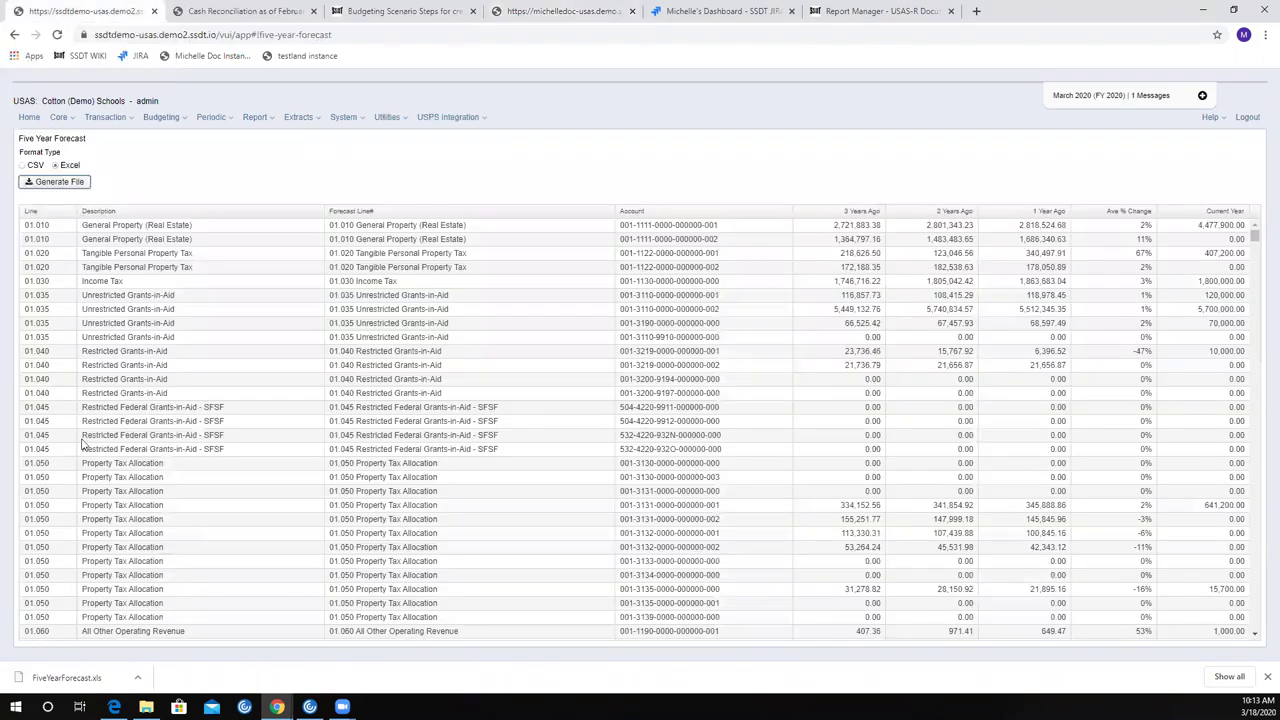
click(83, 680)
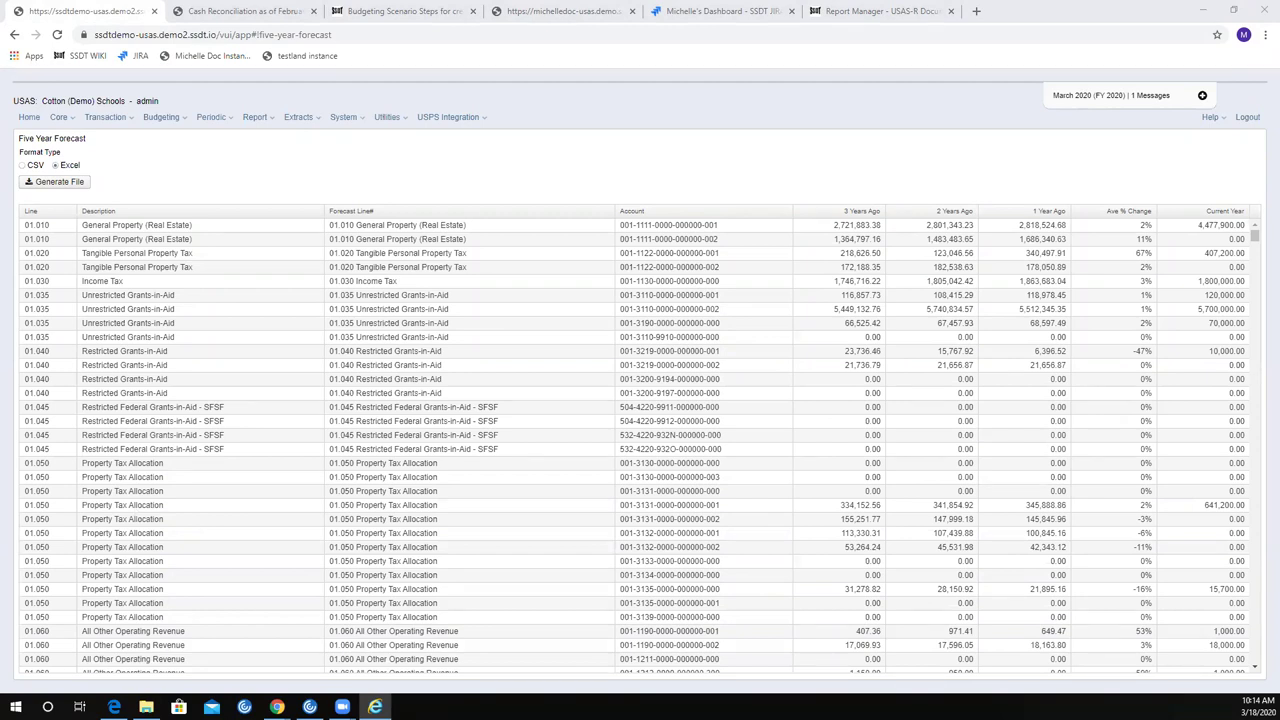
key(alt+Tab)
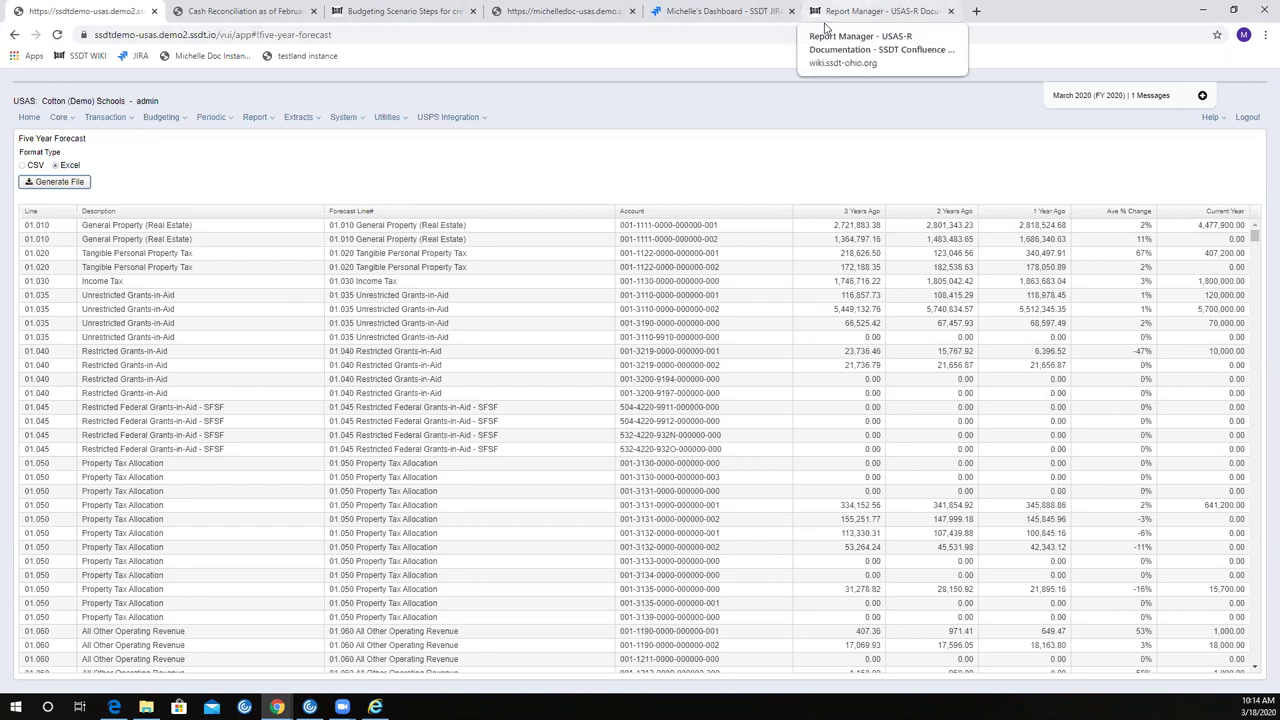
click(826, 14)
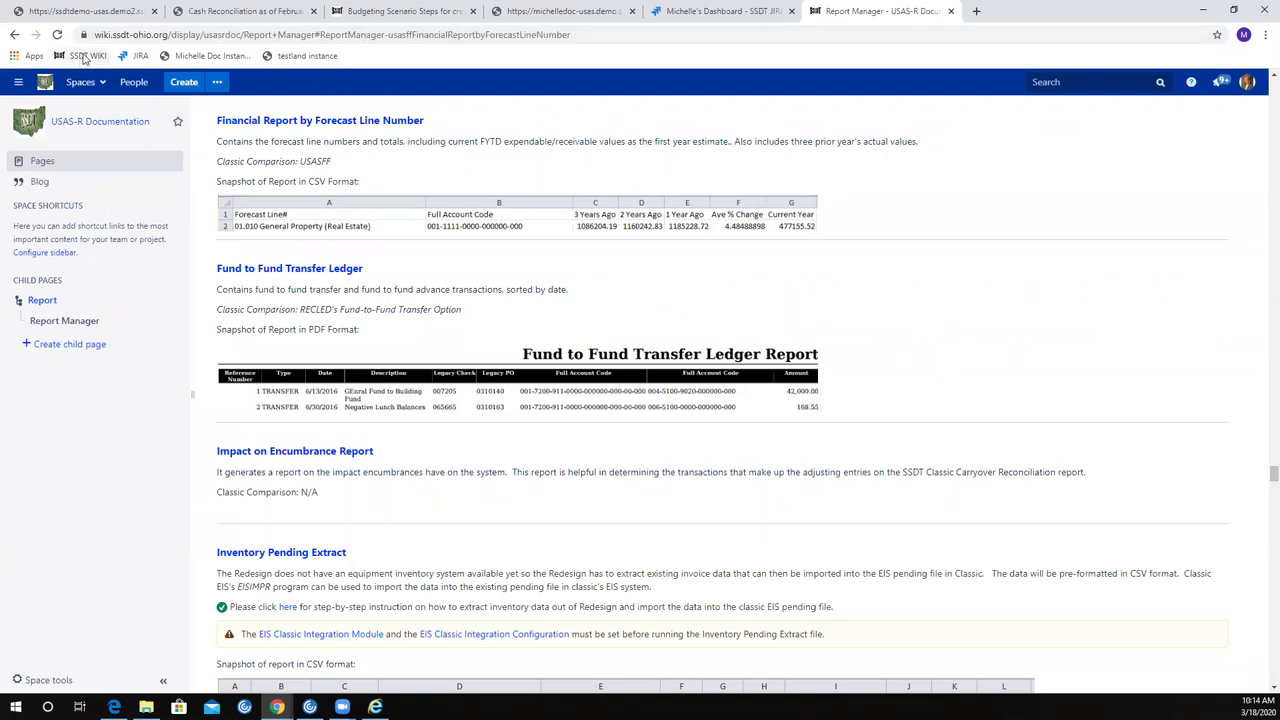
Search for 'ssdt five year forecast' and open the SSDT Five Year Forecast Spreadsheets page
click(155, 36)
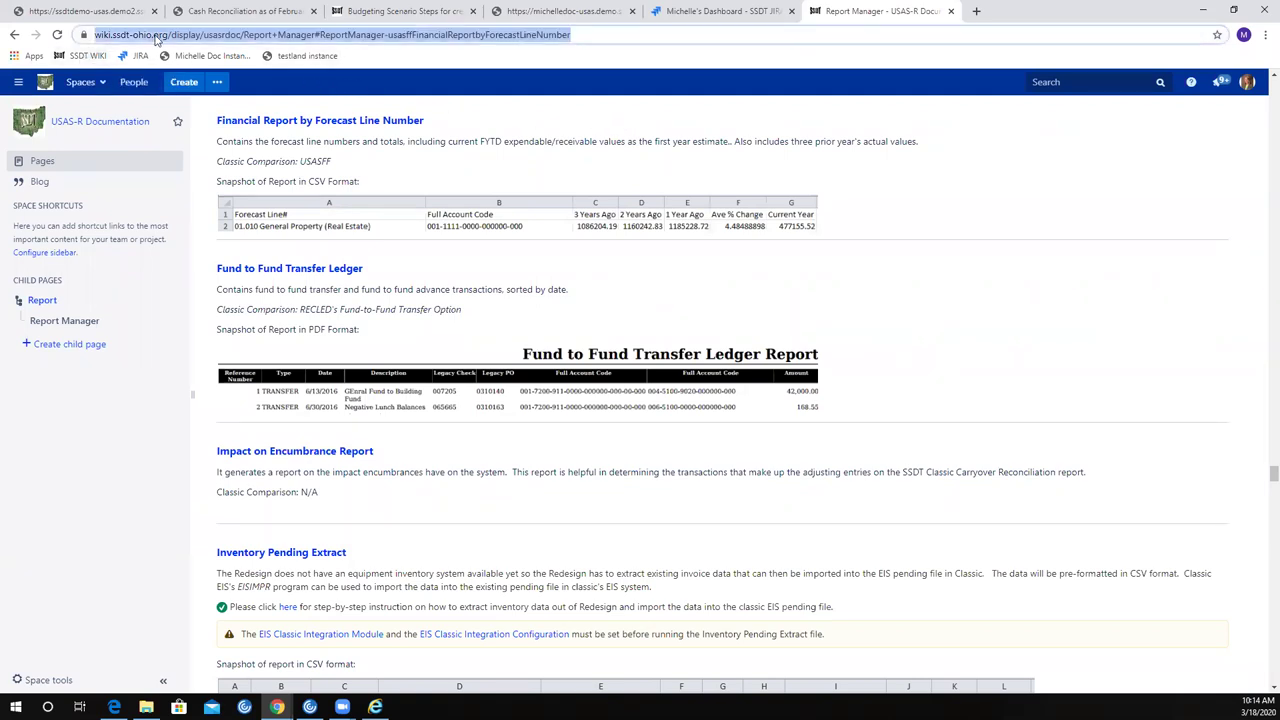
text(ssdt)
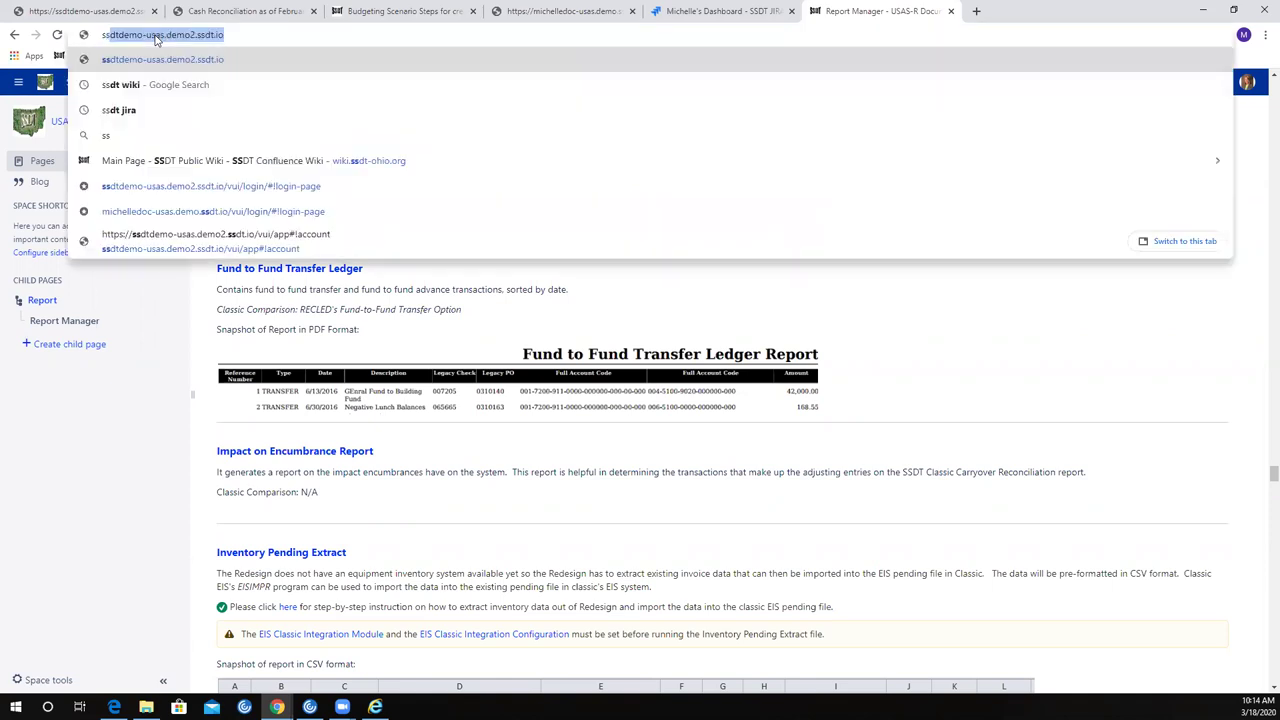
key(BackSpace)
key(BackSpace)
key(BackSpace)
key(BackSpace)
key(BackSpace)
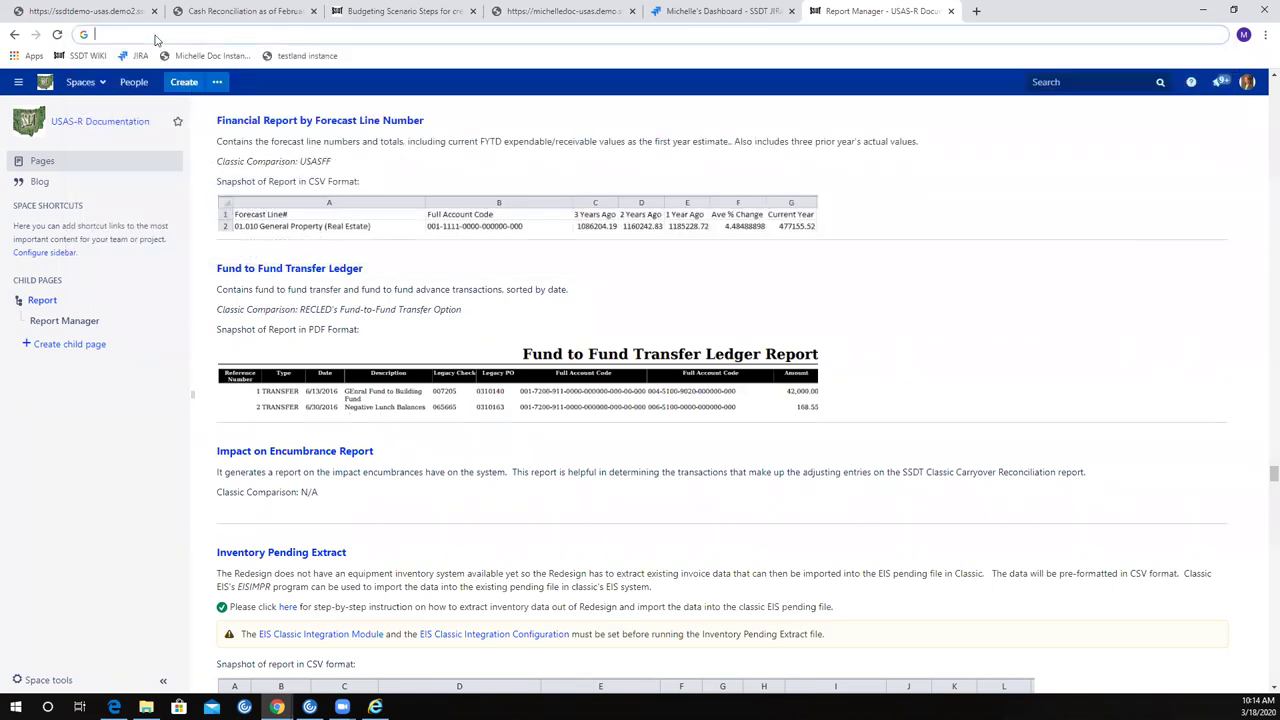
text(ssdt )
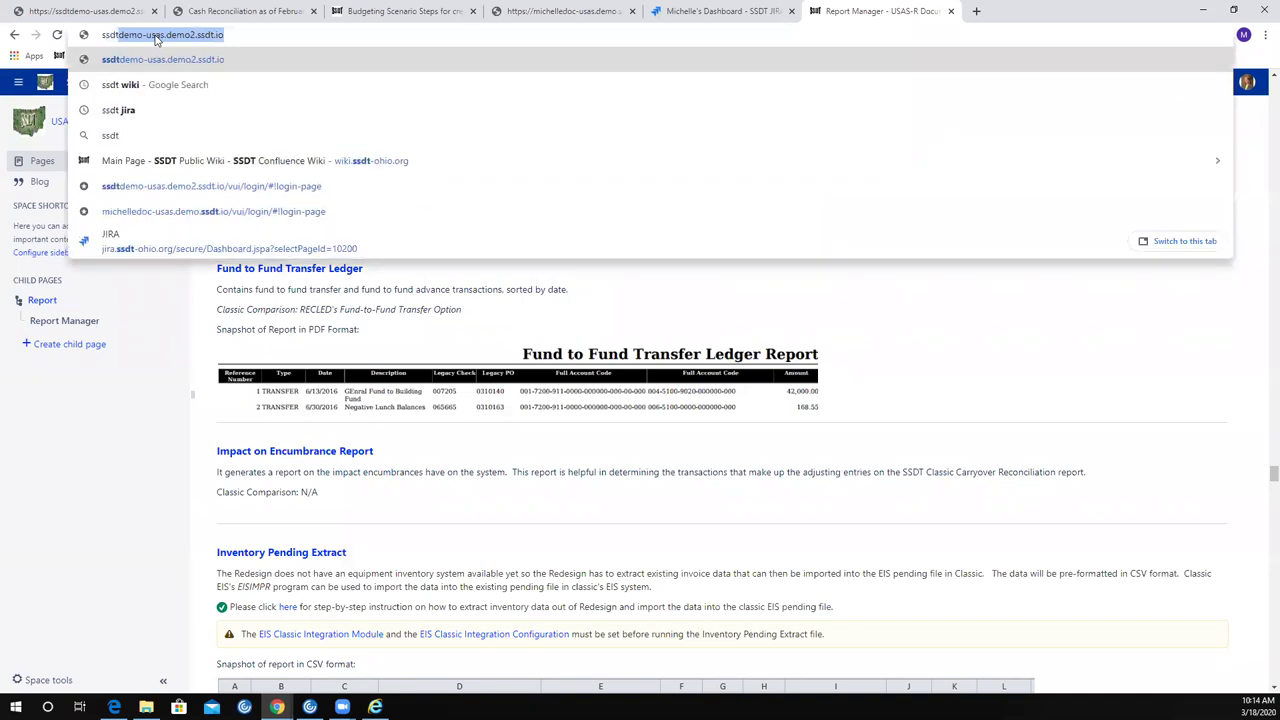
text(fiv)
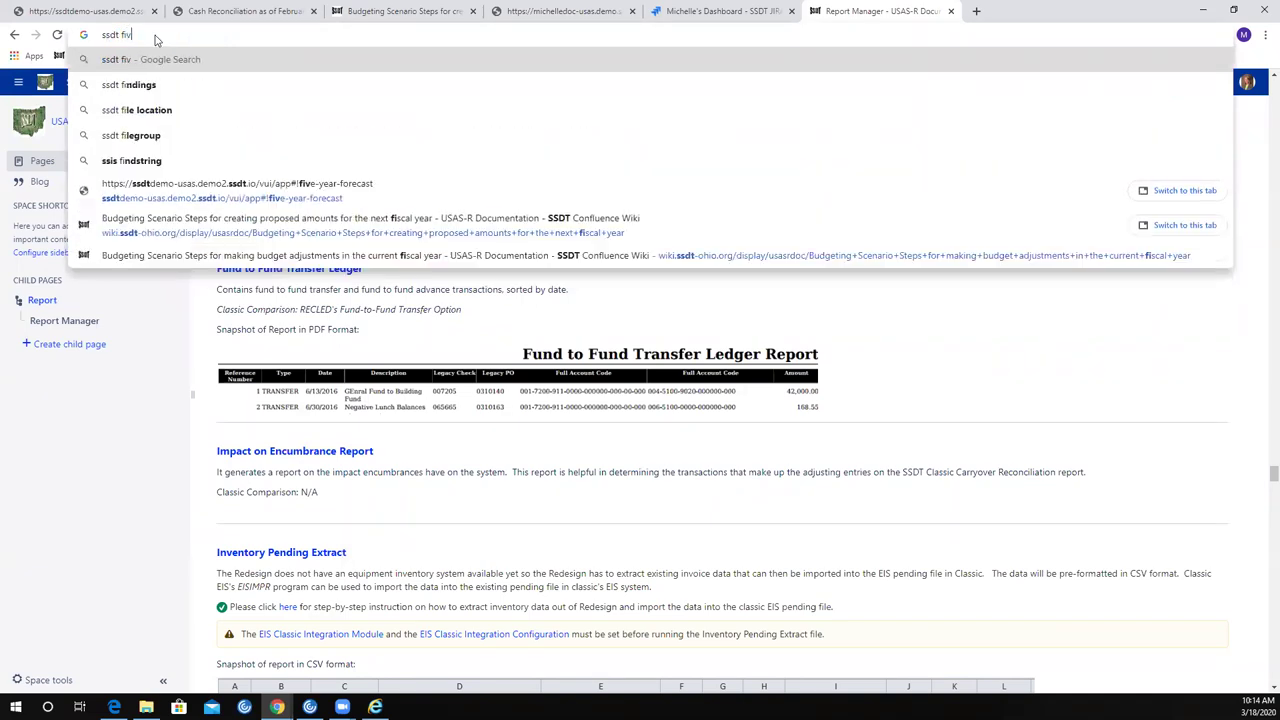
text(e year forecast)
key(Return)
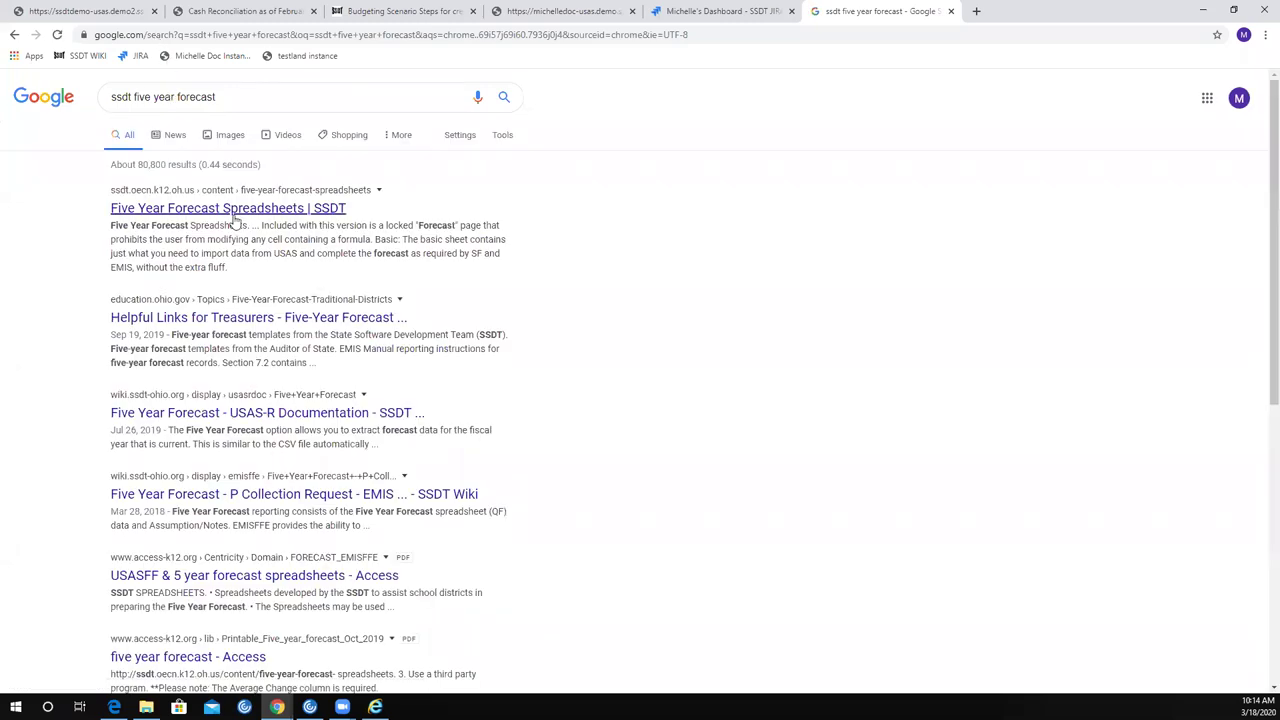
click(235, 216)
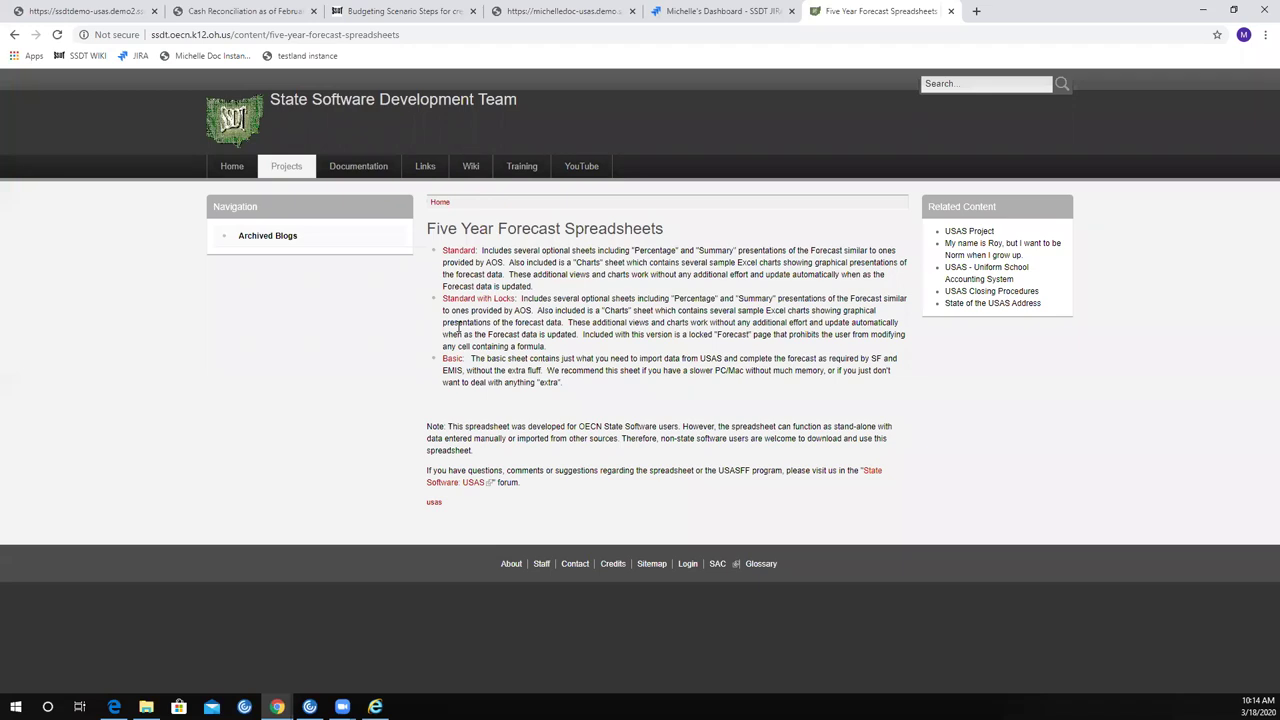
Download the Standard spreadsheet ssdt_forecast.xls and return to the USAS Five Year Forecast screen
click(467, 254)
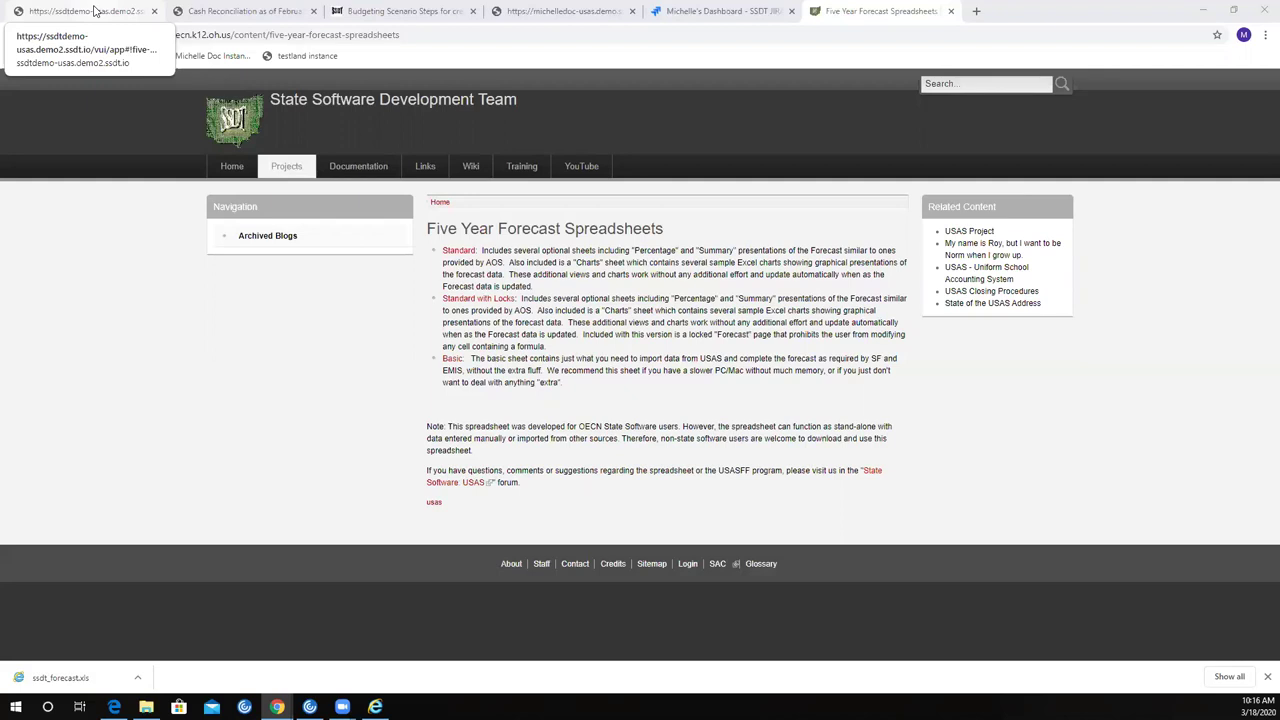
click(101, 11)
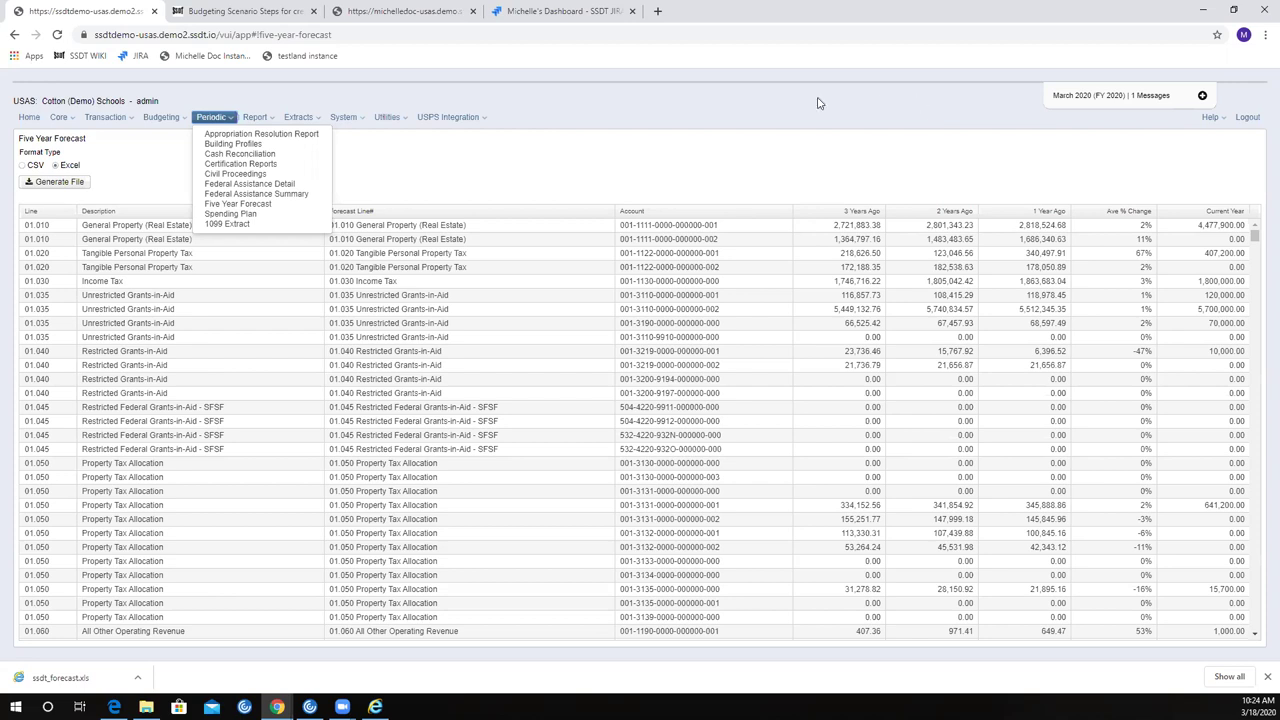
Choose Periodic > Spending Plan to show the empty Spending Plan list
click(256, 216)
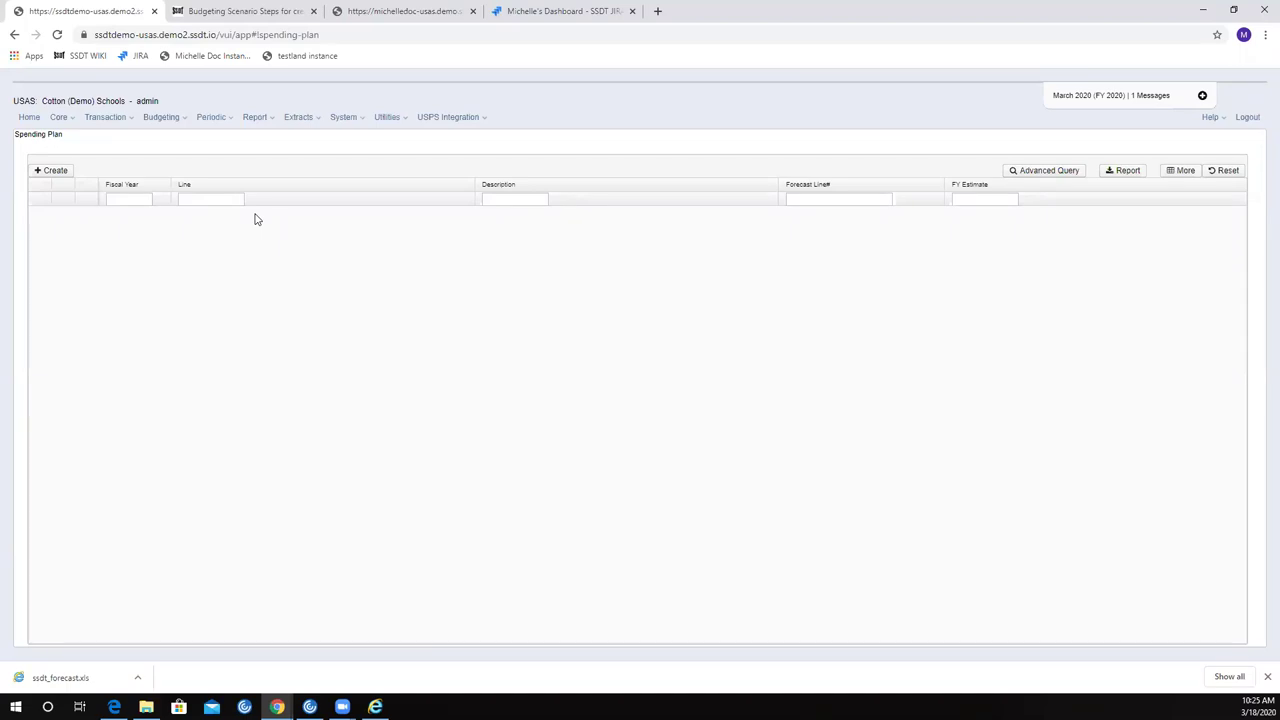
Create a new fiscal year 2020 Spending Plan line with blank monthly estimates
click(59, 176)
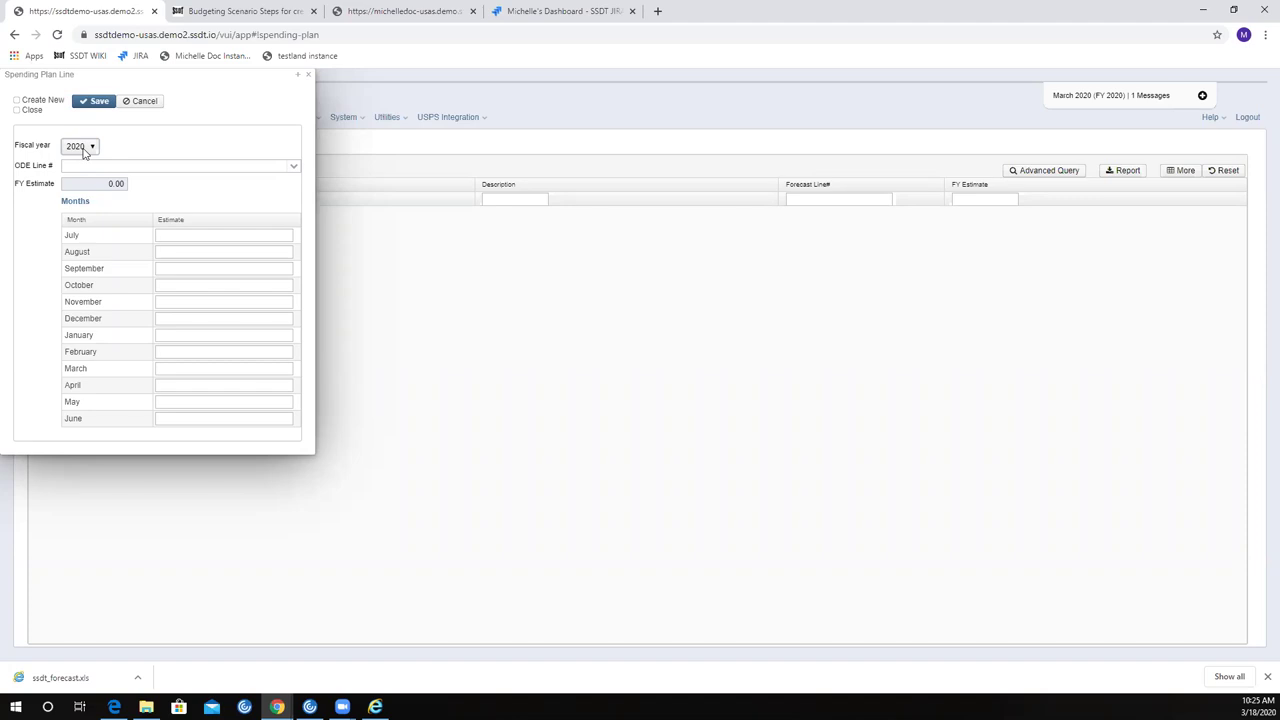
Choose ODE line 01.010 and enter 500,000 for July, August, February and March, totalling 2,000,000.00
click(293, 167)
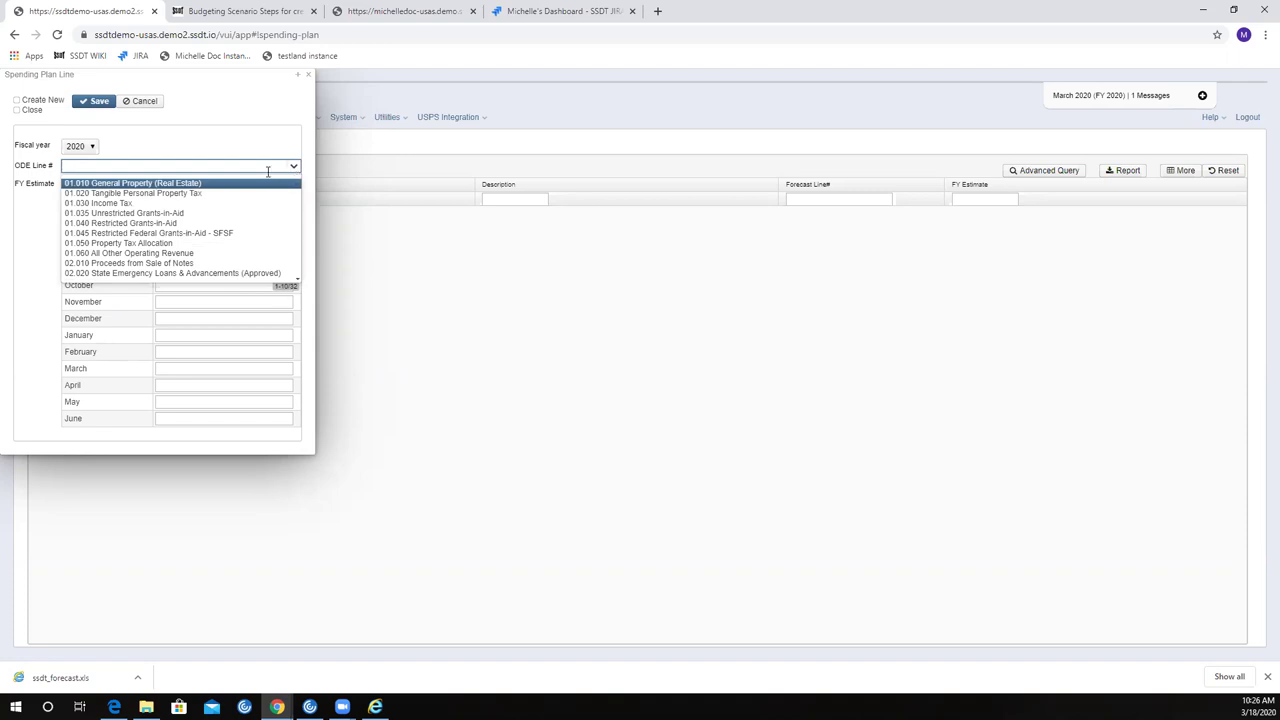
click(250, 184)
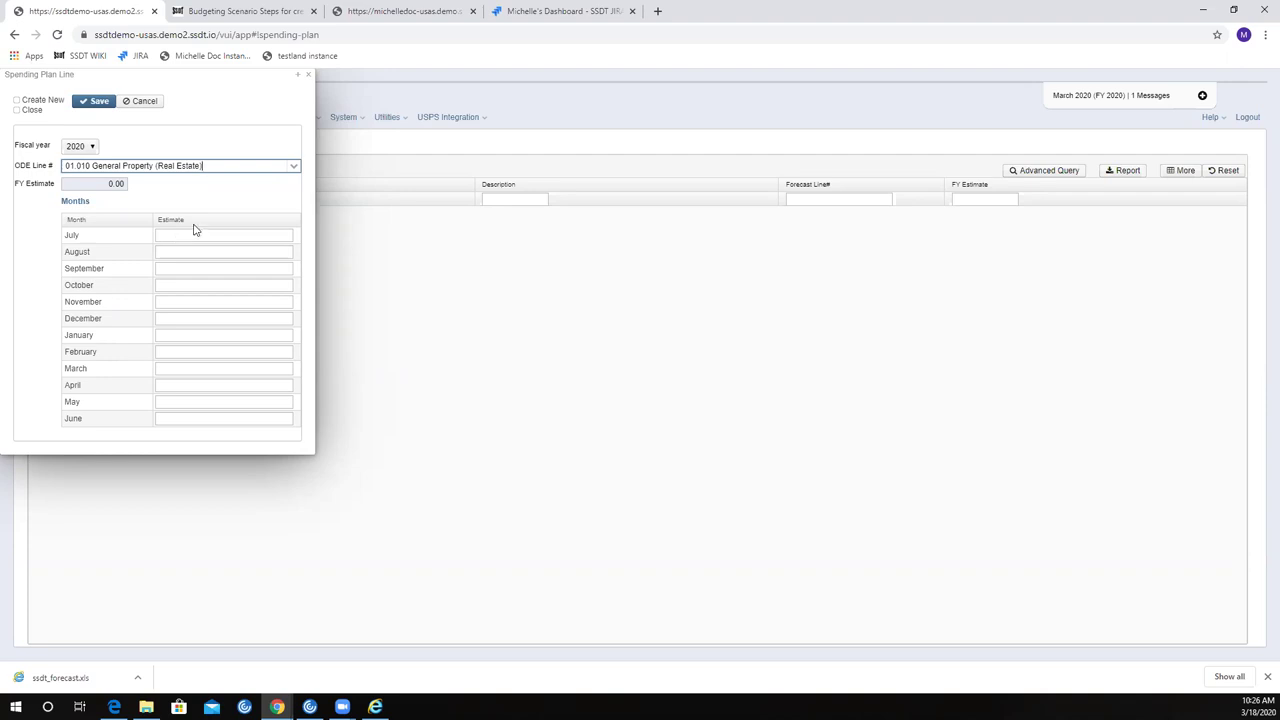
click(206, 234)
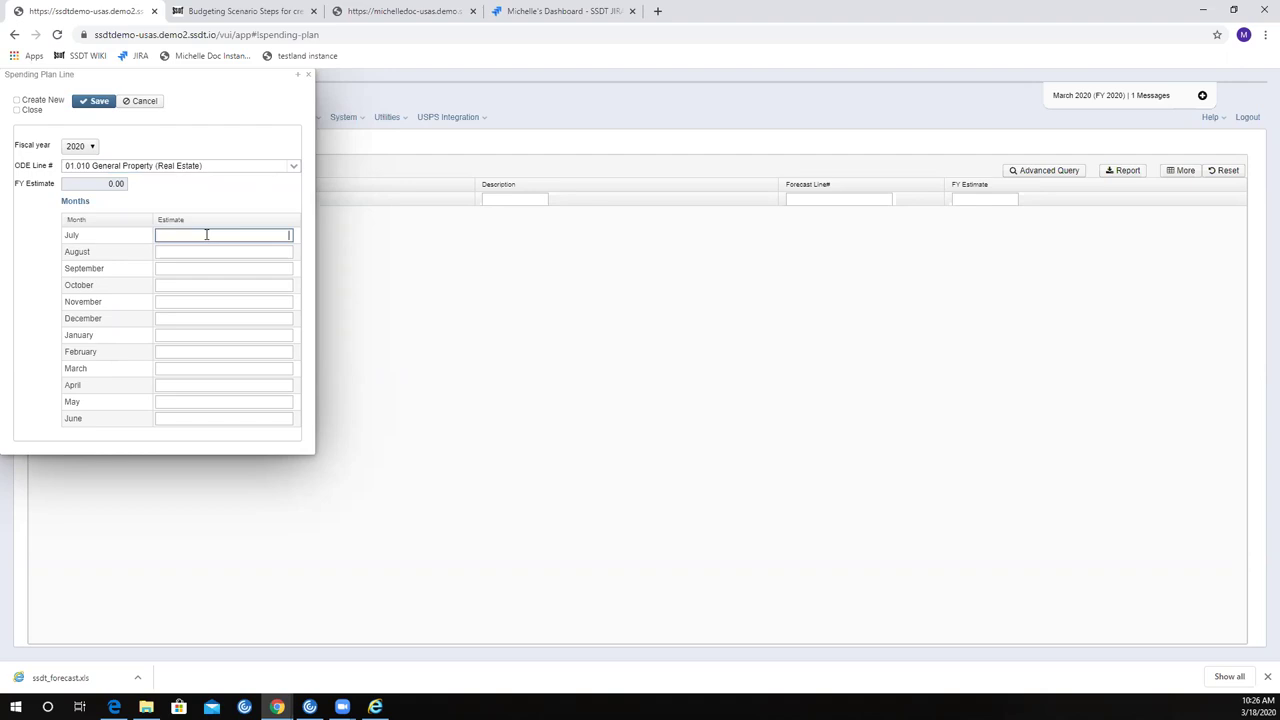
text(500000)
key(Tab)
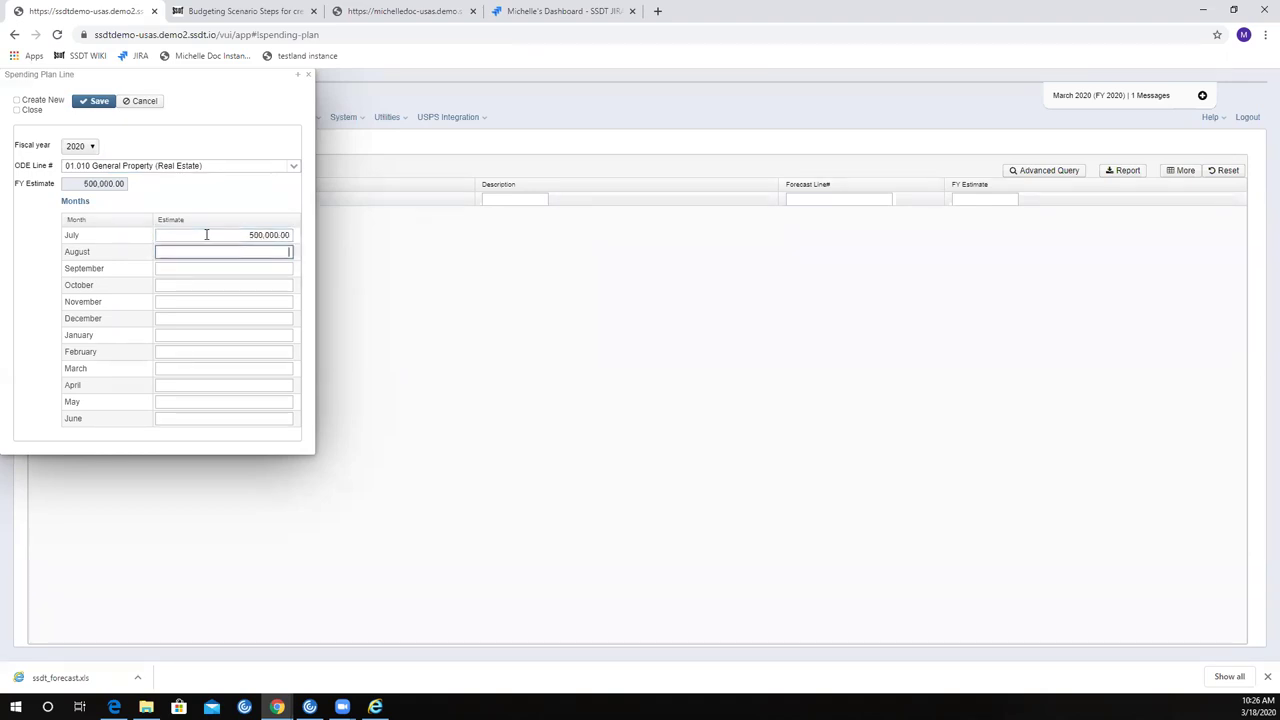
text(500,000)
key(Tab)
key(Tab)
key(Tab)
key(Tab)
key(Tab)
key(Tab)
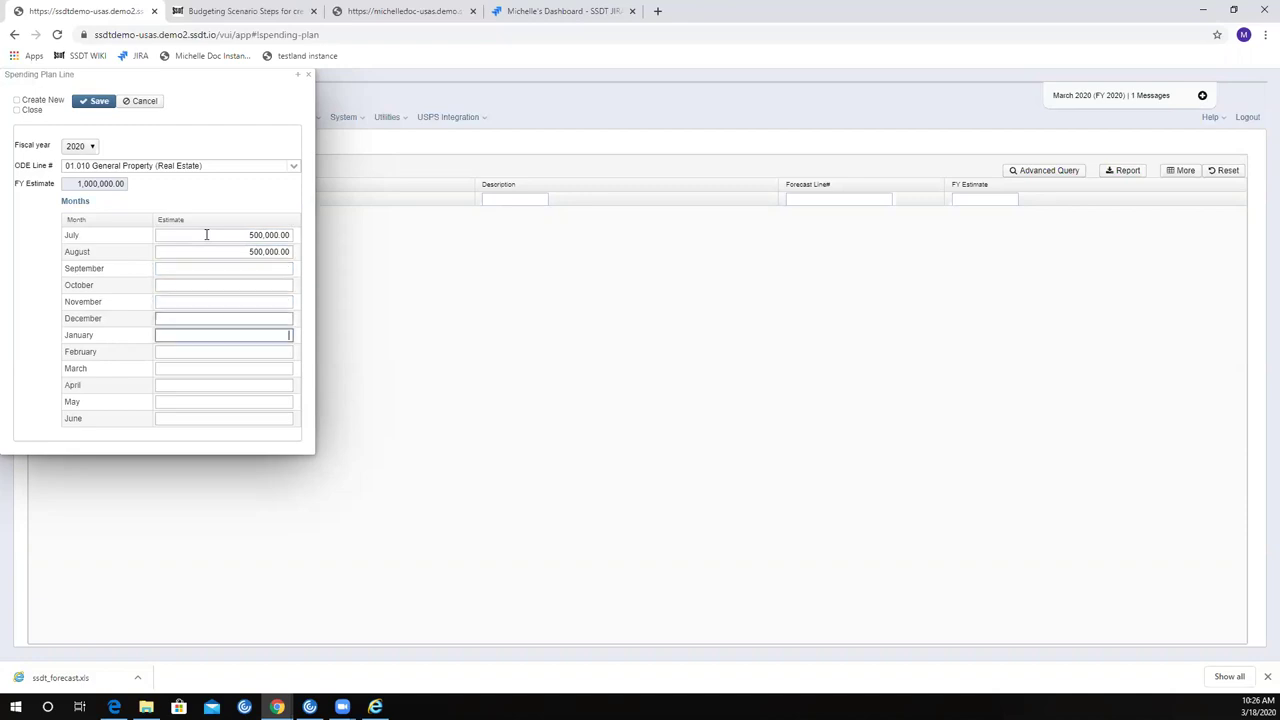
text(500000)
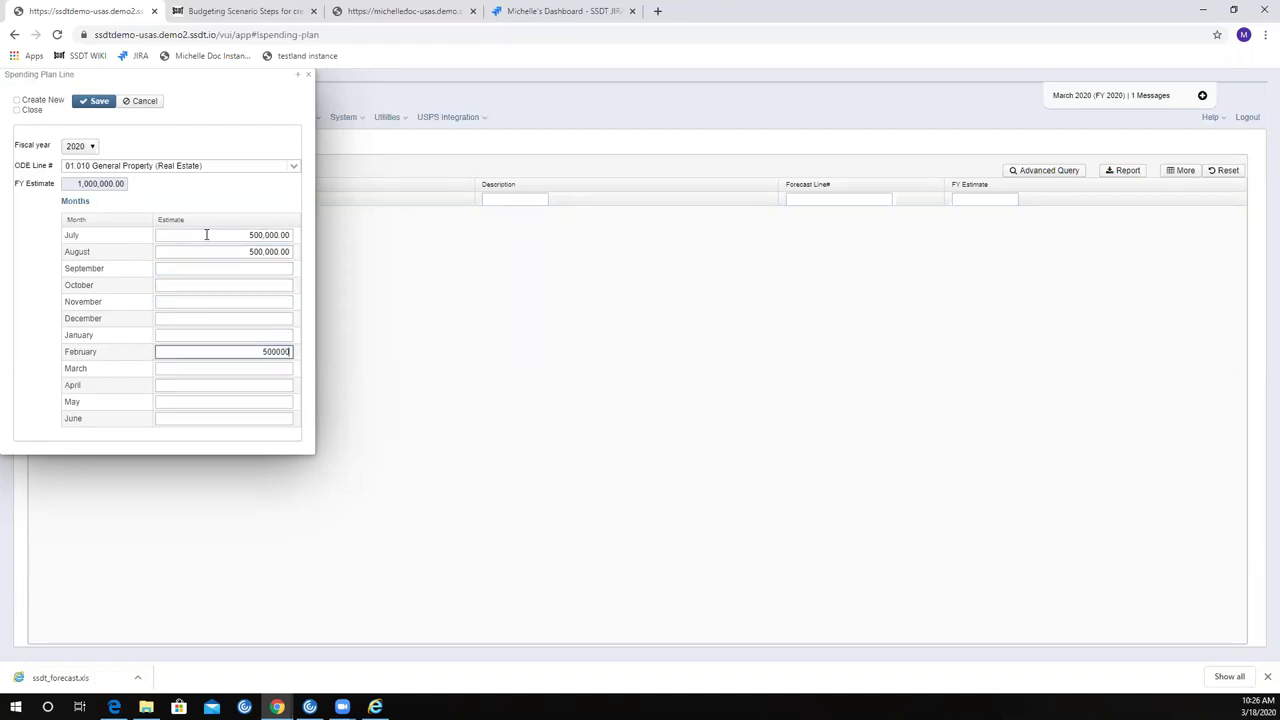
key(Tab)
text(500000)
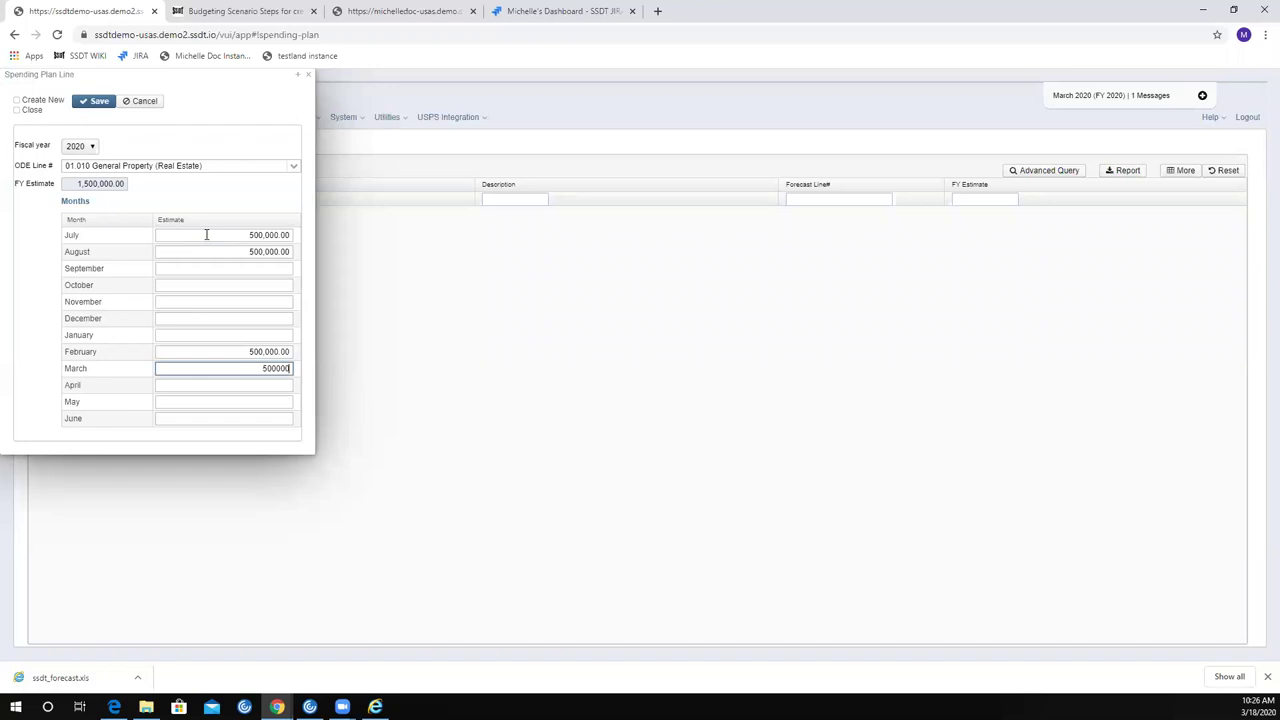
key(Tab)
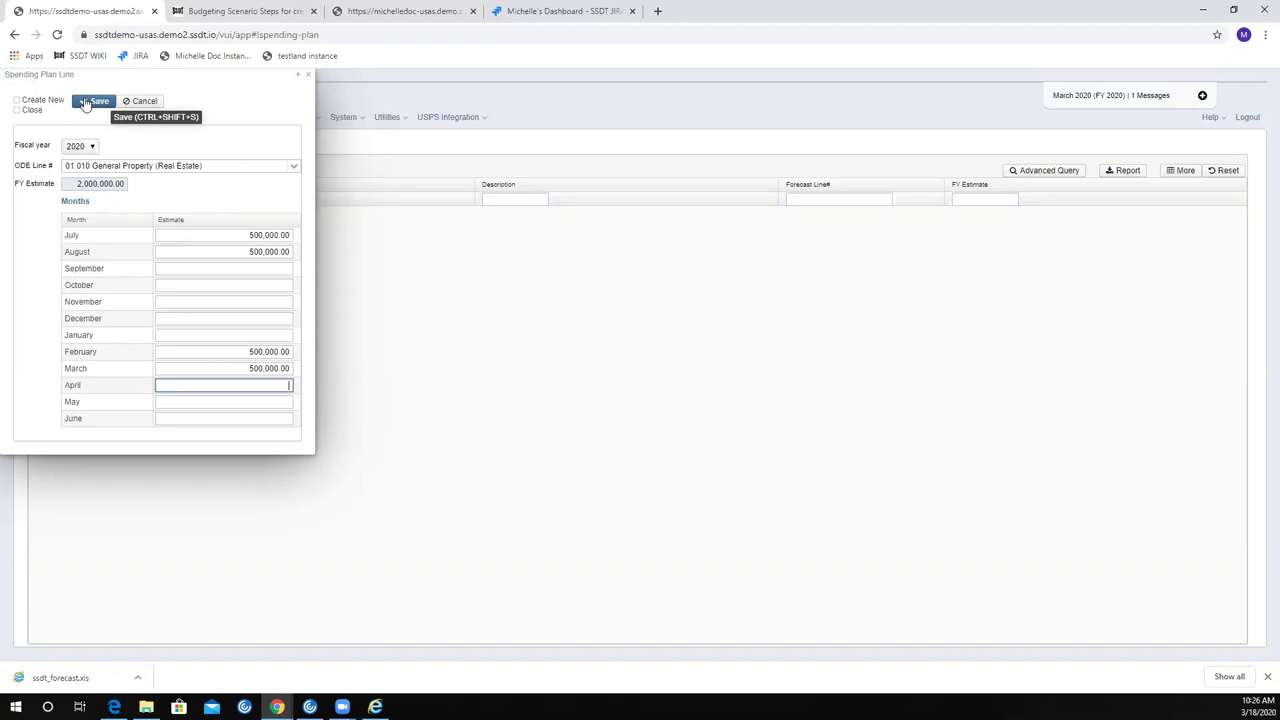
Save the 01.010 line and start another line with ODE 01.020 Tangible Personal Property Tax
click(16, 101)
click(97, 104)
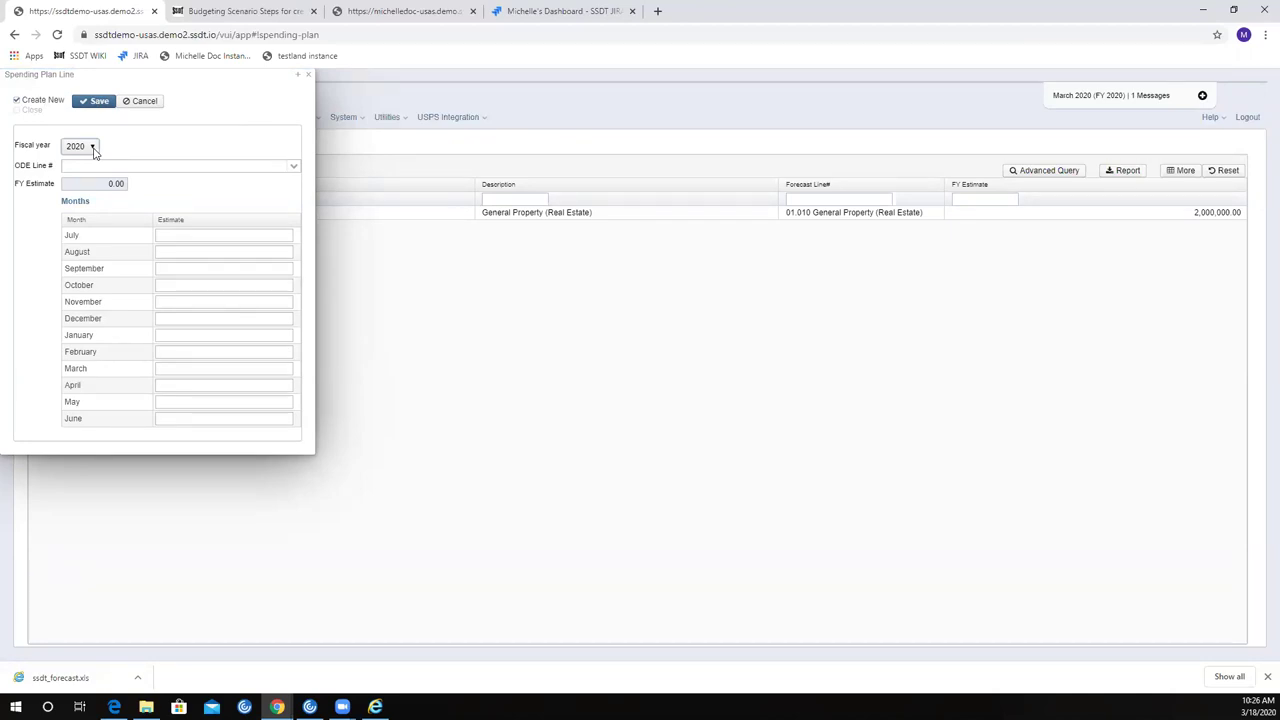
click(293, 166)
click(274, 194)
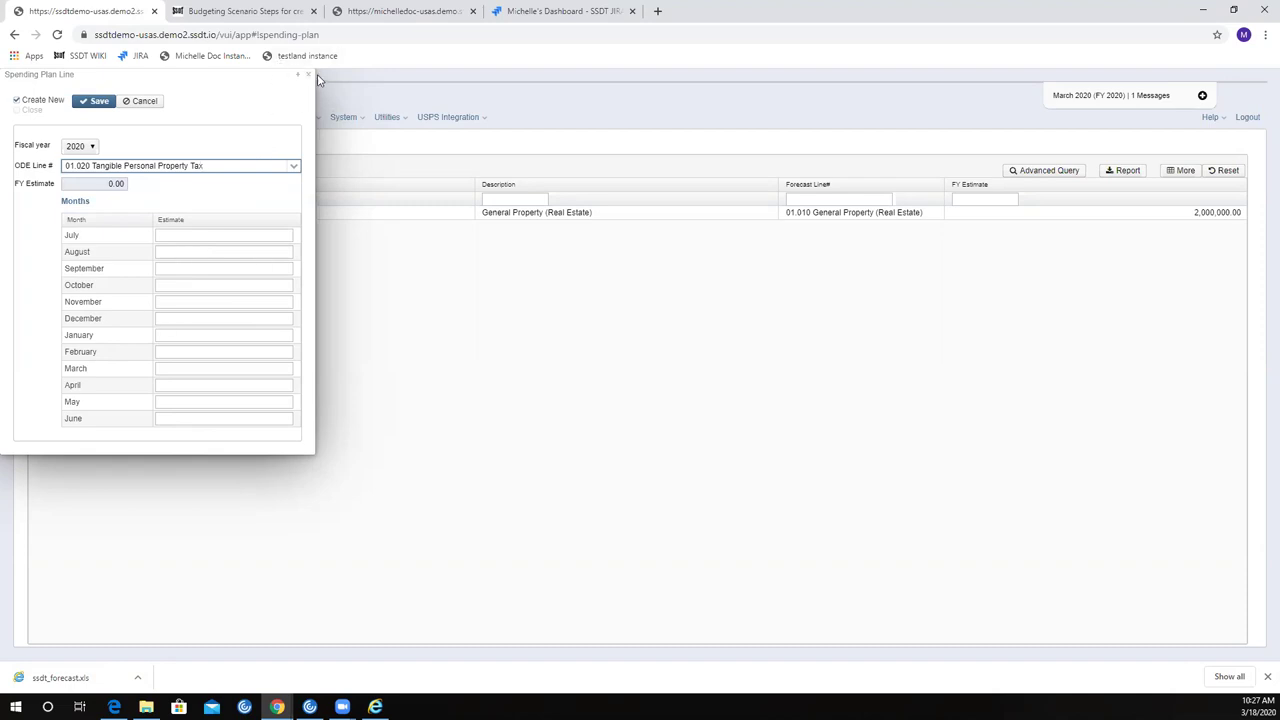
Discard the unfinished 01.020 line and filter the spending plan list by Fiscal Year
click(148, 101)
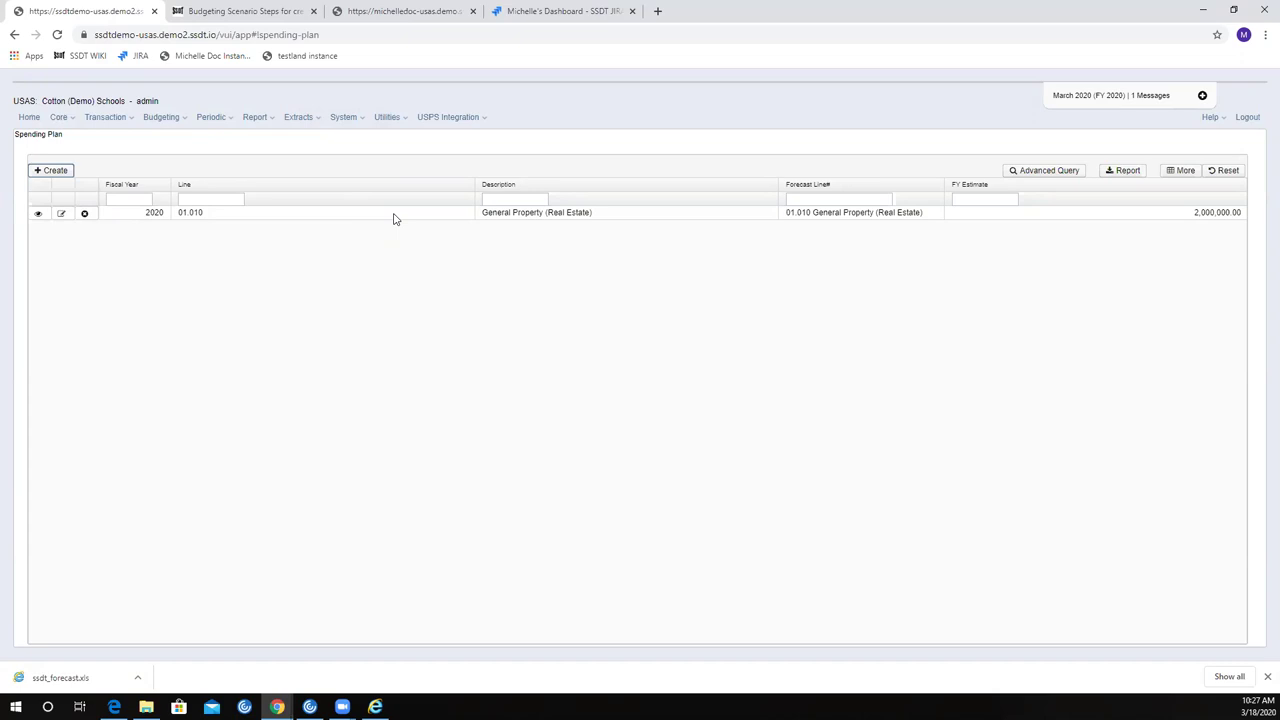
click(127, 198)
click(271, 119)
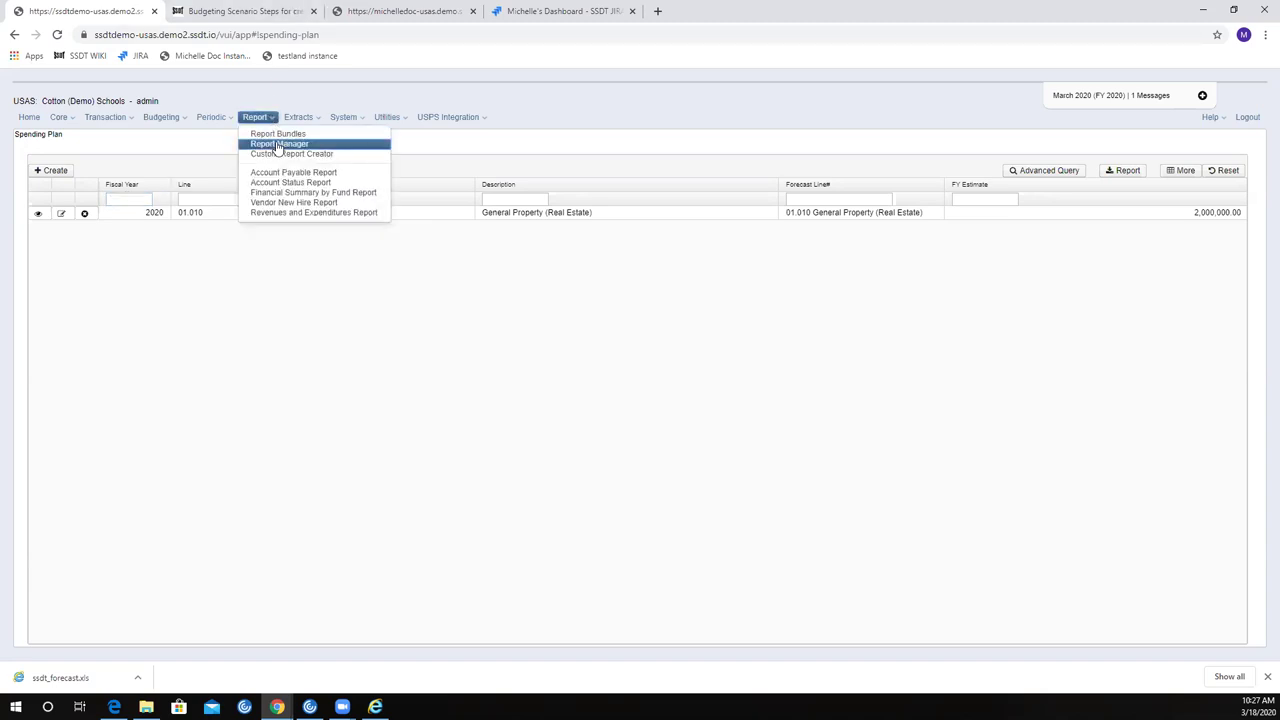
Filter Report Manager by name '%spending%' and start generating the Spending Plan Comparison report
click(278, 144)
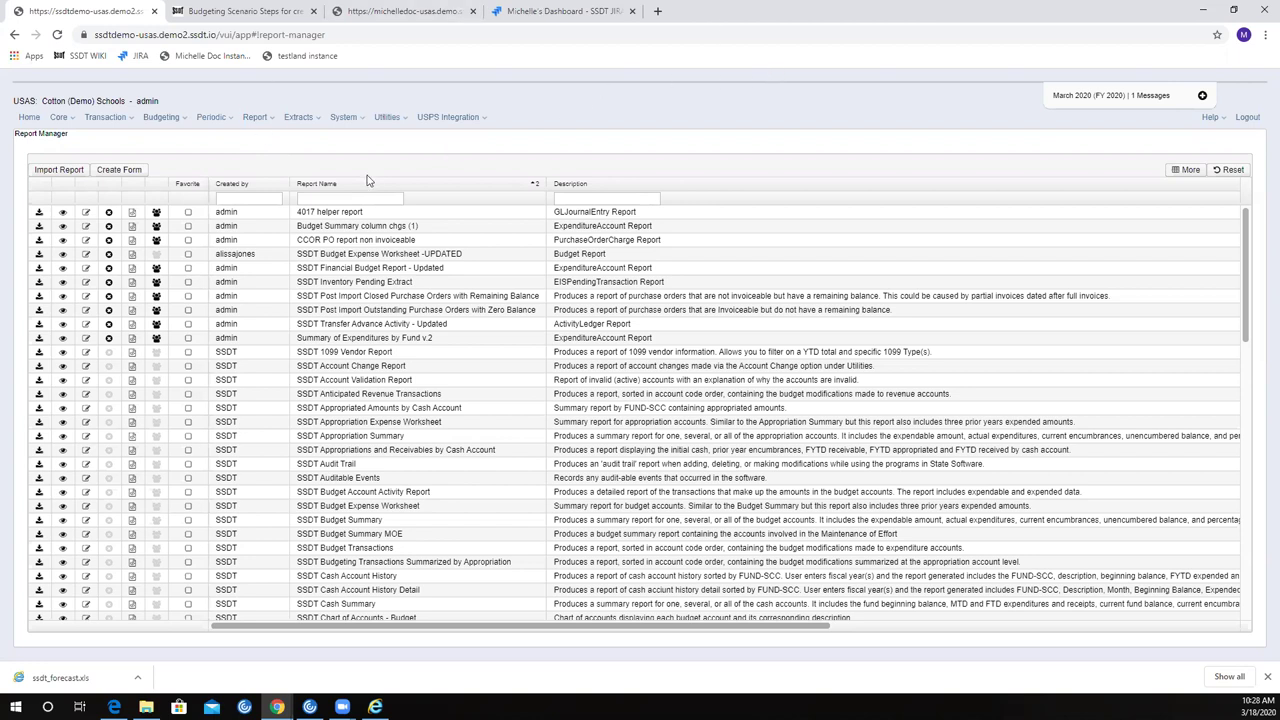
click(392, 197)
text(%spendin)
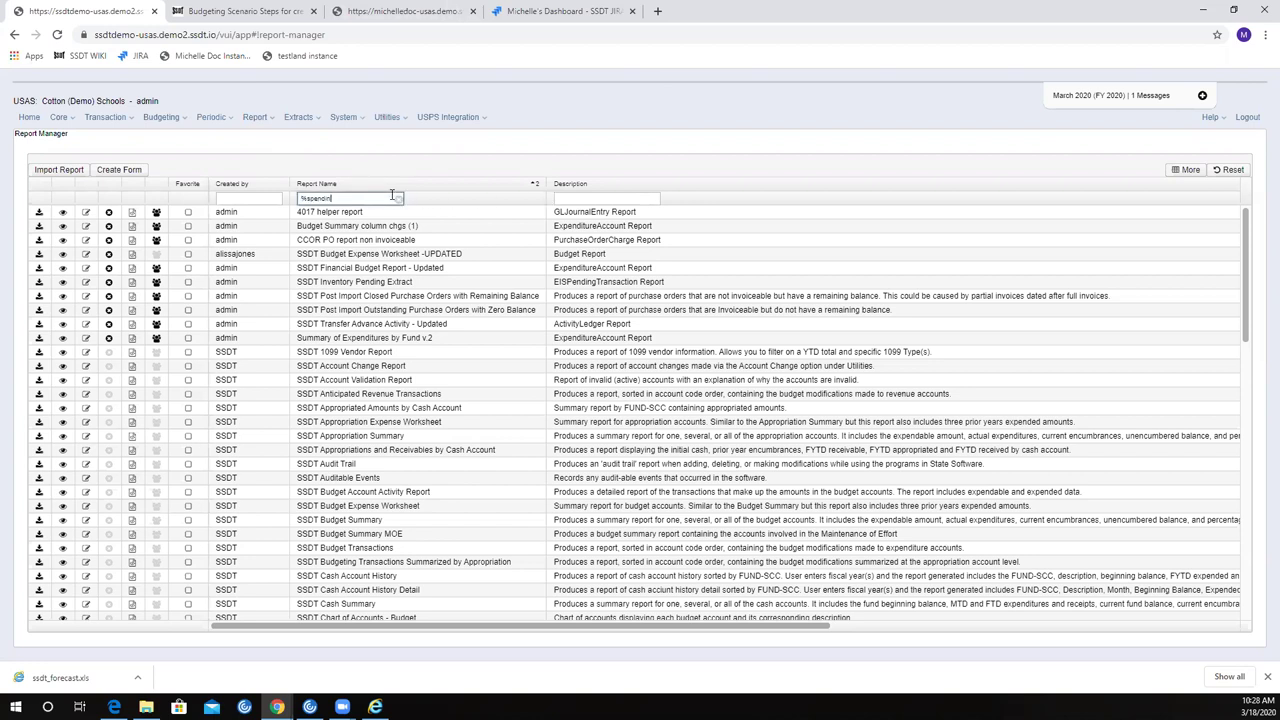
text(g%)
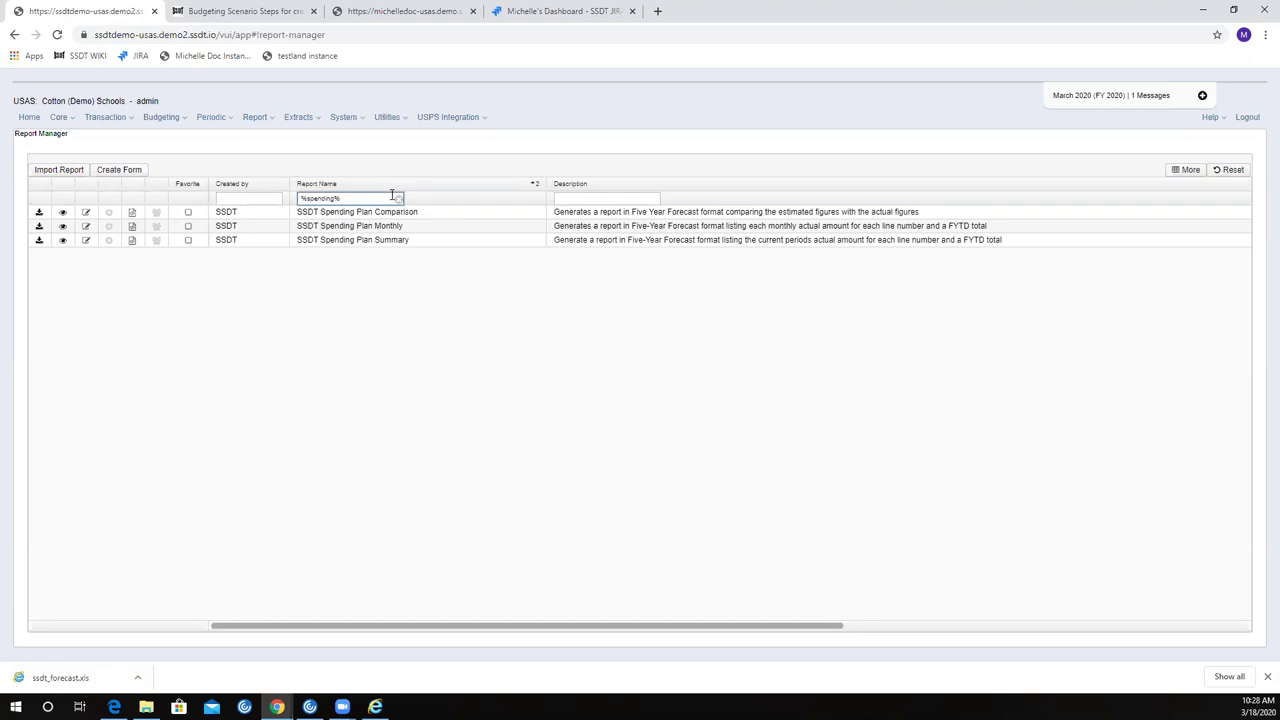
click(40, 213)
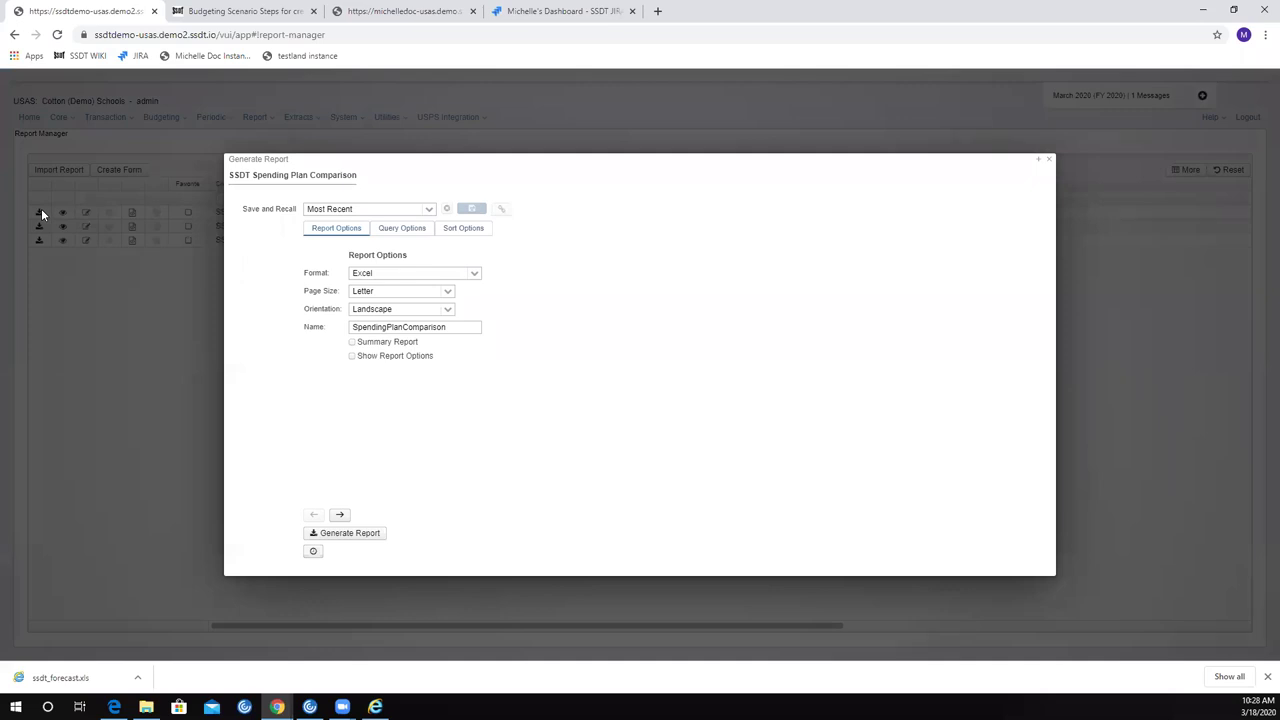
Check the fiscal year 2020 query option, then close the Generate Report dialog
click(340, 515)
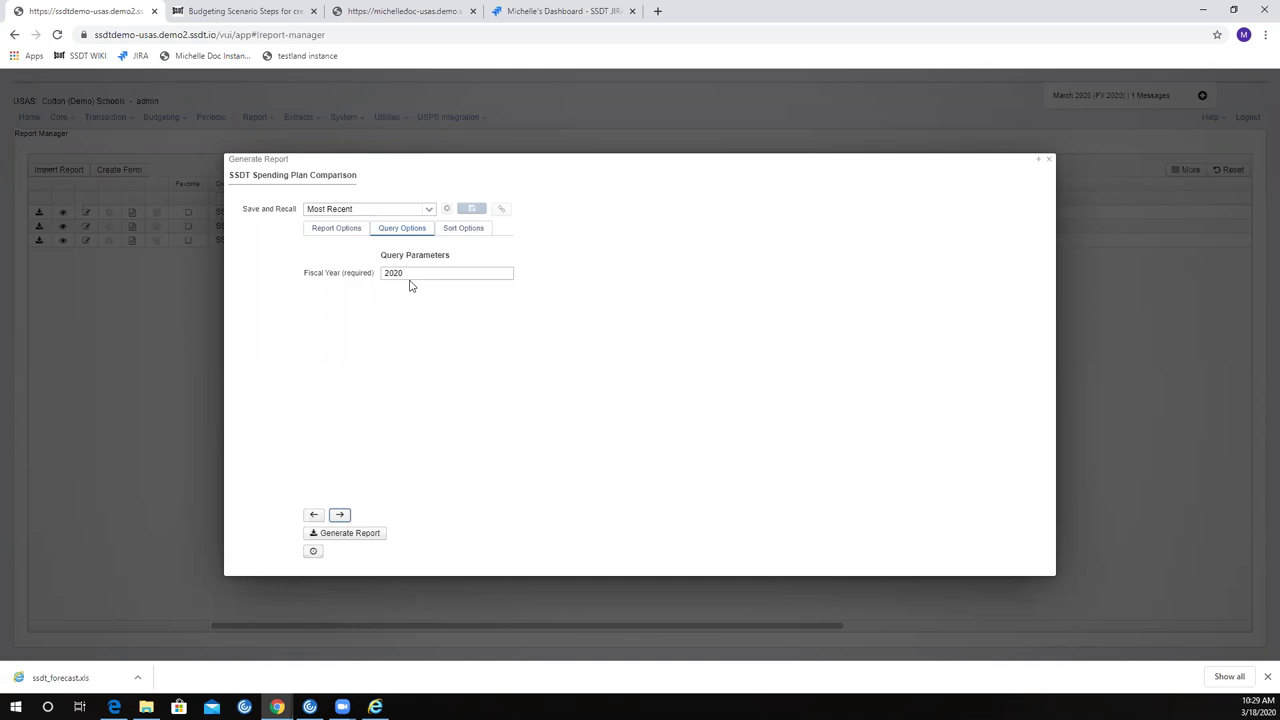
click(1049, 161)
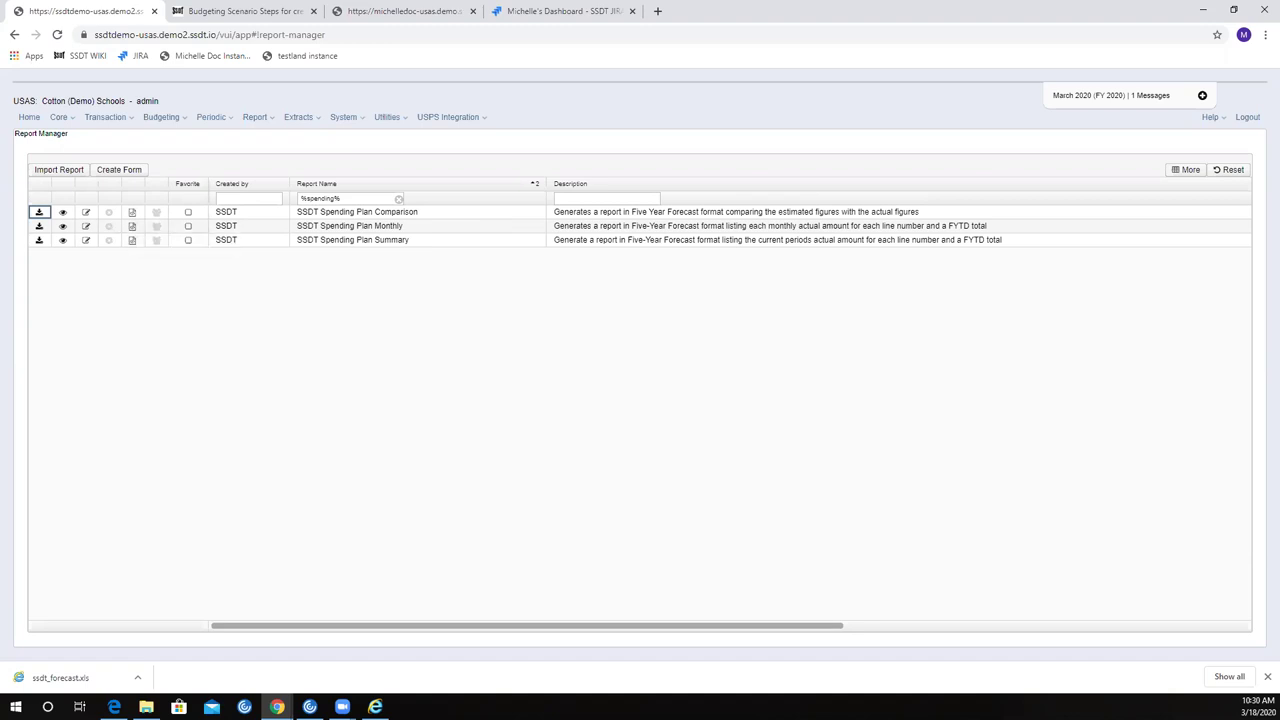
click(39, 241)
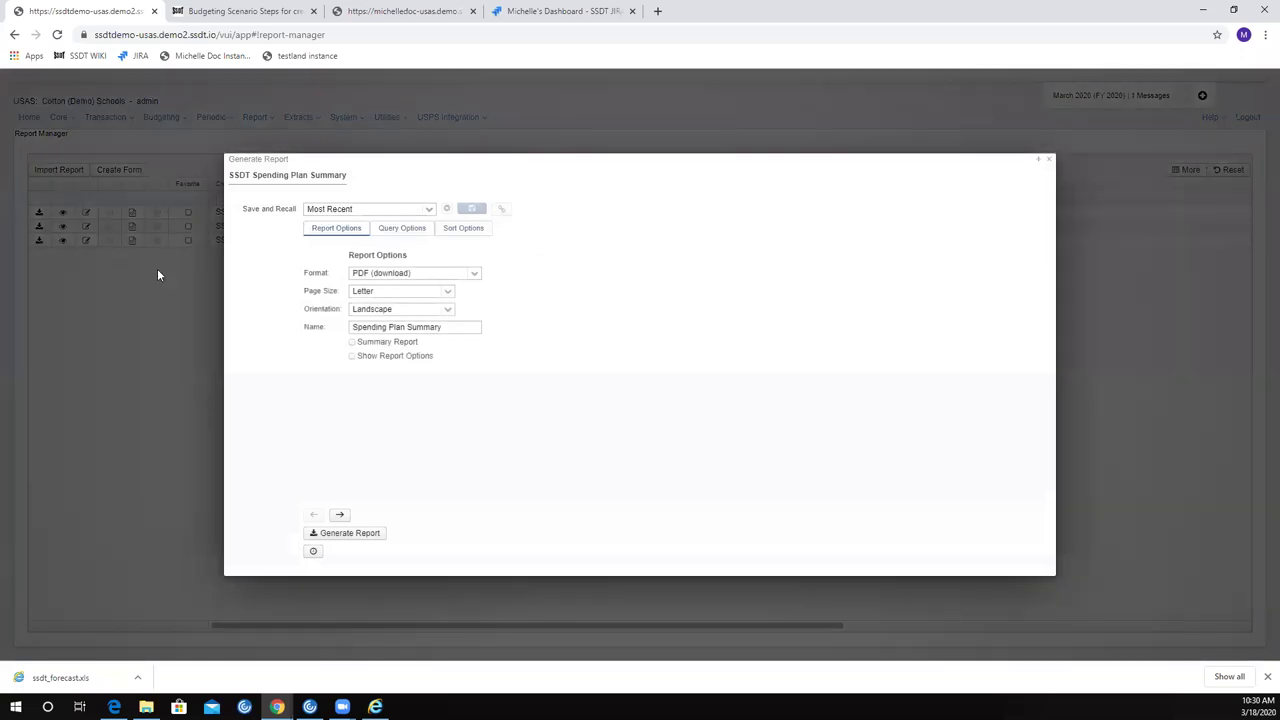
click(410, 229)
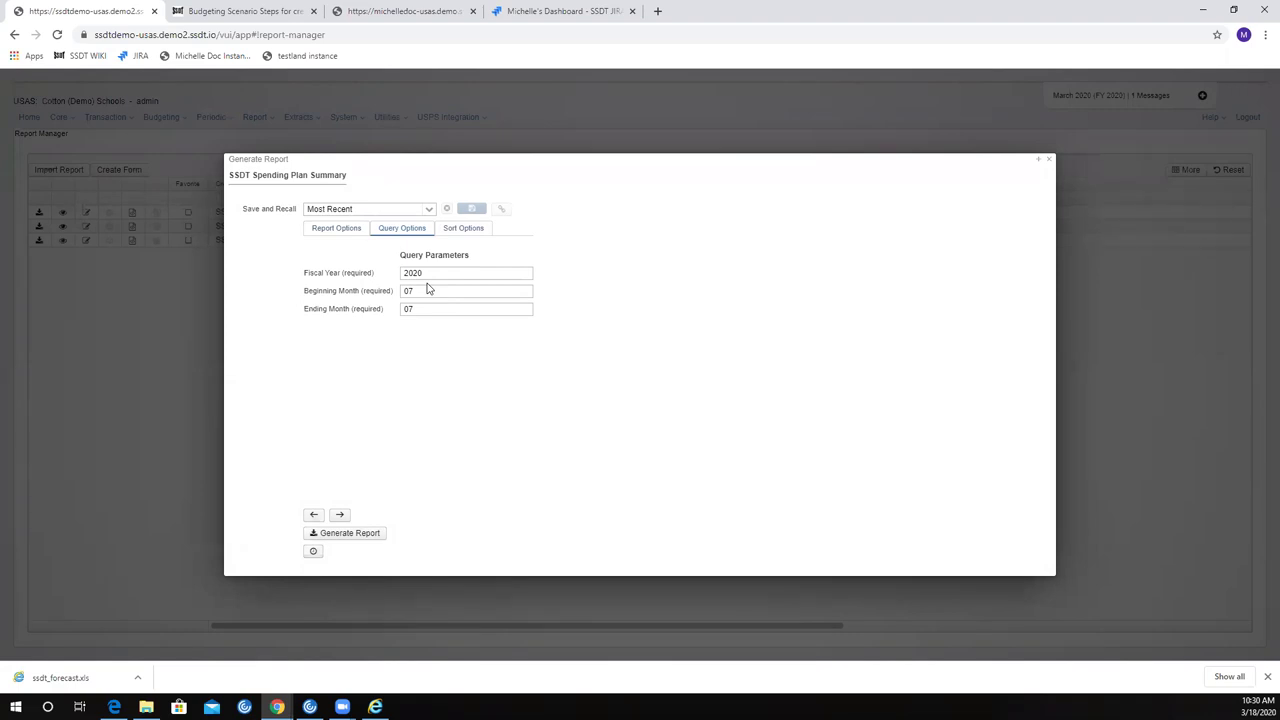
click(1045, 162)
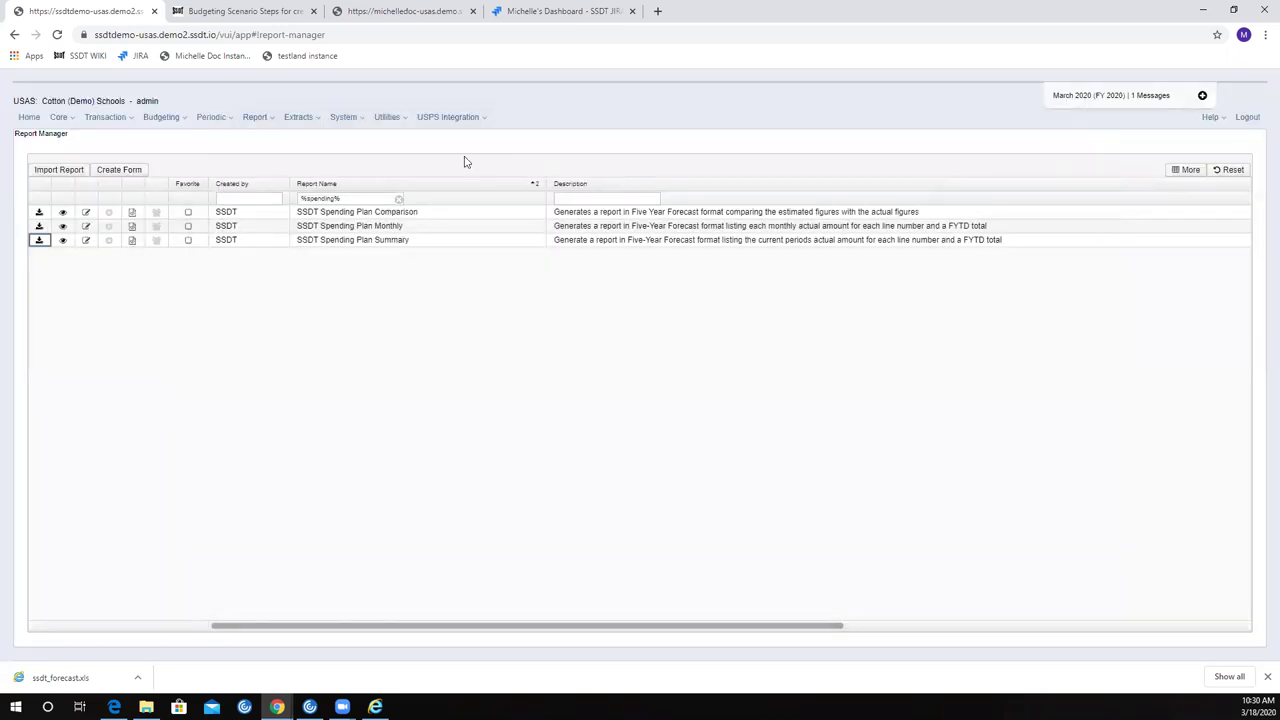
Look over the Periodic and Report menus, then bring up the Core menu
click(211, 121)
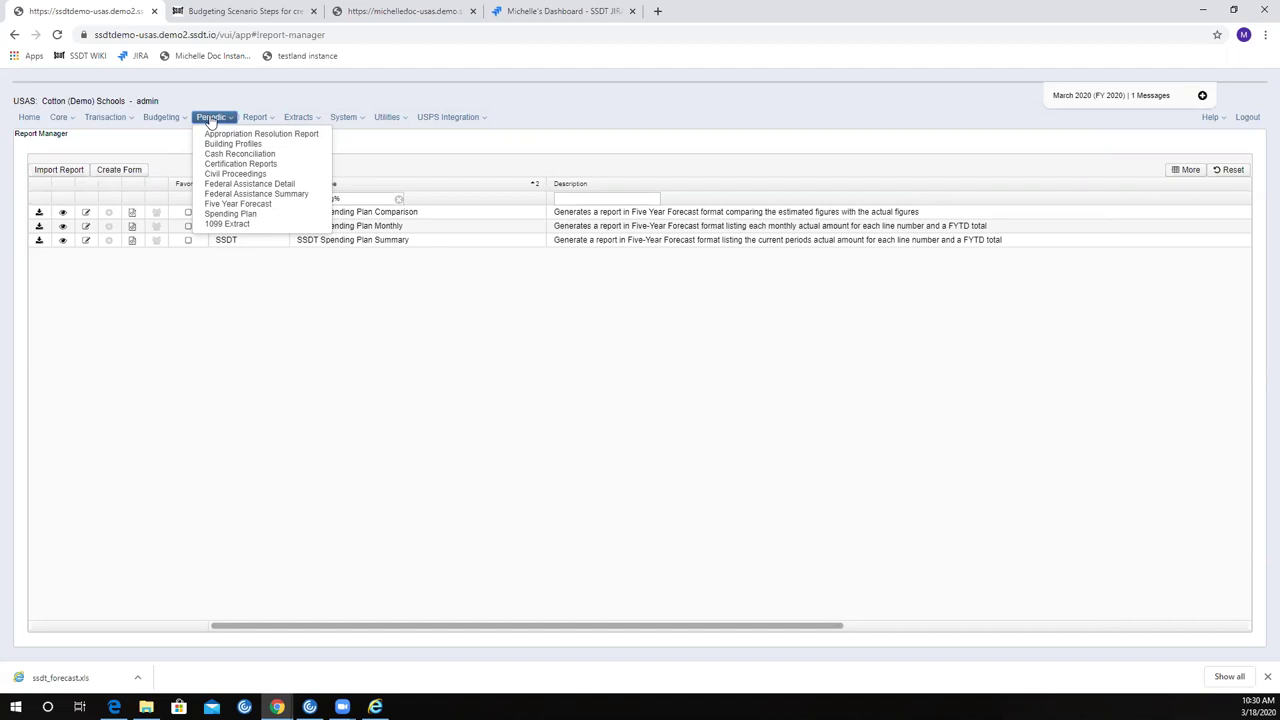
click(565, 371)
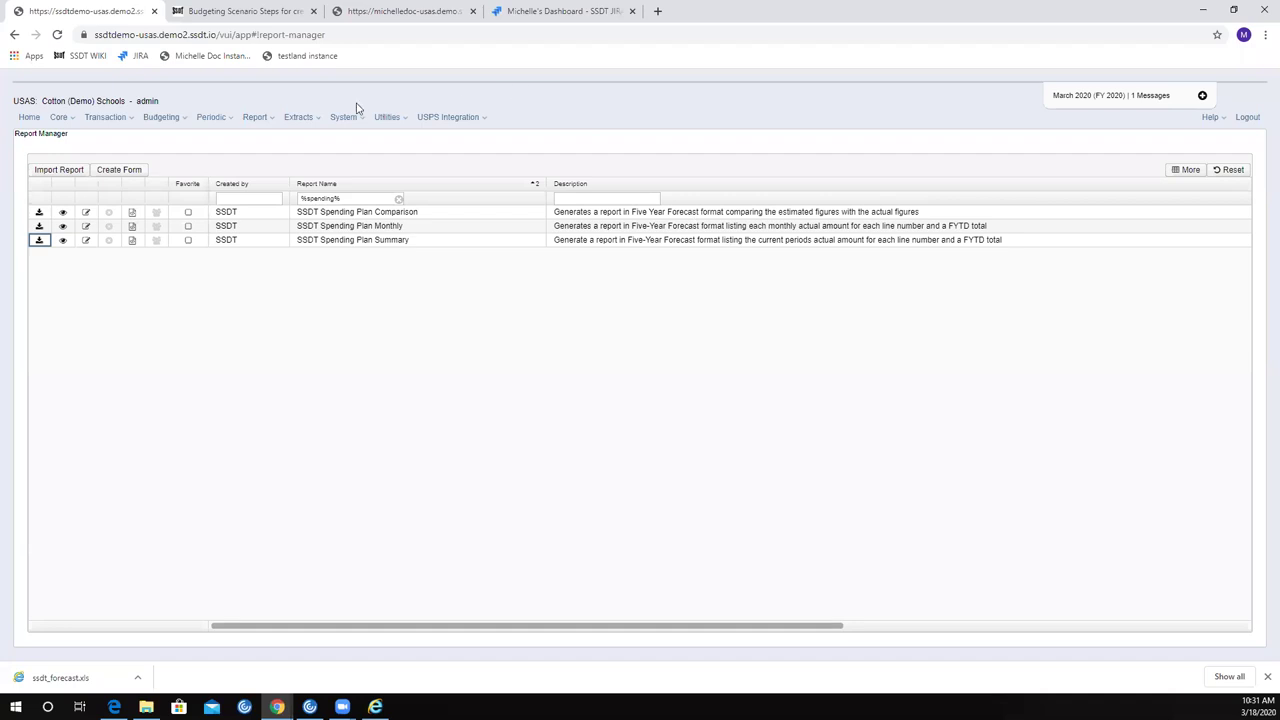
click(231, 121)
mouse_move(242, 121)
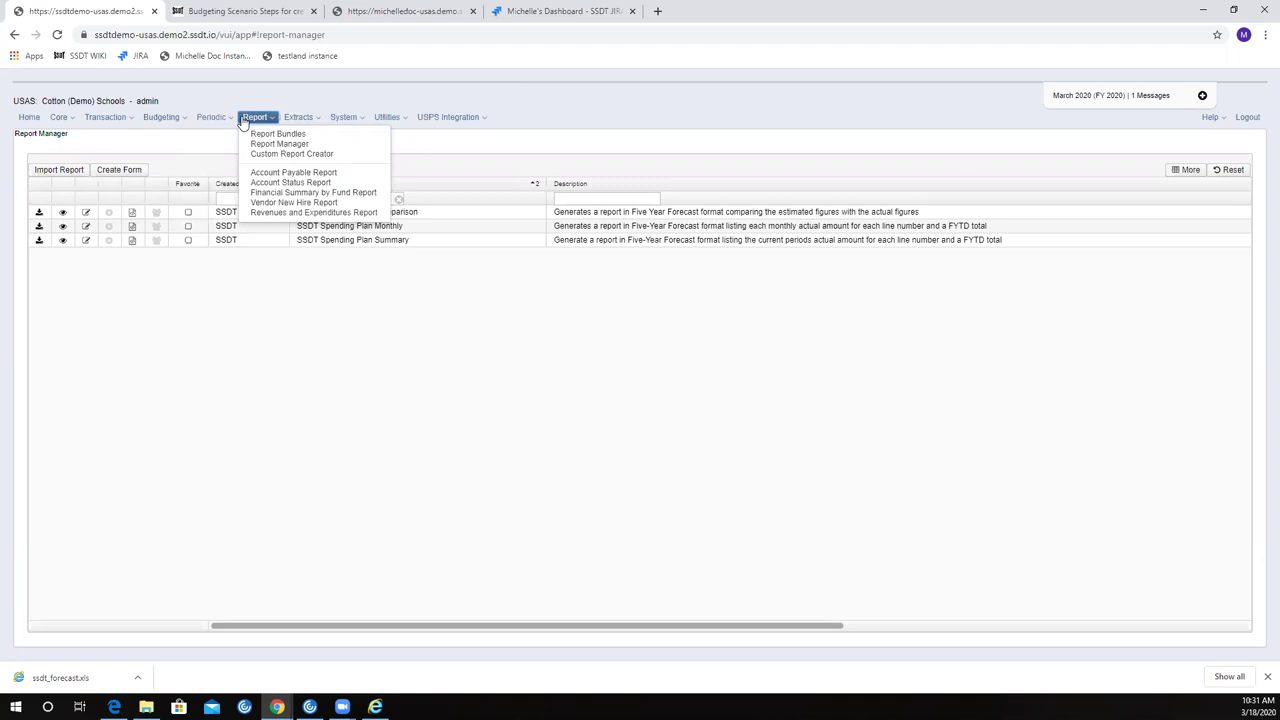
mouse_move(198, 120)
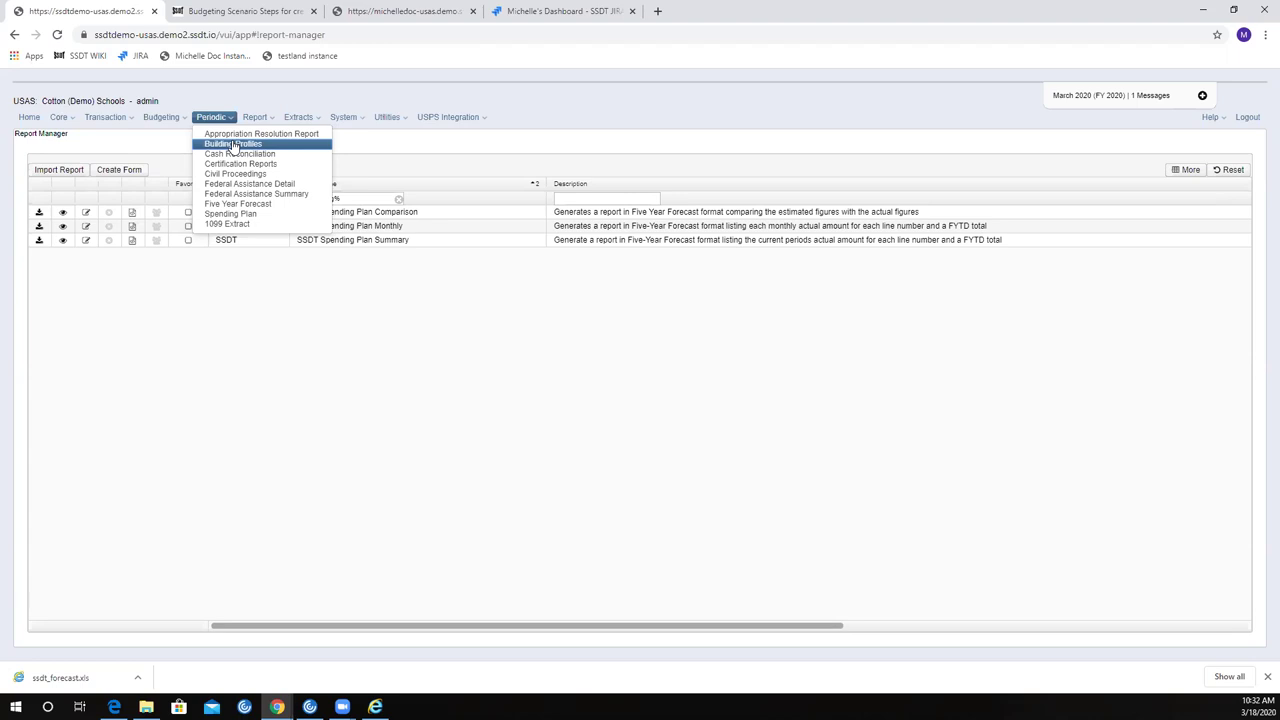
click(60, 118)
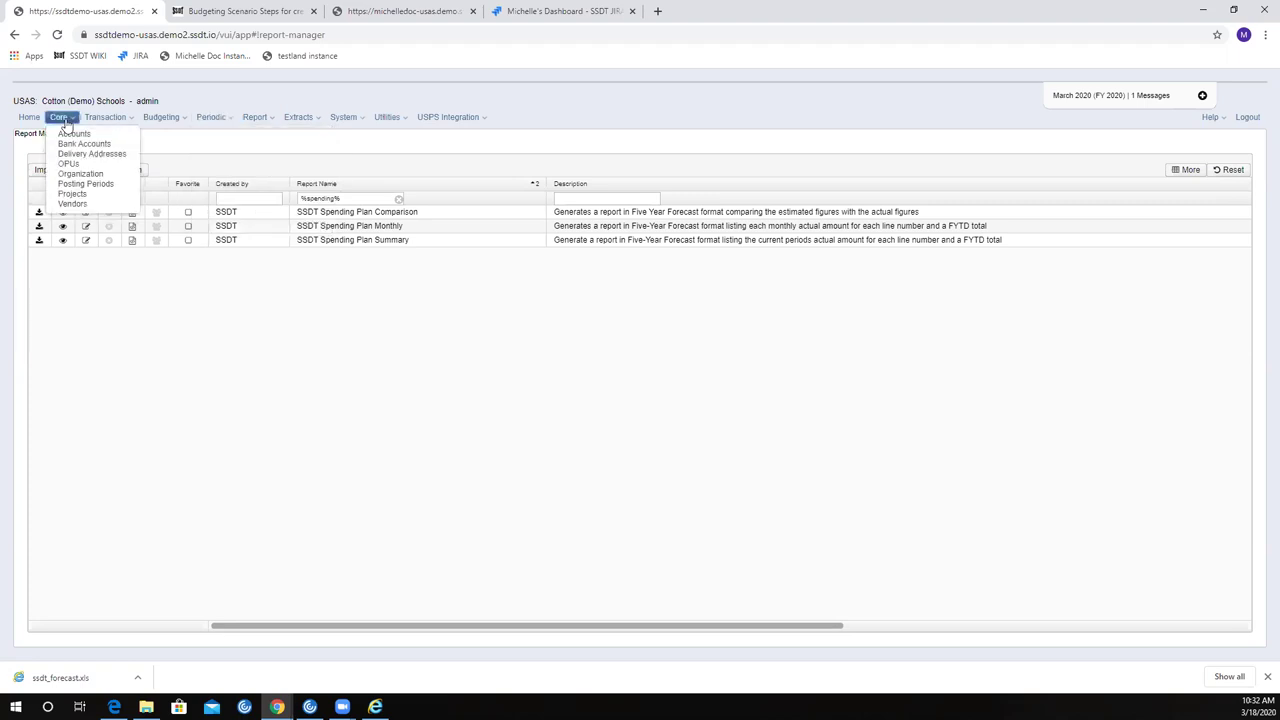
View the Cotton (Demo) Schools Organization Detail, then bring up the Periodic menu
click(97, 174)
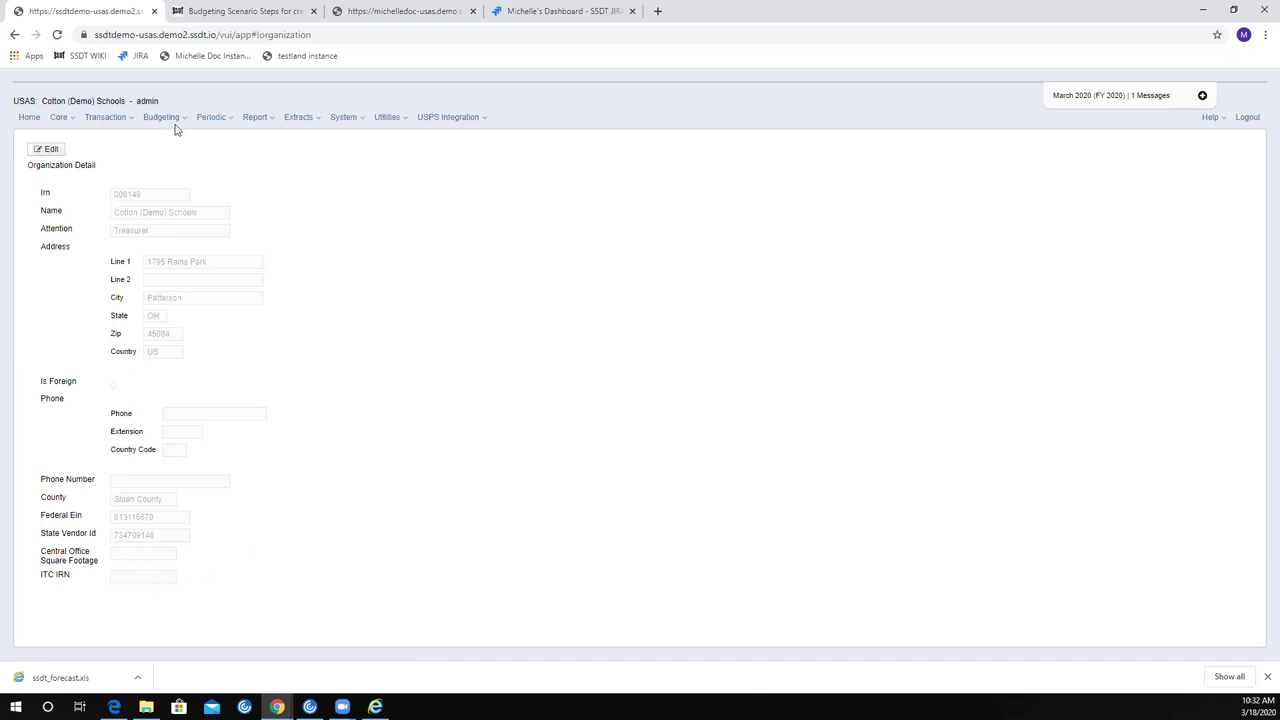
click(224, 120)
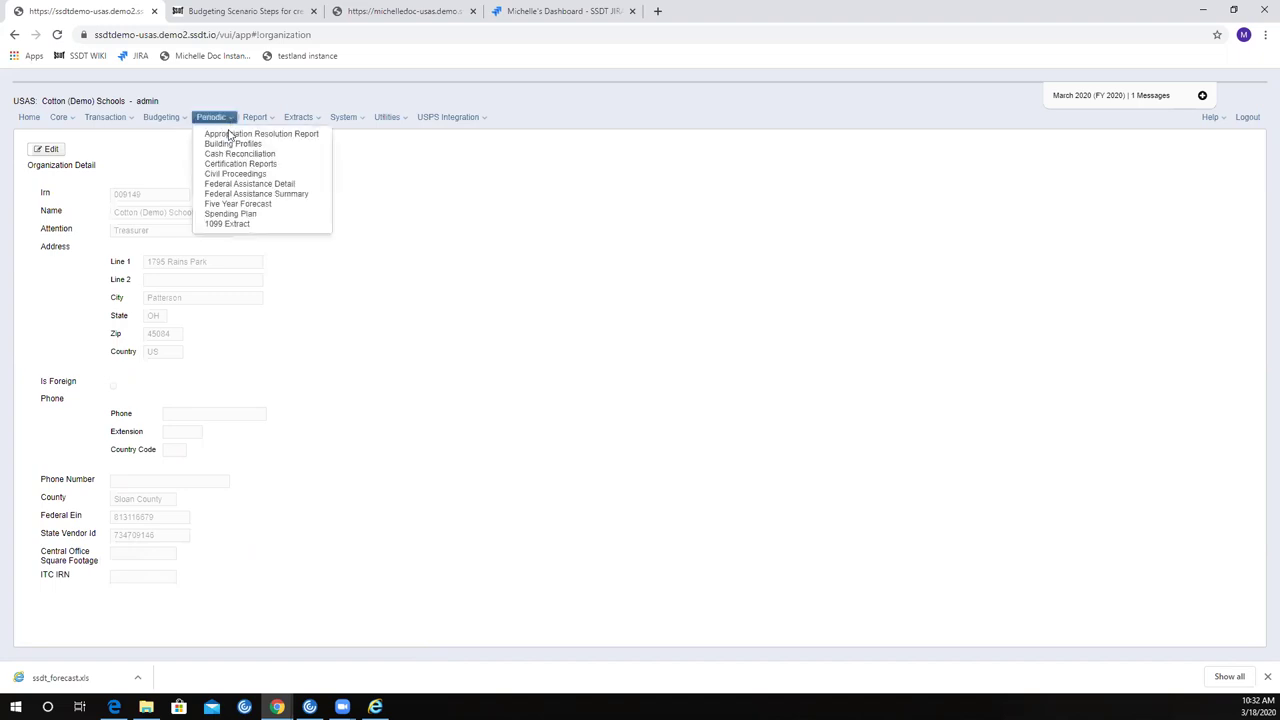
Go to Building Profiles and discard a first new-building form
click(230, 144)
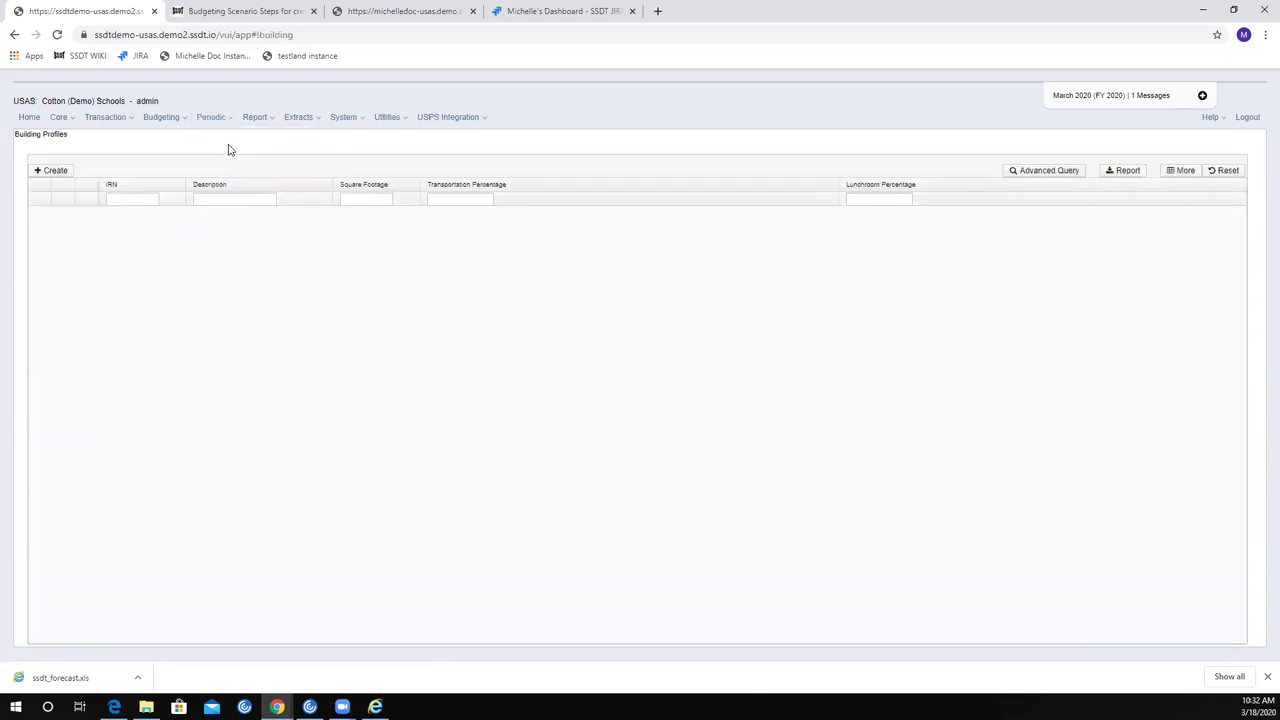
click(52, 171)
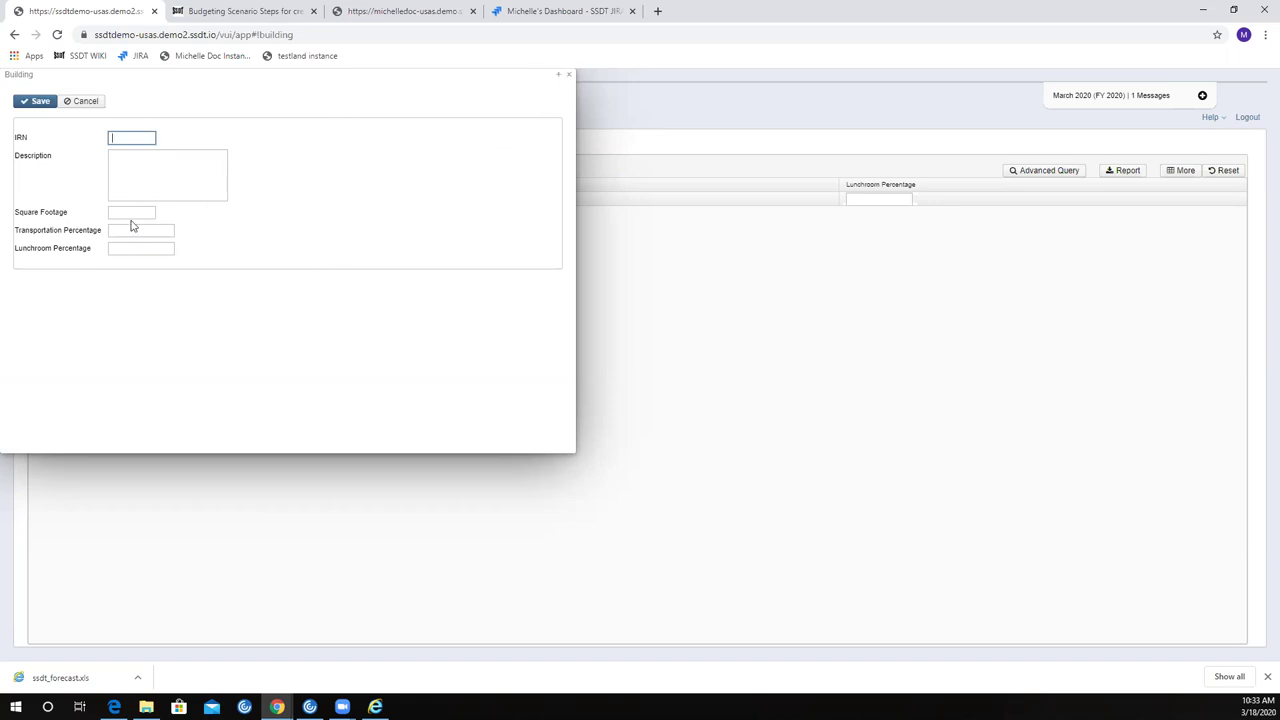
click(563, 74)
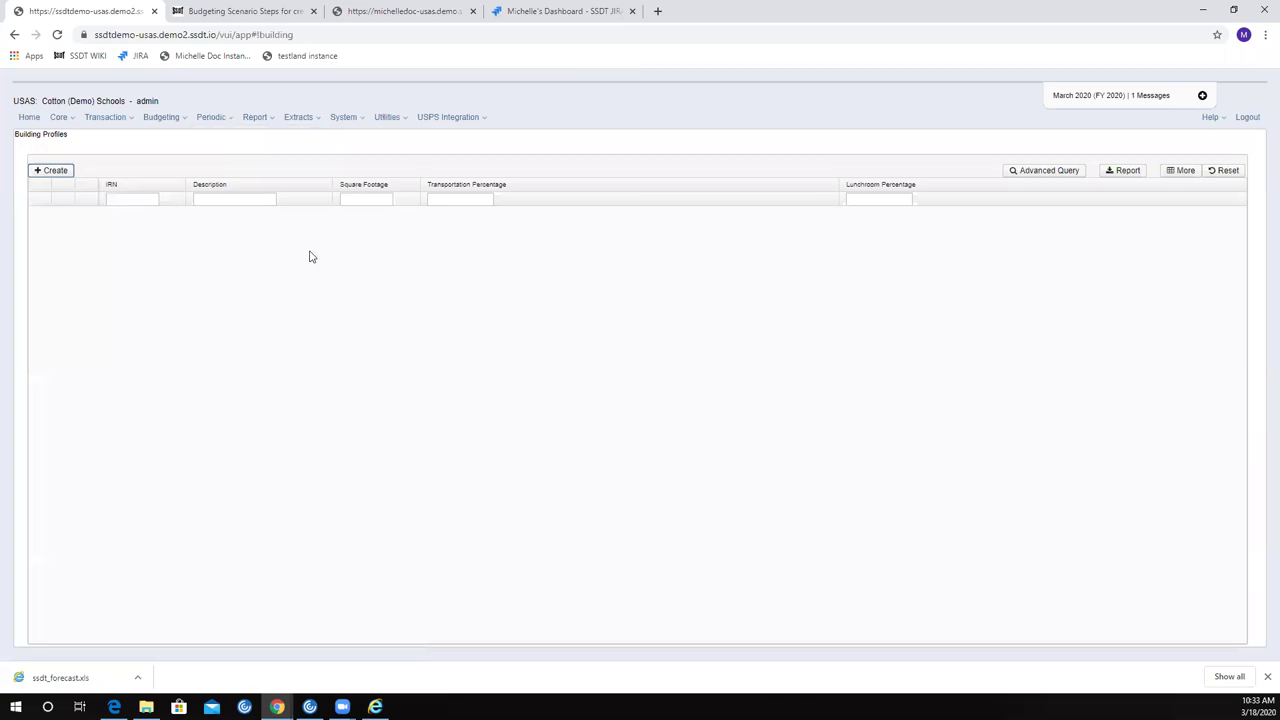
Save building 12345 'elementary' with 5,000 sq ft, 100% transportation and 100% lunchroom
click(55, 171)
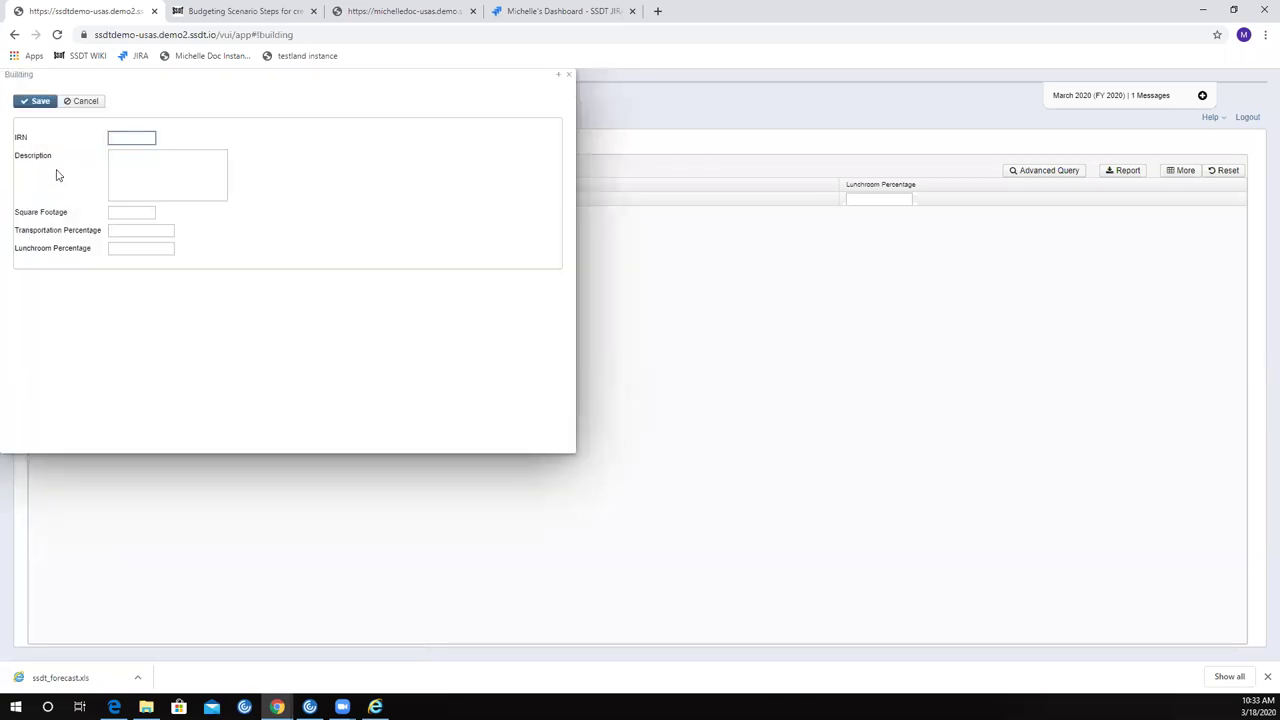
text(12345)
key(Tab)
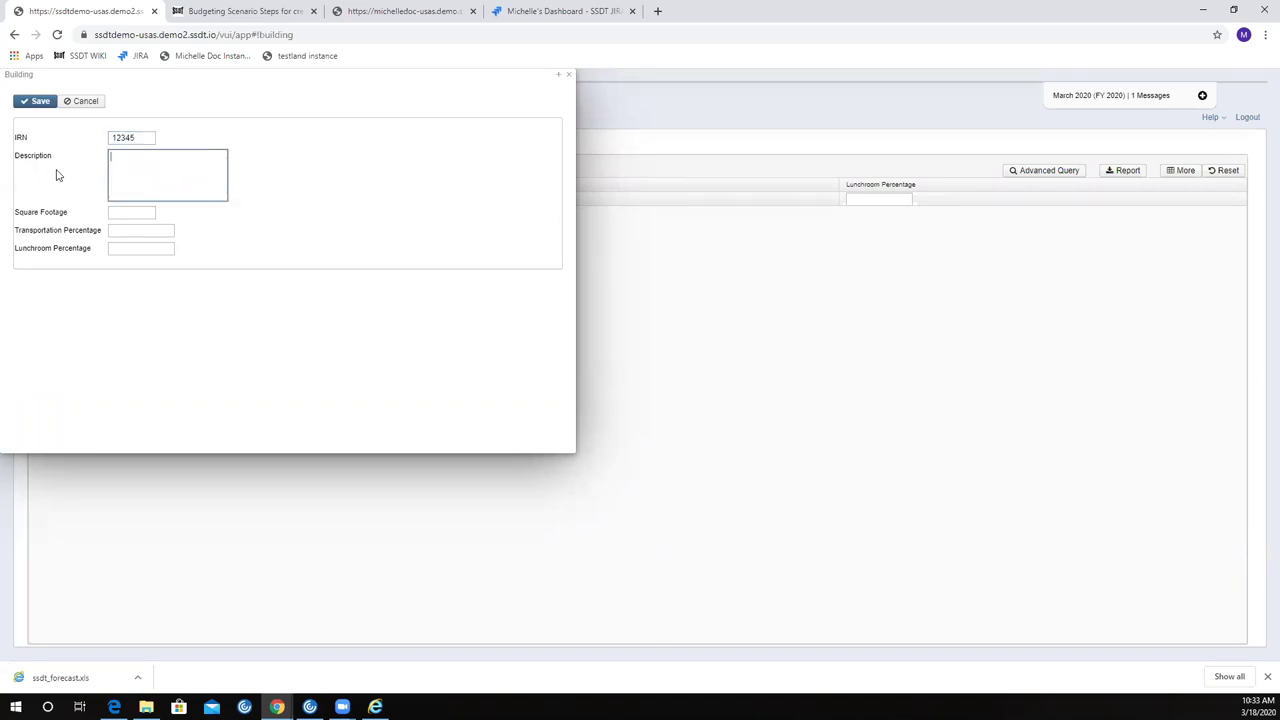
text(elementary)
key(Tab)
text(5,000)
key(Tab)
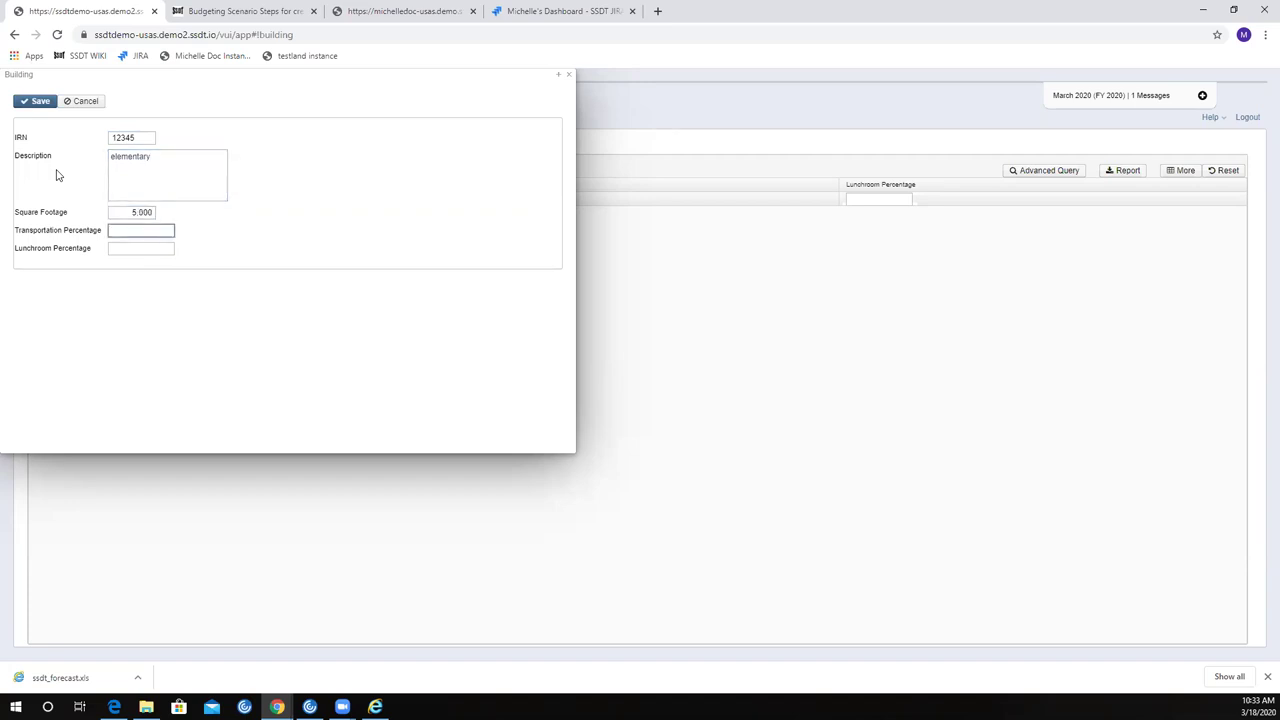
text(100)
key(Tab)
text(100)
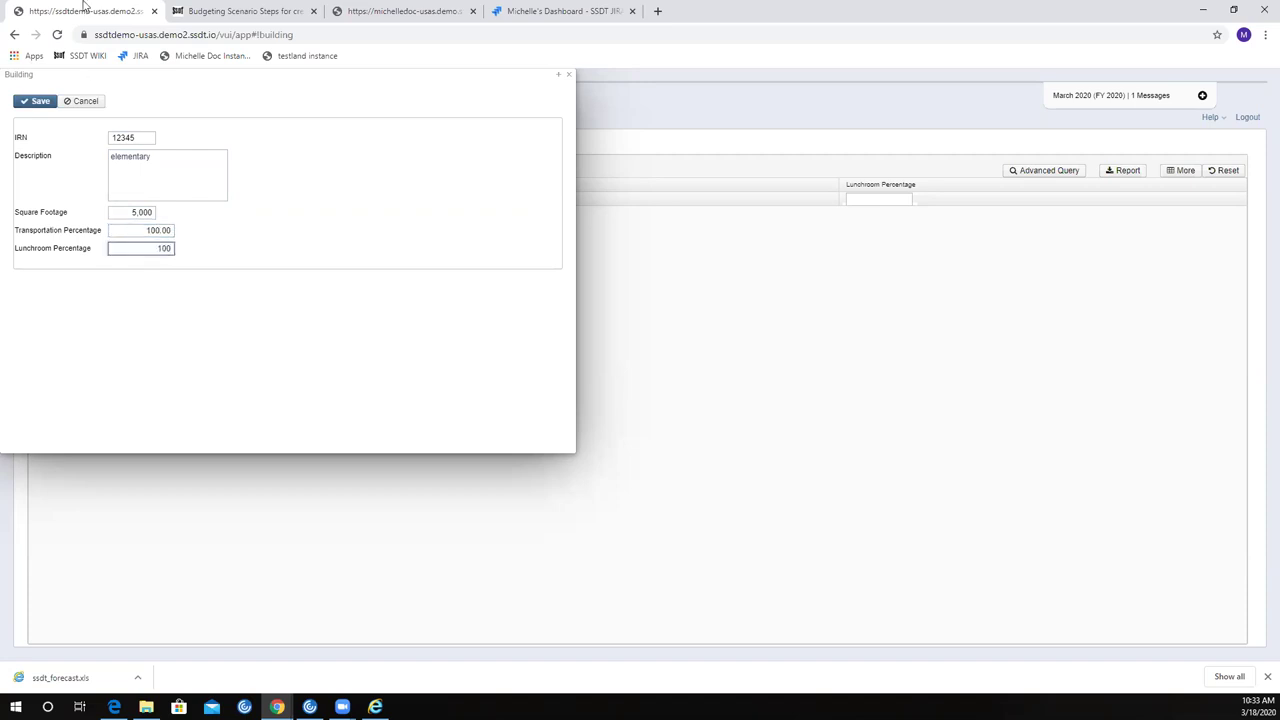
click(40, 101)
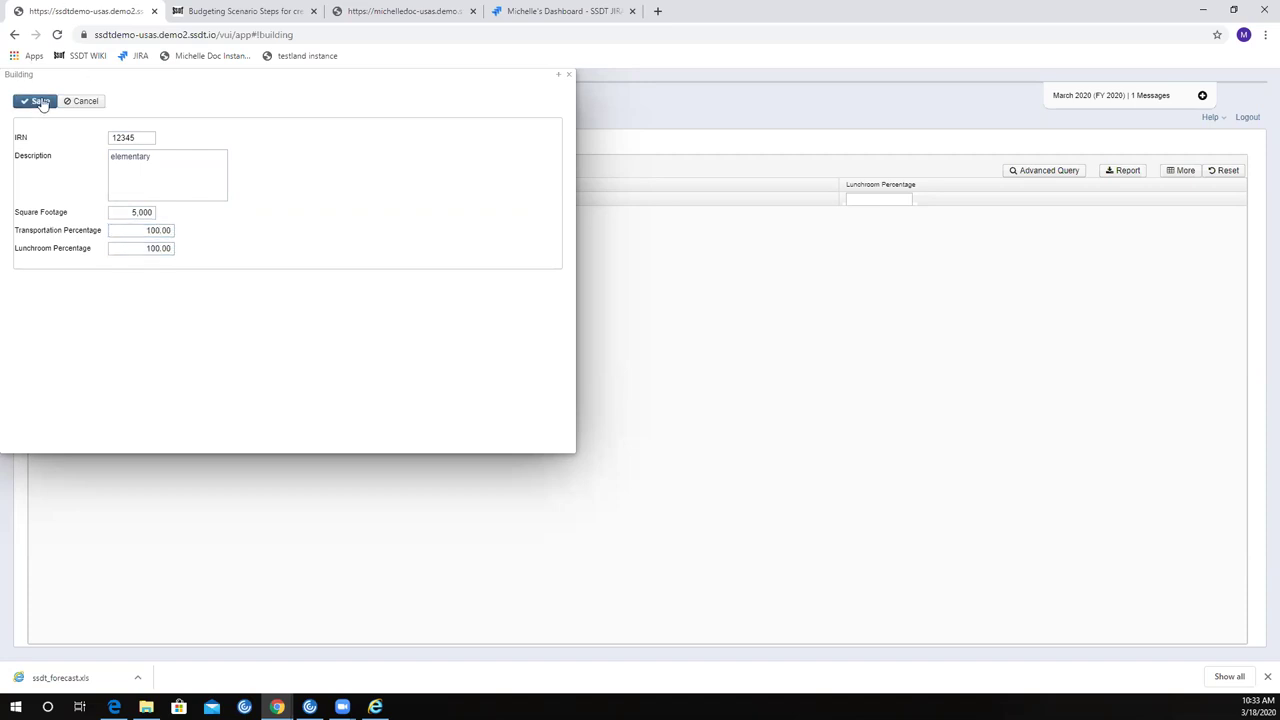
Close the record, reopen building 12345, and close it without changes
click(568, 75)
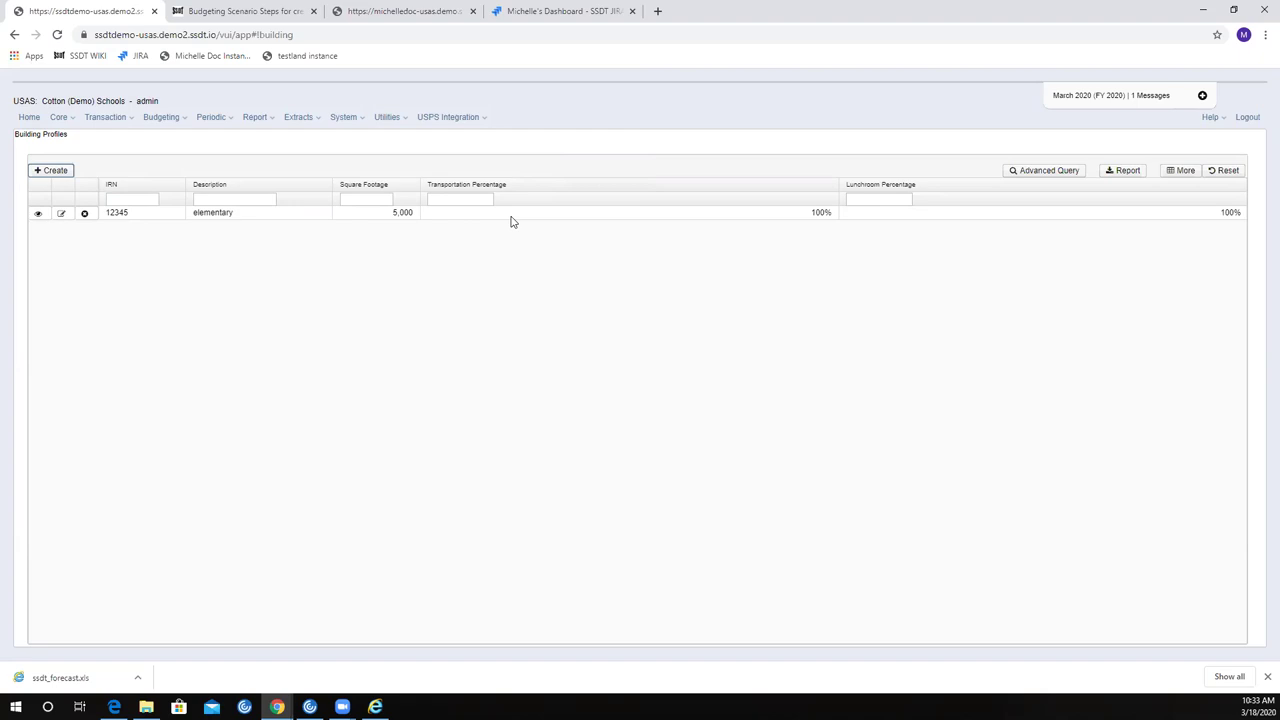
click(62, 215)
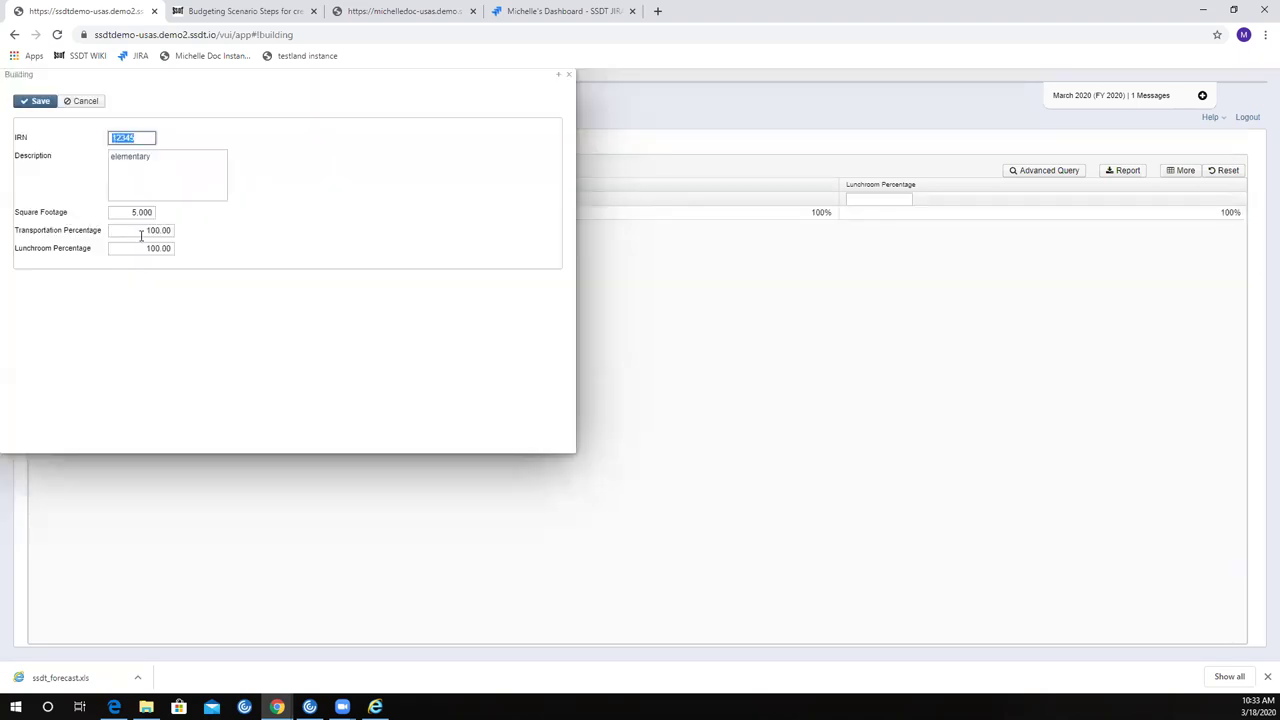
click(568, 75)
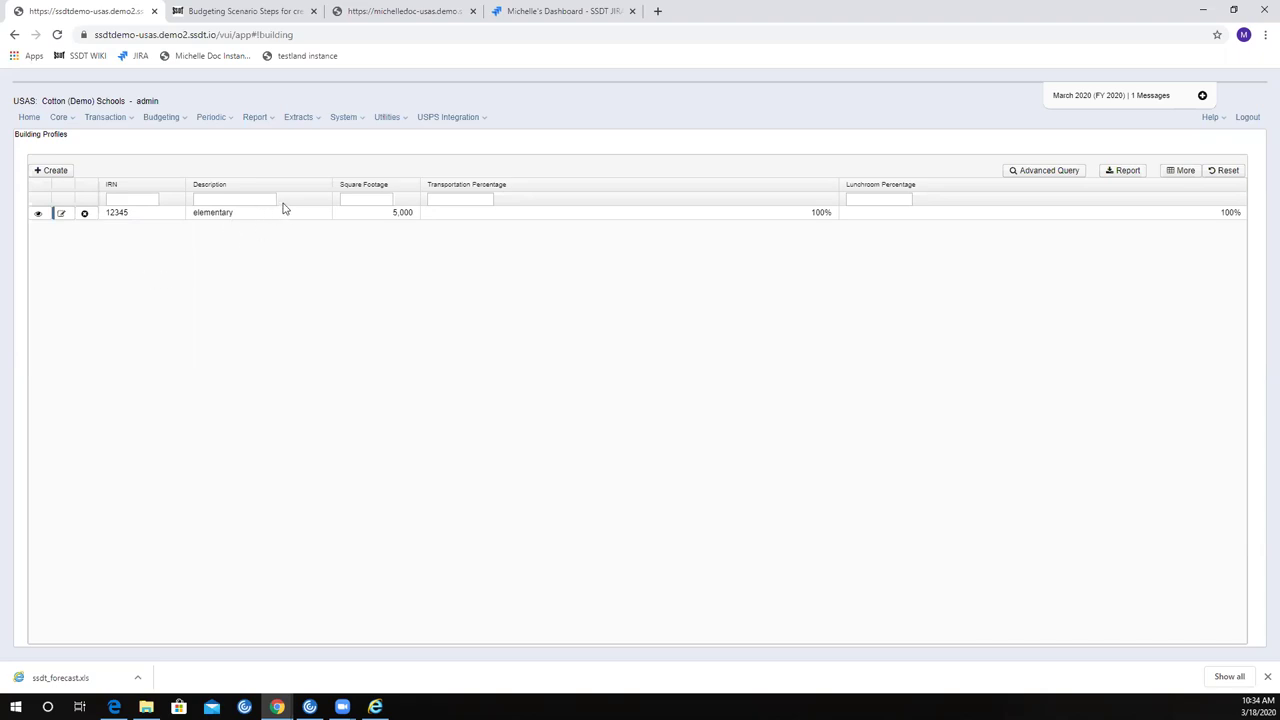
Open Periodic > Civil Proceedings and cancel a new civil proceeding form without saving
click(221, 121)
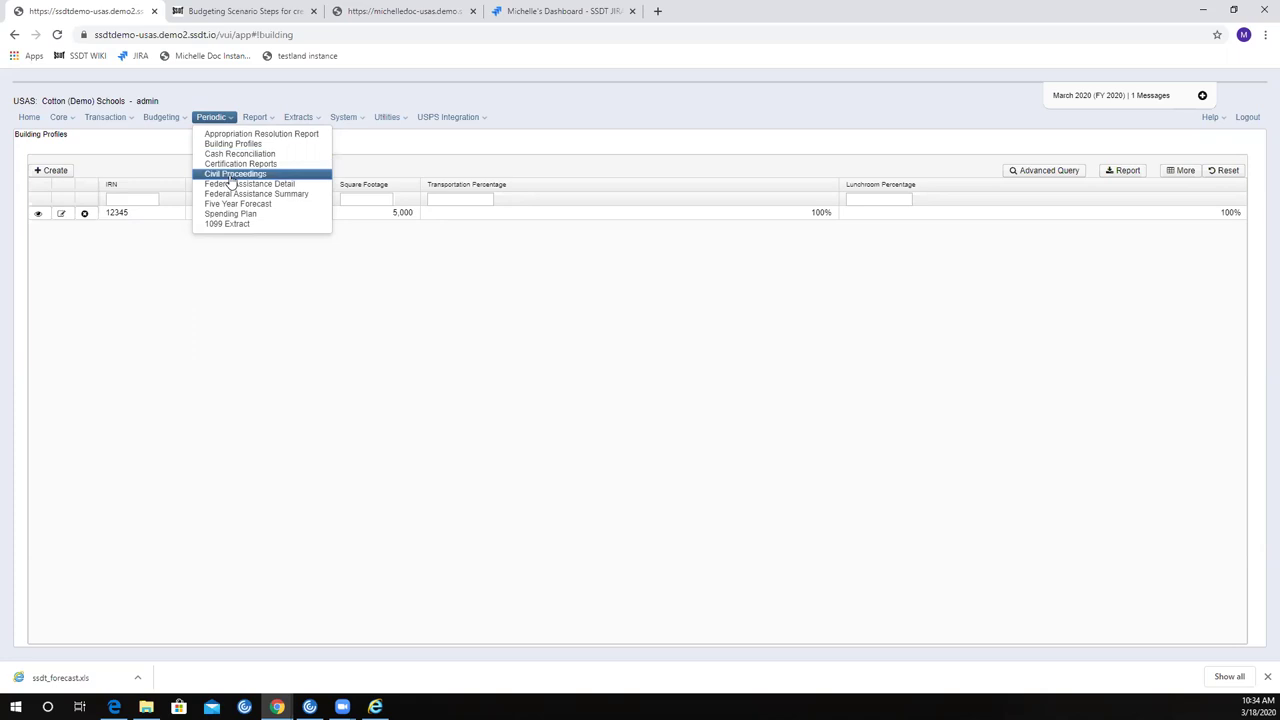
click(232, 178)
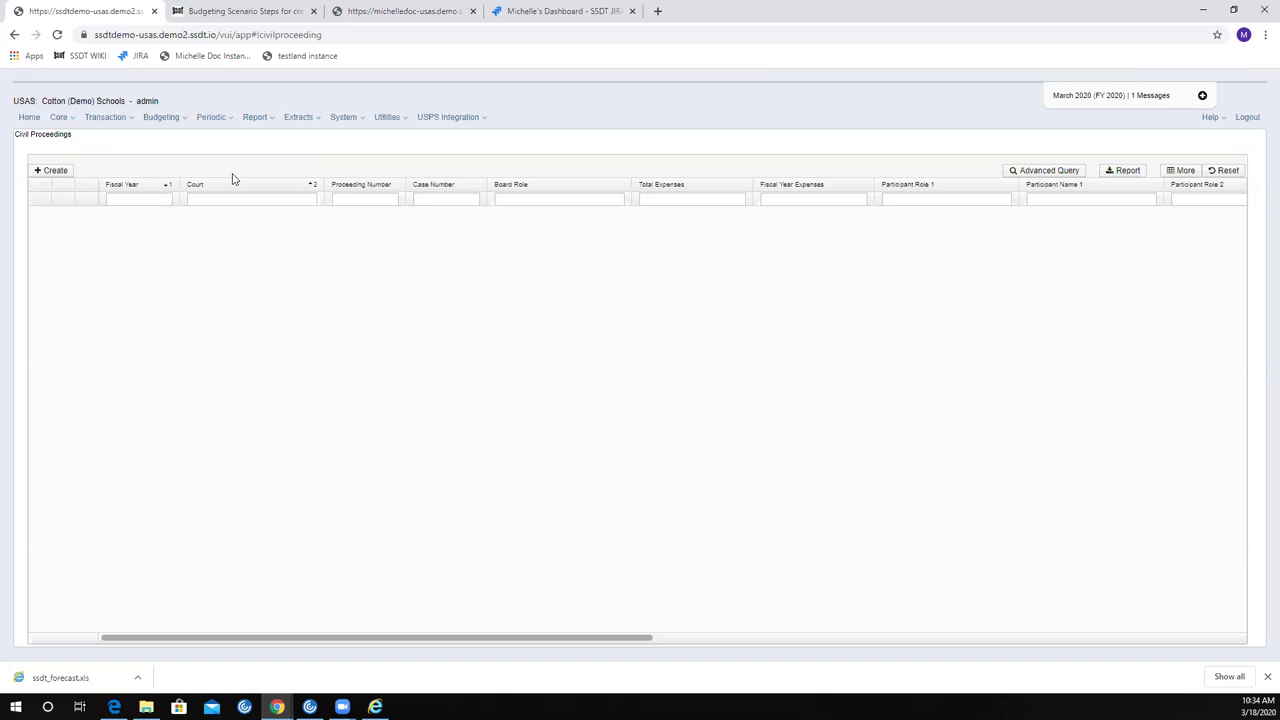
click(57, 171)
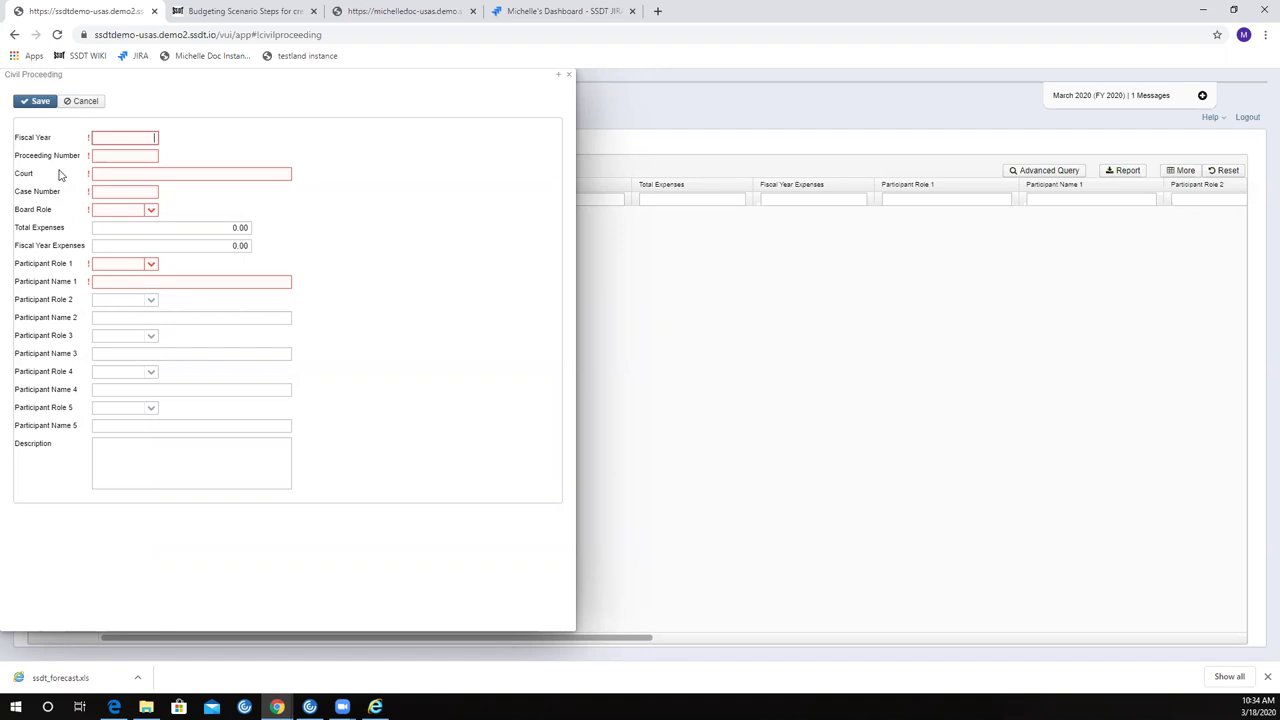
click(85, 103)
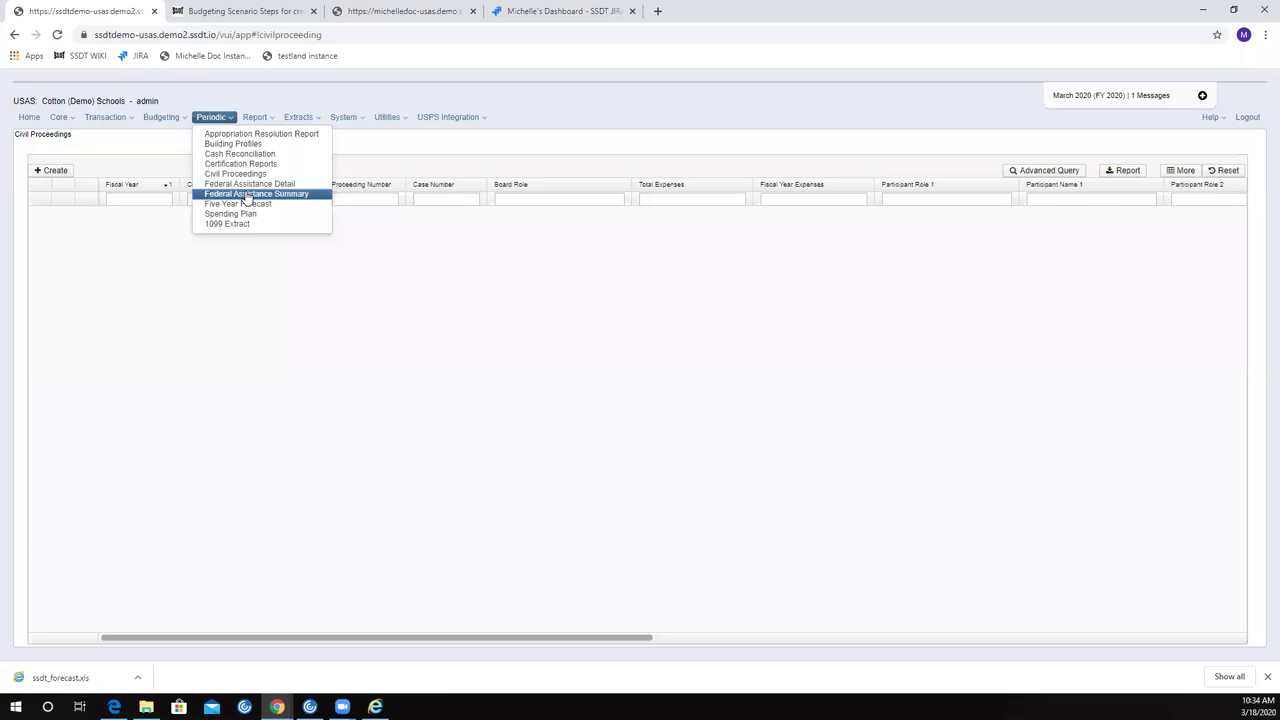
Open Federal Assistance Summary, start a new entry at Fiscal Year End, then cancel it
click(246, 196)
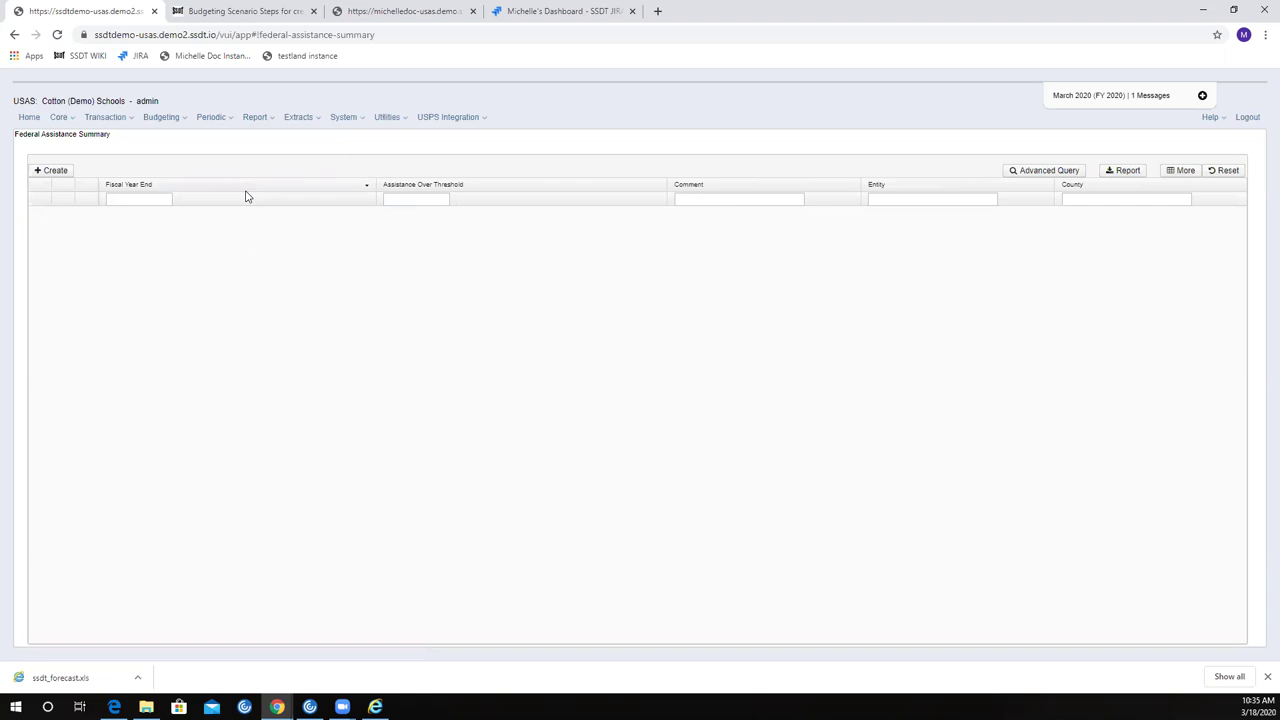
click(62, 171)
click(102, 139)
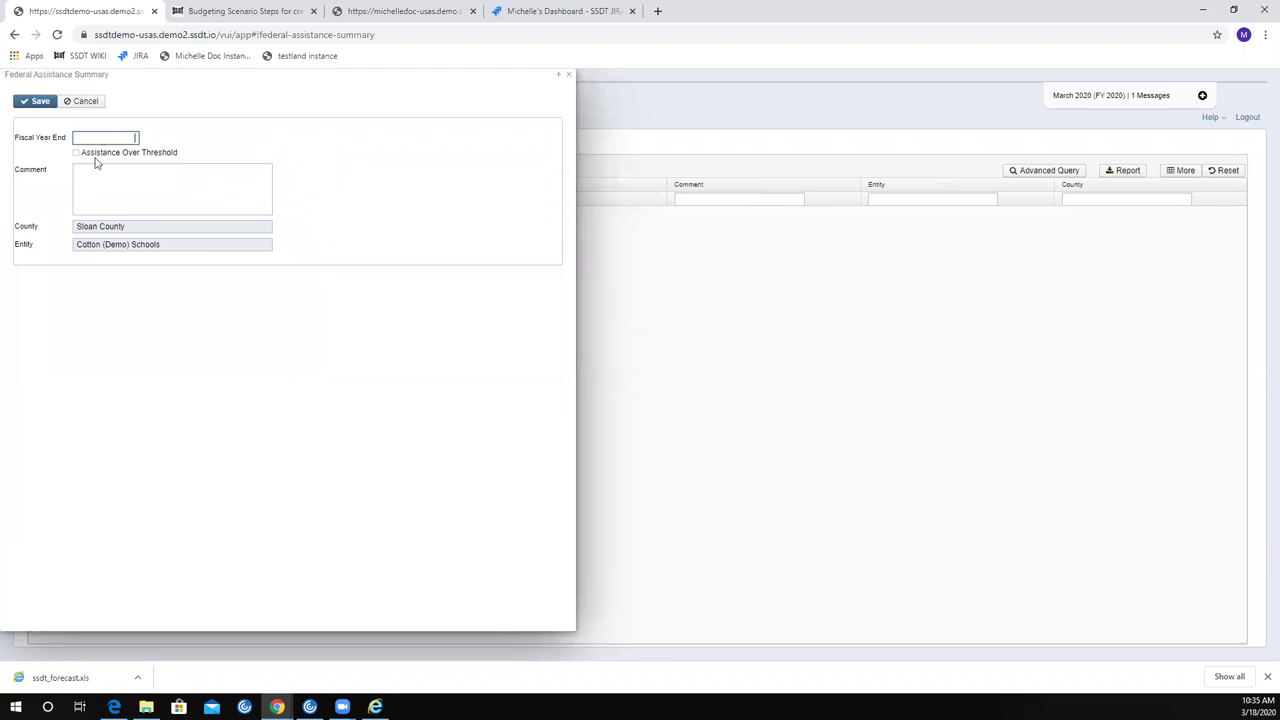
mouse_move(91, 160)
click(80, 104)
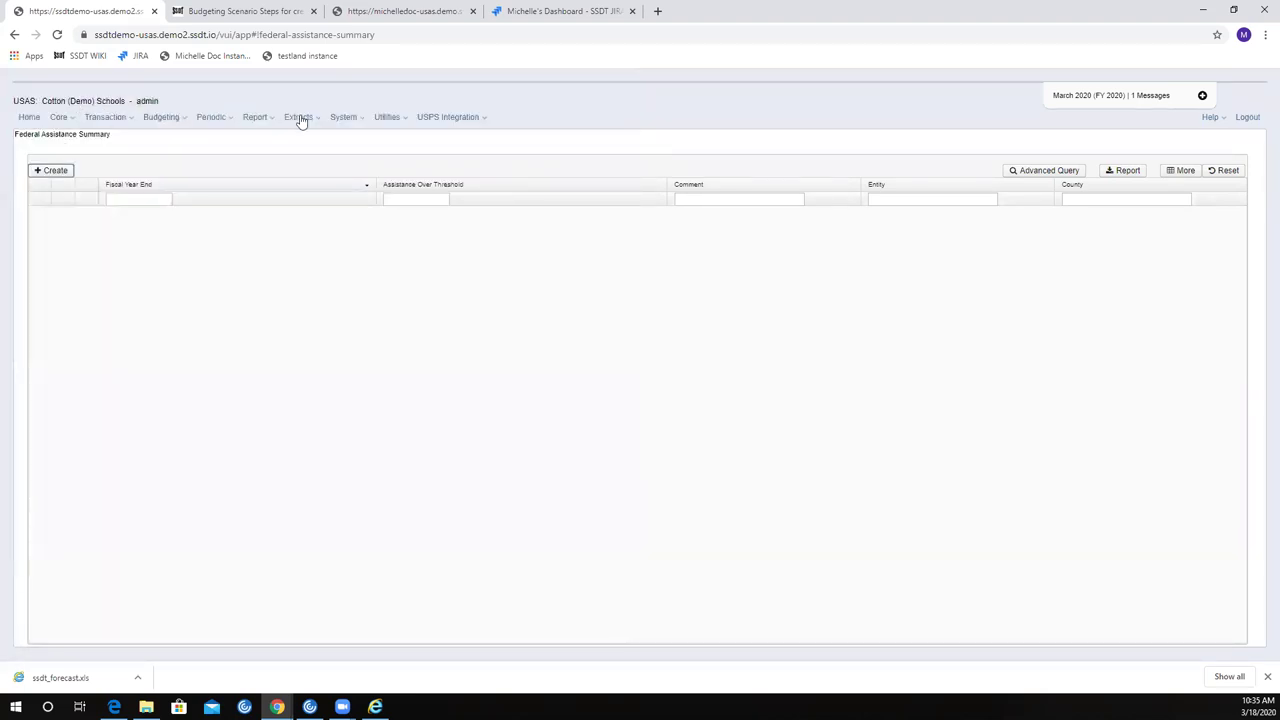
Open a new Federal Assistance Detail entry and browse Cash Accounts, leaving all fields blank
click(214, 118)
click(266, 194)
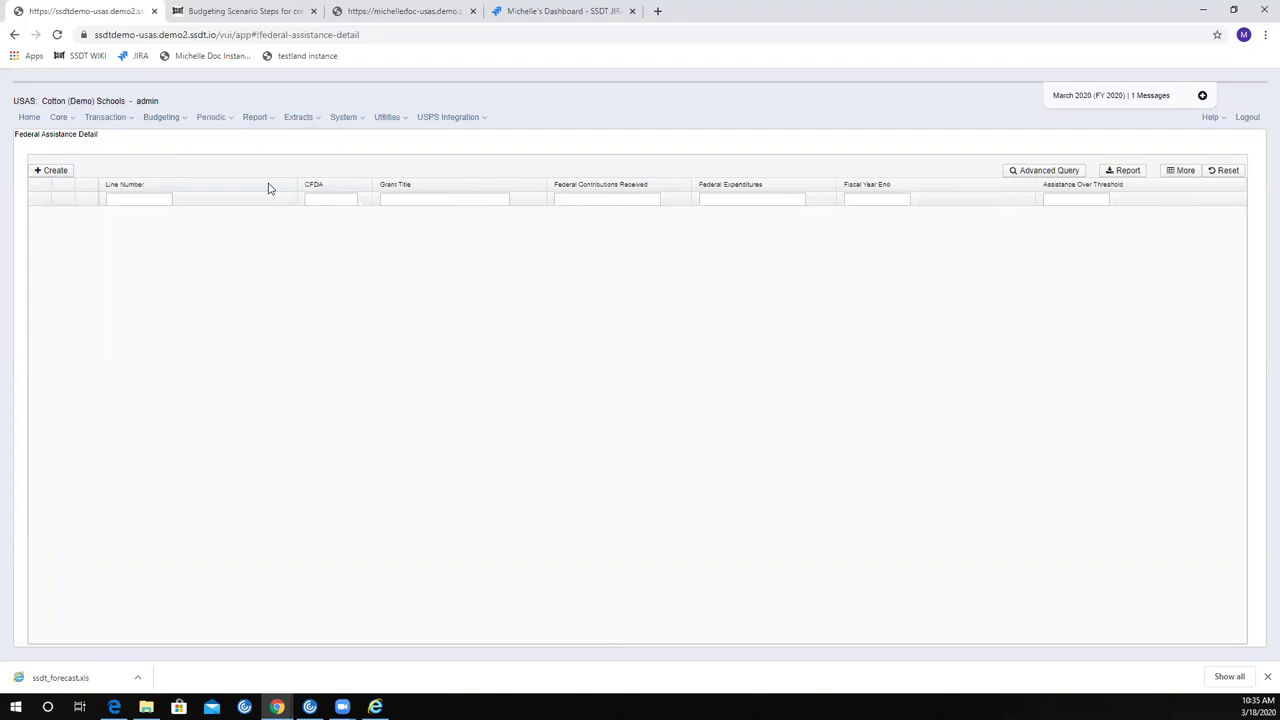
click(60, 171)
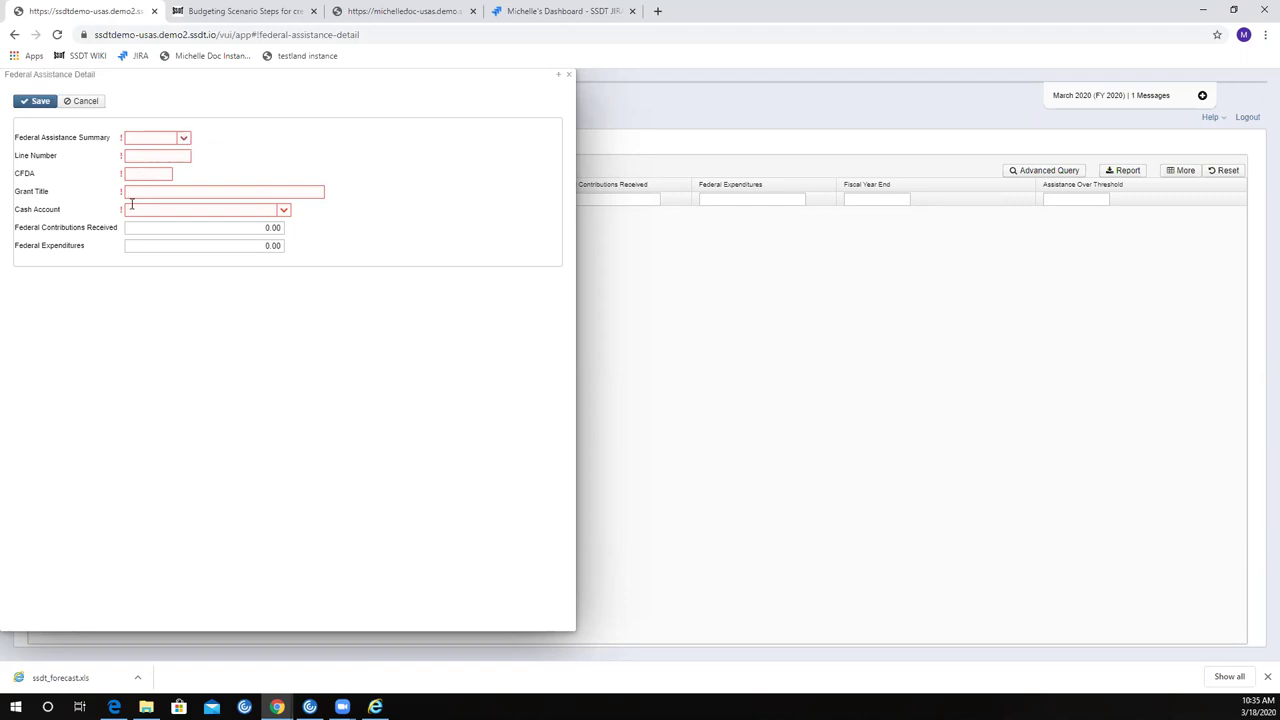
click(284, 210)
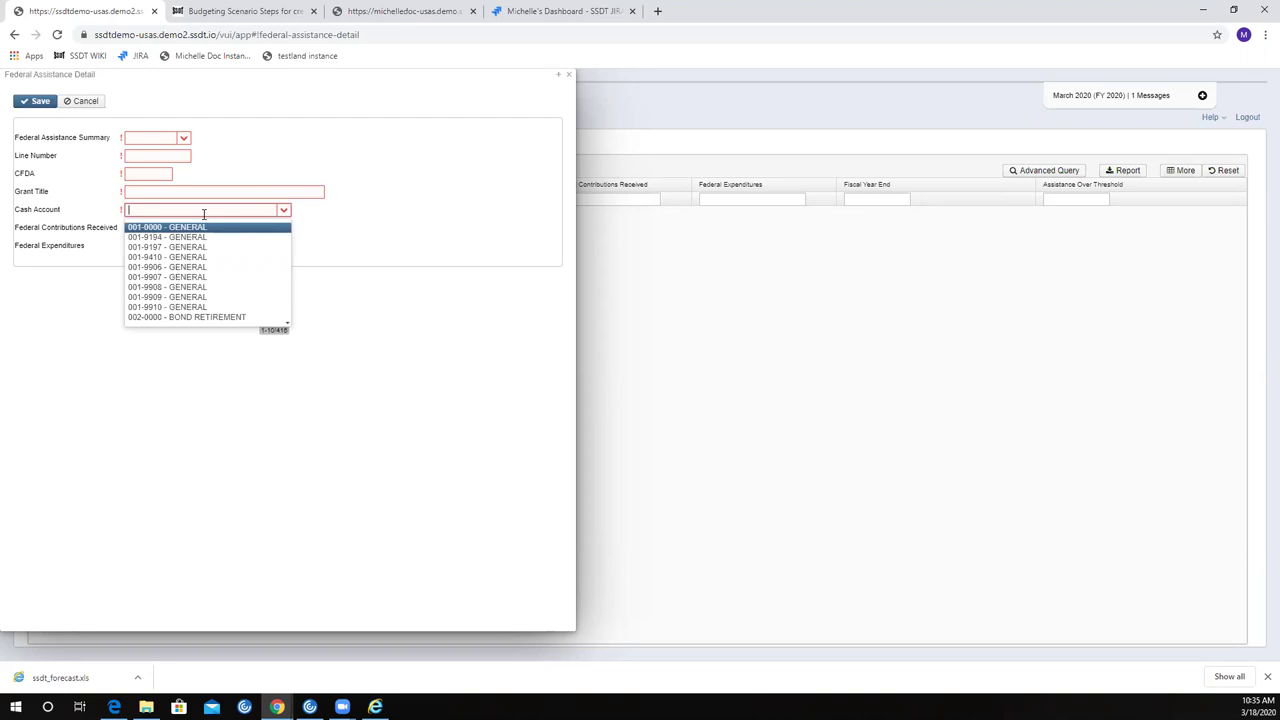
text(57)
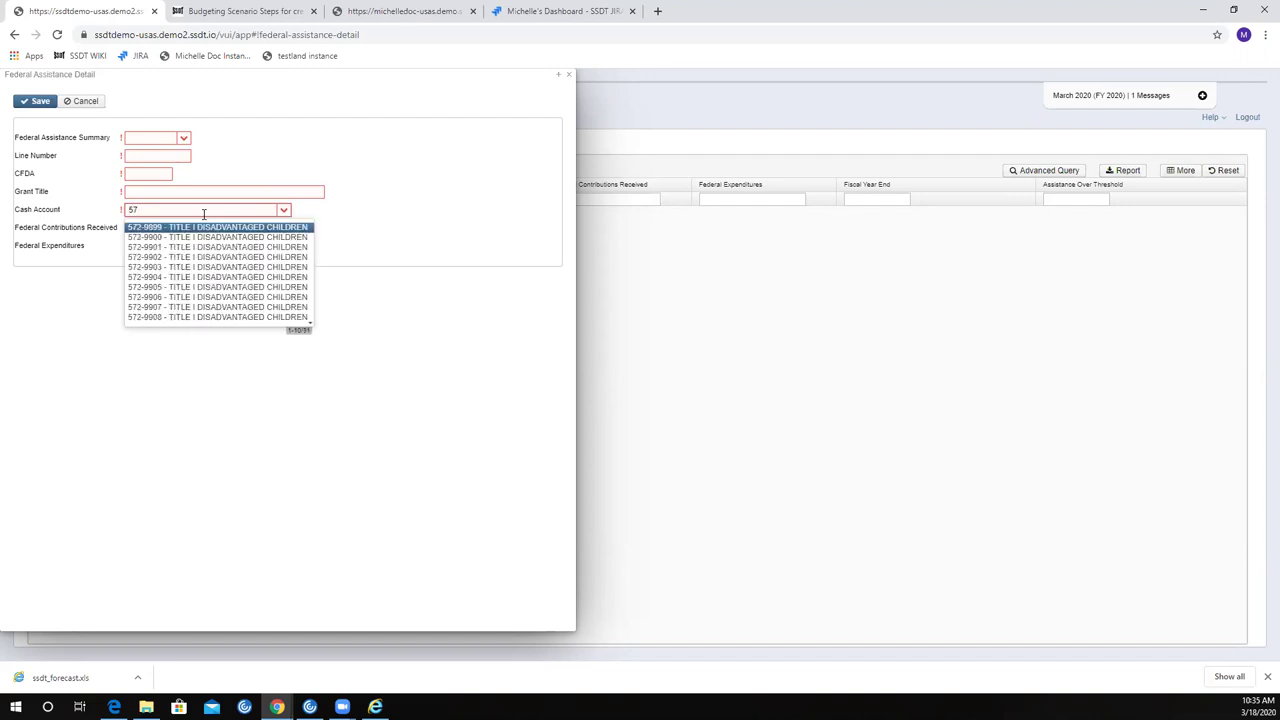
key(BackSpace)
key(BackSpace)
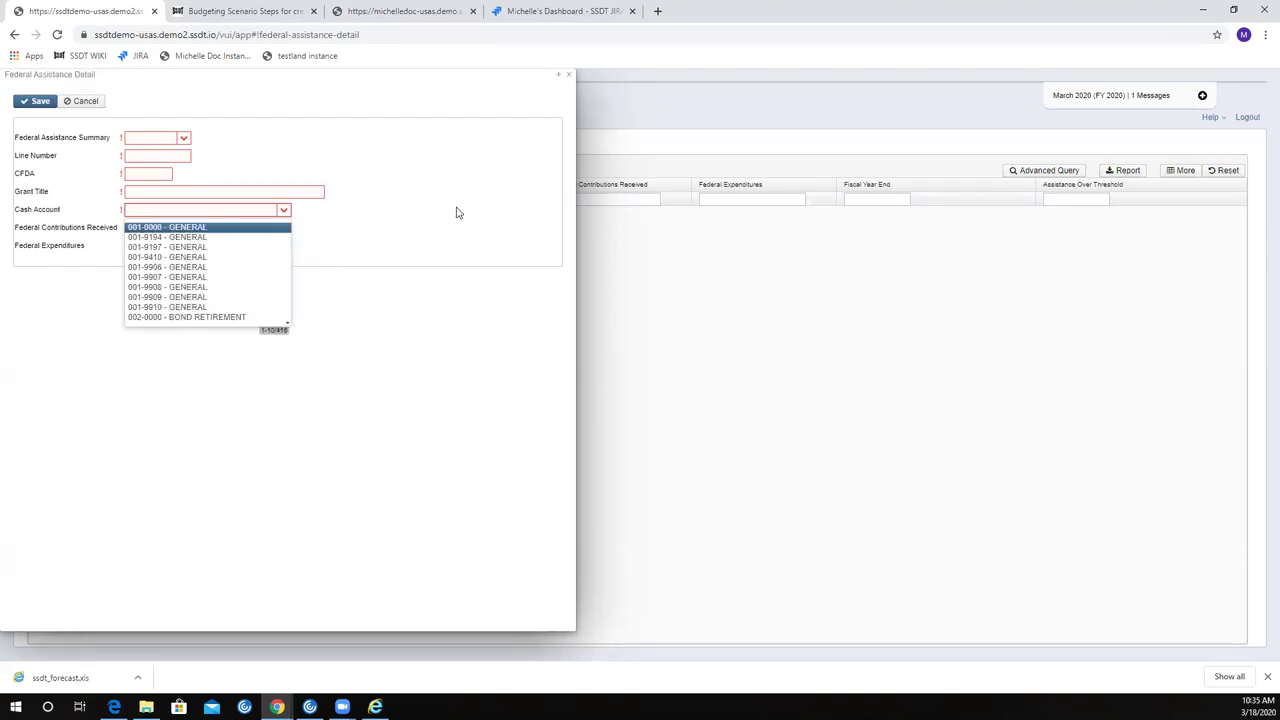
click(284, 210)
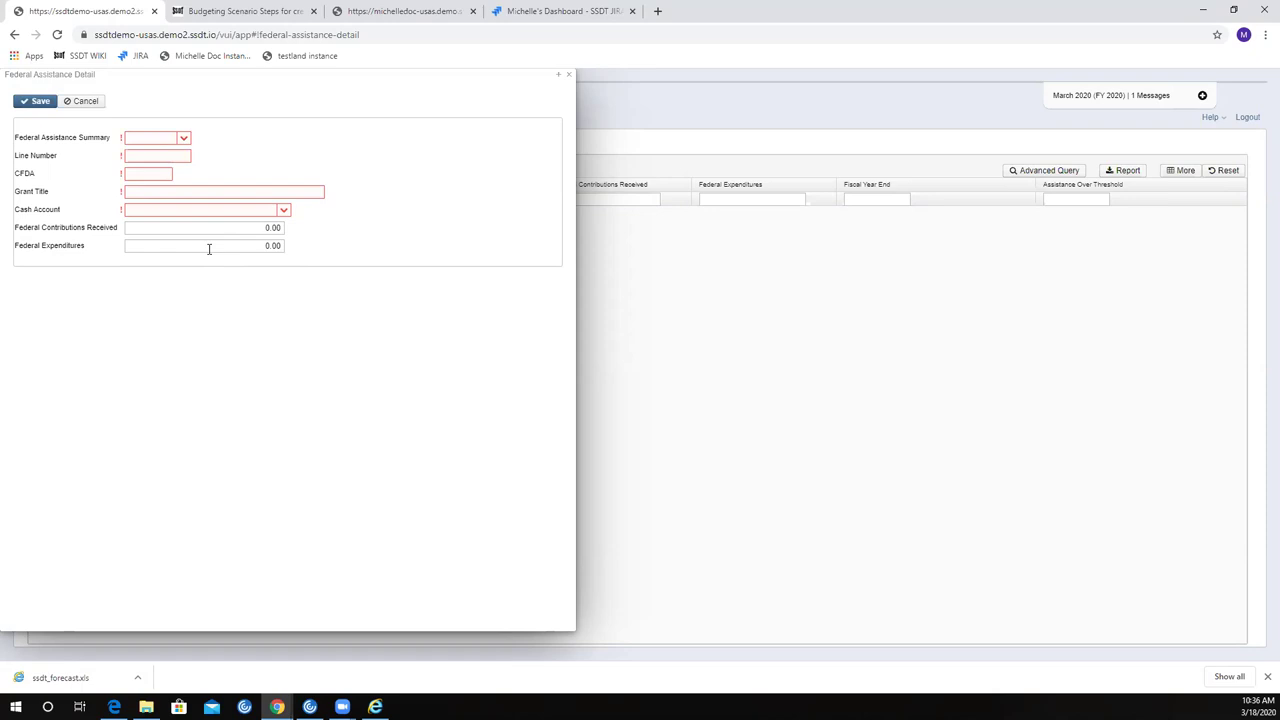
Discard the empty Federal Assistance Detail entry and return to the detail list
click(559, 76)
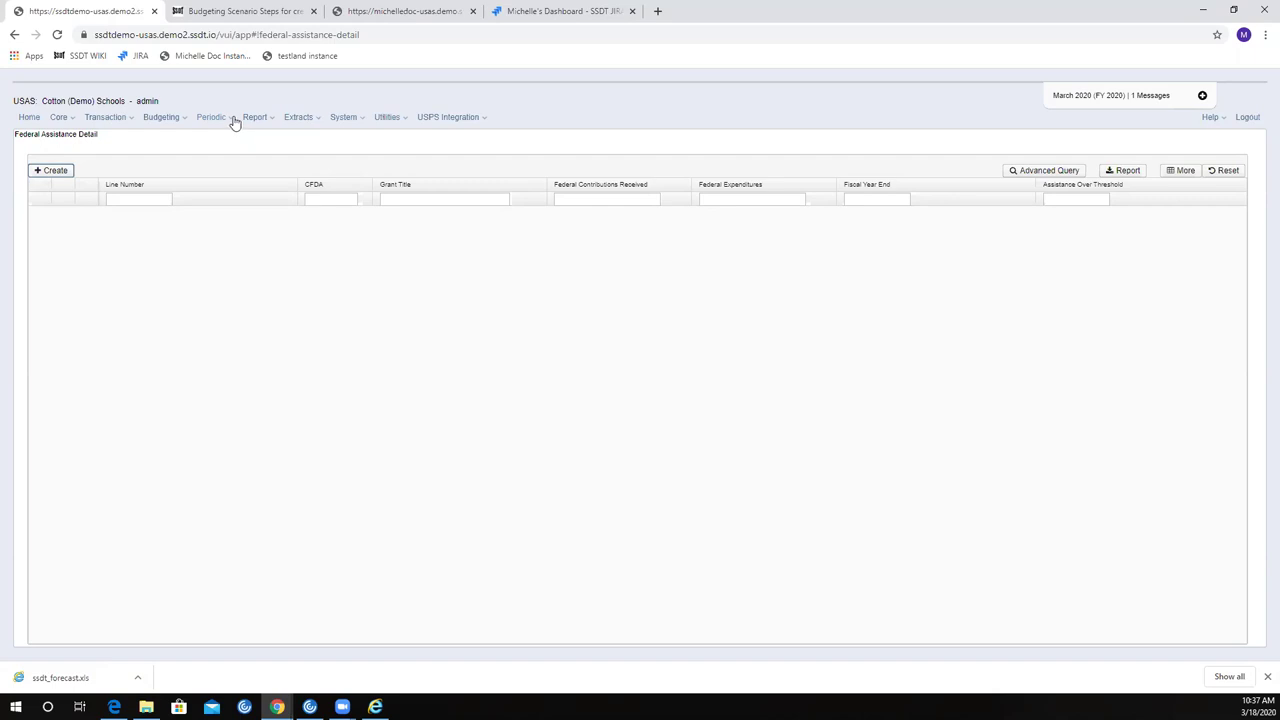
Open Periodic > 1099 Extract, showing IRS Format (TAP) for payment year 2020
click(232, 122)
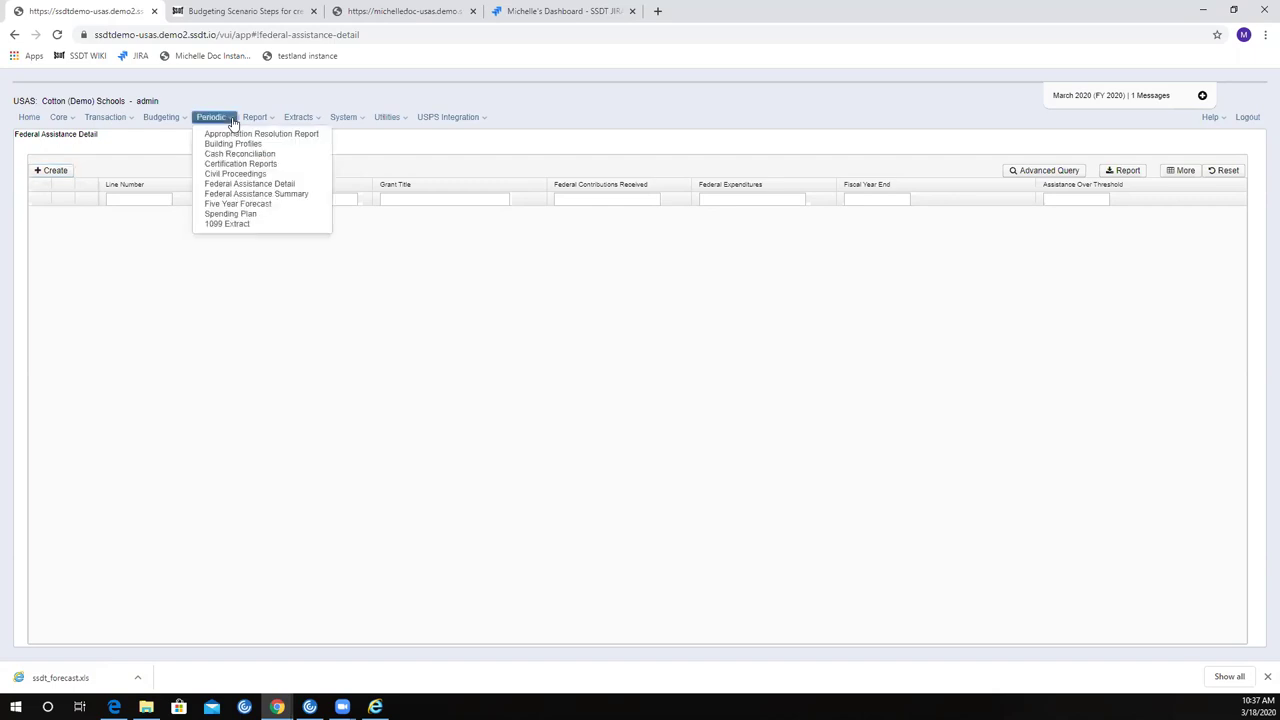
click(232, 224)
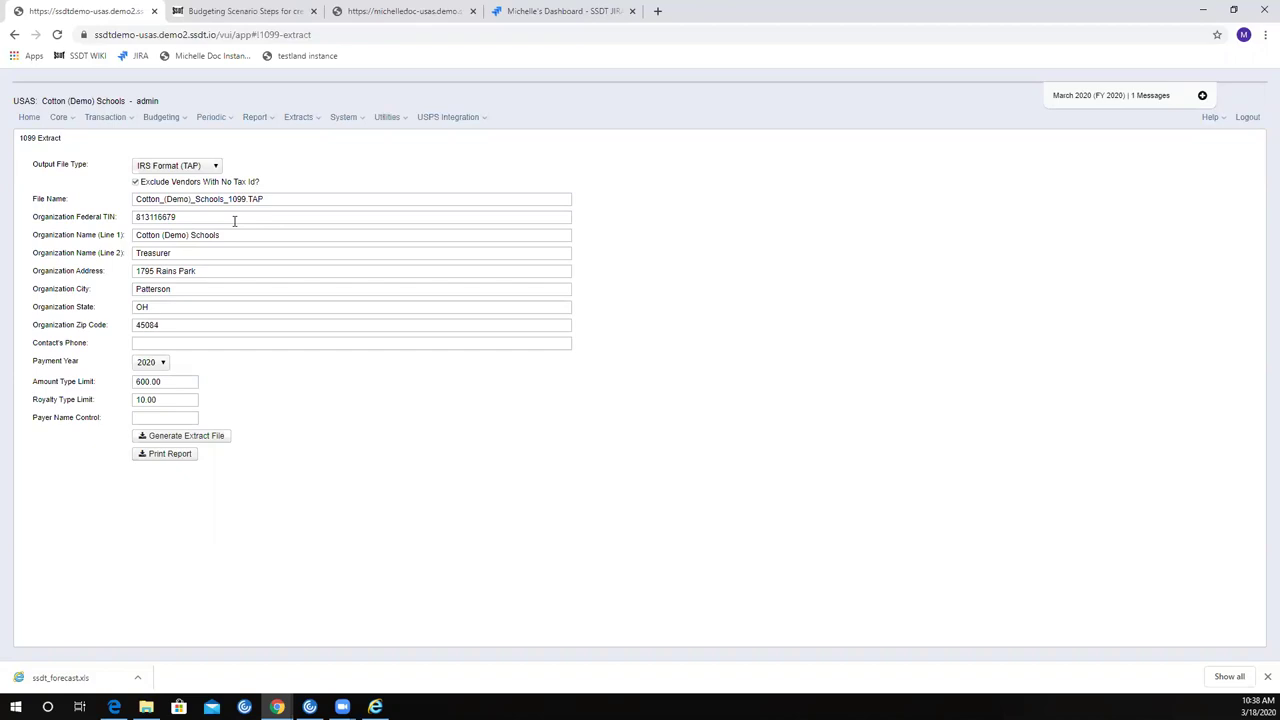
click(216, 166)
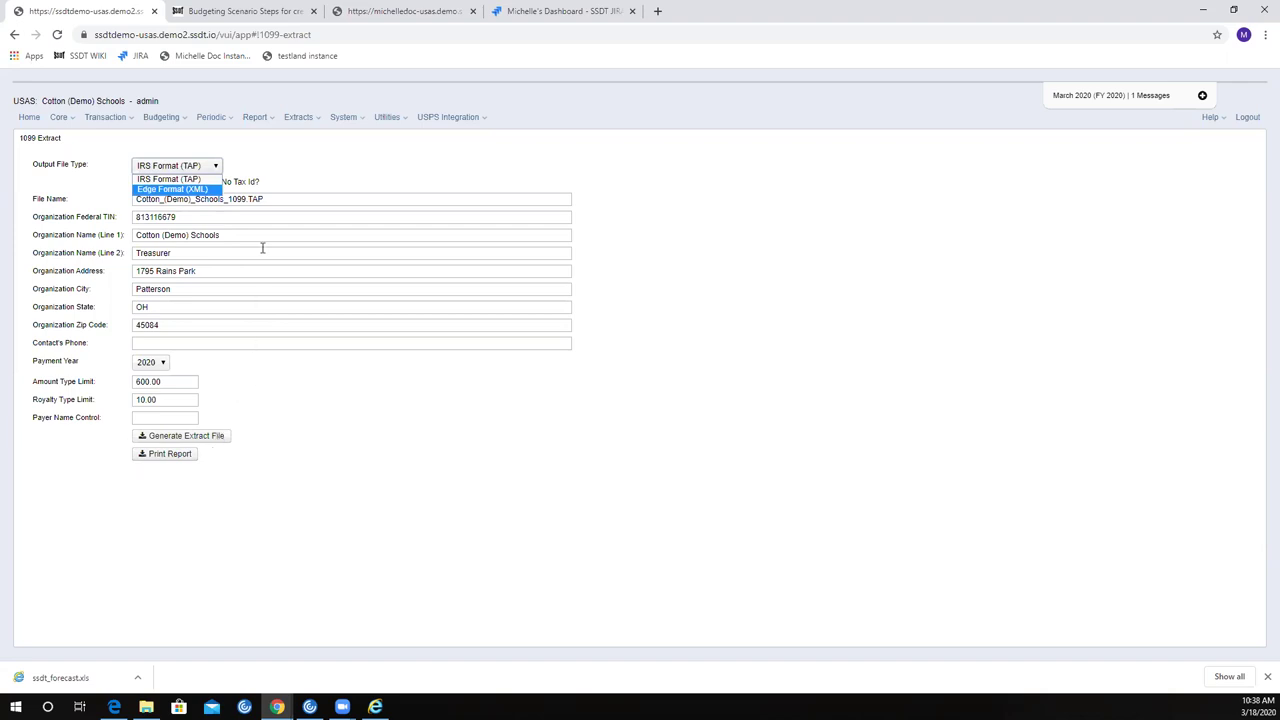
click(296, 174)
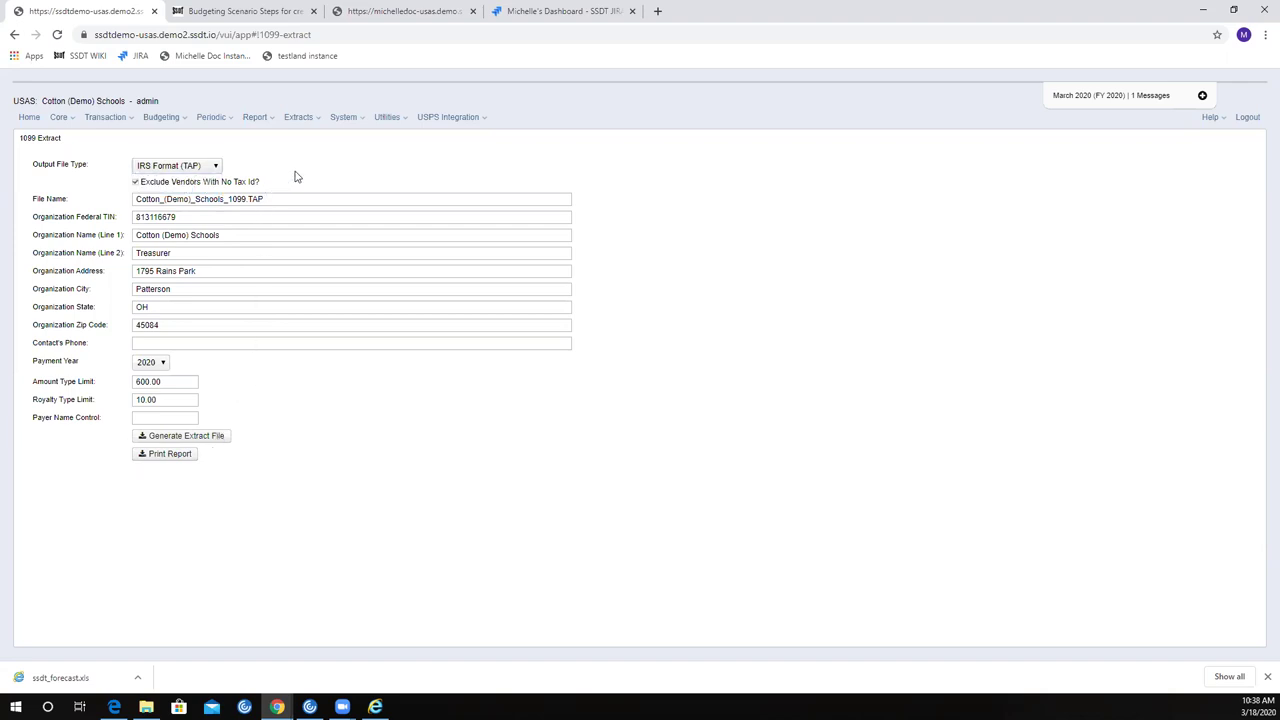
click(217, 169)
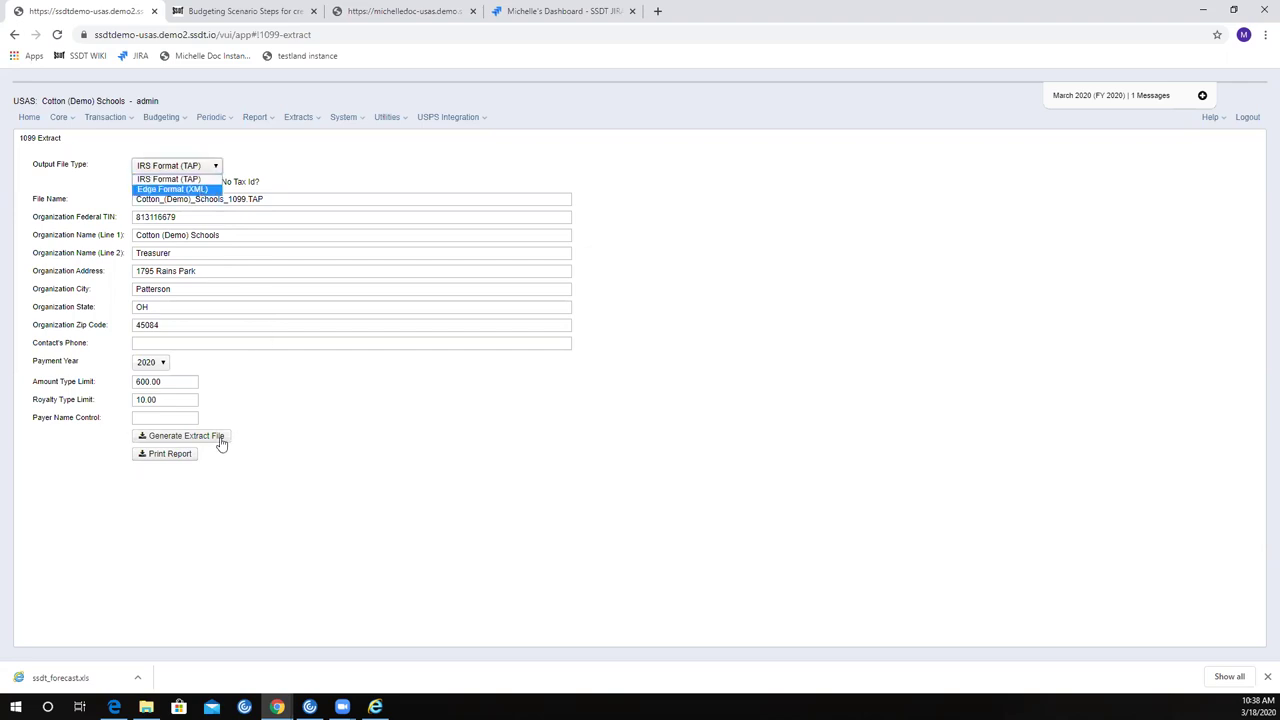
click(300, 178)
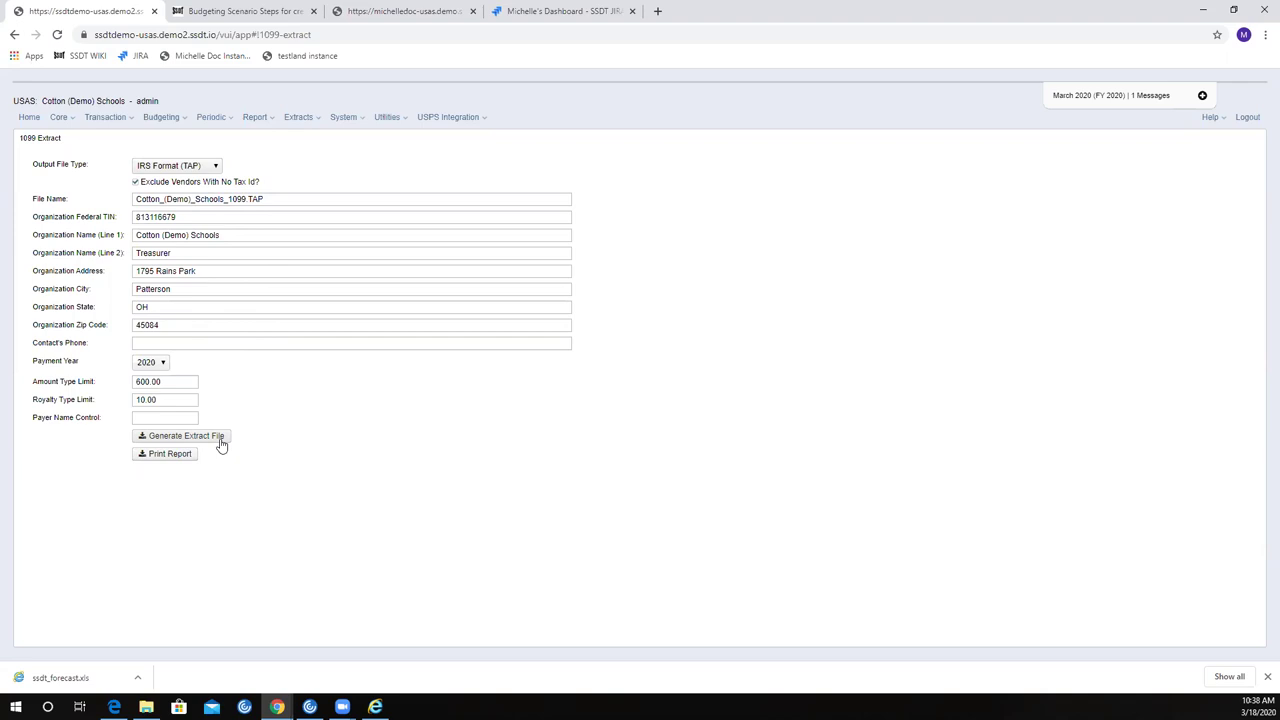
click(164, 455)
click(262, 118)
Open Report > Report Manager to list custom and SSDT standard reports
click(278, 145)
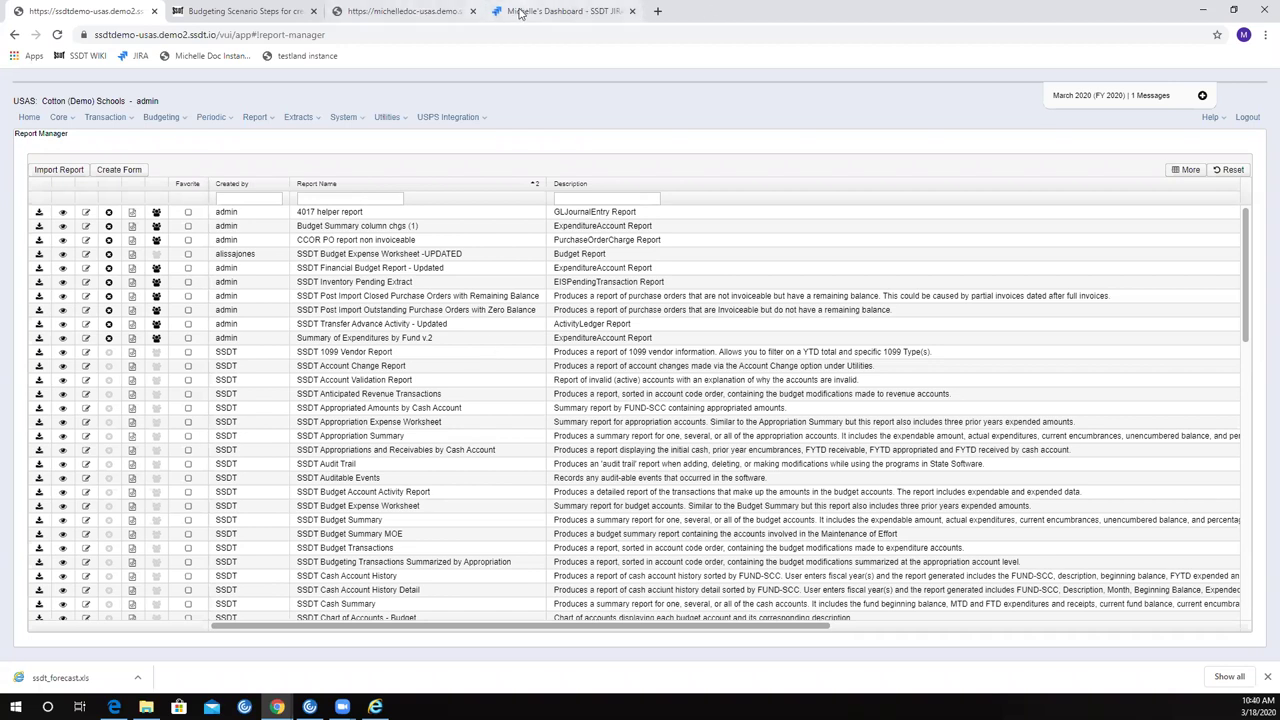
Go to the wiki tab and open the SSDT Public Wiki's Newsletters space
click(410, 12)
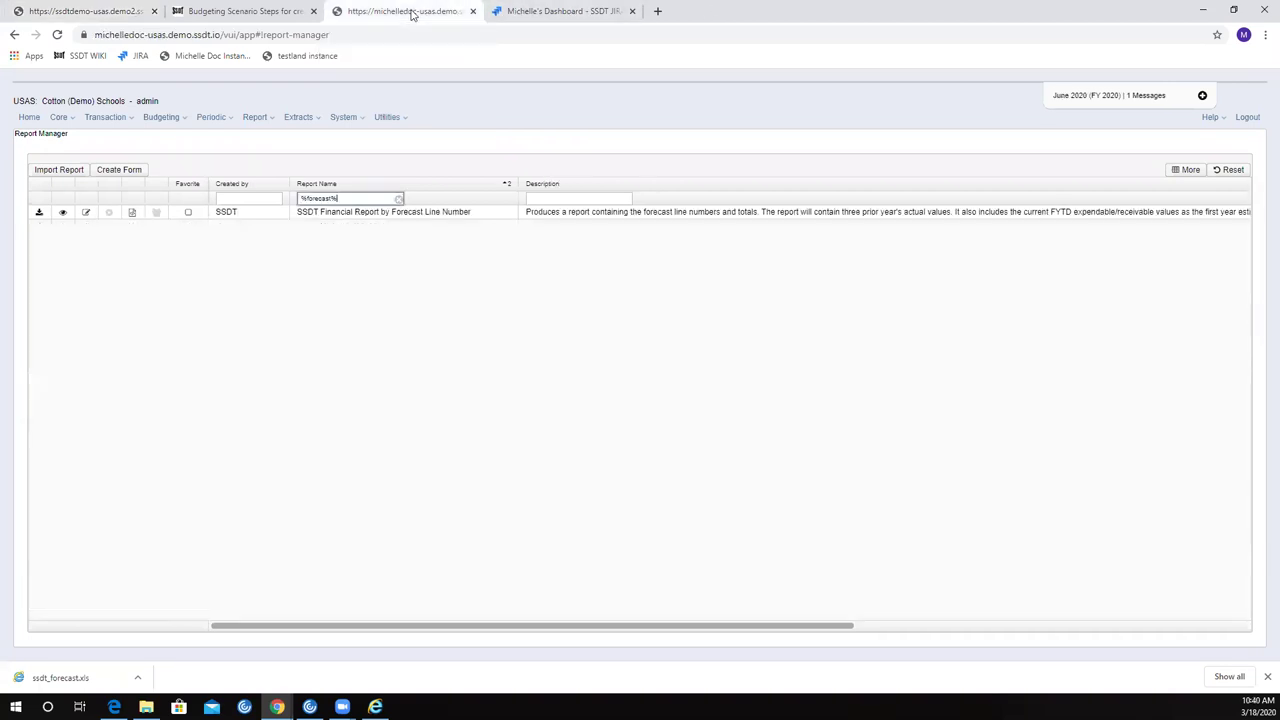
click(216, 12)
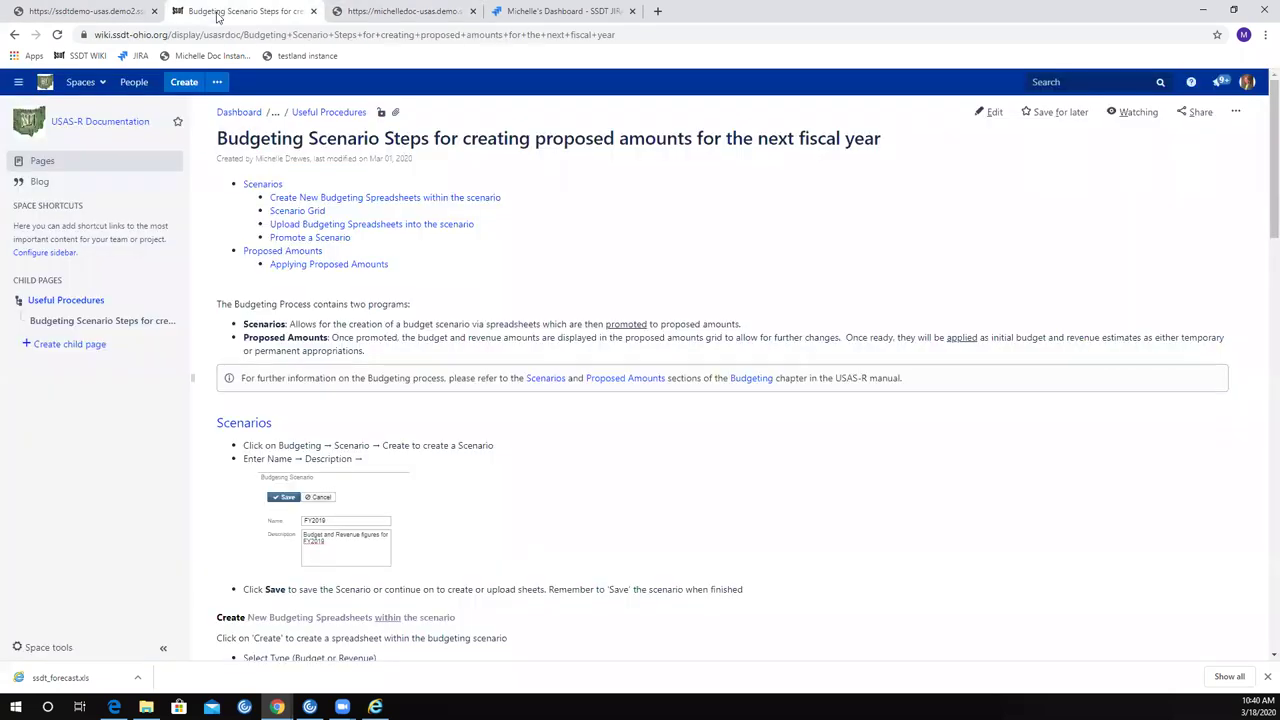
click(90, 56)
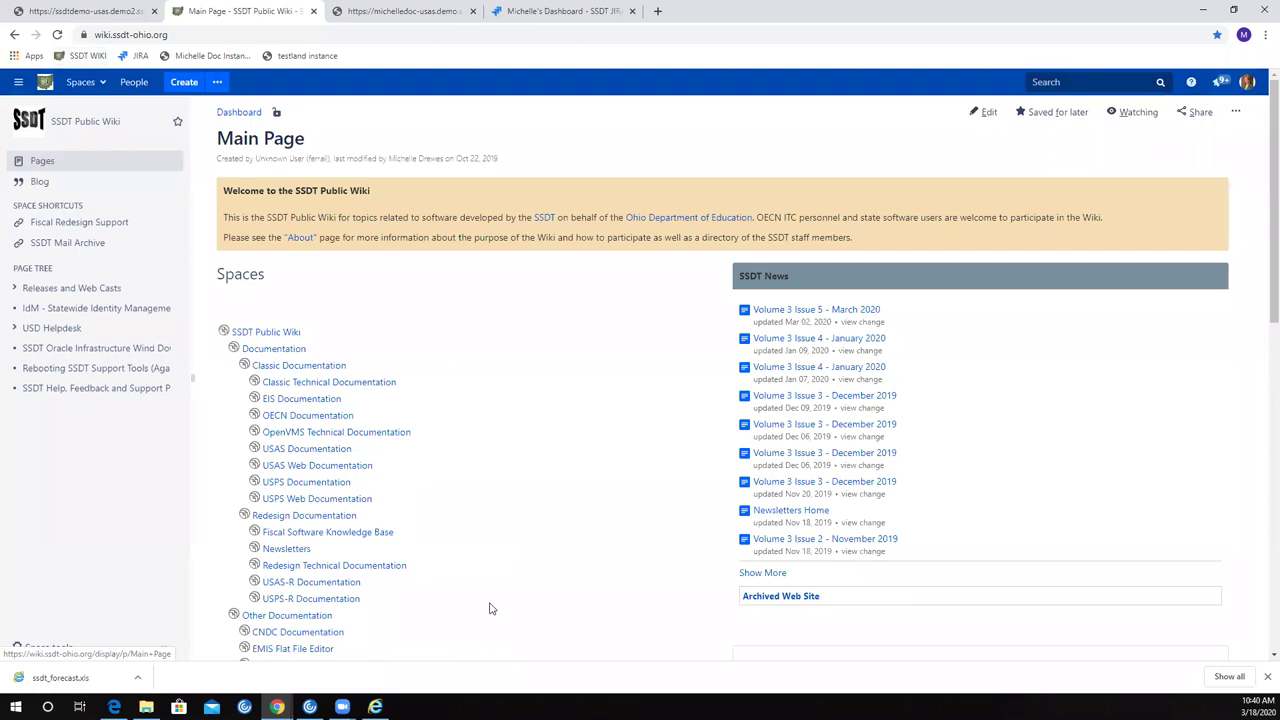
click(294, 550)
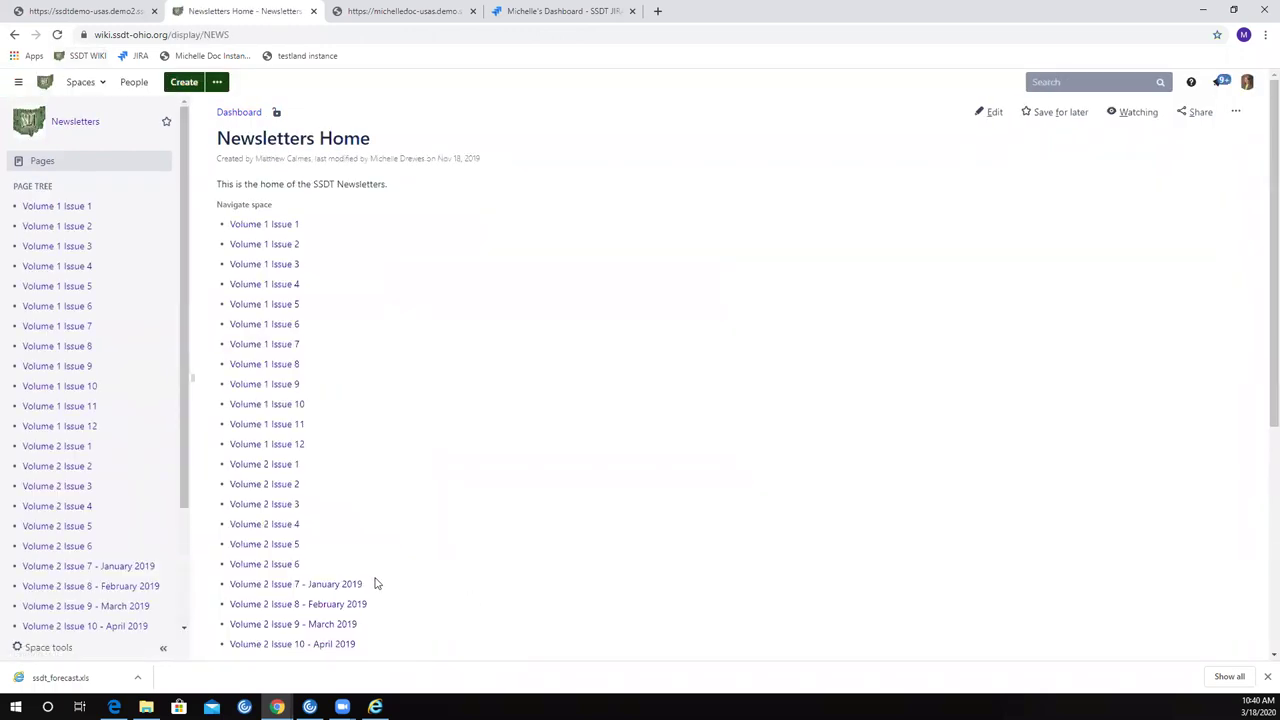
Open the Volume 3 Issue 3 - December 2019 newsletter and scroll to 1099 Reporting
scroll(374, 583, down, 3)
click(330, 586)
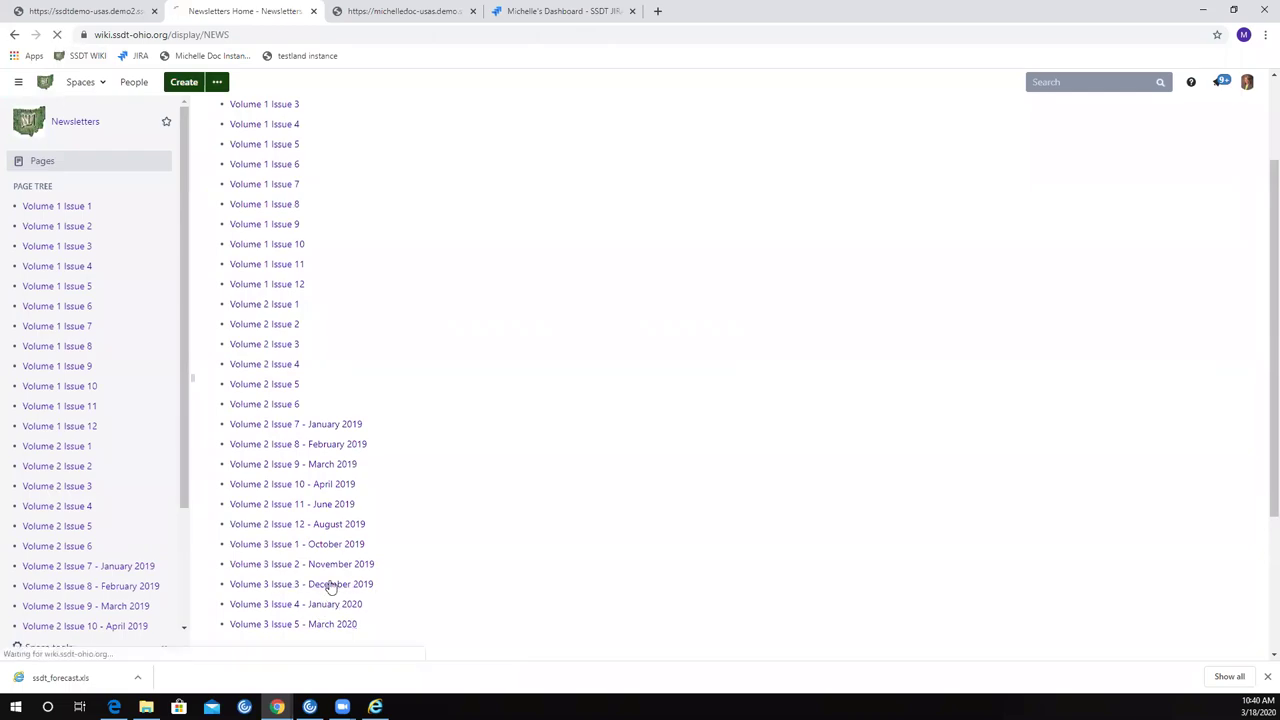
scroll(514, 494, down, 3)
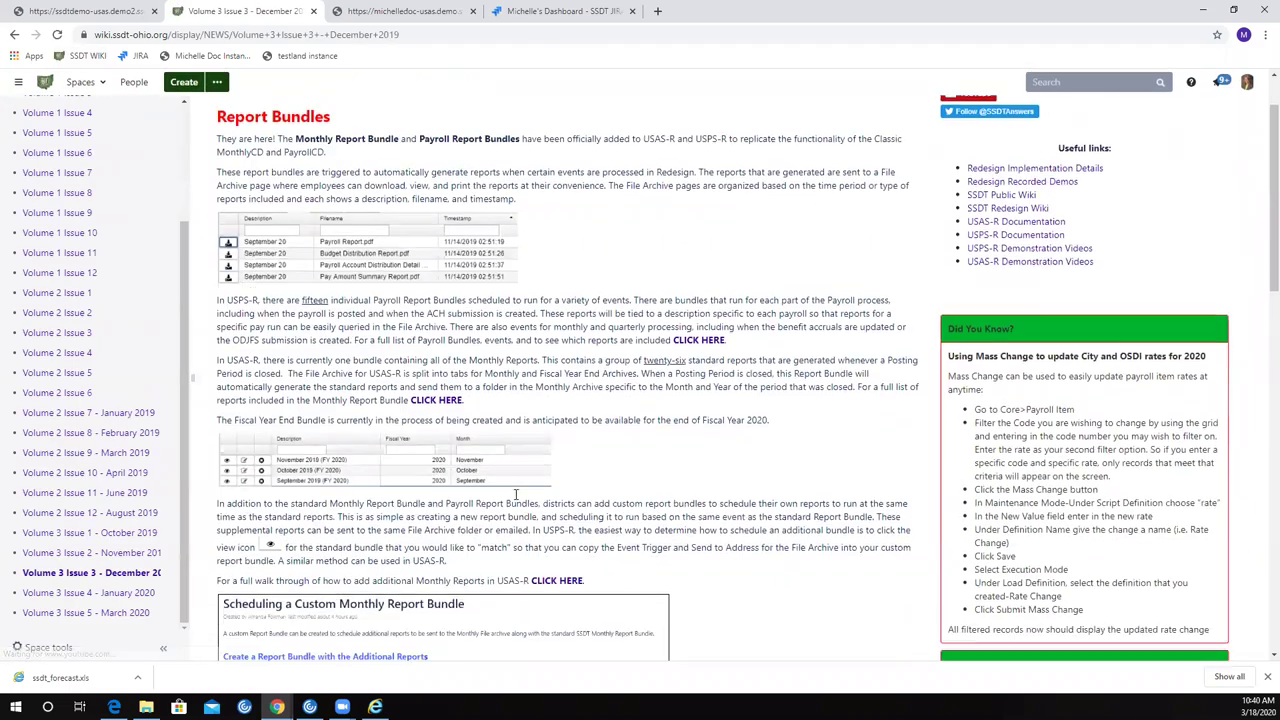
scroll(514, 494, down, 10)
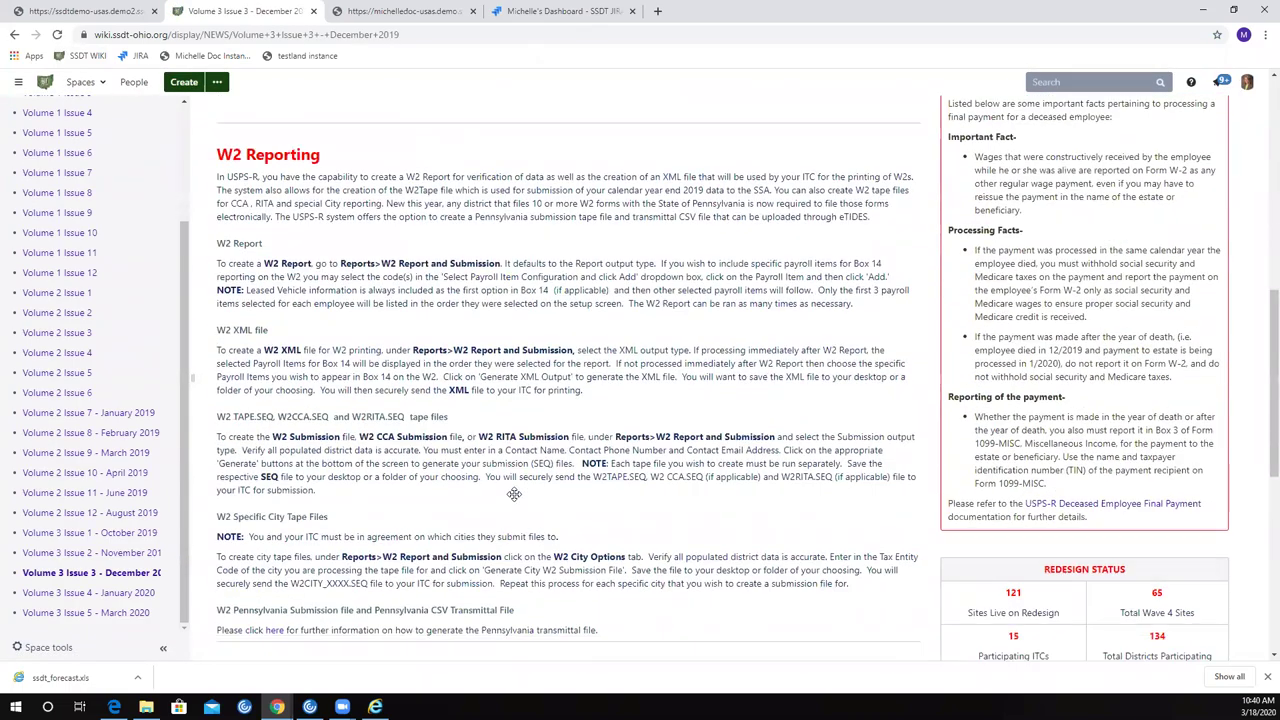
scroll(516, 497, up, 5)
scroll(516, 497, down, 3)
scroll(516, 497, down, 4)
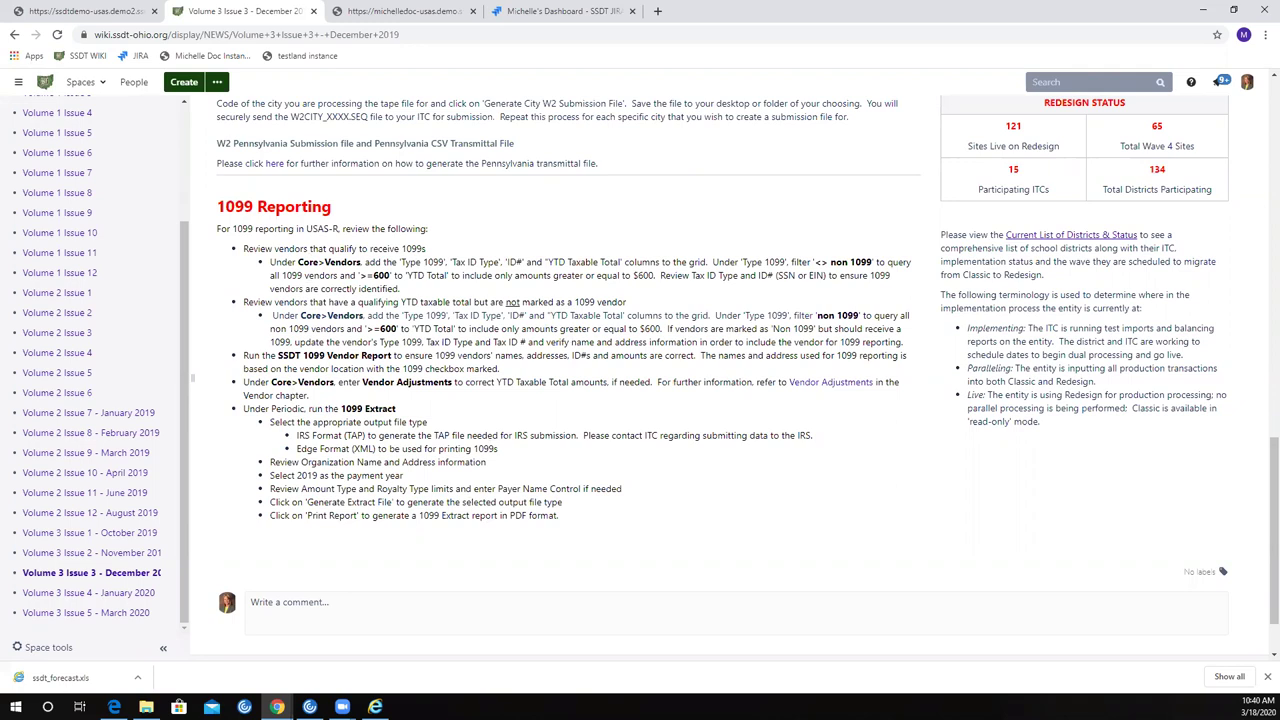
Back in USAS-R, browse the Periodic menu, then open Extracts > EMIS for fiscal year 2020
click(100, 11)
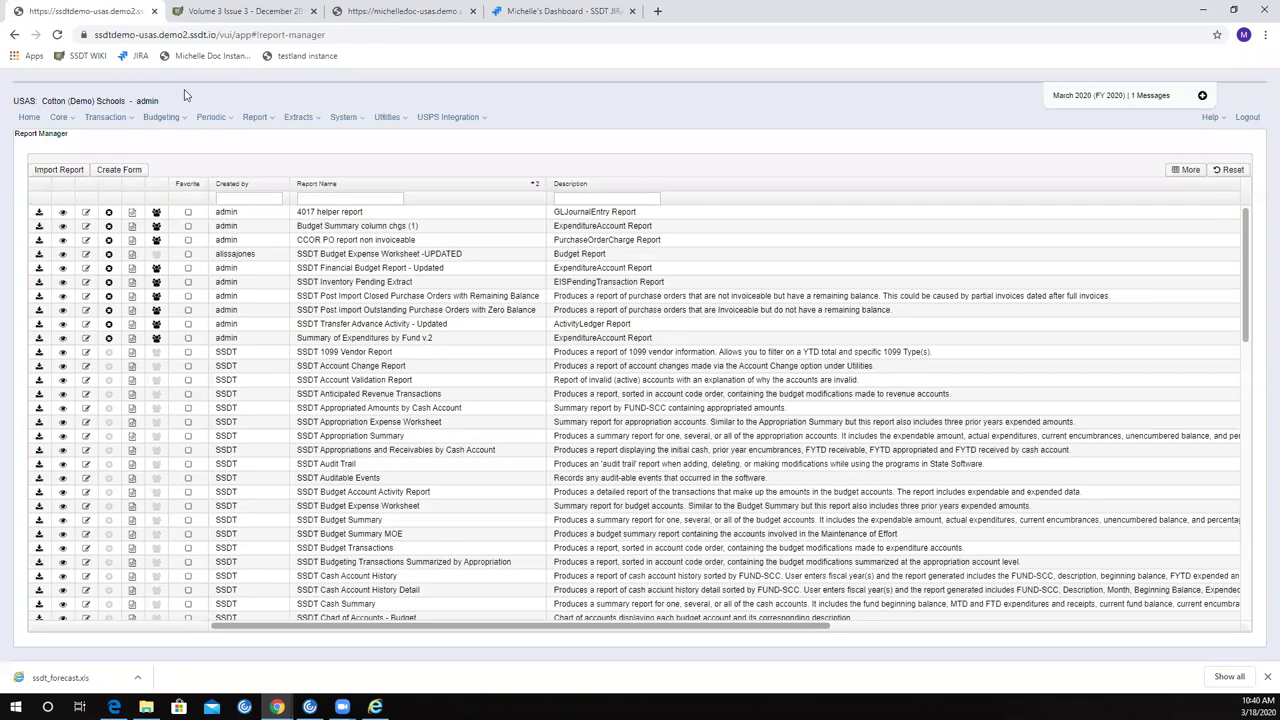
click(228, 122)
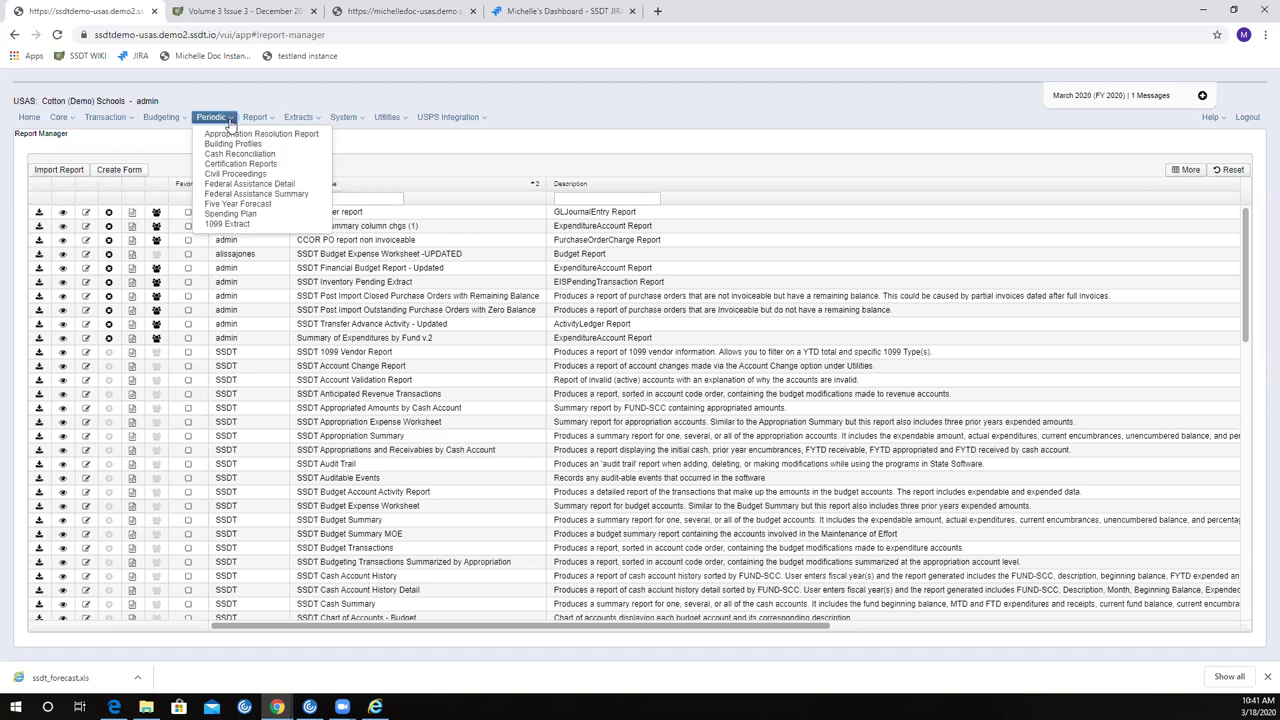
mouse_move(257, 120)
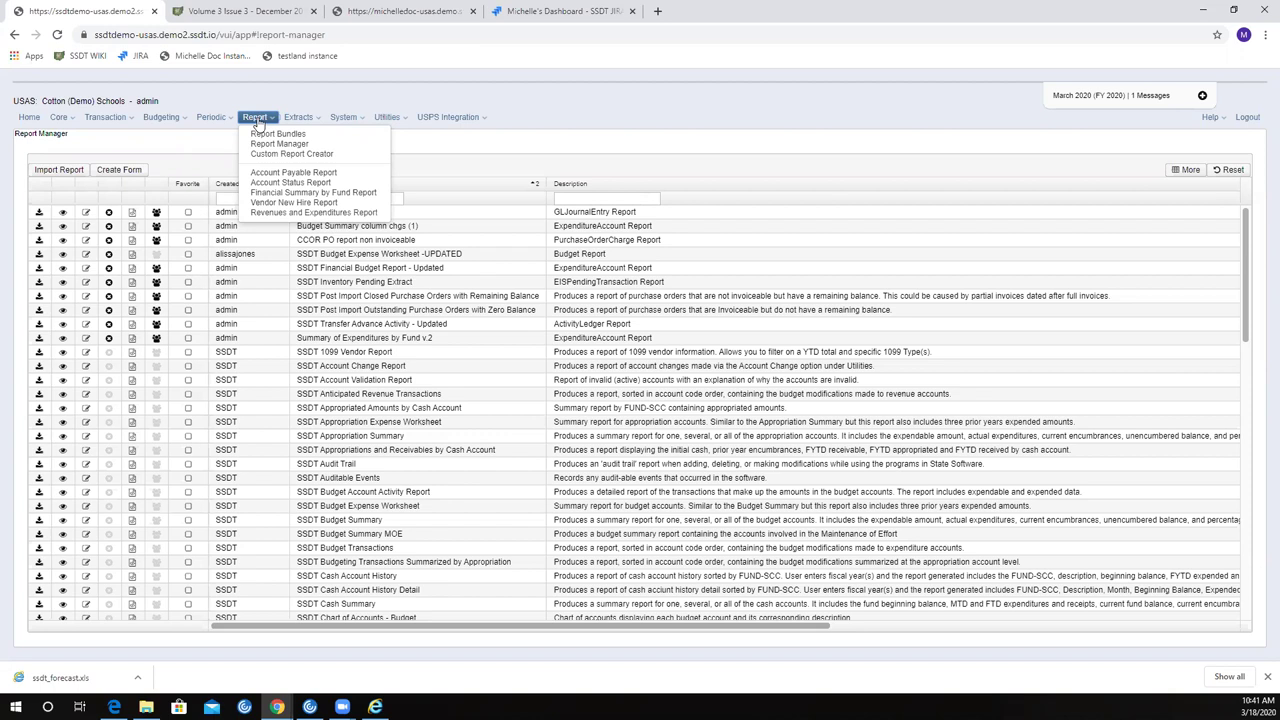
click(293, 119)
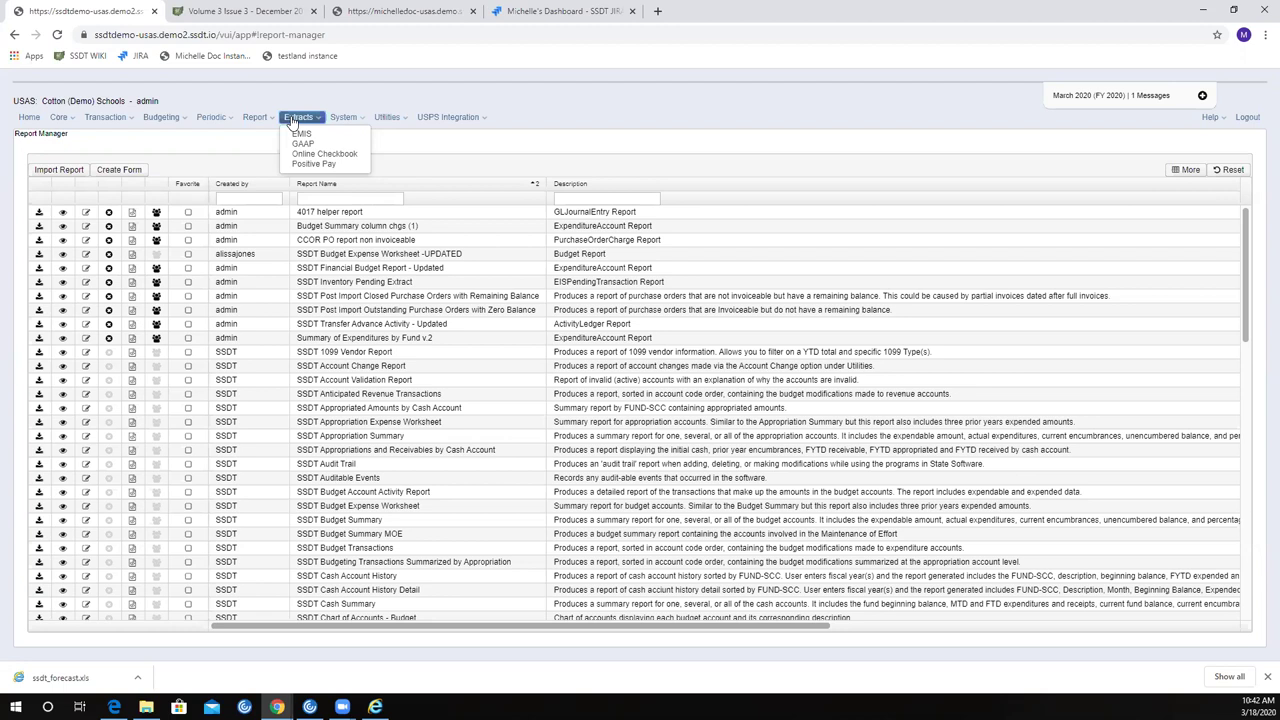
mouse_move(220, 120)
click(298, 134)
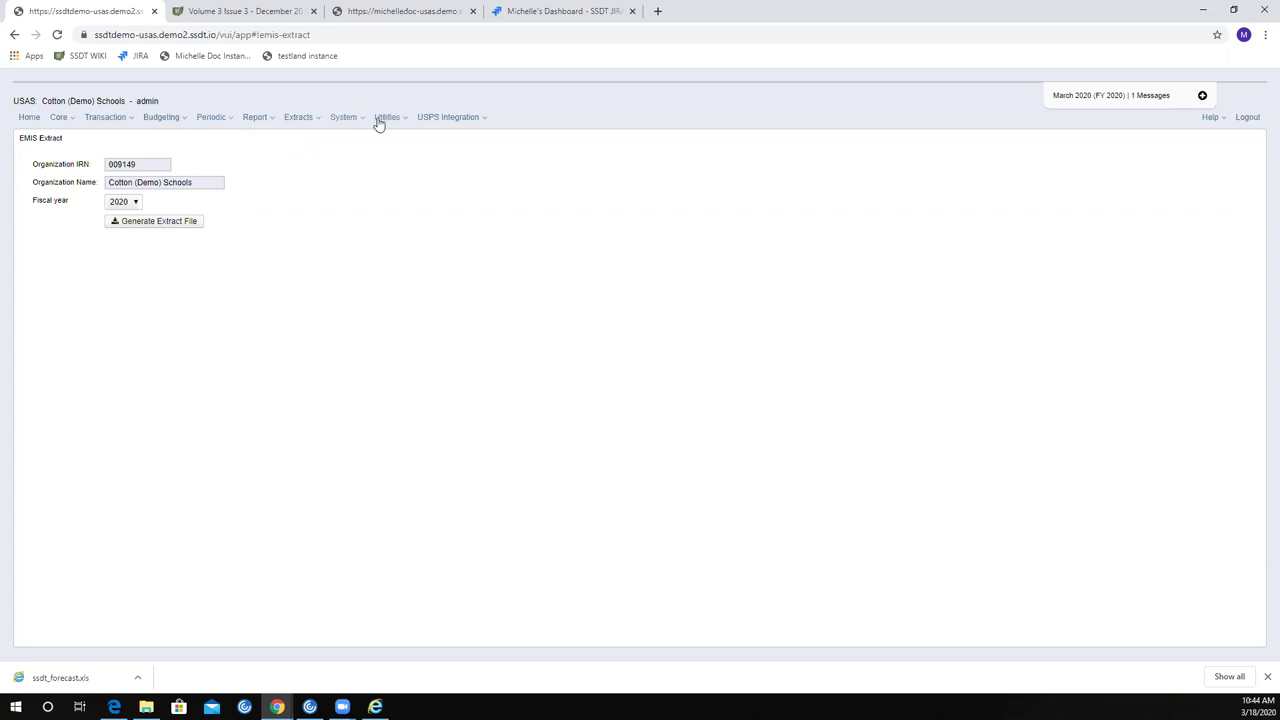
Show the EMIS SOAP Service Configuration and its Fiscal Year field under System > Configuration
click(343, 117)
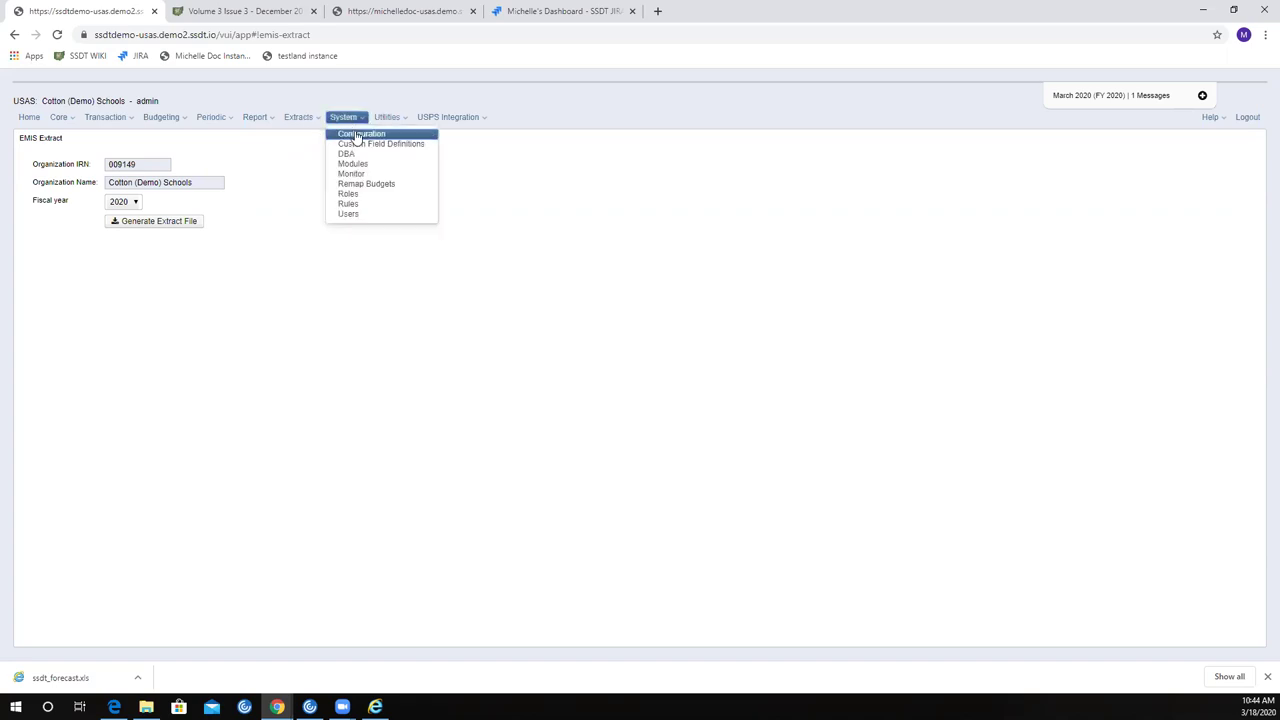
click(357, 134)
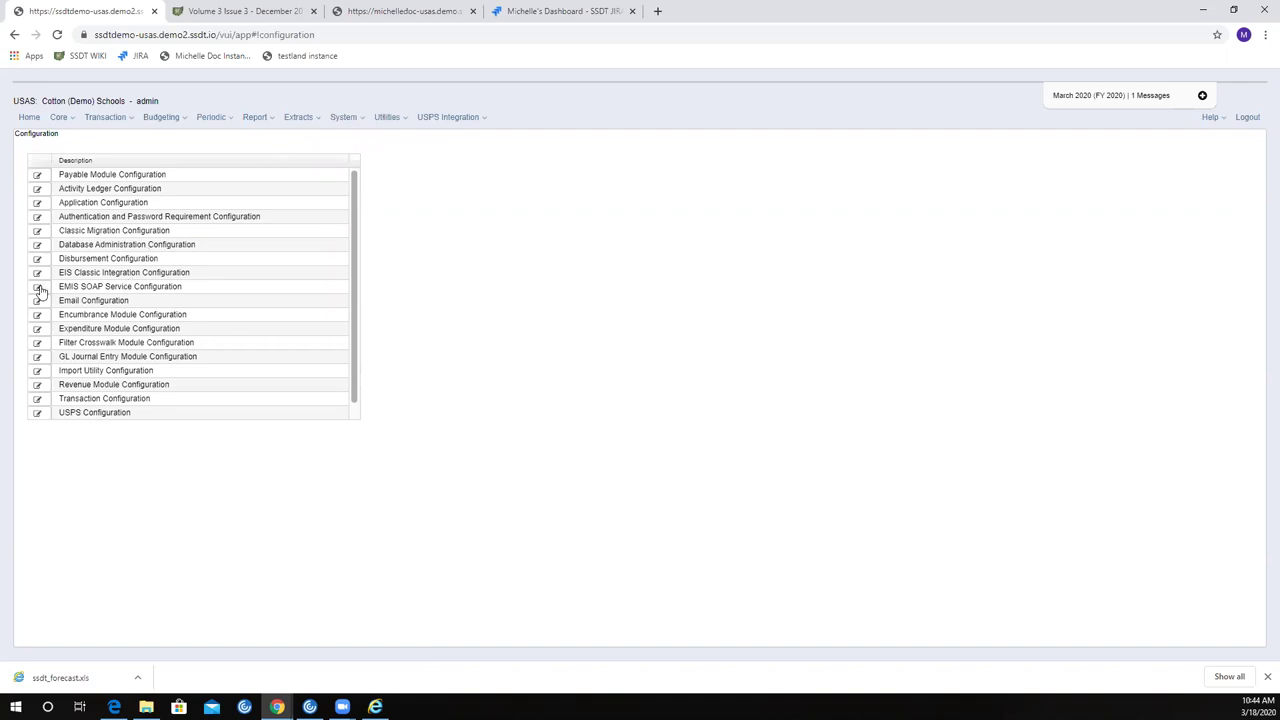
click(88, 288)
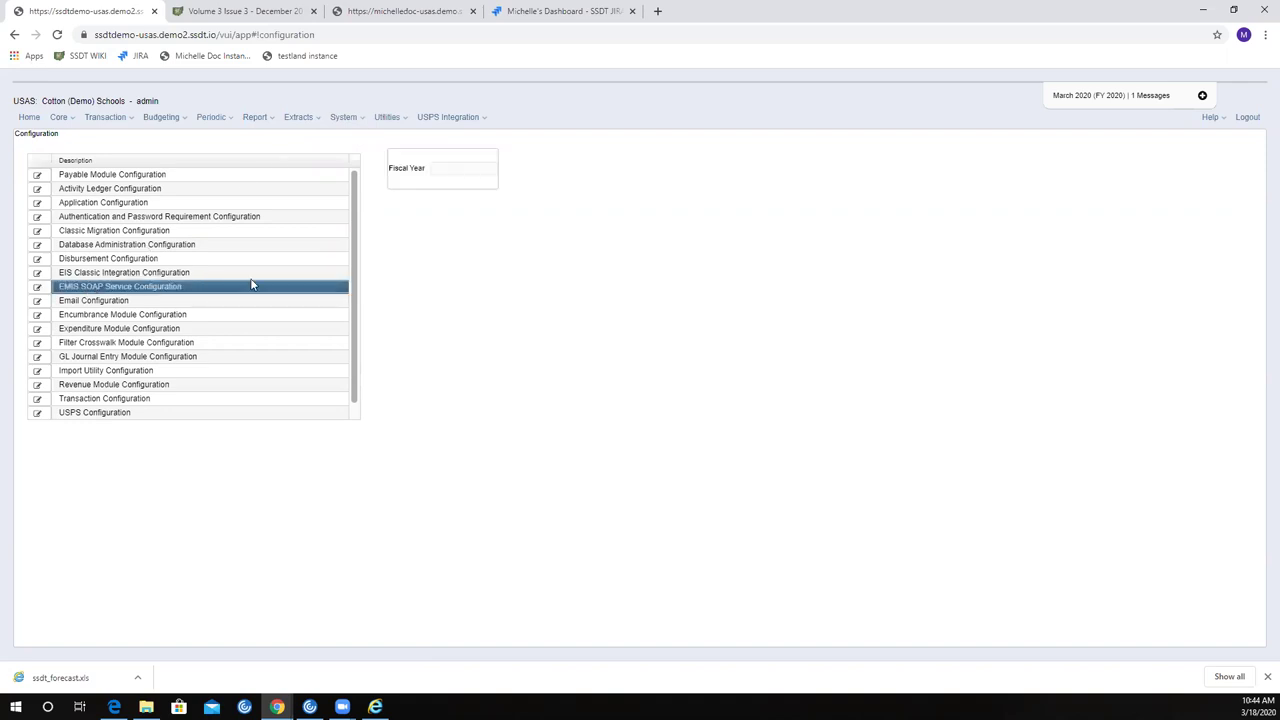
mouse_move(441, 172)
mouse_move(441, 175)
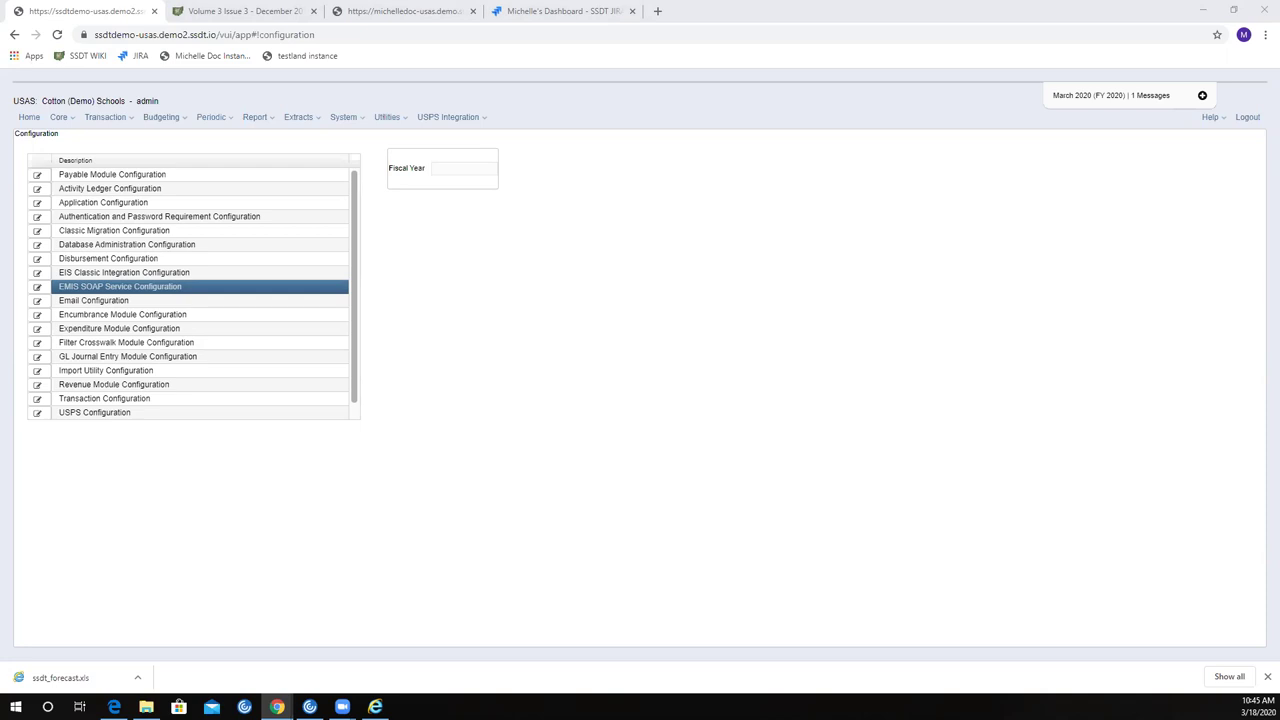
Load the 'Configuring SOAP Service with USxS-R' wiki address in a new Chrome tab
click(657, 11)
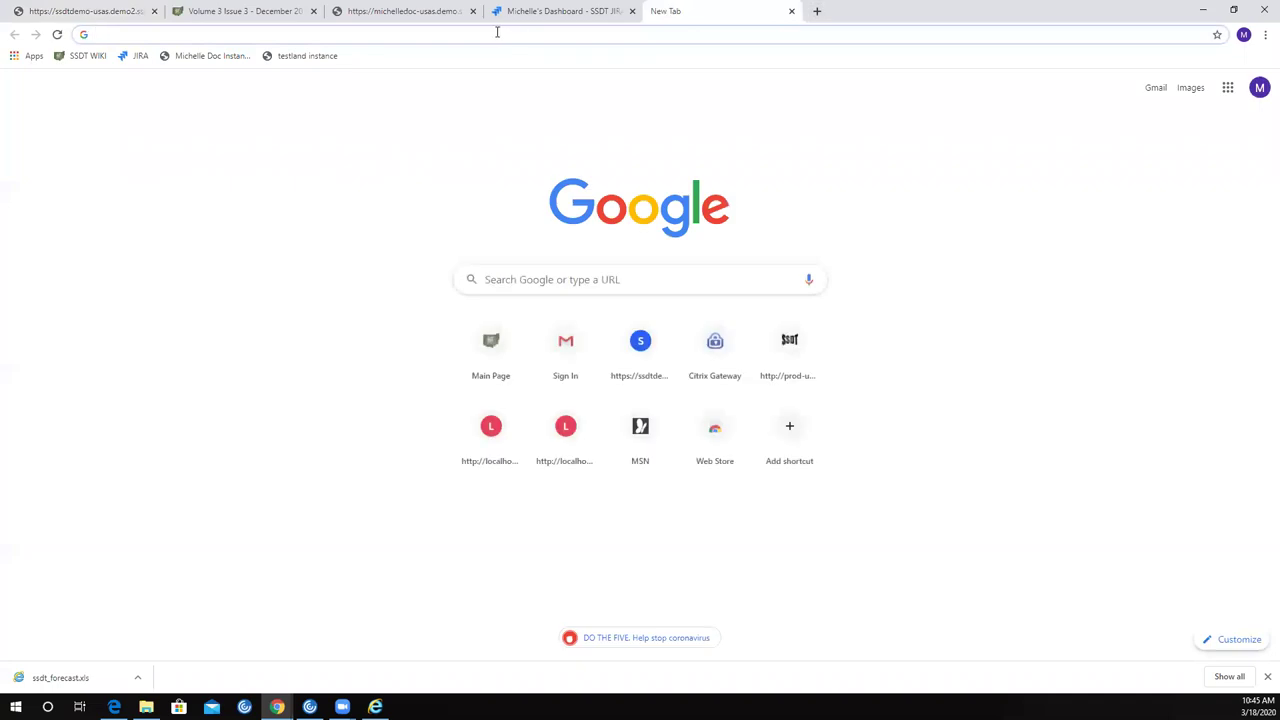
text(https://wiki.ssdt-ohio.org/display/rtd/Configuring+SOAP+Service+with+USxS-R)
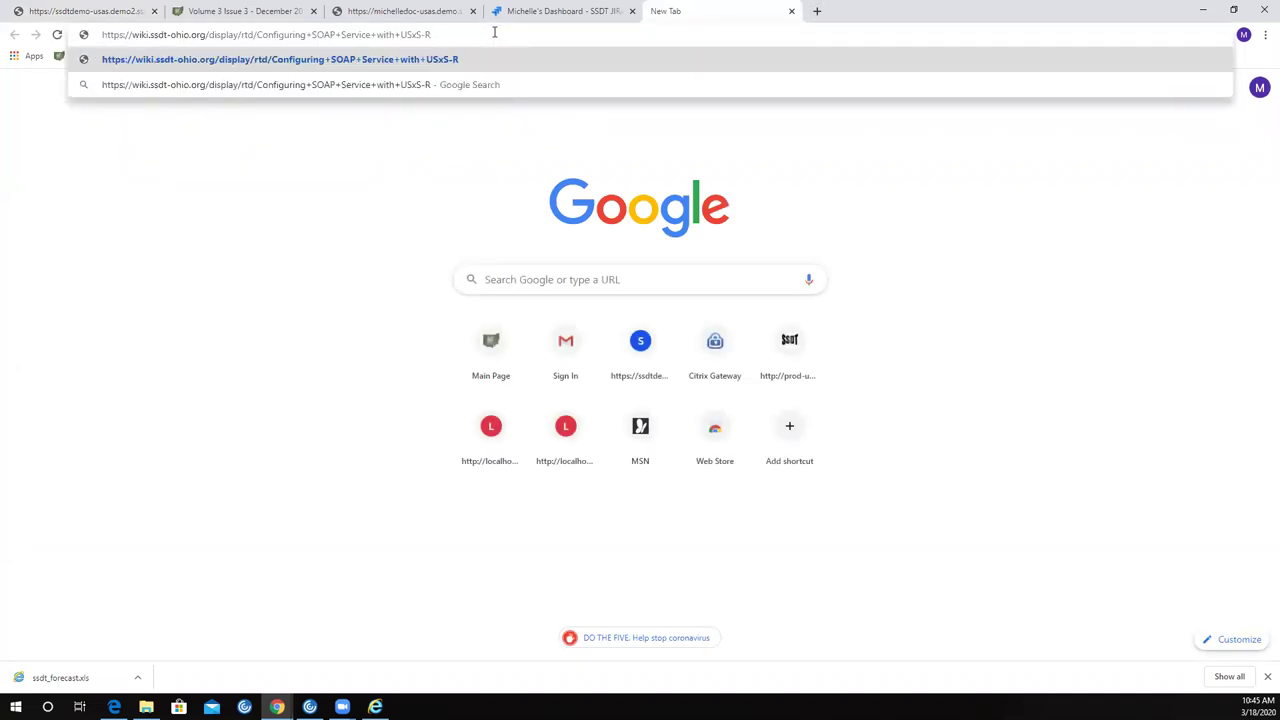
key(Return)
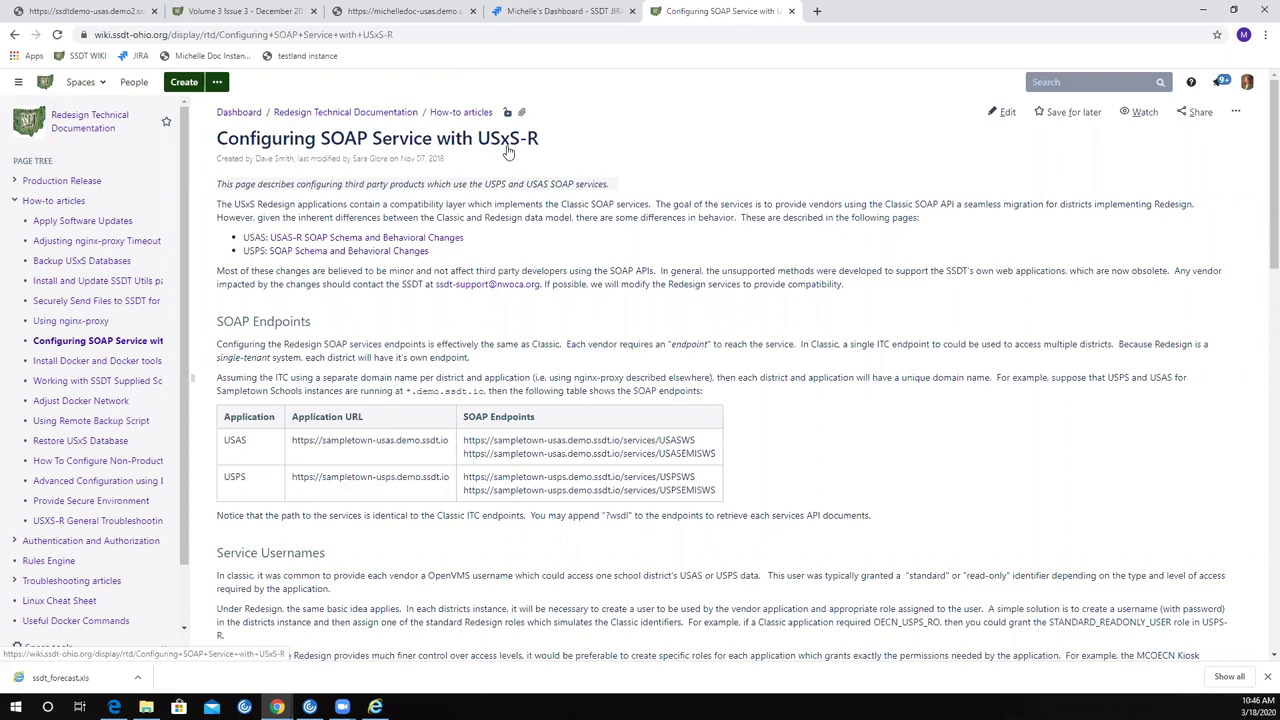
Read the wiki's SOAP endpoints, service usernames and EMIS SIF Agent sections, then return to USAS
scroll(528, 200, down, 3)
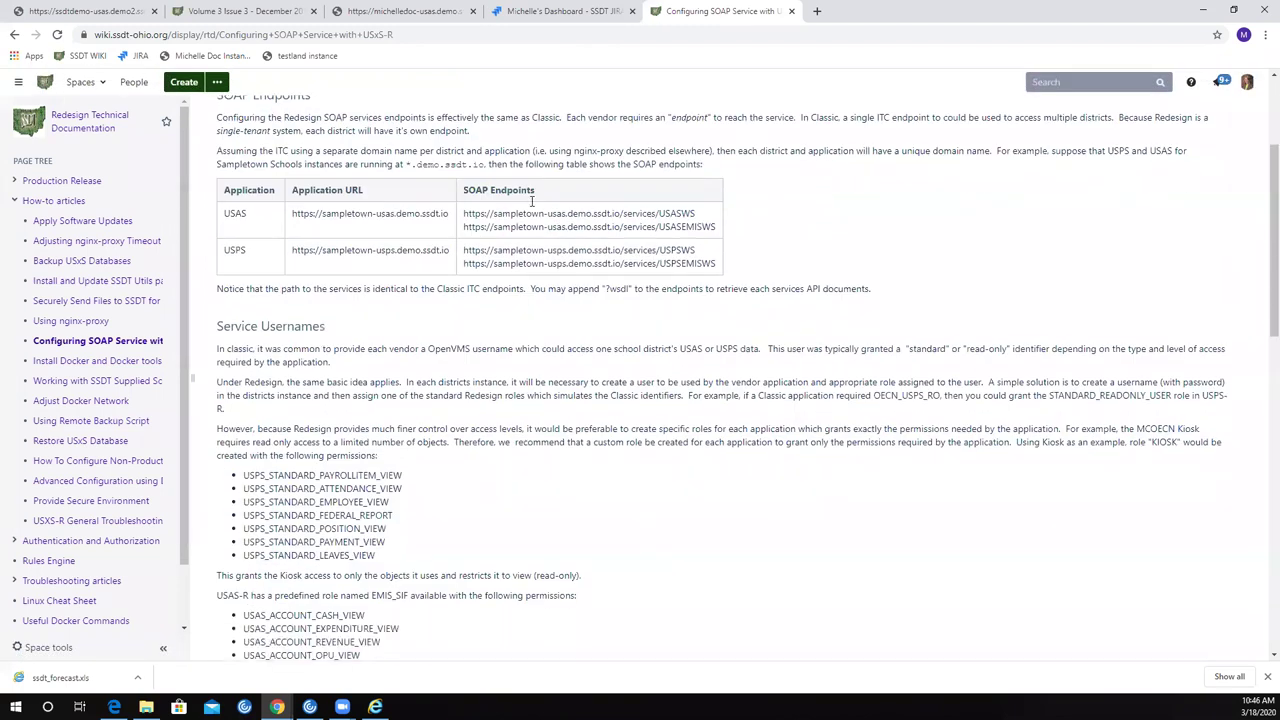
scroll(531, 200, down, 3)
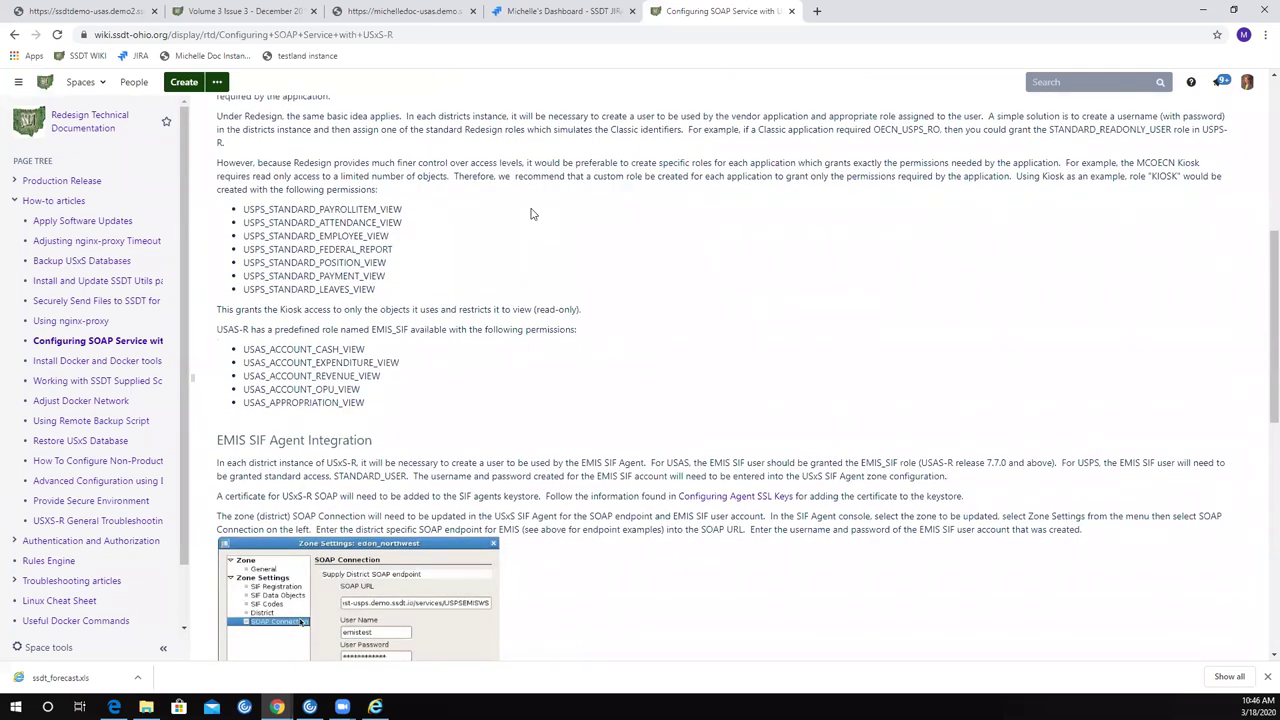
scroll(531, 214, down, 2)
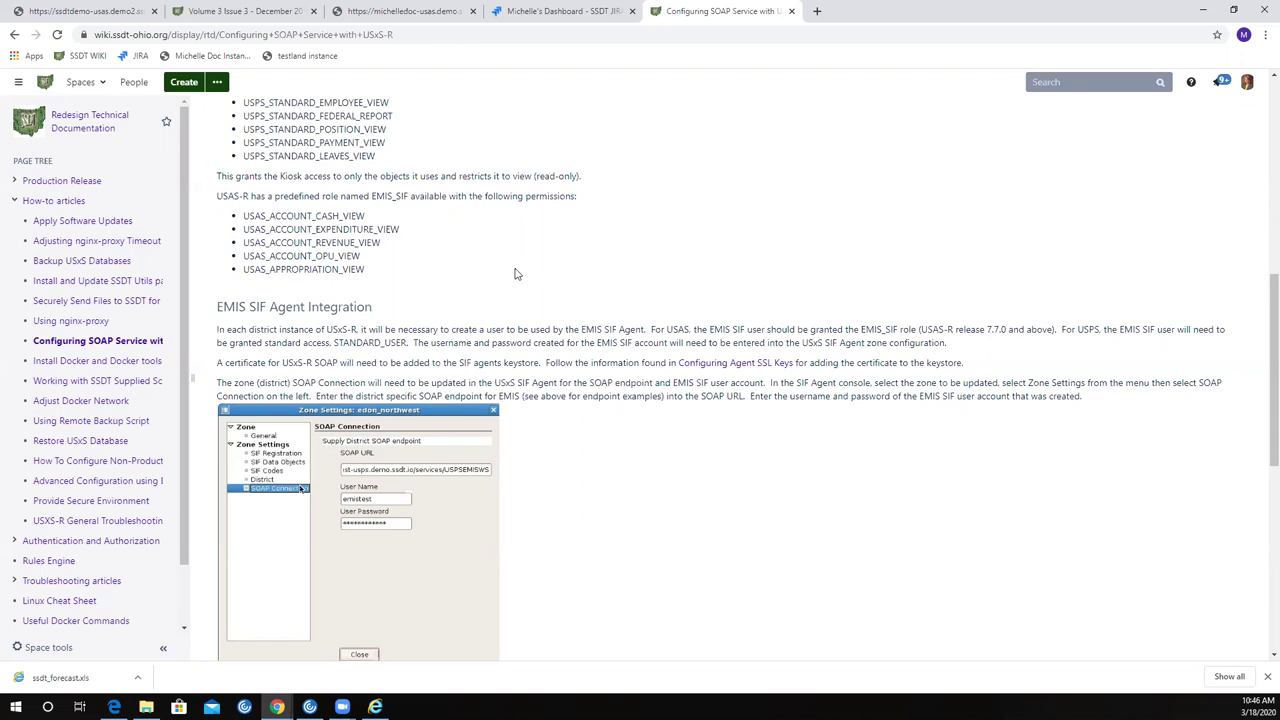
scroll(564, 294, down, 3)
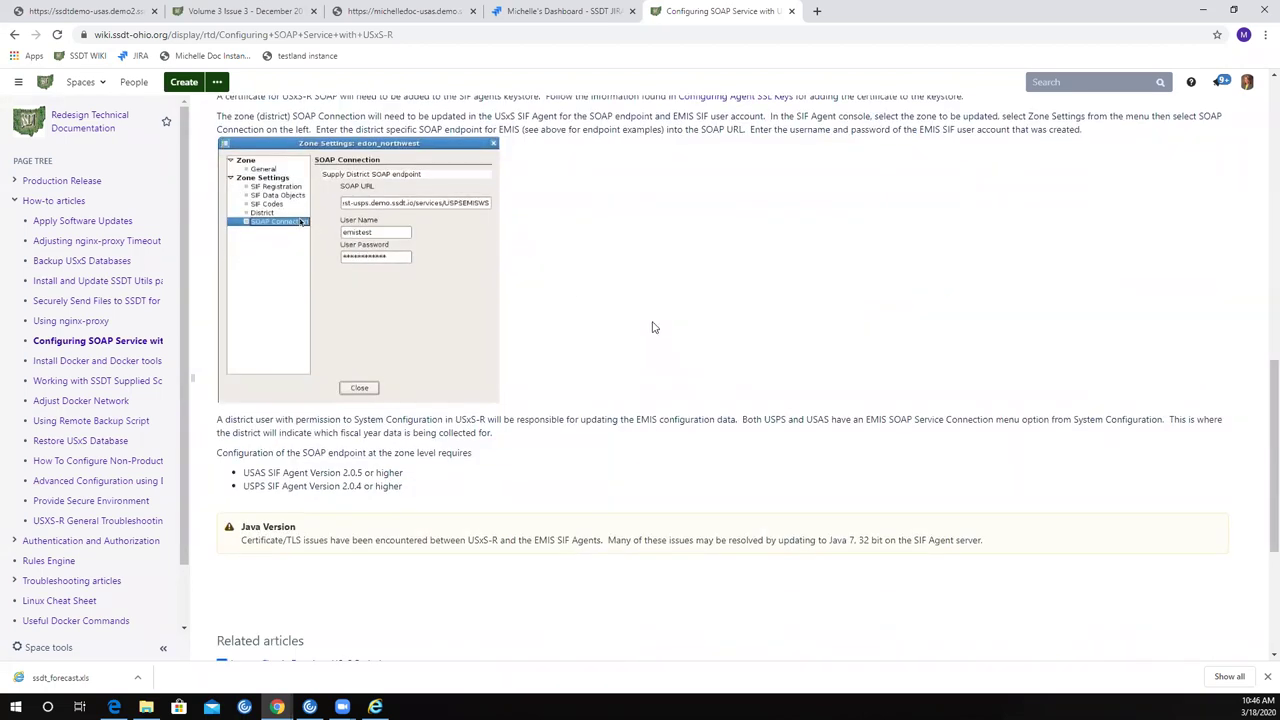
scroll(652, 327, up, 6)
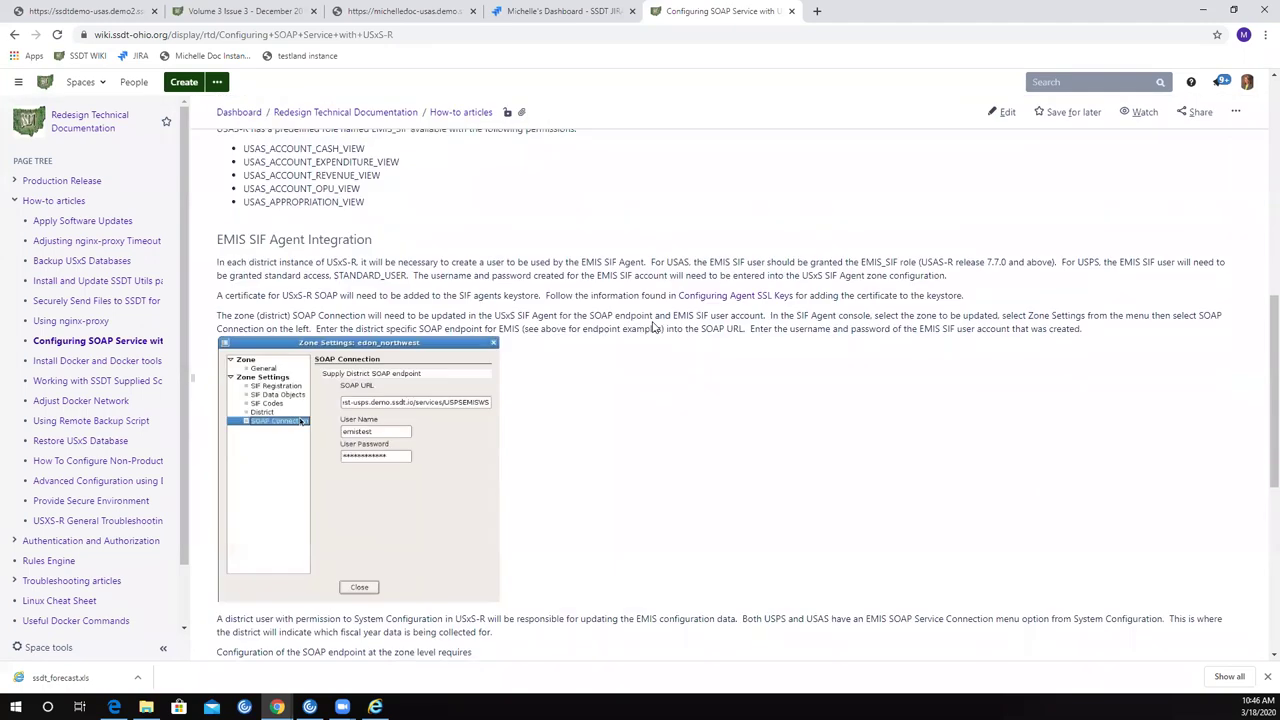
click(84, 11)
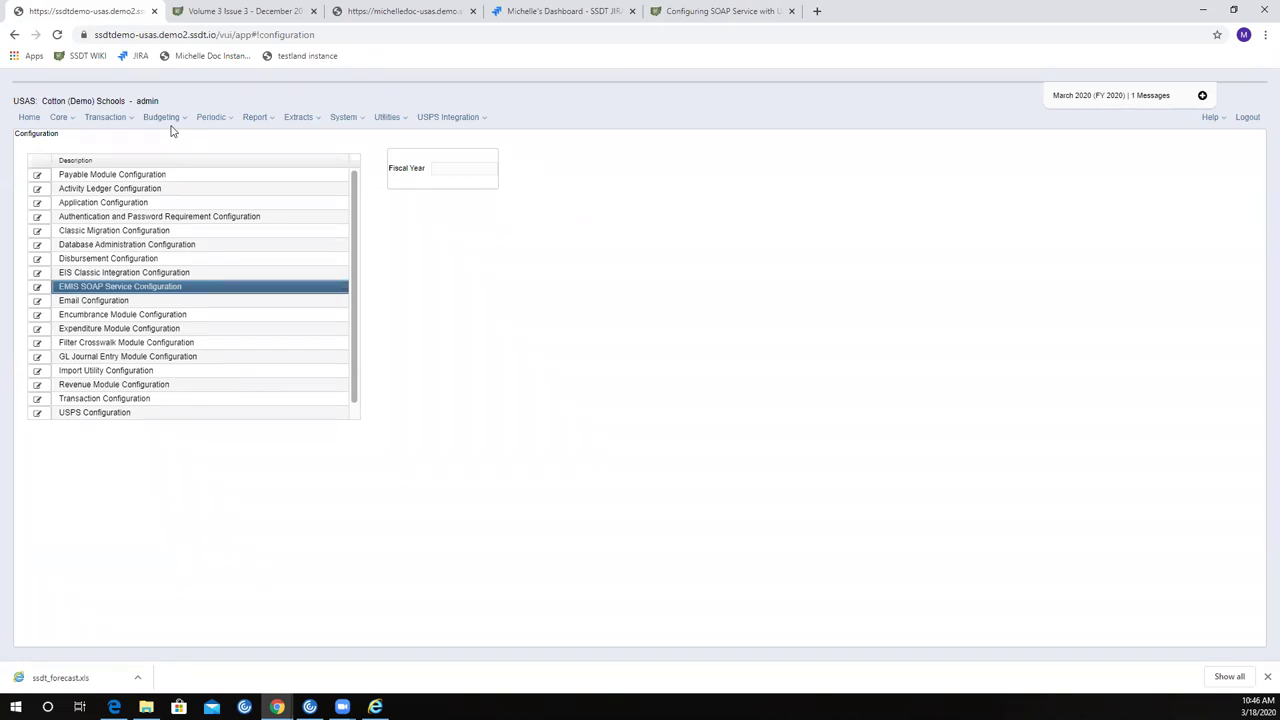
Start a blank user record from System > Users, ready for a Username
click(361, 126)
click(352, 213)
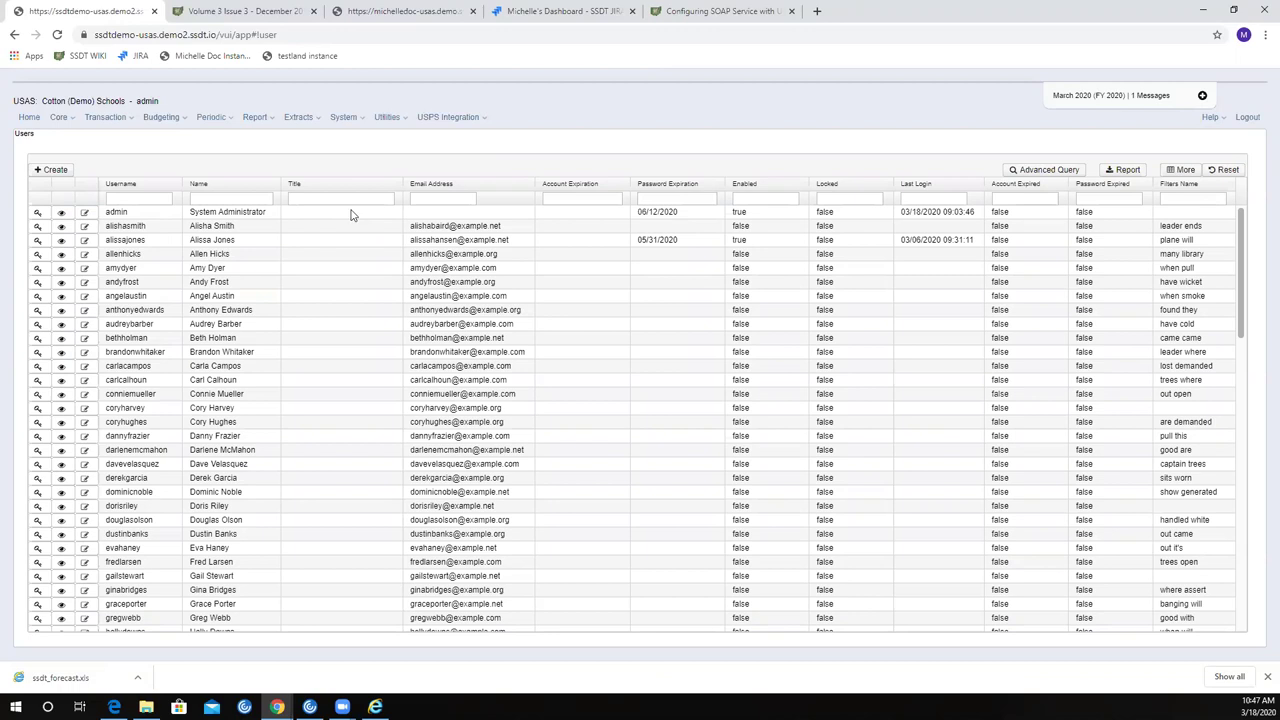
click(63, 173)
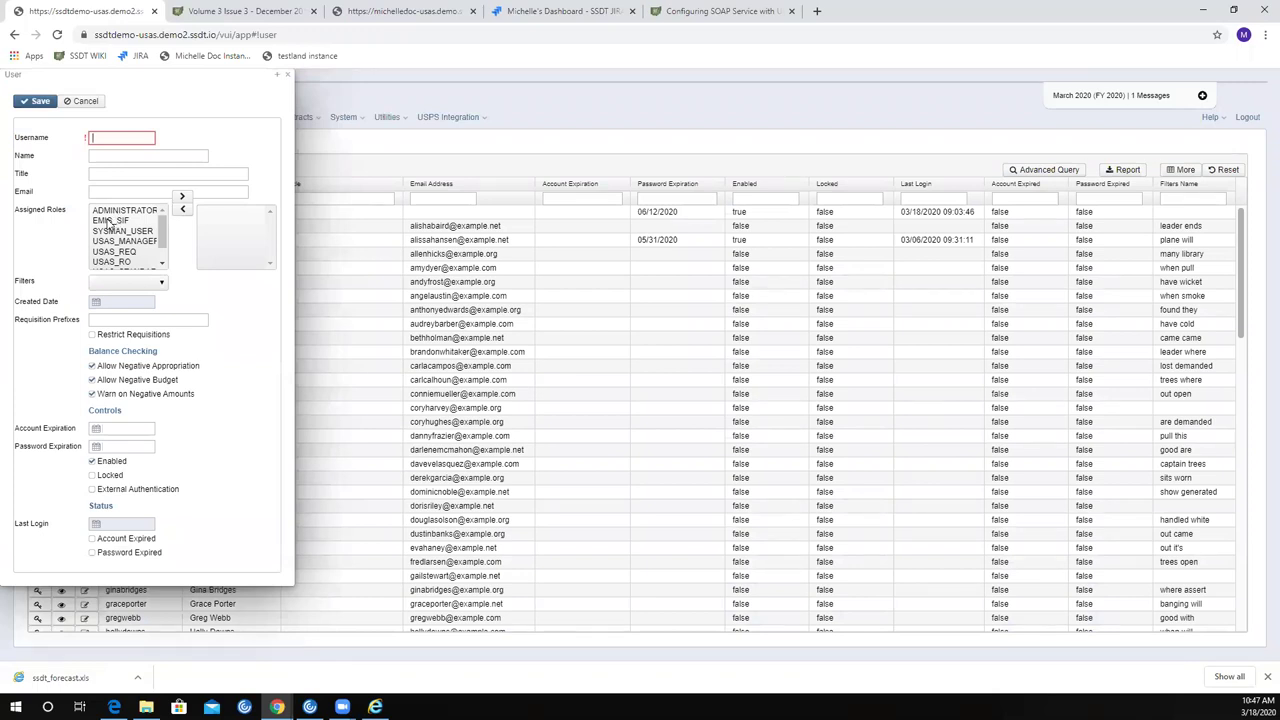
click(92, 141)
click(693, 15)
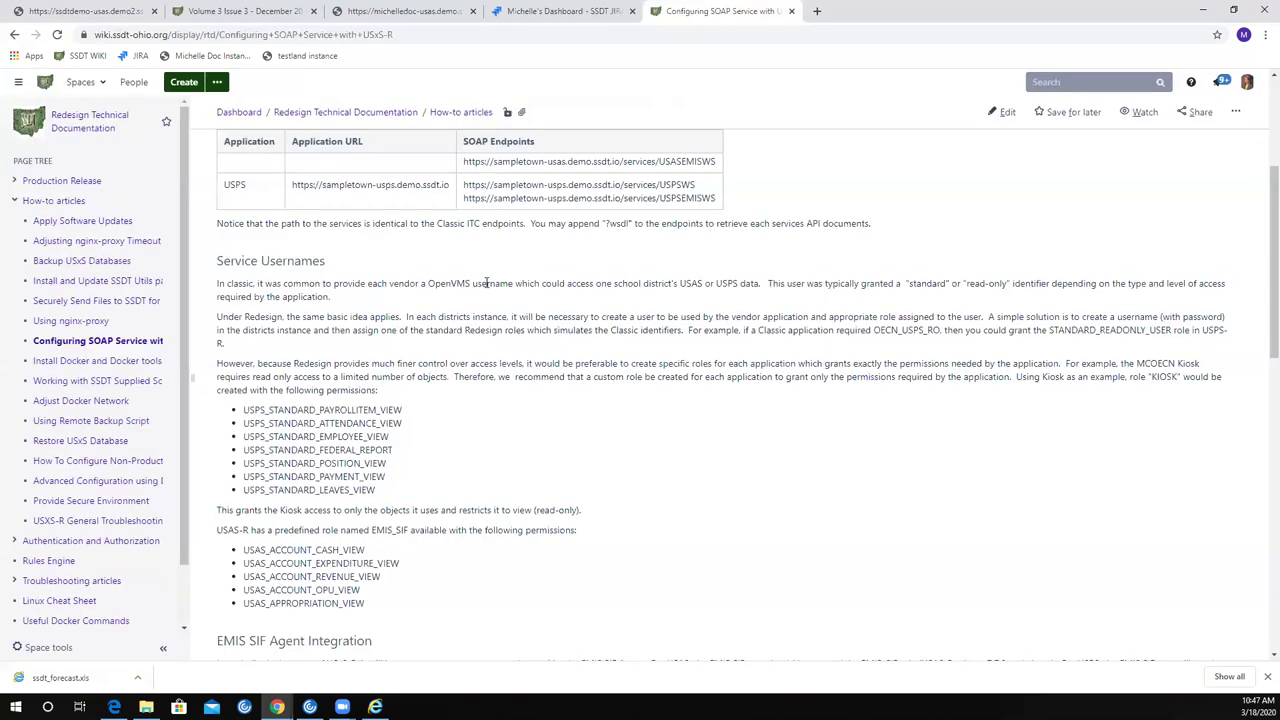
scroll(486, 300, down, 2)
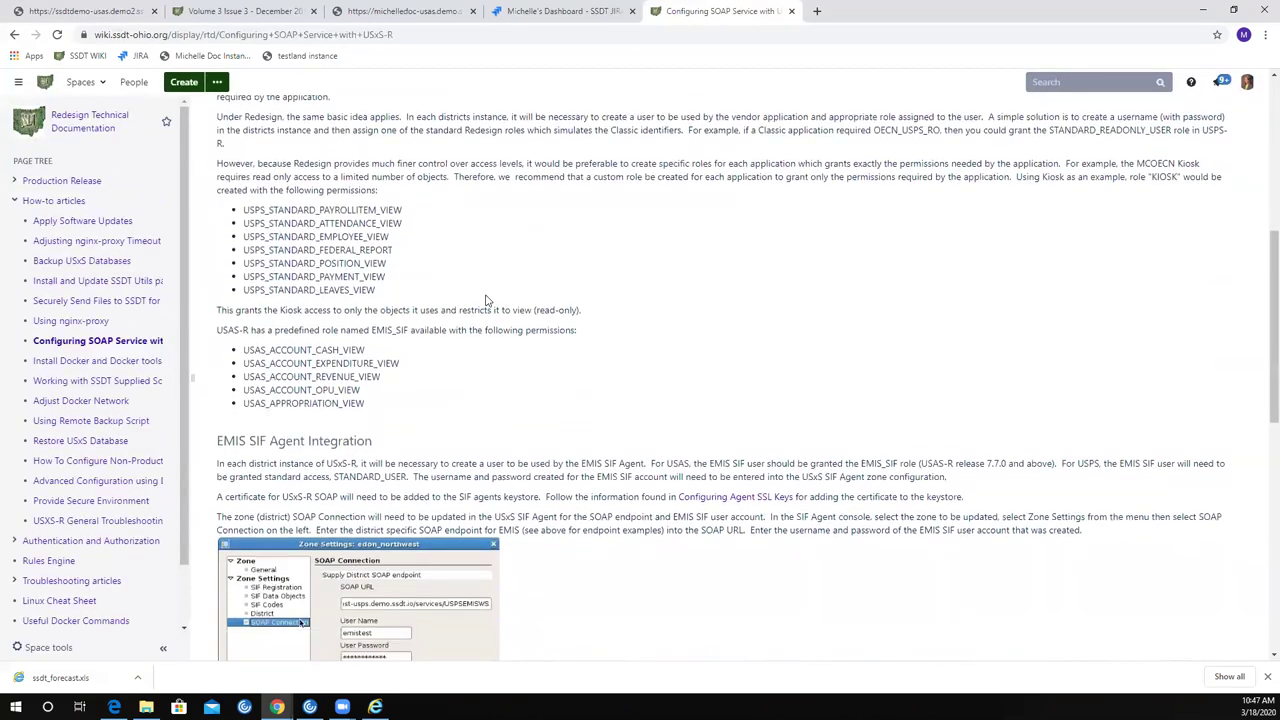
scroll(486, 300, down, 1)
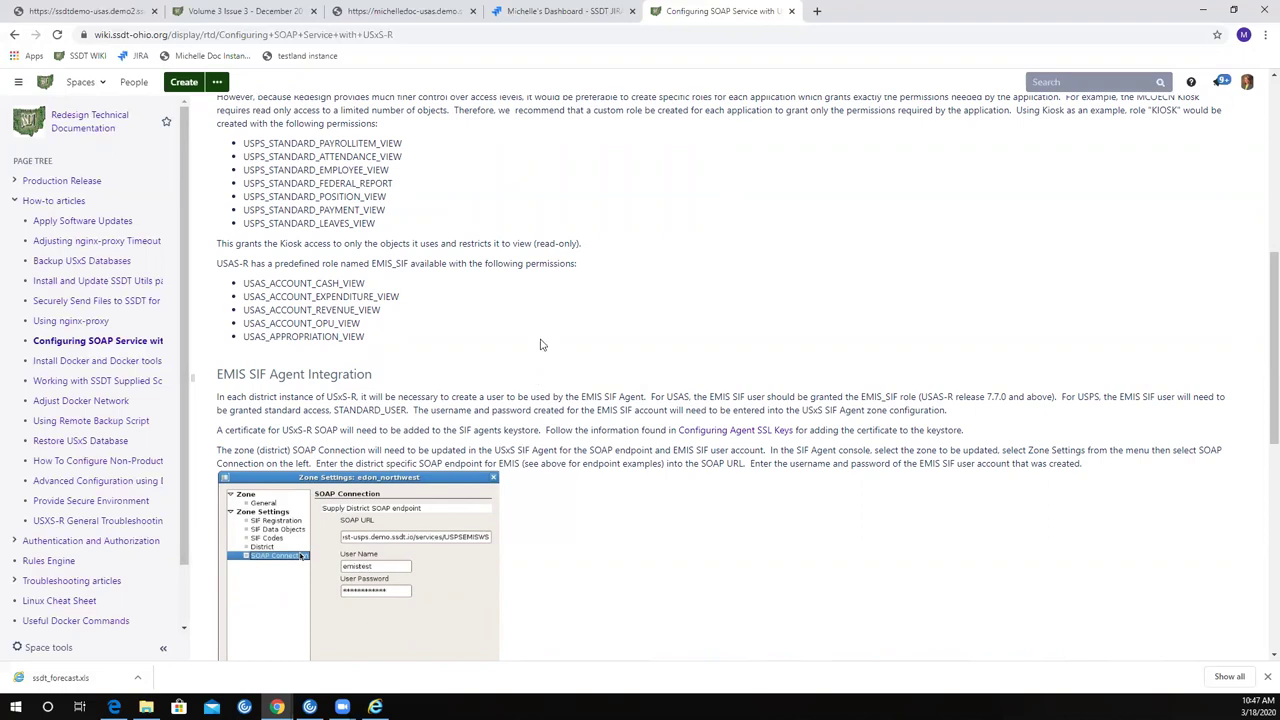
scroll(544, 341, up, 2)
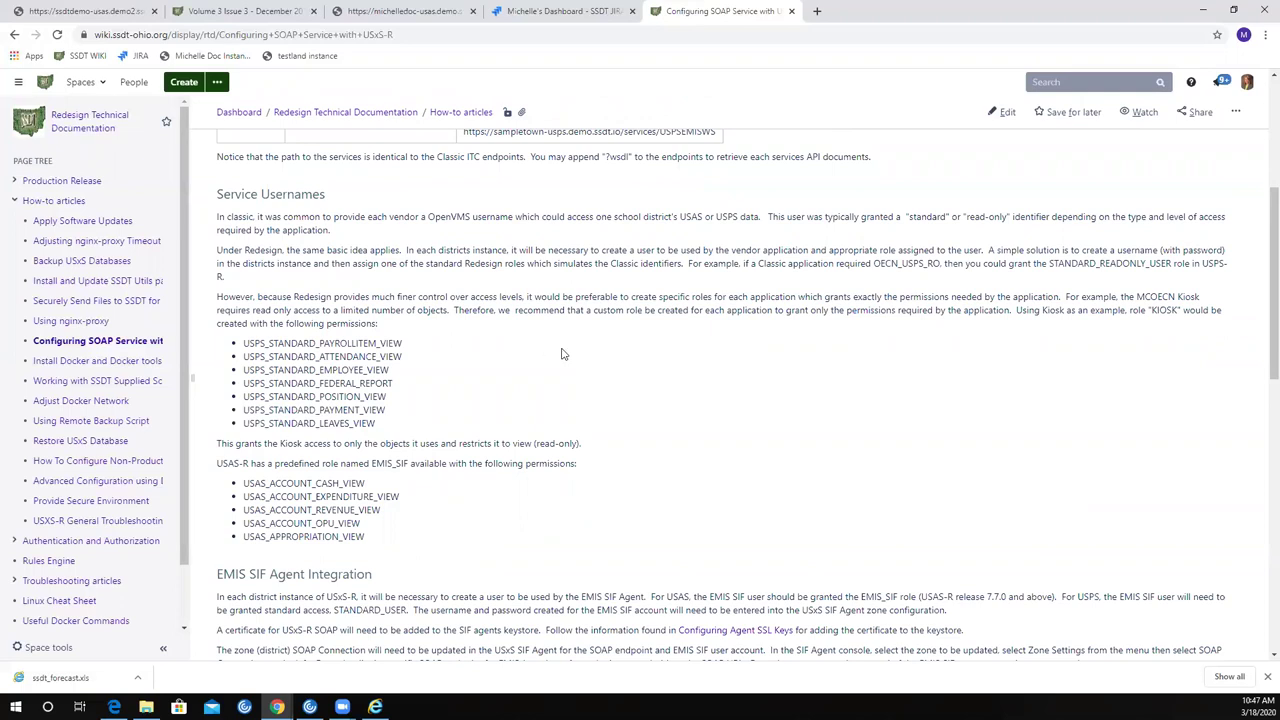
scroll(563, 354, down, 2)
scroll(563, 354, up, 2)
scroll(563, 354, up, 3)
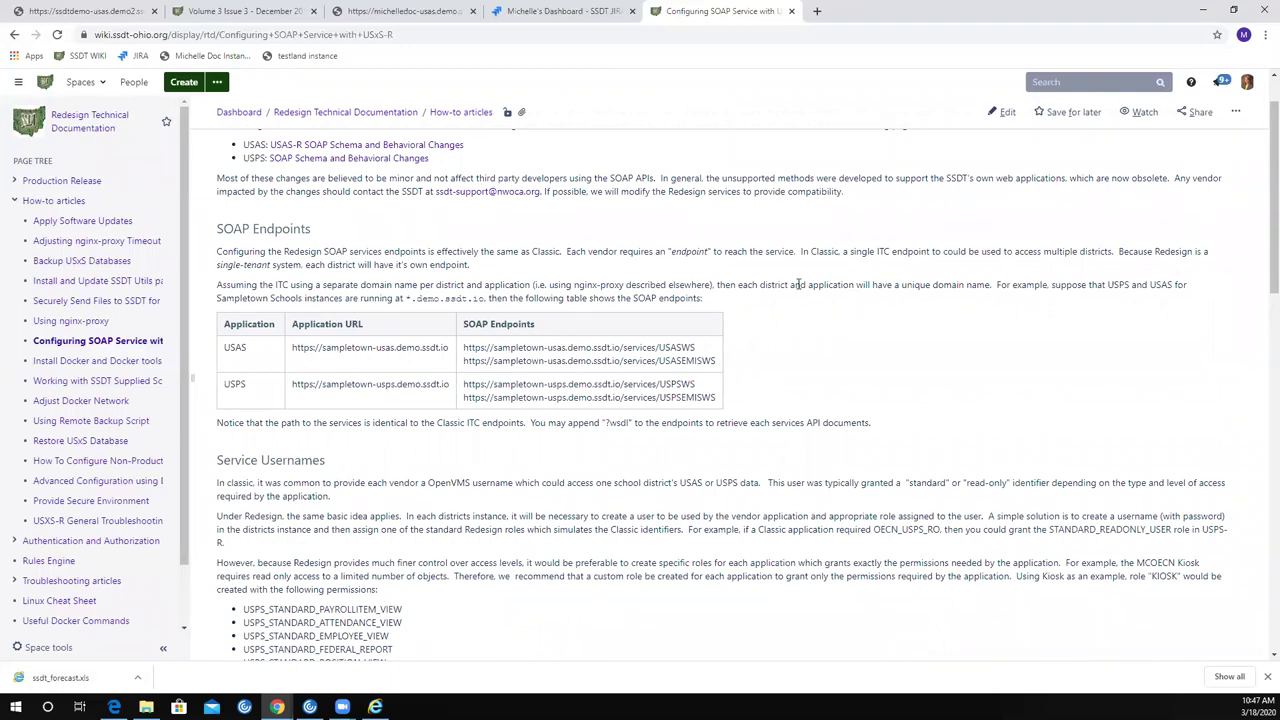
click(98, 12)
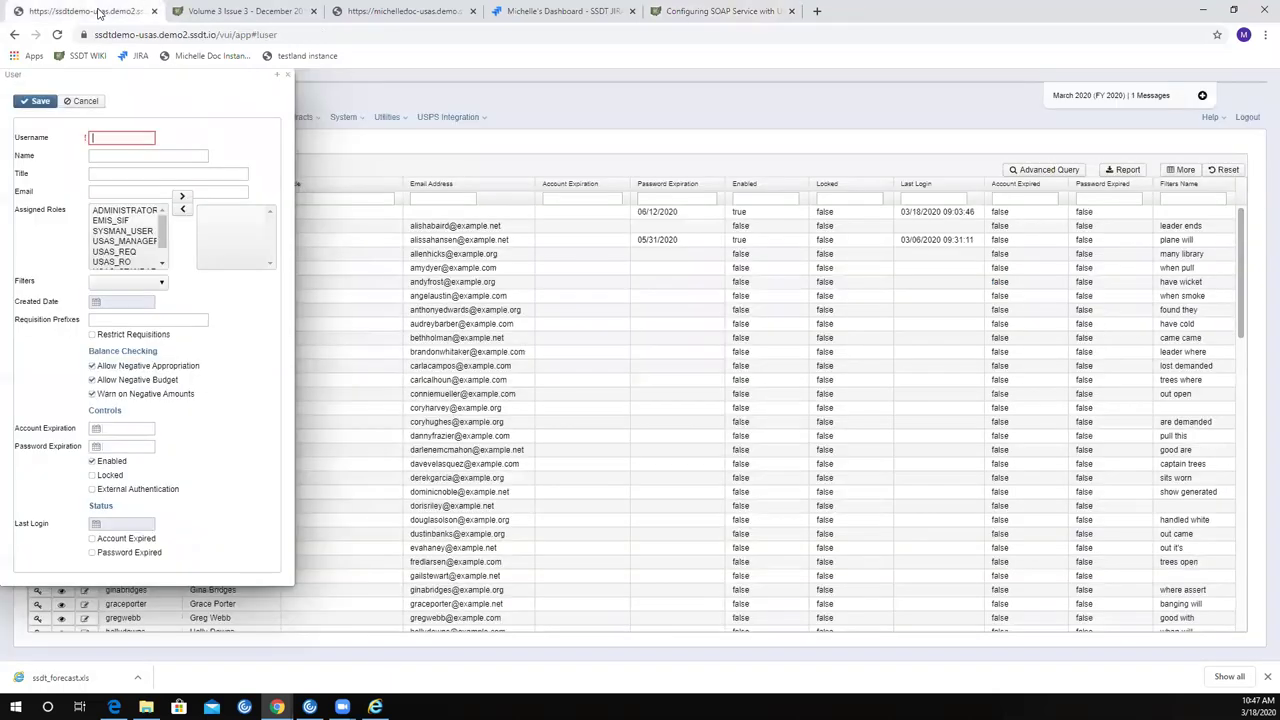
Discard the new-user form and open the GAAP extract with fiscal year 2020 selected
click(283, 75)
click(308, 118)
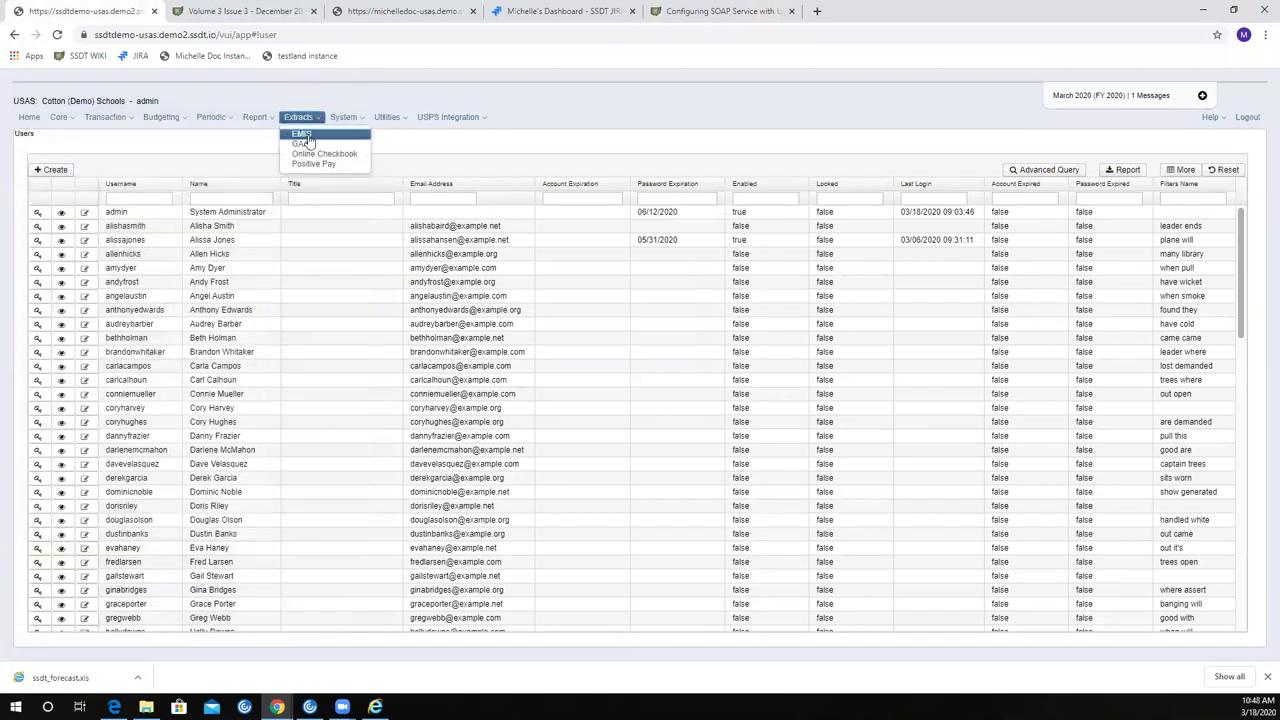
click(305, 144)
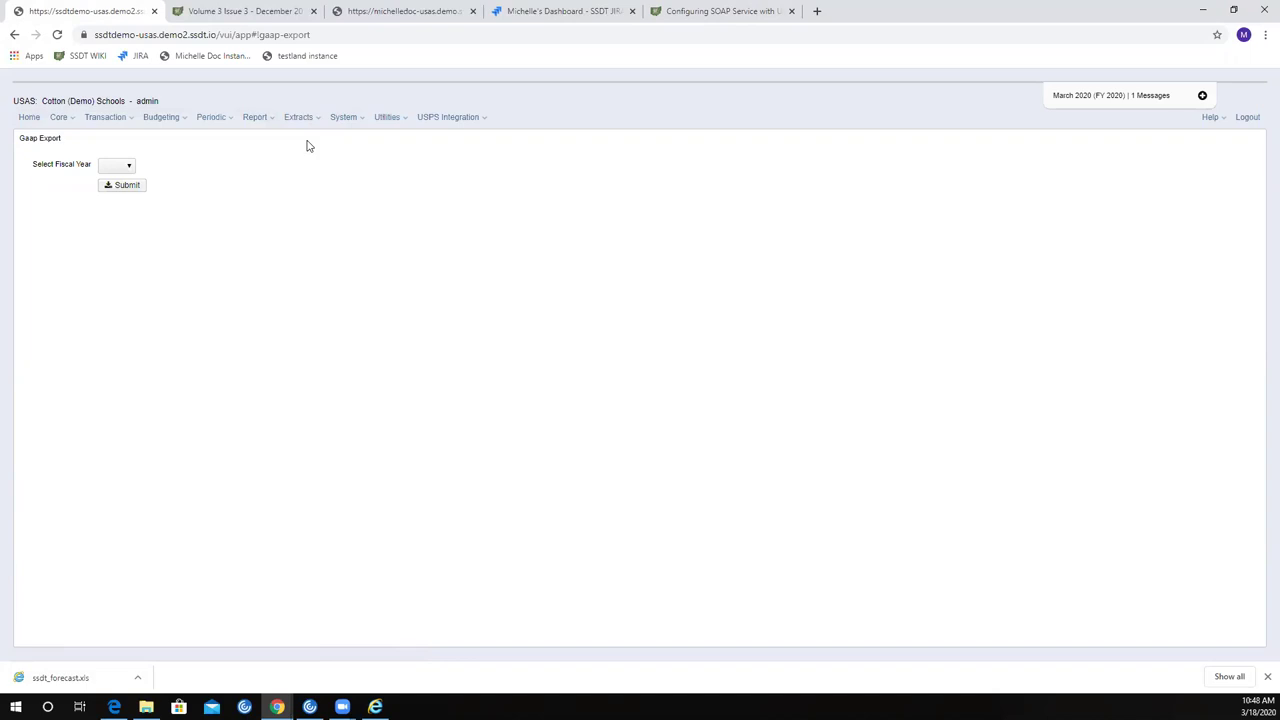
click(127, 166)
click(112, 190)
Load the Online Checkbook Extract page with its 3/1/20 to 3/31/20 date range
click(306, 122)
click(327, 155)
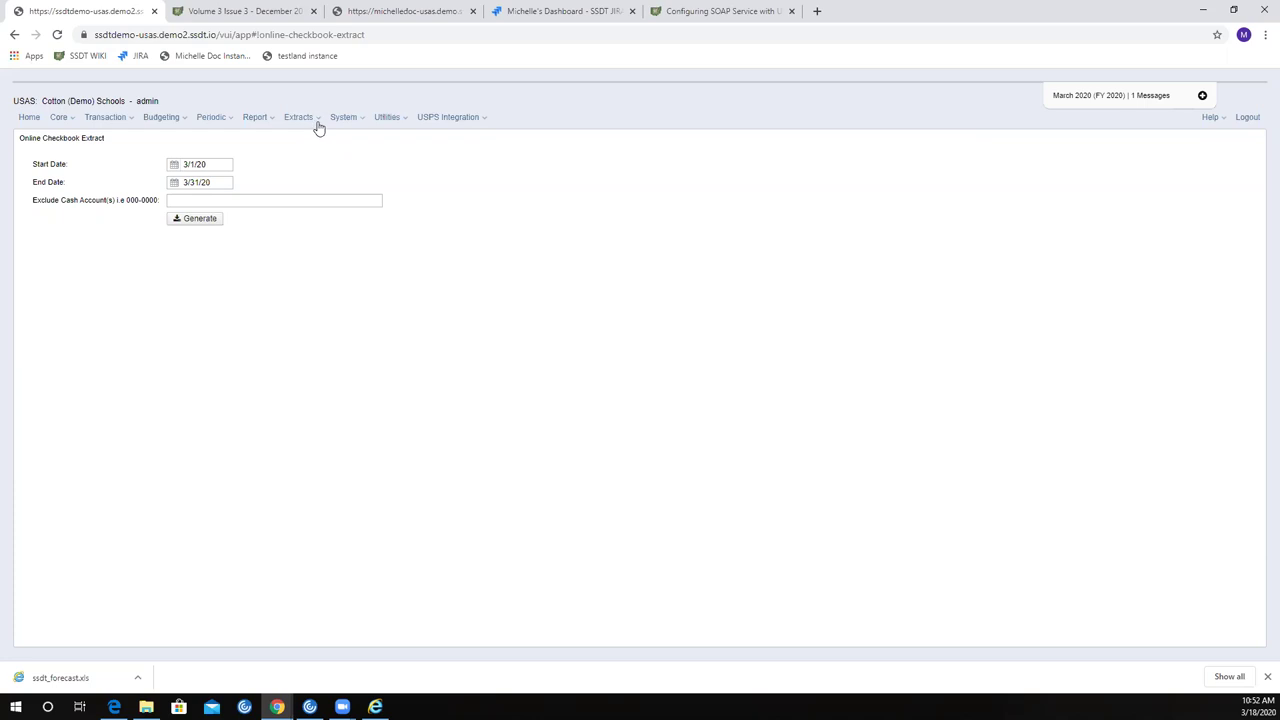
click(314, 121)
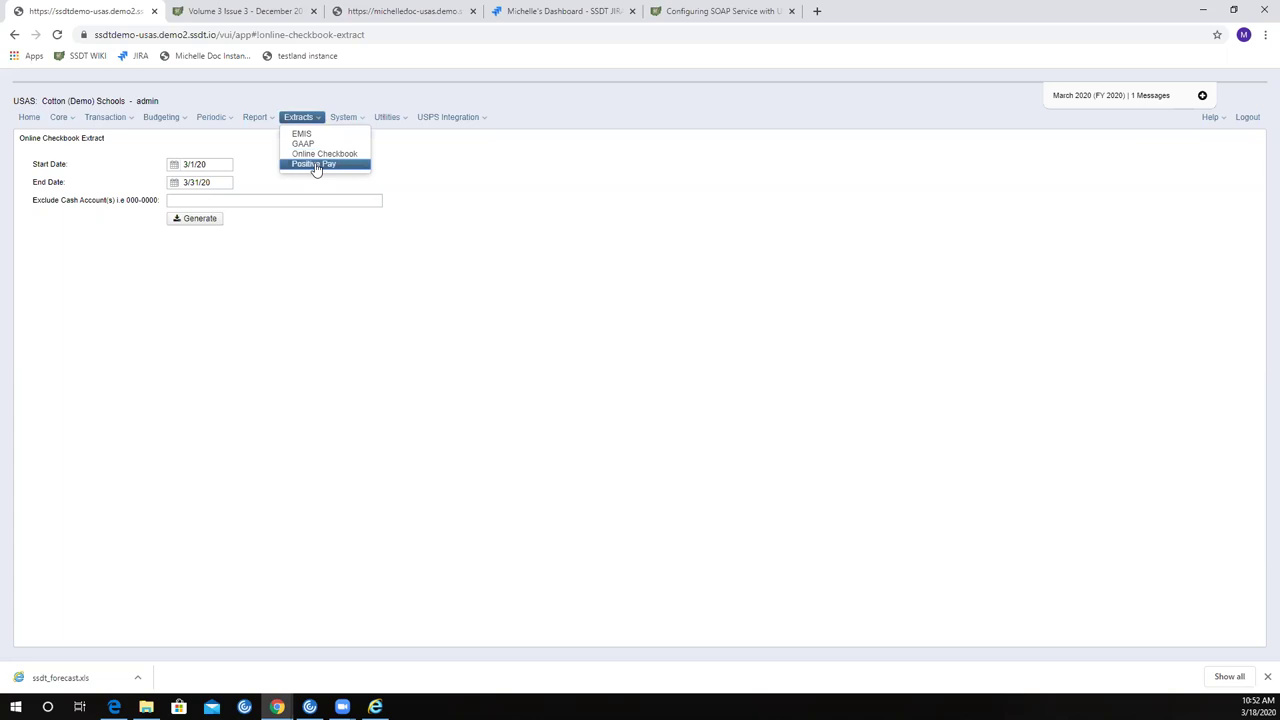
Set the Positive Pay extract fields to Check Number, Check Date and Check Amount
click(314, 165)
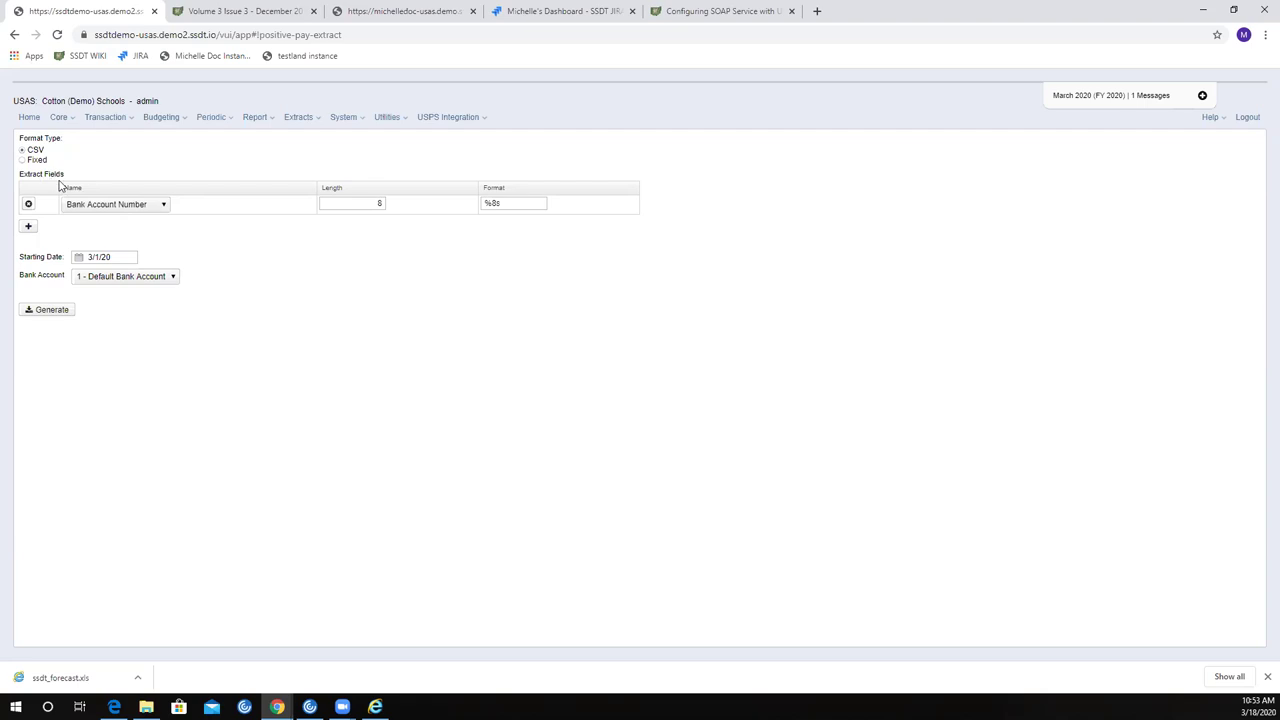
click(165, 207)
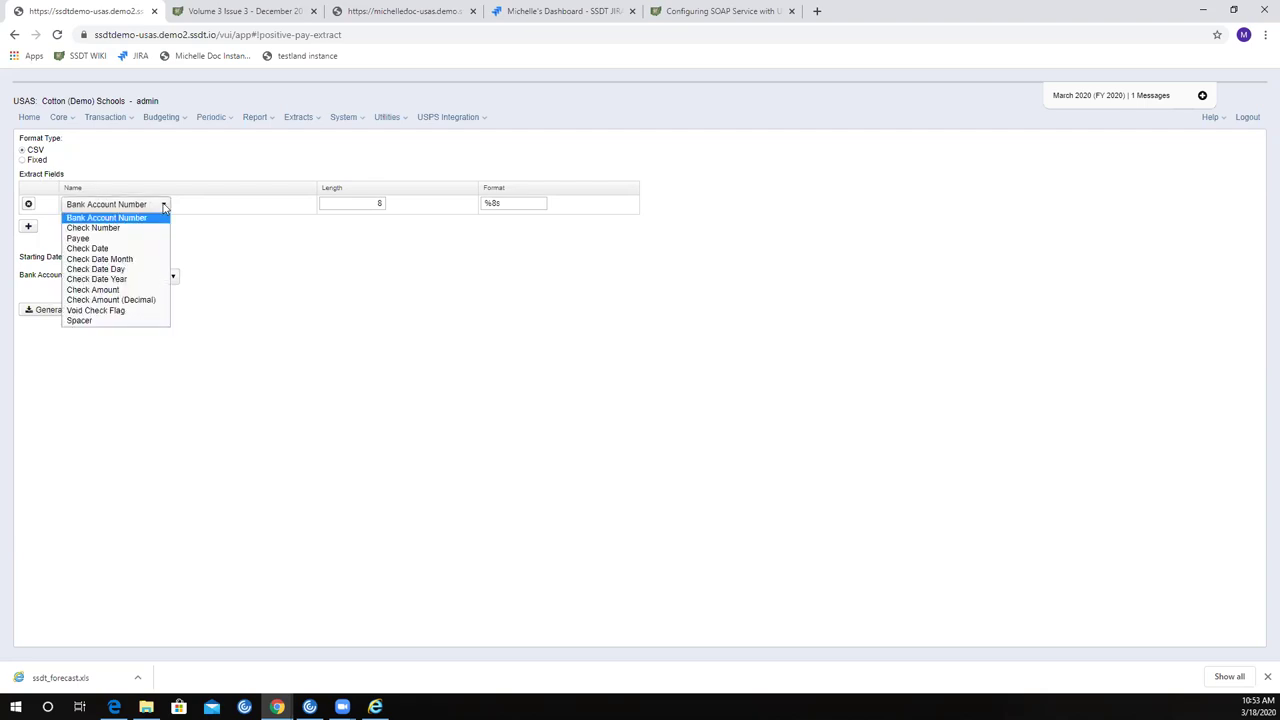
click(145, 228)
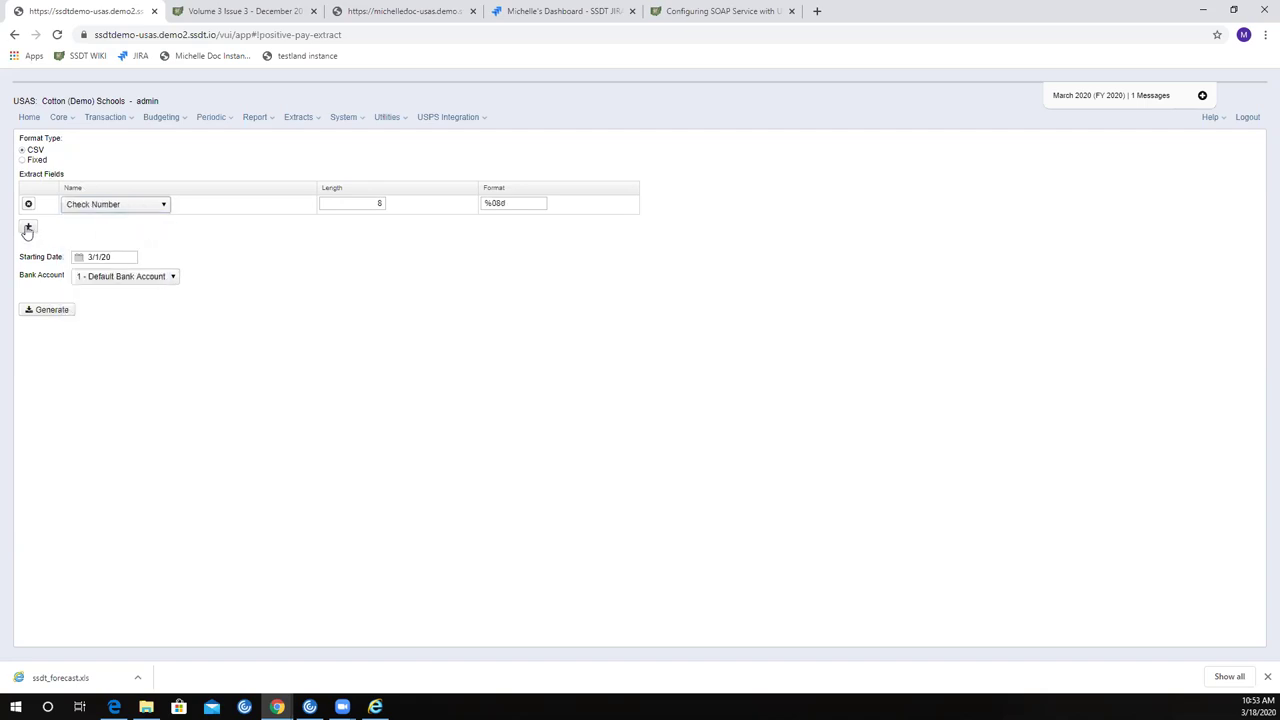
click(28, 229)
click(165, 224)
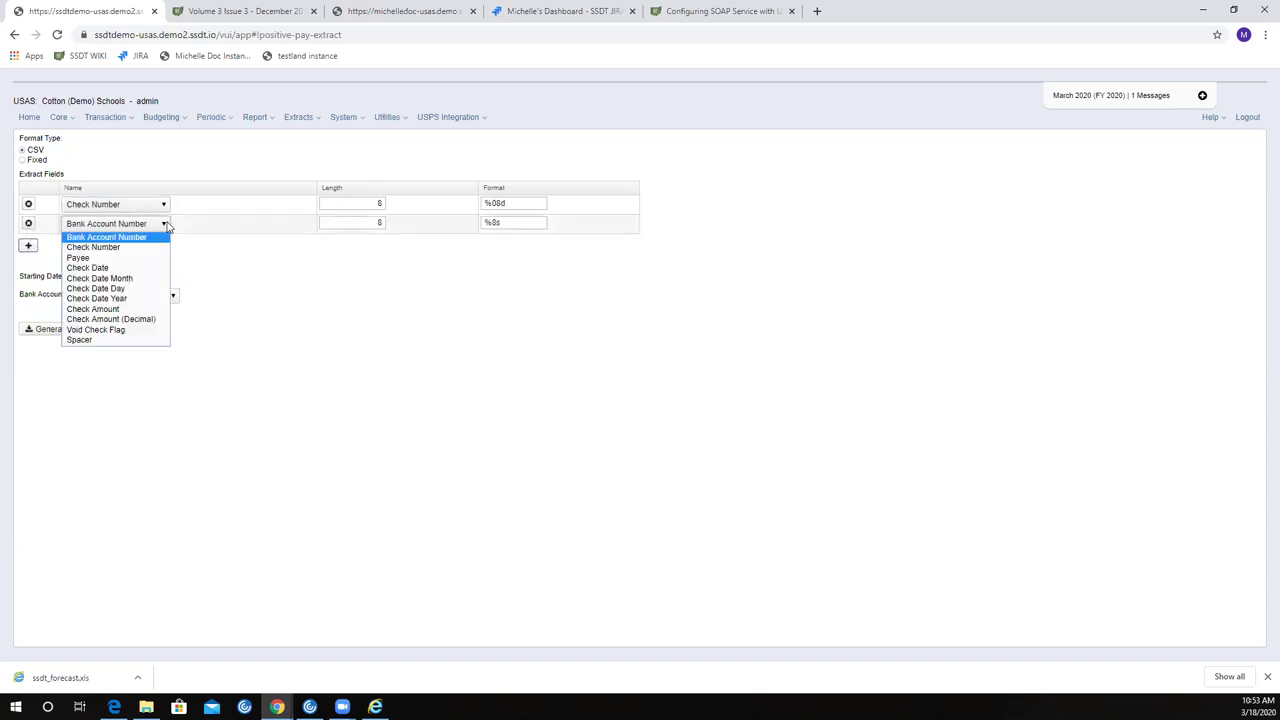
click(149, 269)
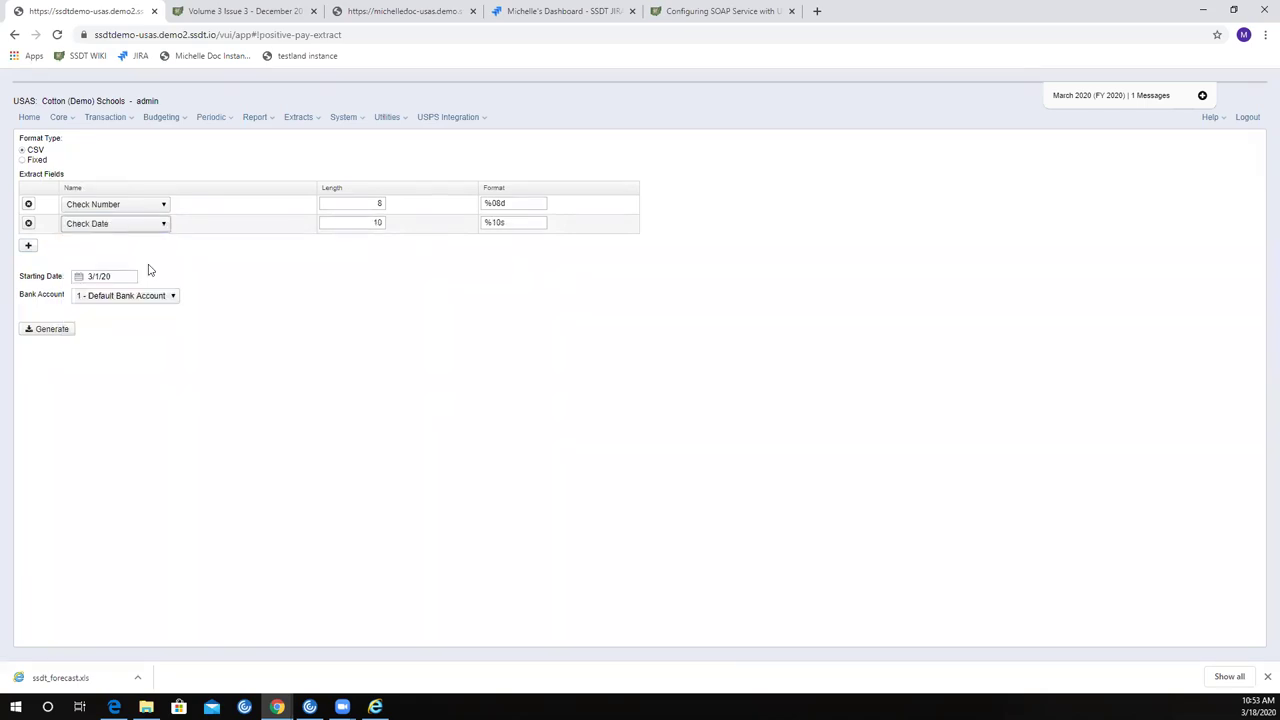
click(28, 246)
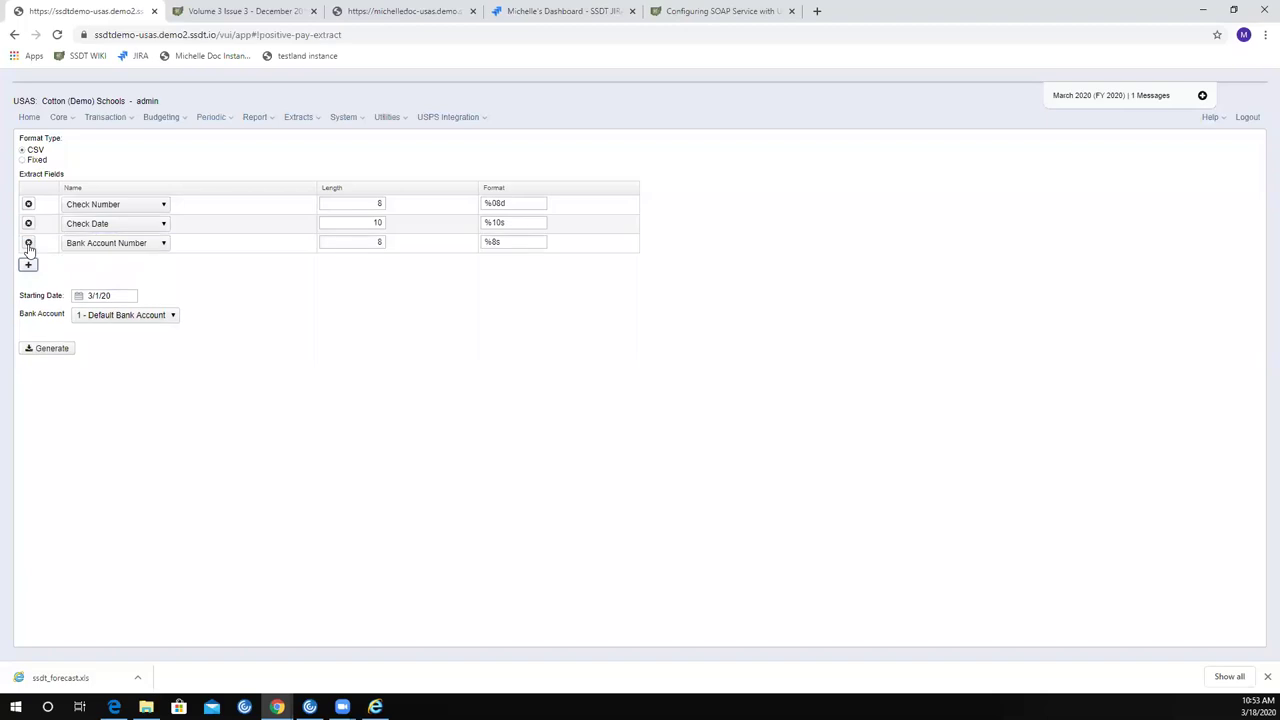
click(162, 244)
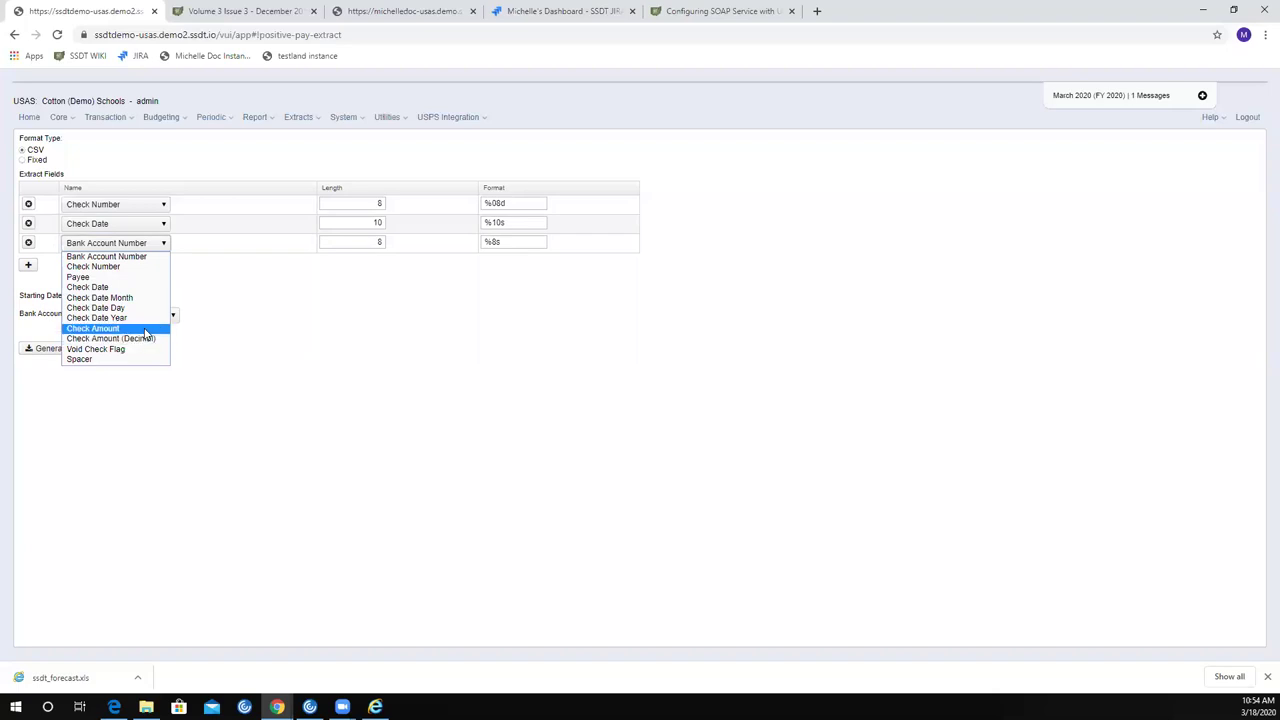
click(146, 330)
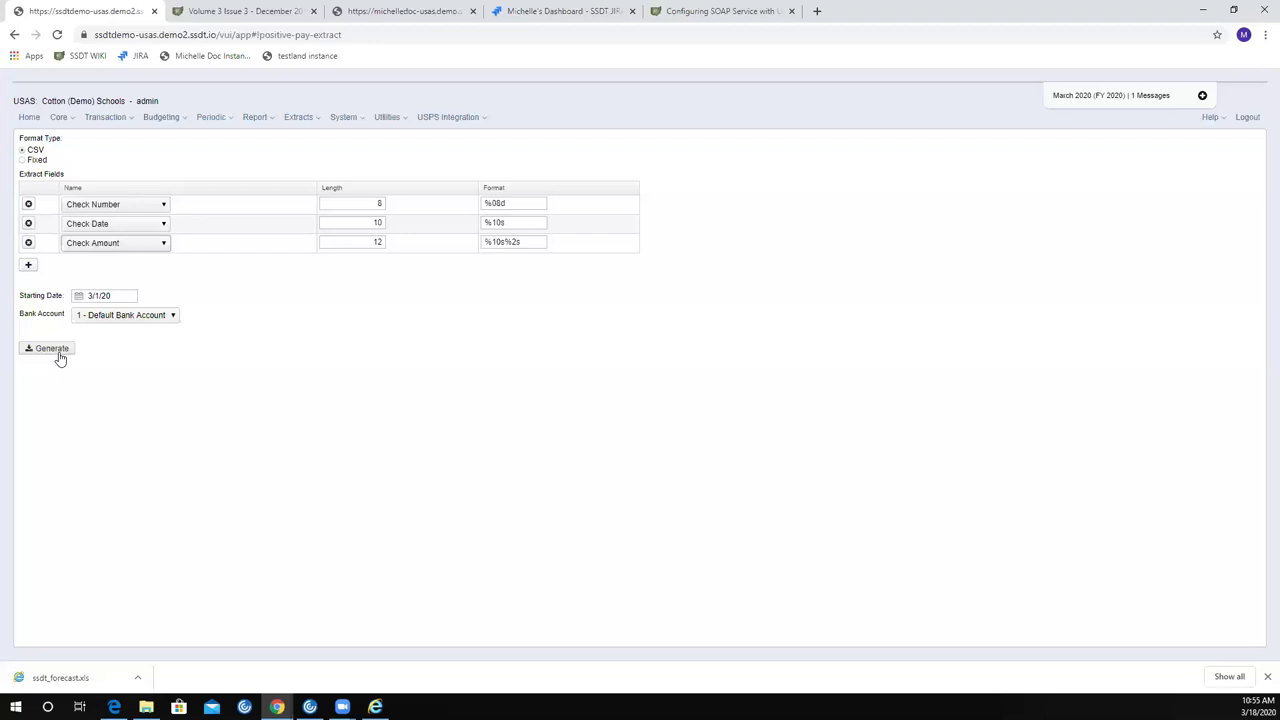
Browse the Budgeting, Periodic, Report and Extracts menus through to the System options
click(186, 121)
click(218, 119)
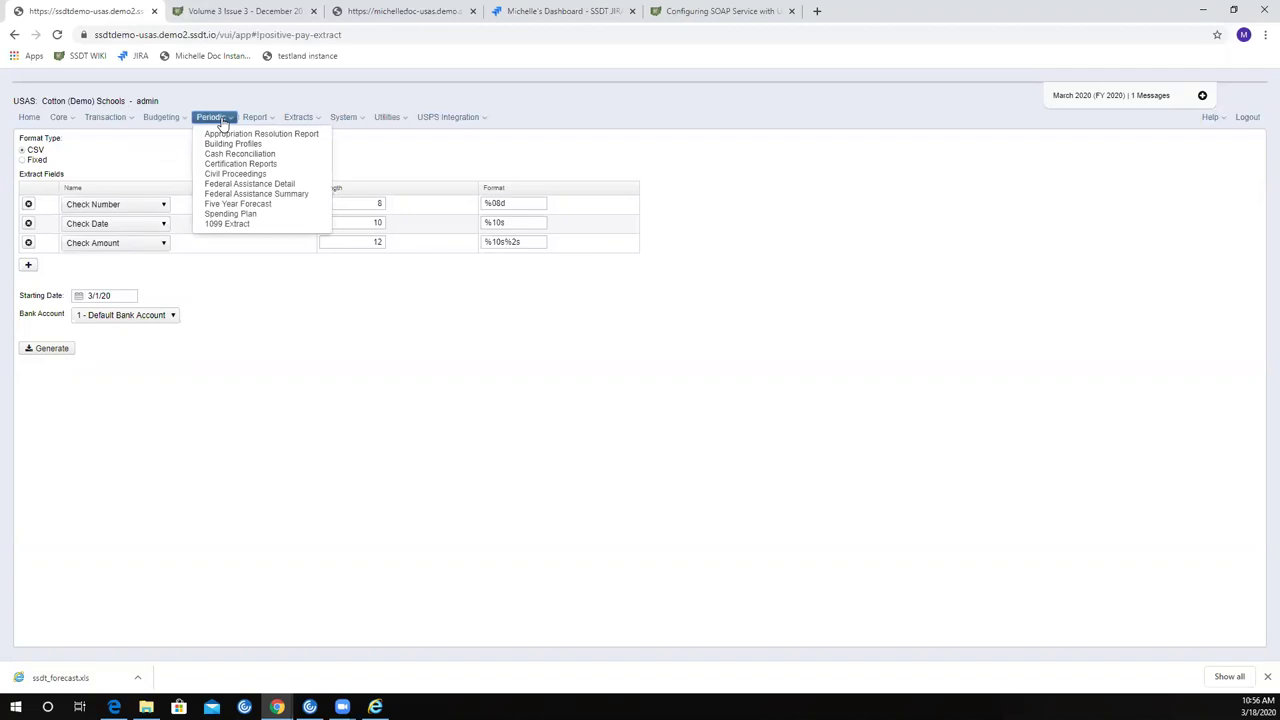
mouse_move(301, 122)
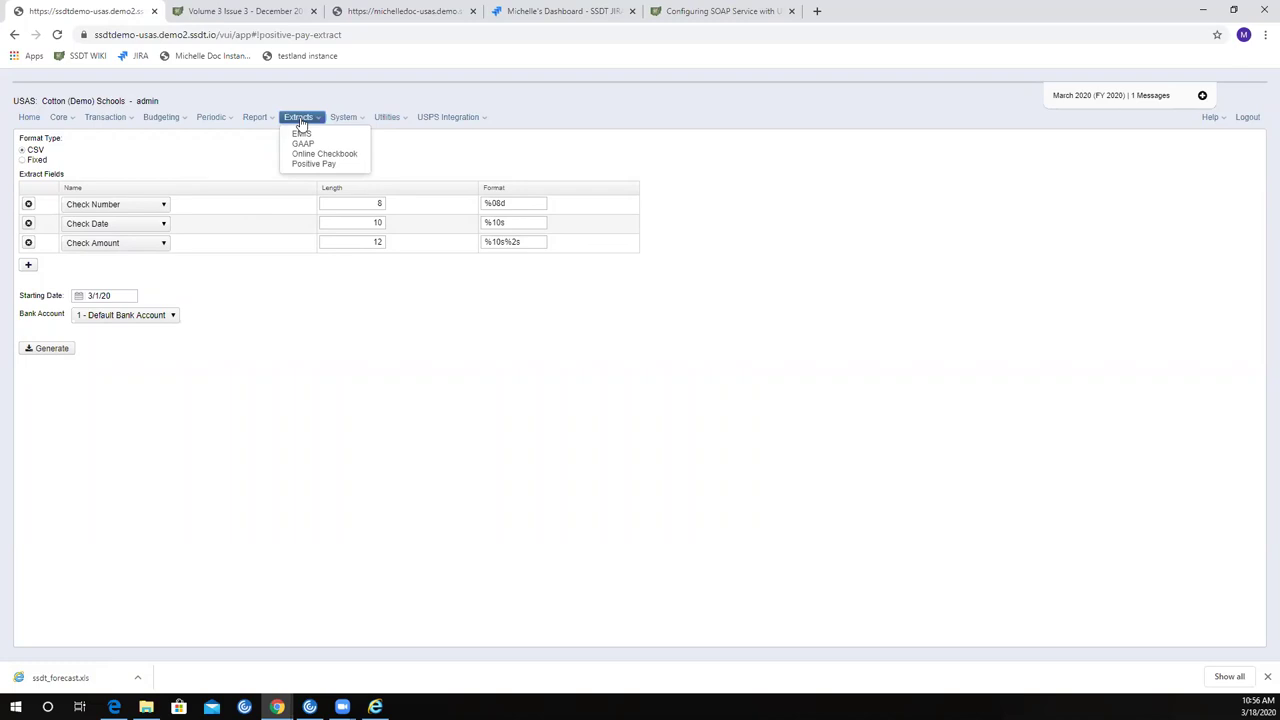
mouse_move(344, 119)
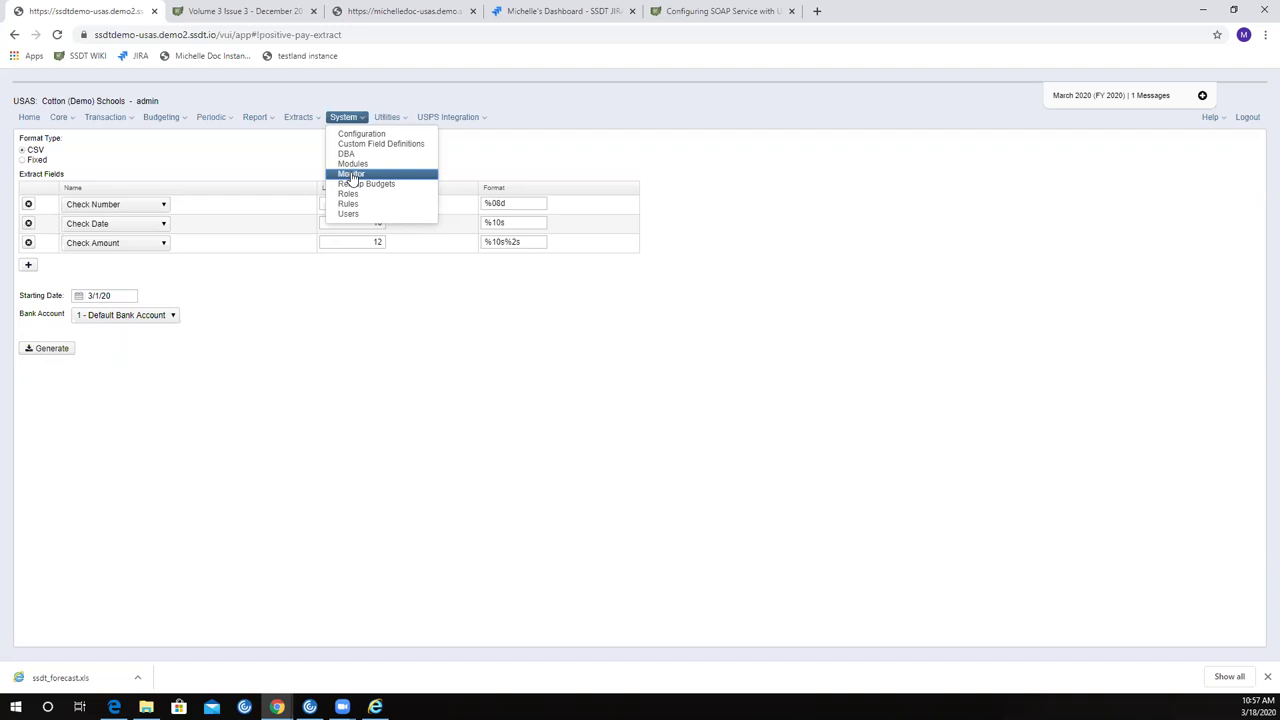
Display the Payable Module Configuration with its Initialized setting
click(352, 134)
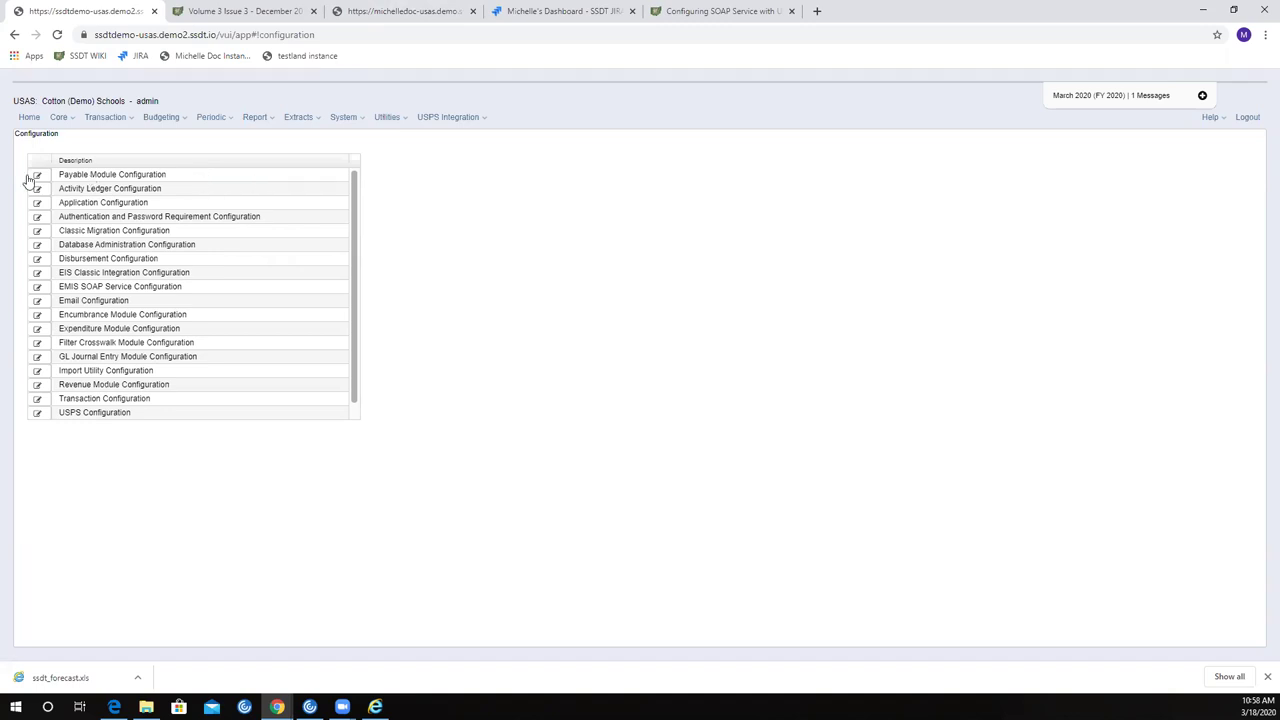
click(203, 179)
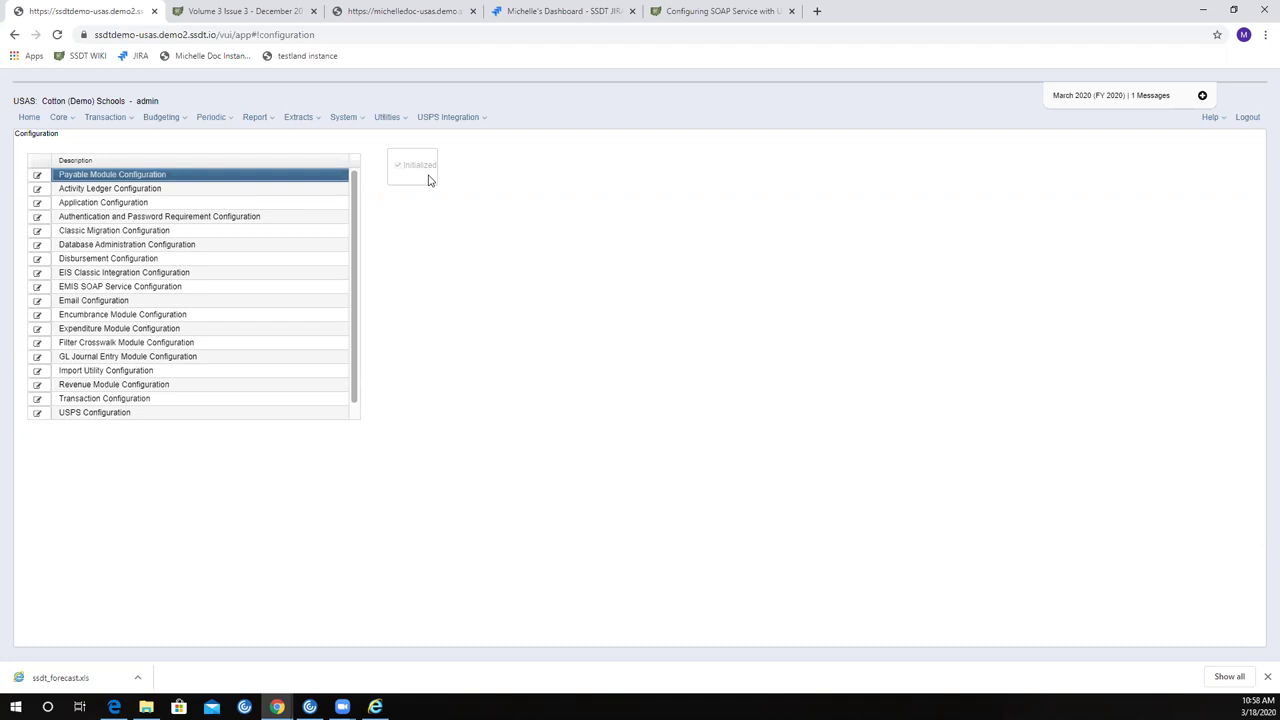
Review Classic Migration, Encumbrance and Expenditure settings, then switch to the December 2019 newsletter
click(253, 236)
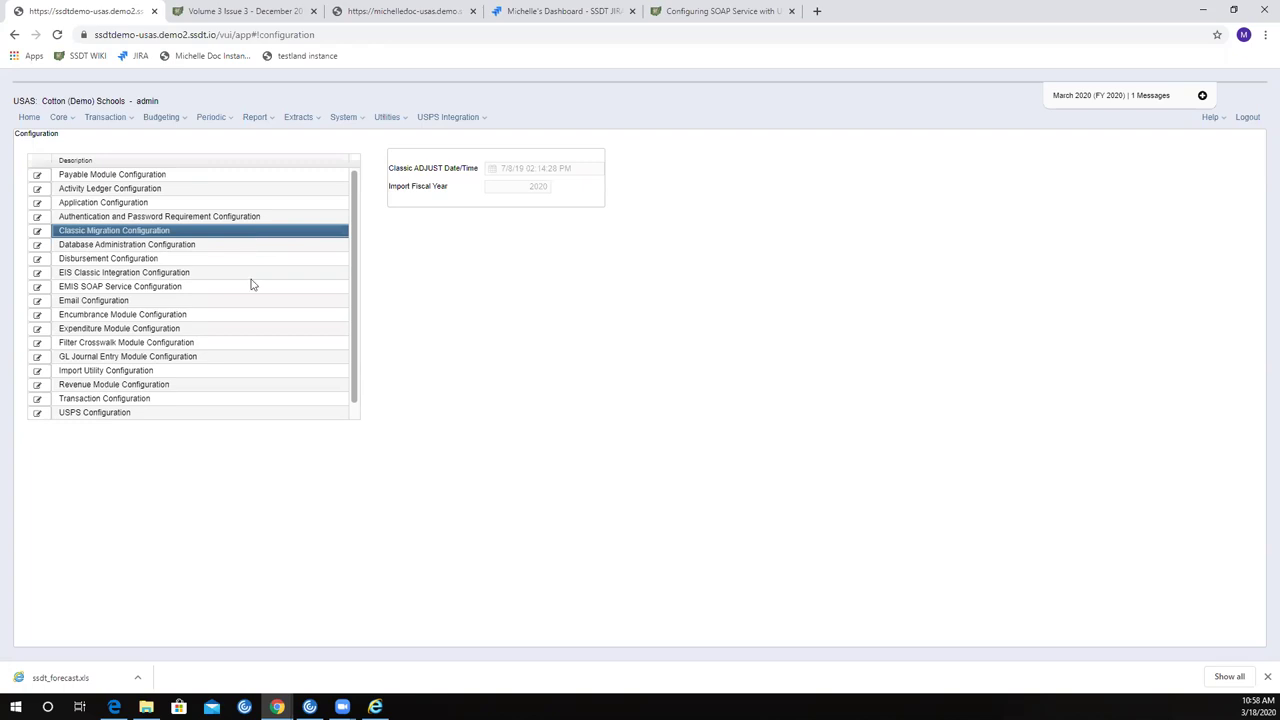
click(249, 318)
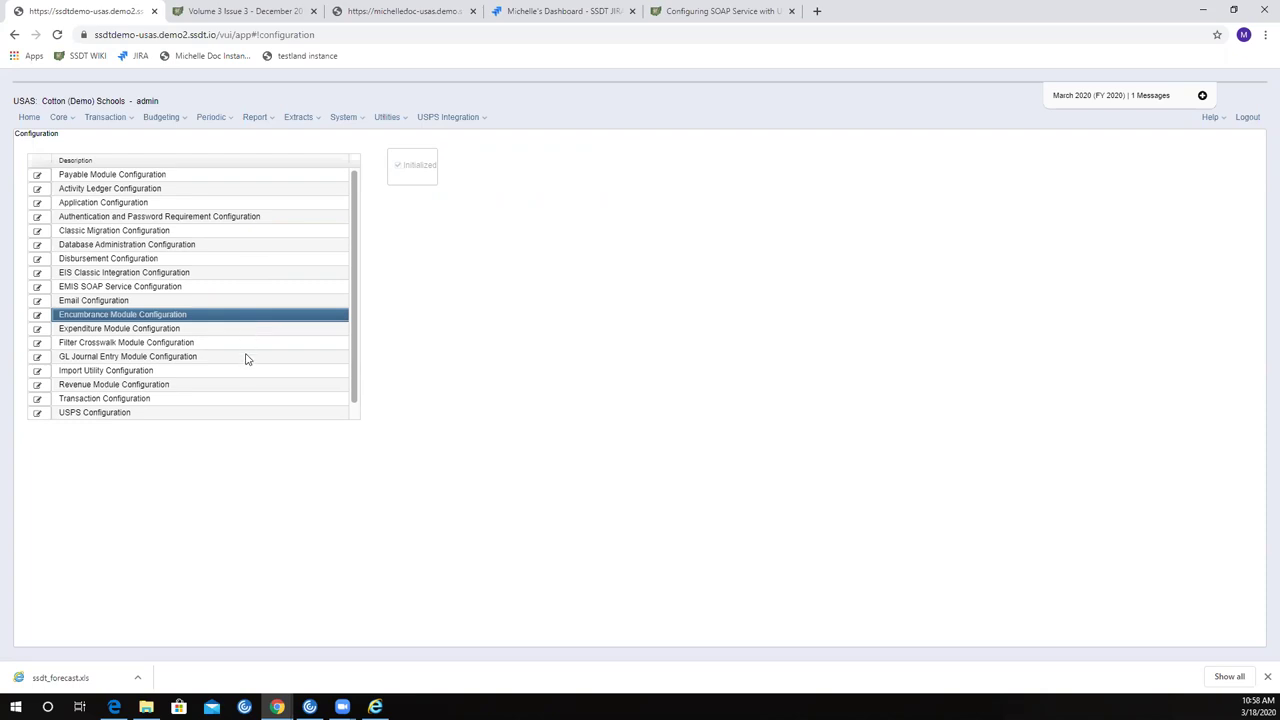
click(248, 333)
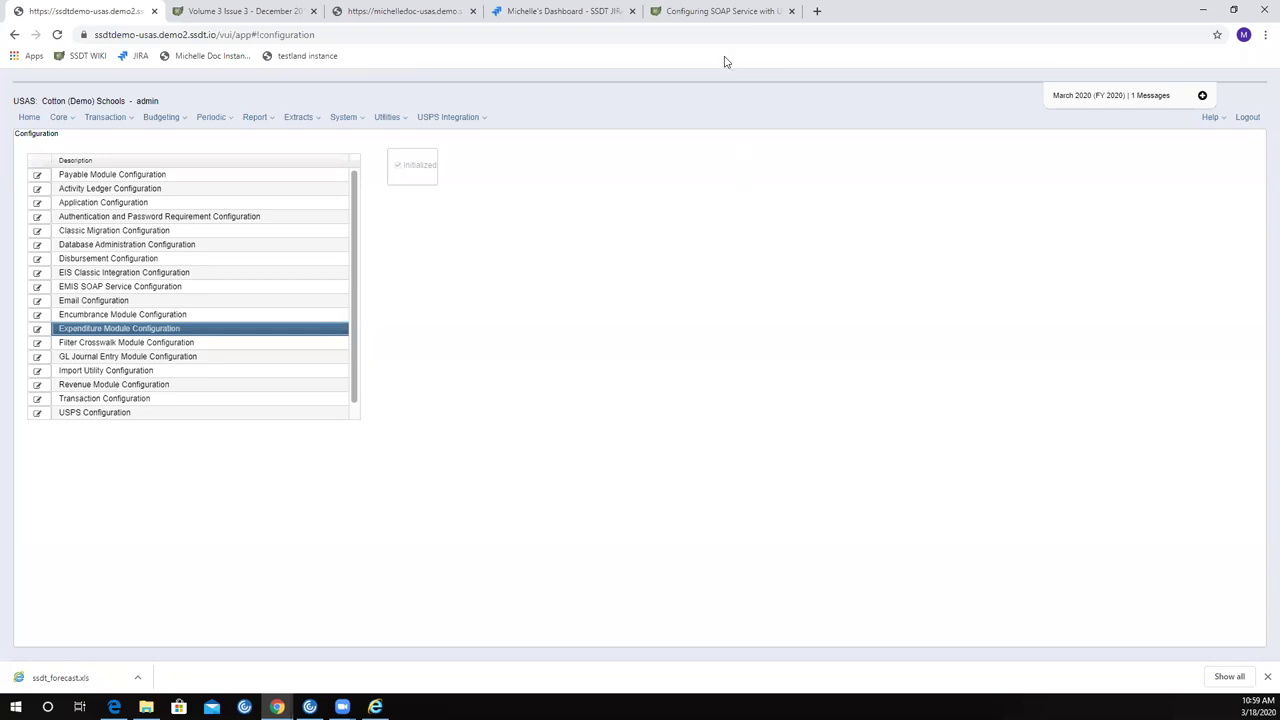
click(263, 11)
Navigate from the SSDT Wiki main page via USAS-R Documentation, Appendix and Migration Procedures to Post Import Procedures
scroll(434, 243, up, 3)
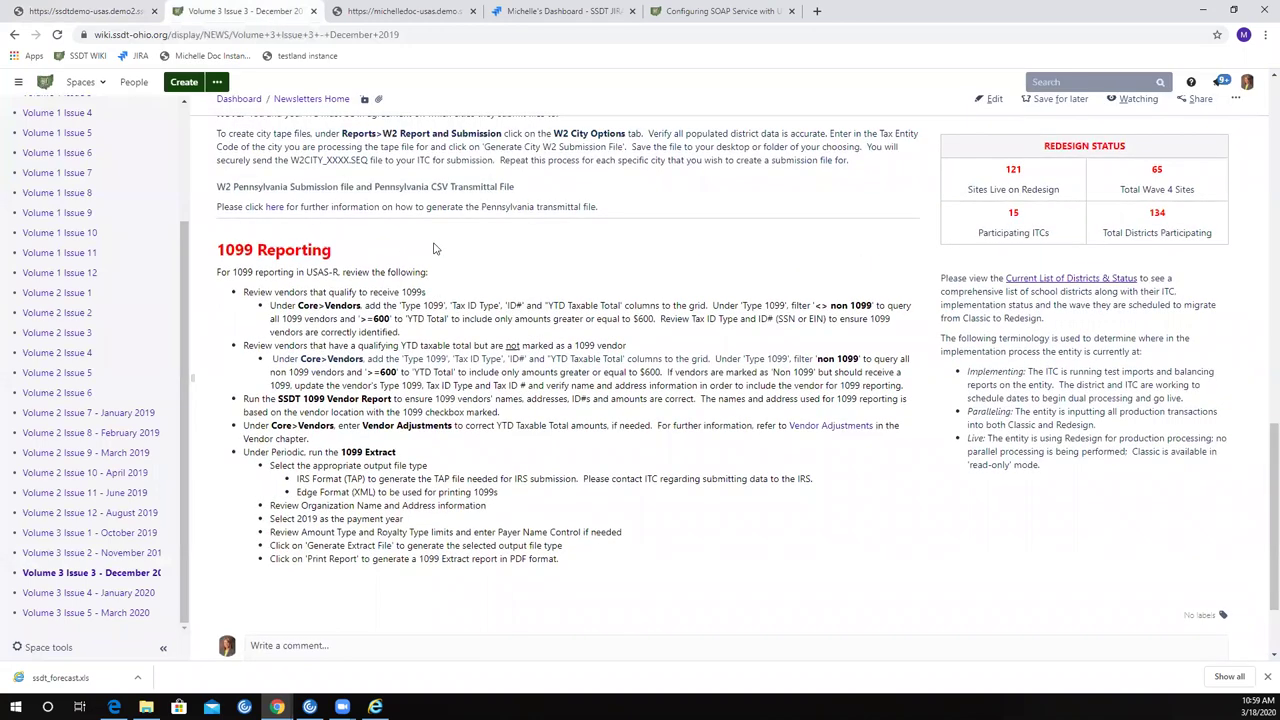
scroll(434, 243, up, 6)
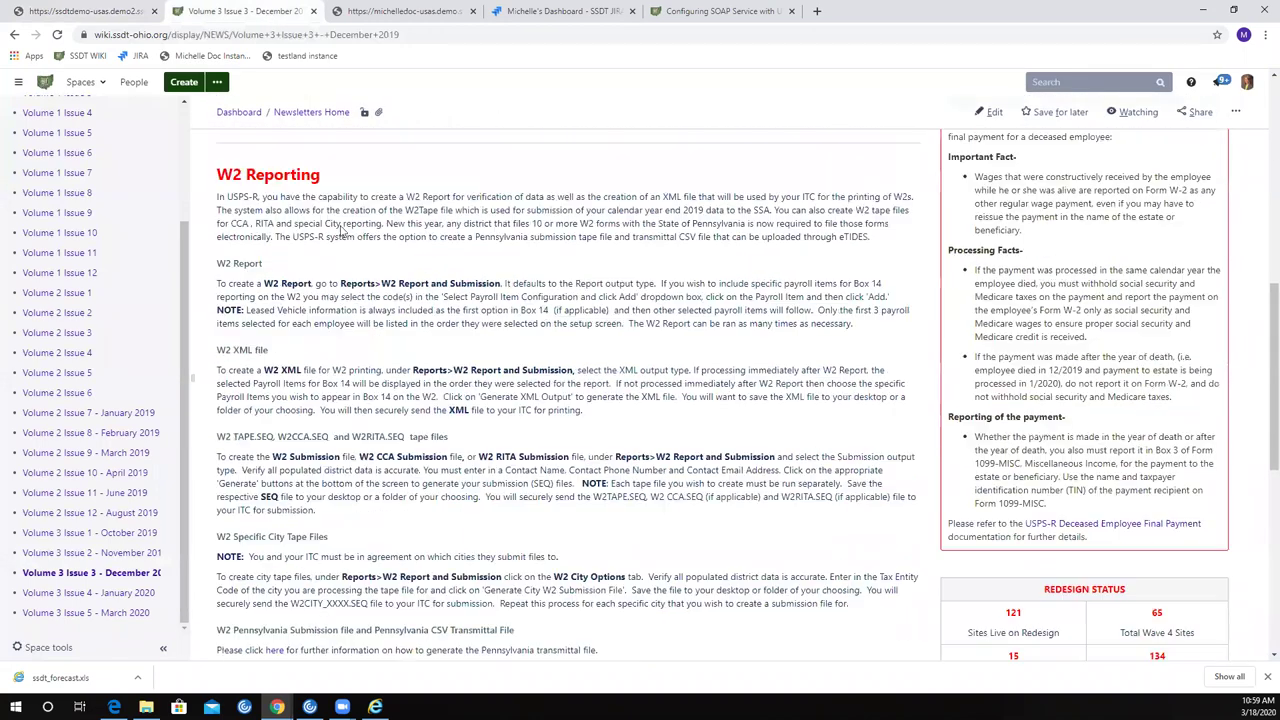
scroll(83, 68, up, 5)
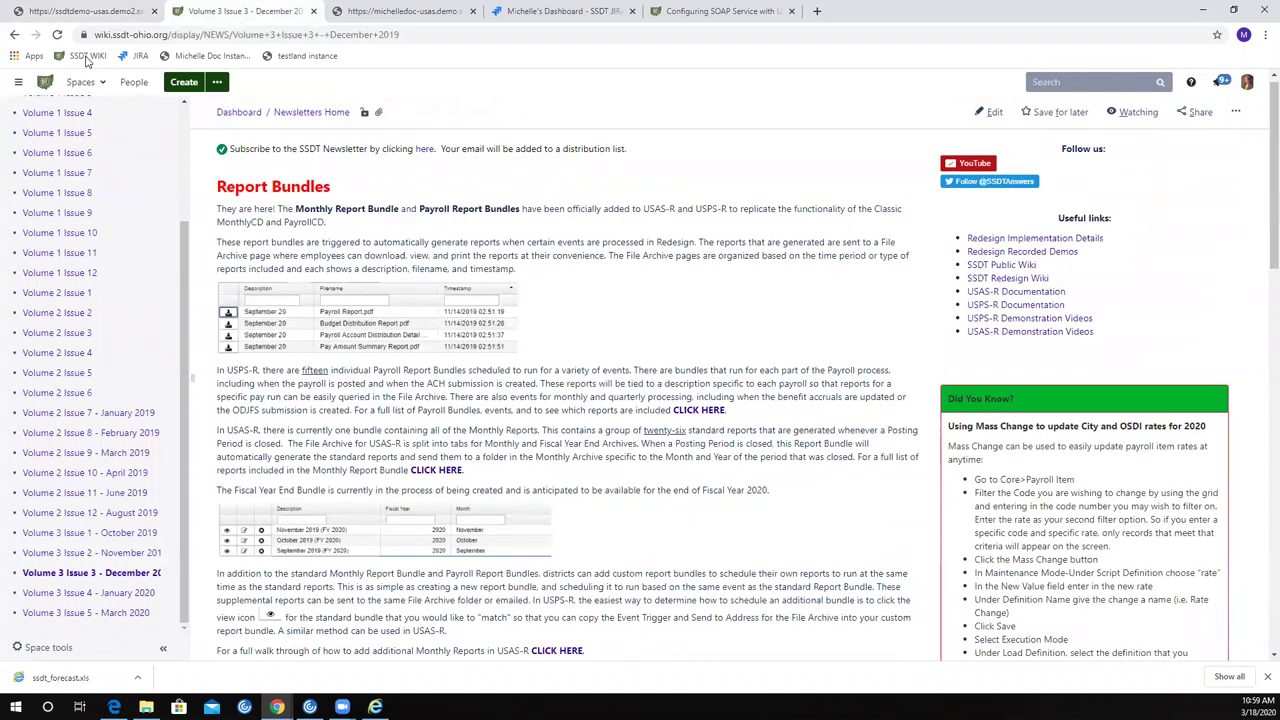
click(88, 55)
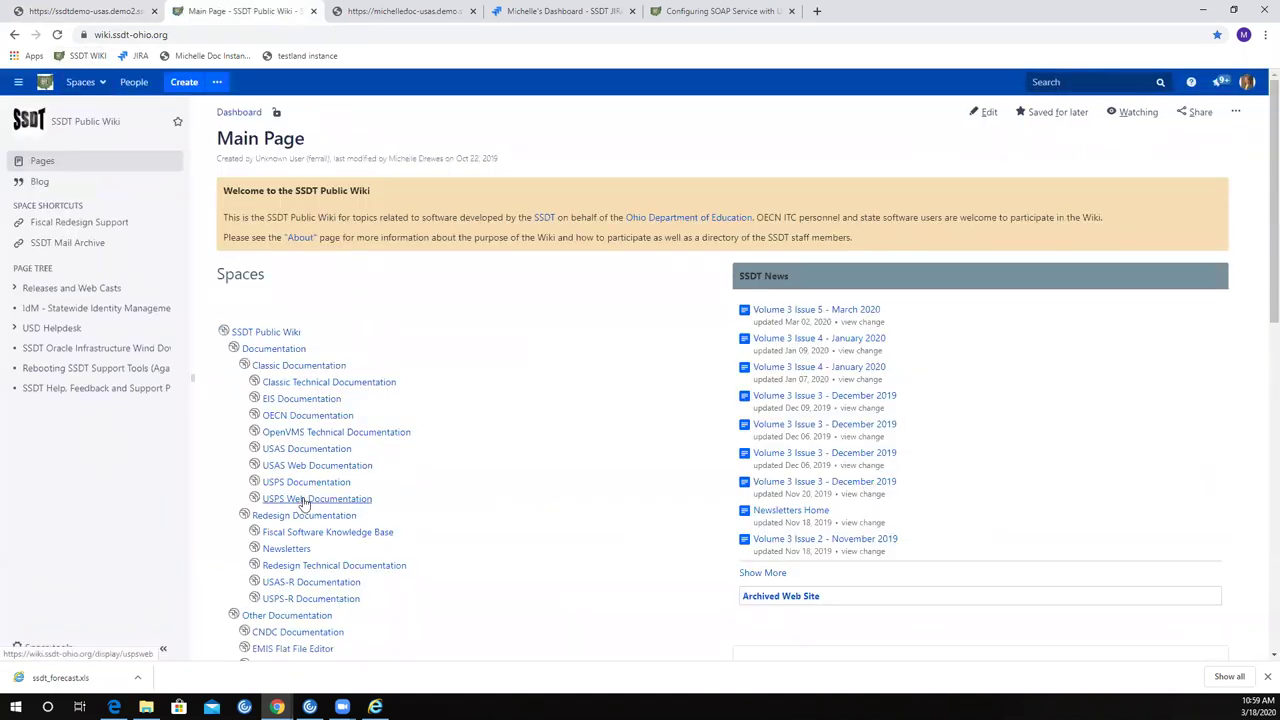
click(306, 583)
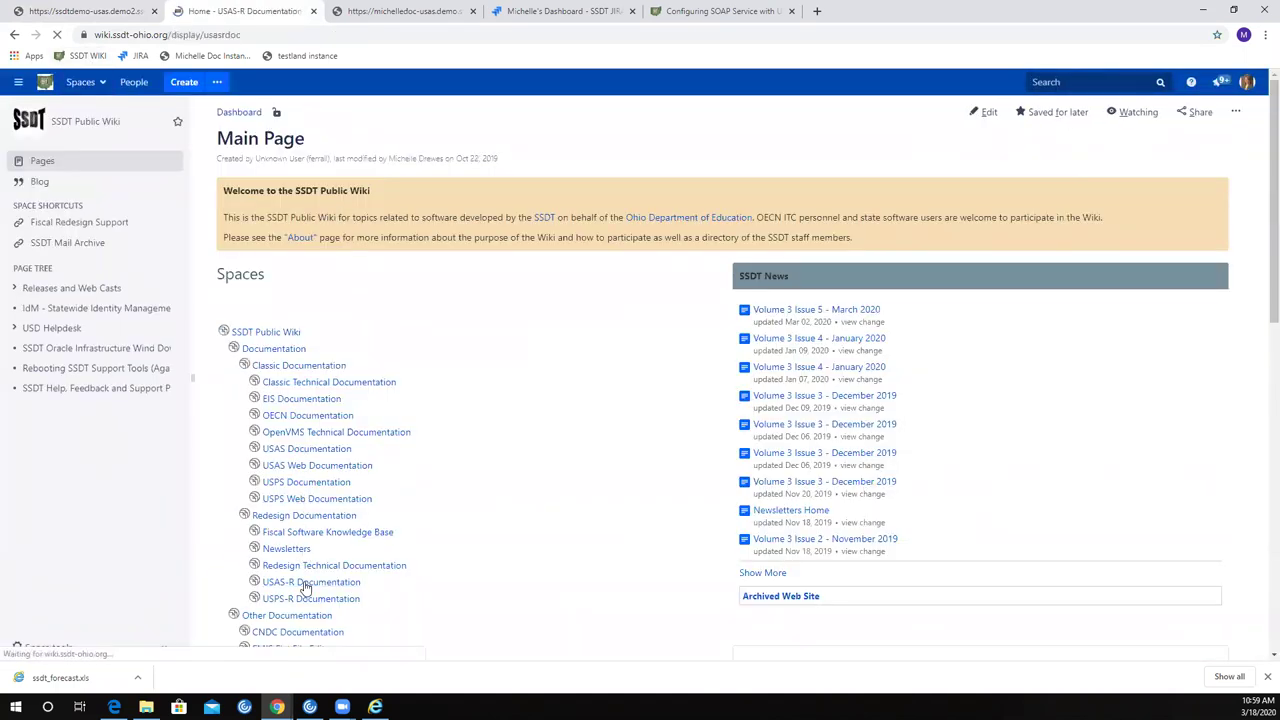
scroll(318, 571, down, 3)
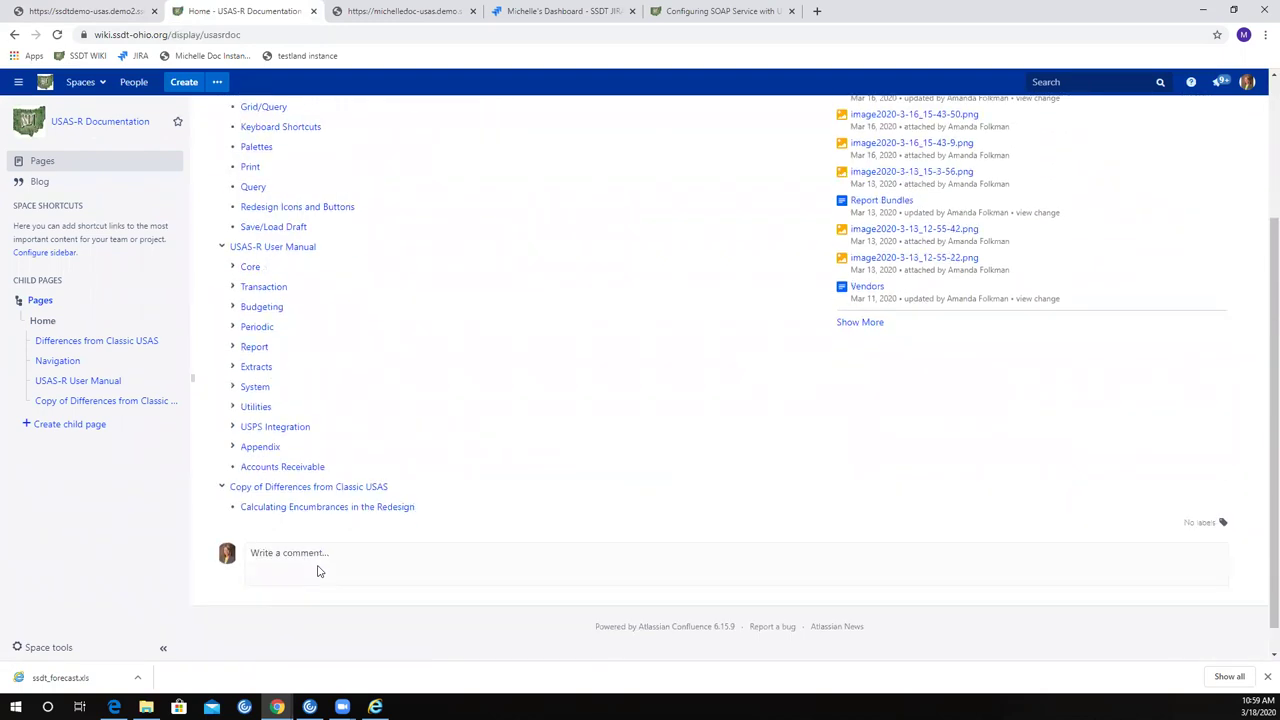
click(266, 450)
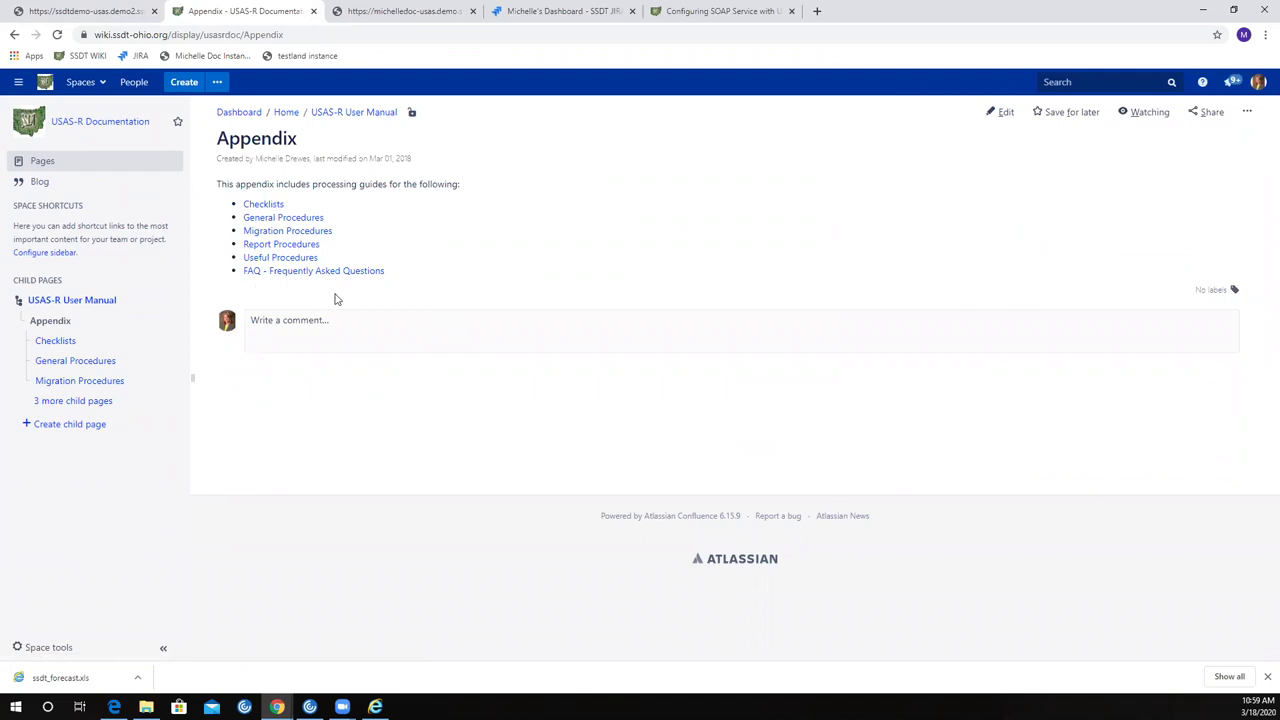
click(314, 232)
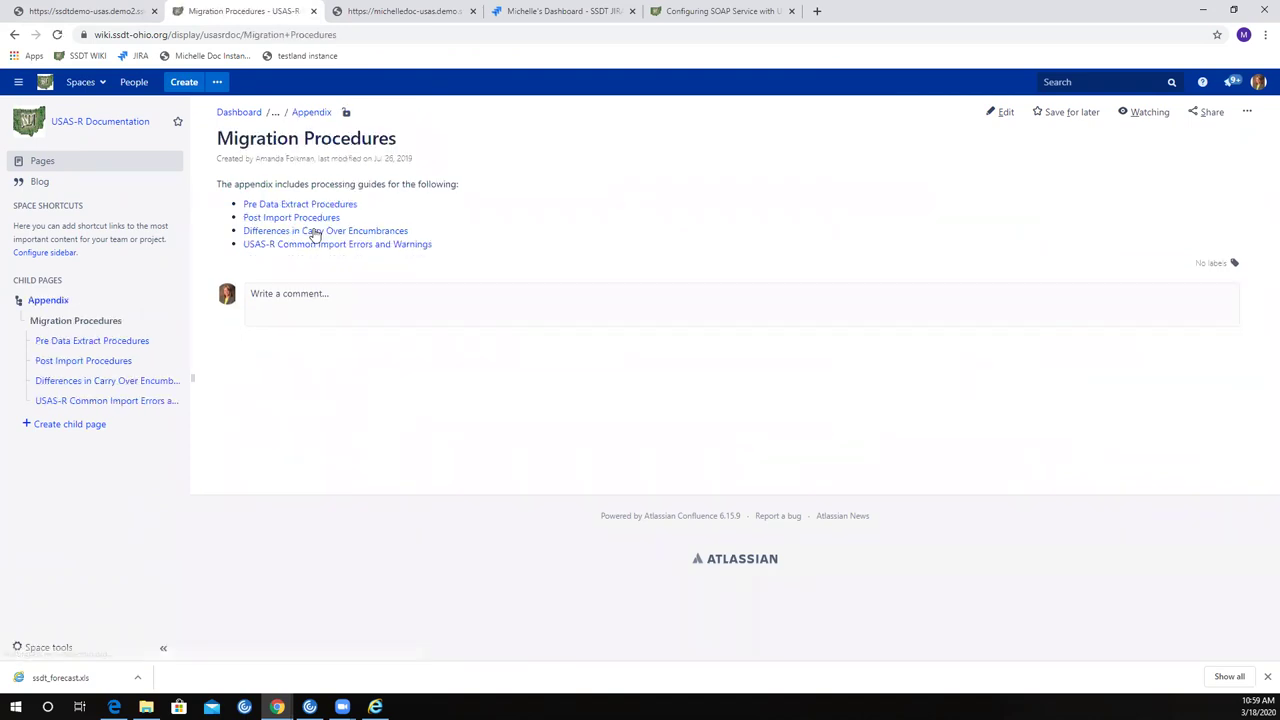
click(296, 218)
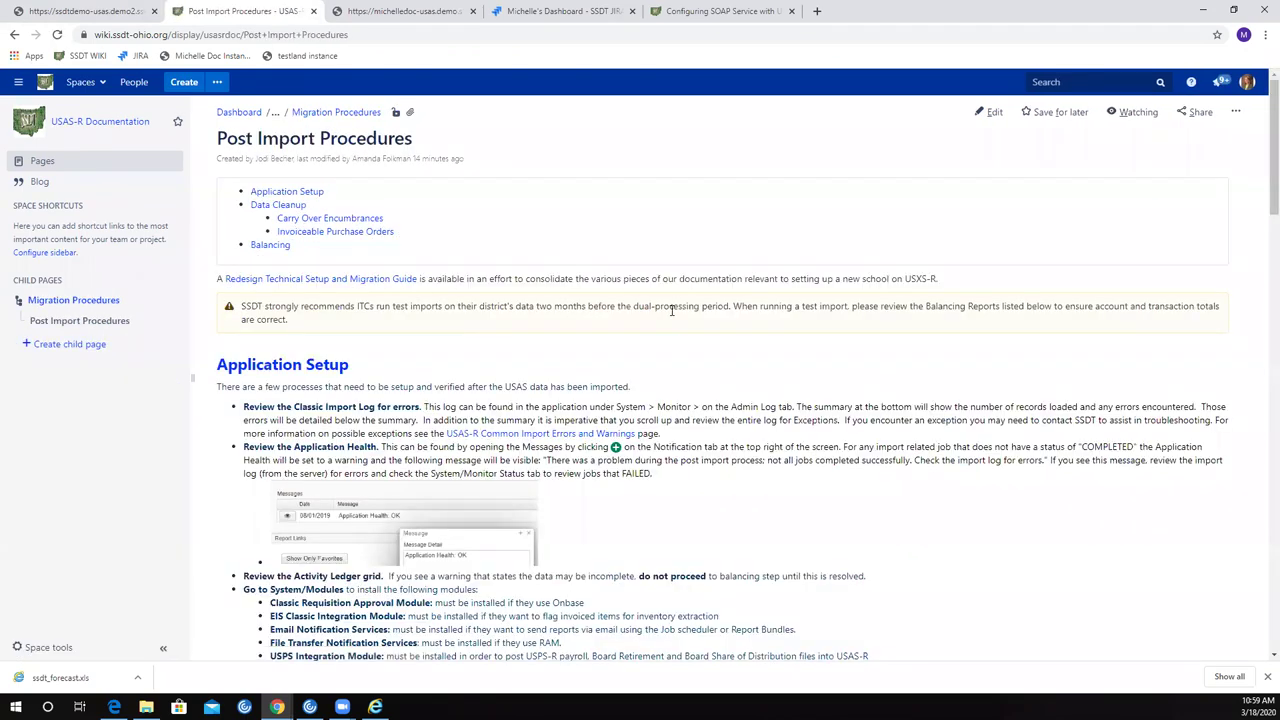
Read through the Application Setup section, then return to the USAS Configuration tab
scroll(671, 310, down, 3)
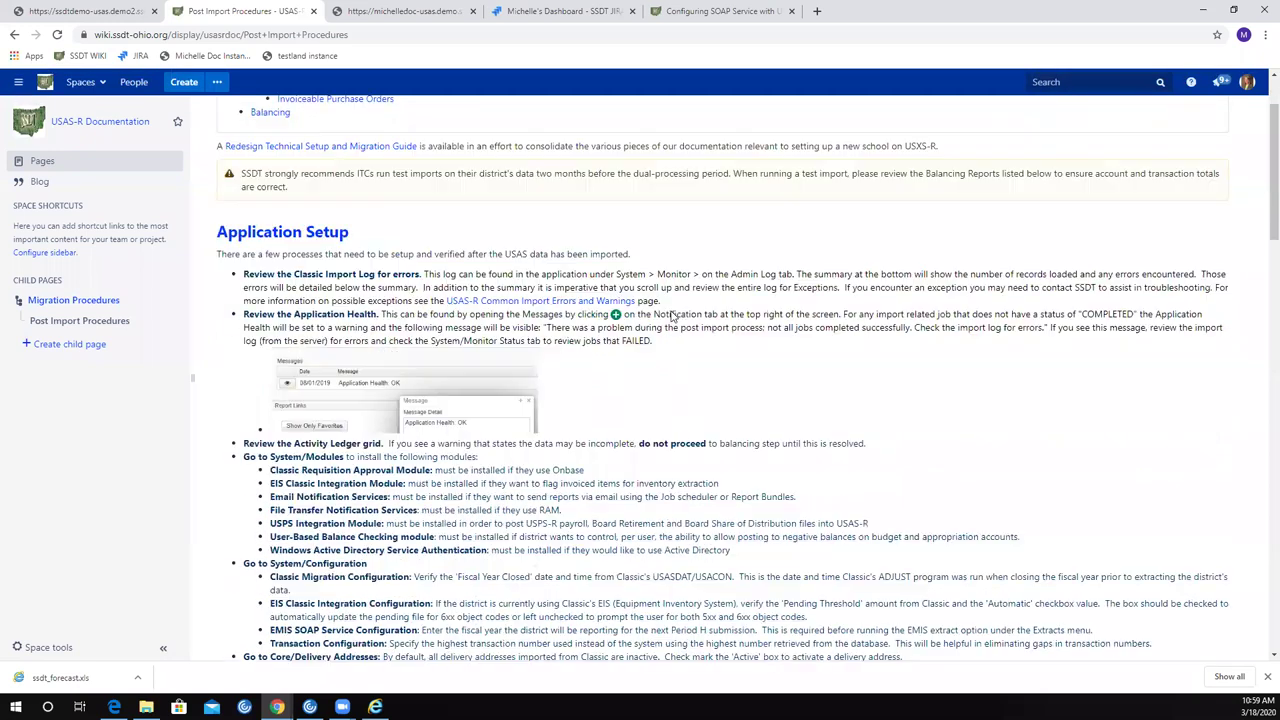
scroll(671, 317, down, 2)
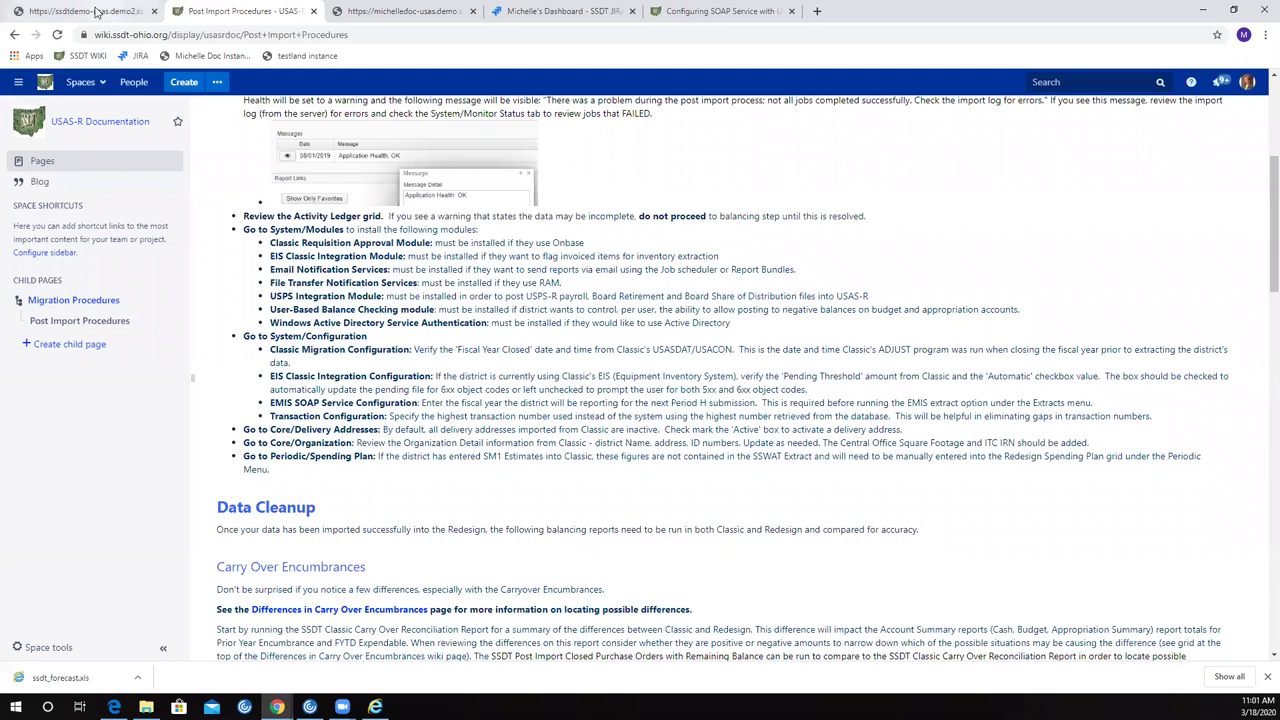
click(96, 12)
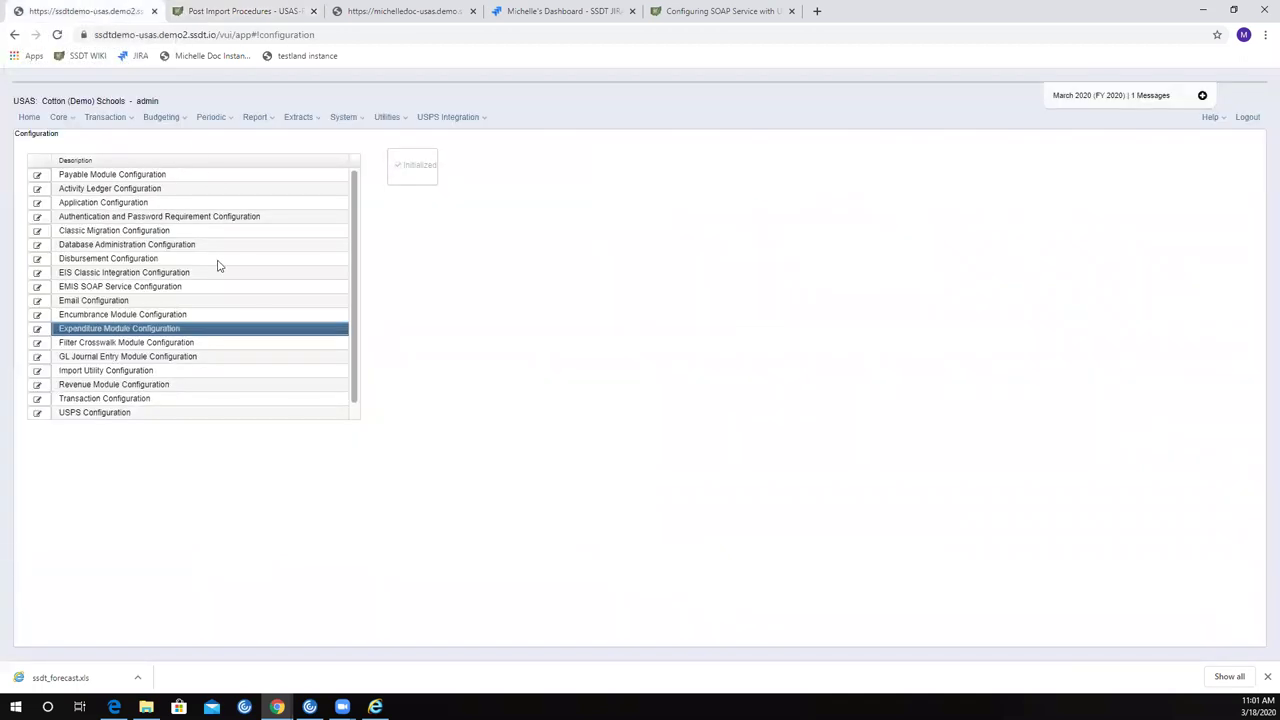
Open the Edit Transaction Configuration dialog, showing every highest number at 99999999
click(36, 401)
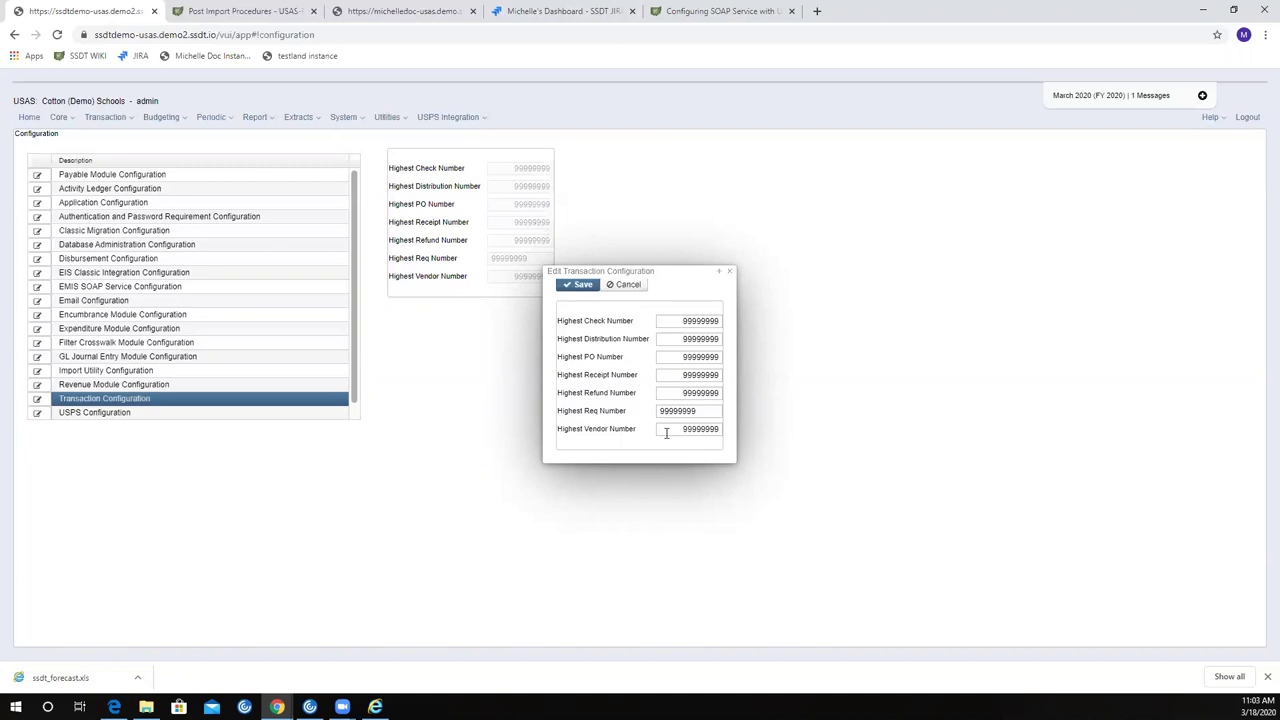
Try test values 99 for Highest Vendor and 7000 for Highest Refund Number, then discard them
drag(678, 430, 730, 432)
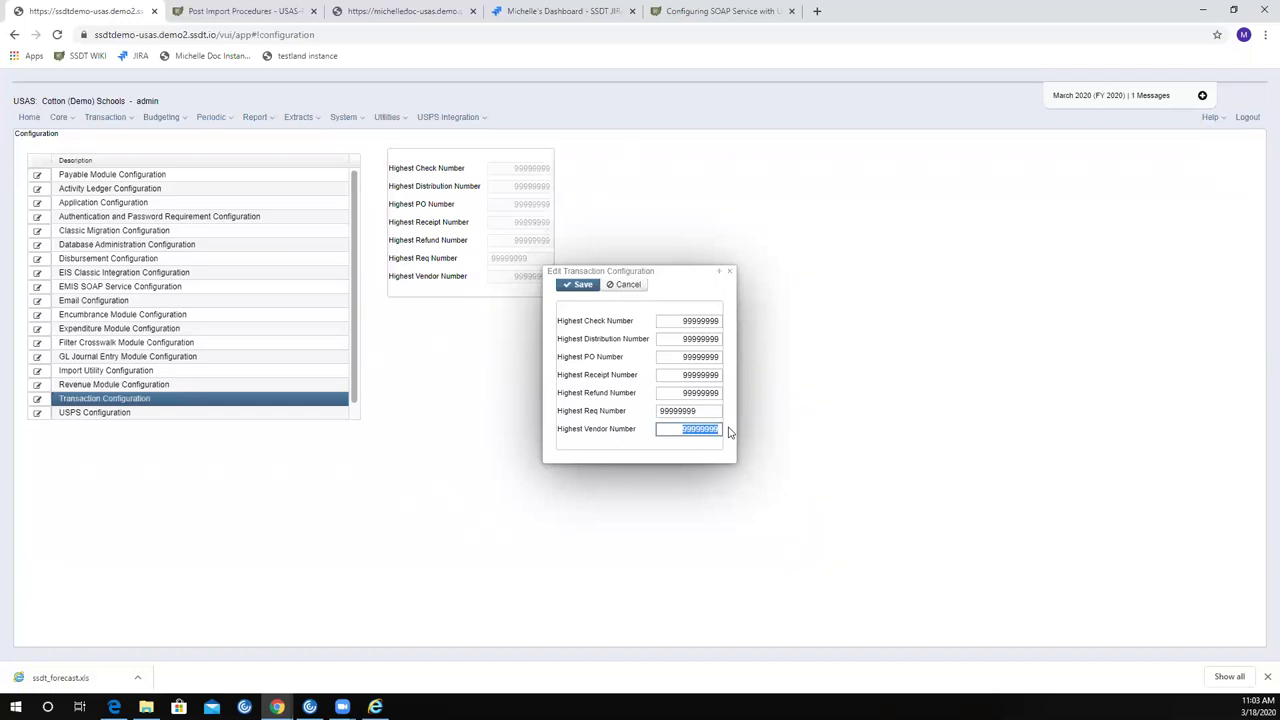
text(99)
drag(683, 393, 719, 393)
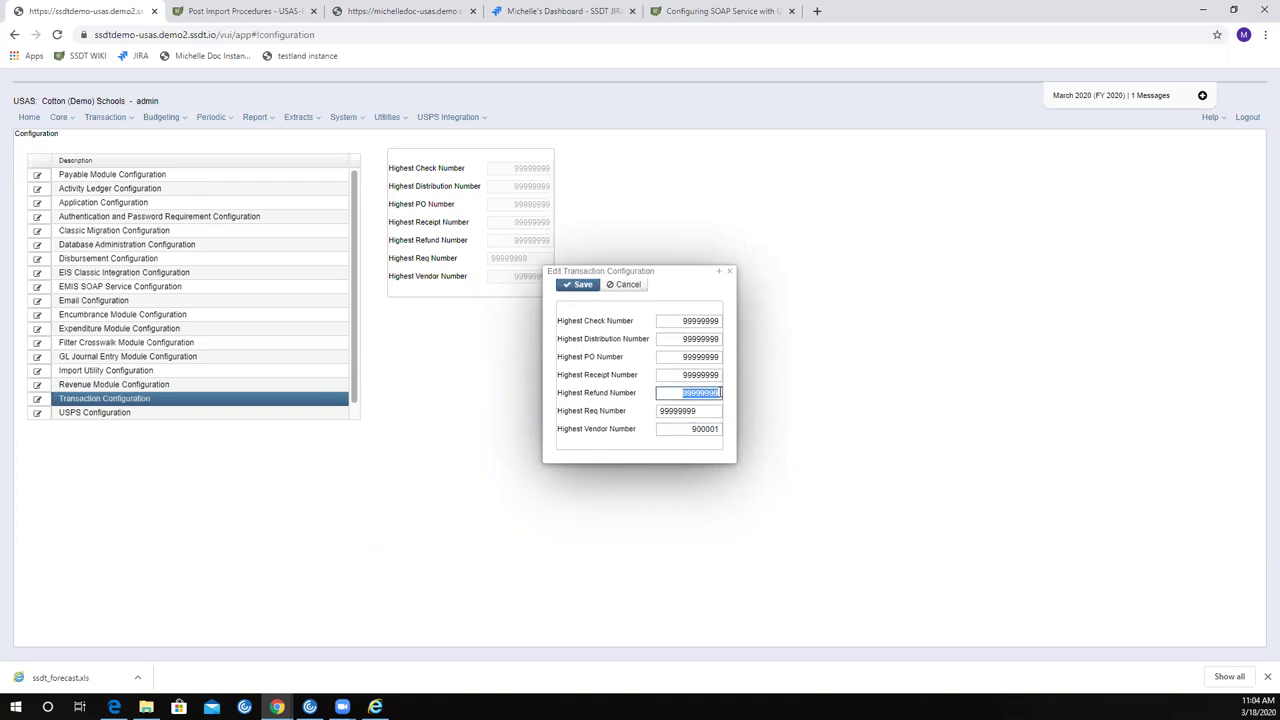
text(7000)
click(730, 272)
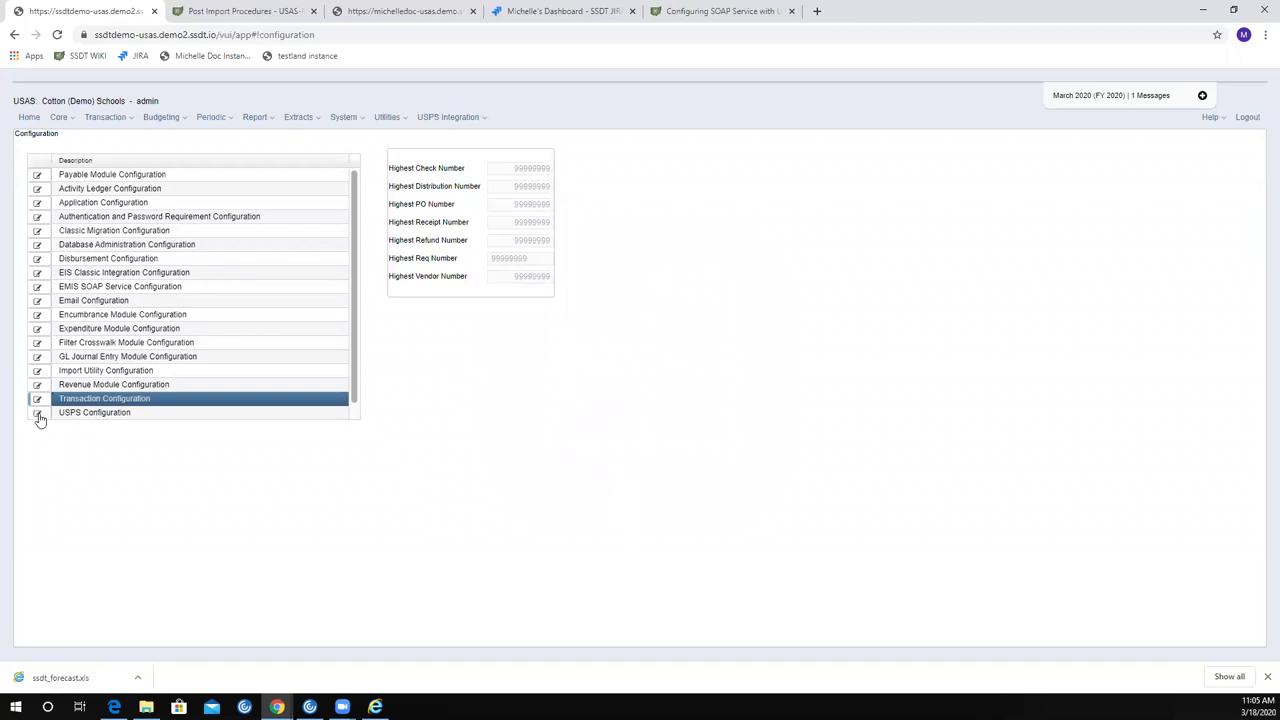
View the USPS Configuration settings, then bring up the System menu
click(86, 418)
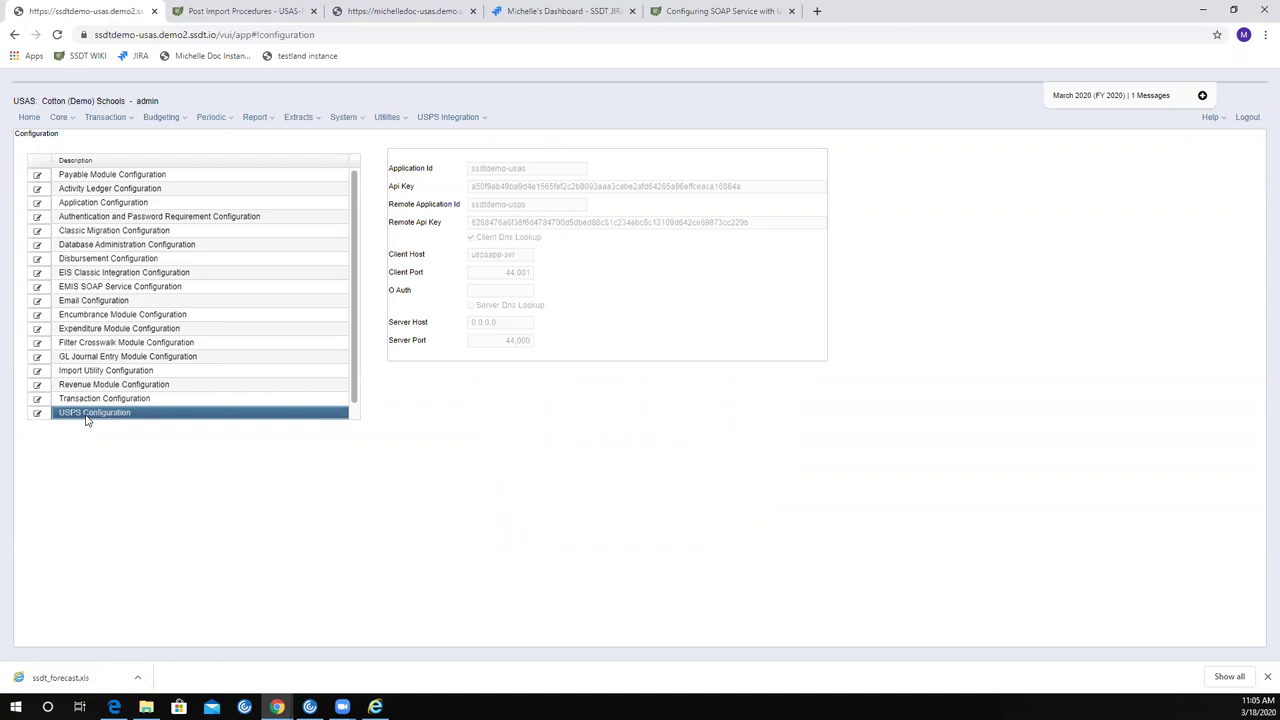
click(365, 122)
Check the System > Modules list of installed modules and versions, then reopen the System menu
click(364, 164)
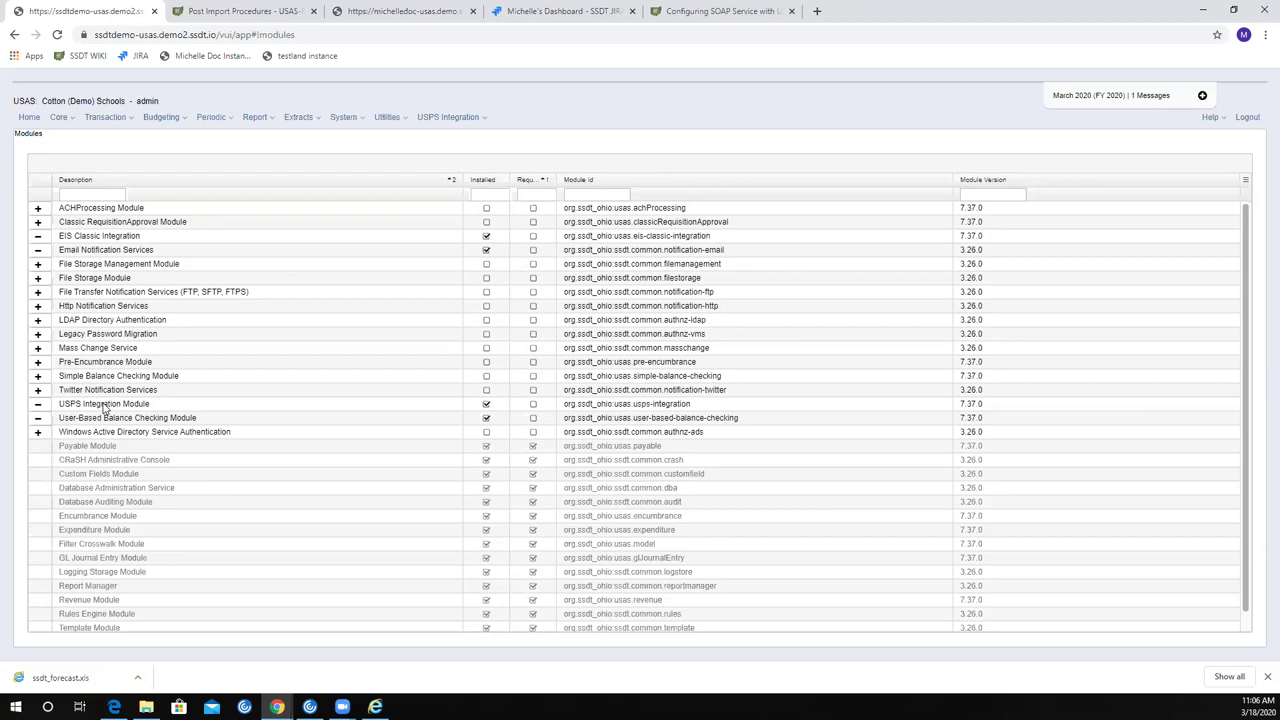
click(398, 120)
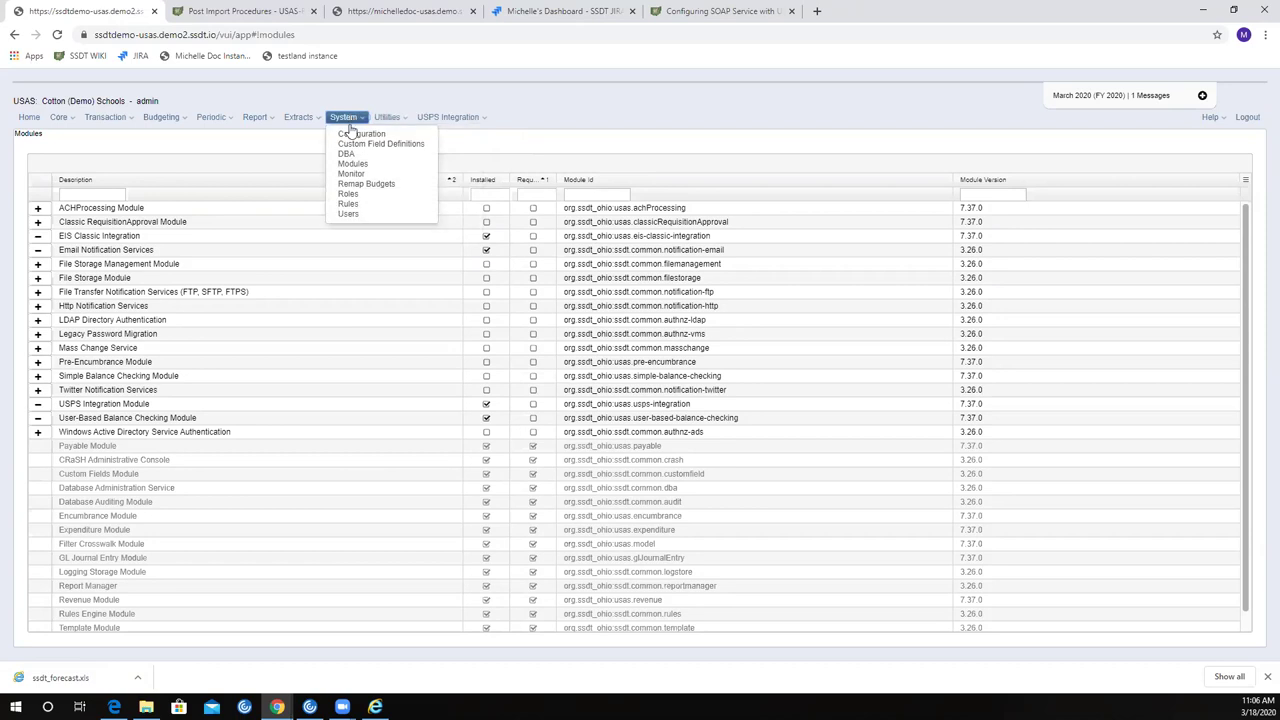
Return to System > Configuration, review USPS Configuration settings, then switch to the Post Import Procedures page
click(350, 136)
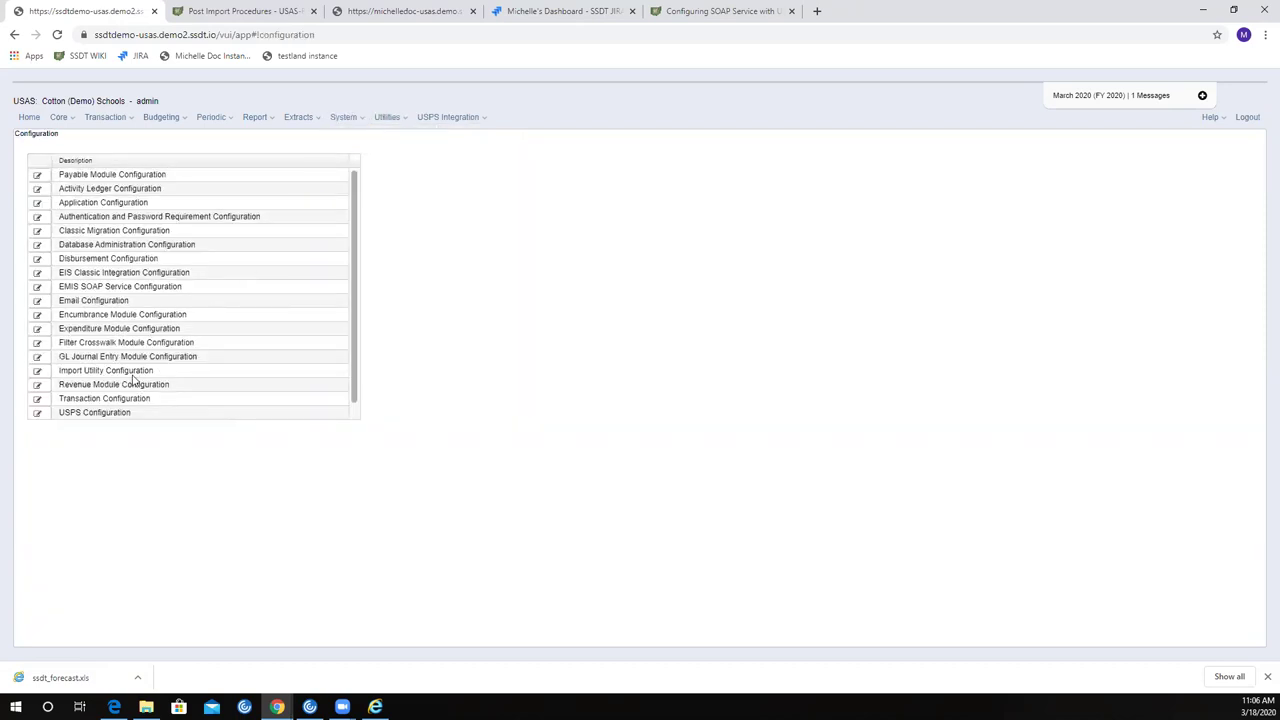
click(113, 413)
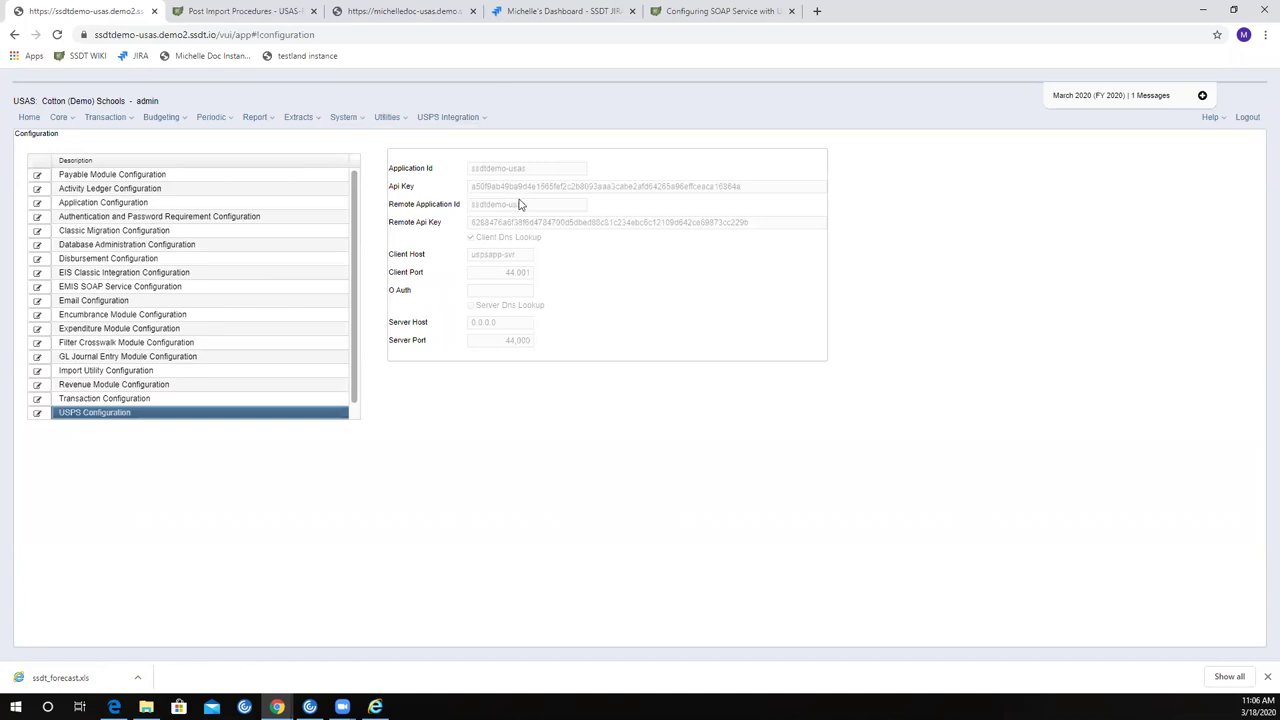
mouse_move(537, 211)
click(232, 12)
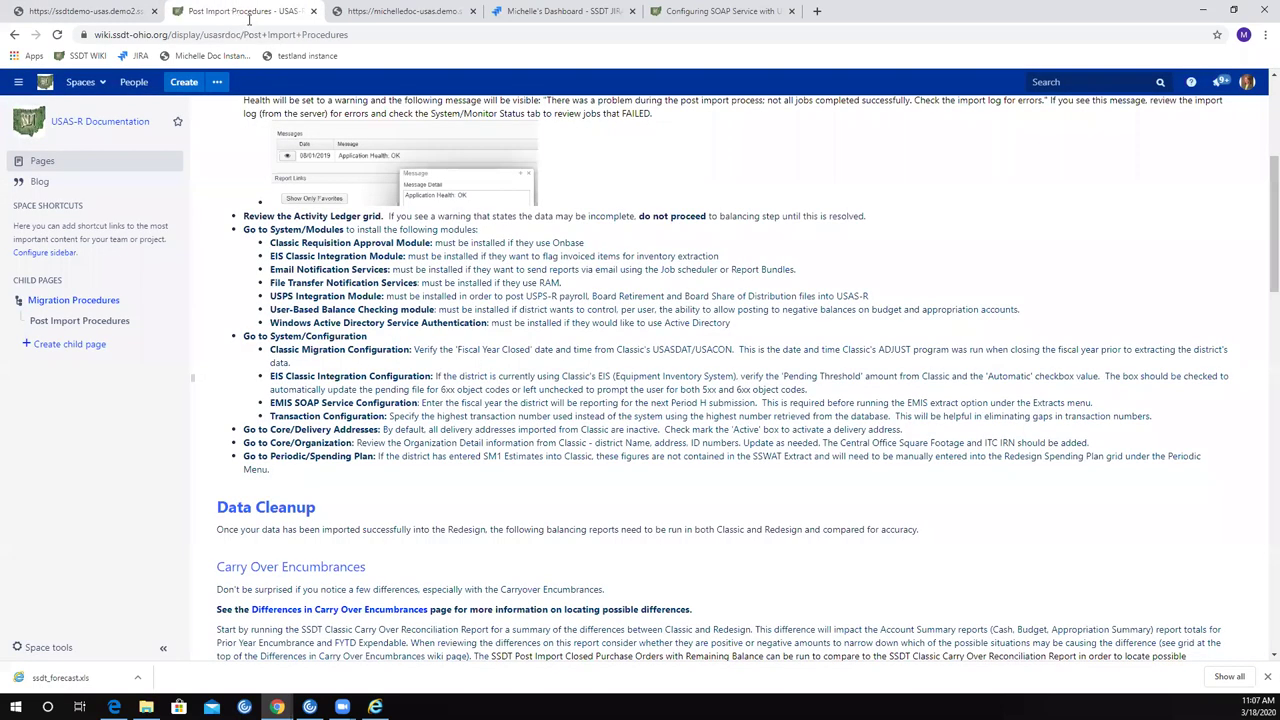
Highlight the USPS Integration Module requirement, check USAS's System menu, then go to the SSDT Public Wiki
scroll(588, 281, up, 1)
scroll(588, 281, up, 1)
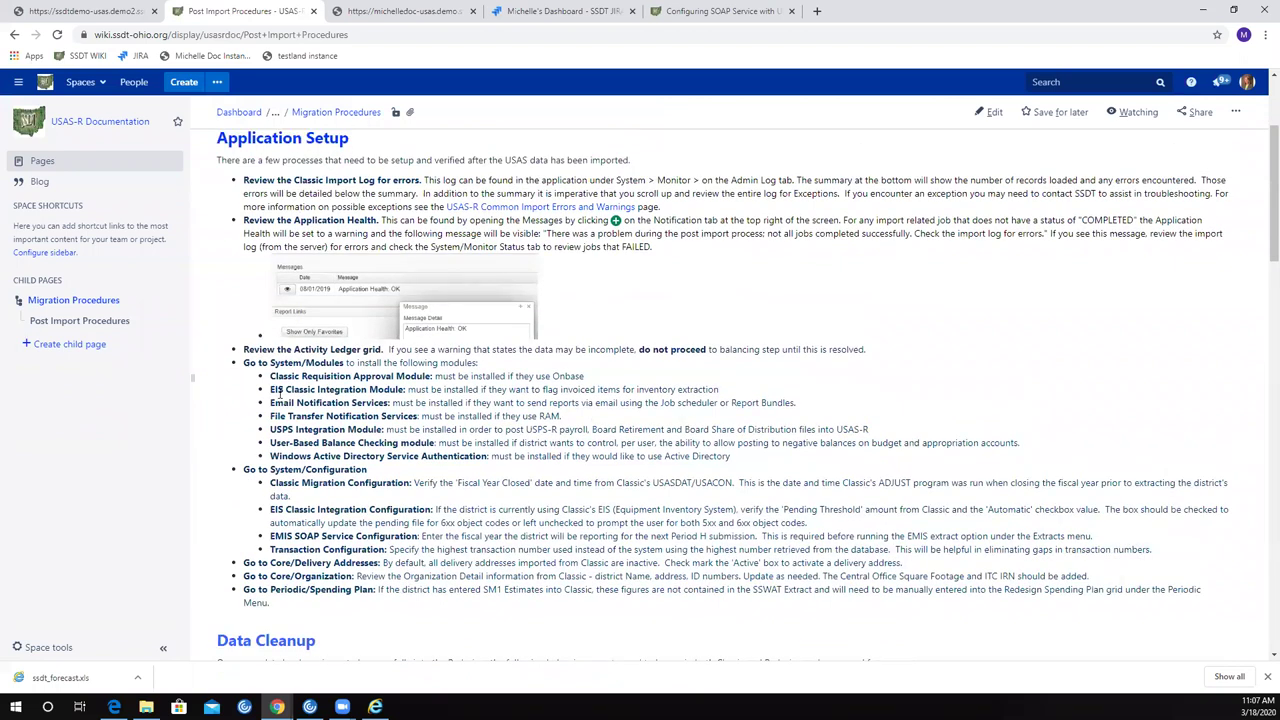
drag(270, 429, 388, 429)
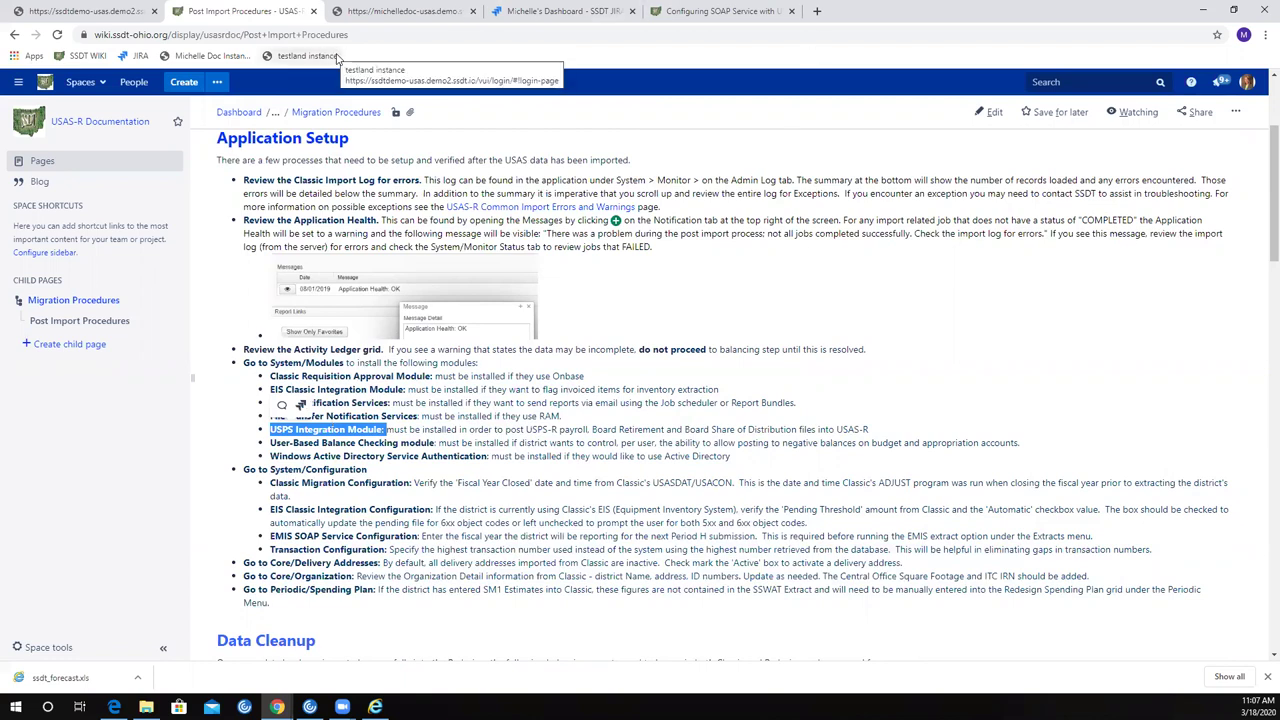
click(85, 11)
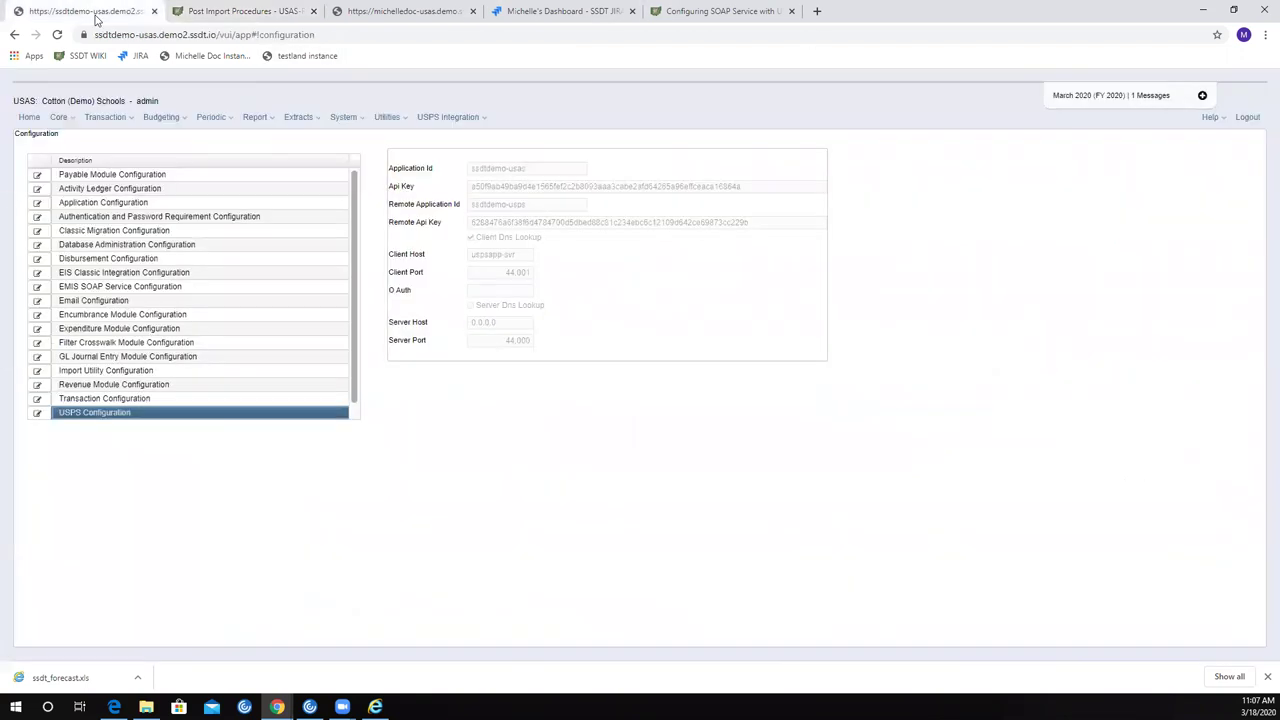
click(358, 119)
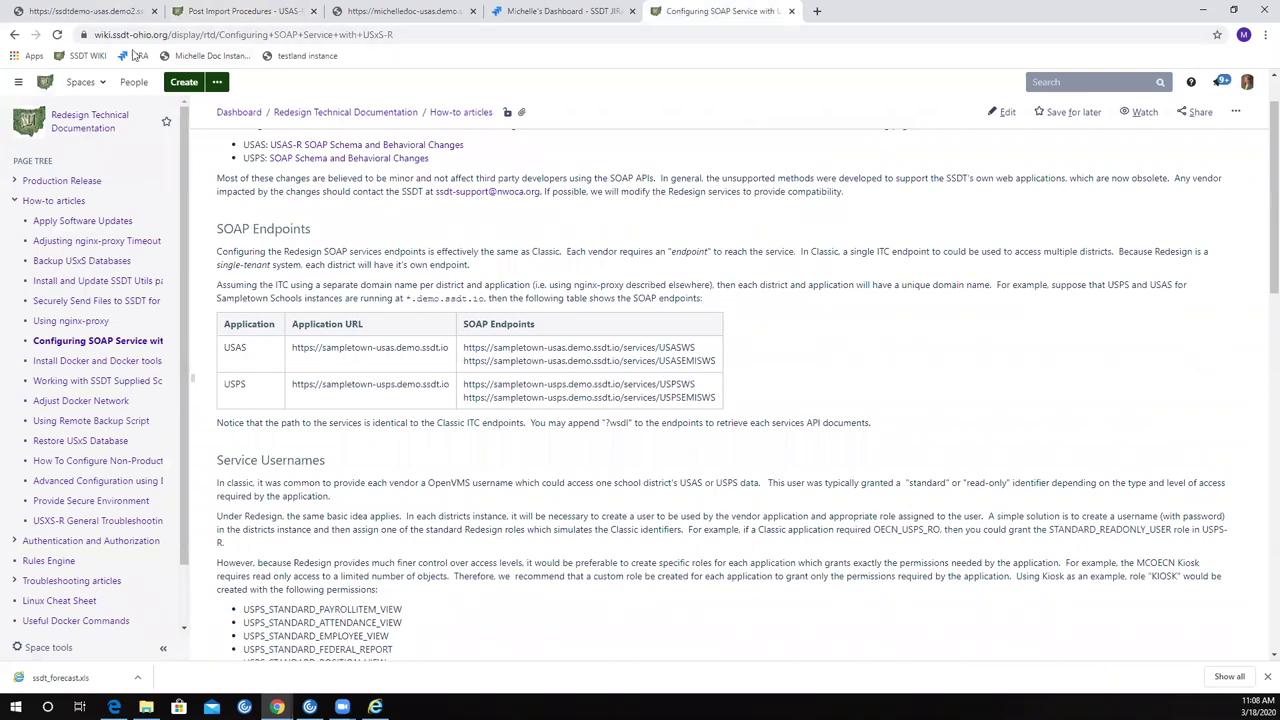
click(85, 56)
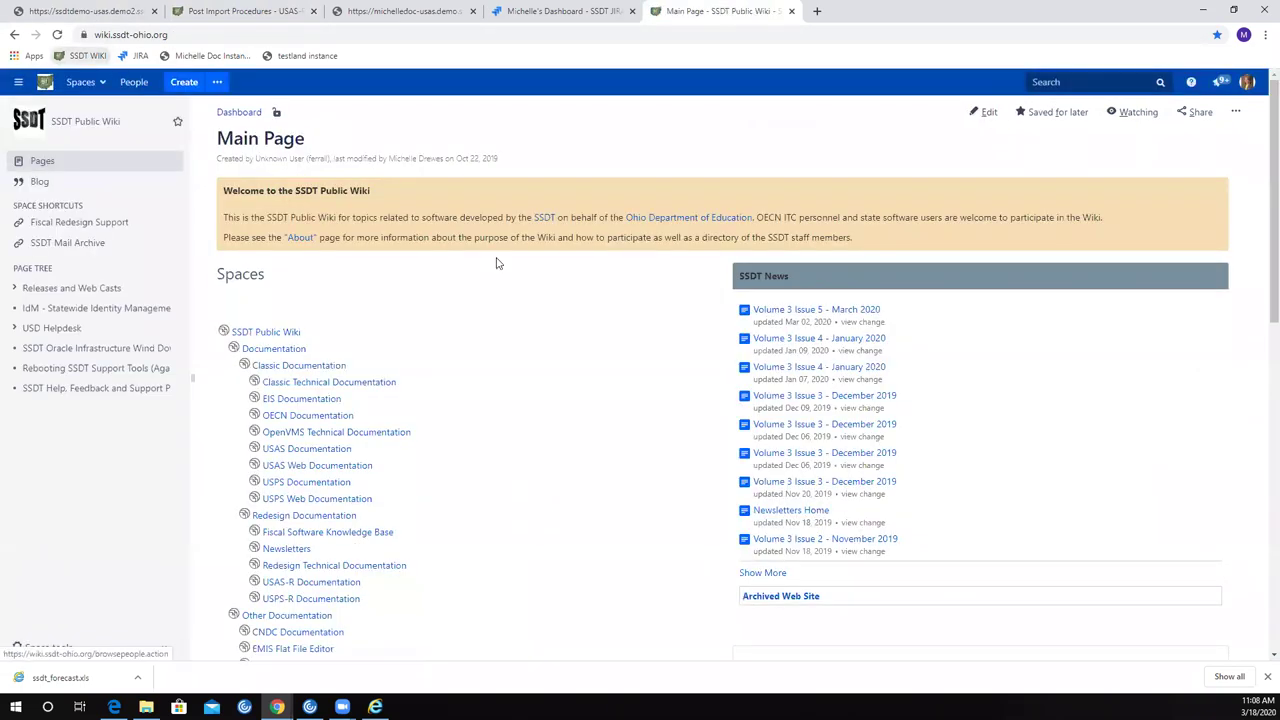
Open the USAS-R Documentation space and its User Manual's System page
scroll(554, 448, down, 3)
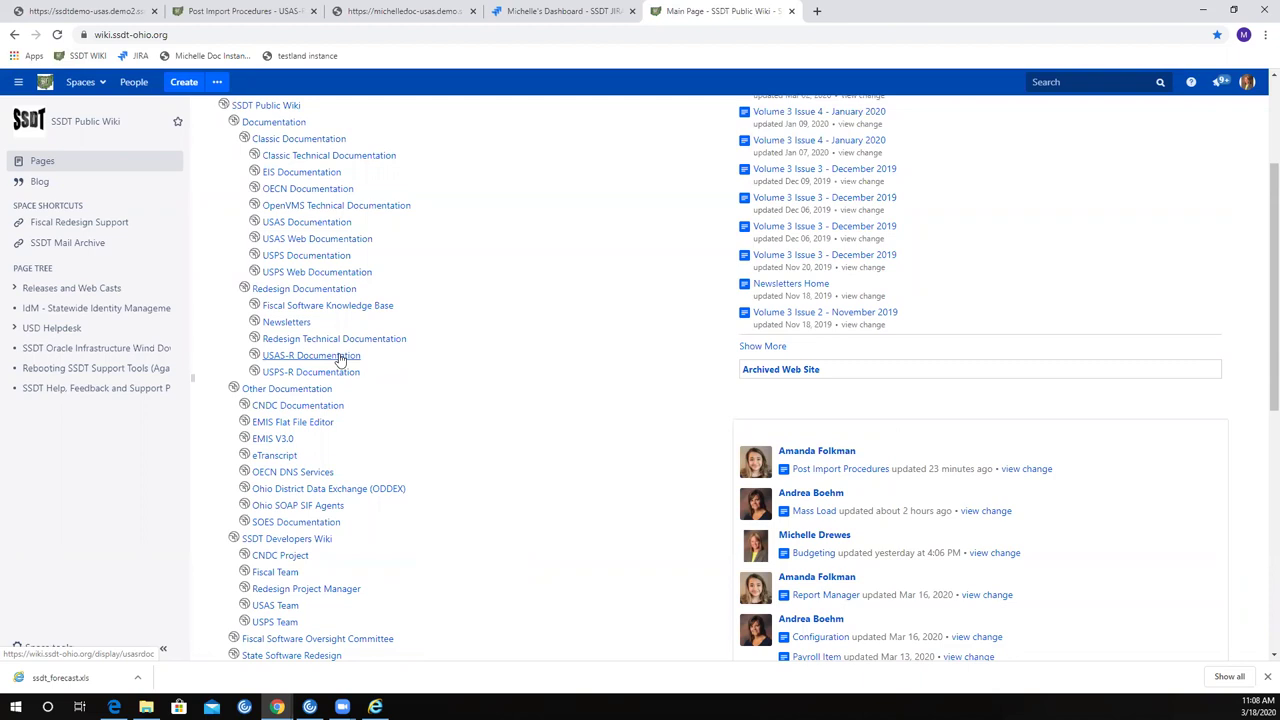
click(338, 358)
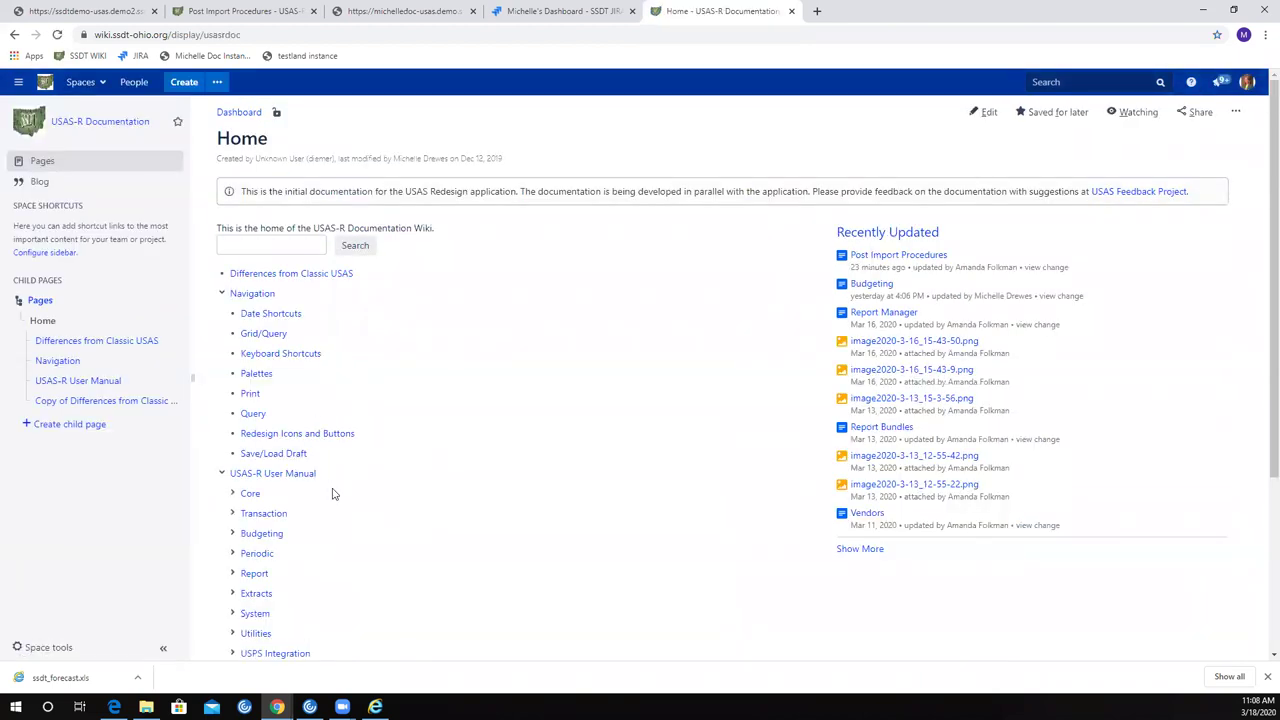
scroll(334, 494, down, 2)
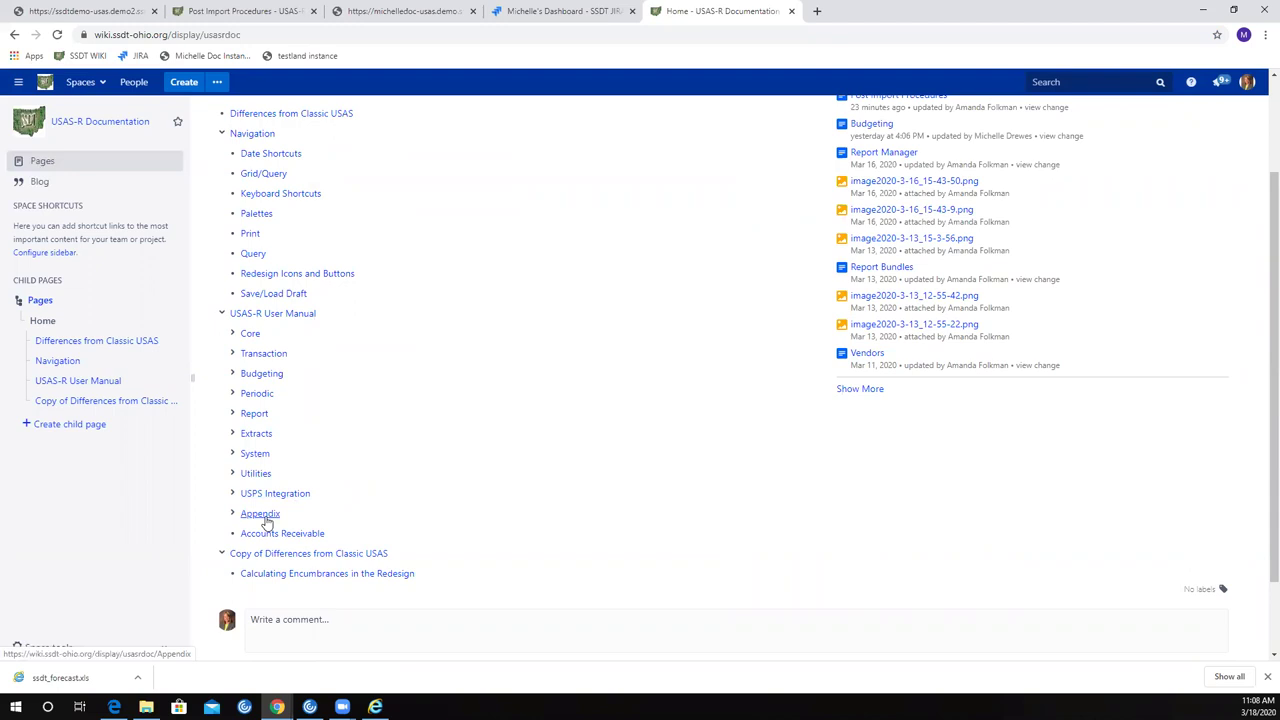
click(258, 455)
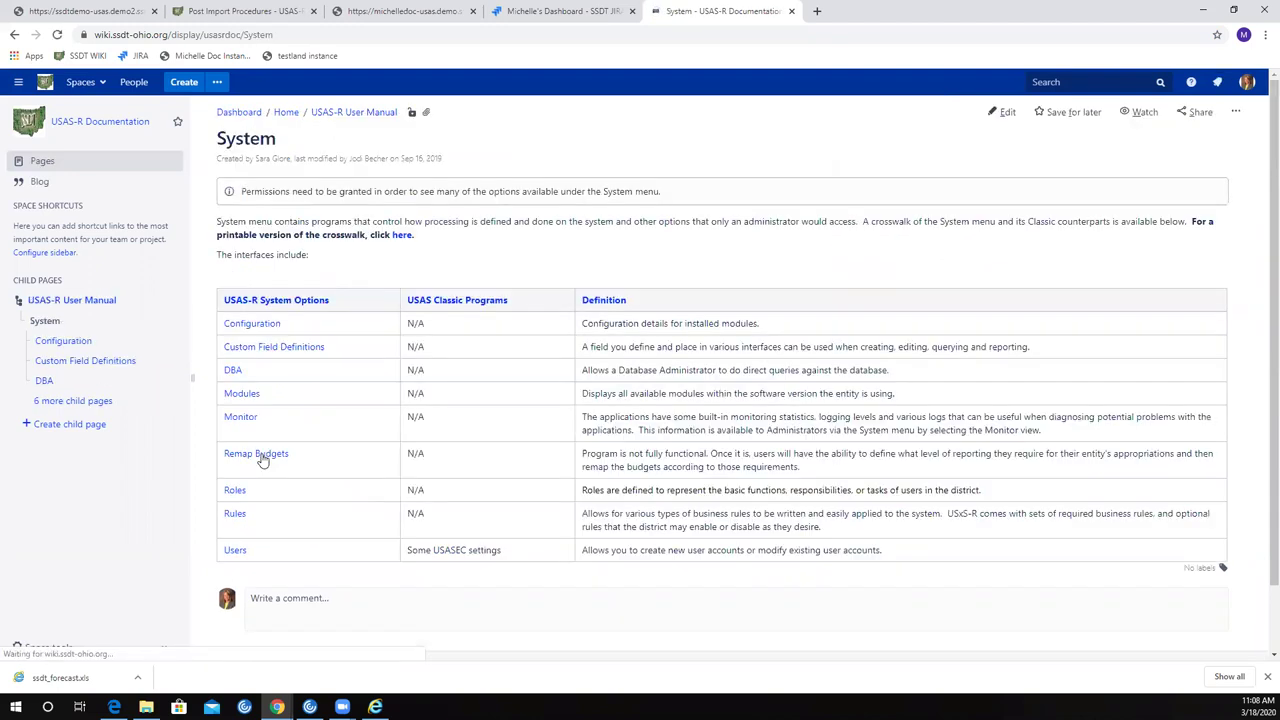
Scroll through the Configuration help page's module sections, then switch back to the USAS demo tab
click(272, 326)
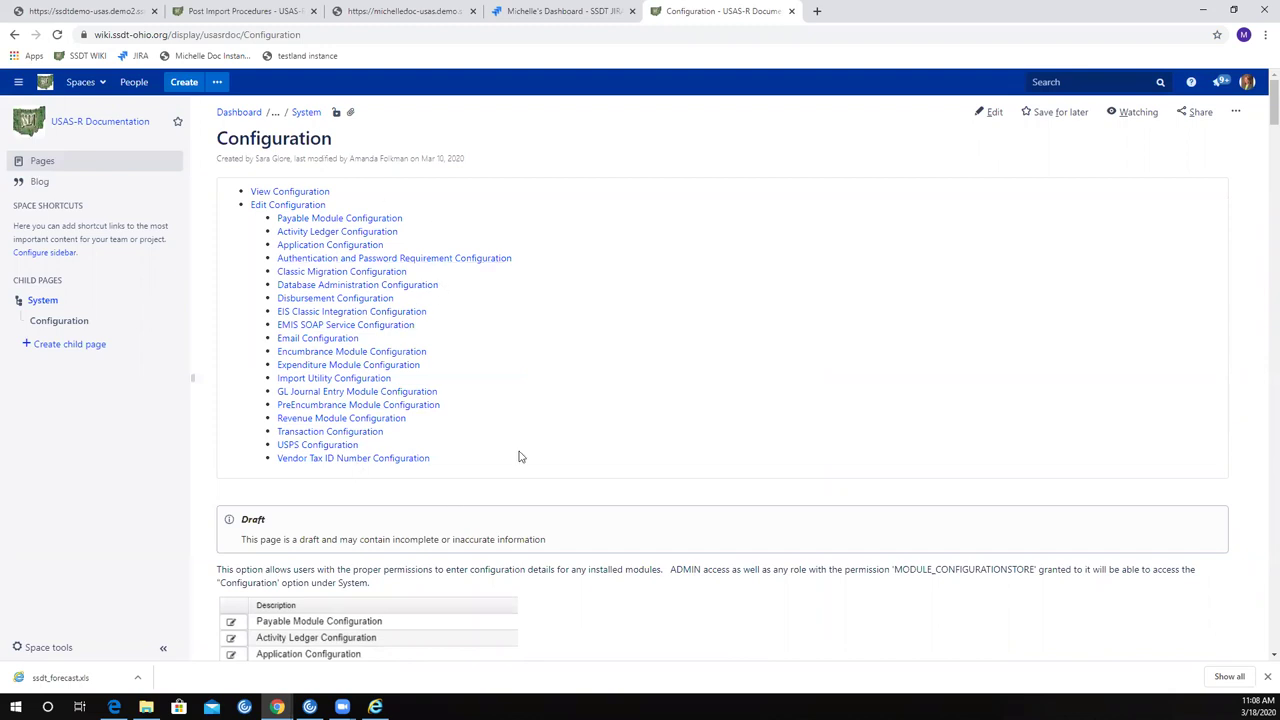
scroll(519, 457, down, 6)
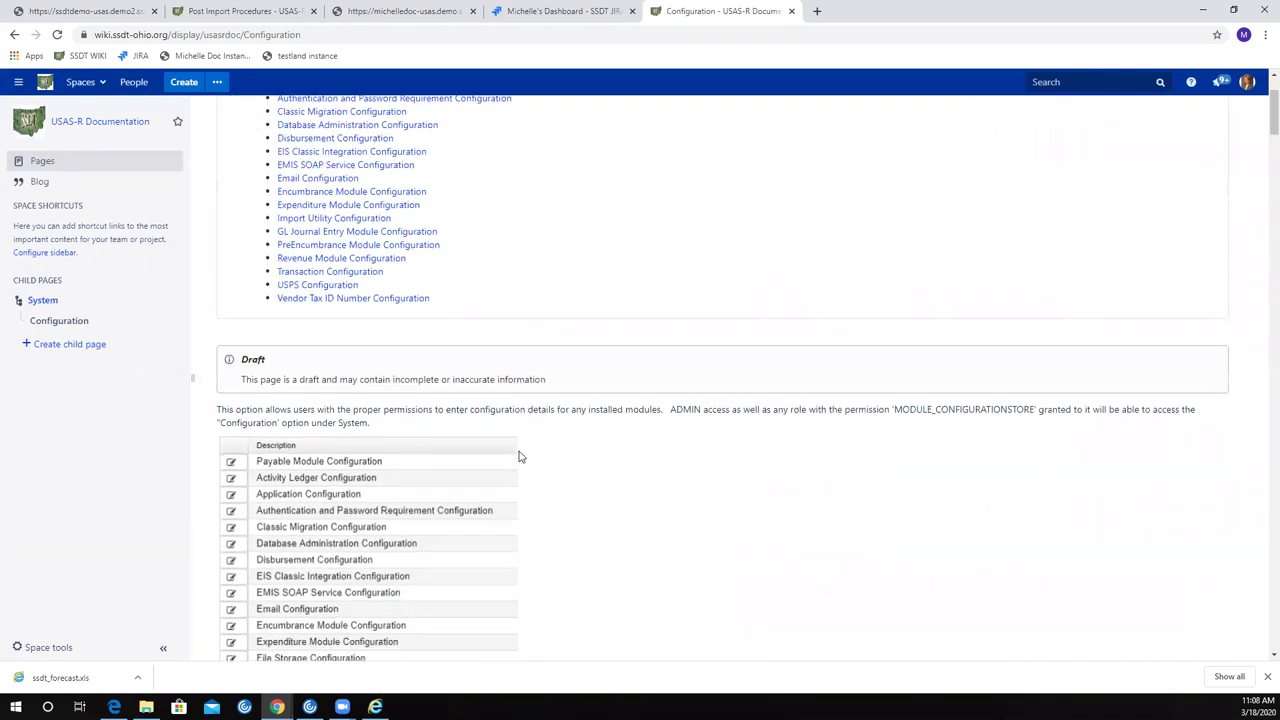
scroll(519, 457, down, 6)
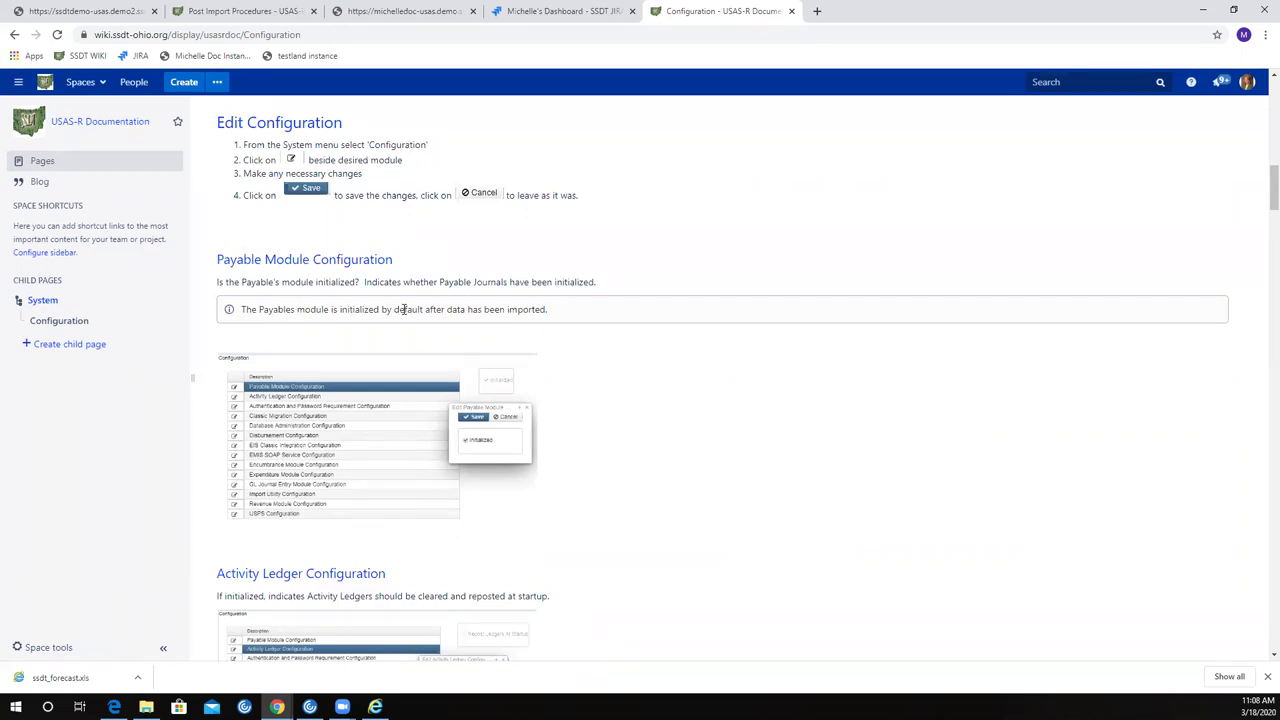
scroll(637, 365, down, 4)
scroll(637, 366, down, 4)
scroll(634, 366, down, 2)
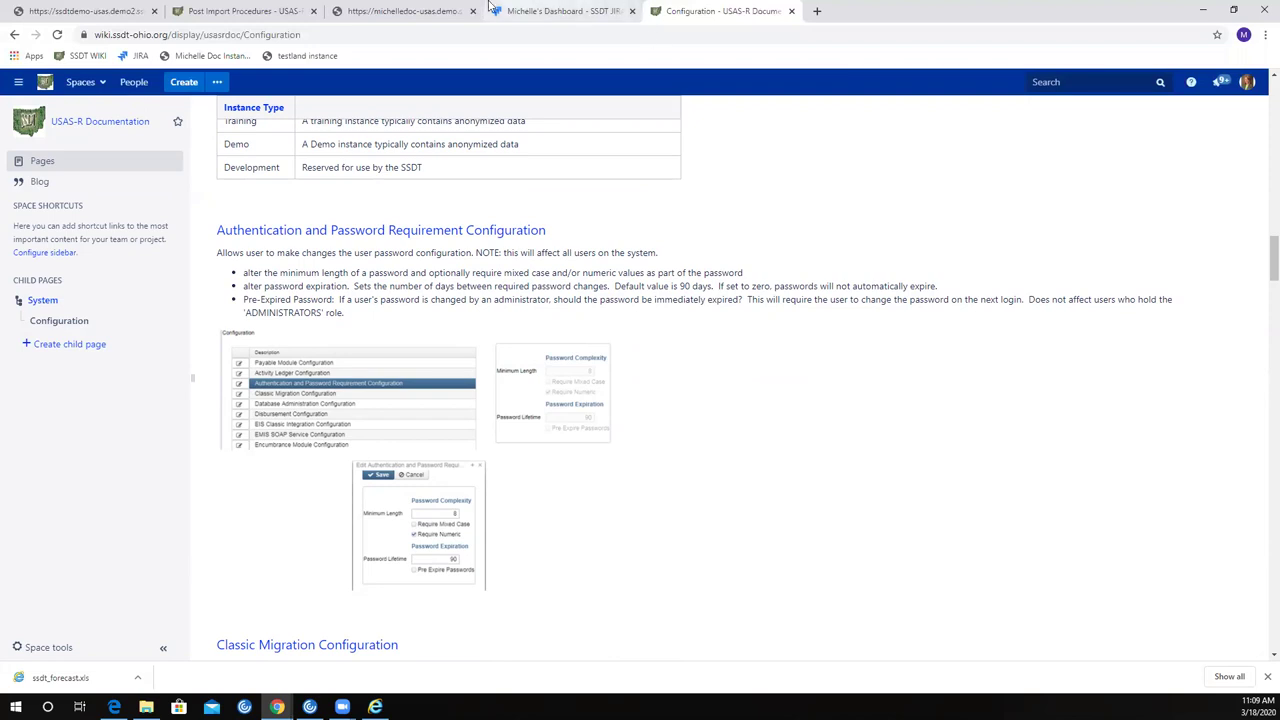
click(392, 13)
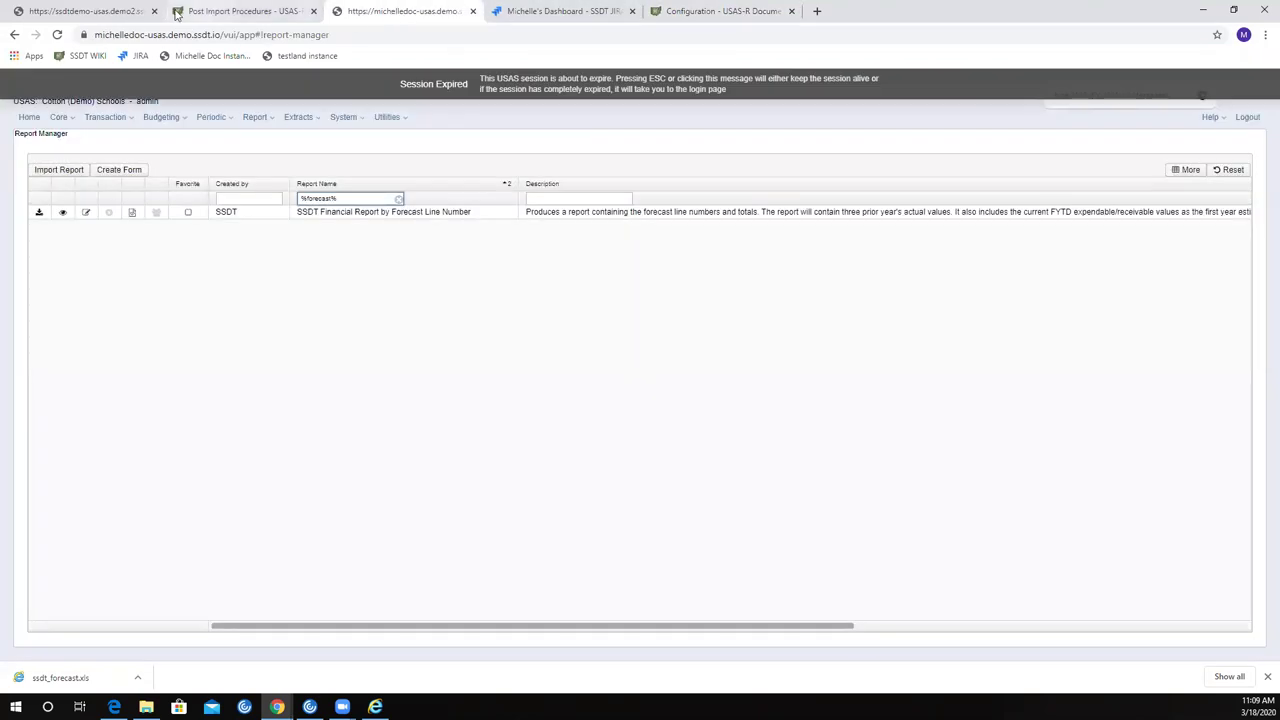
From the ssdtdemo tab, show the Custom Field Definitions for CashAccount, ExpenditureAccount and RevenueAccount
click(102, 14)
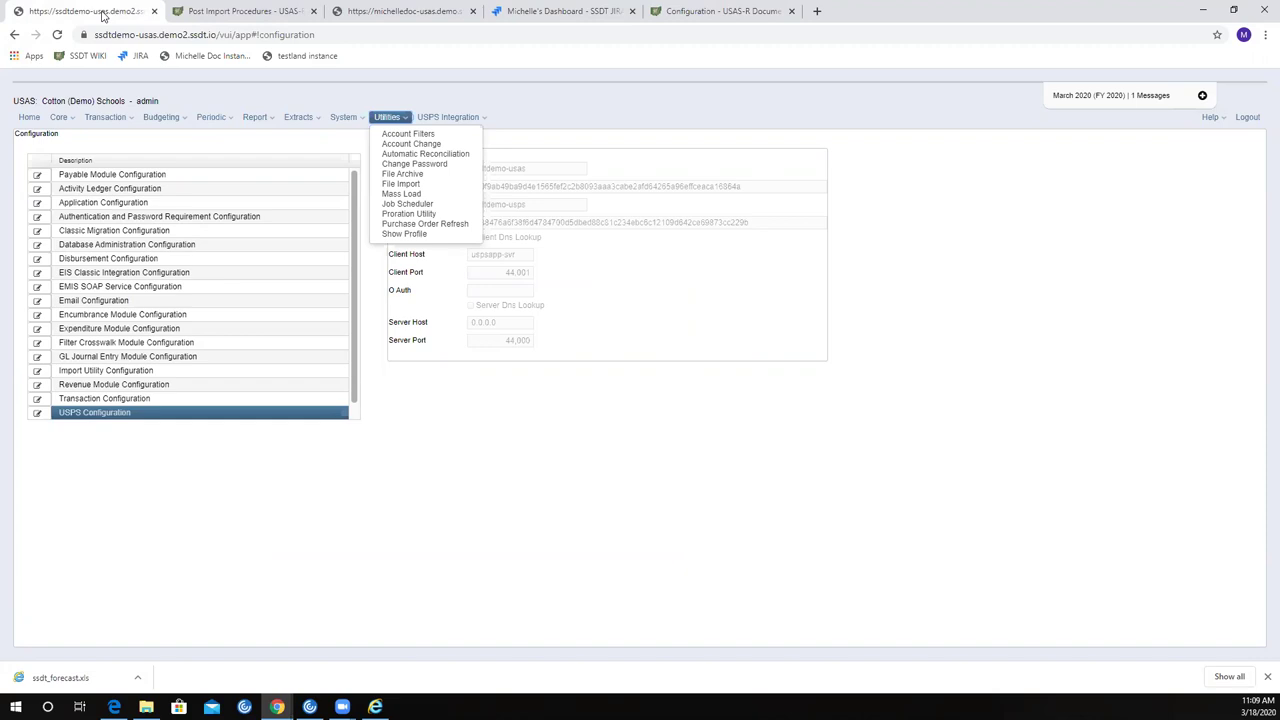
click(343, 118)
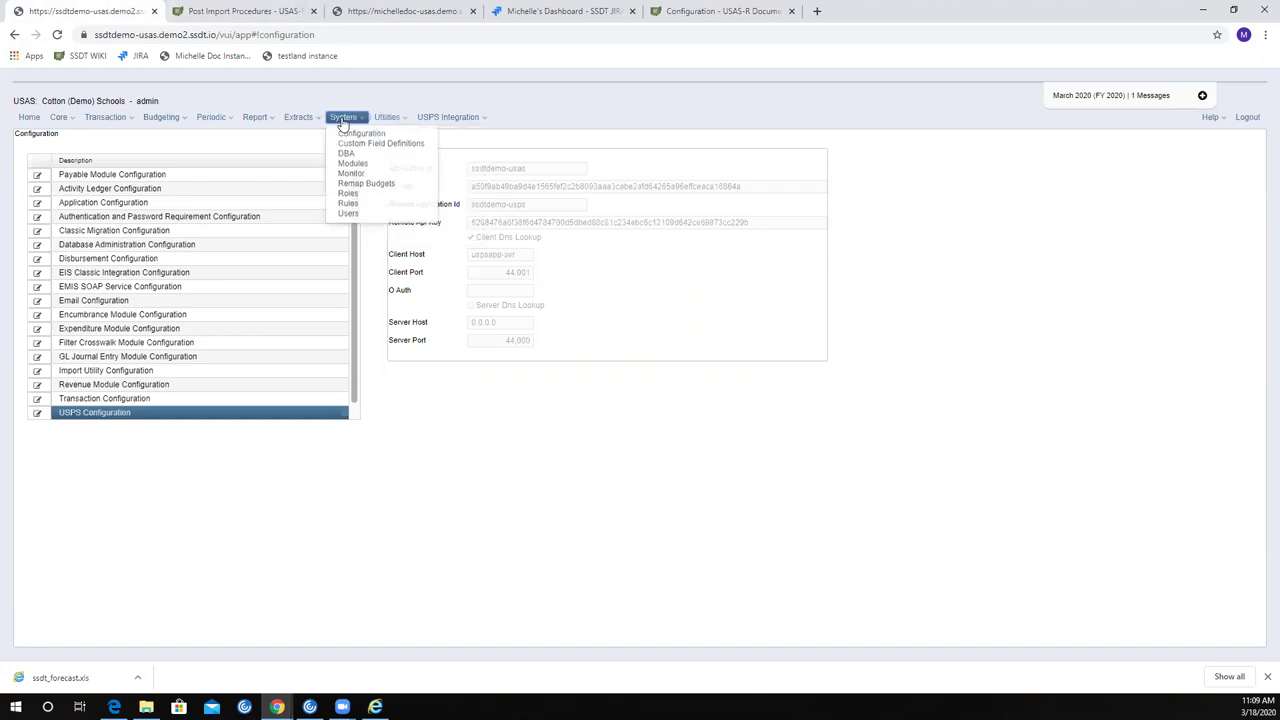
click(362, 144)
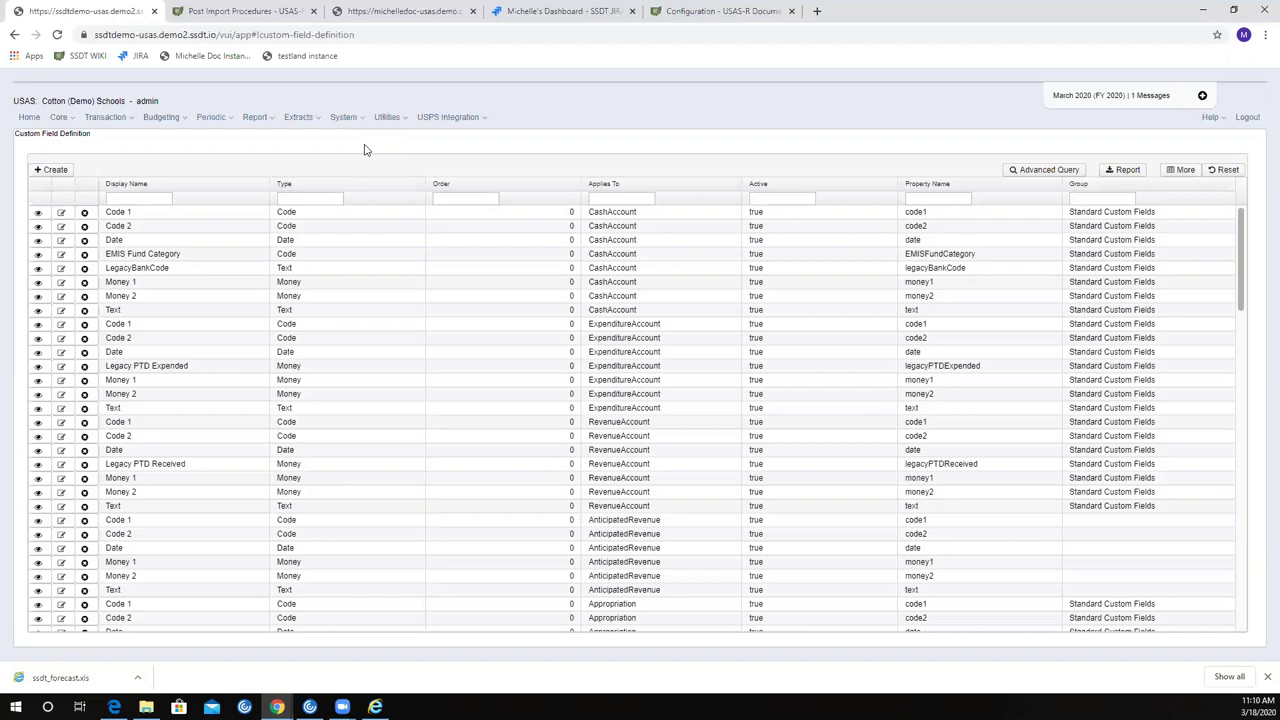
Go to the Core Vendors list and view vendor 5's full record with its custom fields
click(63, 118)
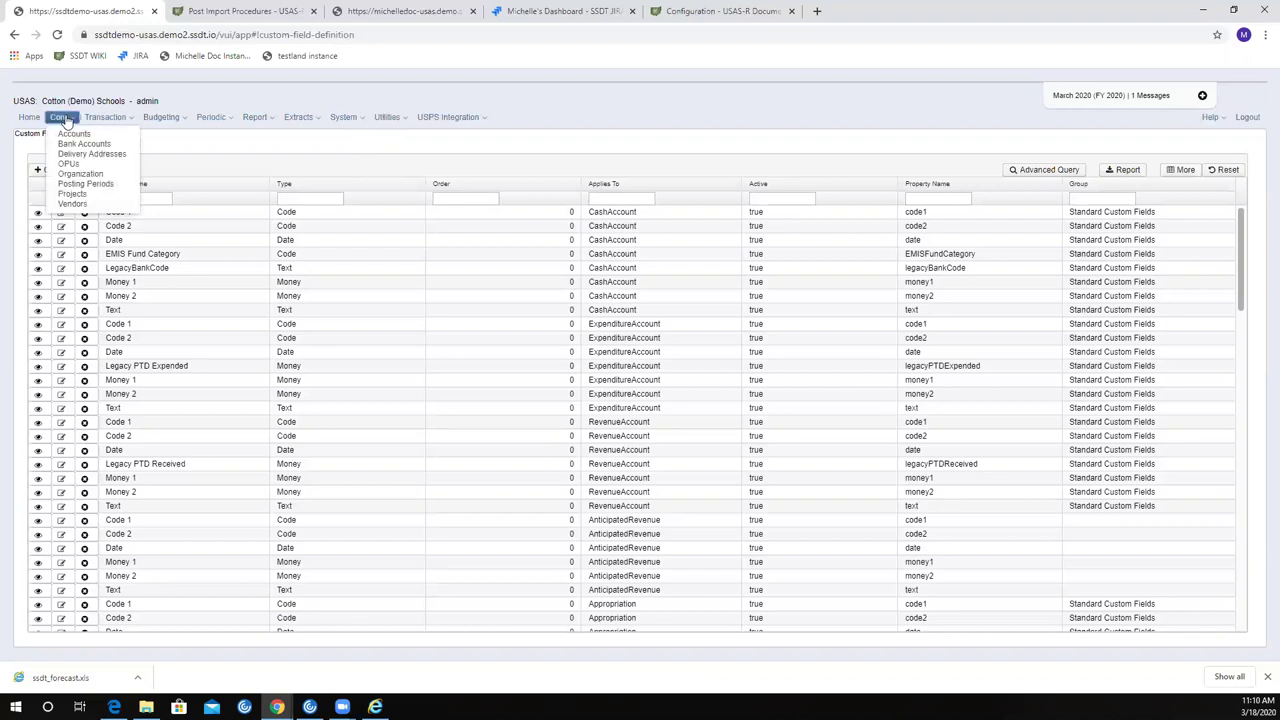
click(70, 203)
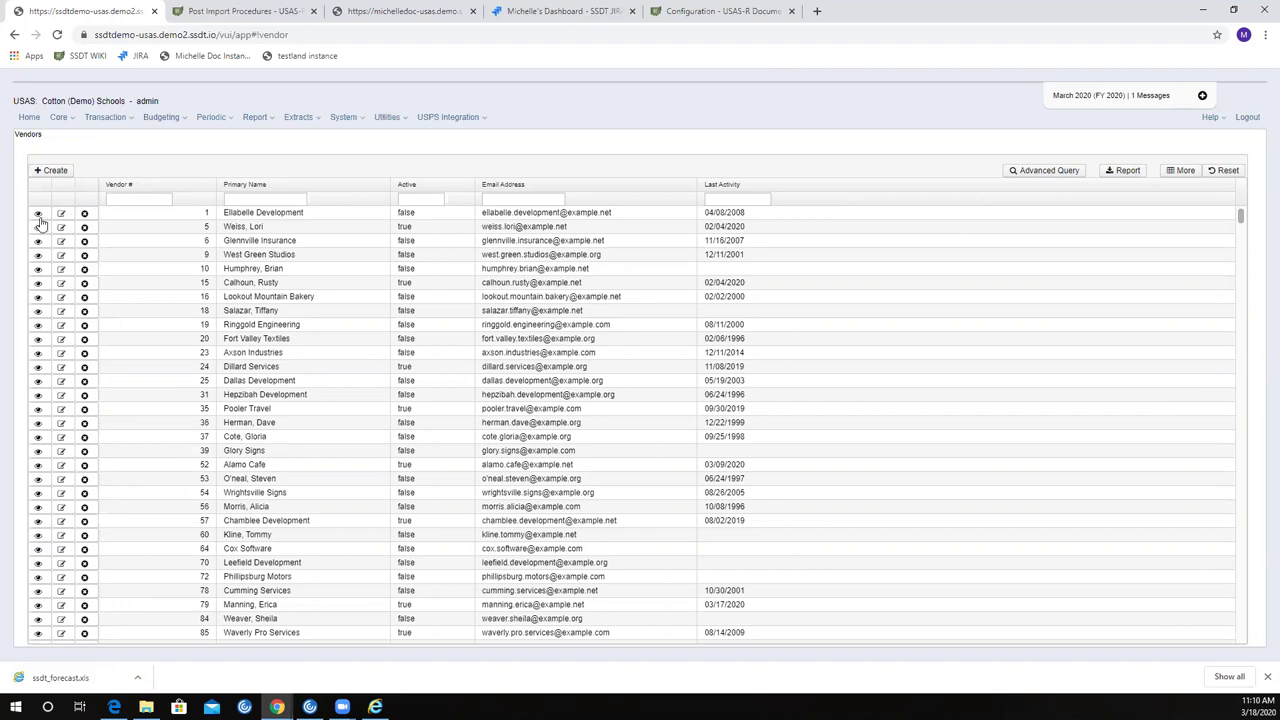
click(37, 228)
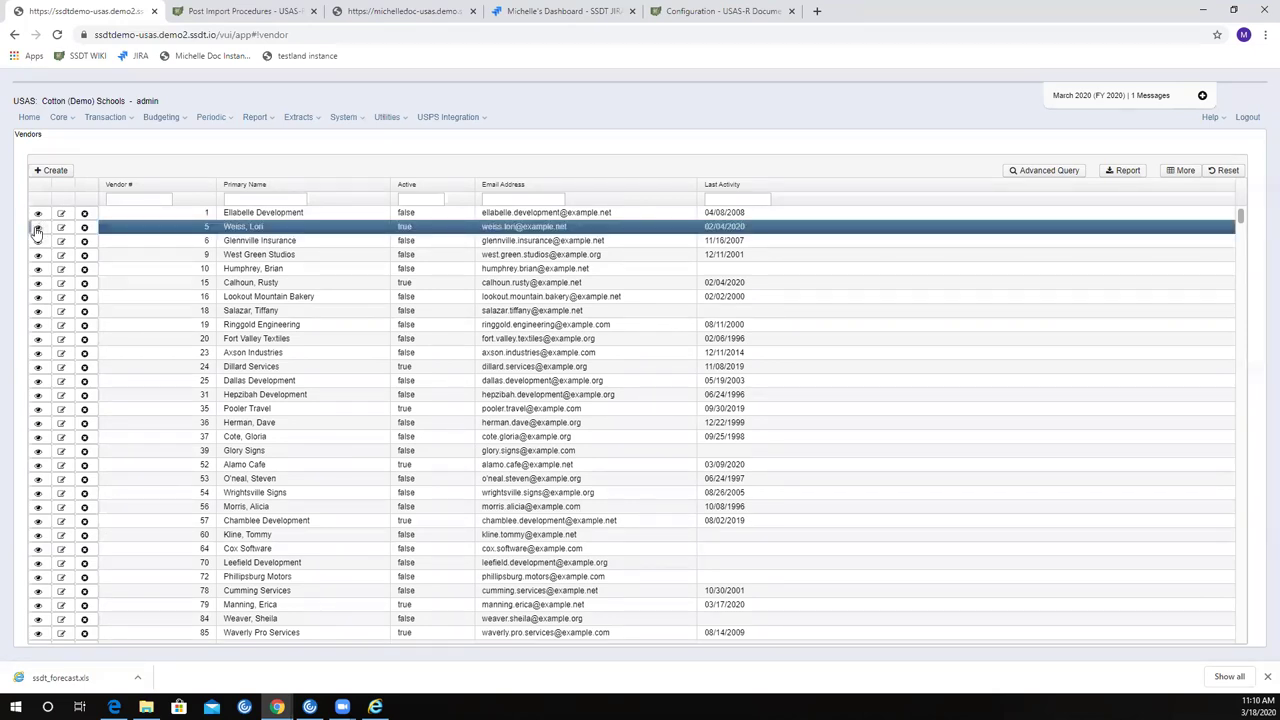
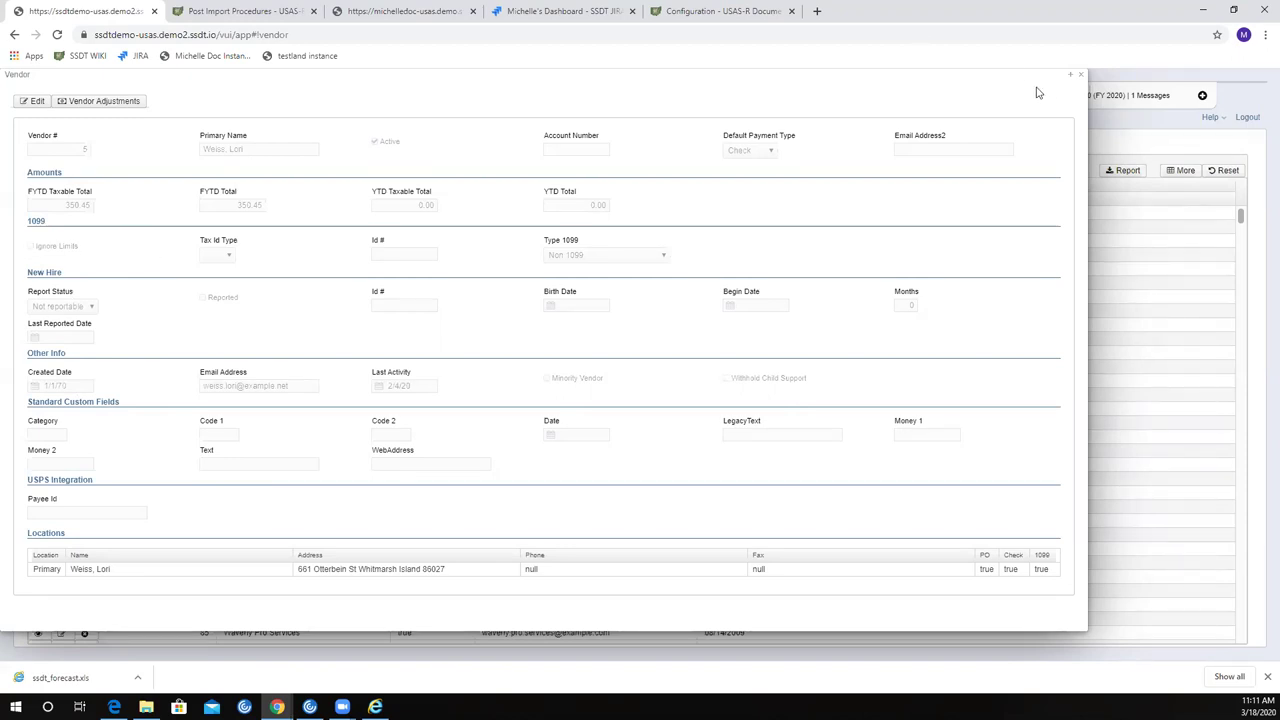
Close the vendor details and filter Custom Field Definitions by Applies To '%vendor%'
click(1080, 76)
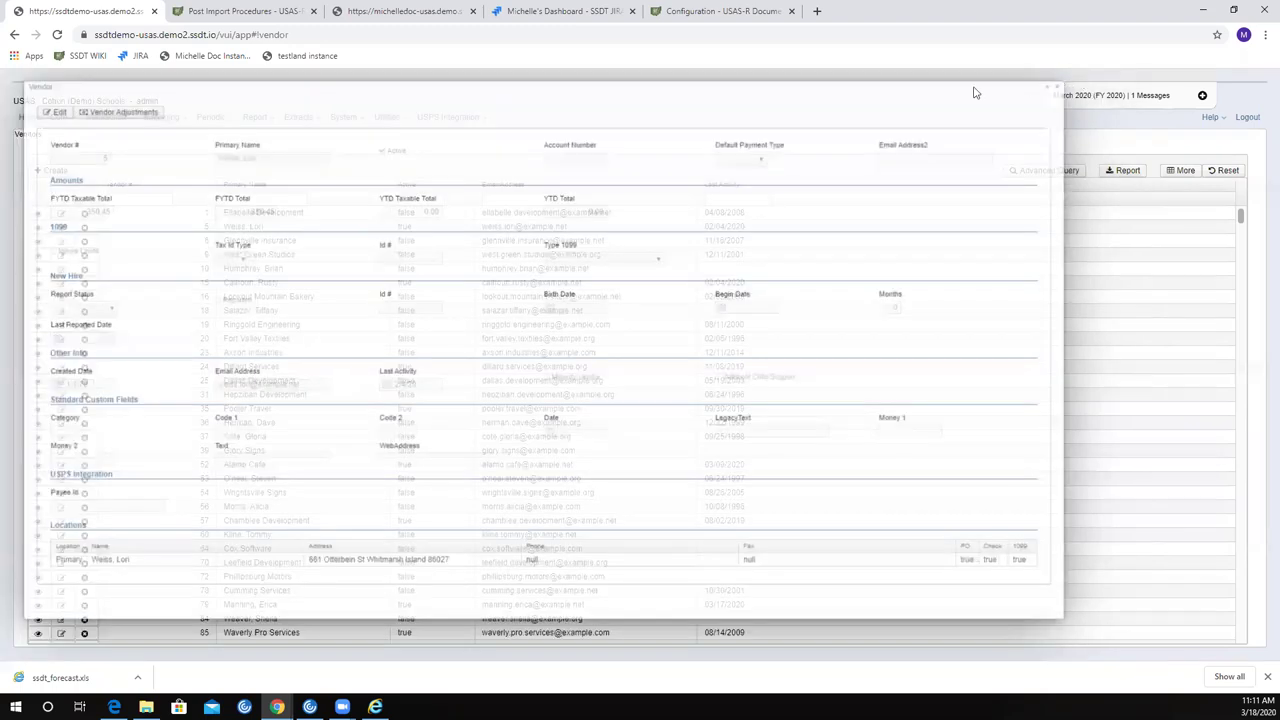
click(350, 118)
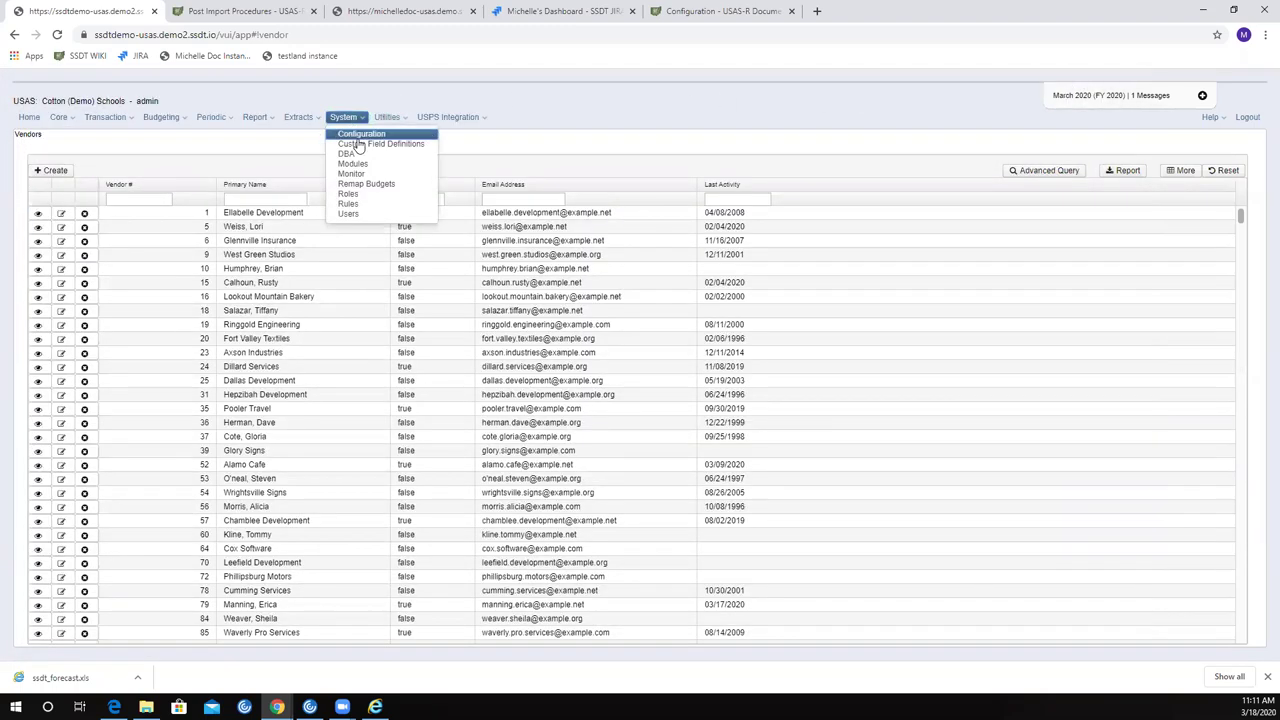
click(387, 147)
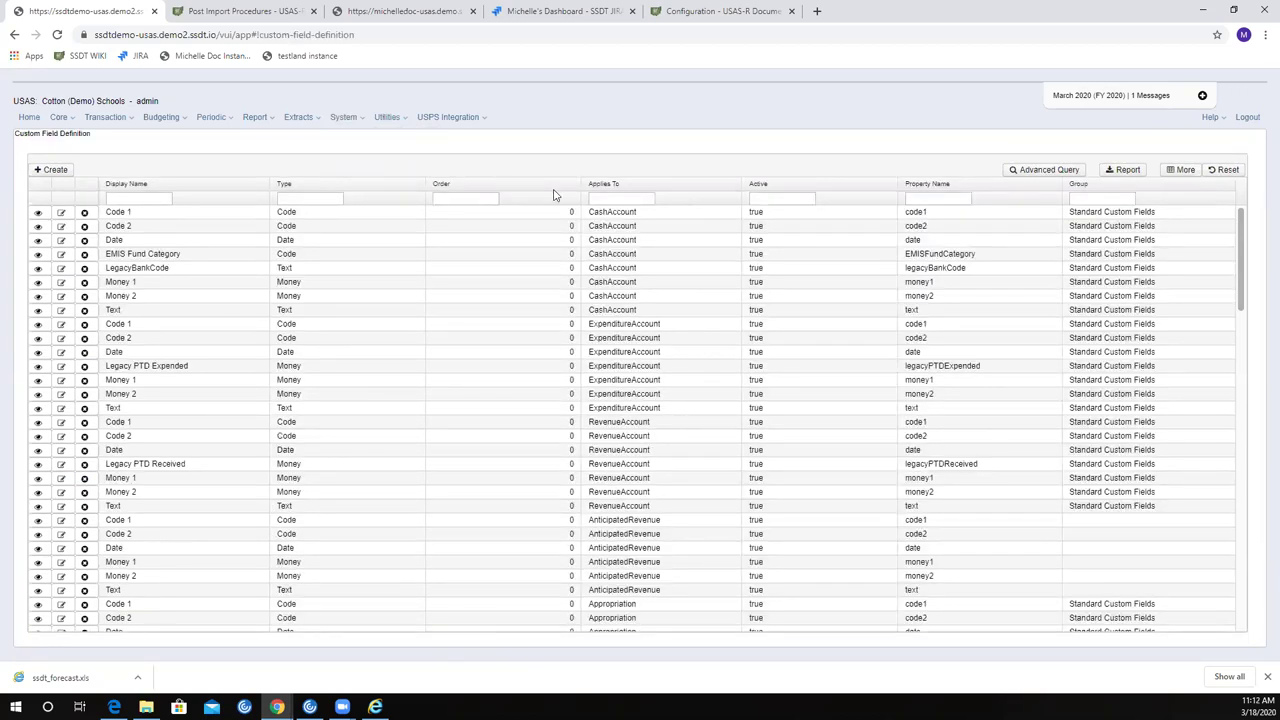
click(613, 202)
text(vendor)
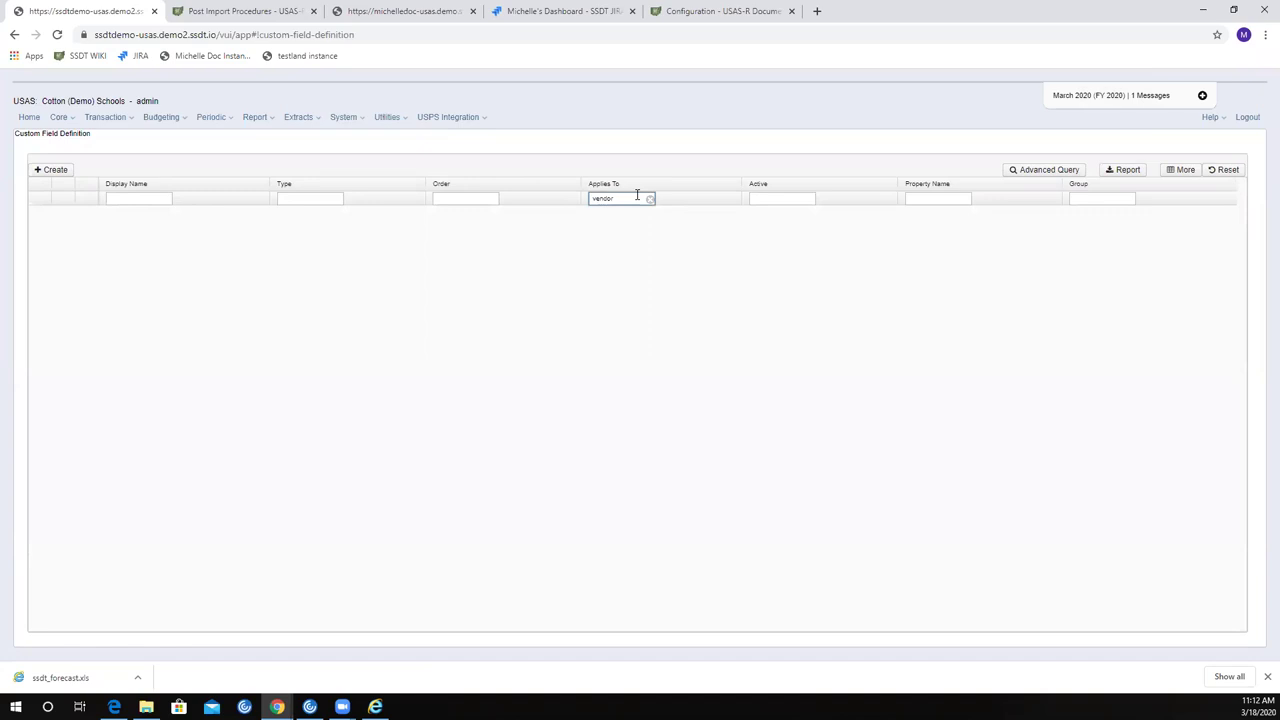
key(BackSpace)
key(BackSpace)
key(BackSpace)
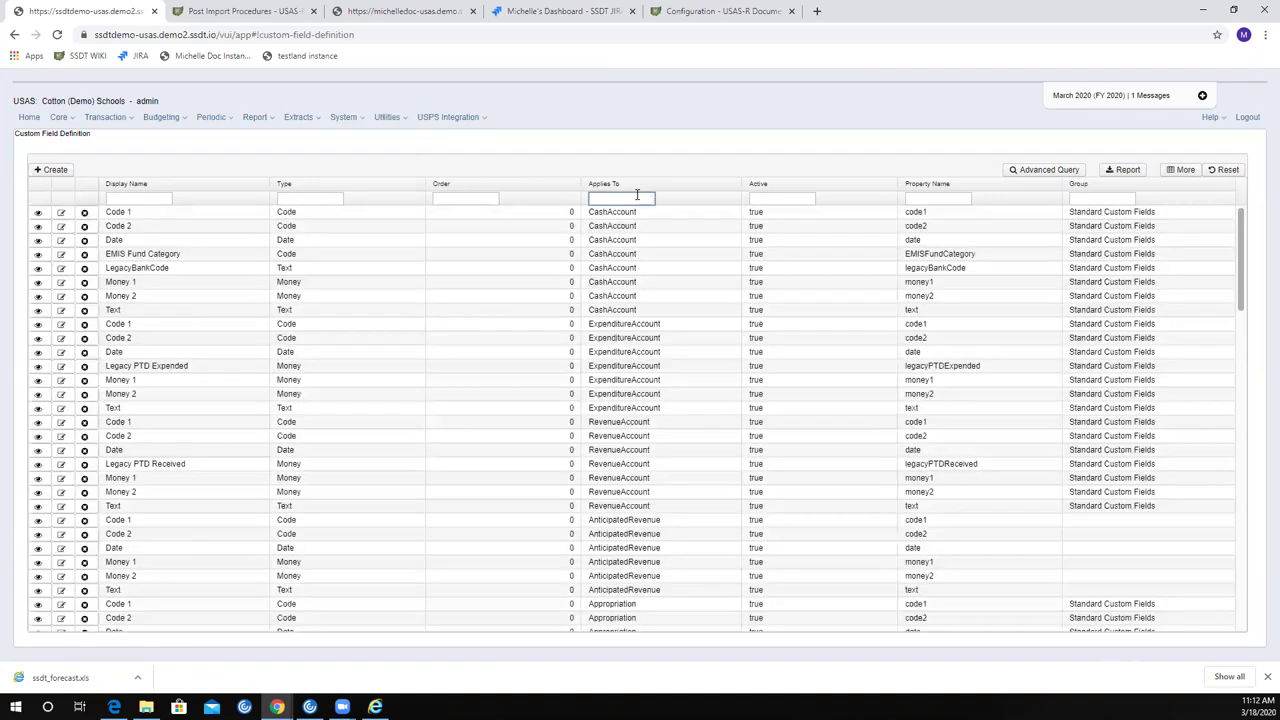
text(%vendor%)
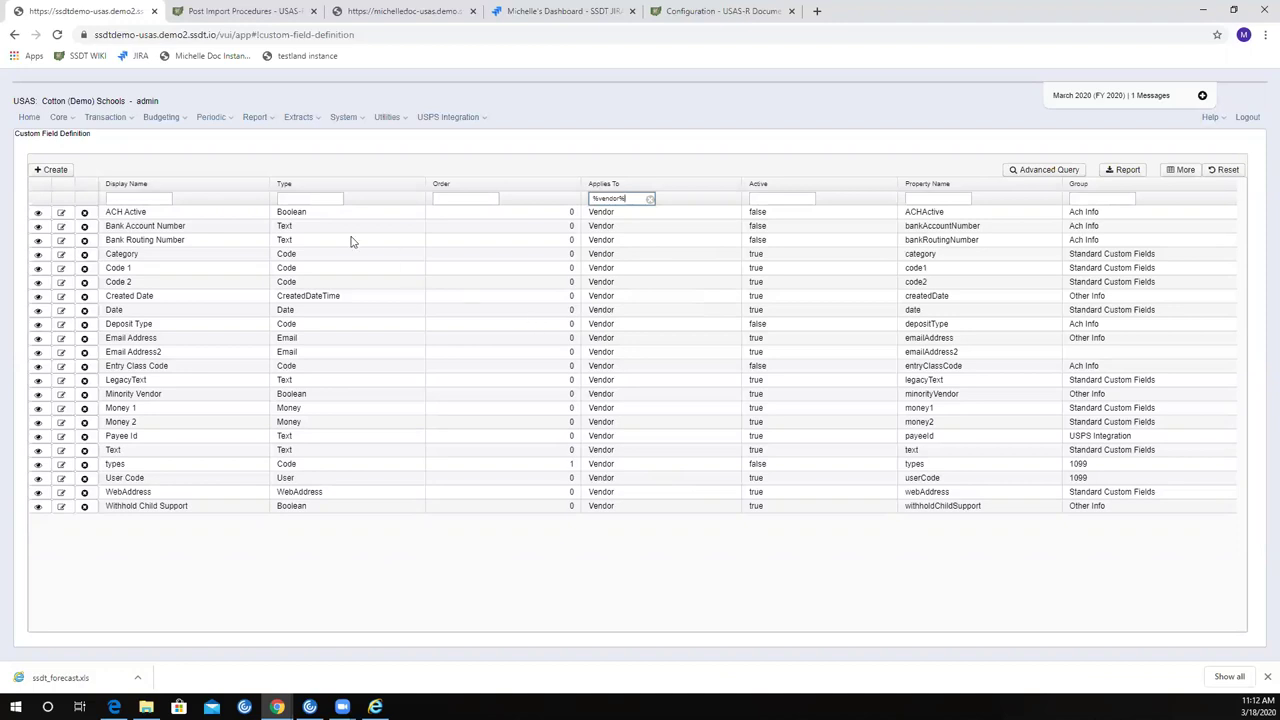
Change the vendor Code 1 field's display name to 'vendor code' and save it
click(61, 272)
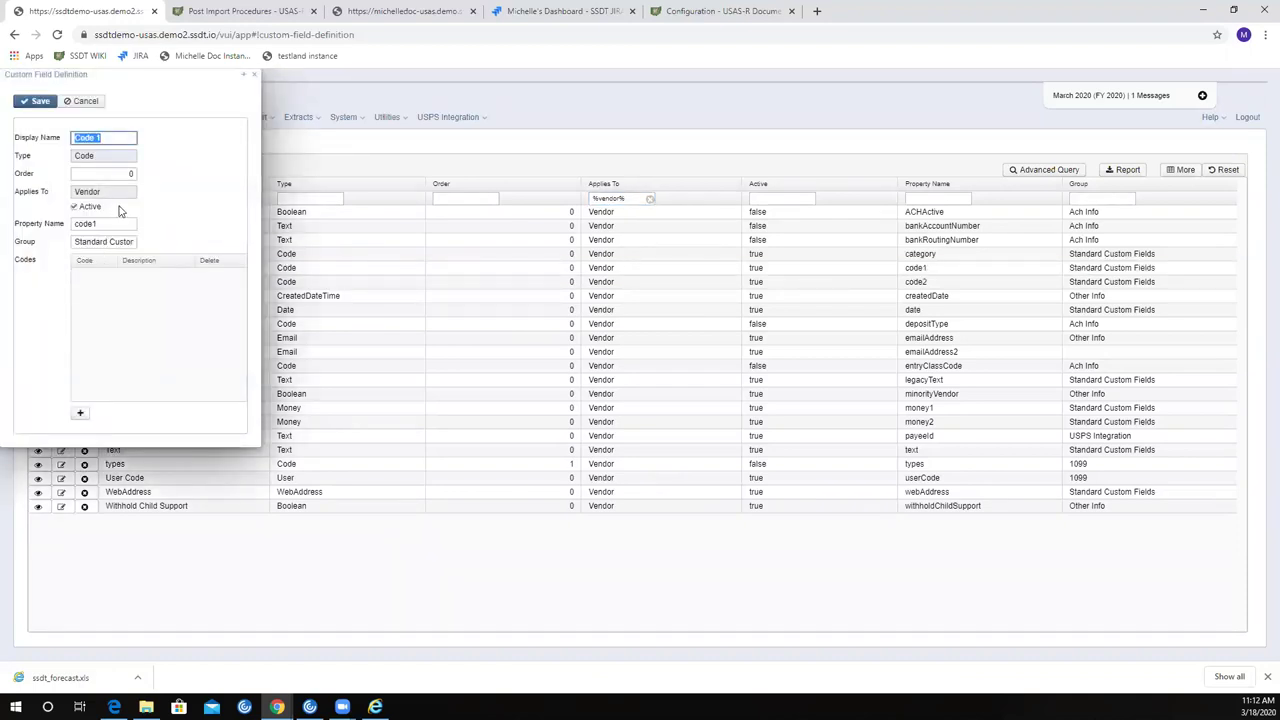
text(vendor code)
click(42, 102)
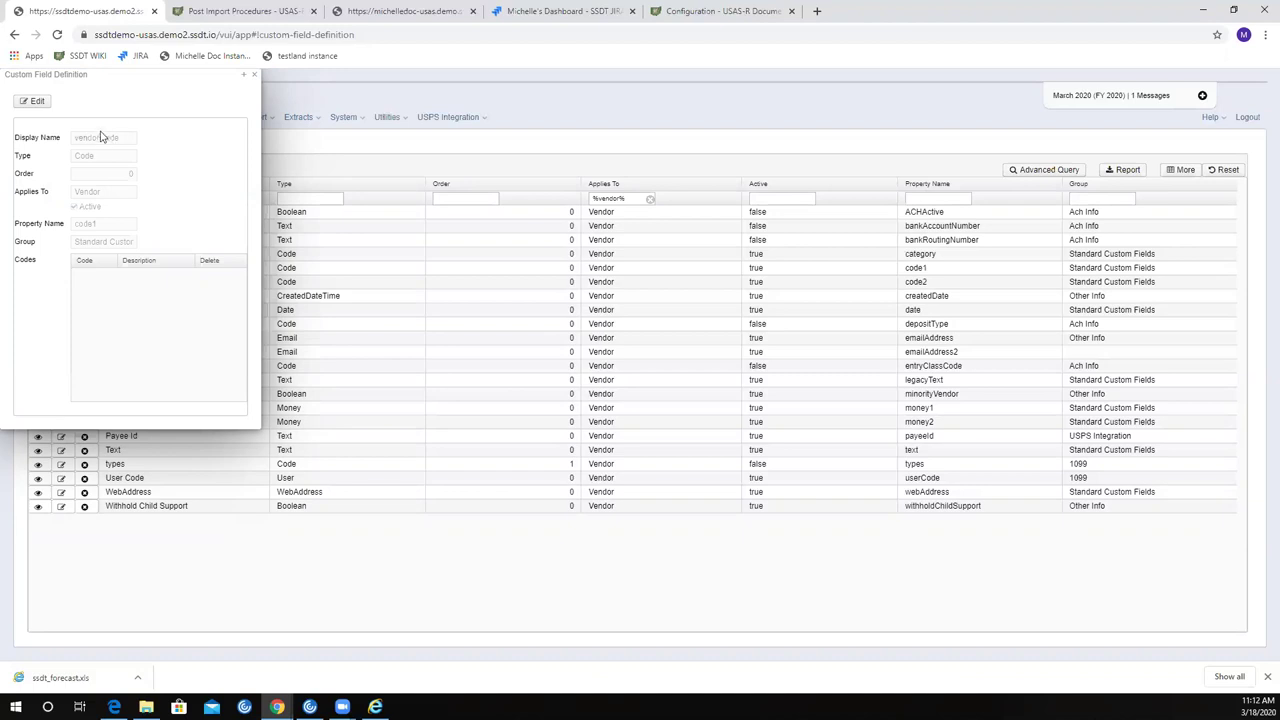
click(254, 75)
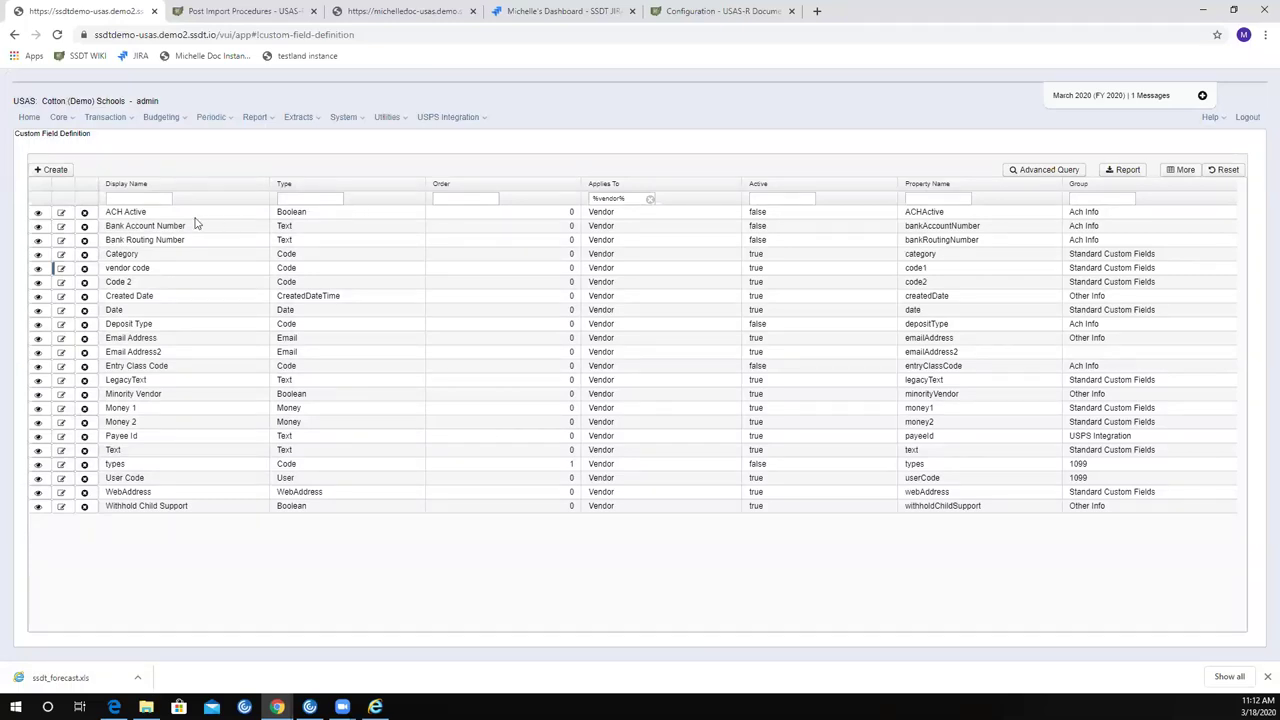
Create a new custom field definition of type Boolean that applies to Vendor records
click(59, 174)
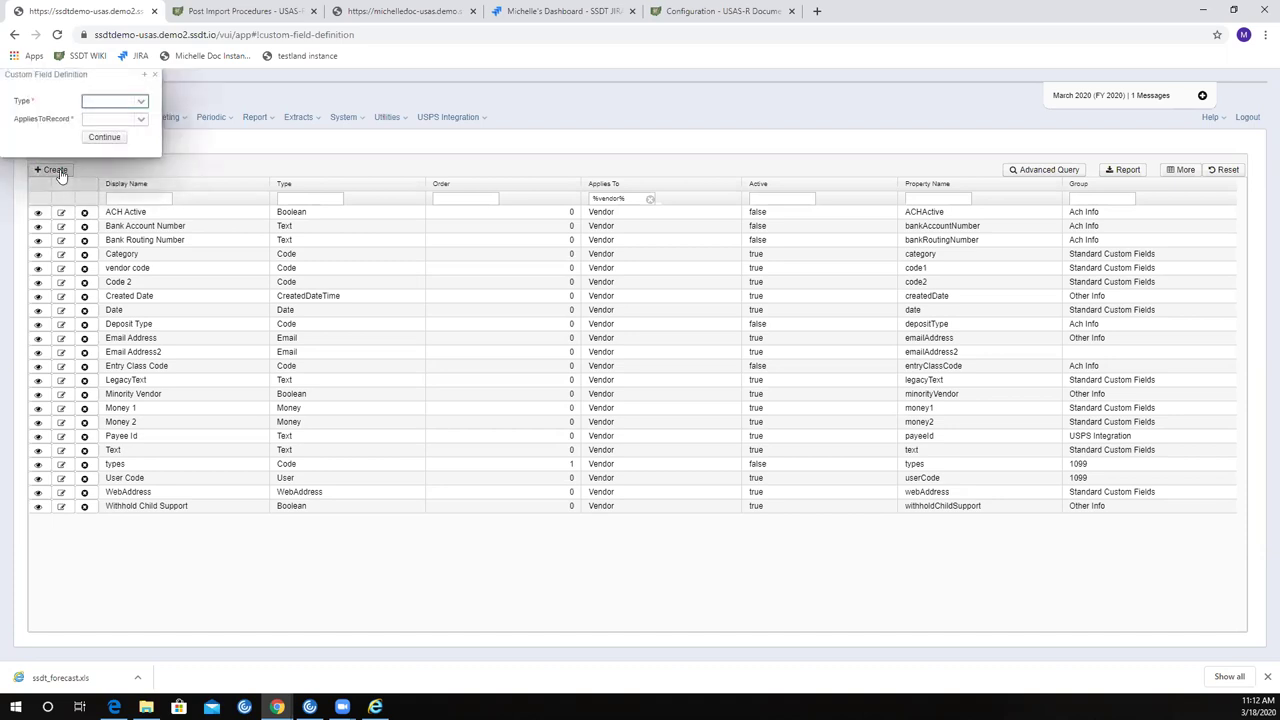
click(141, 103)
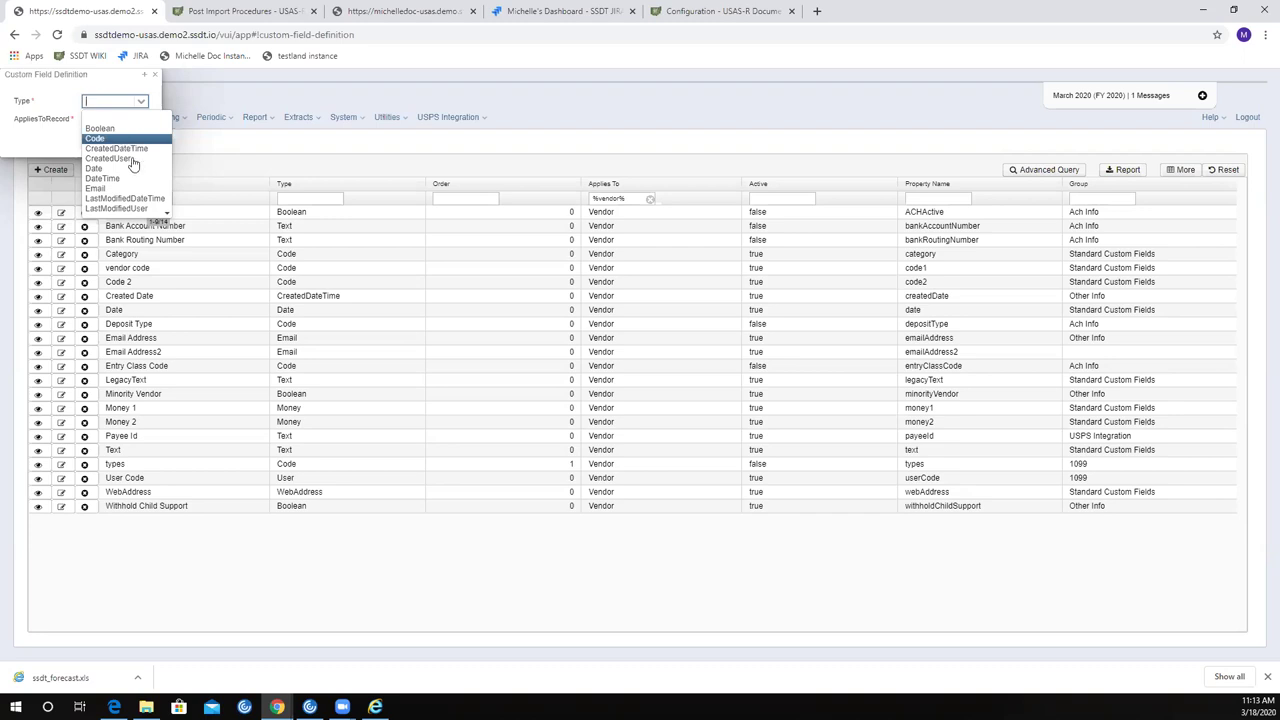
scroll(167, 215, down, 2)
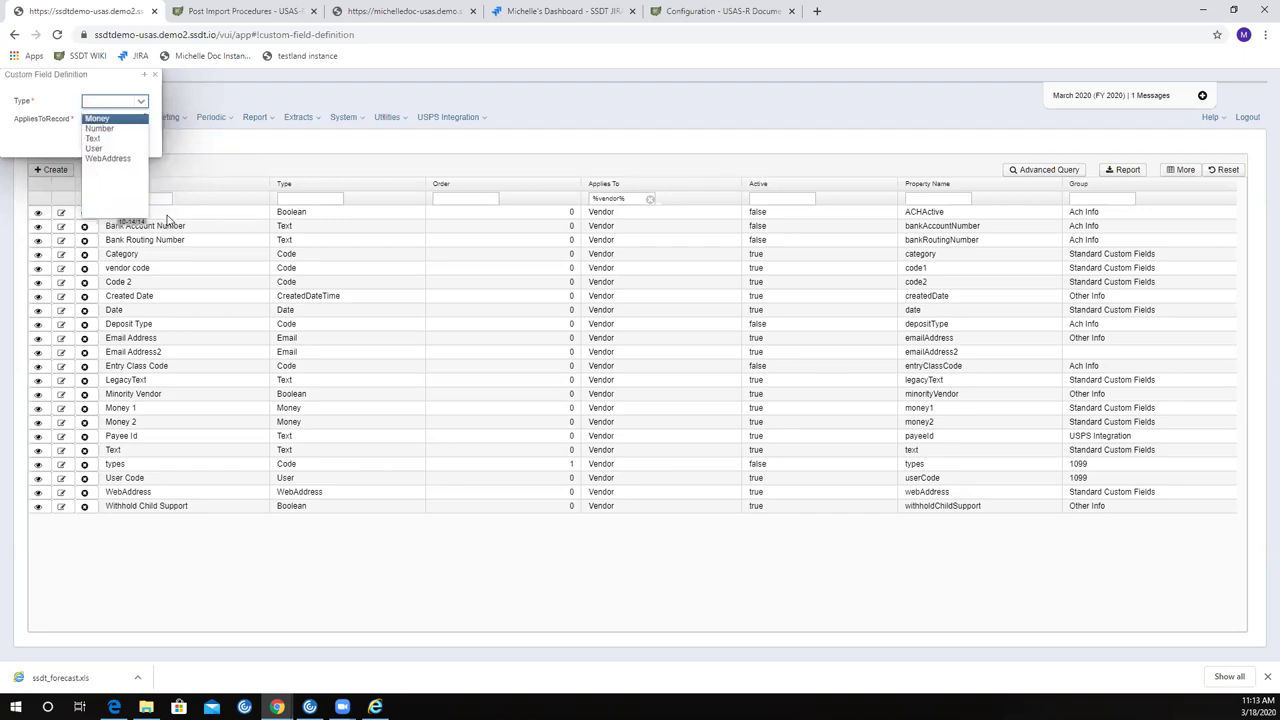
scroll(133, 124, up, 3)
click(113, 119)
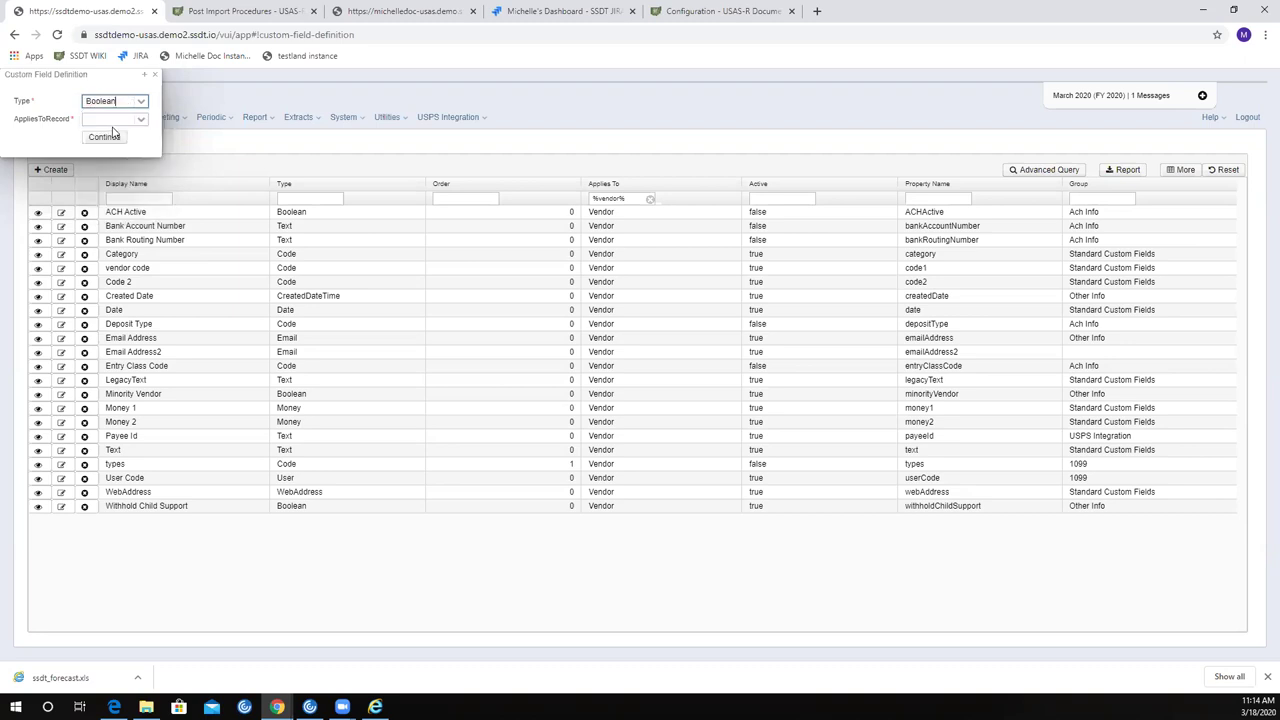
click(142, 120)
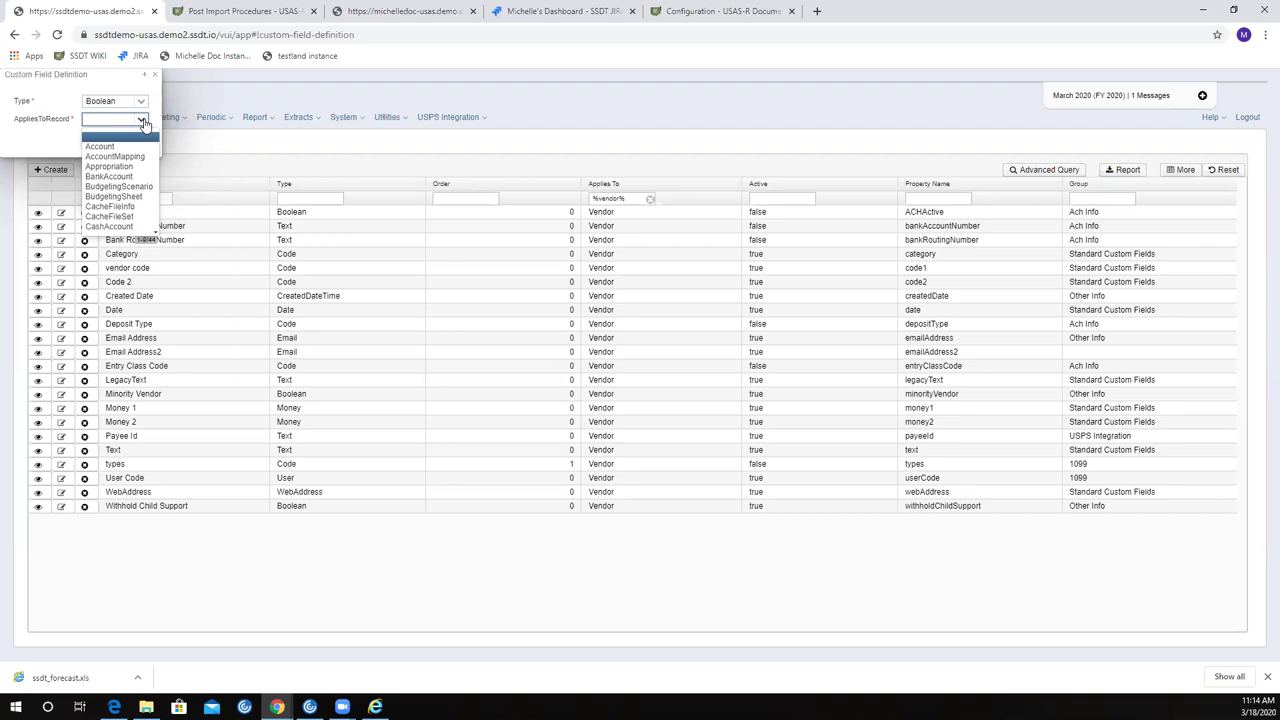
text(ve)
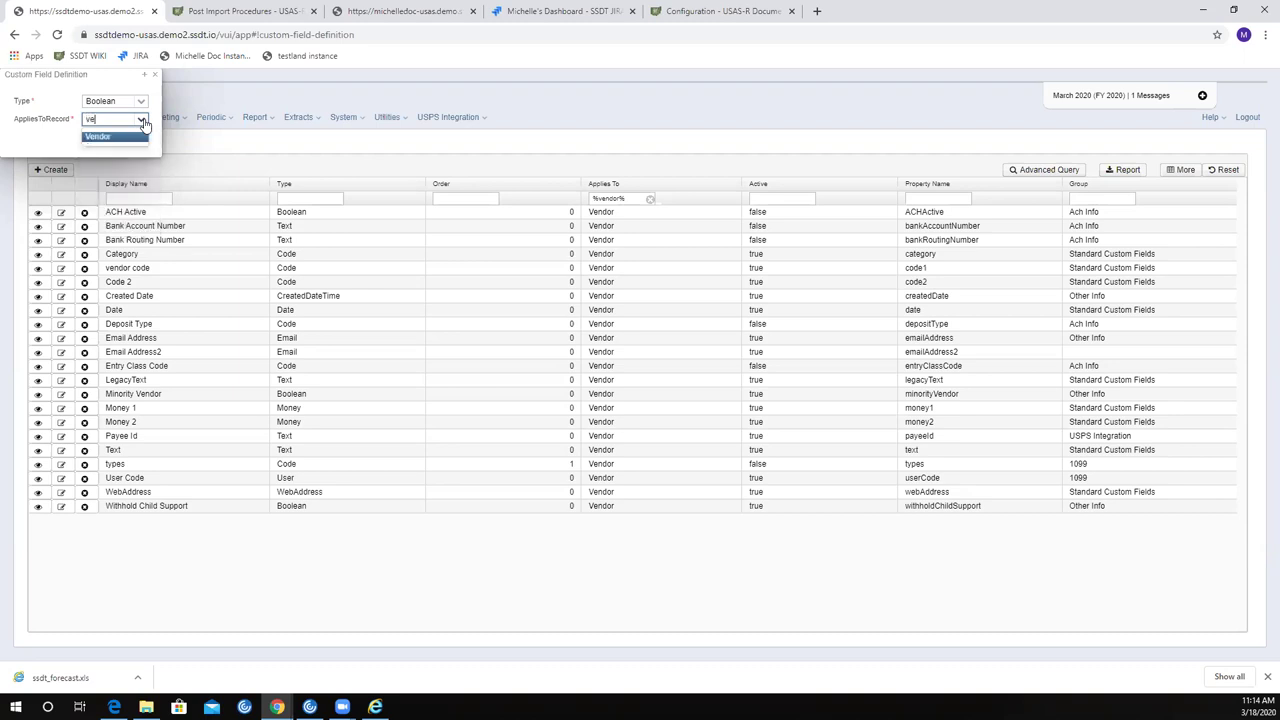
click(130, 138)
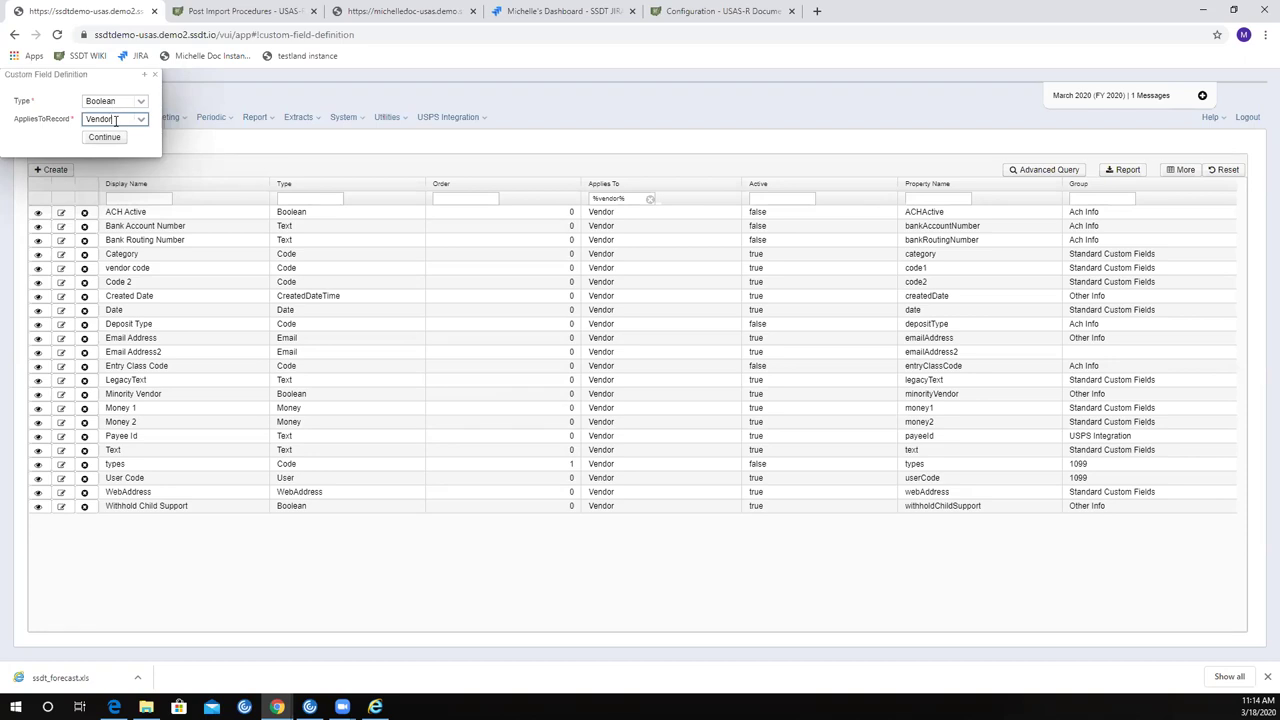
click(104, 138)
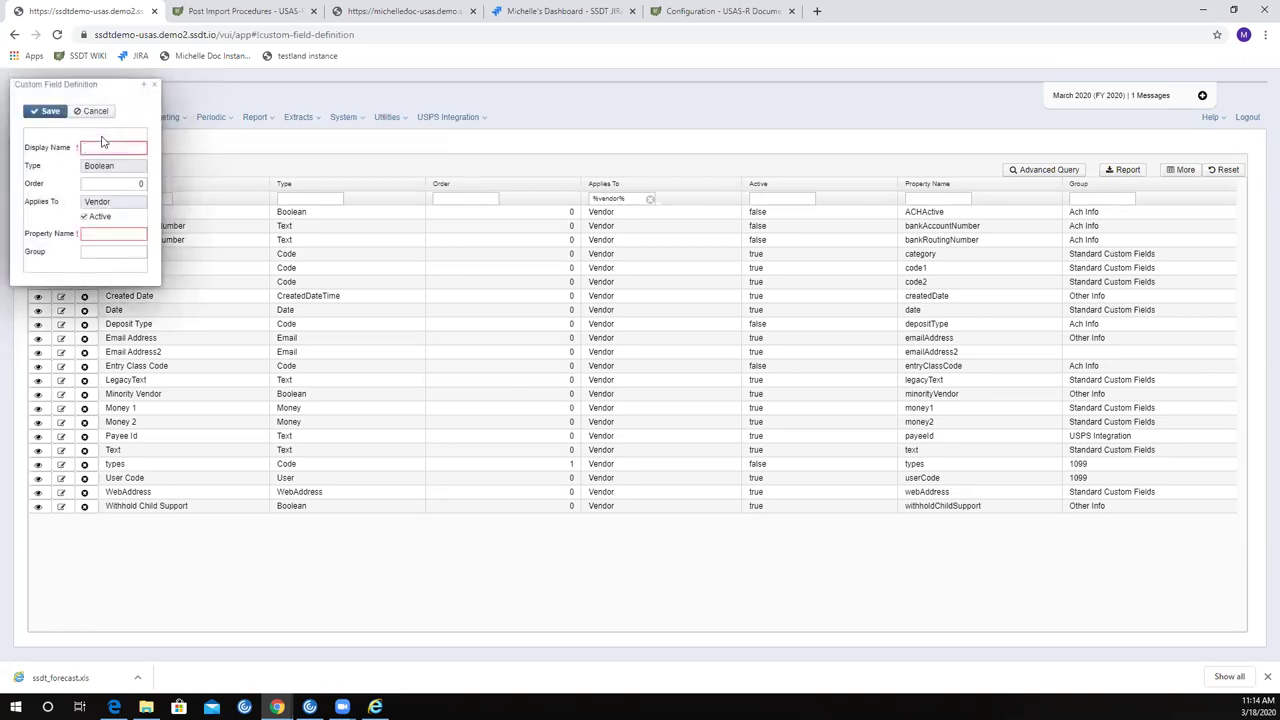
Name the field W9 with property name w9 and group 1099, then save it
text(W9)
key(Tab)
click(94, 234)
text(W9)
double_click(94, 234)
key(Tab)
text(1099)
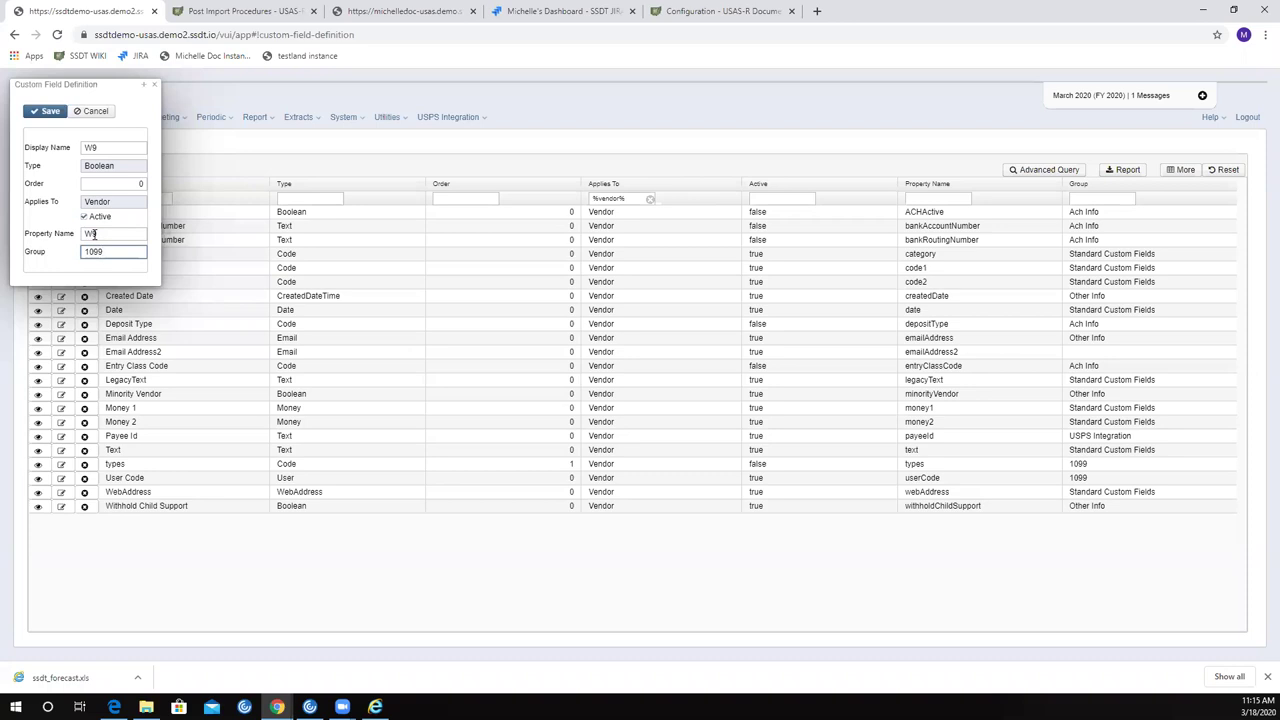
click(49, 113)
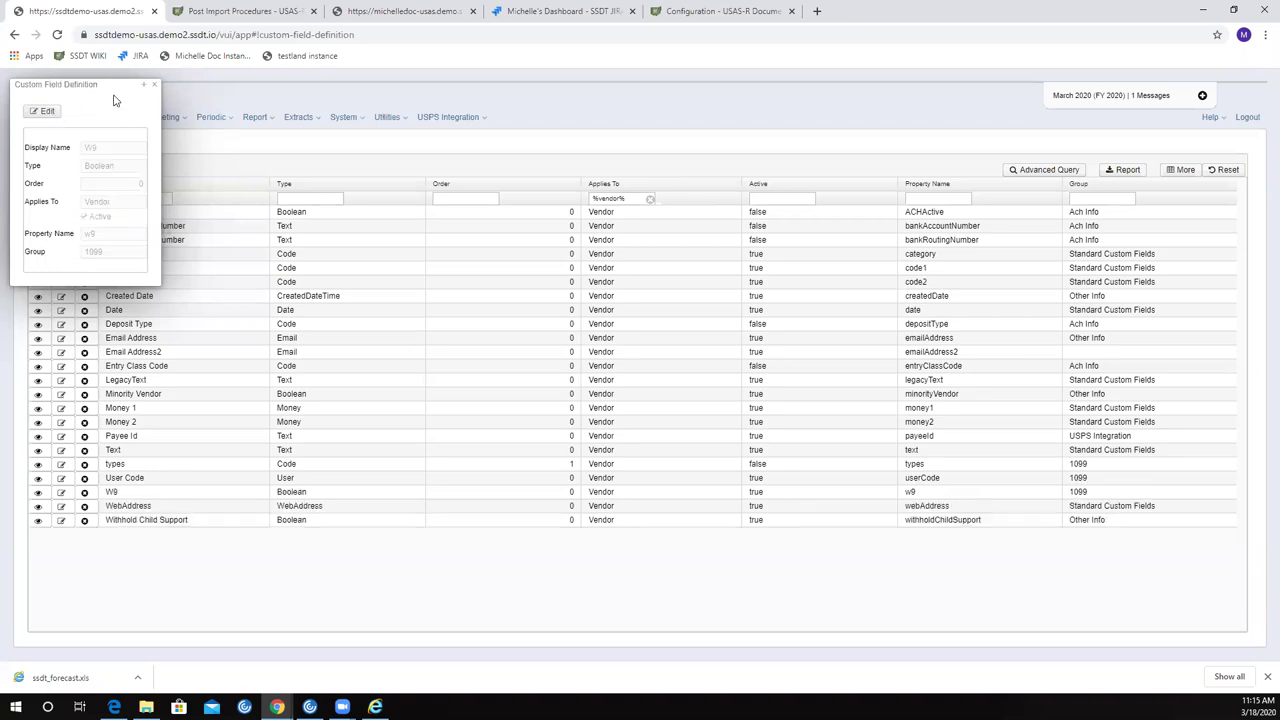
click(156, 85)
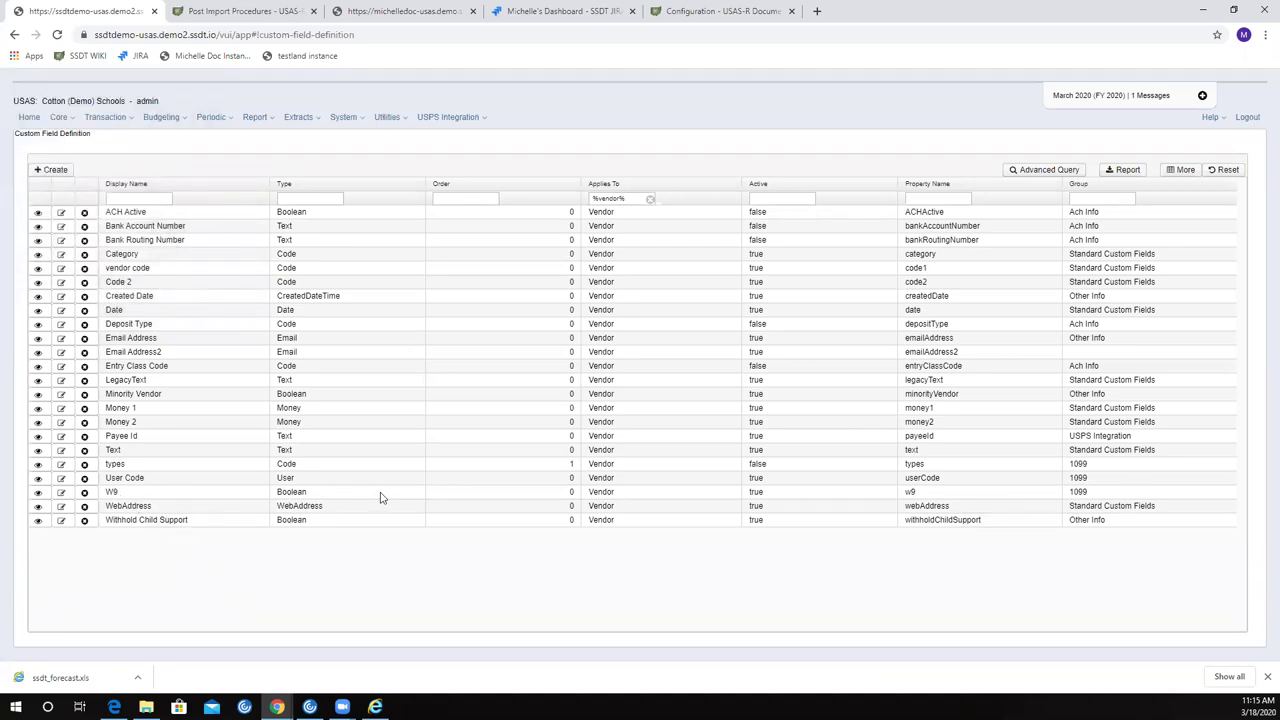
View the second vendor in Core > Vendors to check its 1099 section for W9
click(72, 119)
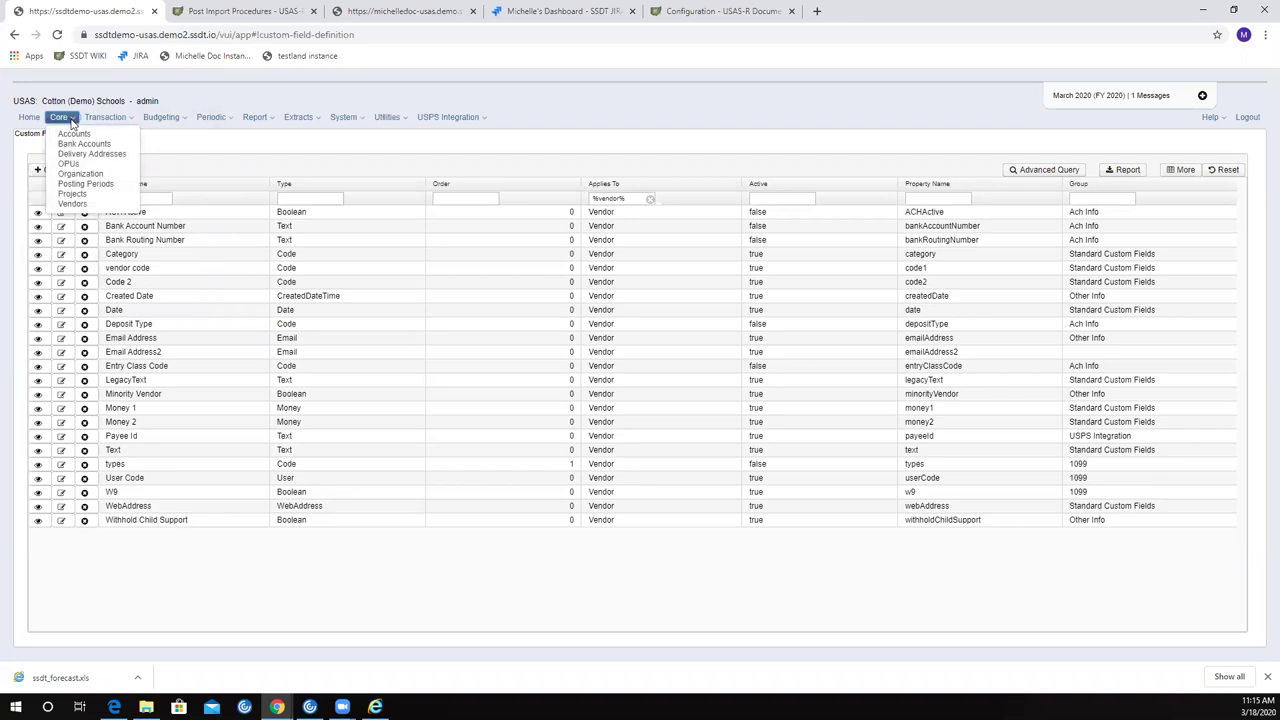
click(75, 205)
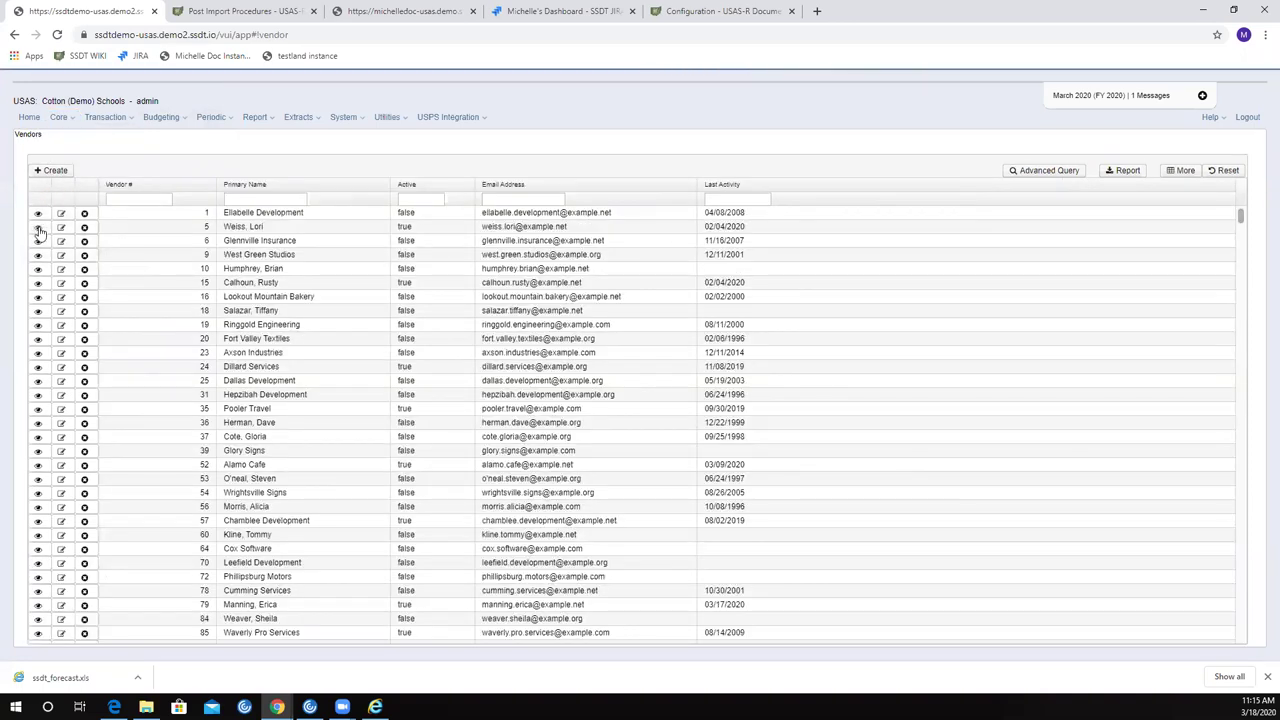
click(39, 228)
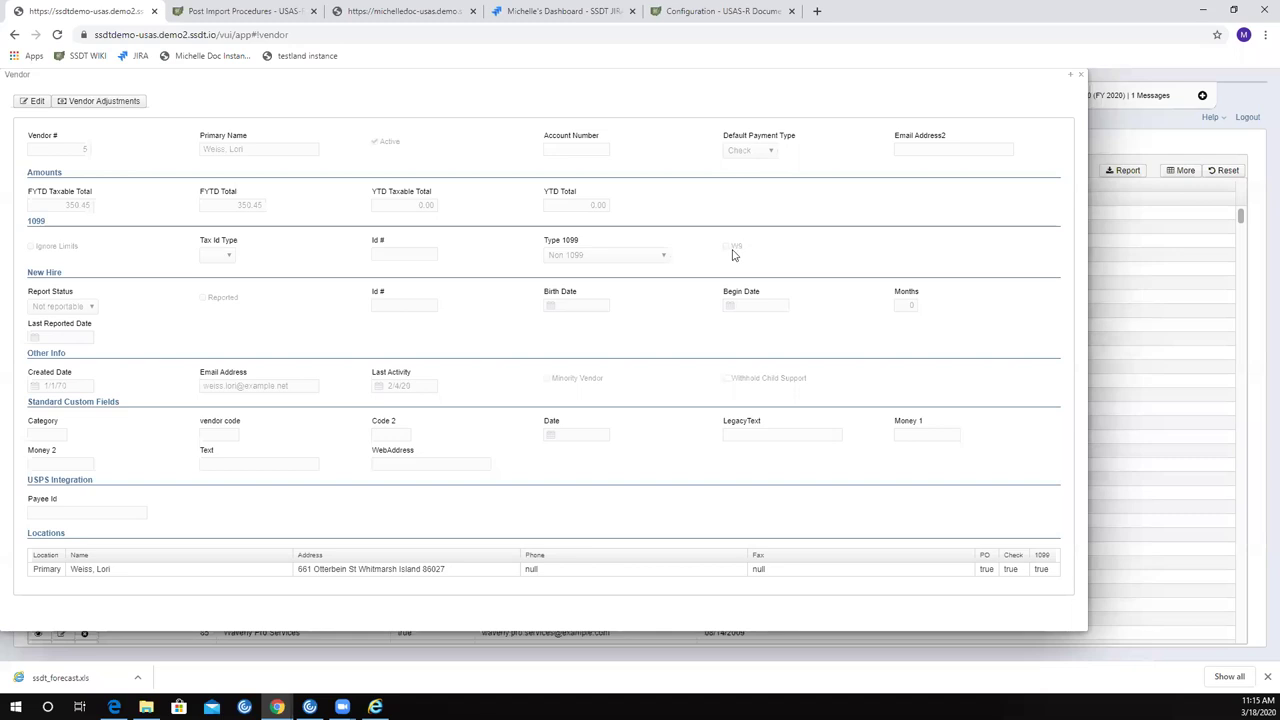
Close the vendor view and filter Custom Field Definitions by display name for W9
click(1082, 76)
click(362, 124)
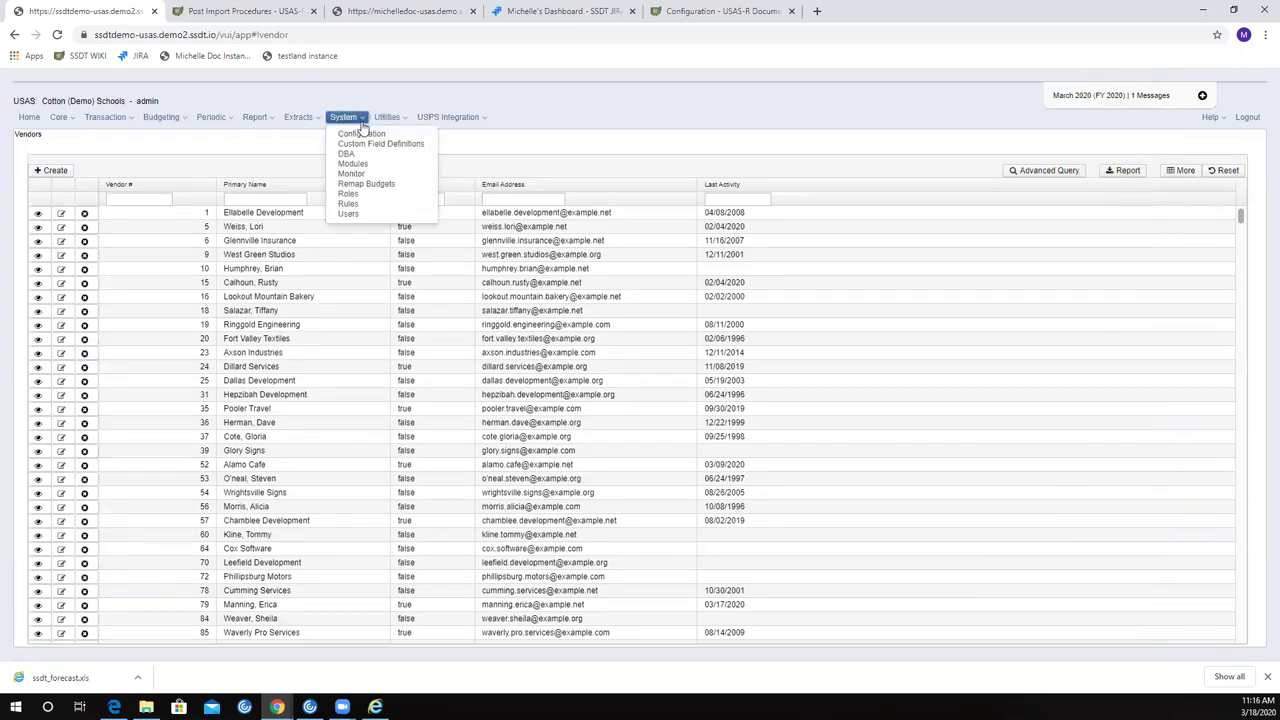
click(363, 143)
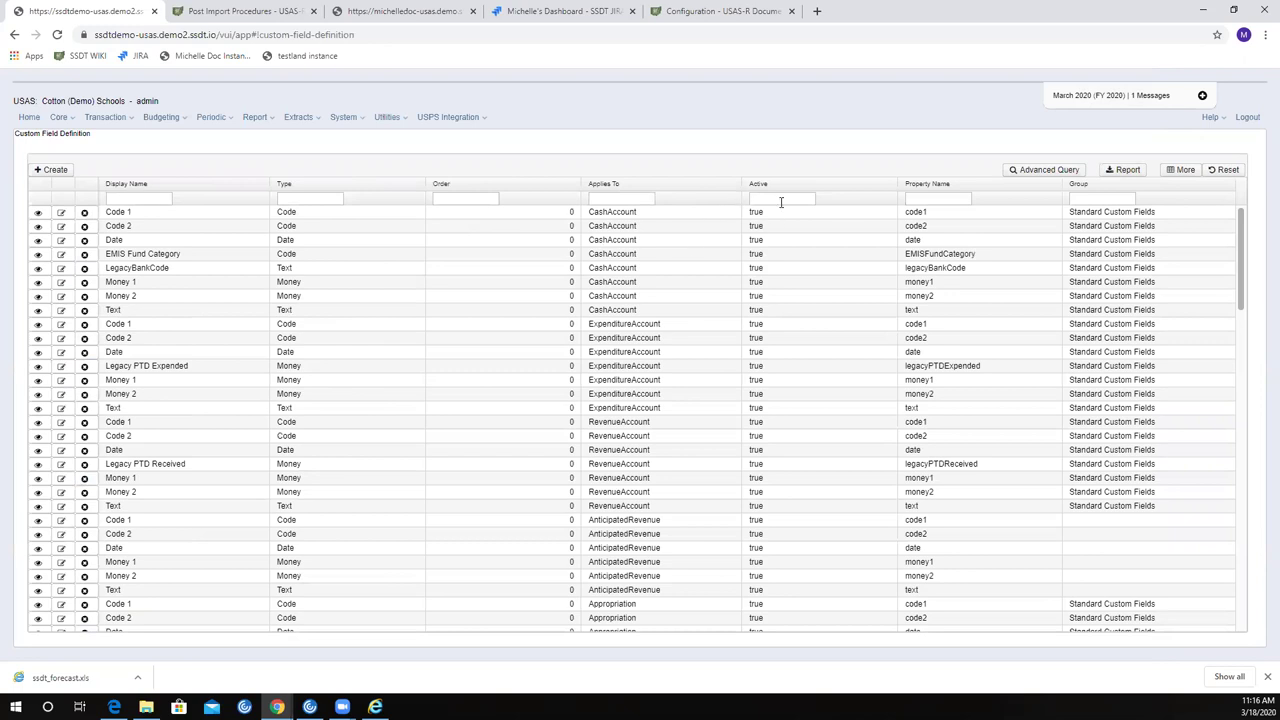
click(155, 199)
text(wi)
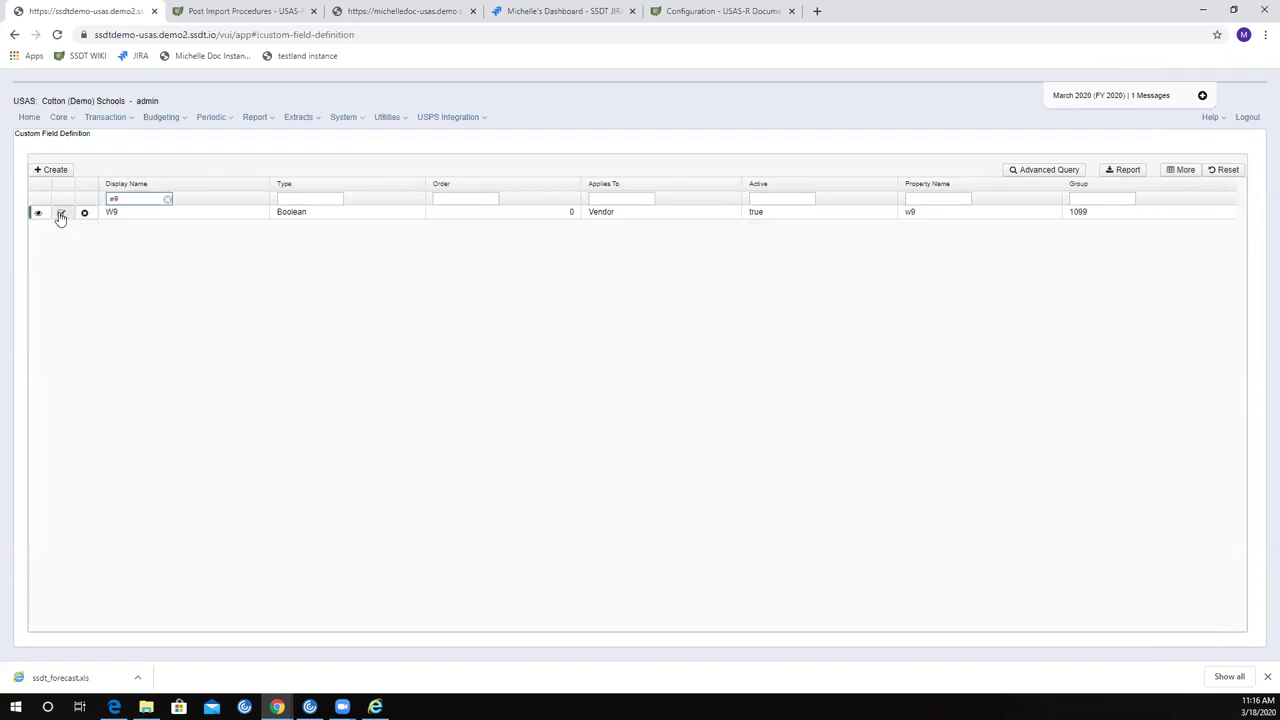
Change the W9 field's Order from 0 to 1 and save it
click(61, 213)
double_click(131, 174)
text(1)
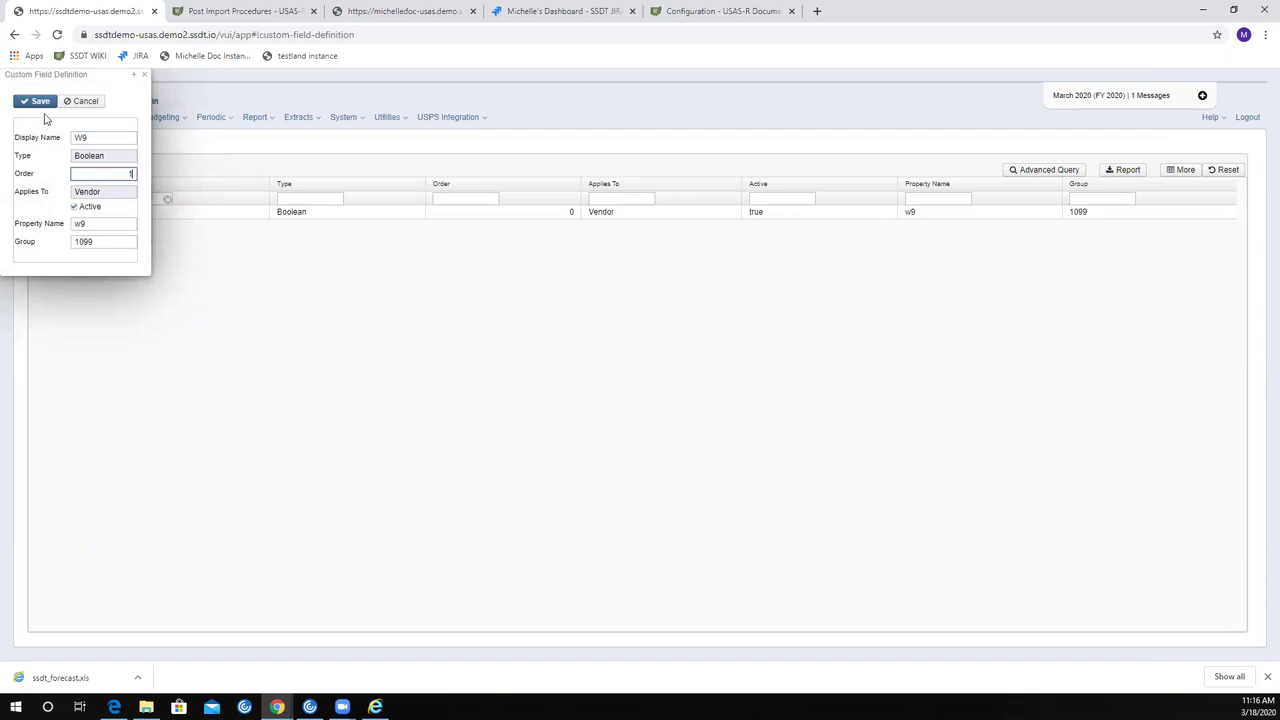
click(40, 101)
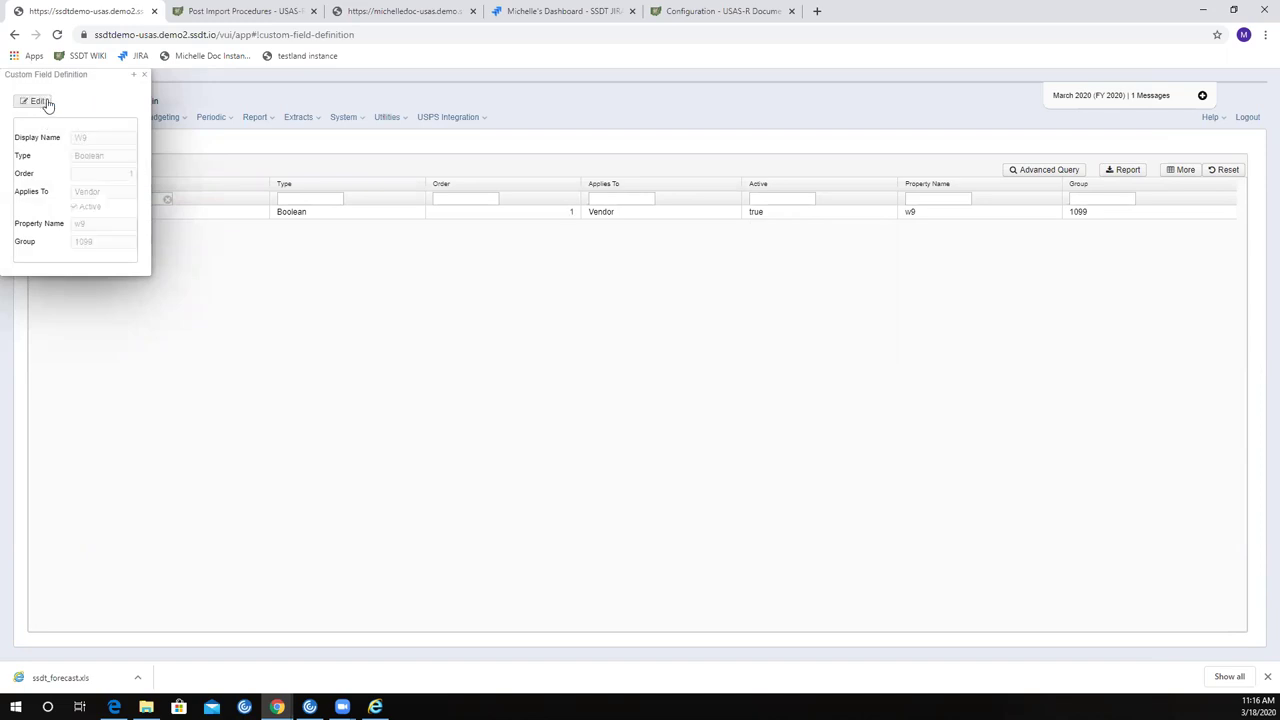
click(143, 75)
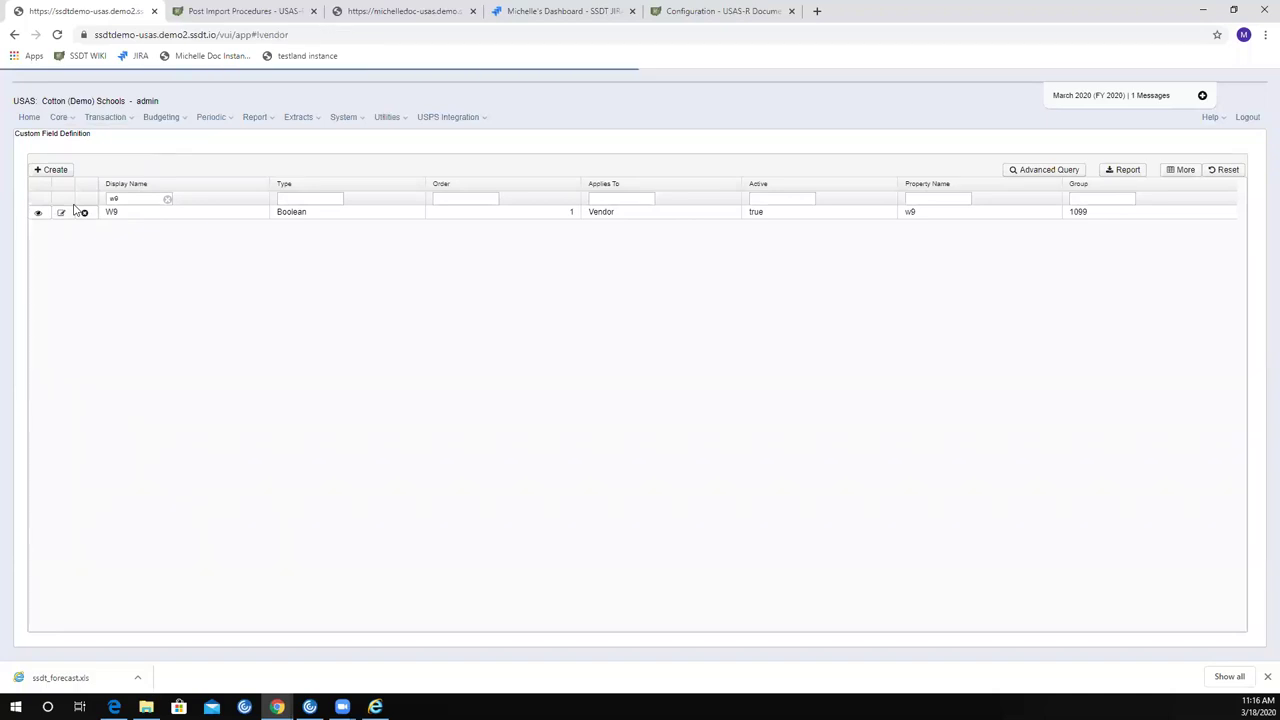
click(38, 227)
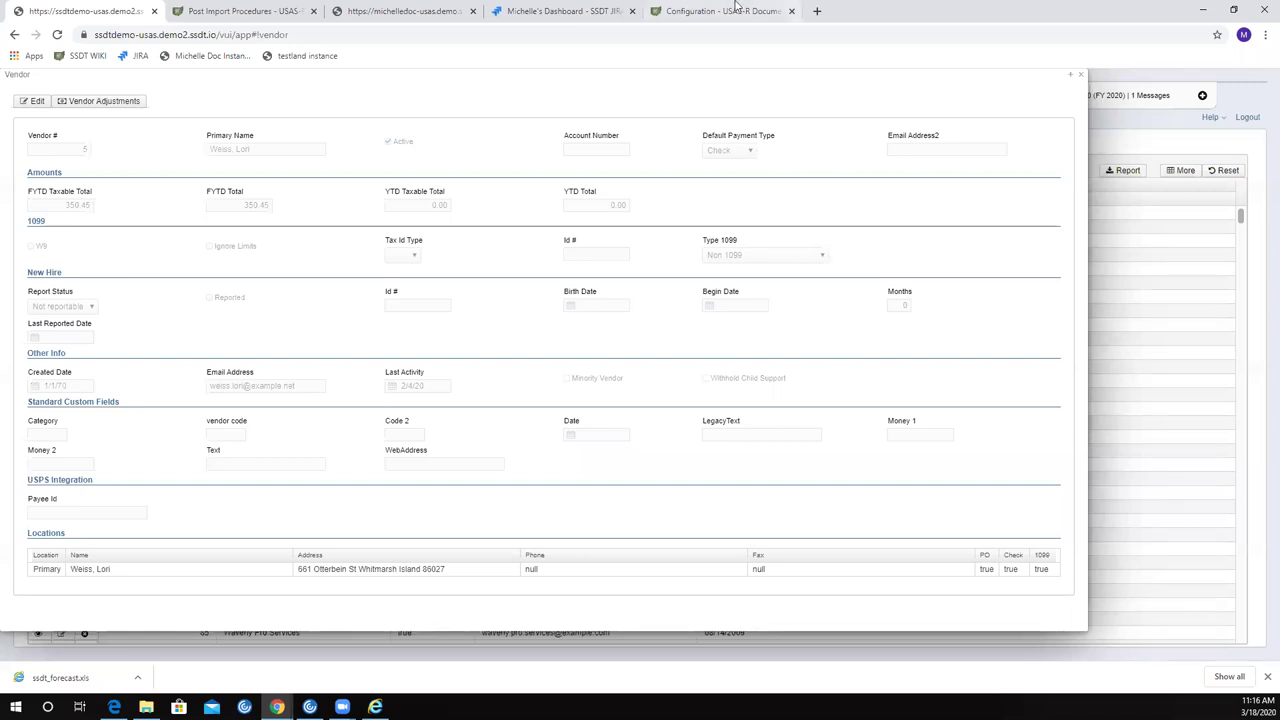
click(1091, 71)
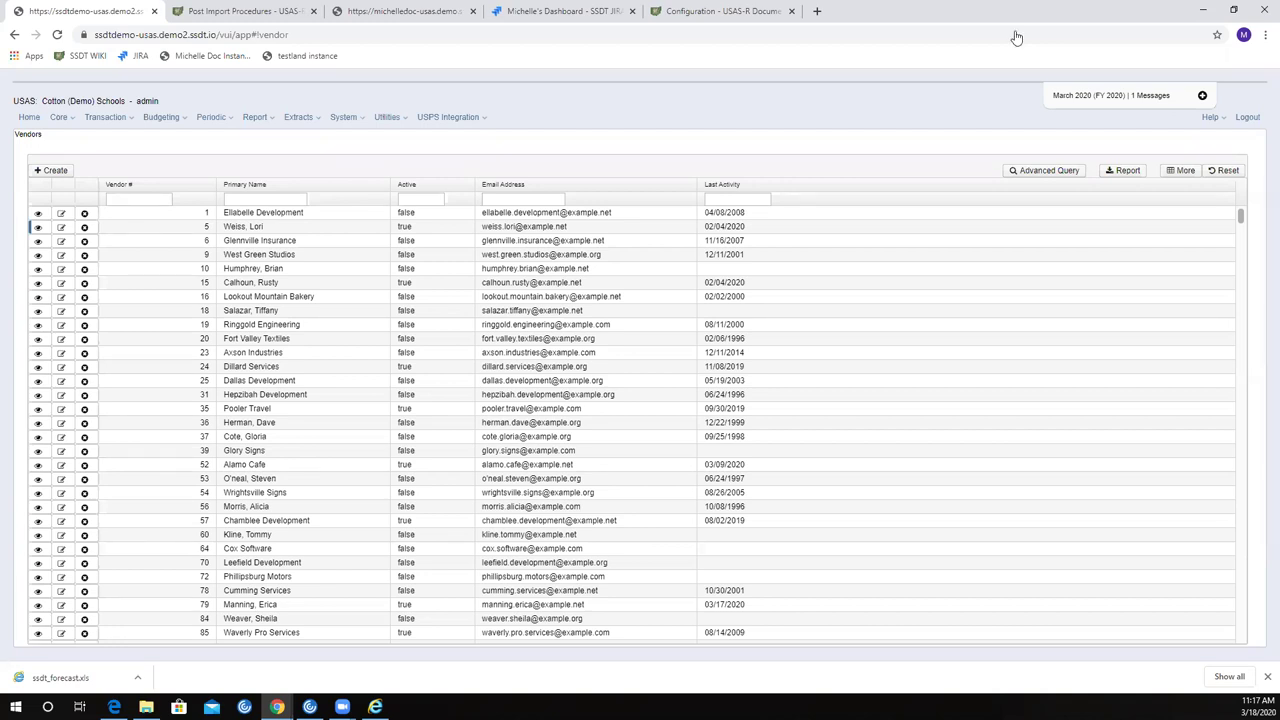
Open System > Modules to see each module's installed and required status
click(358, 118)
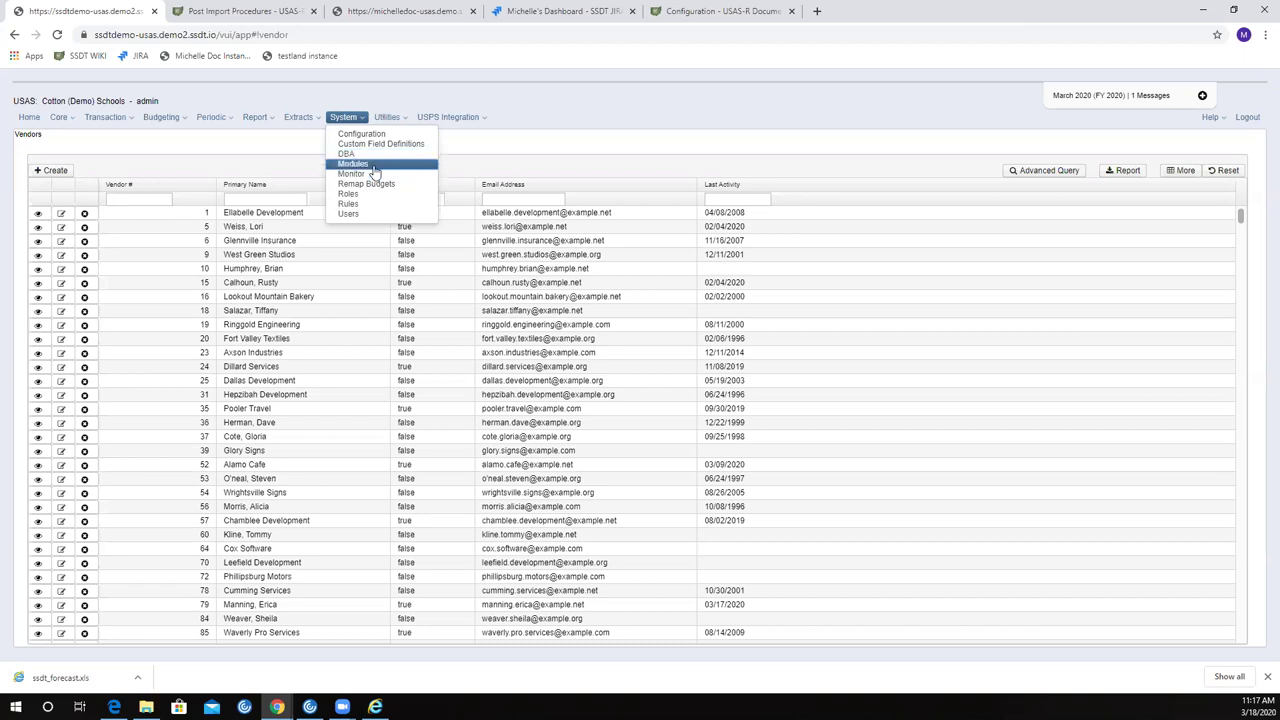
click(373, 166)
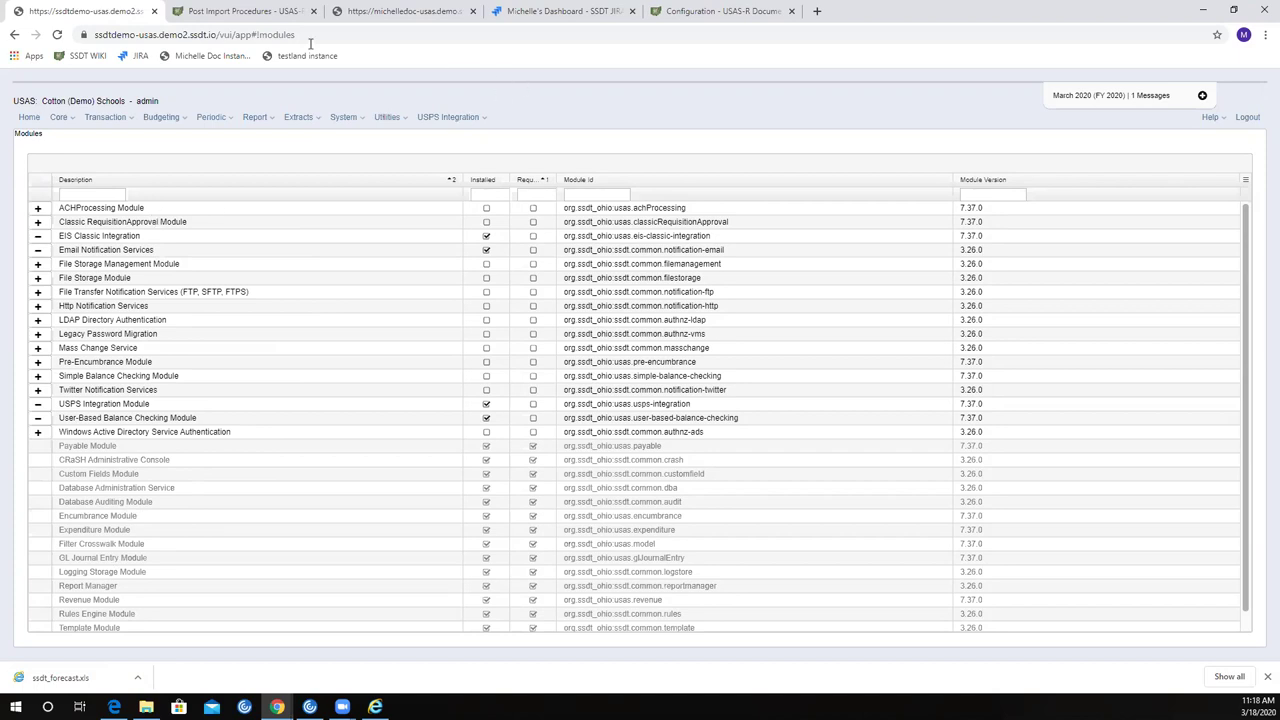
Switch to the Post Import Procedures wiki page to read its Application Setup steps
click(252, 15)
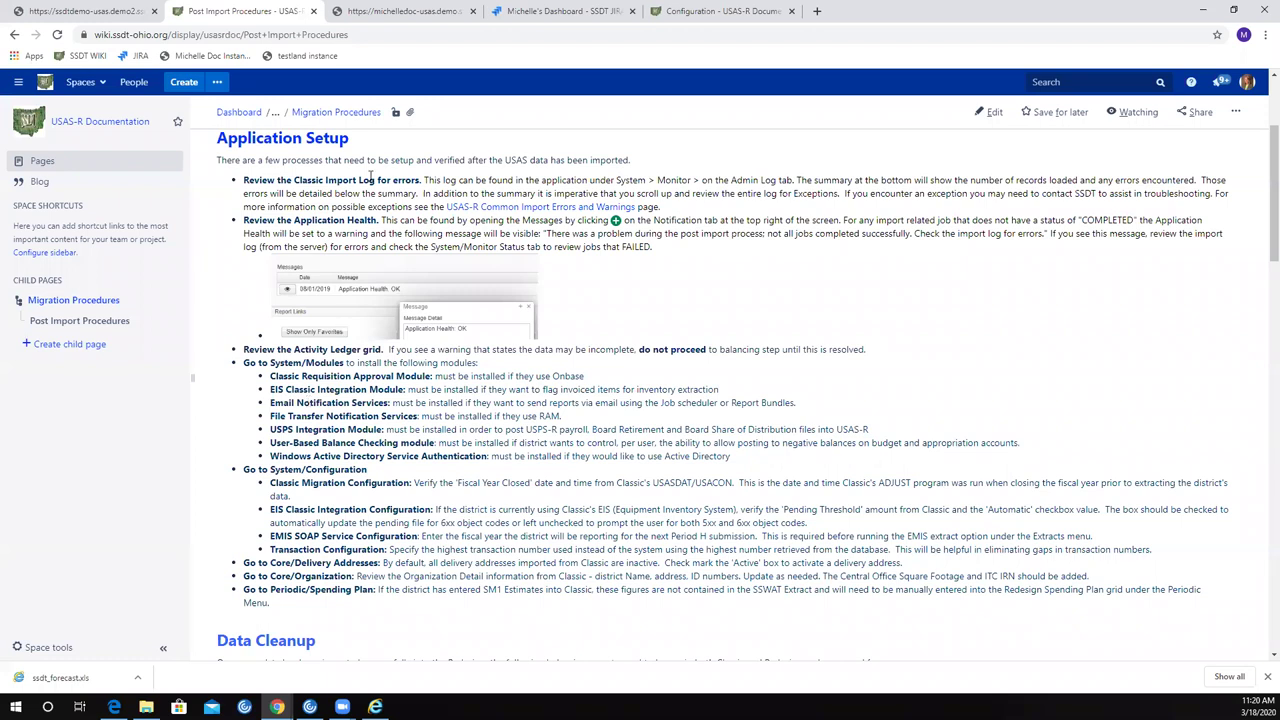
Switch back to the USAS-R Modules tab
click(107, 17)
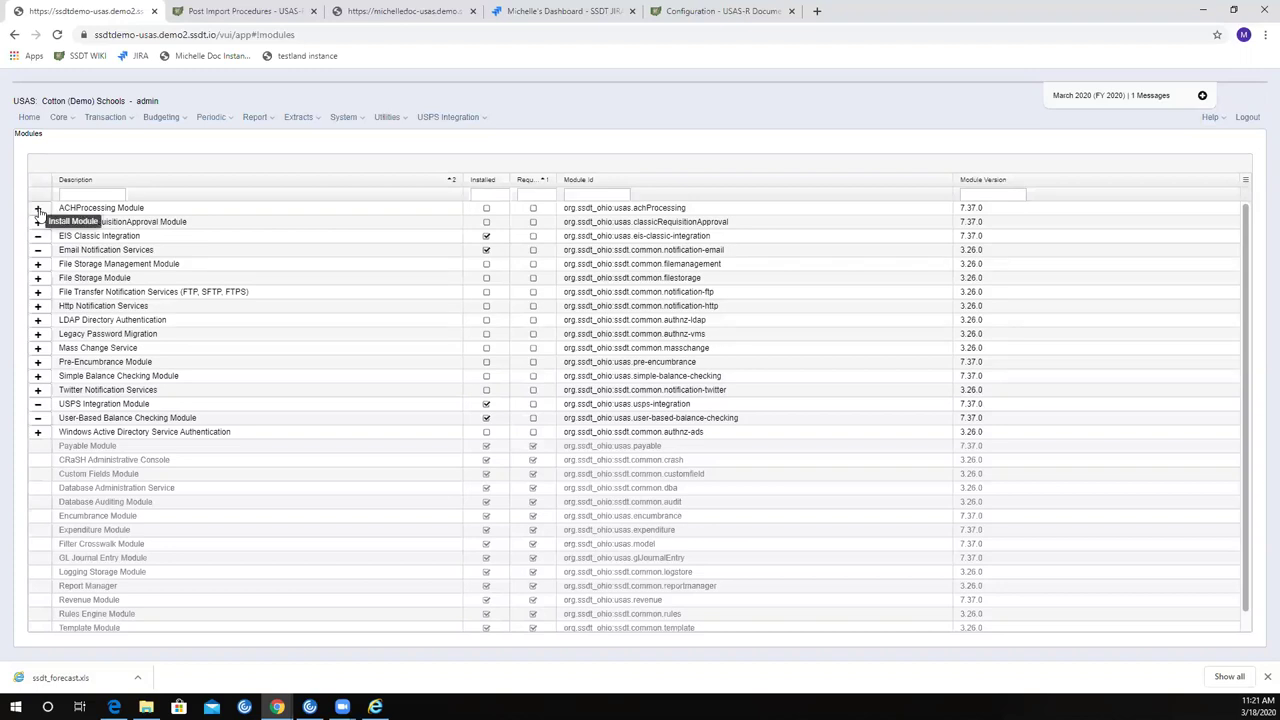
Install the ACHProcessing module, refresh the page, and open the Core > Vendors list
click(39, 210)
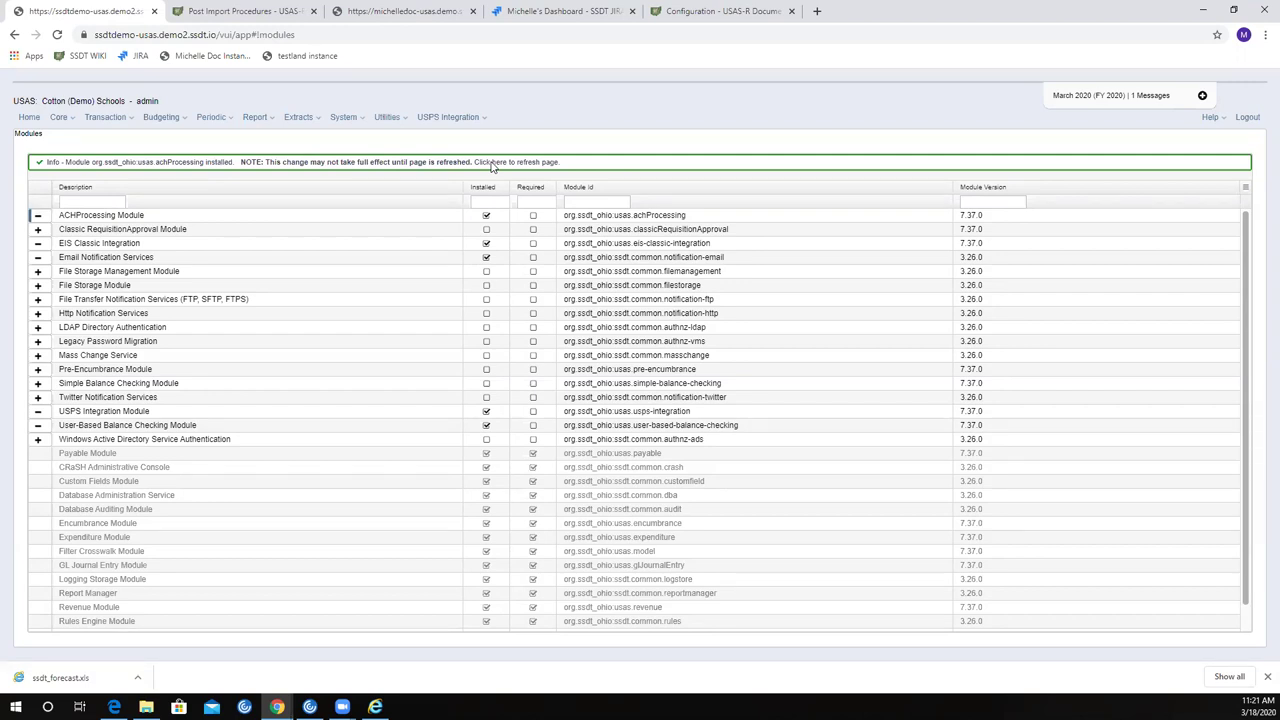
click(491, 163)
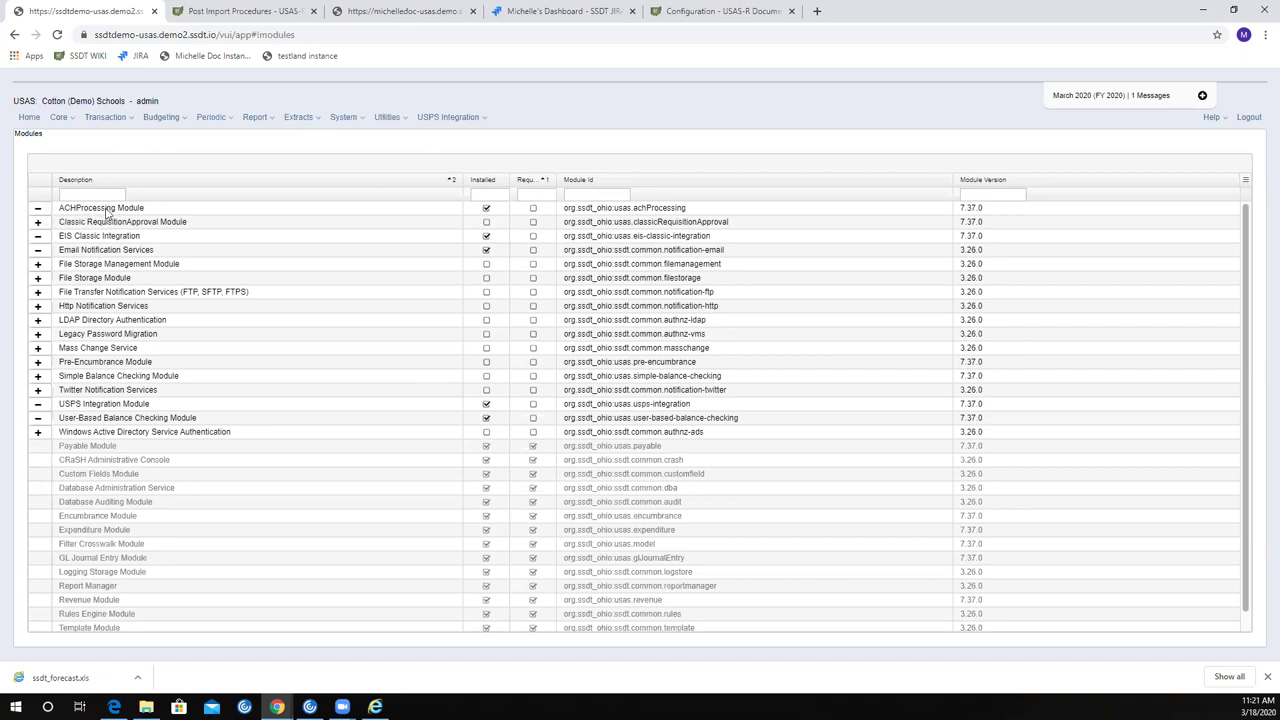
click(60, 118)
click(73, 204)
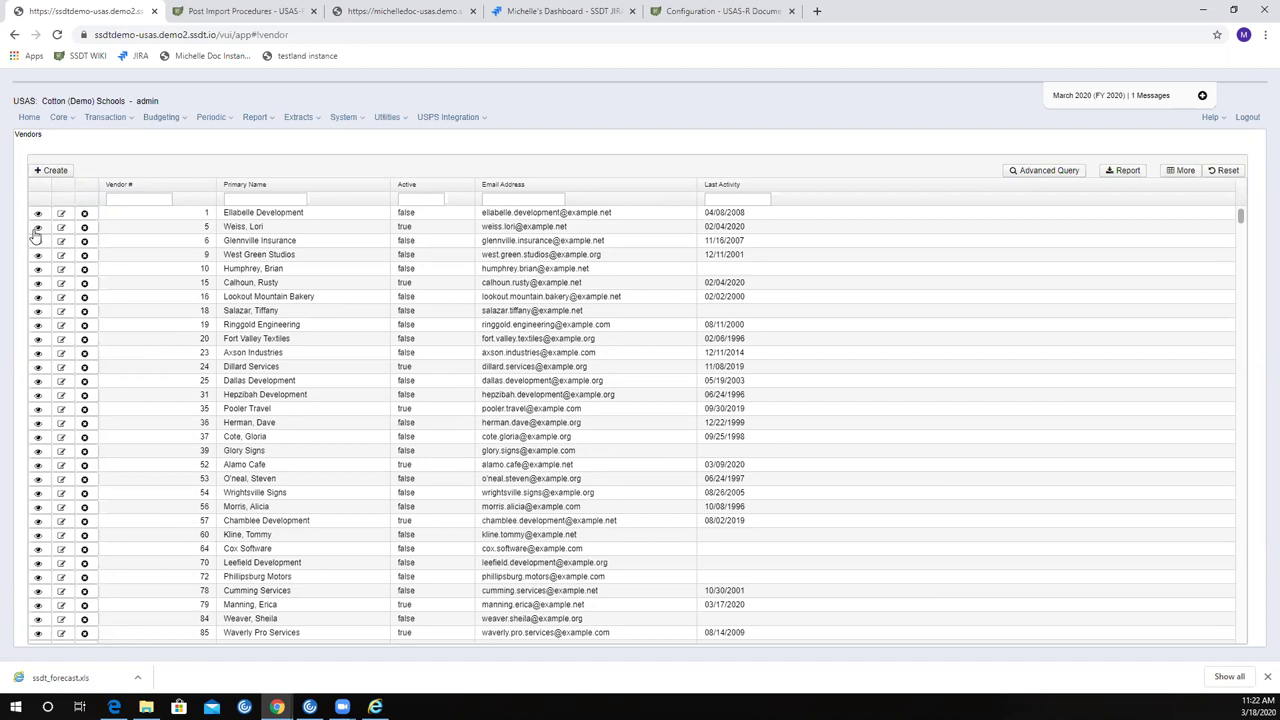
click(38, 228)
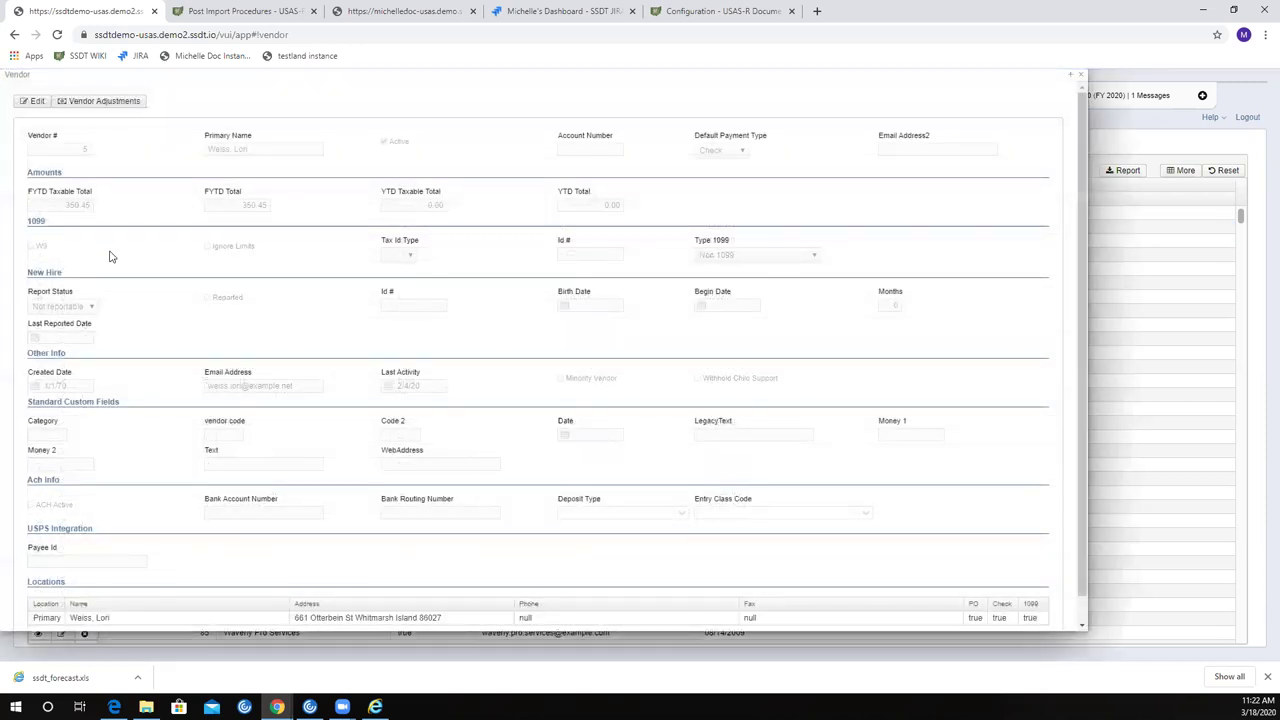
scroll(229, 275, down, 1)
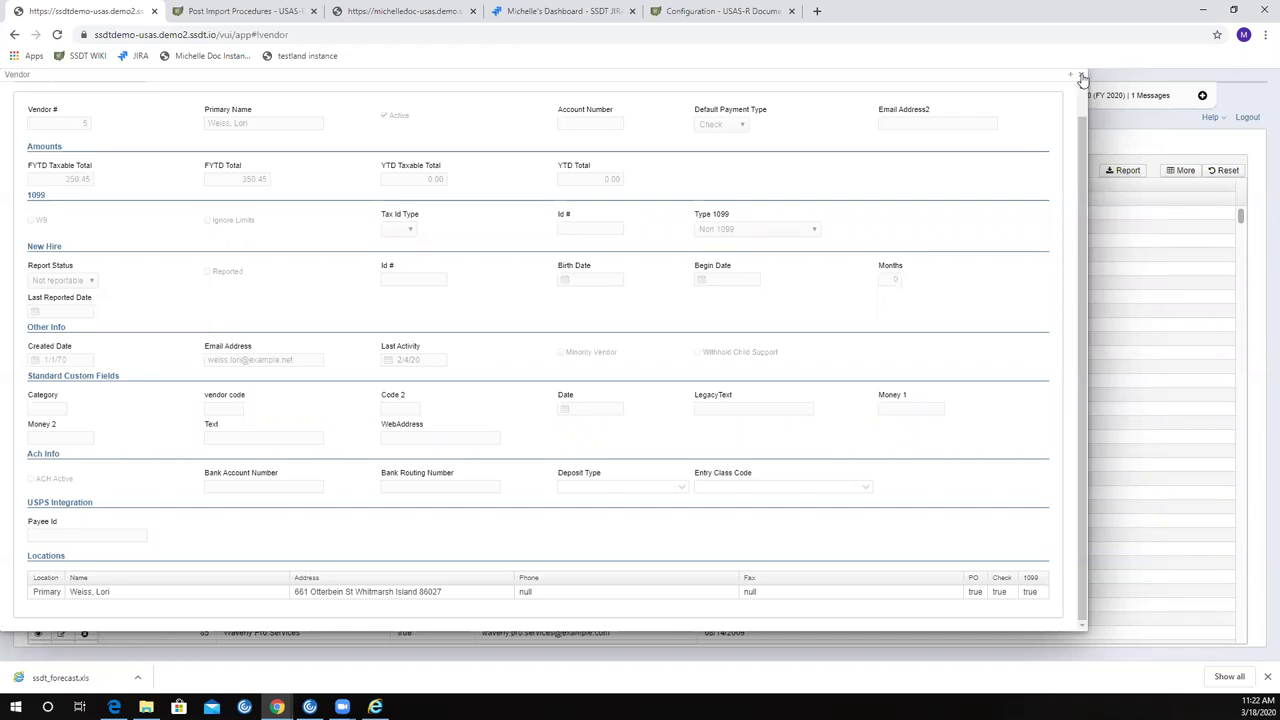
click(1079, 74)
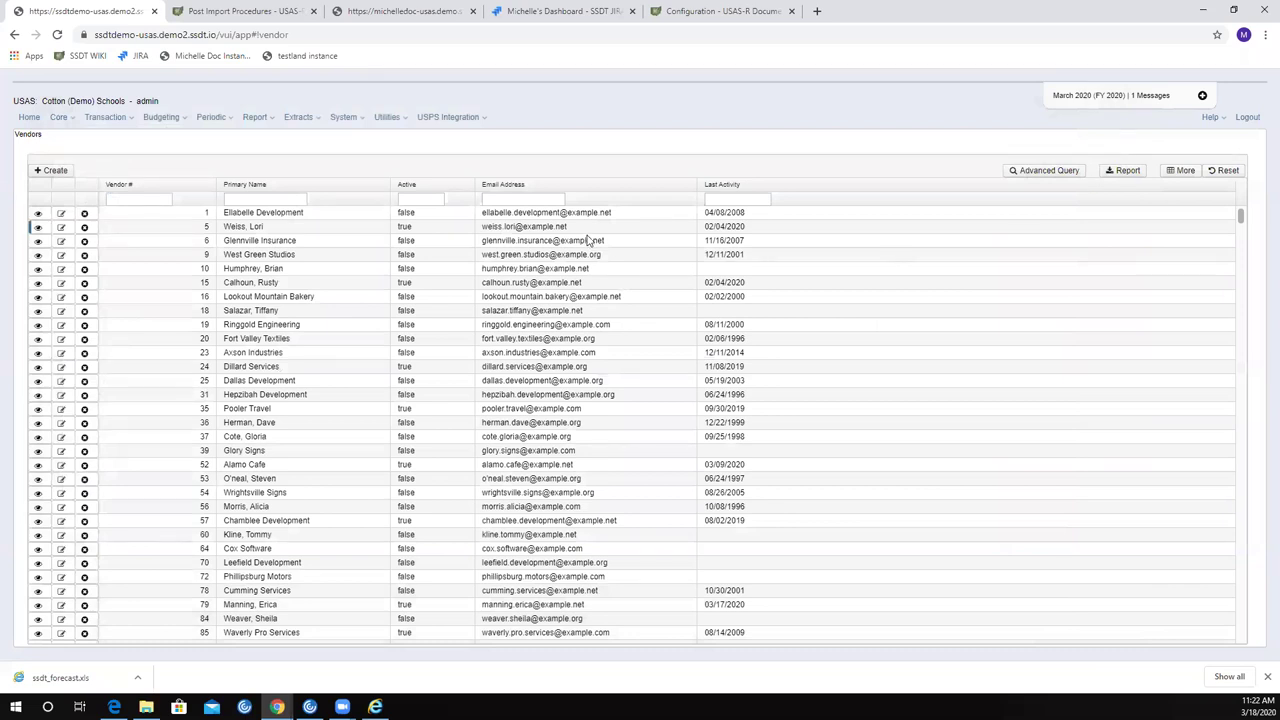
Open System > Modules to show ACHProcessing, EIS Classic Integration, Email Notification and USPS Integration as installed
click(354, 121)
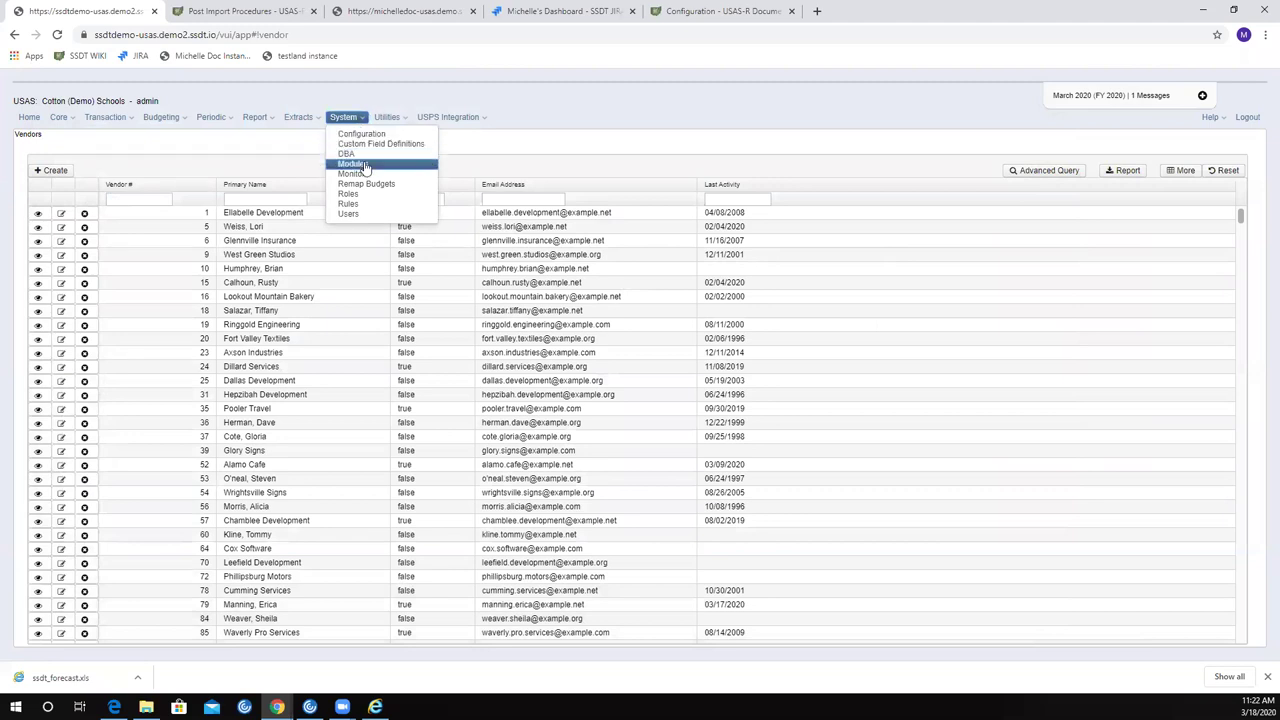
click(366, 166)
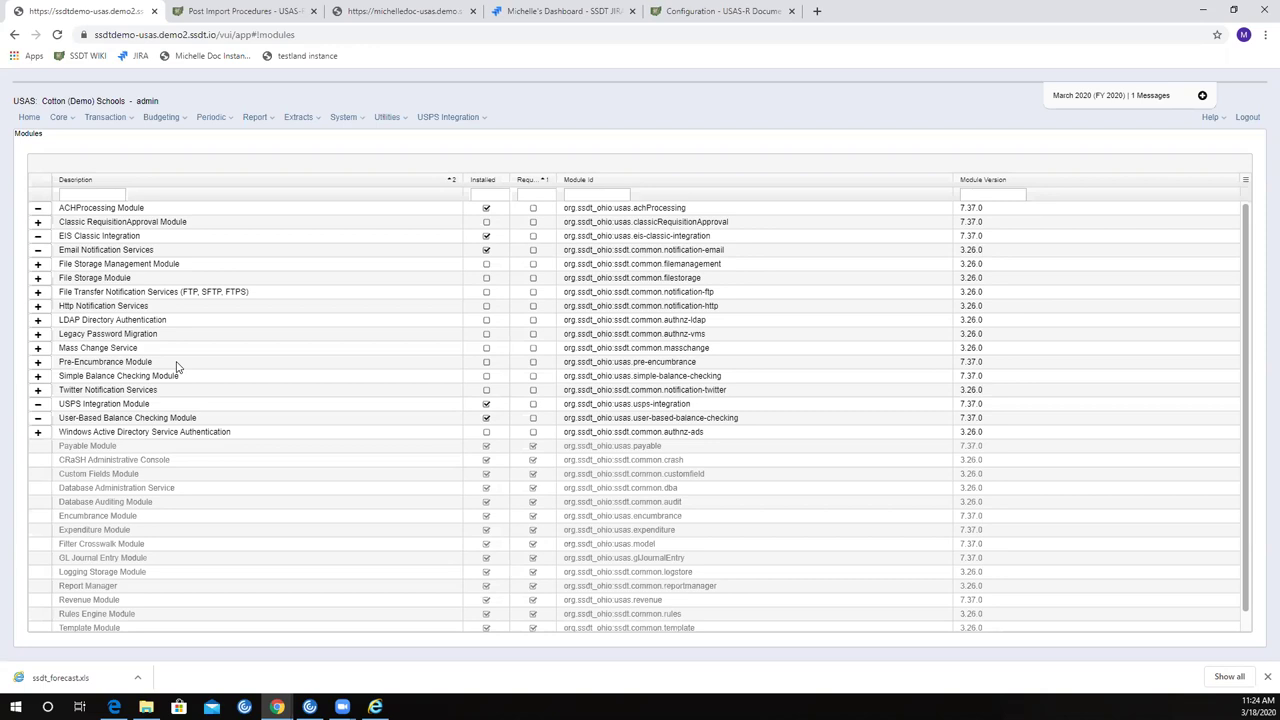
Install the Simple Balance Checking Module, then reload through the info banner's refresh link
click(38, 378)
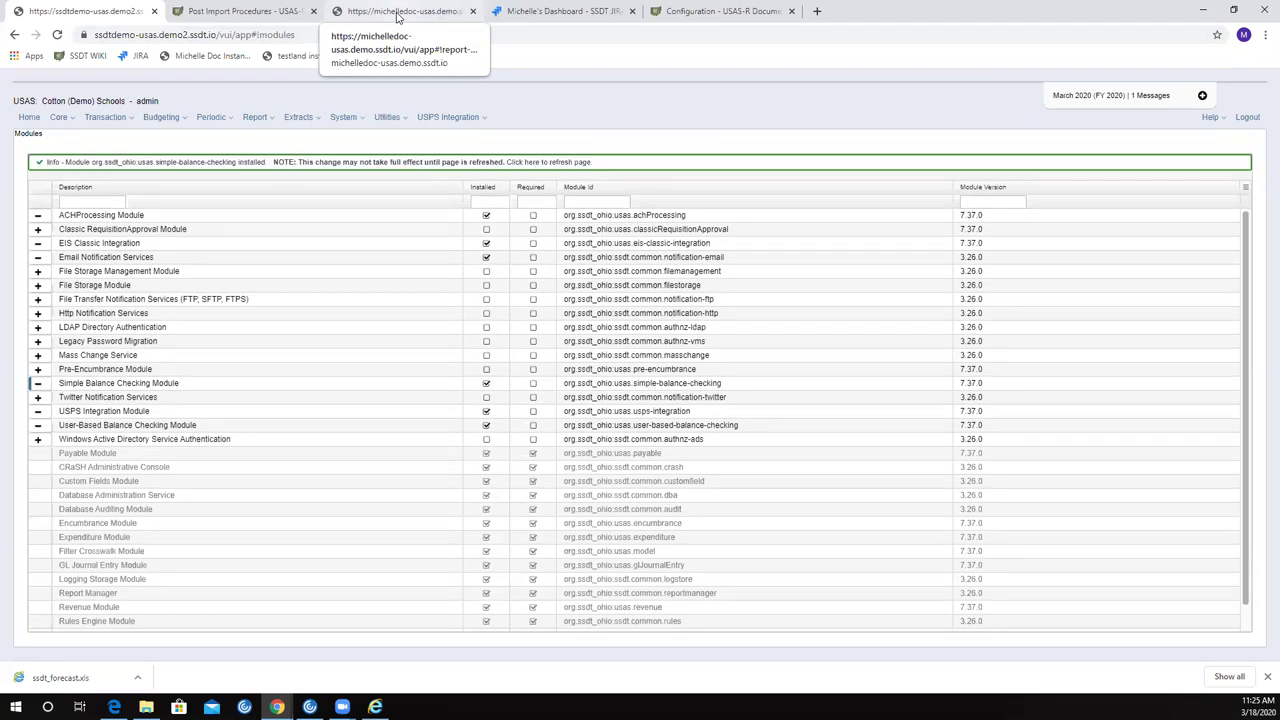
click(533, 164)
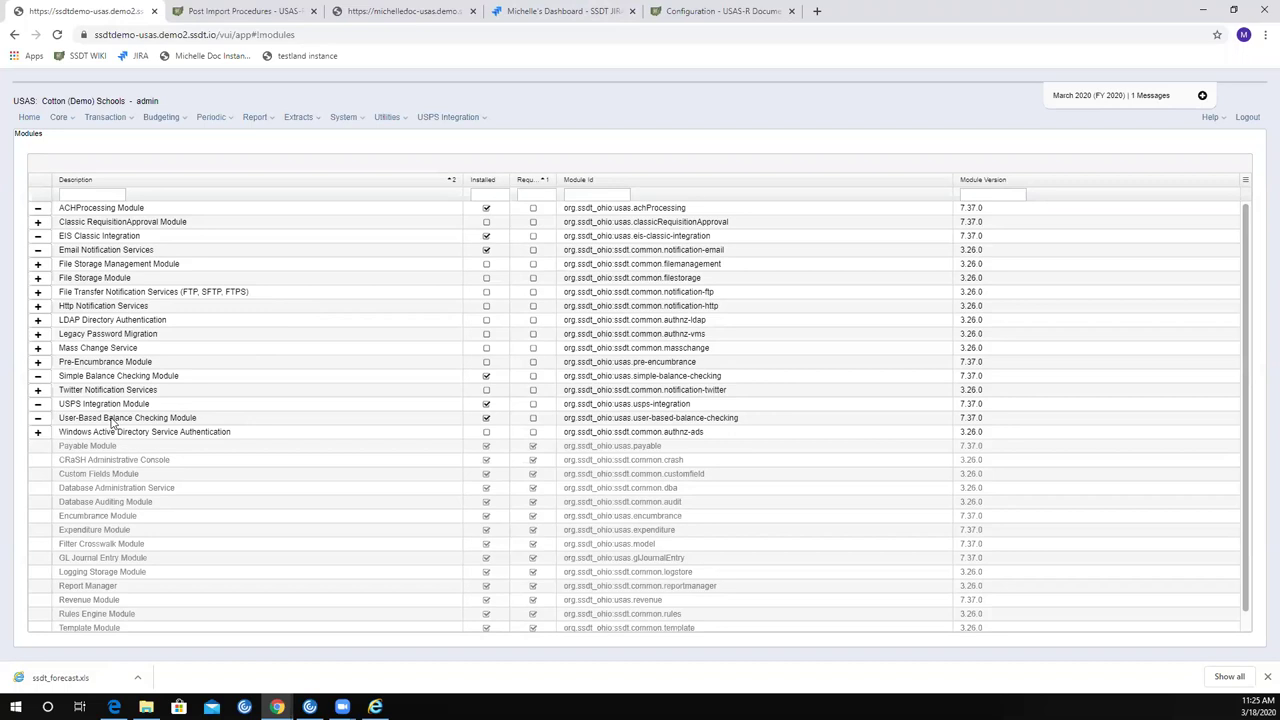
In the wiki, go from Post Import Procedures to USAS-R User Manual > System > Modules
click(267, 14)
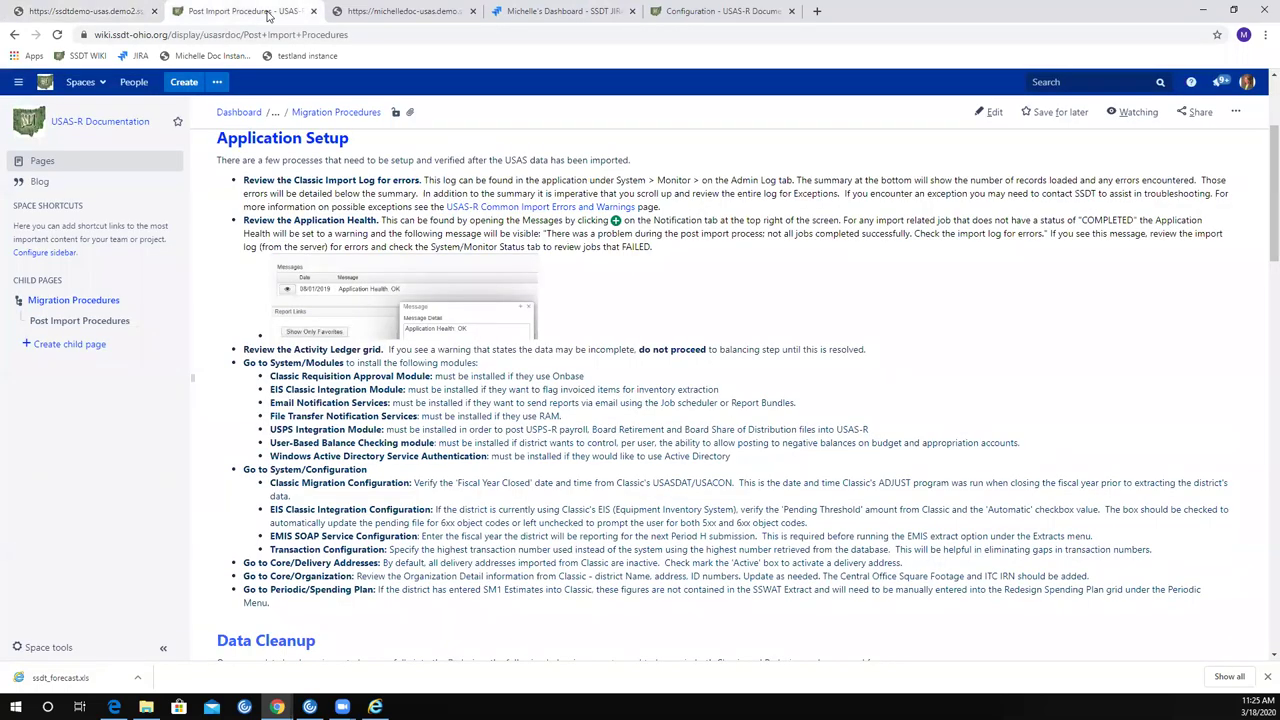
click(90, 306)
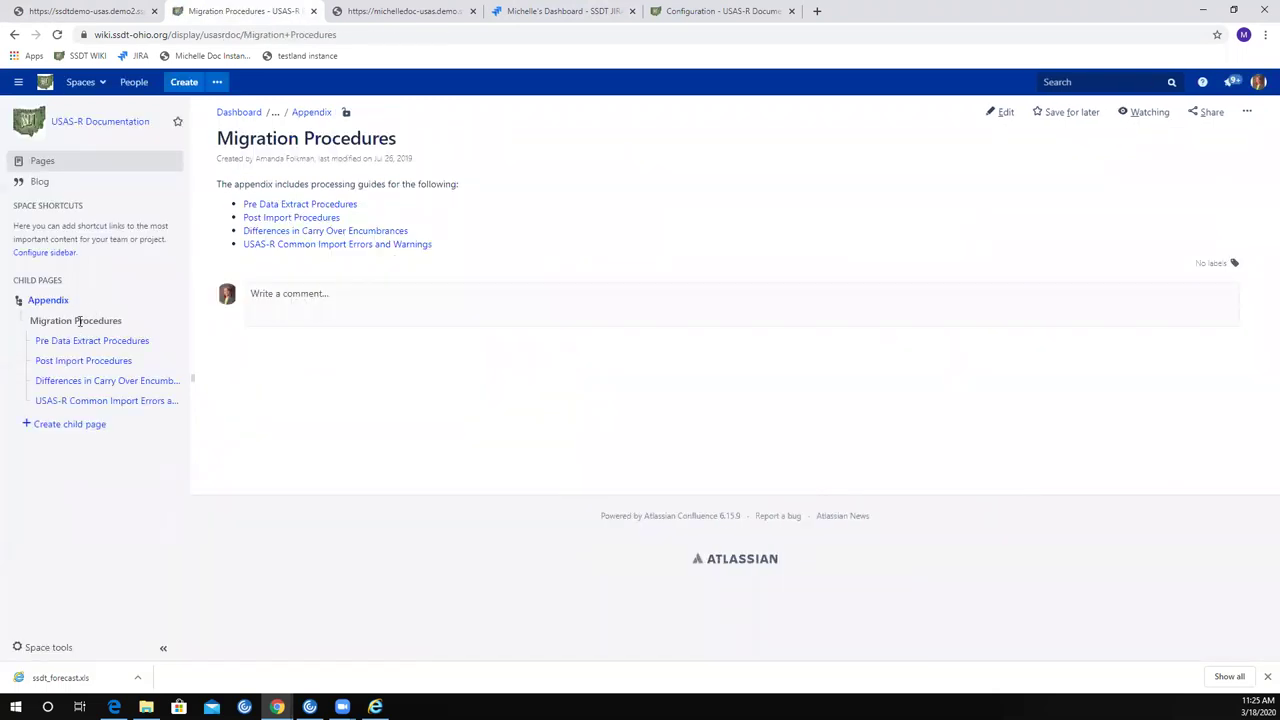
click(55, 304)
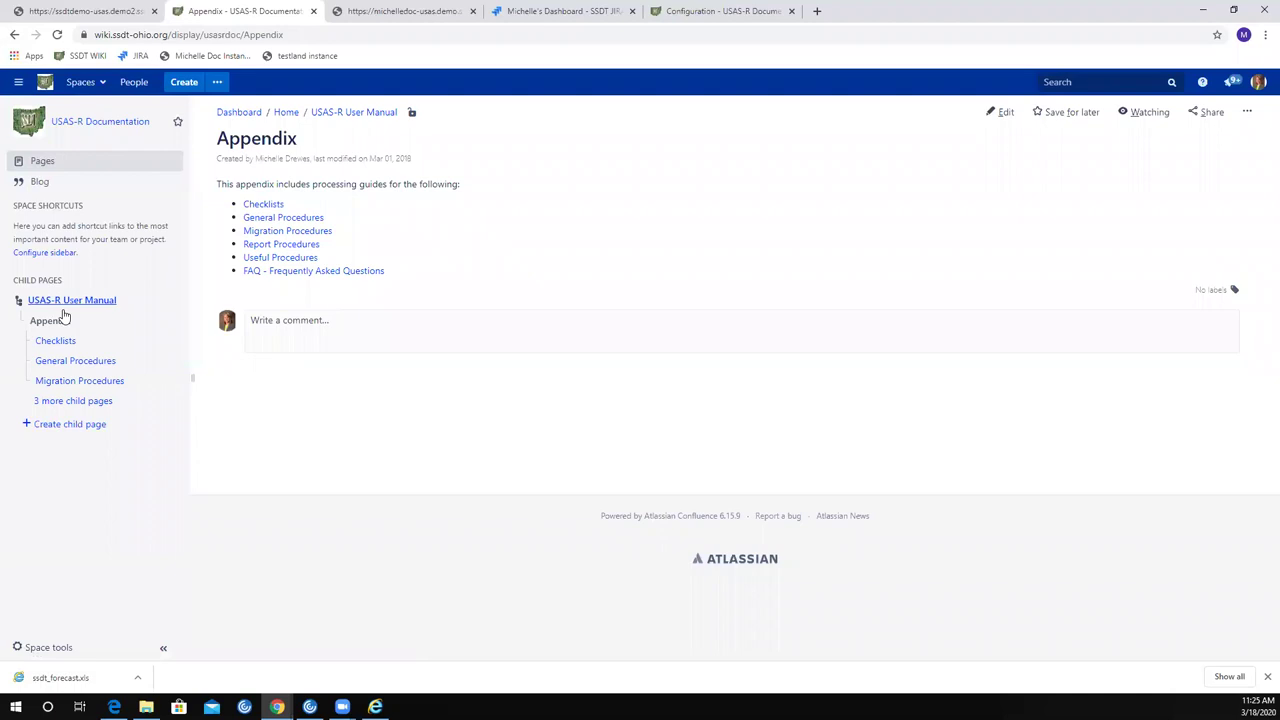
click(87, 304)
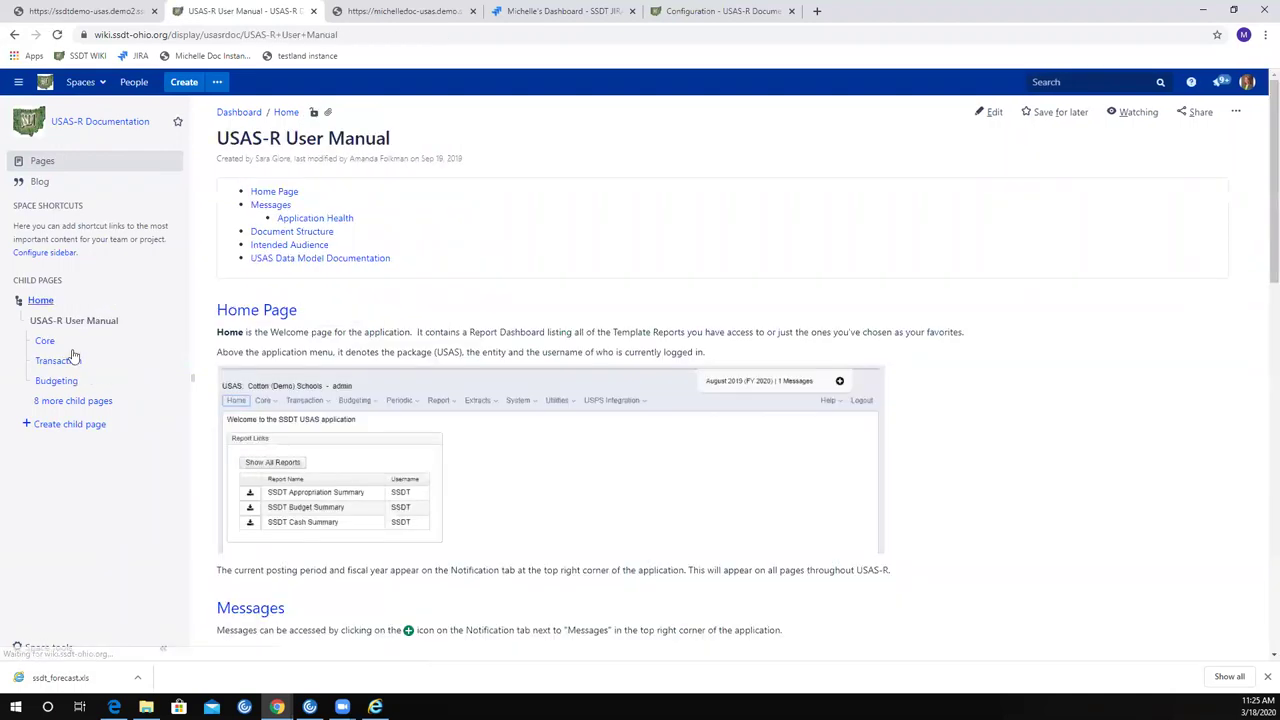
click(62, 401)
click(59, 463)
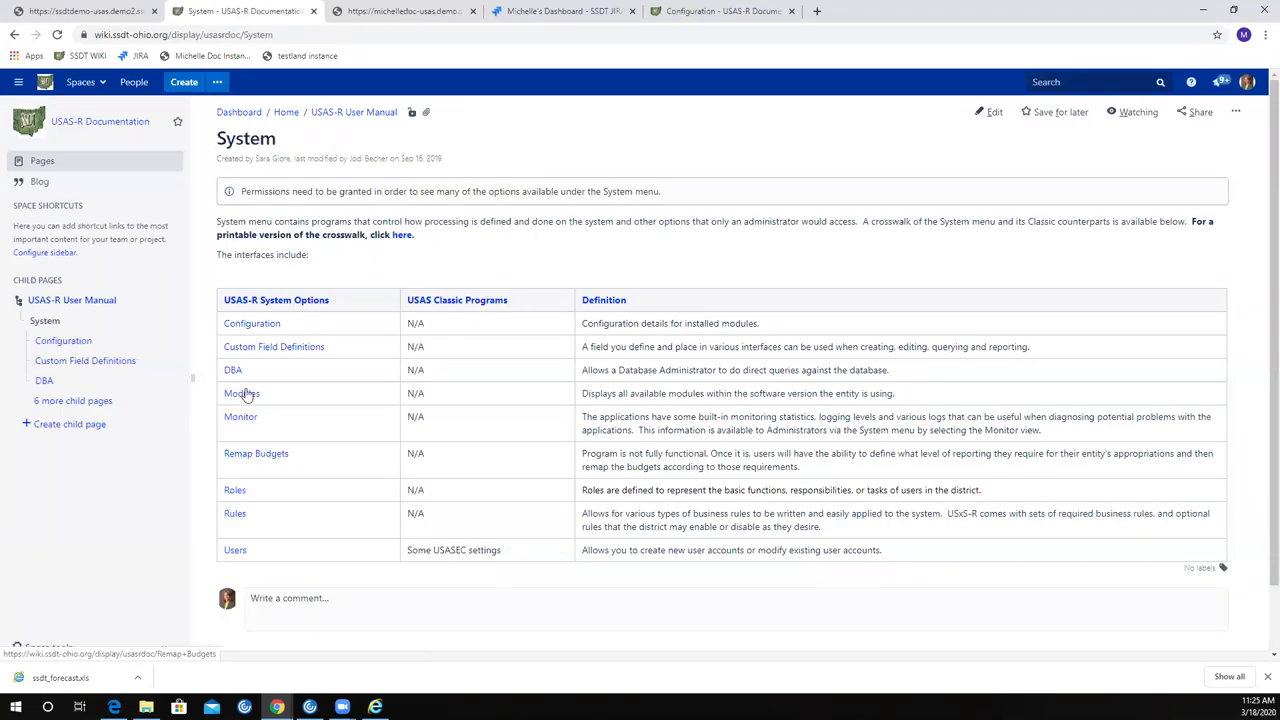
click(242, 394)
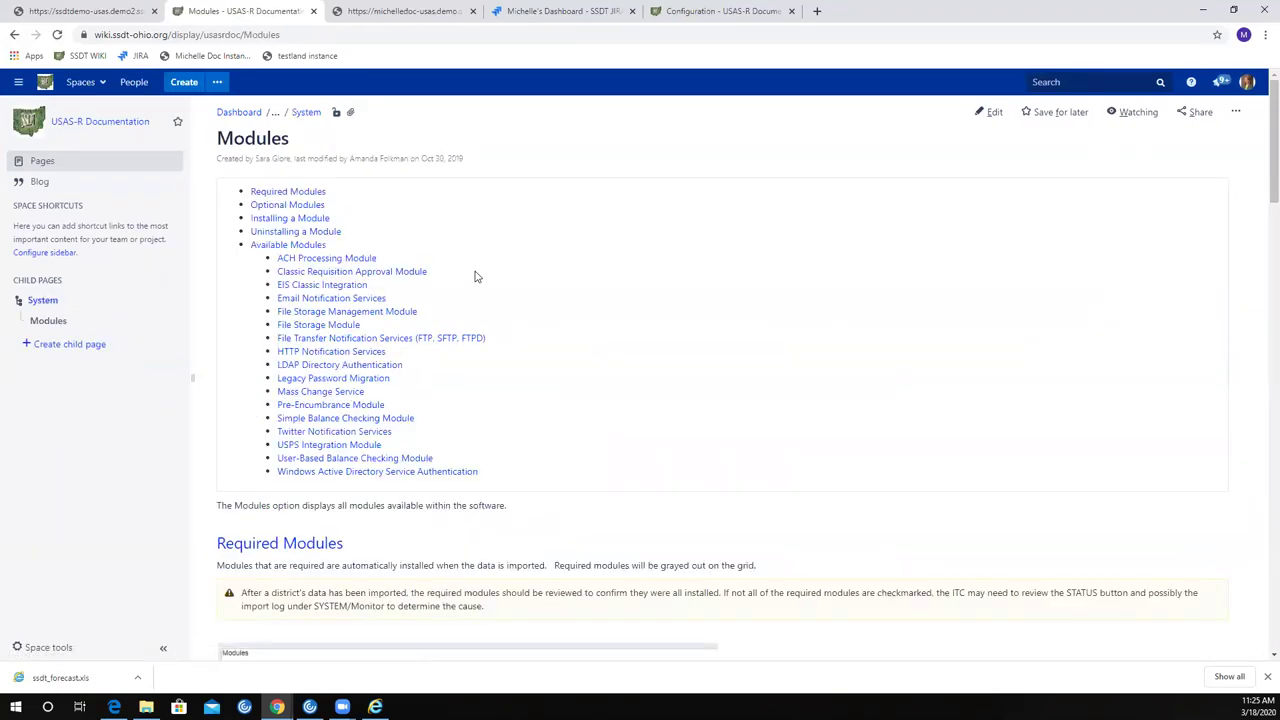
Read through the required, optional and available module descriptions, then return to USAS-R
scroll(476, 276, down, 2)
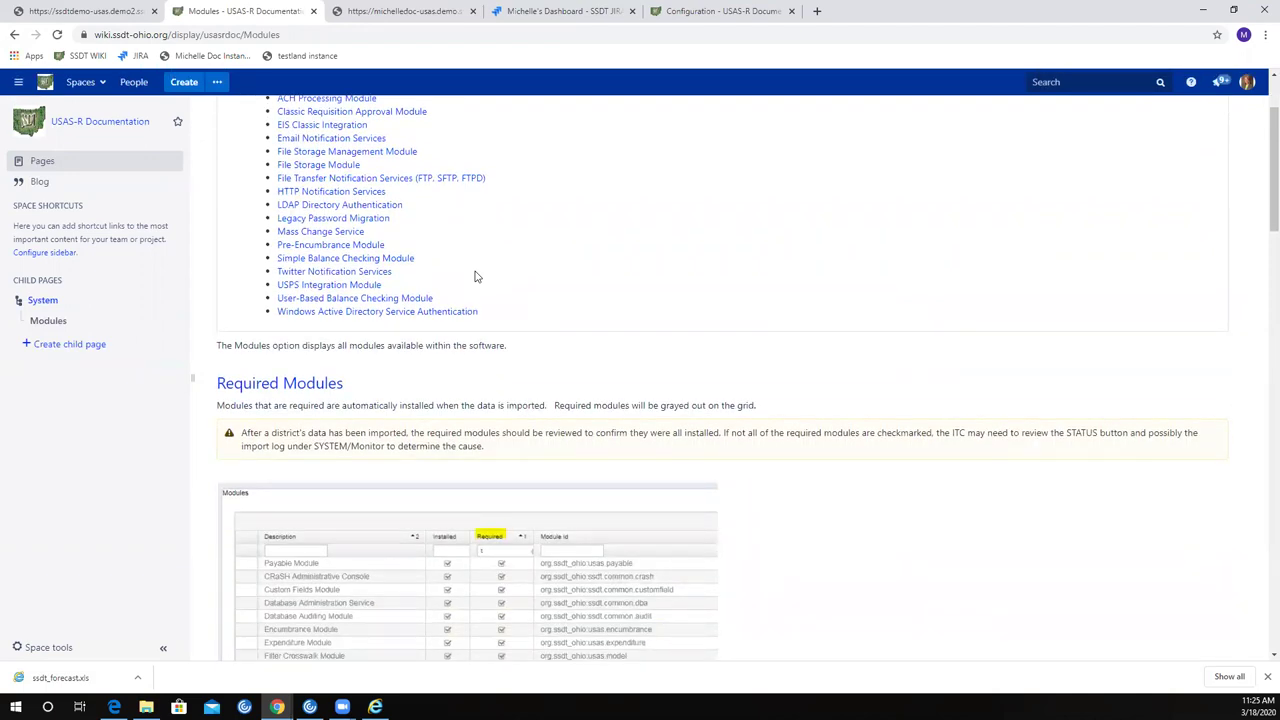
scroll(476, 276, down, 2)
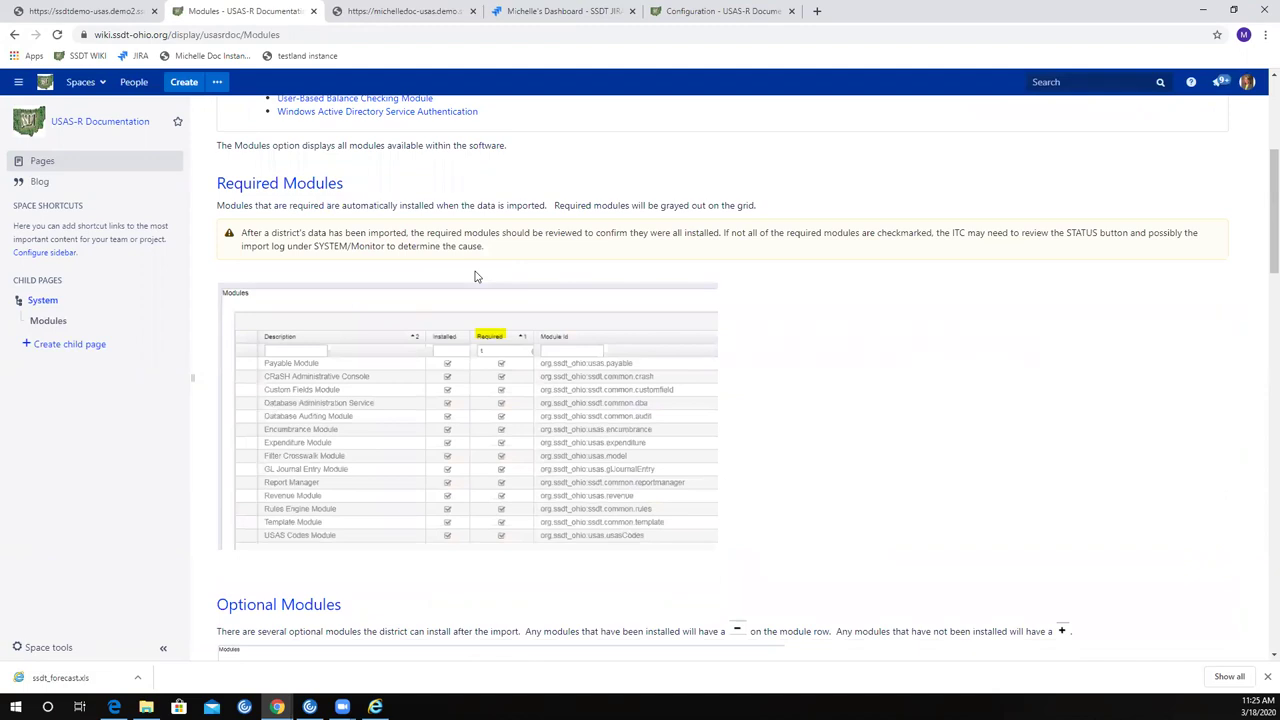
scroll(476, 276, down, 3)
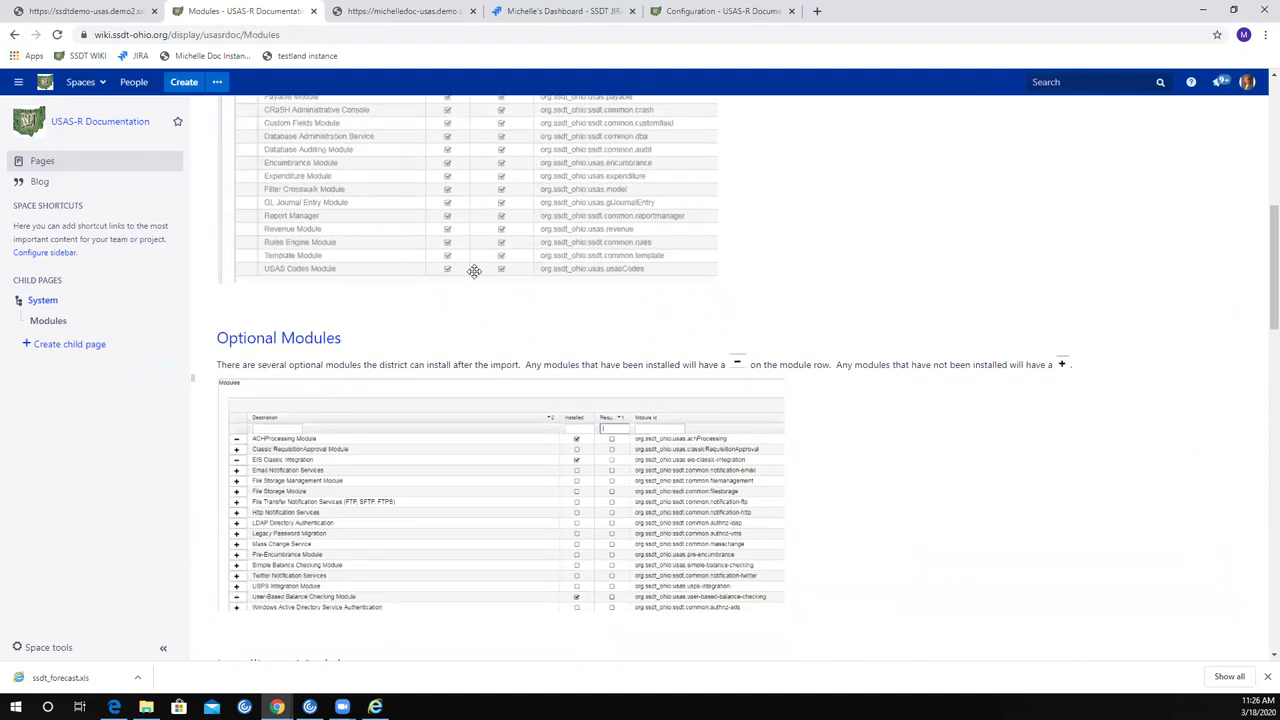
scroll(486, 315, down, 5)
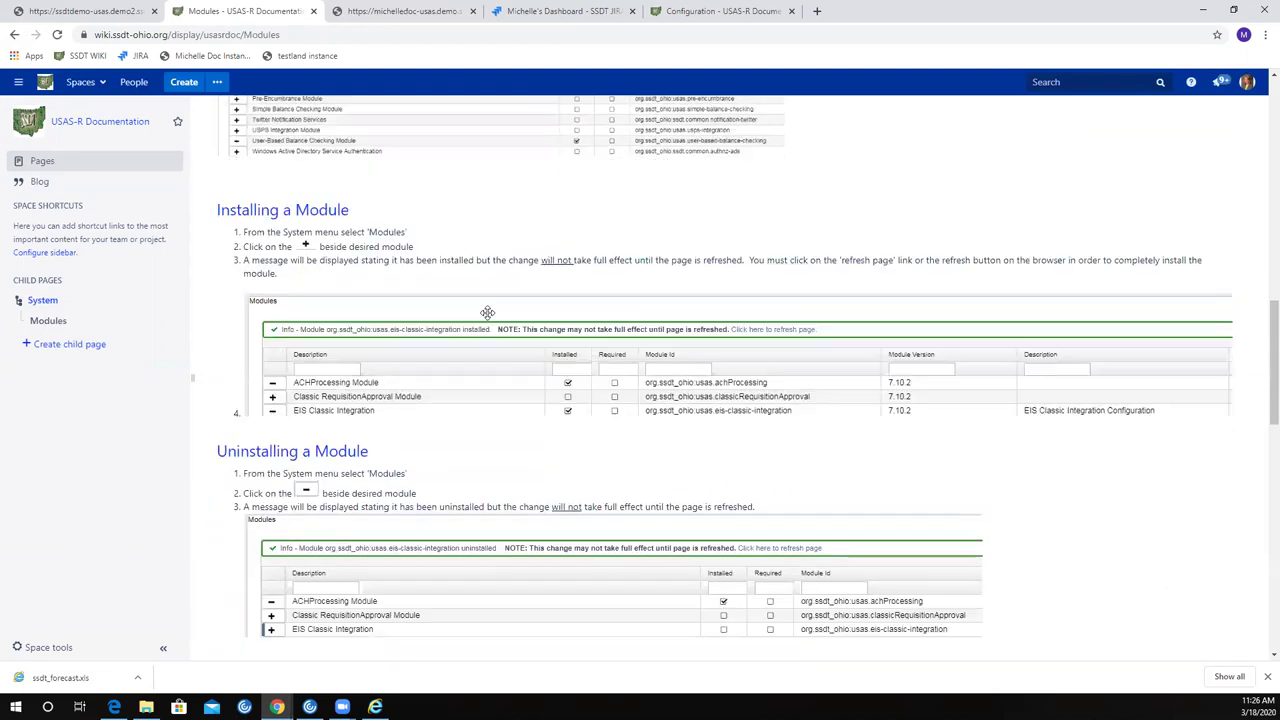
scroll(487, 313, down, 2)
scroll(487, 313, down, 3)
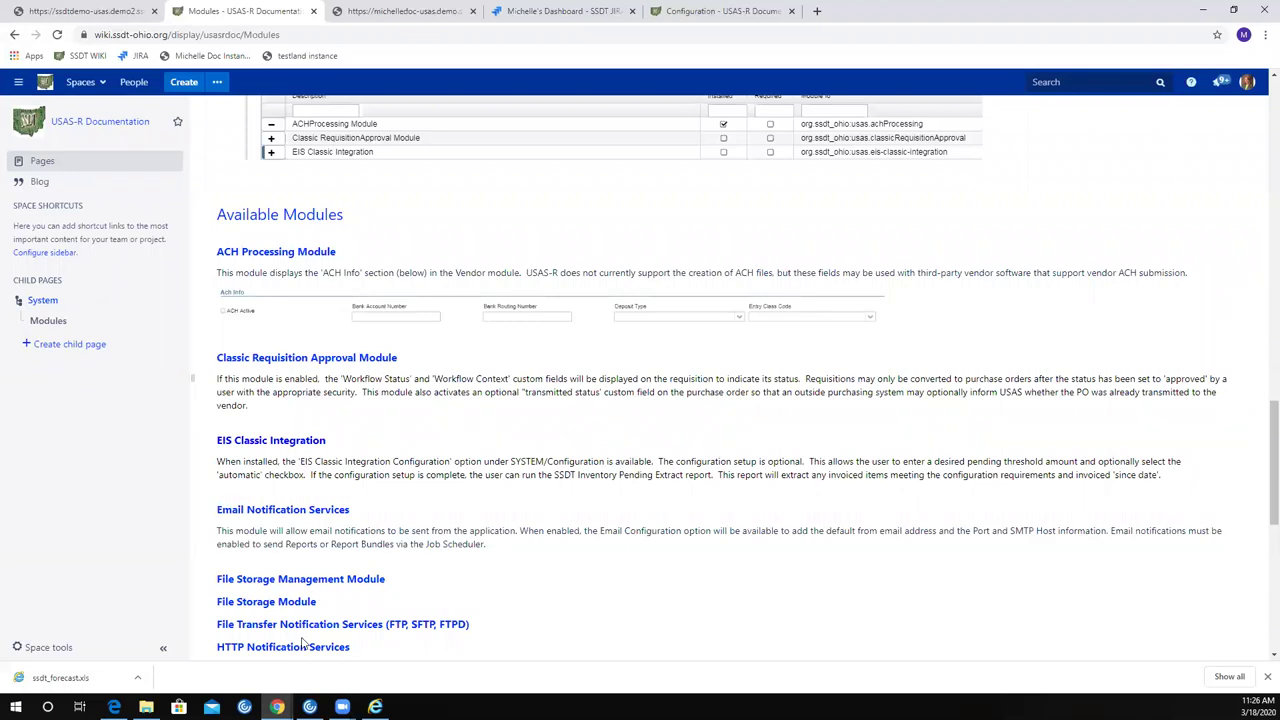
scroll(408, 643, down, 1)
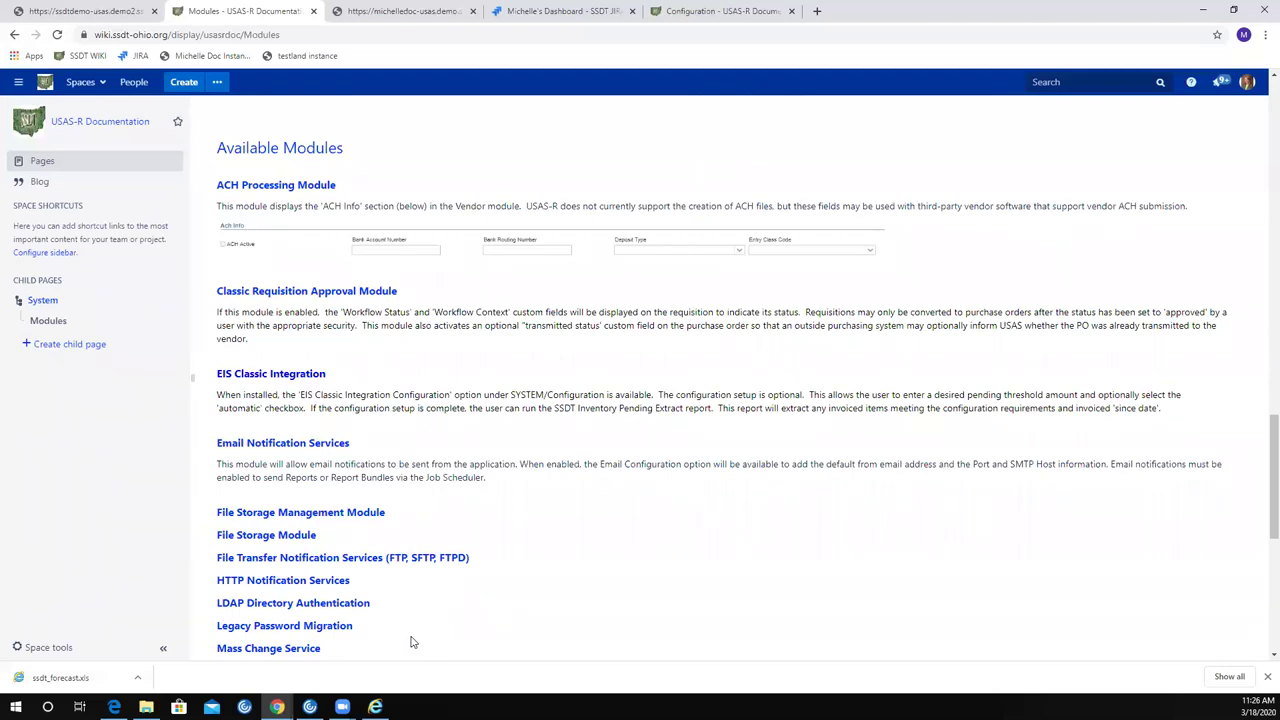
scroll(423, 614, down, 2)
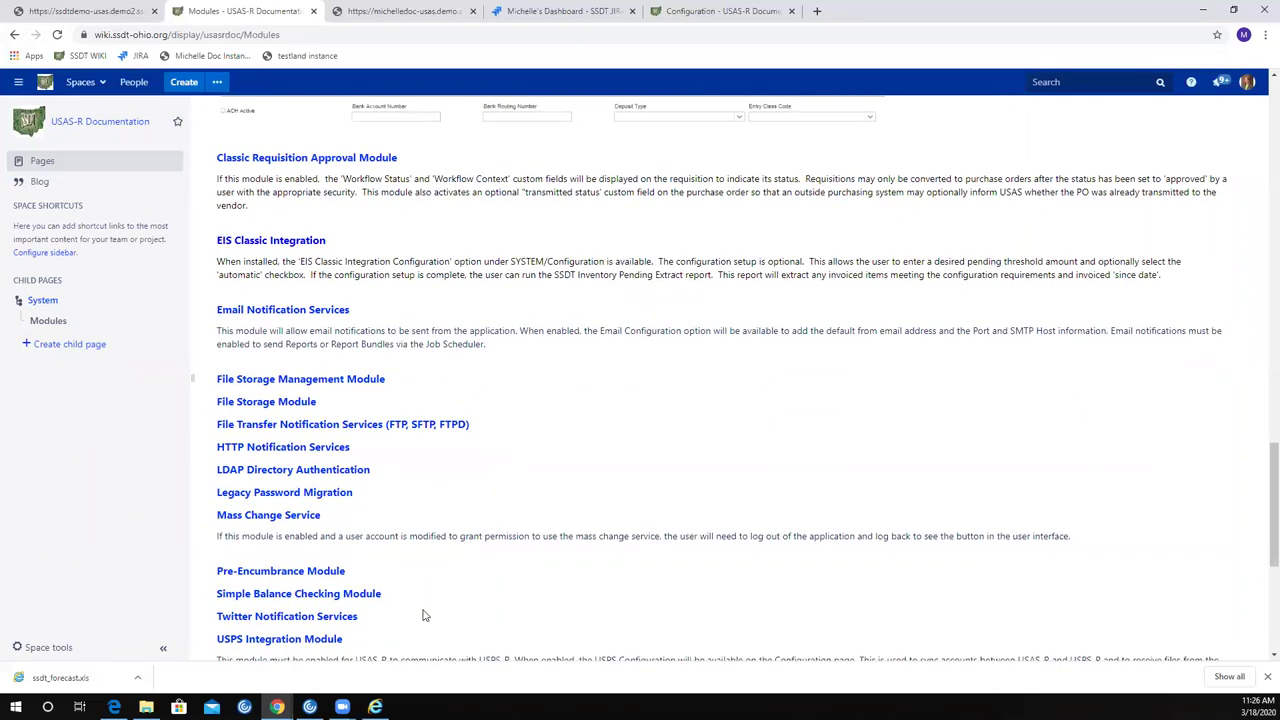
scroll(423, 614, down, 4)
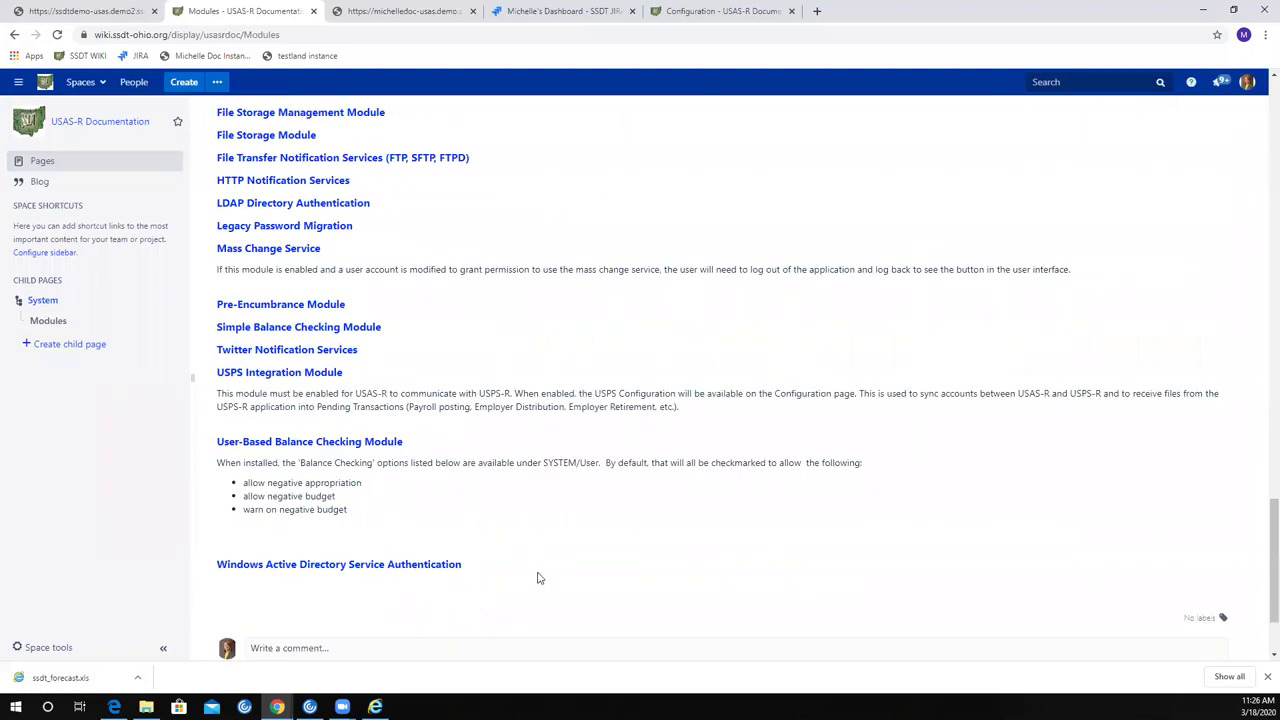
scroll(540, 570, up, 15)
scroll(540, 560, up, 20)
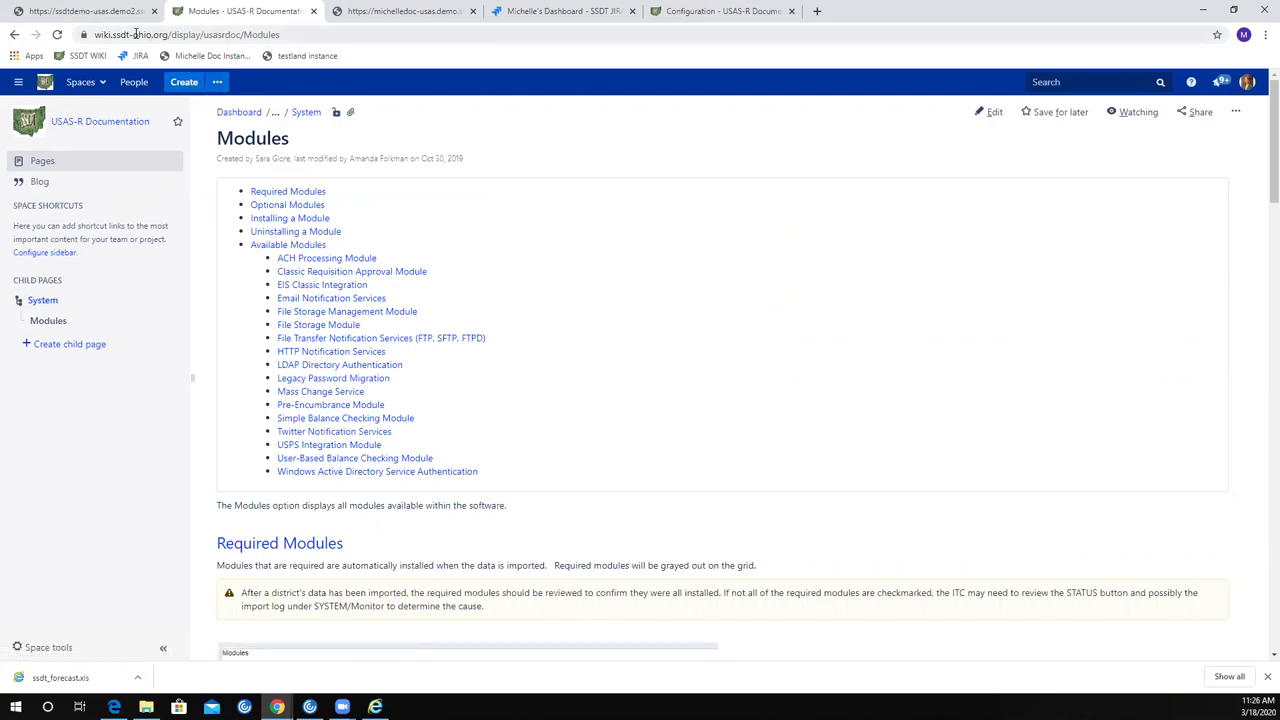
click(104, 14)
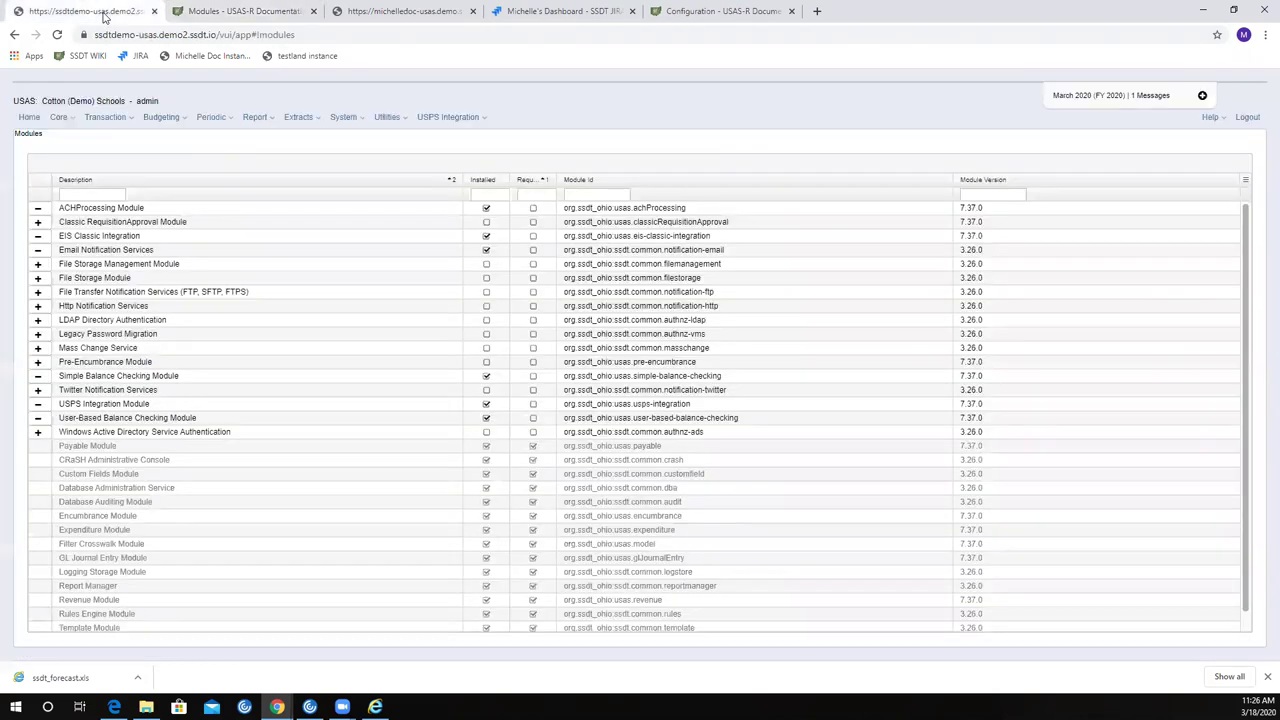
Back on the USAS-R Modules grid, open the System administration menu
click(359, 120)
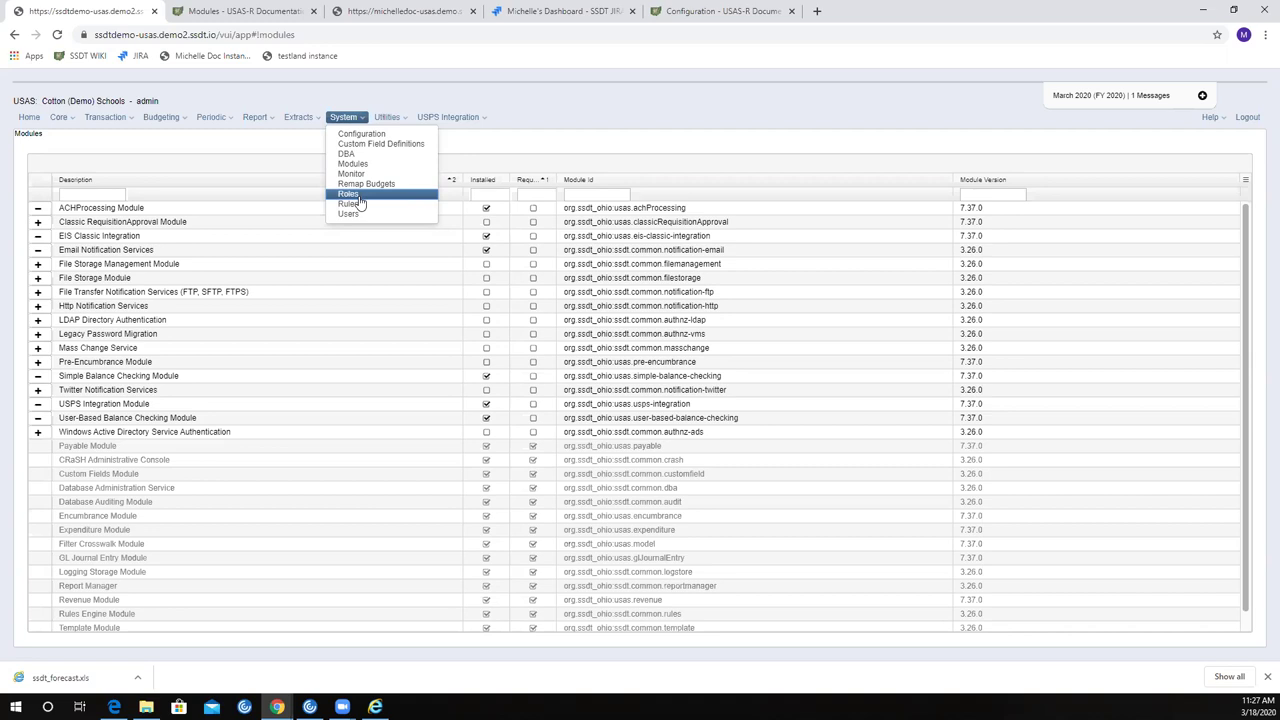
Open the Roles list and view the USAS_STANDARD role's available and granted permissions
click(358, 196)
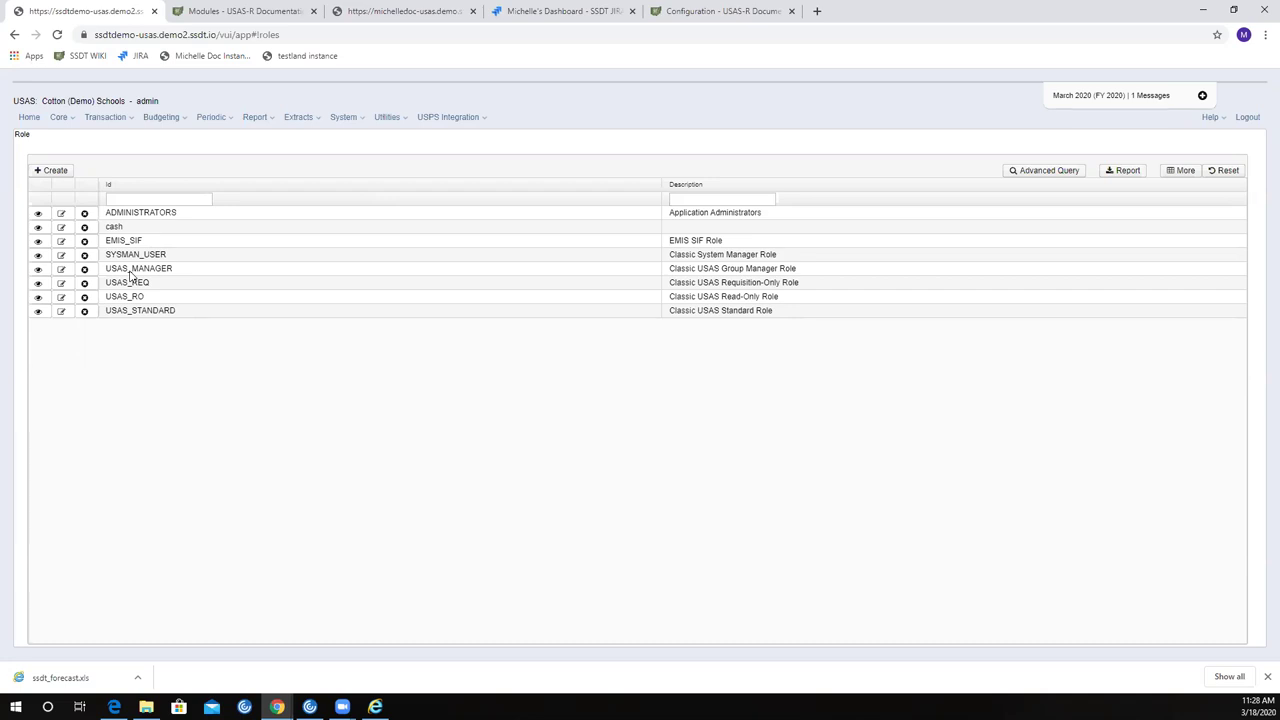
click(40, 312)
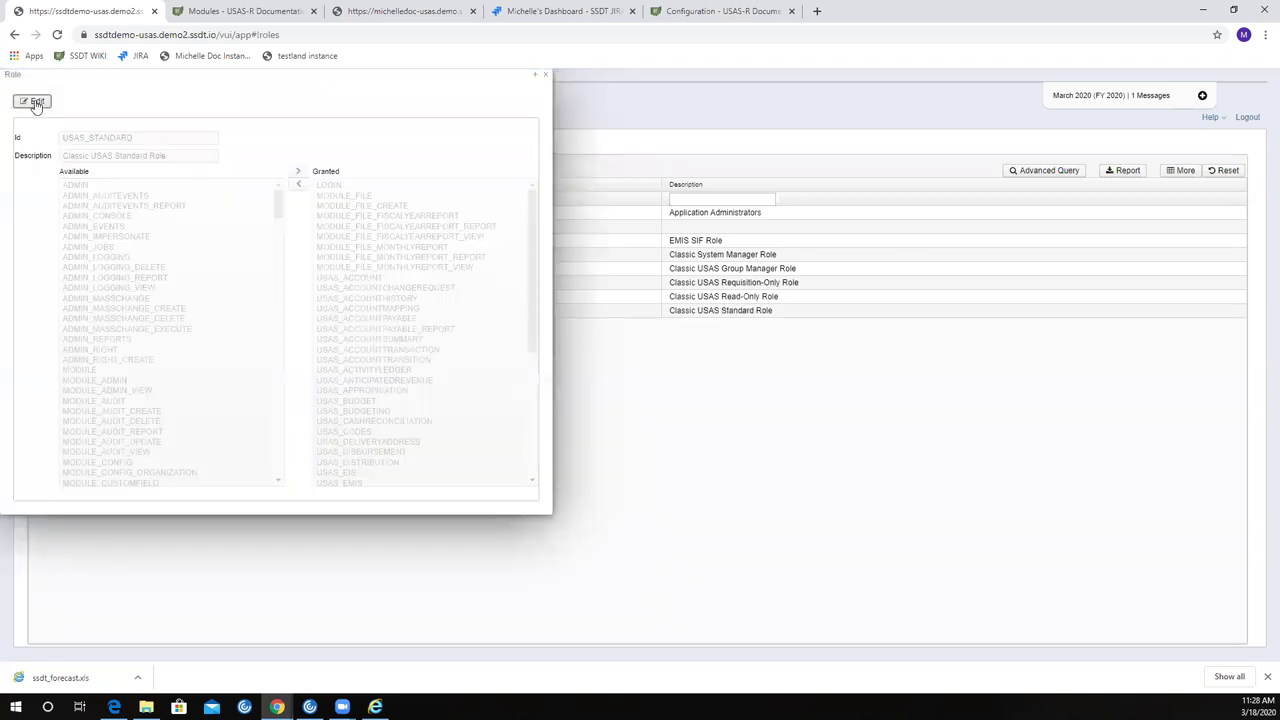
click(31, 101)
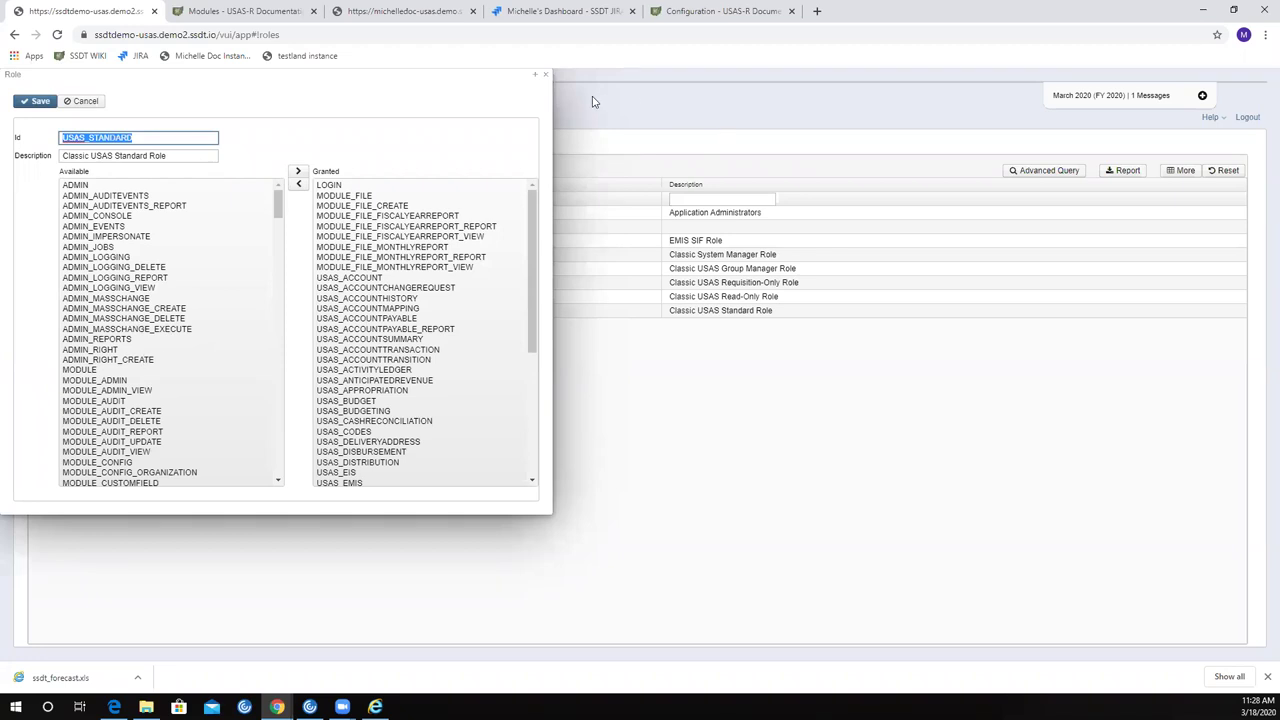
click(545, 75)
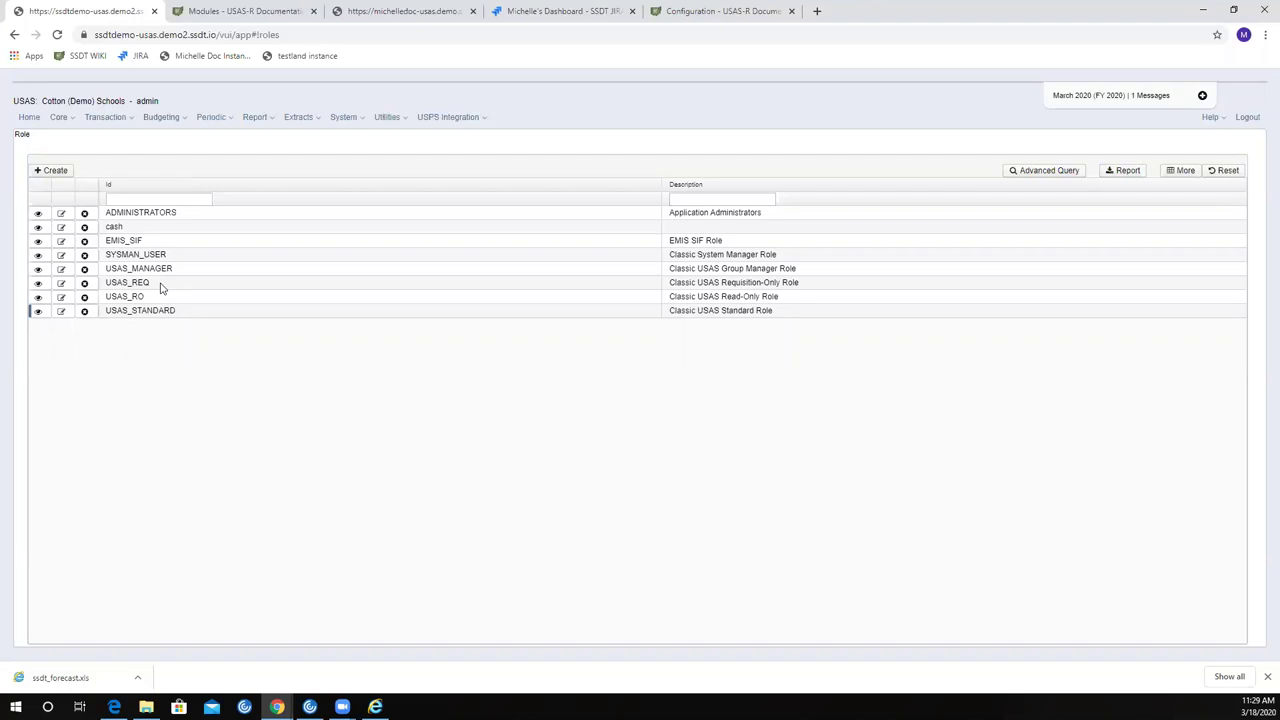
Create a new role with Id 'PO View', leaving its permissions ungranted
click(54, 172)
text(PO View)
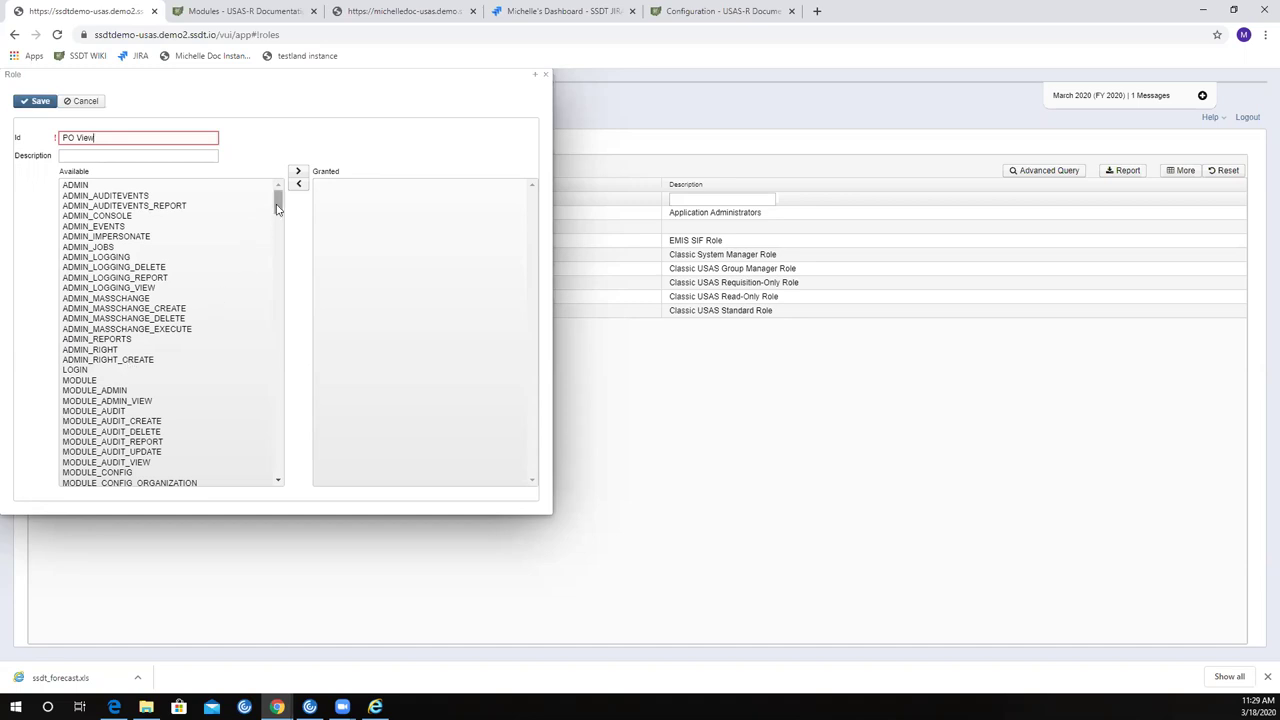
drag(278, 207, 277, 234)
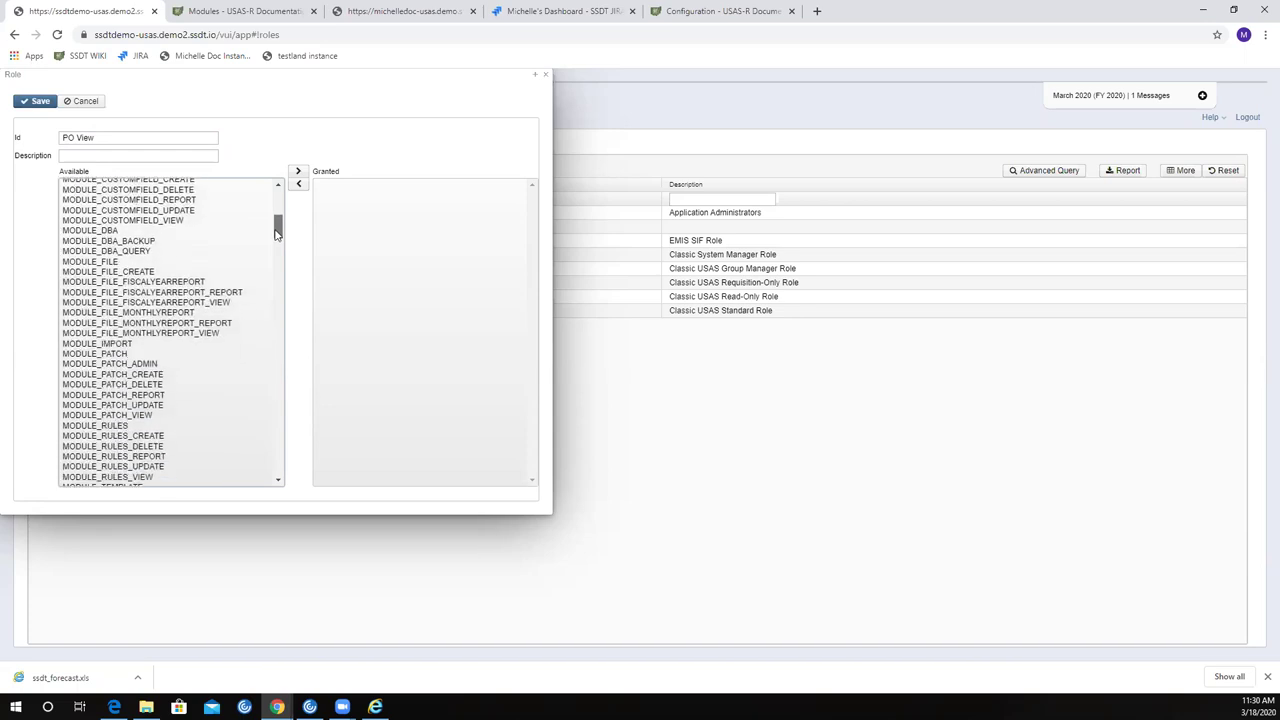
Move USAS_PURCHASEORDER_VIEW from Available to Granted for PO View and save the role
scroll(135, 450, down, 3)
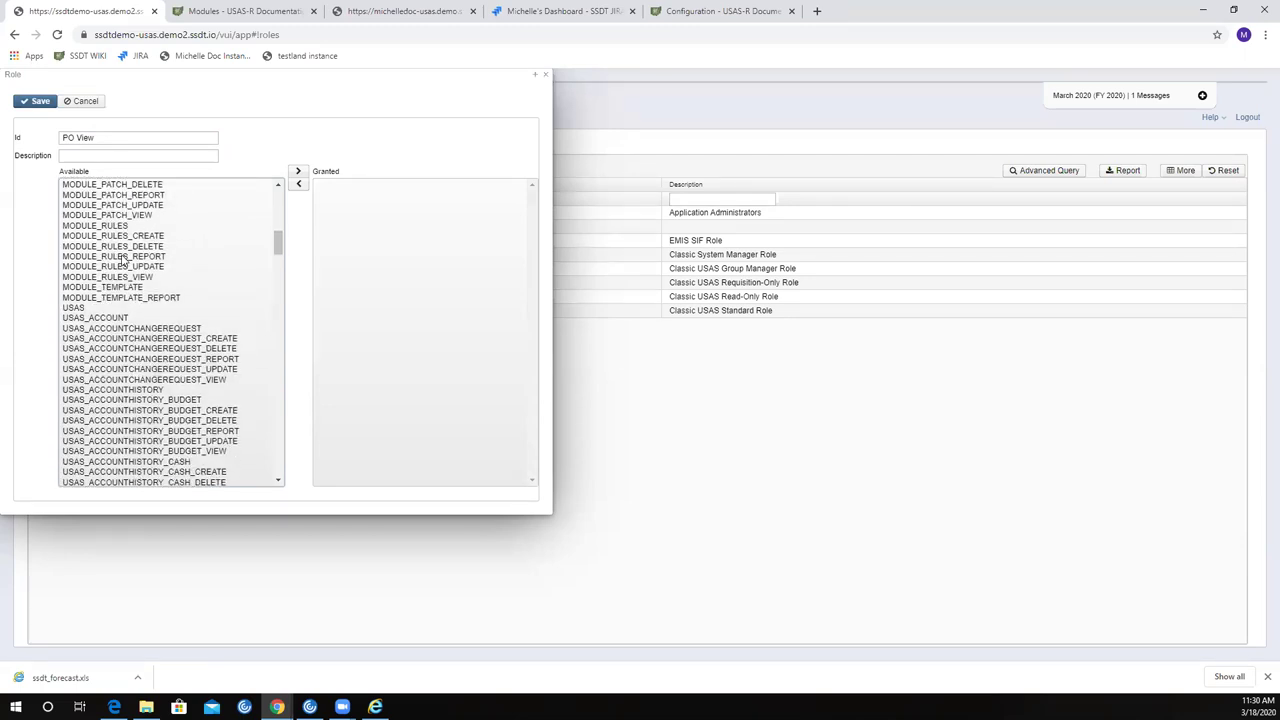
drag(277, 242, 277, 256)
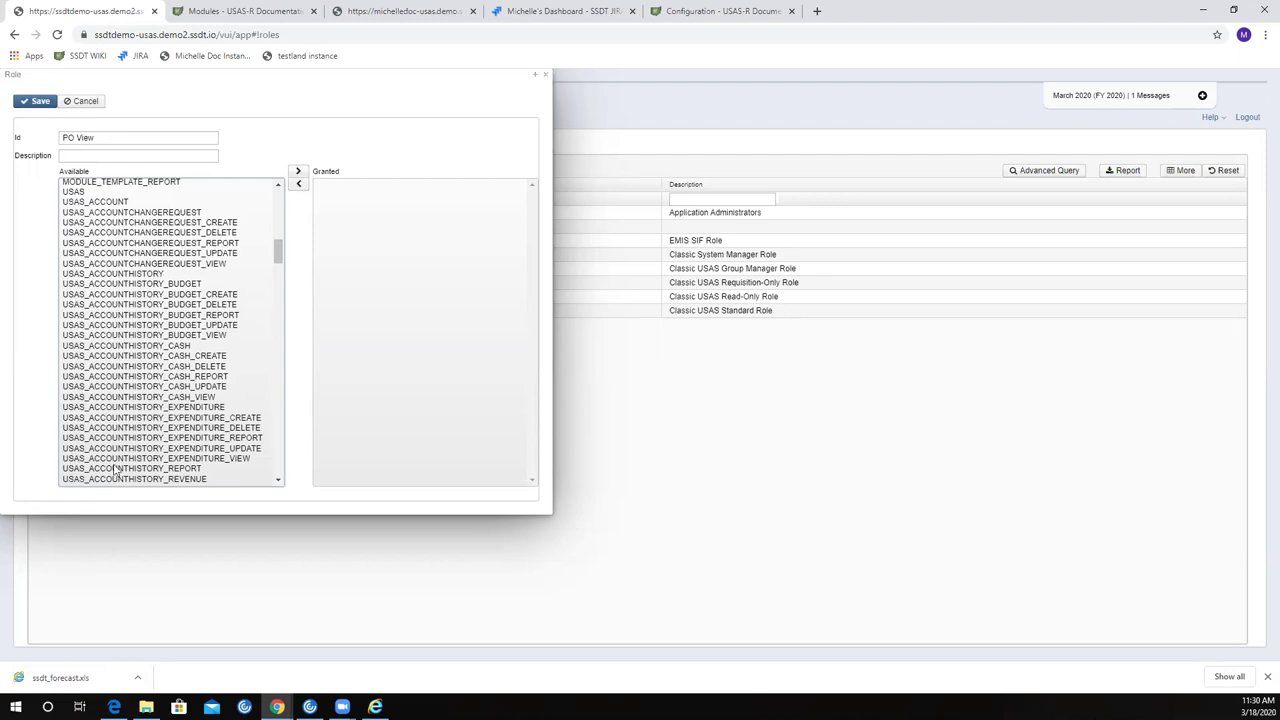
drag(278, 252, 279, 303)
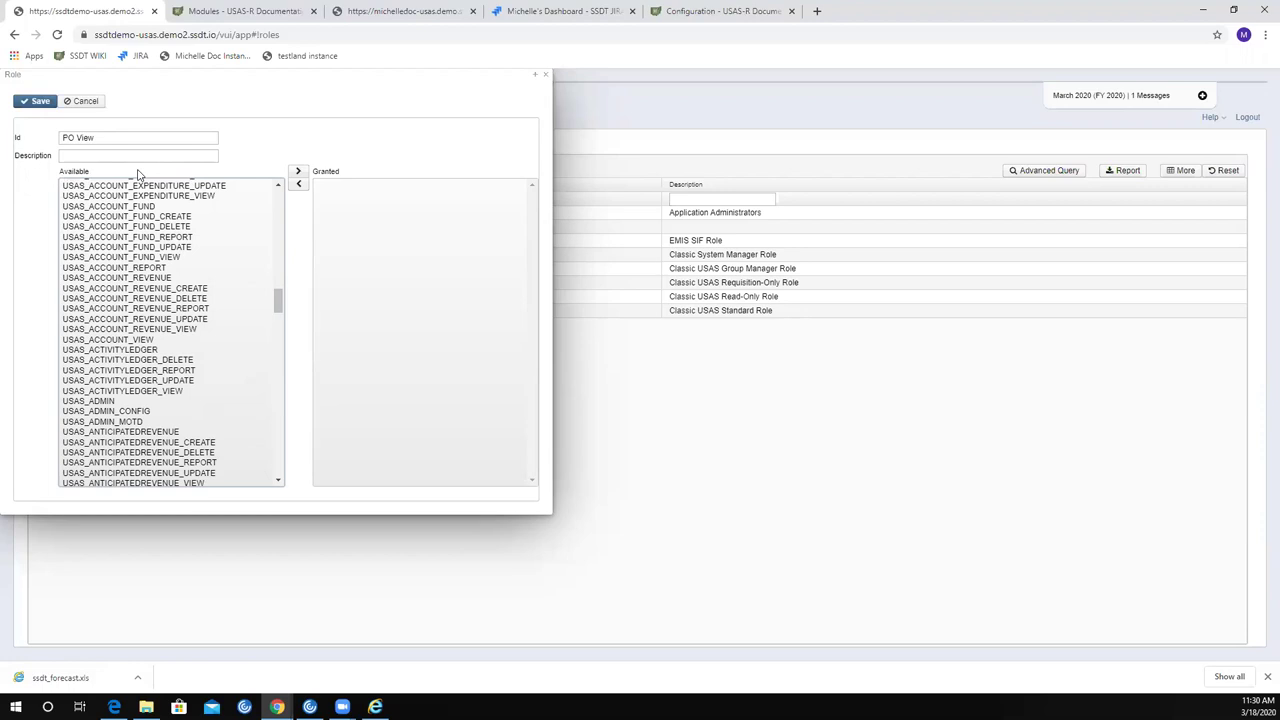
drag(279, 300, 282, 414)
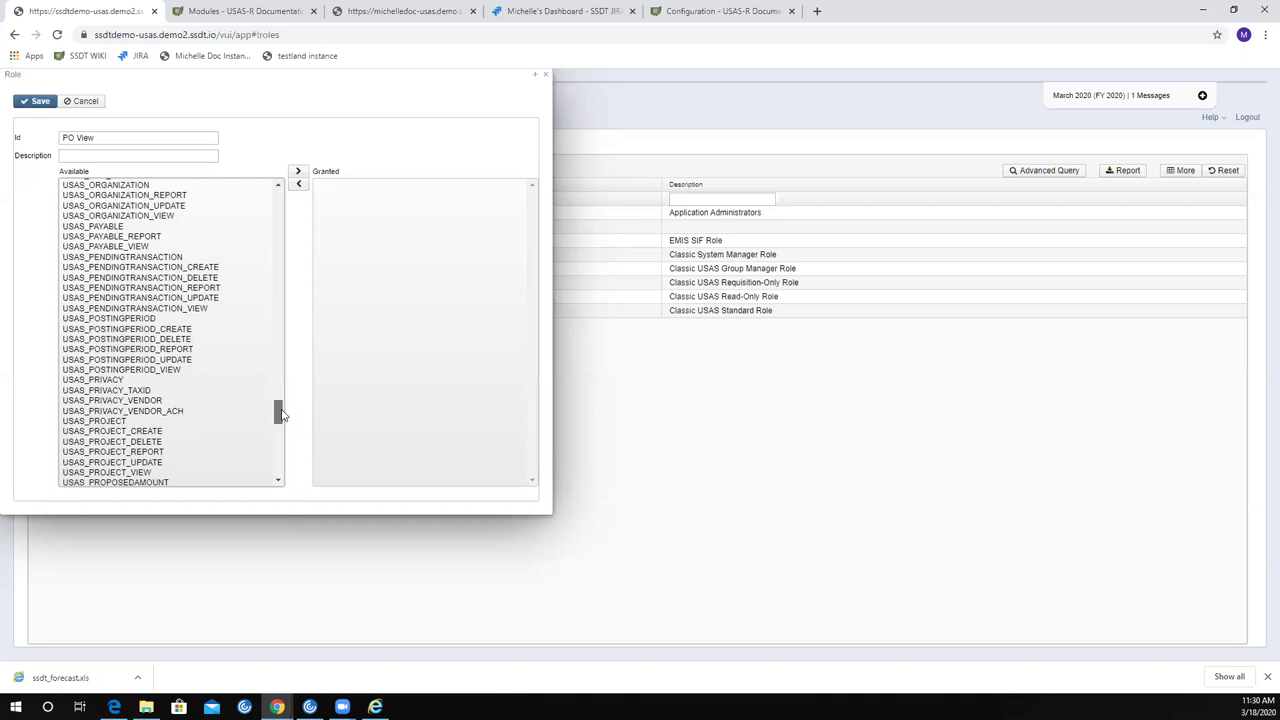
drag(281, 415, 281, 432)
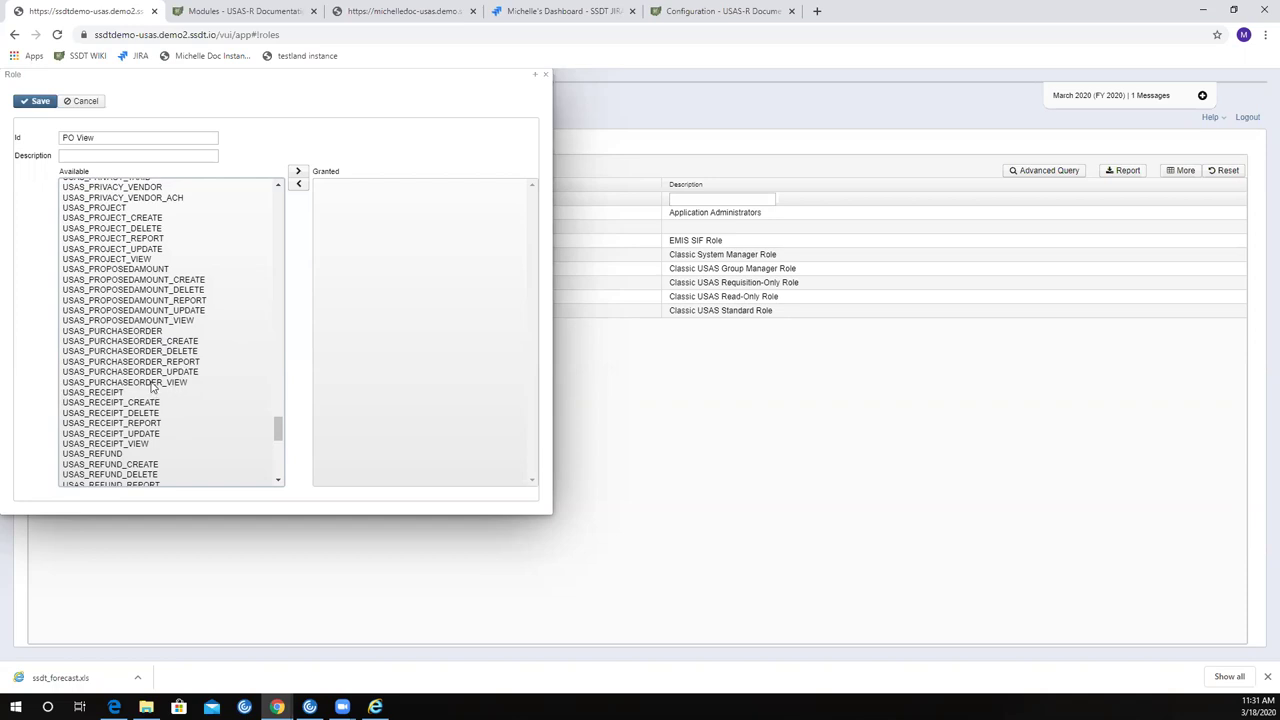
double_click(153, 385)
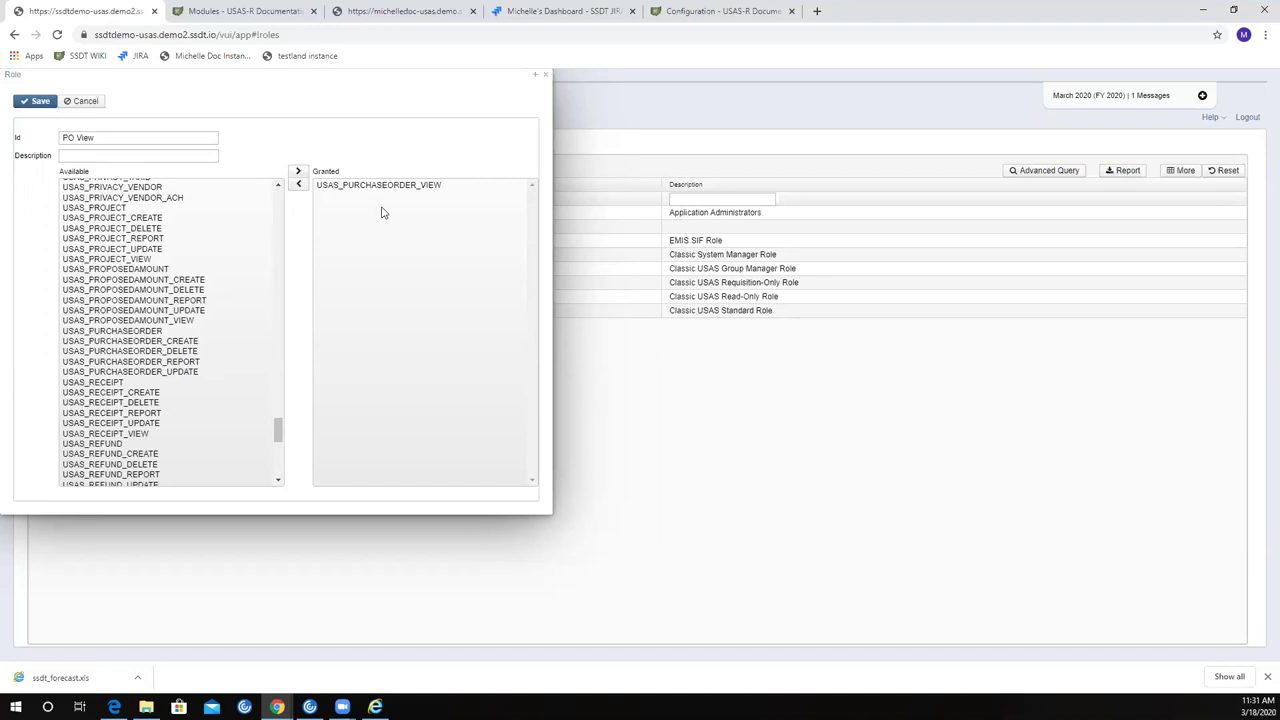
click(46, 104)
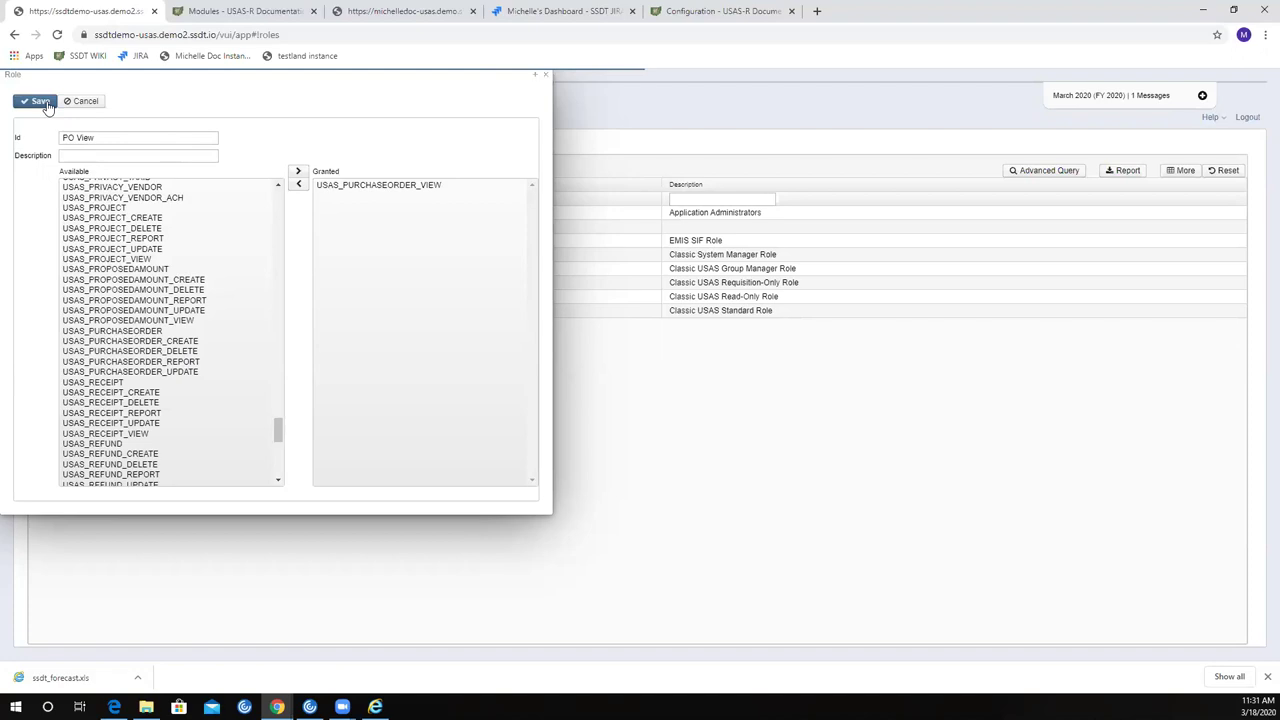
Close the saved PO View role dialog to return to the Role grid
click(545, 74)
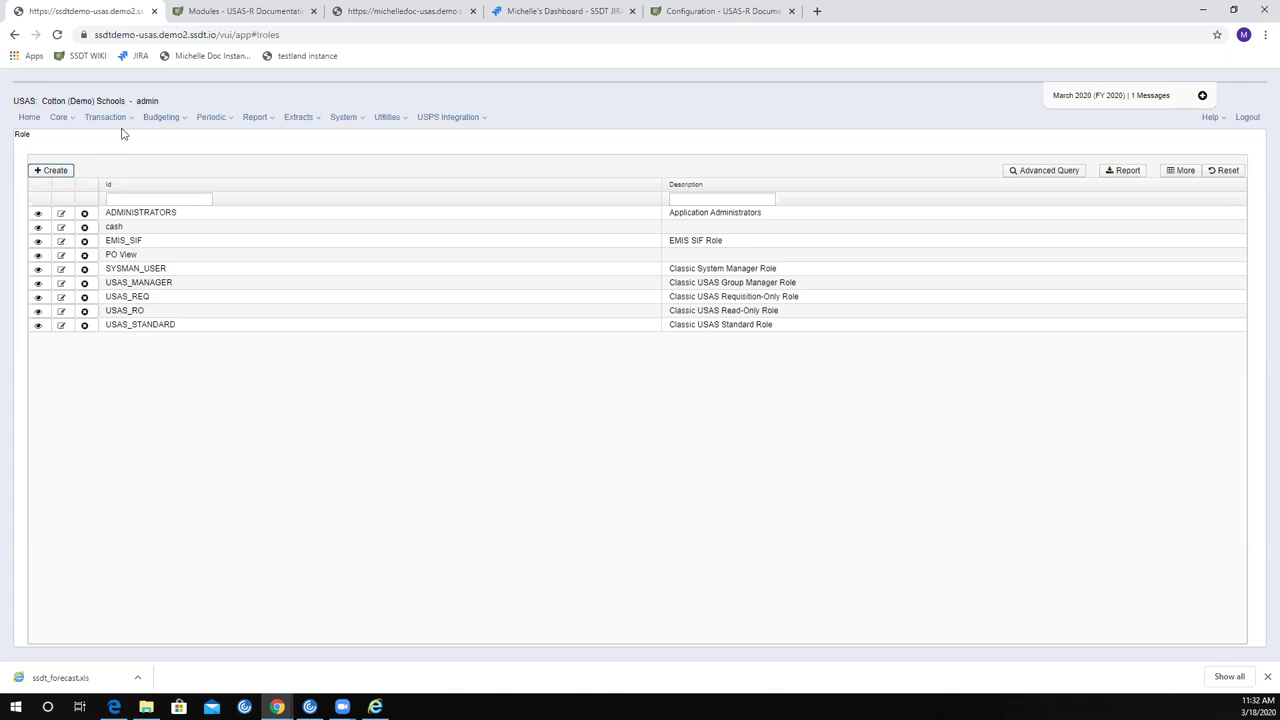
Open the wiki's System > Roles page and skim SSDT Roles, Permissions and Create a Role
click(274, 14)
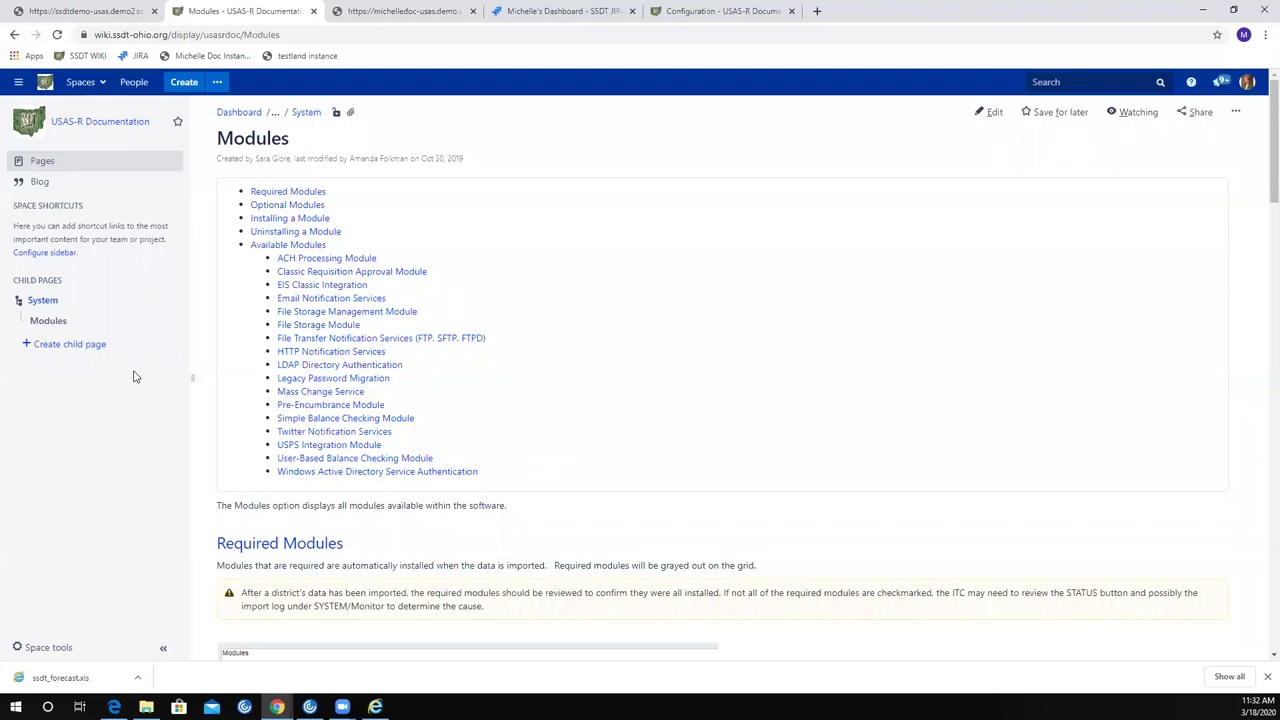
click(47, 303)
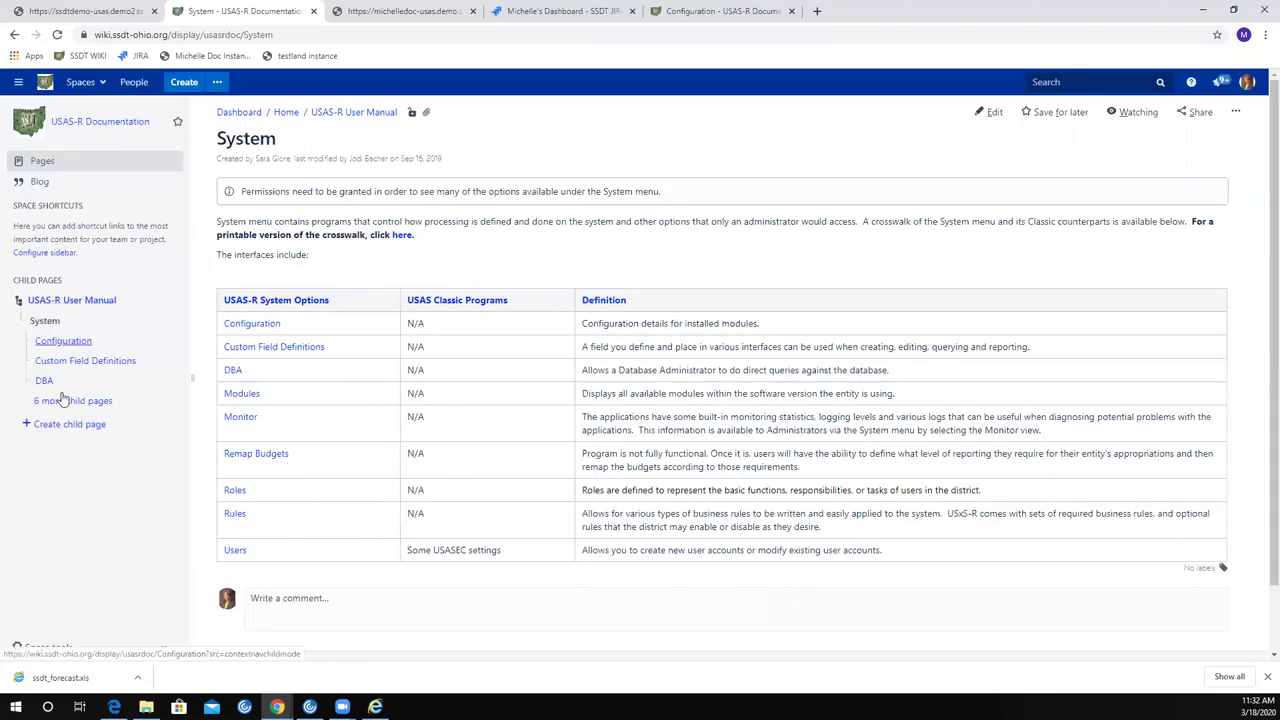
click(235, 492)
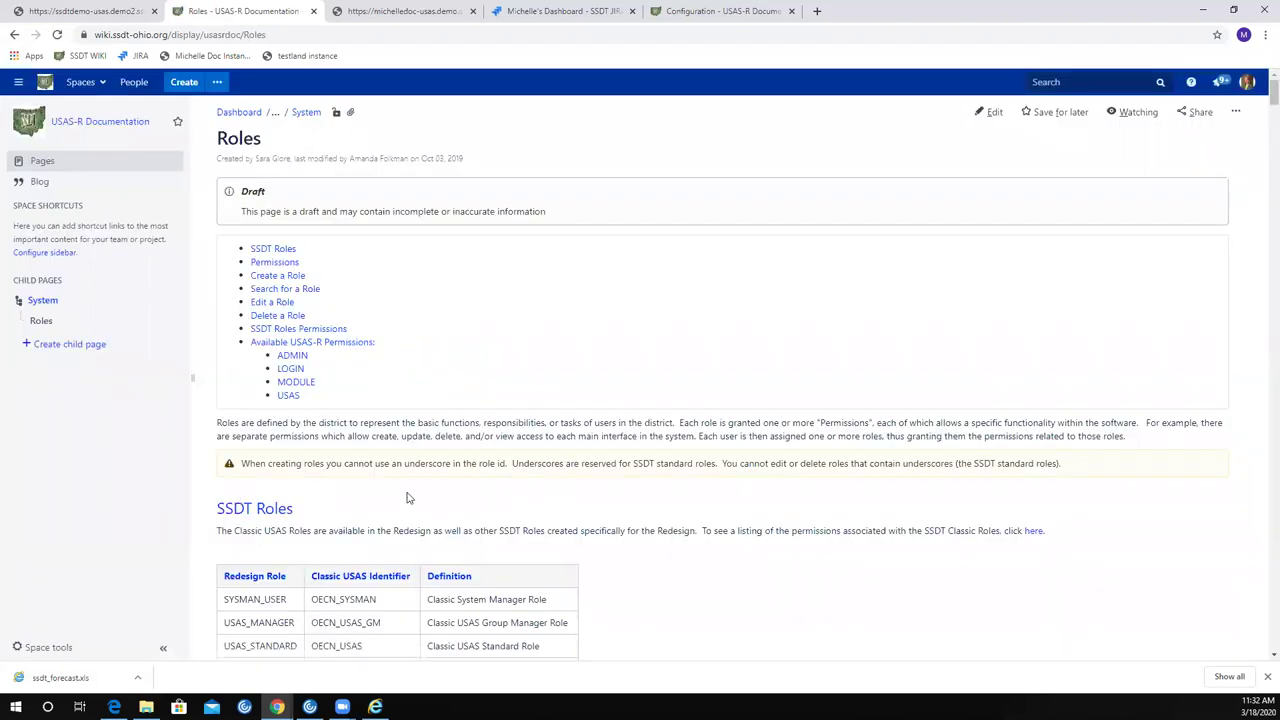
scroll(685, 497, down, 4)
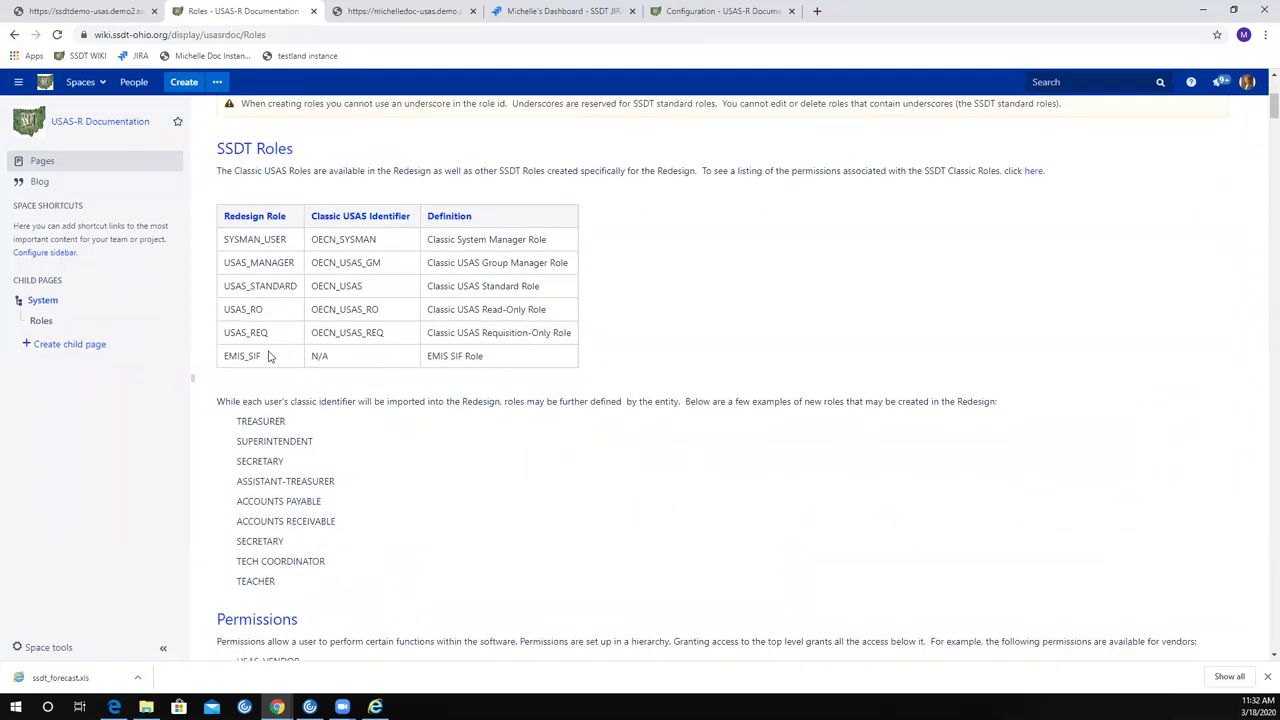
scroll(597, 500, down, 3)
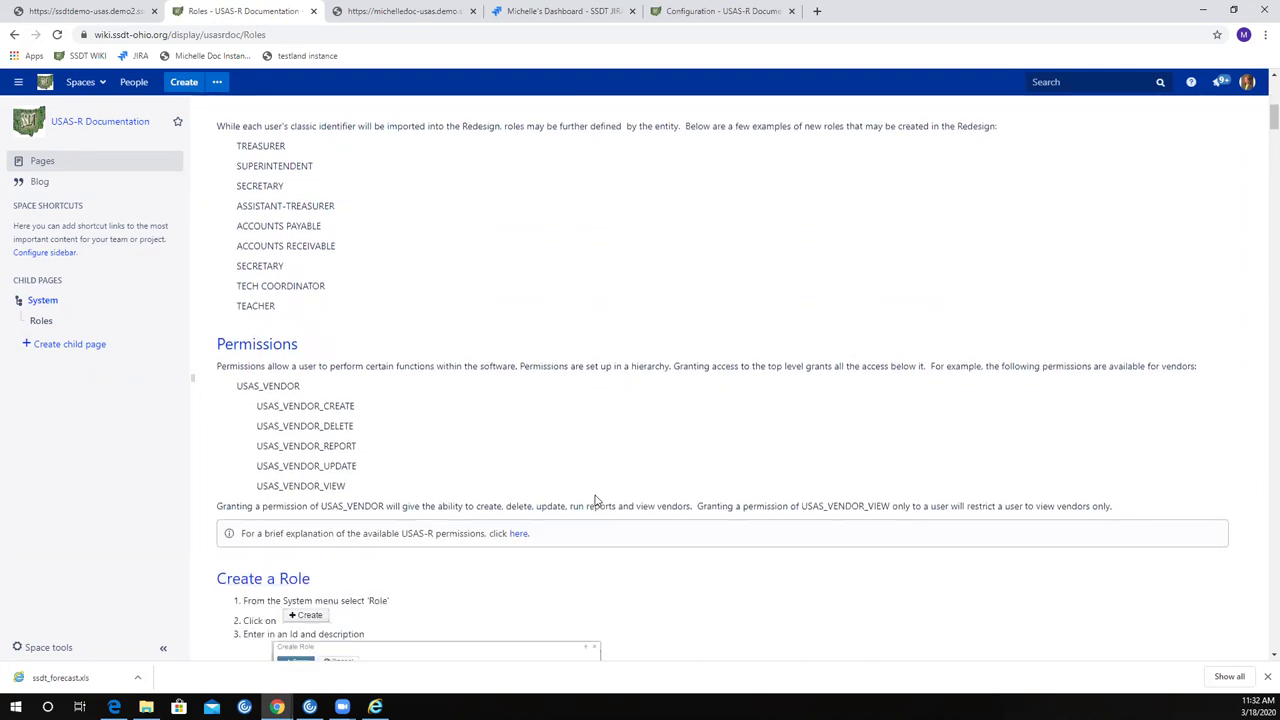
scroll(595, 500, down, 4)
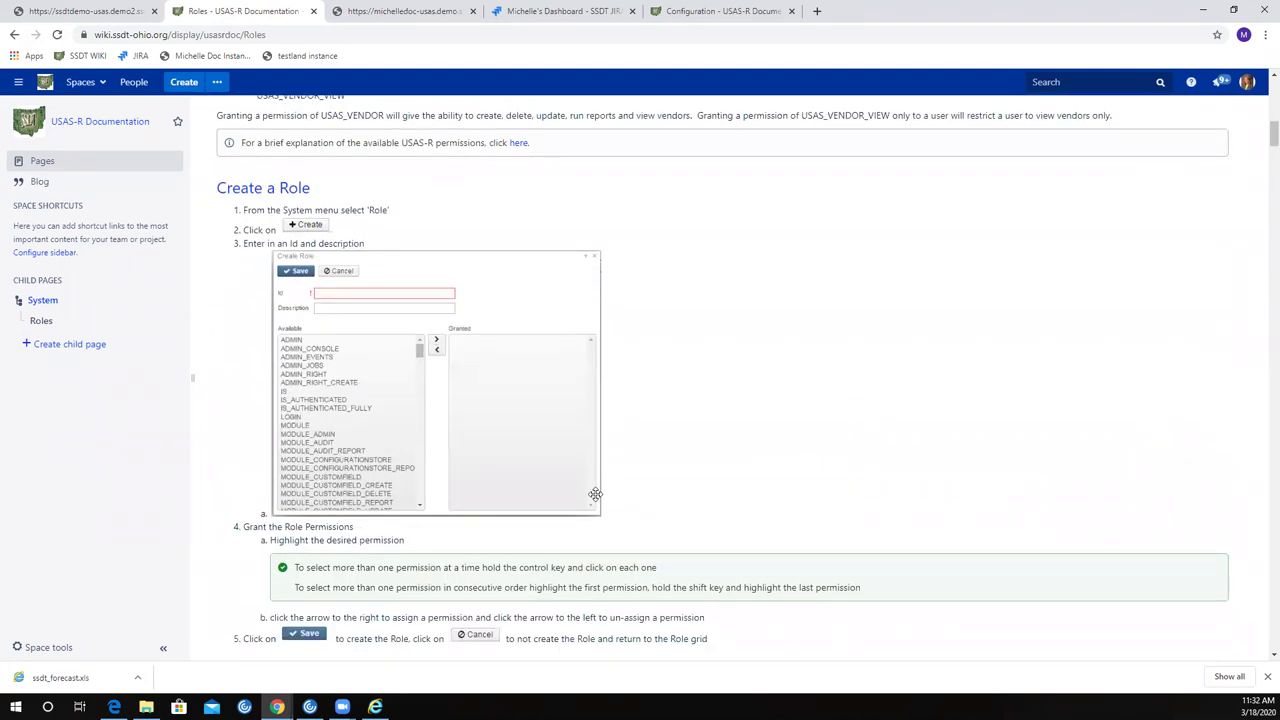
scroll(511, 257, up, 1)
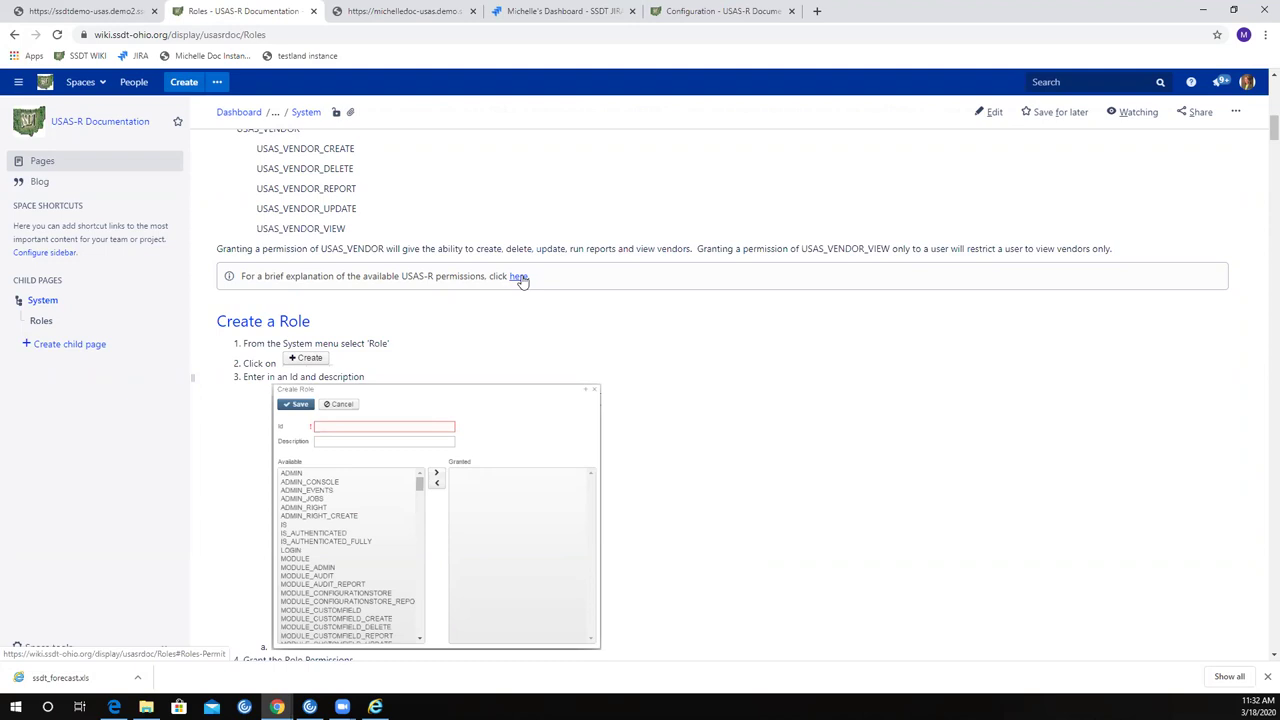
Jump to Available USAS-R Permissions and scroll through the ADMIN, LOGIN, MODULE and USAS tables
click(519, 277)
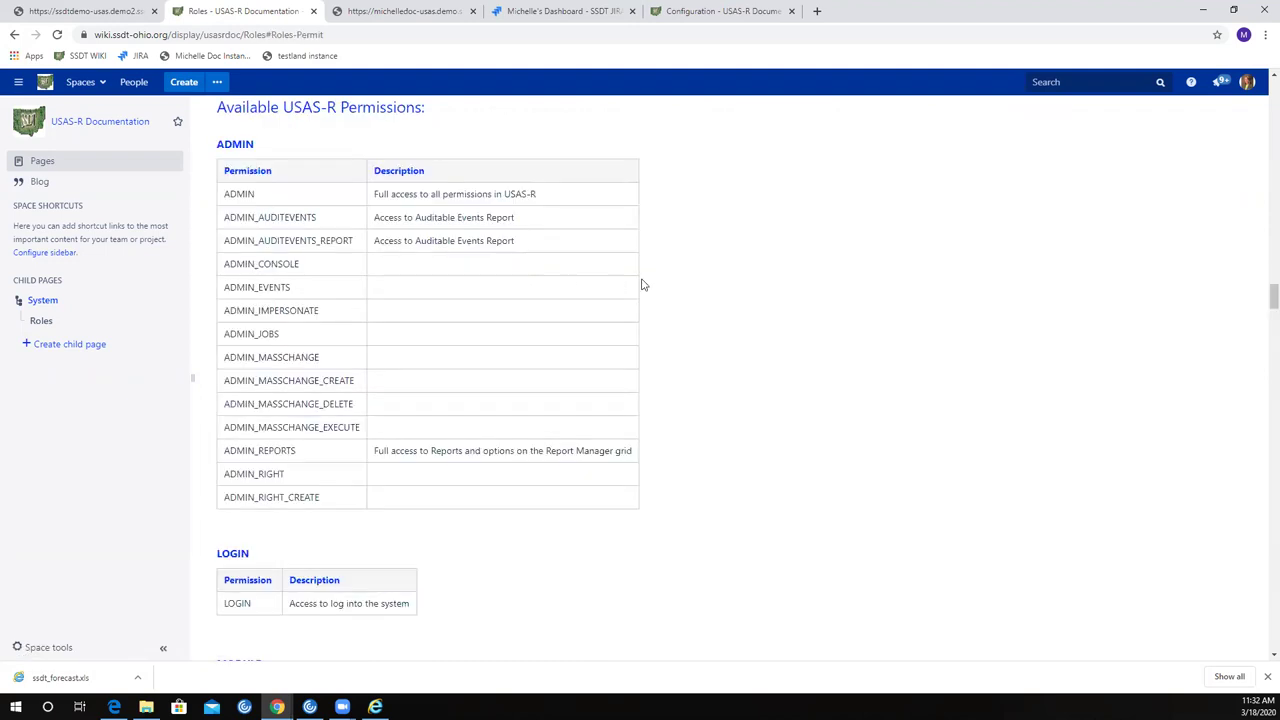
scroll(643, 285, up, 2)
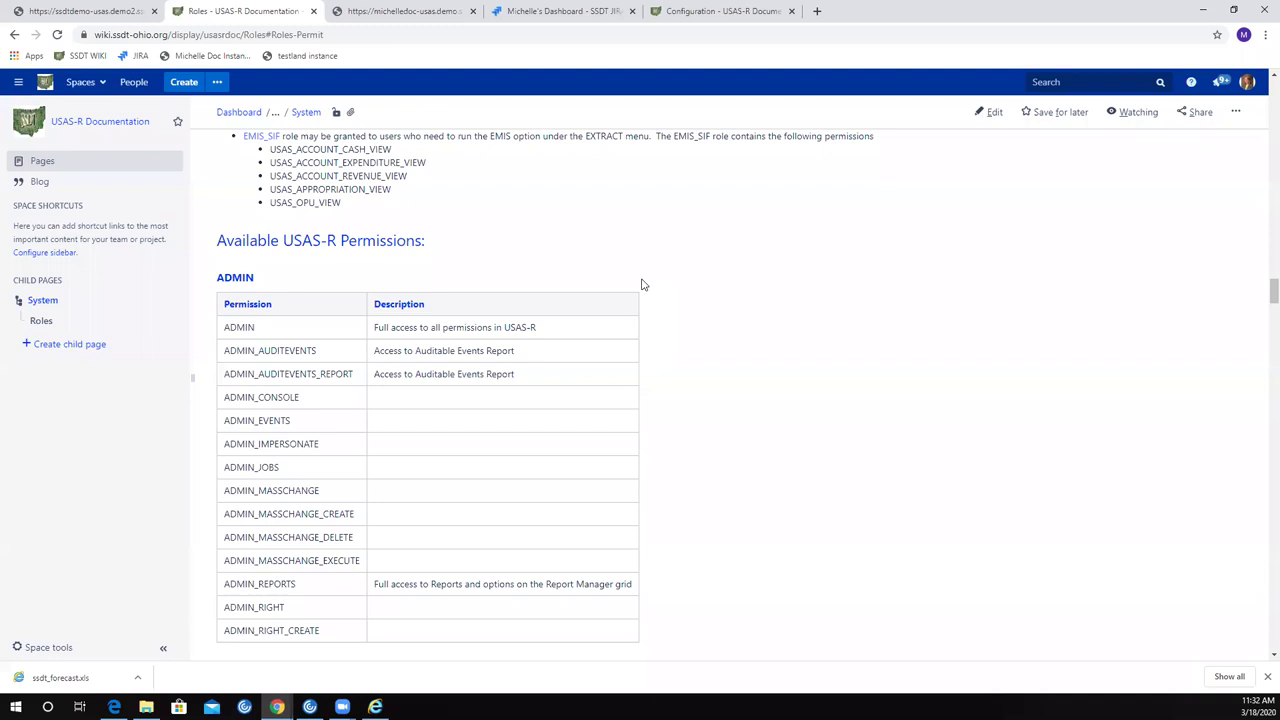
scroll(643, 285, down, 2)
scroll(643, 285, down, 3)
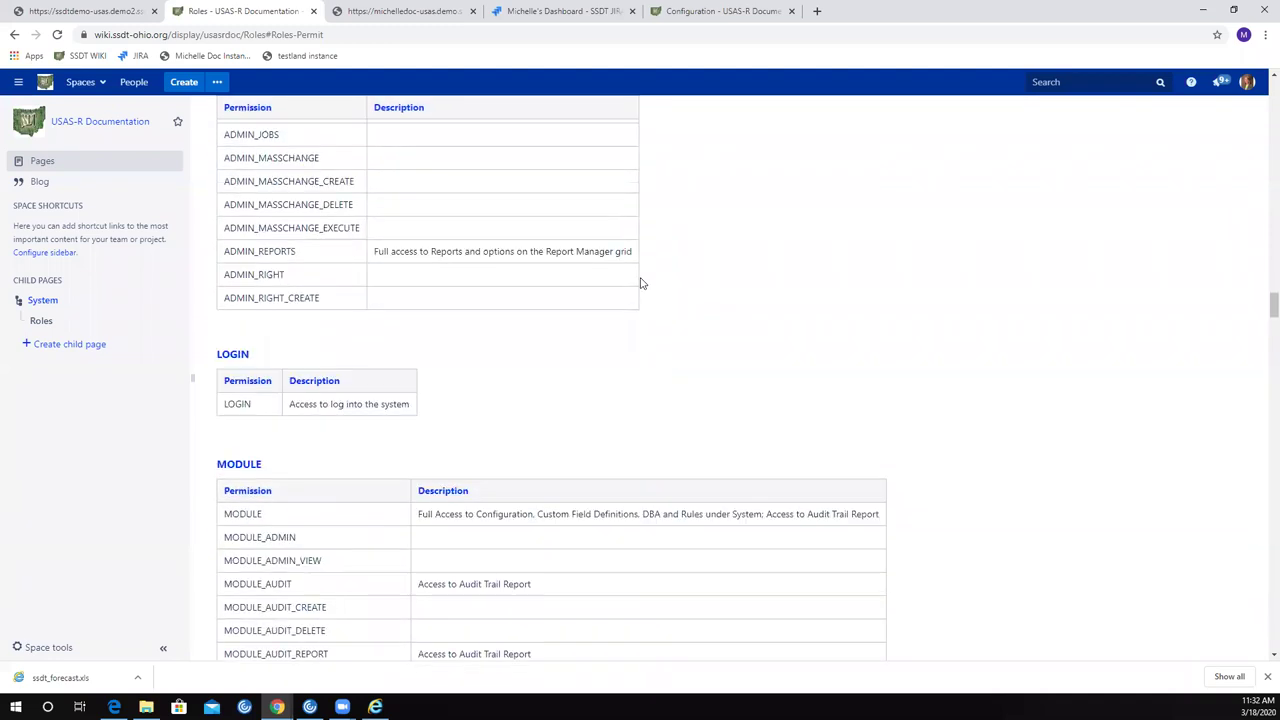
scroll(640, 283, up, 3)
scroll(663, 389, down, 3)
scroll(667, 386, down, 2)
scroll(667, 385, down, 9)
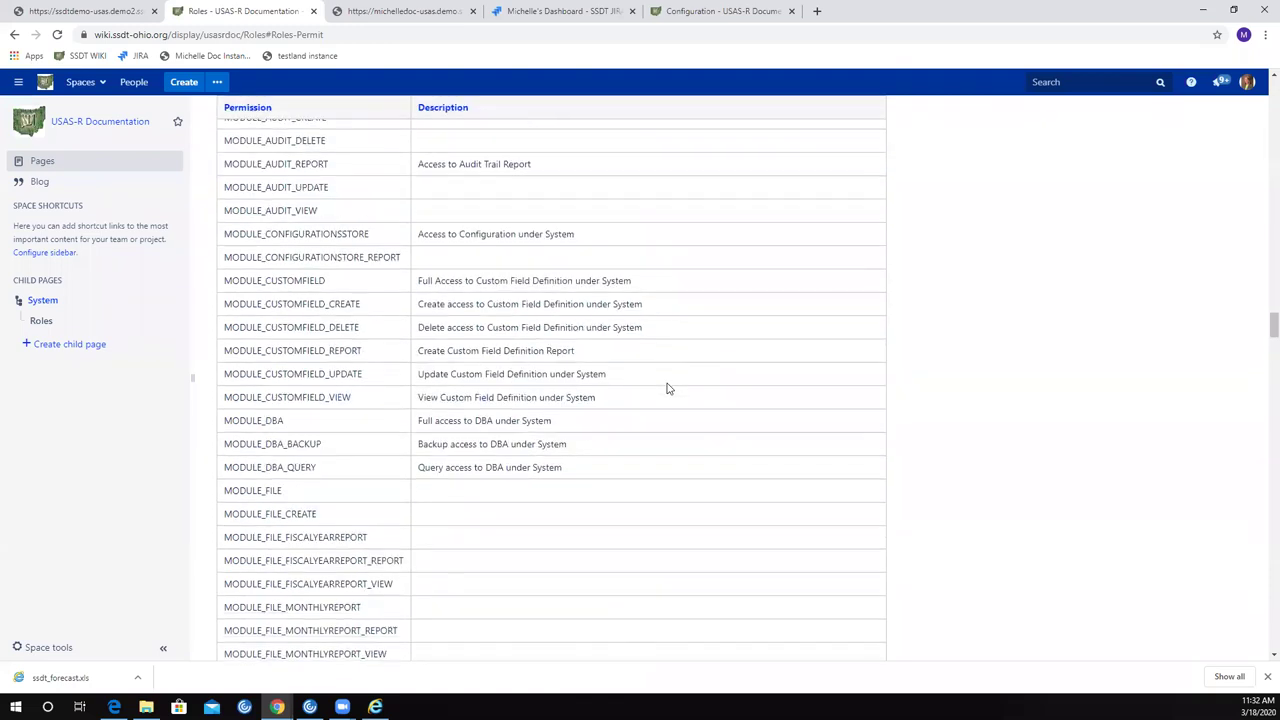
scroll(668, 388, down, 8)
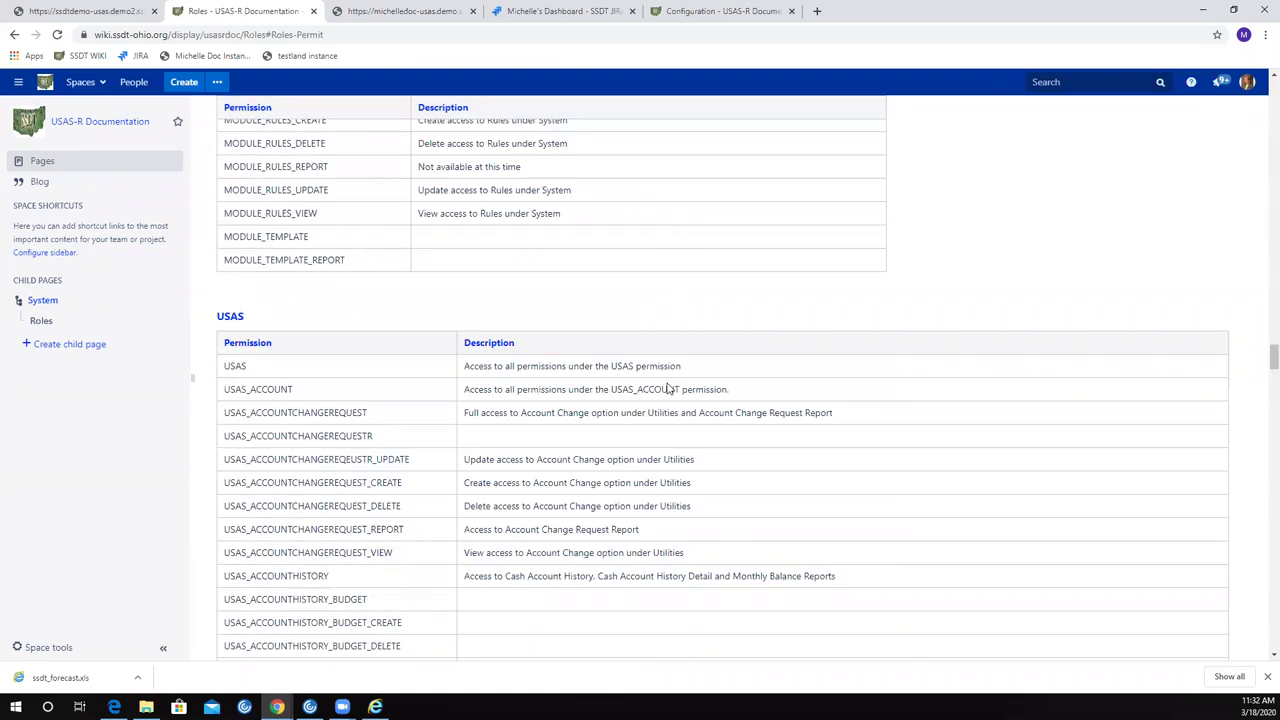
scroll(668, 388, down, 5)
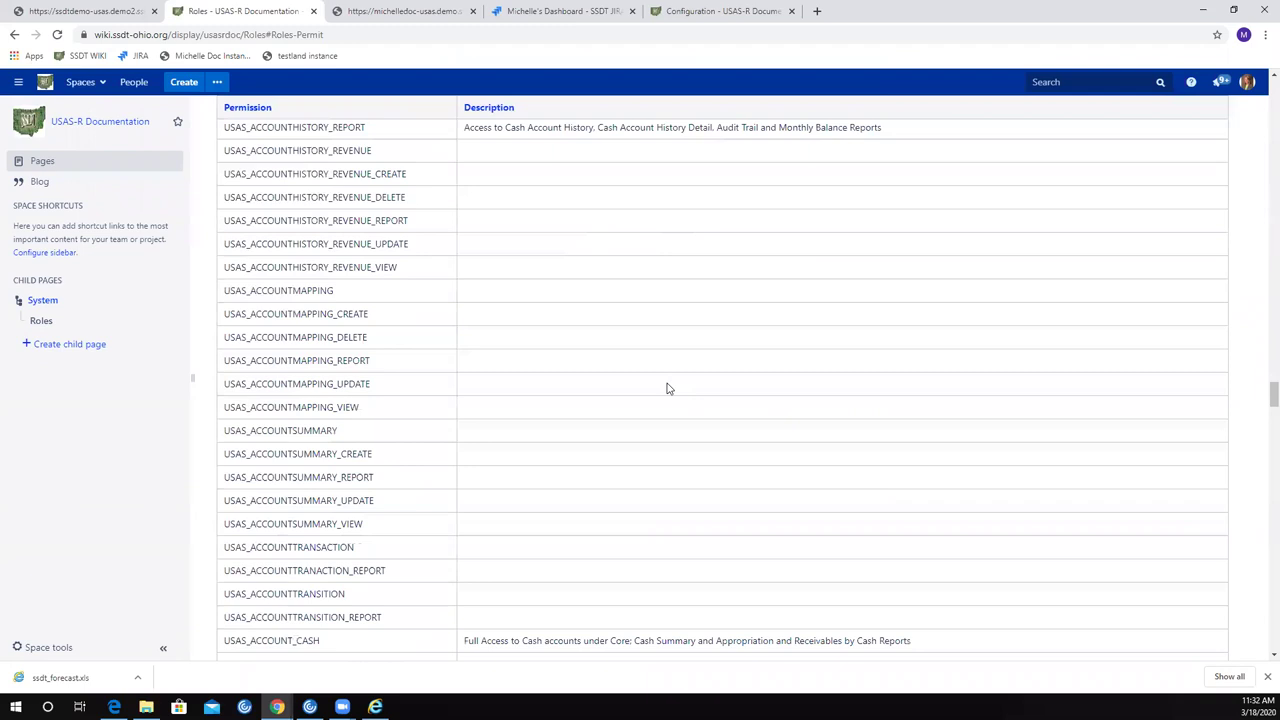
scroll(668, 388, down, 5)
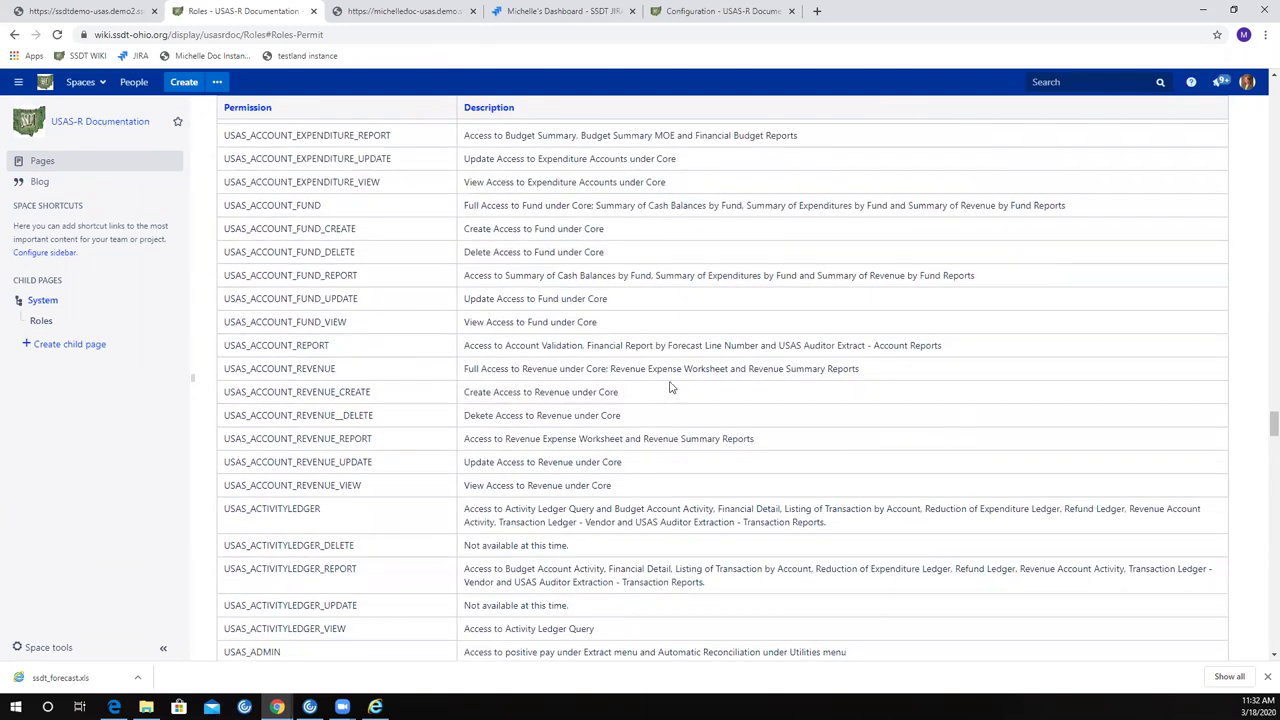
scroll(670, 387, down, 2)
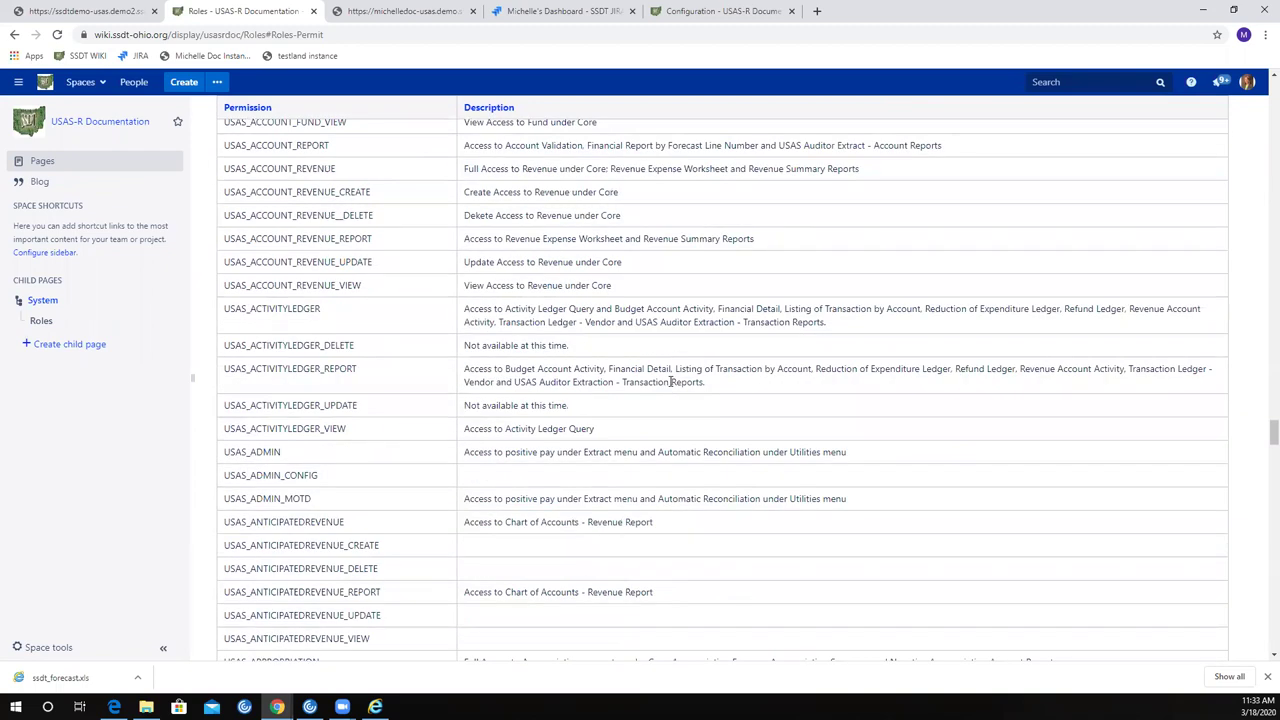
scroll(670, 382, up, 2)
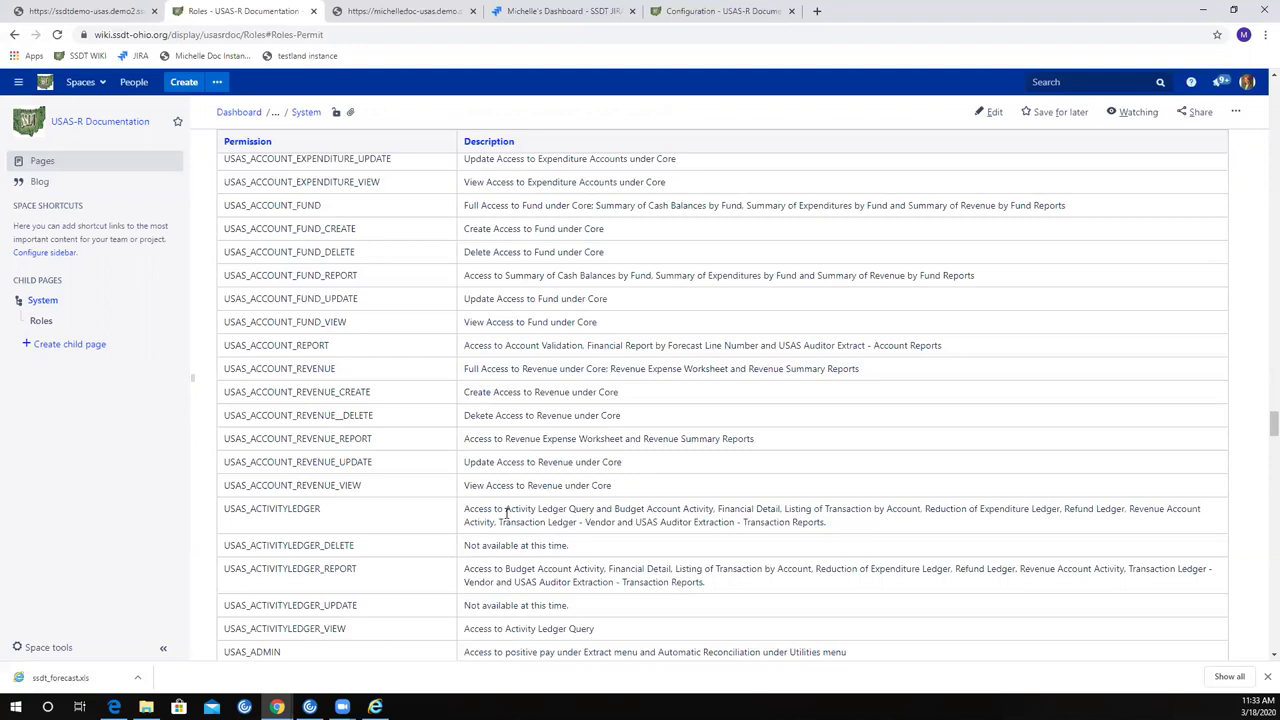
Scroll back up to the USAS_MANAGER role's granted permission list
scroll(510, 500, down, 6)
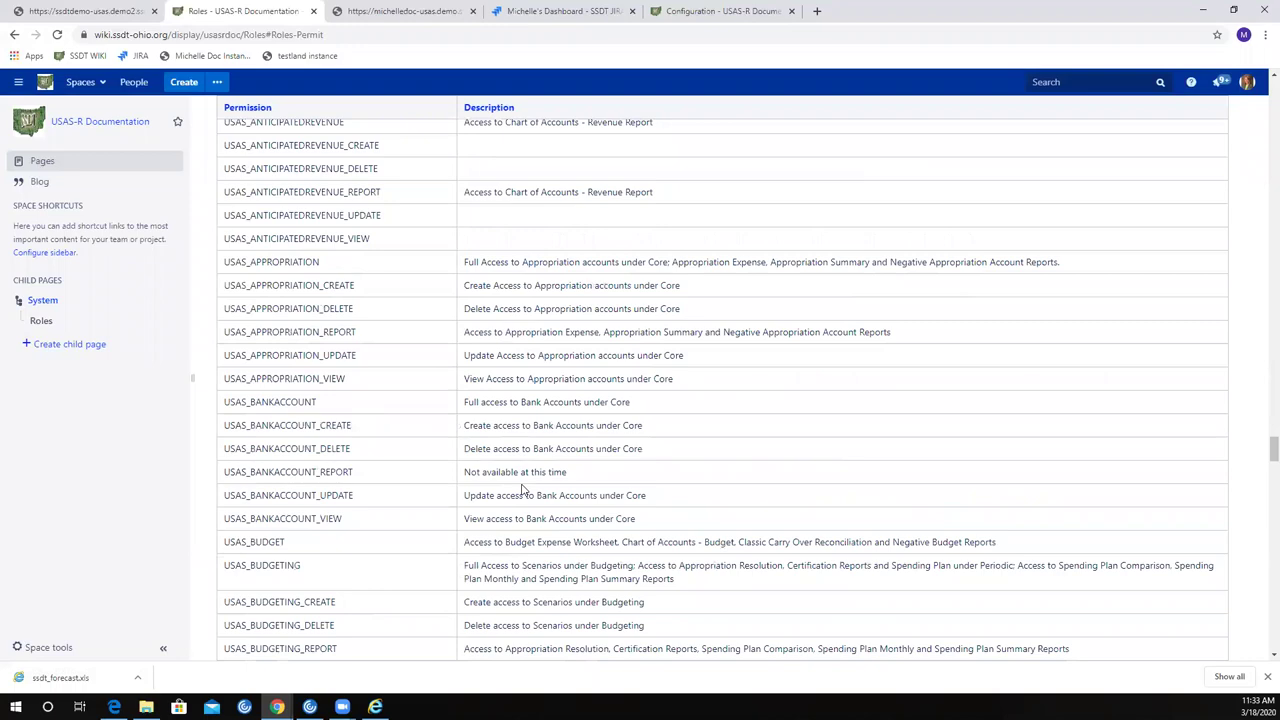
scroll(521, 488, down, 3)
scroll(524, 487, up, 14)
scroll(522, 487, up, 20)
scroll(522, 487, up, 20)
scroll(522, 487, up, 20)
scroll(522, 487, up, 15)
scroll(522, 487, up, 5)
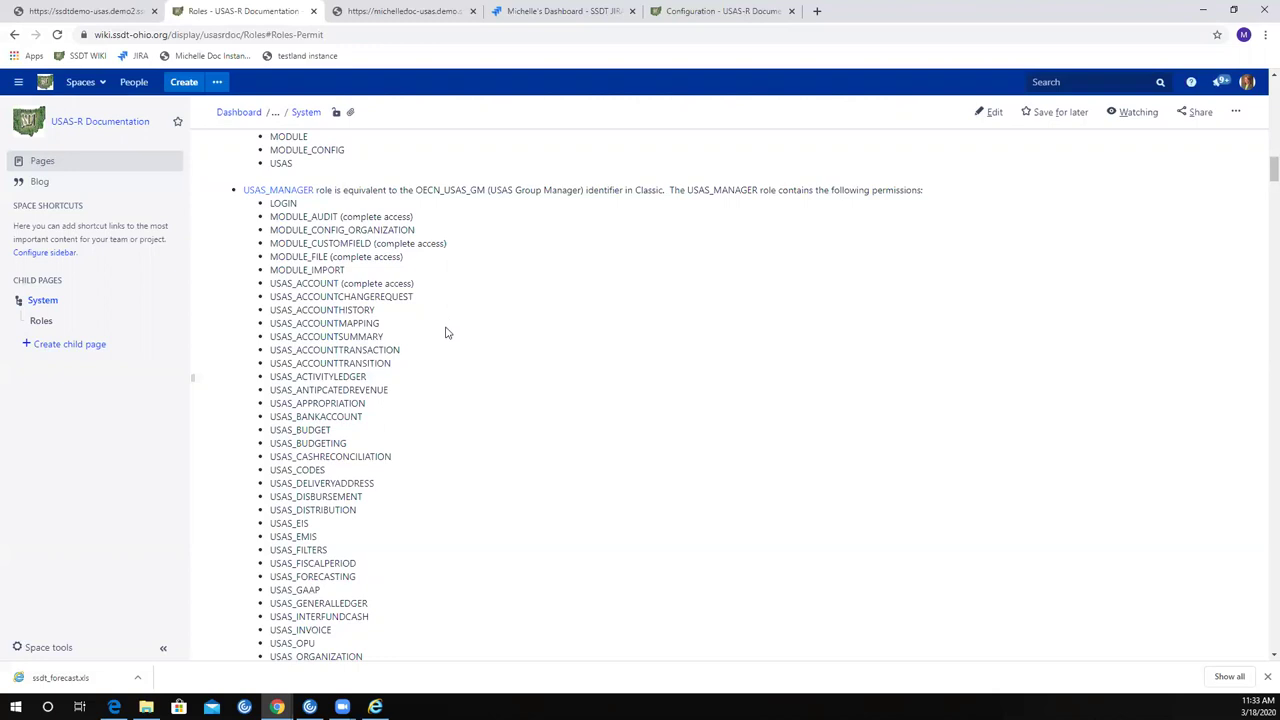
Scroll the Roles wiki page past the USAS_STANDARD, USAS_RO, USAS_REQ and EMIS_SIF permissions to the ADMIN permissions table
scroll(447, 333, down, 6)
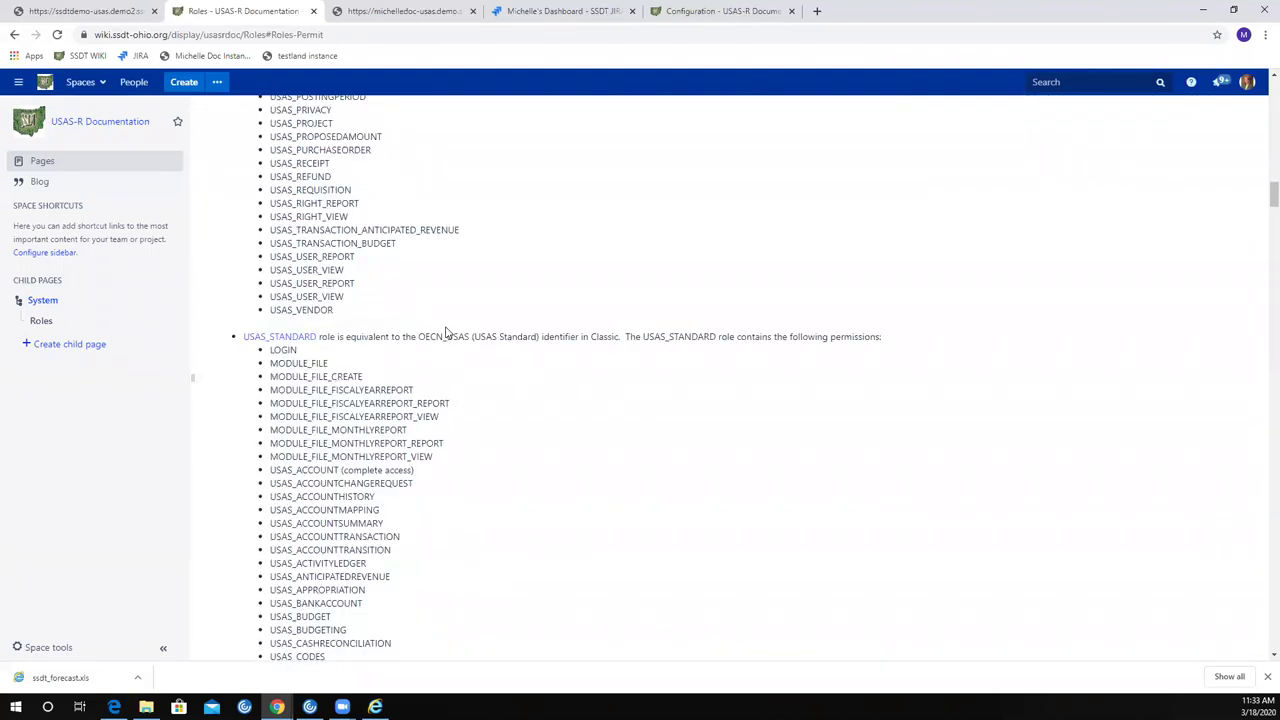
scroll(447, 333, down, 8)
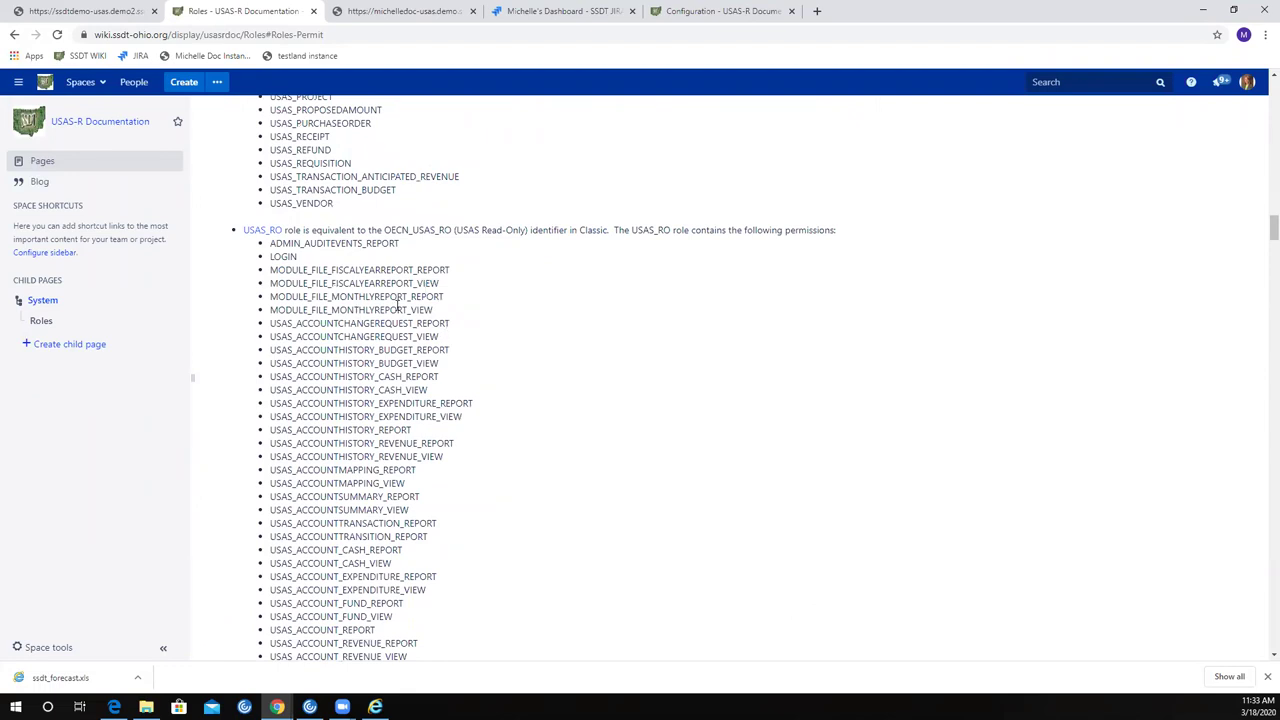
scroll(398, 305, down, 8)
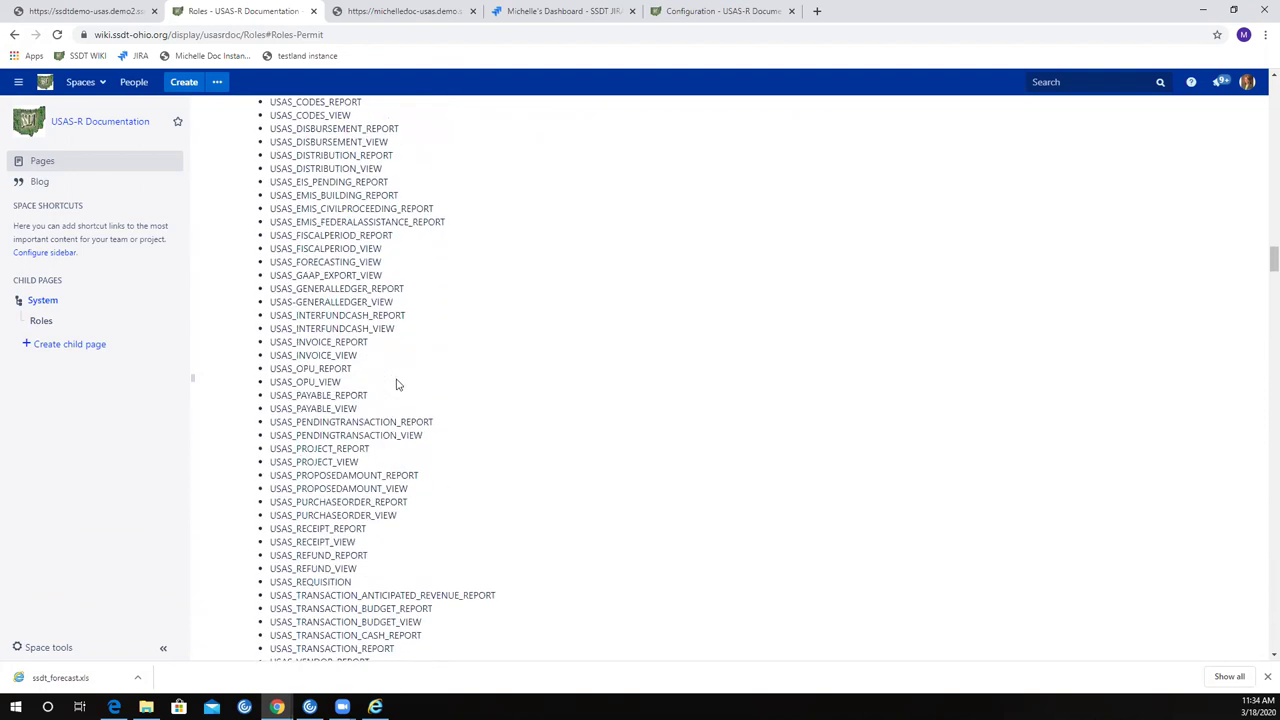
scroll(397, 384, down, 3)
scroll(397, 384, down, 3)
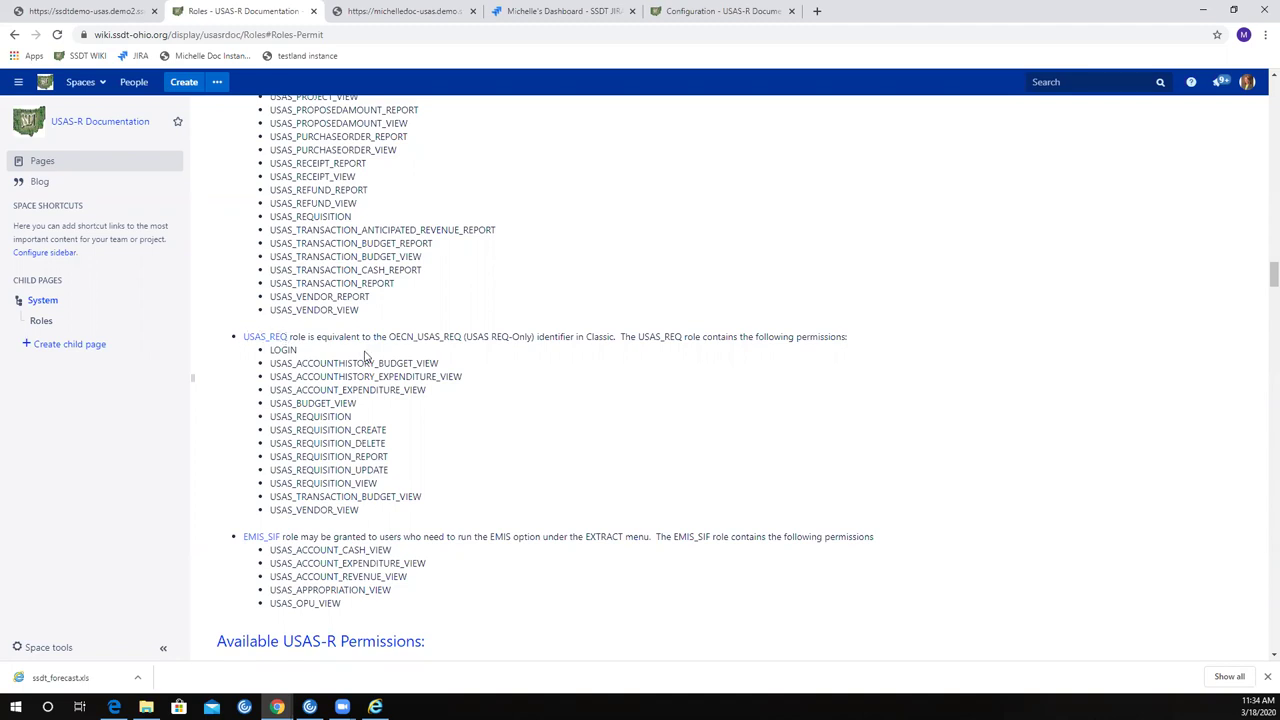
scroll(365, 355, down, 3)
scroll(365, 355, up, 2)
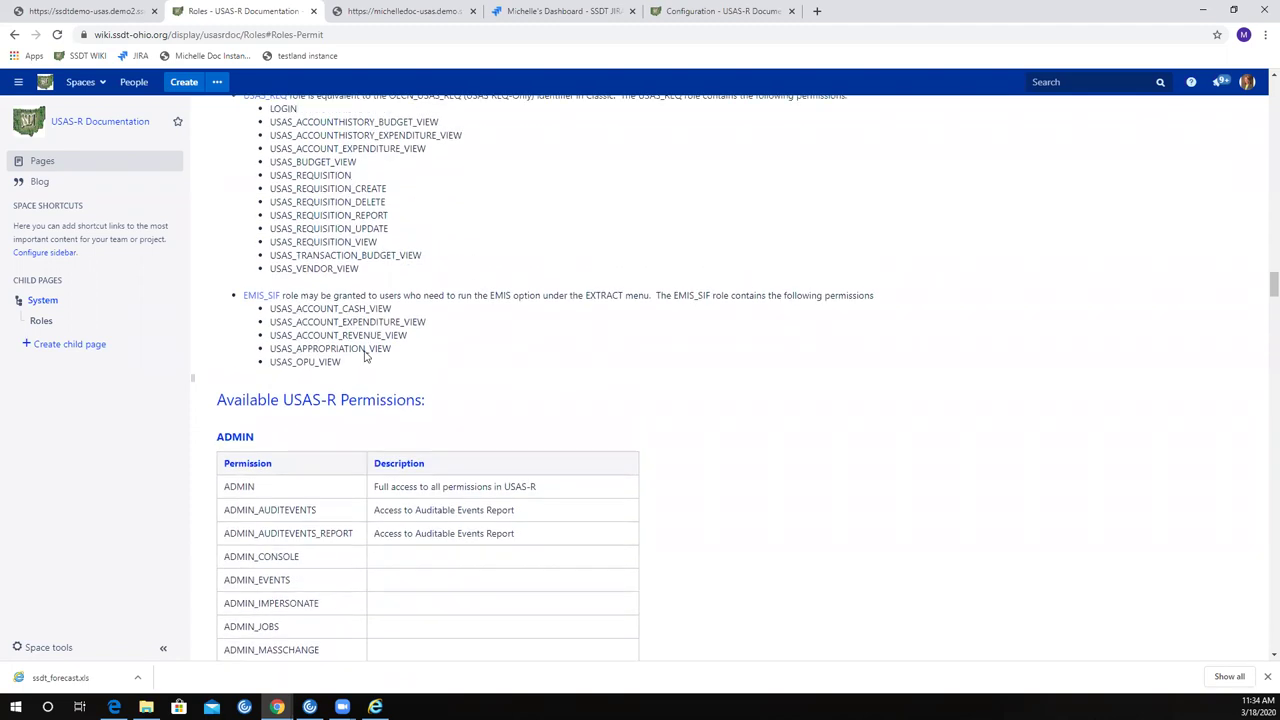
Return to the ssdtdemo-usas tab's nine-role list with PO View and open the System menu
click(90, 11)
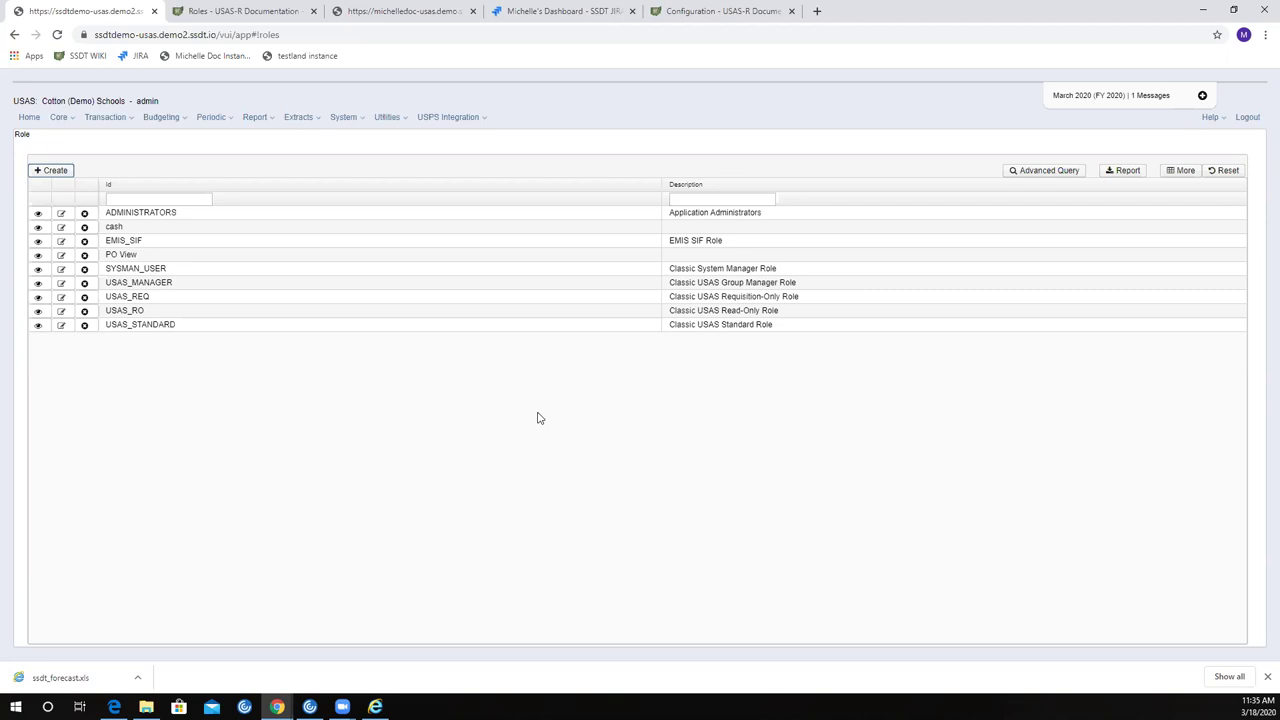
click(355, 120)
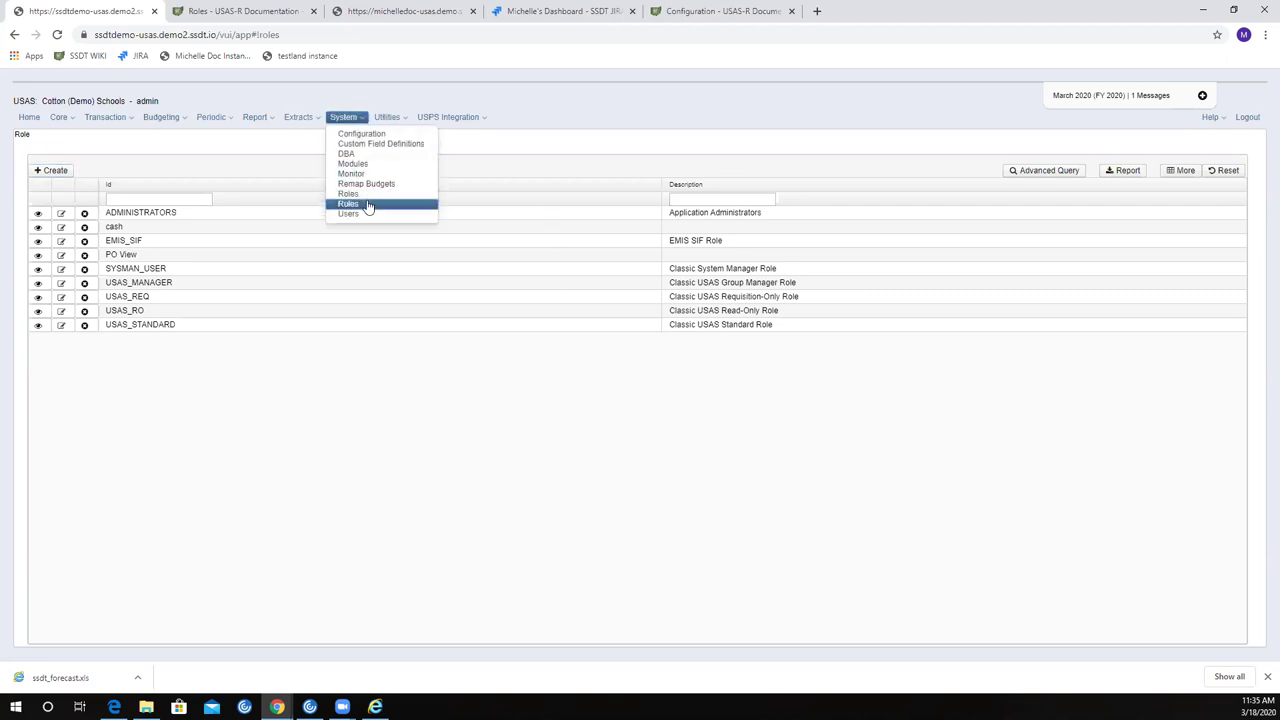
Choose Rules from the System menu to list the district's business rules
click(366, 204)
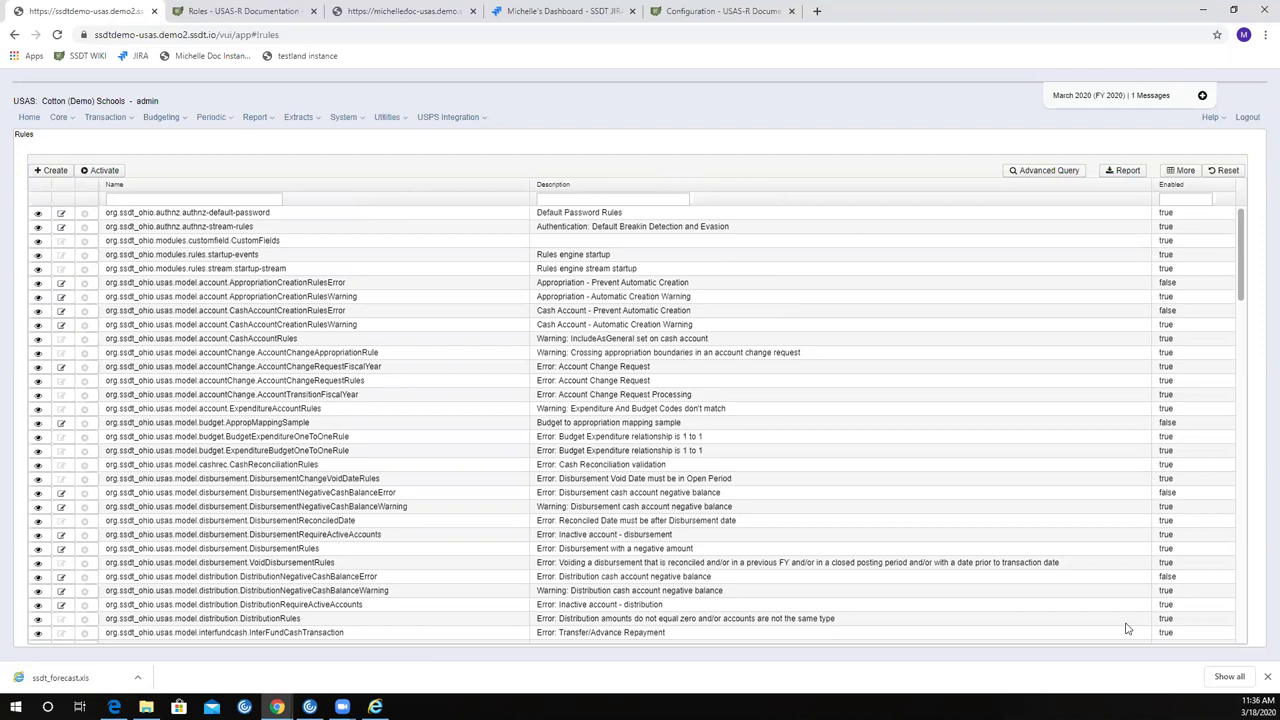
Add the Bundled and Mandatory columns to the rules grid and refresh it
click(1182, 171)
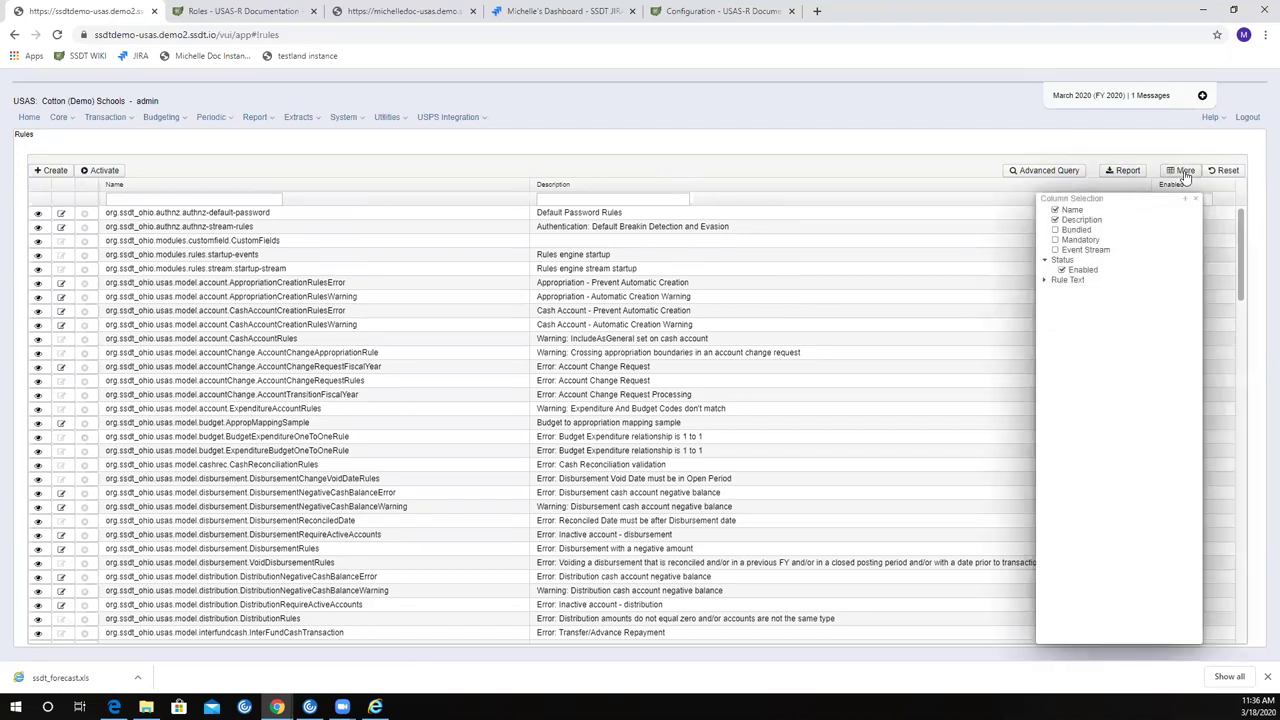
click(1056, 231)
click(1056, 242)
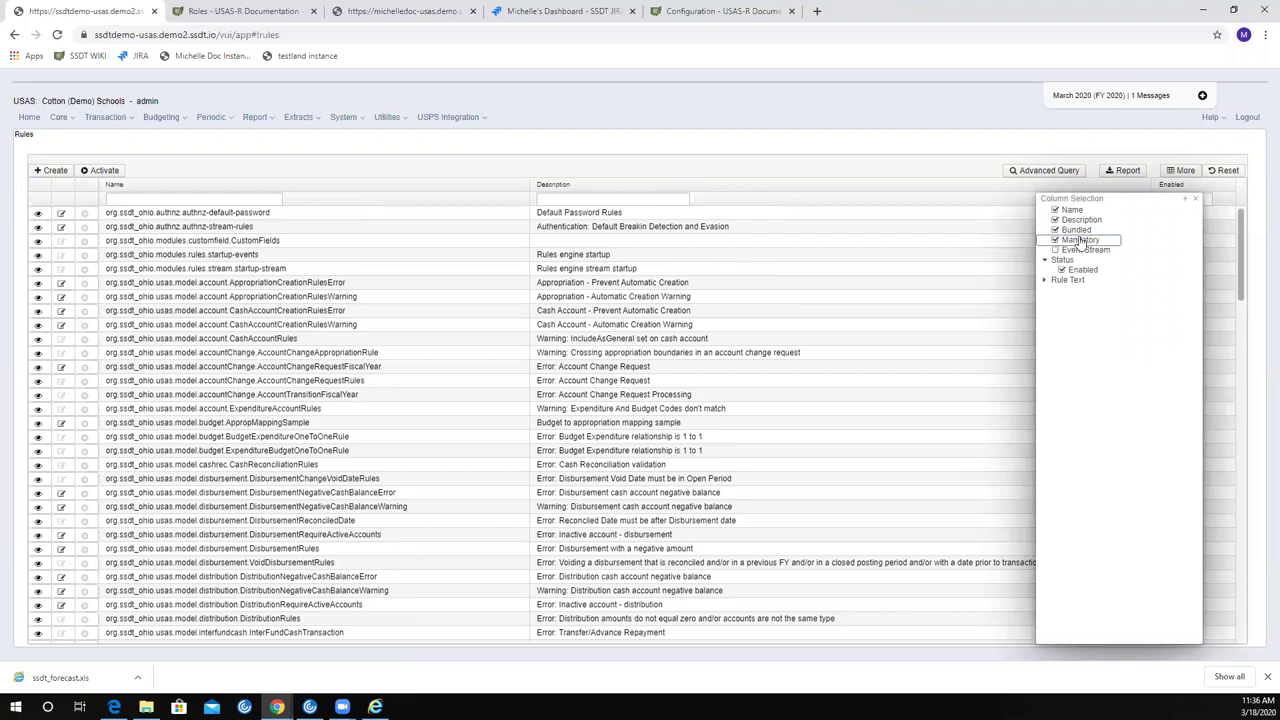
click(1201, 204)
key(F5)
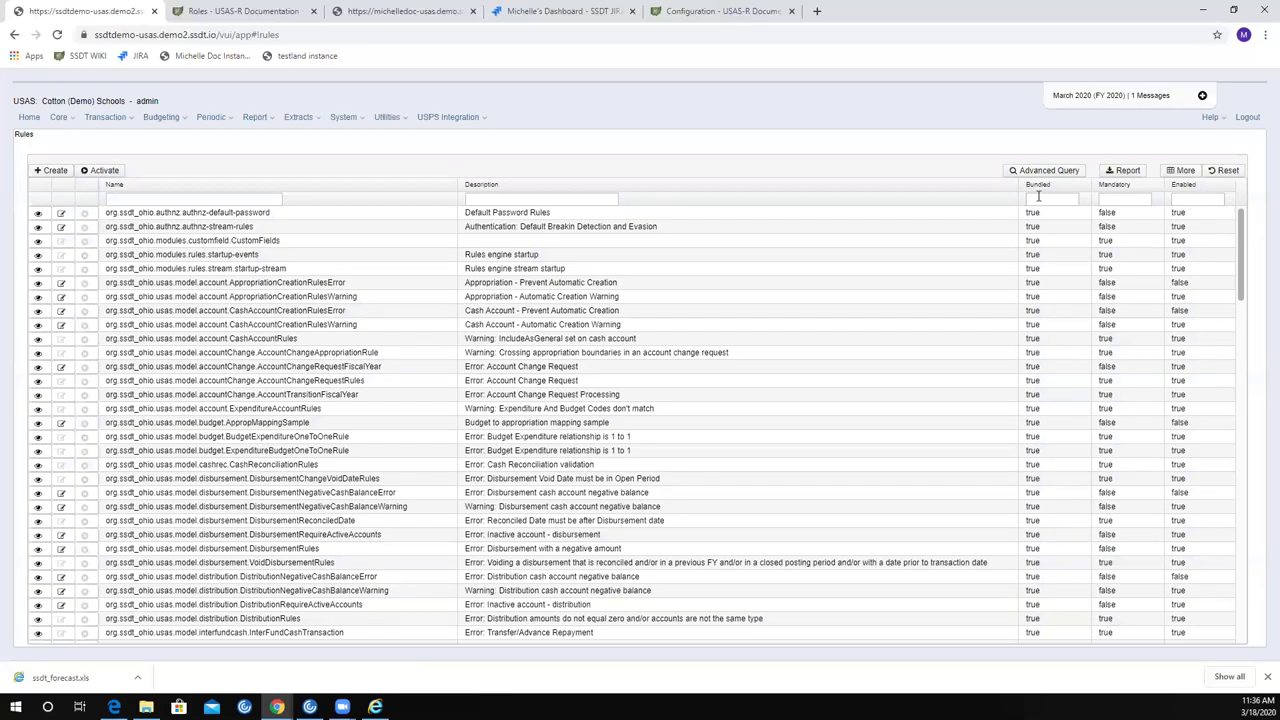
Filter the rules grid on the Mandatory column with the value 't', clearing and reapplying it once
click(1113, 197)
text(t)
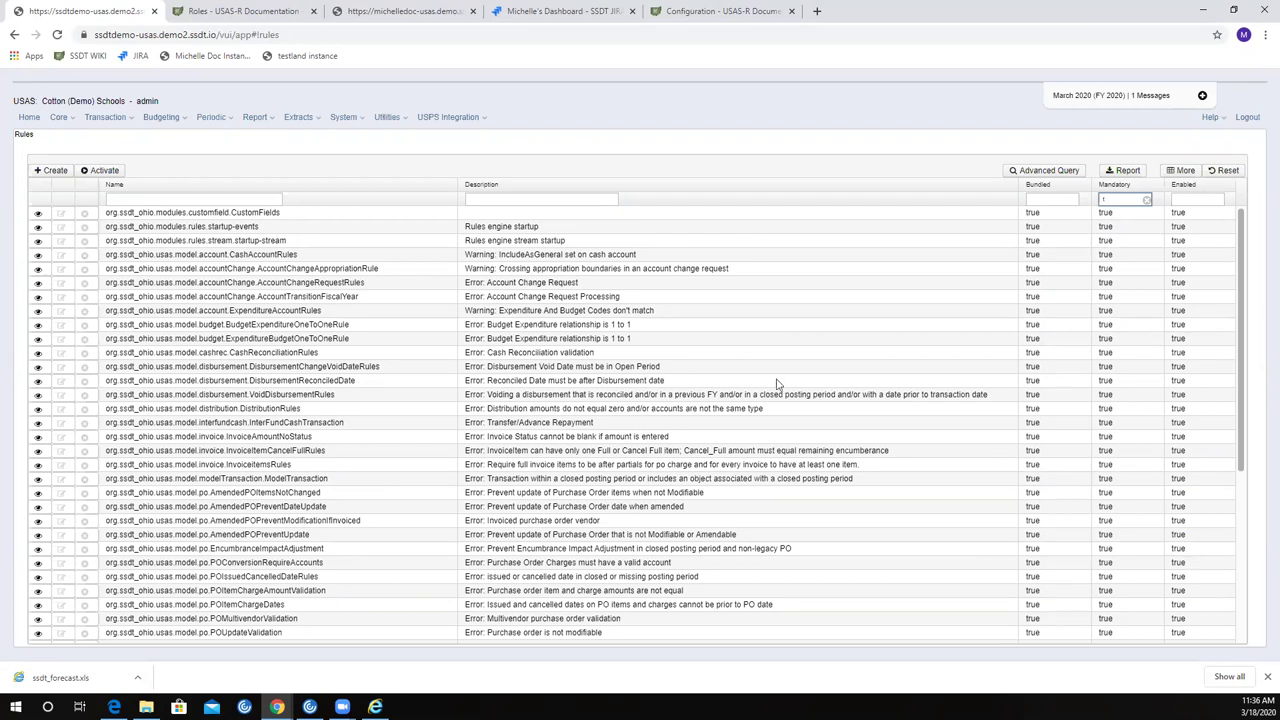
click(1146, 200)
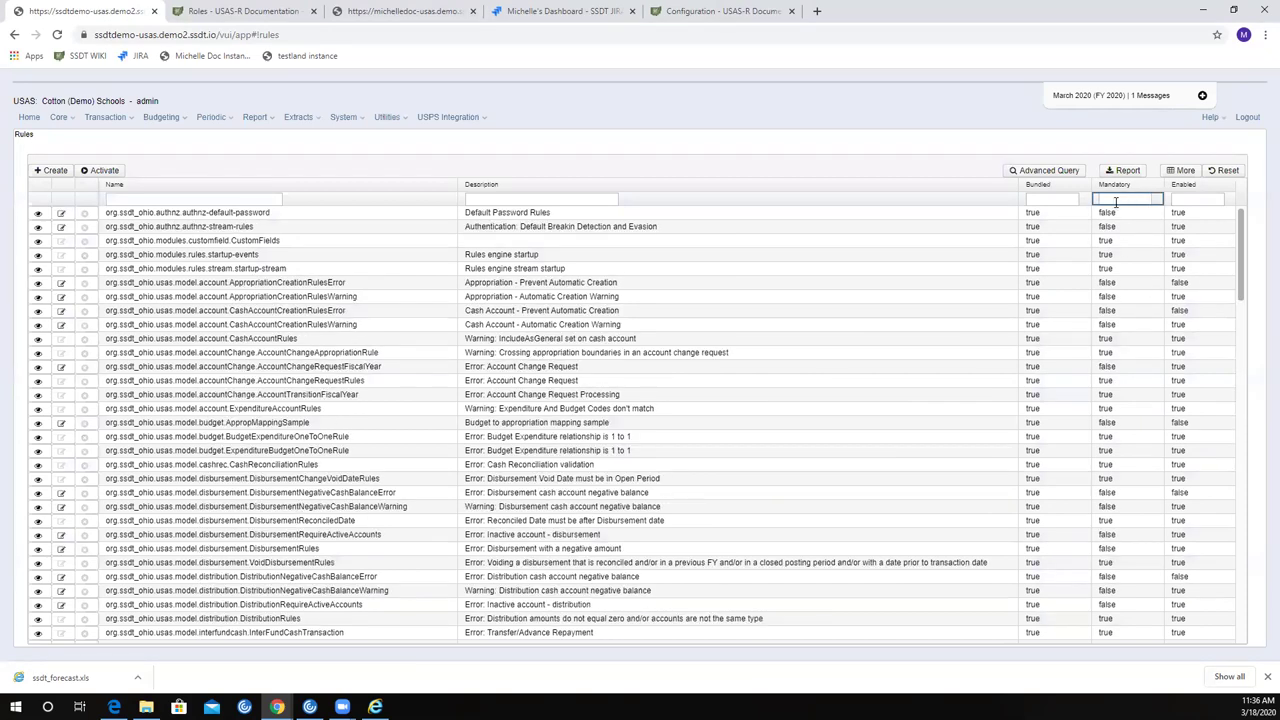
text(t)
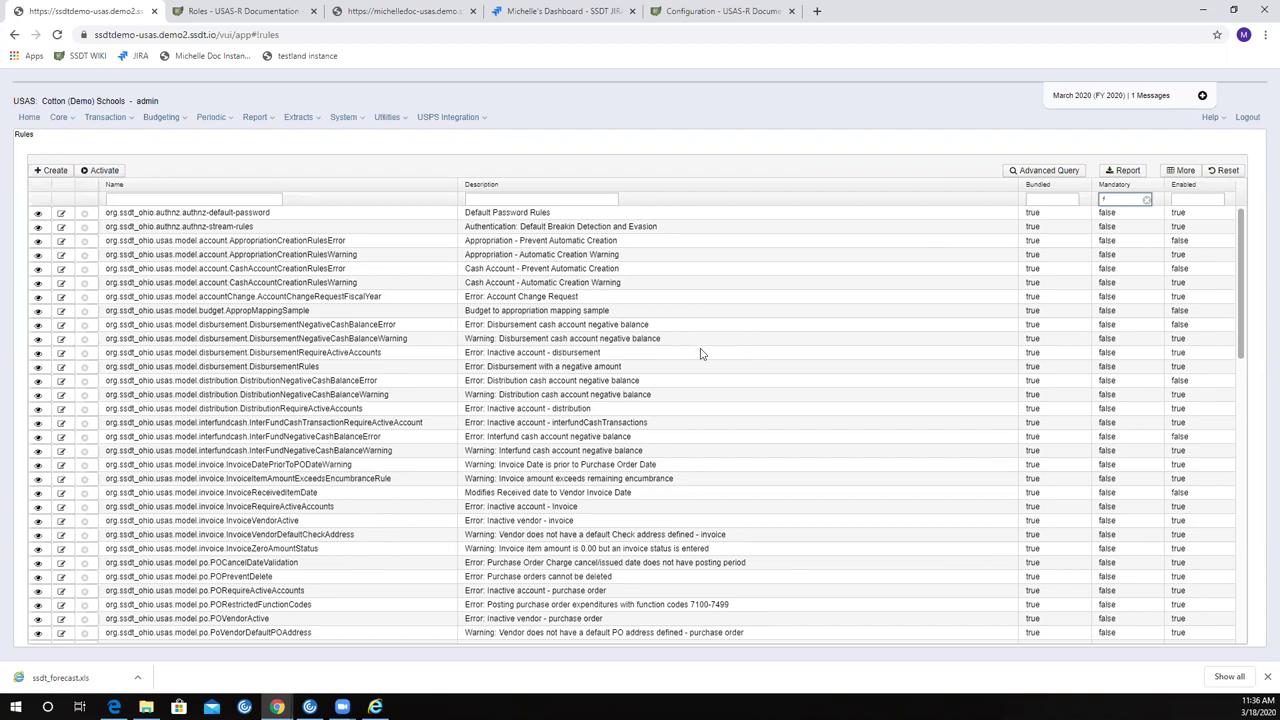
click(267, 12)
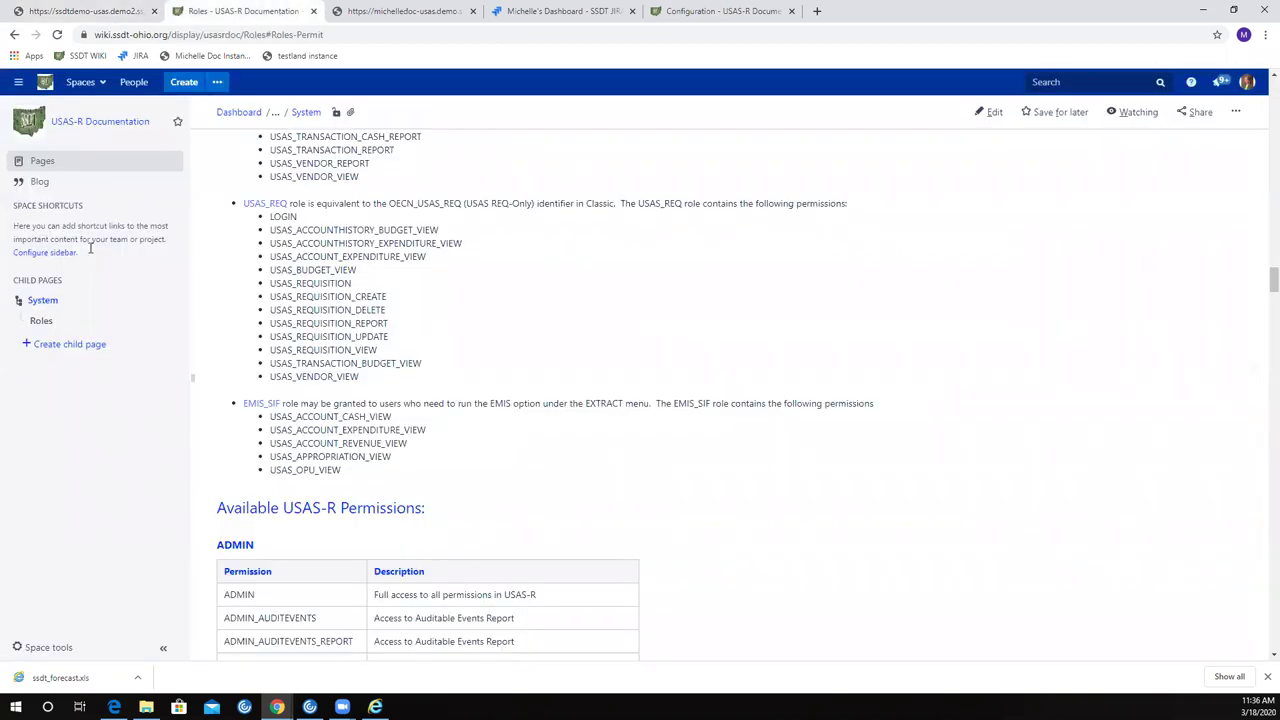
Open System > Rules in the wiki sidebar and scroll through the Mandatory Rules table
click(48, 302)
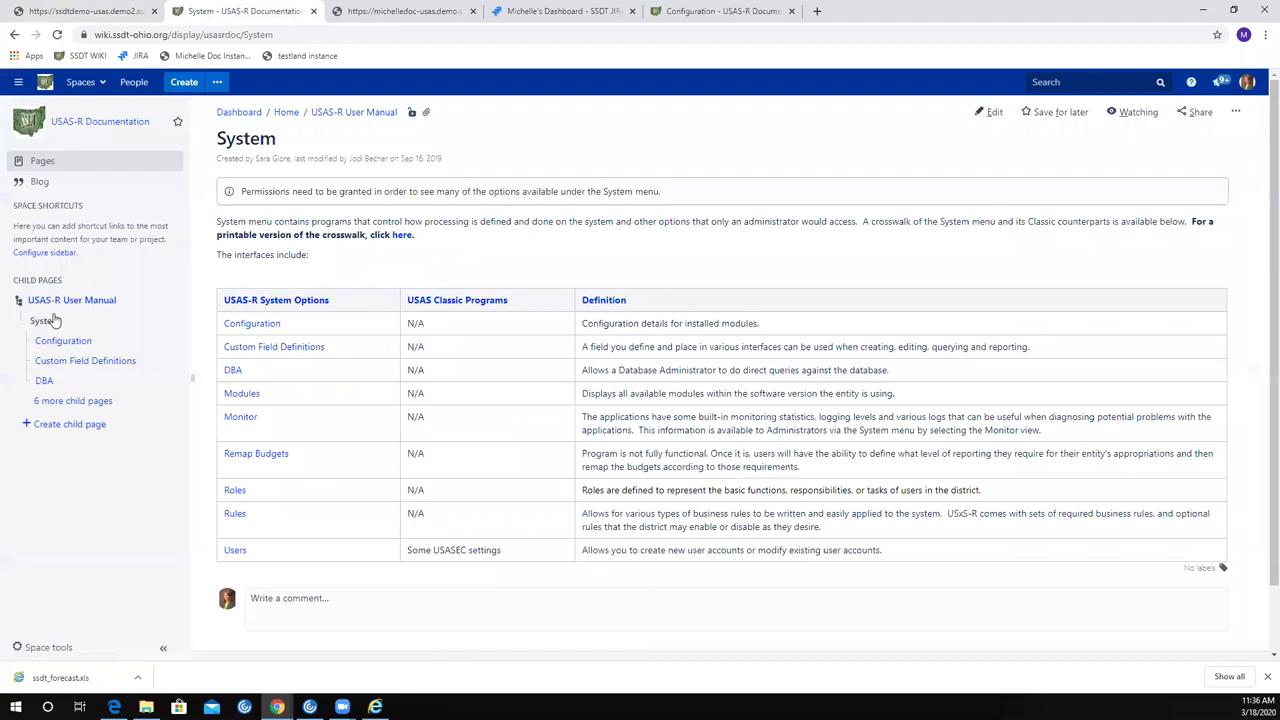
click(234, 514)
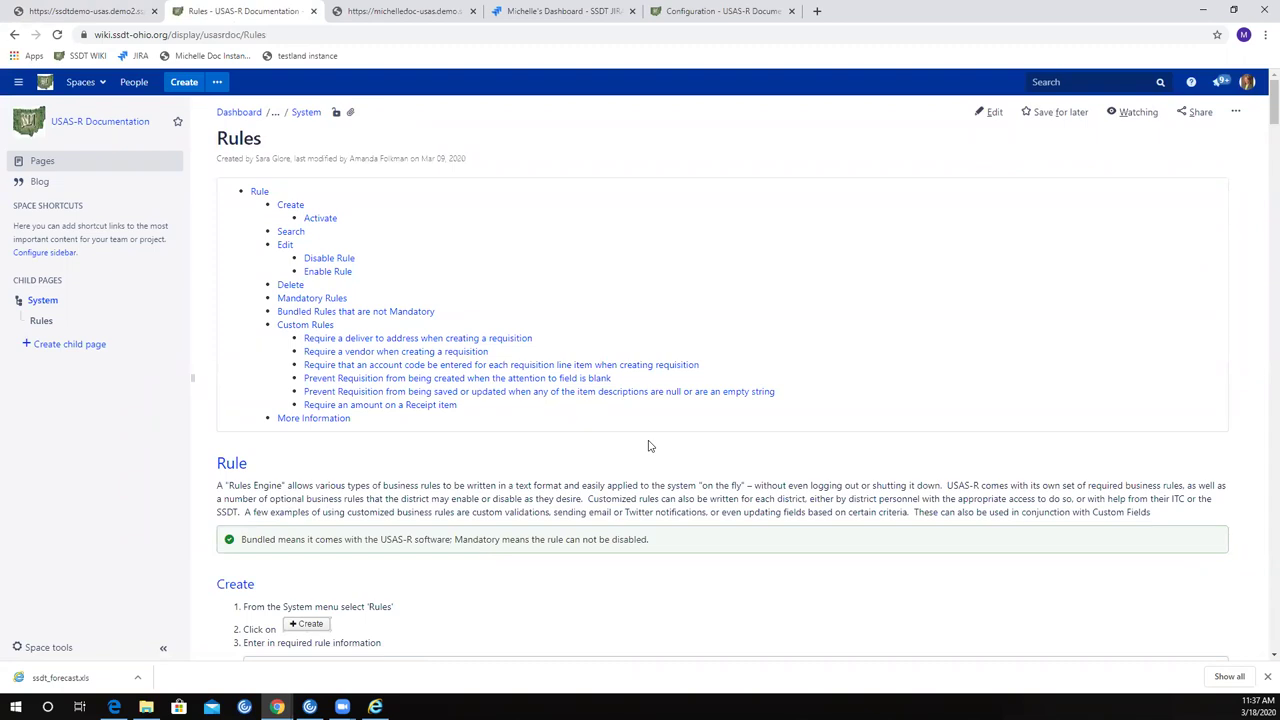
scroll(648, 445, down, 5)
scroll(648, 445, down, 10)
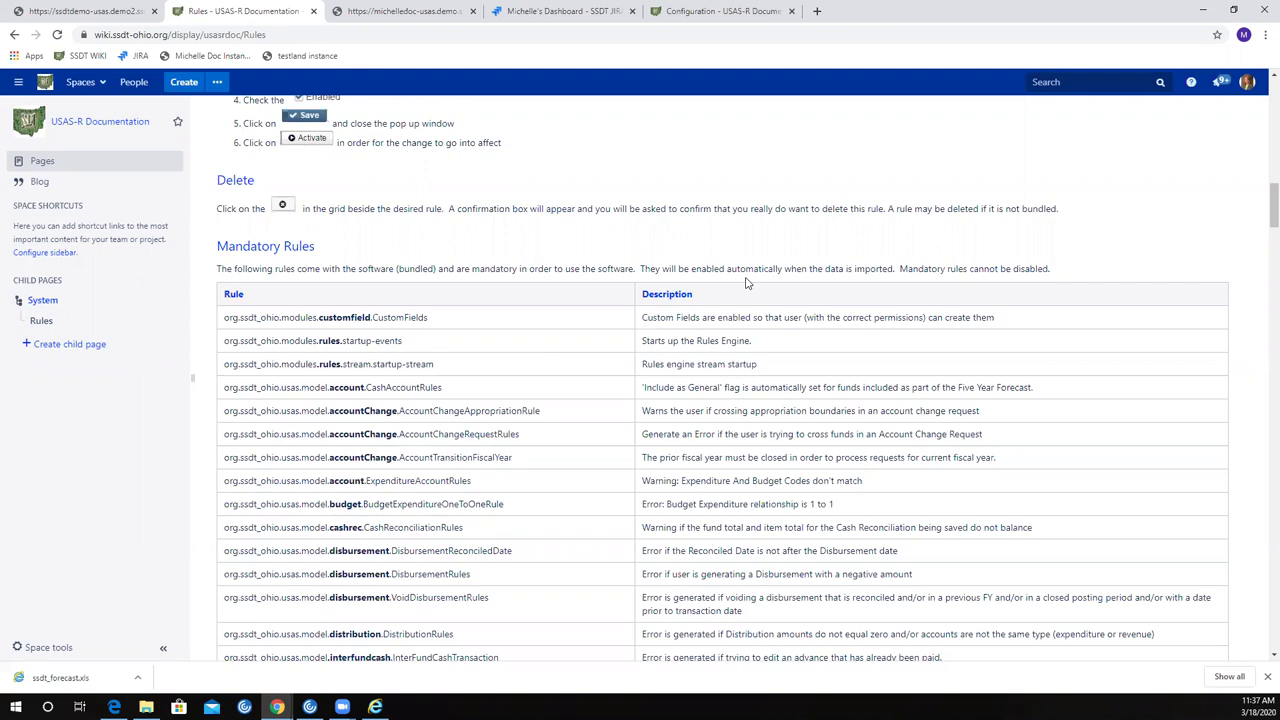
scroll(745, 326, down, 5)
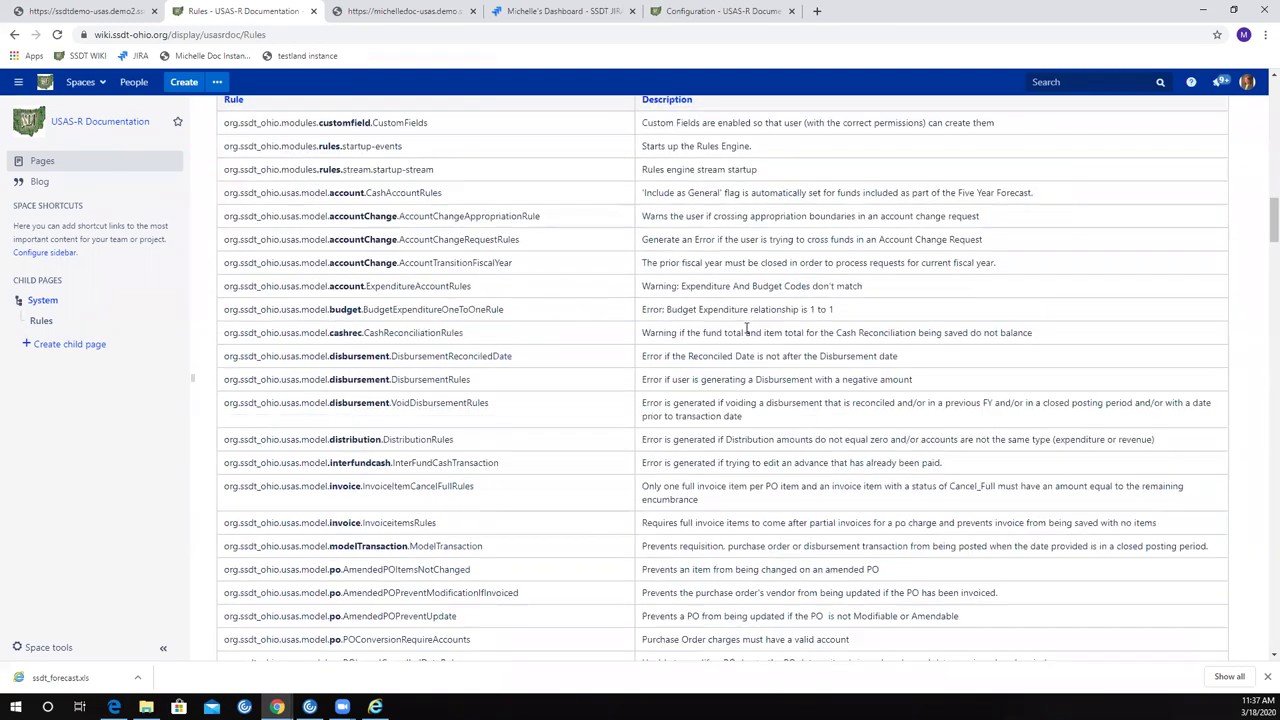
scroll(745, 326, down, 15)
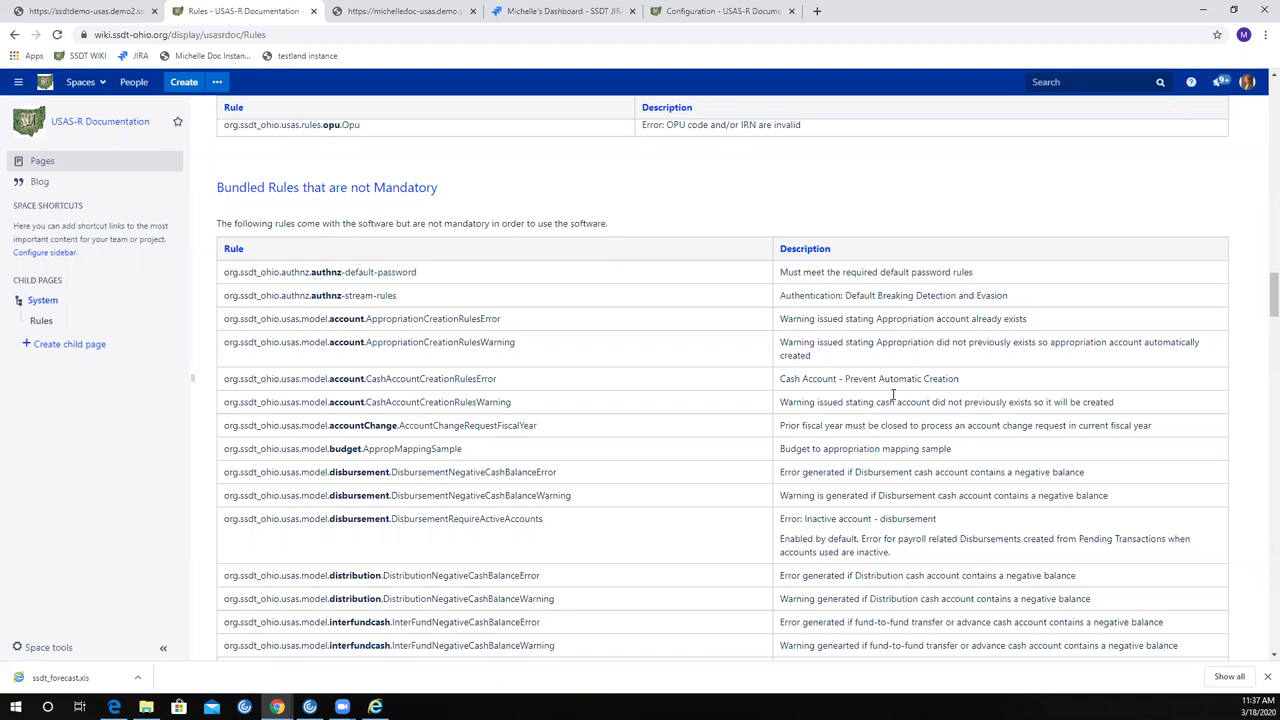
Scroll past the Bundled Rules that are not Mandatory table to the Custom Rules delivery-address example
scroll(893, 396, down, 2)
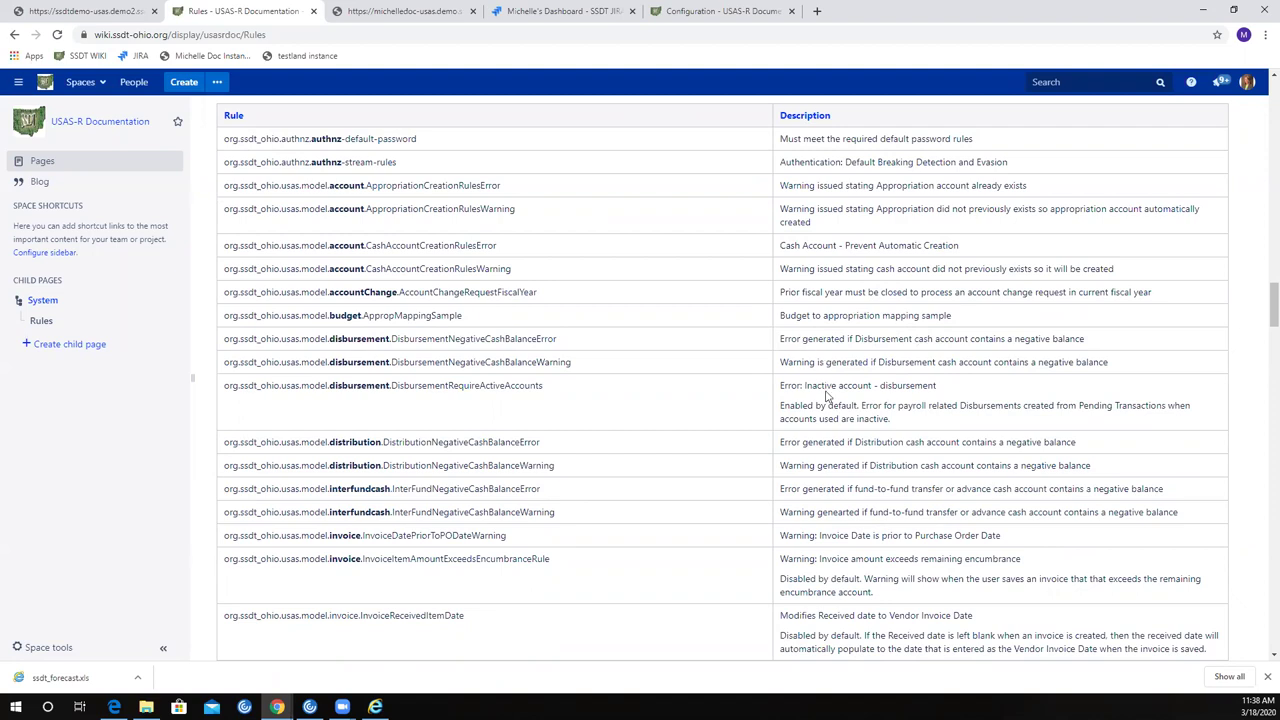
scroll(826, 398, down, 3)
scroll(826, 398, down, 6)
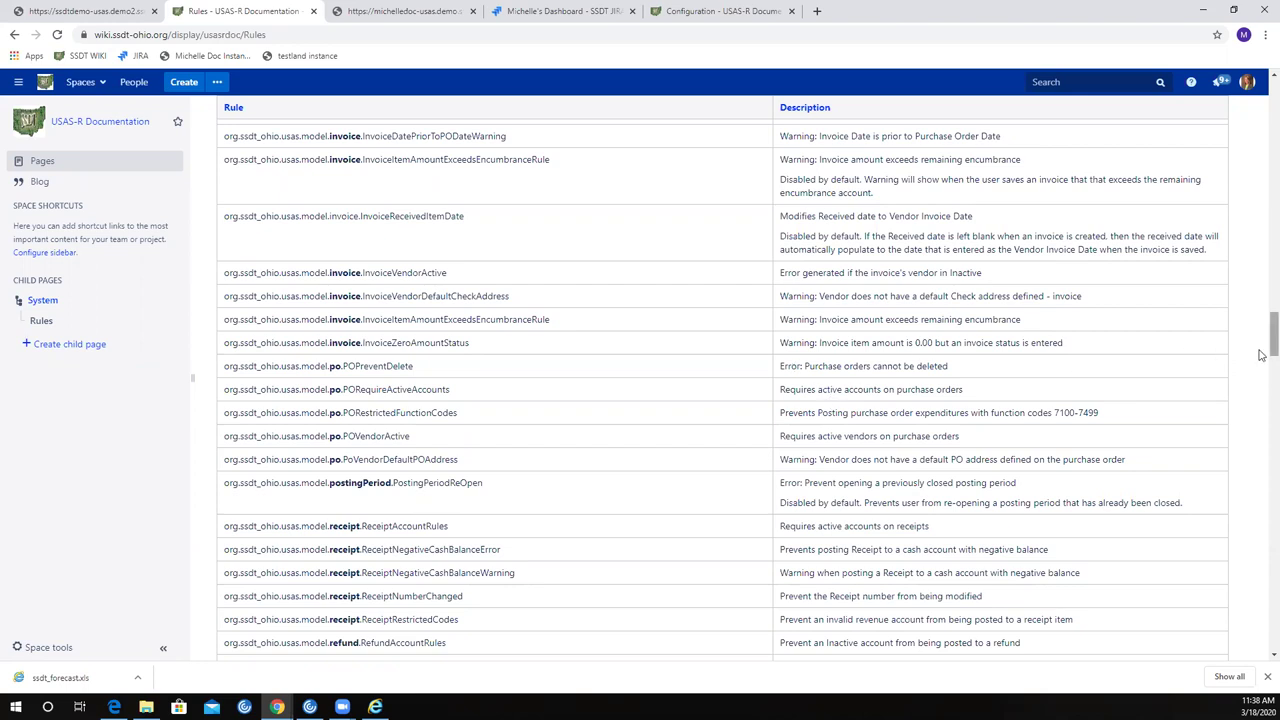
scroll(1261, 350, down, 10)
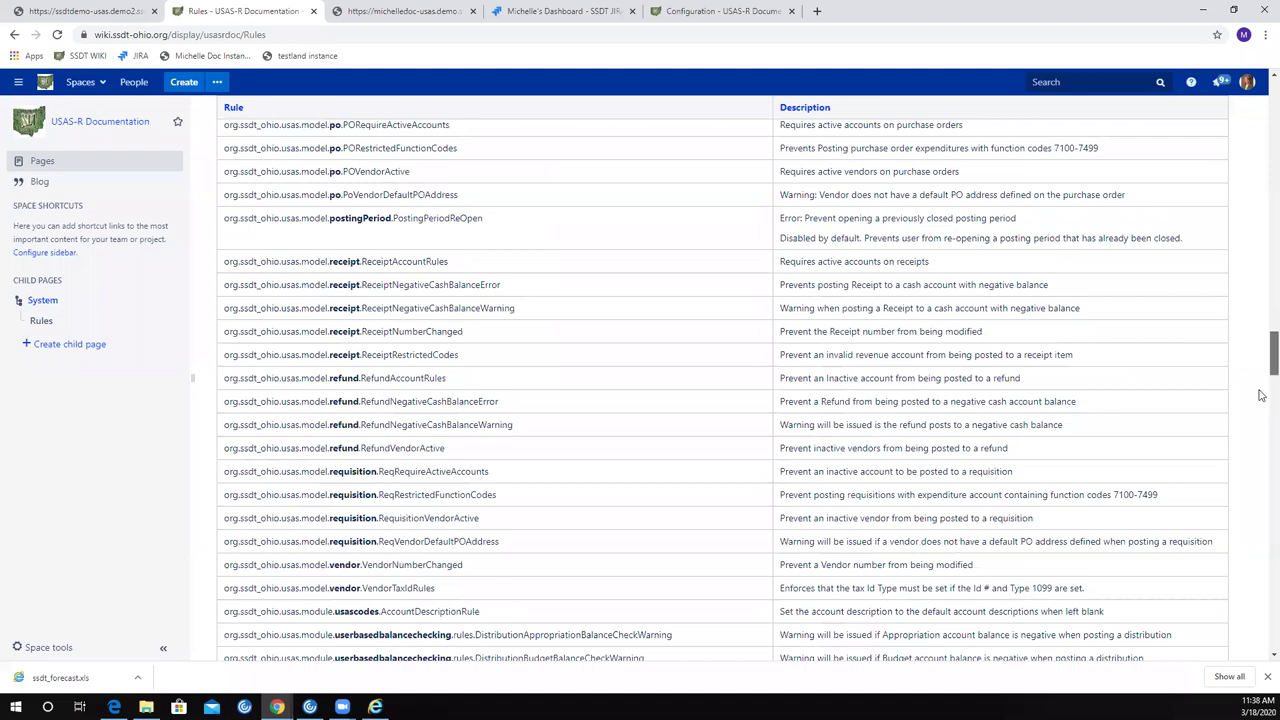
scroll(1261, 451, down, 10)
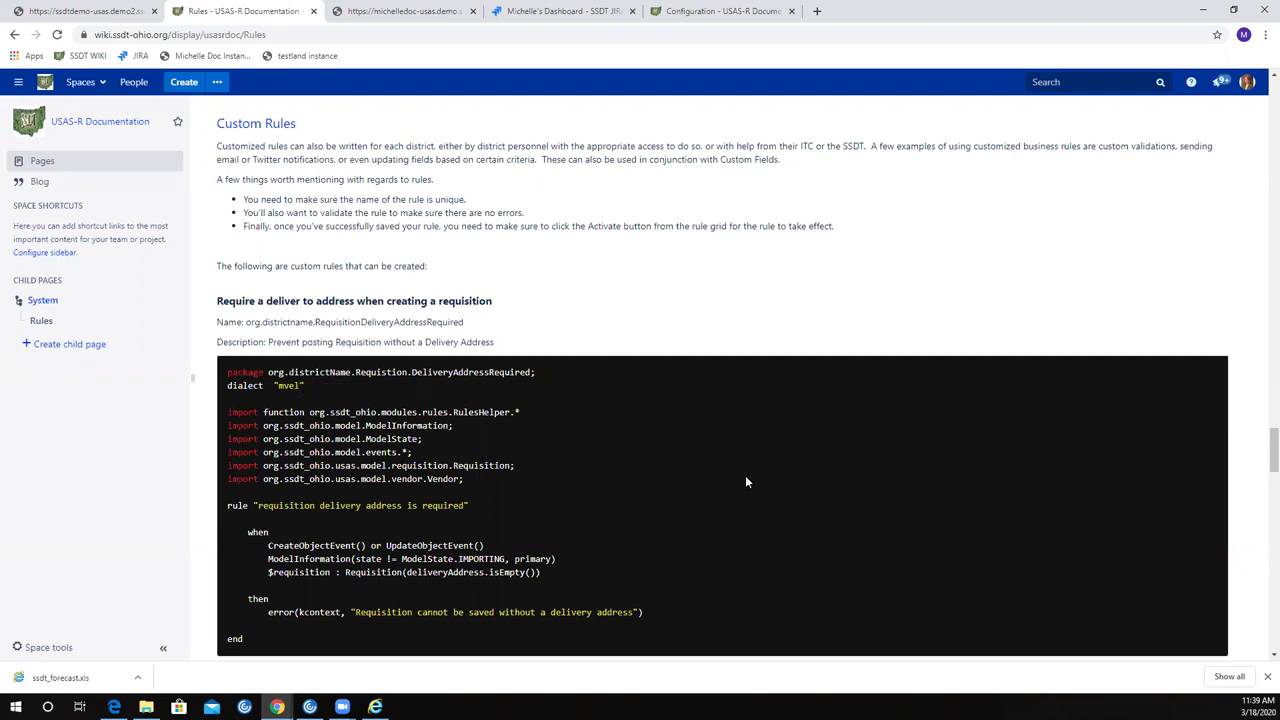
Scroll to the 'Require a vendor' rule example, then return to the USAS-R Rules grid
scroll(745, 482, down, 2)
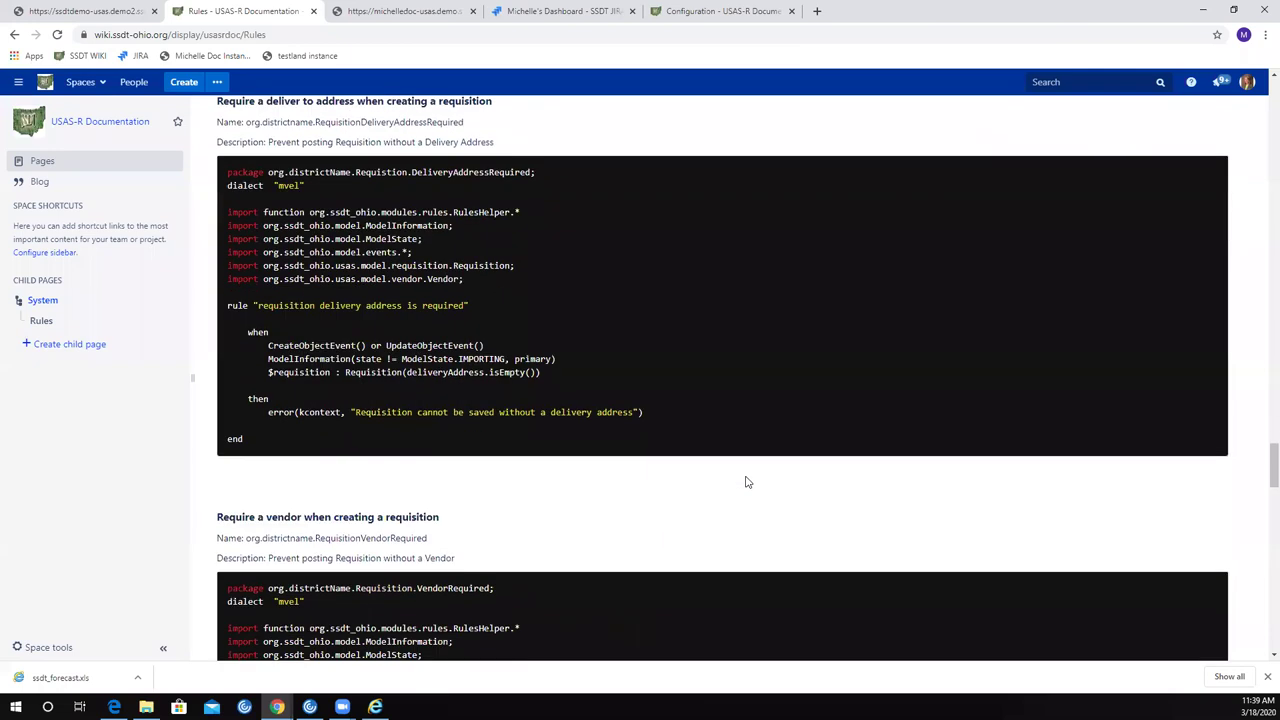
scroll(745, 482, down, 2)
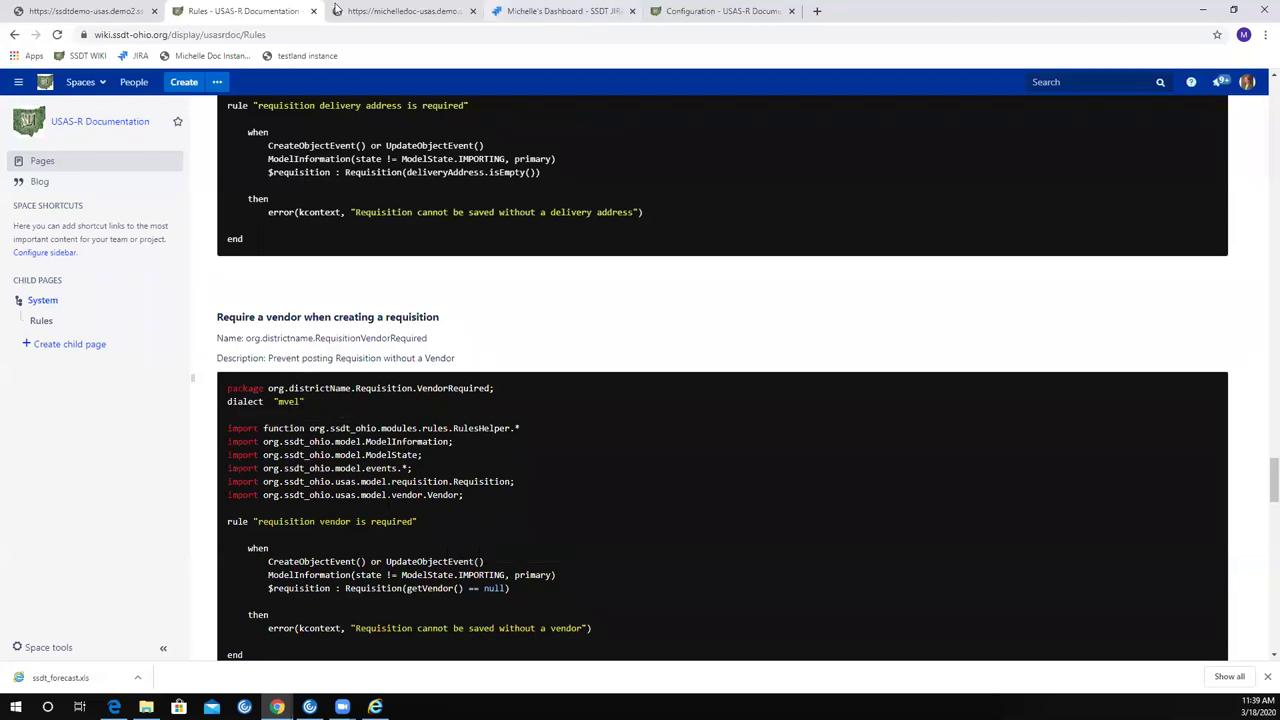
click(95, 12)
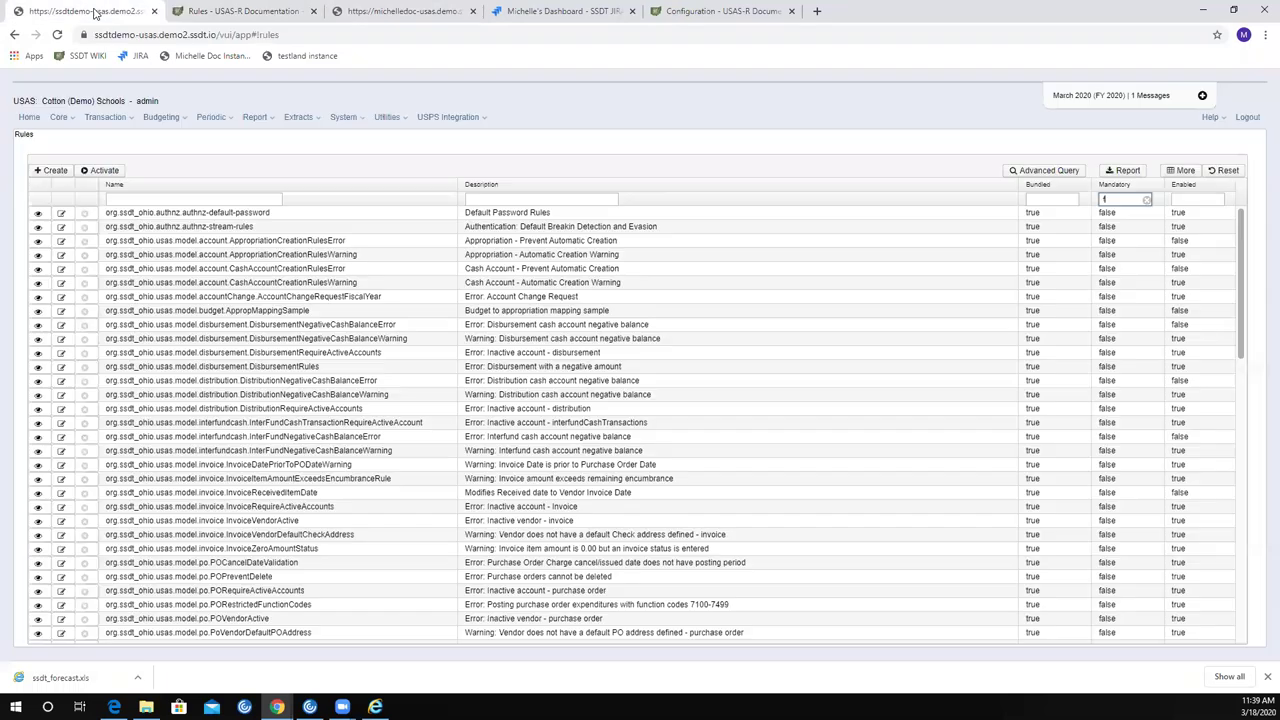
click(50, 171)
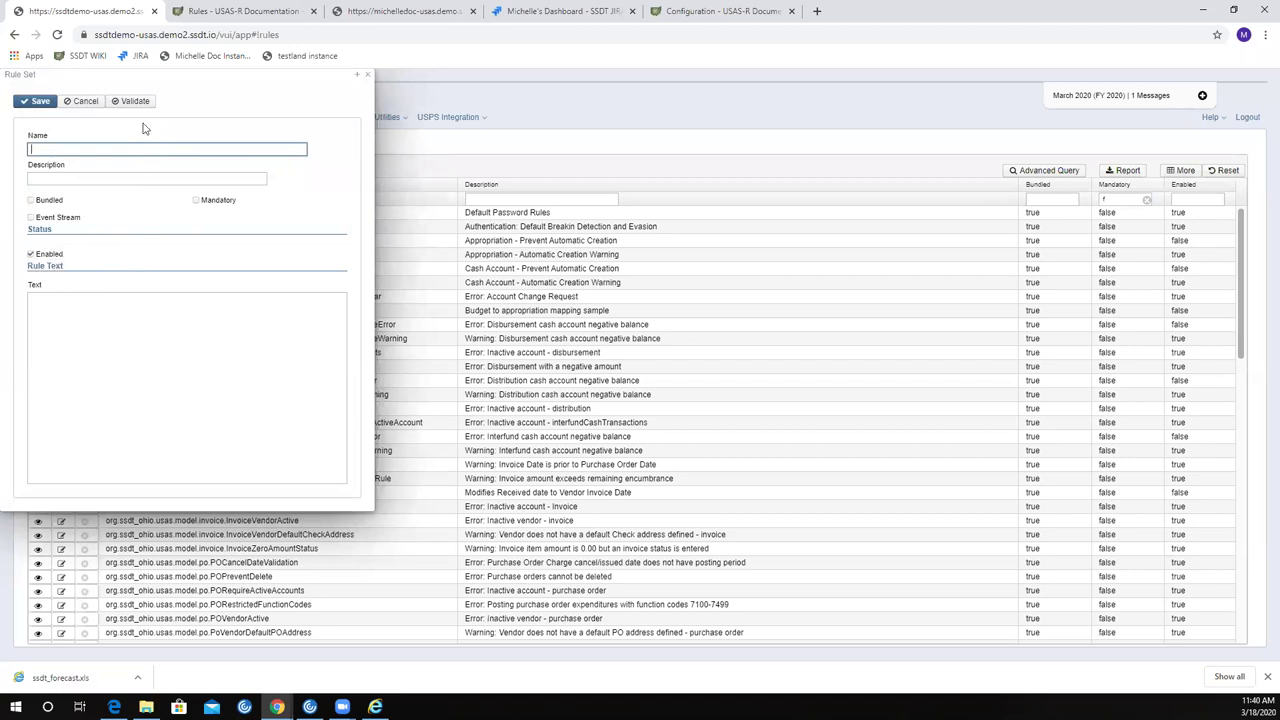
click(369, 75)
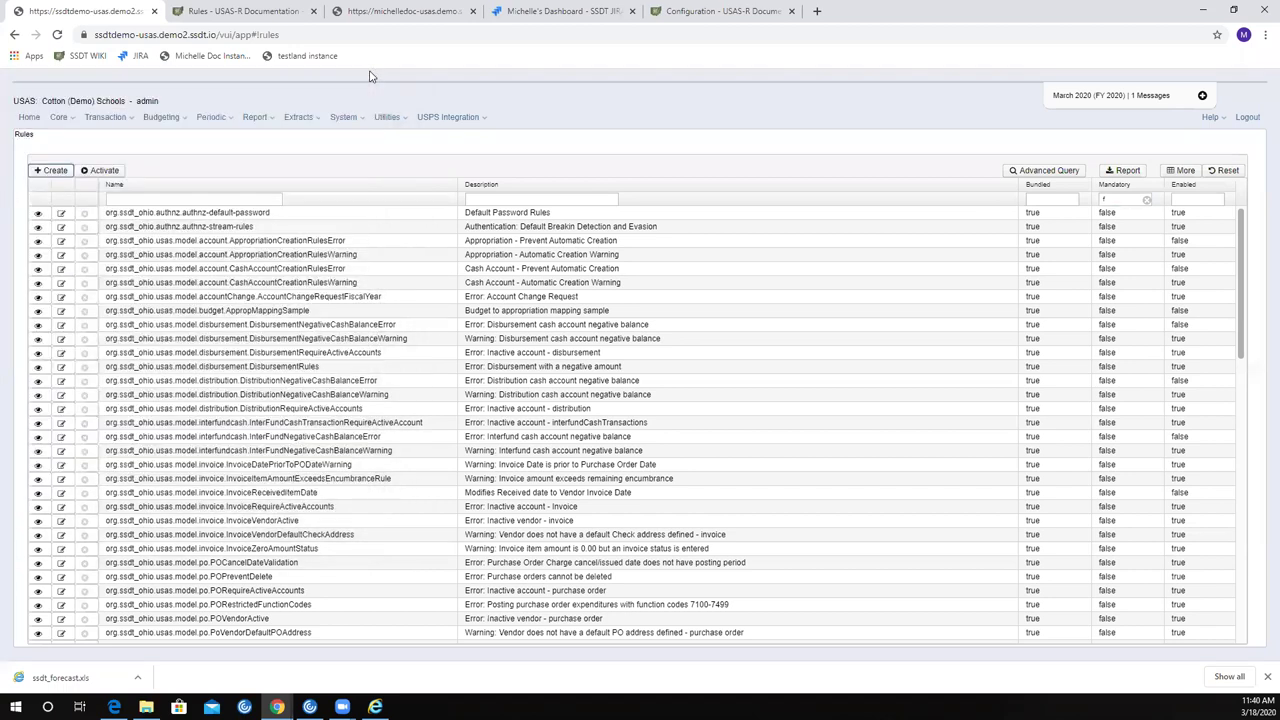
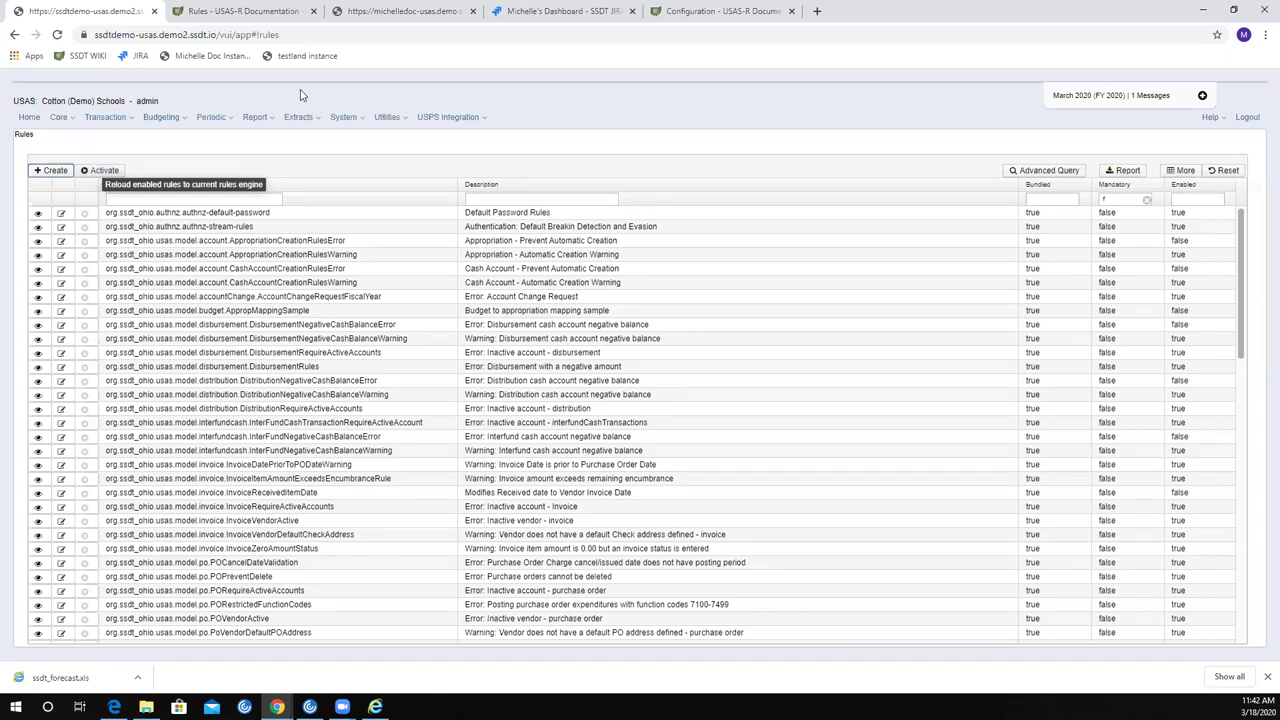
Open the System menu in the top navigation bar
click(364, 122)
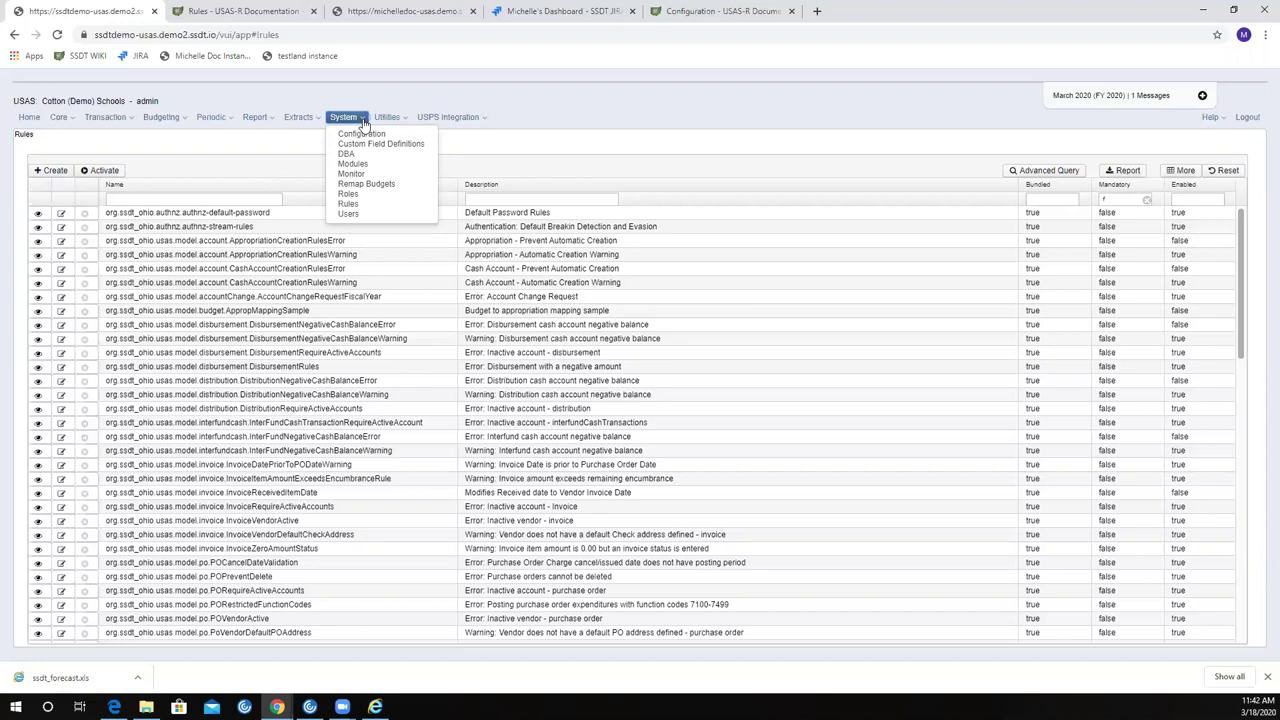
Choose Users from the System menu to show the user accounts grid
click(348, 215)
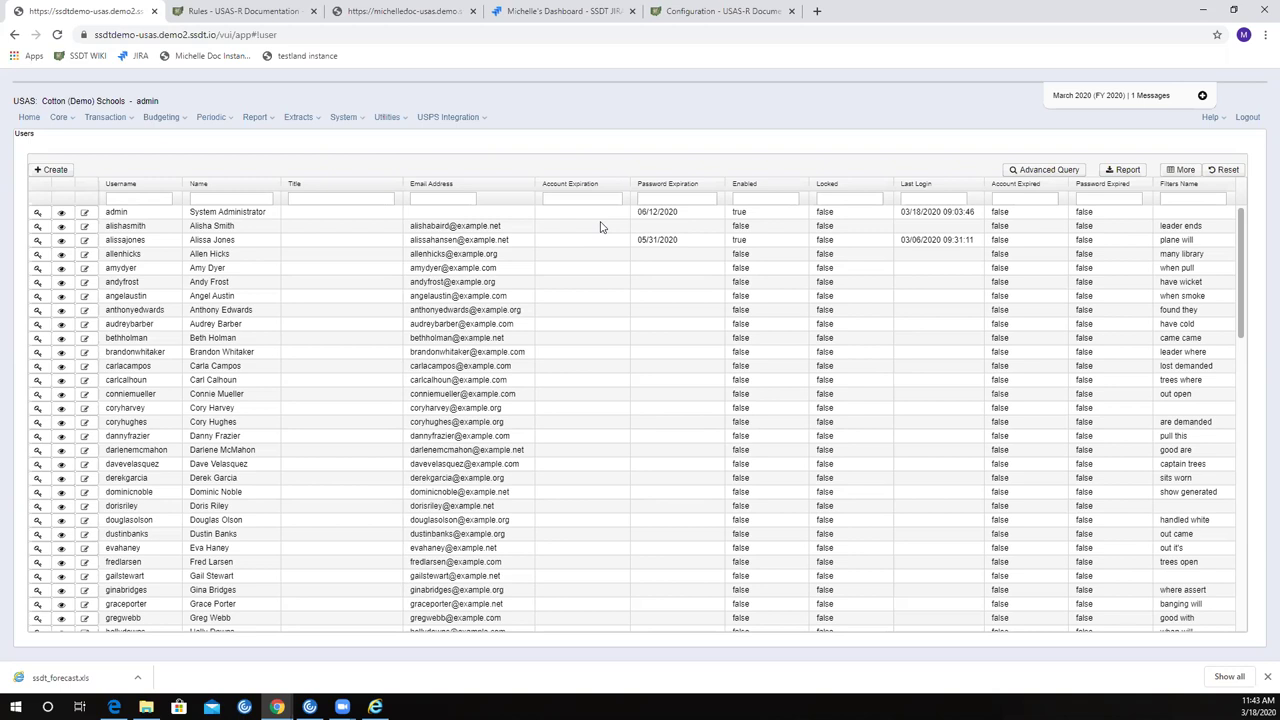
Create a new user, entering the username, the user's full name and the title Secretary
click(51, 172)
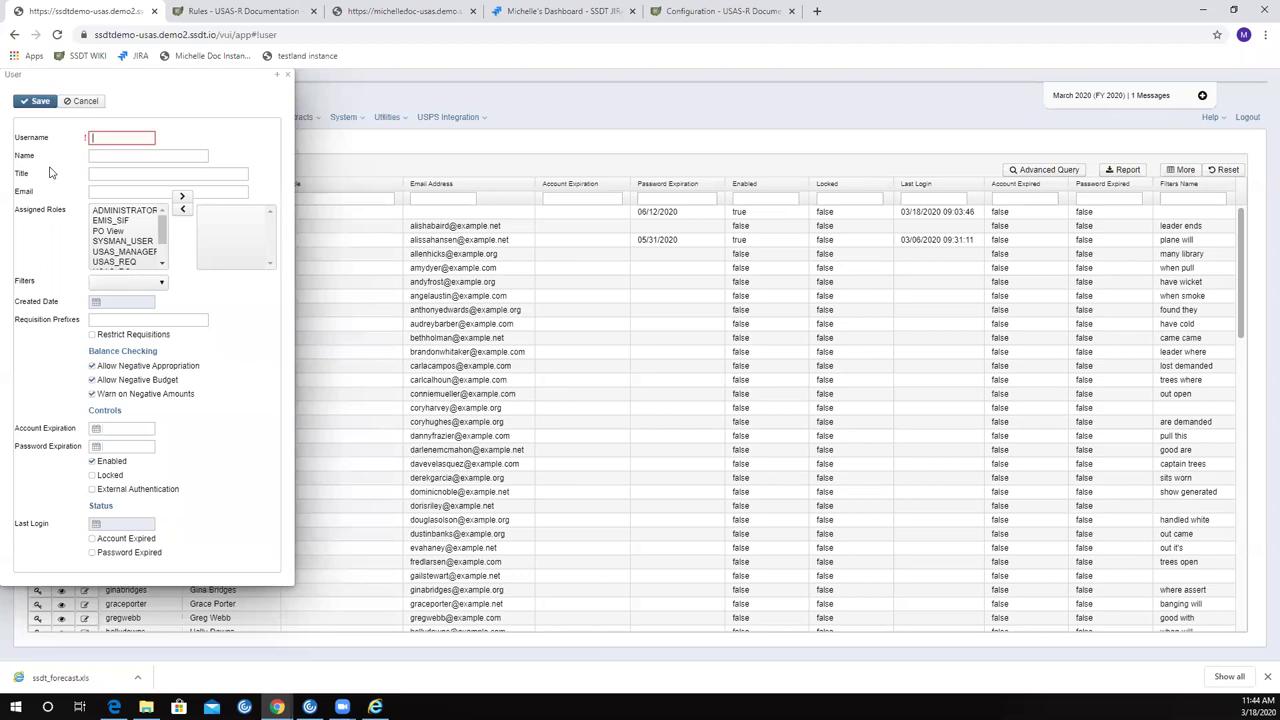
text(michelle)
key(Tab)
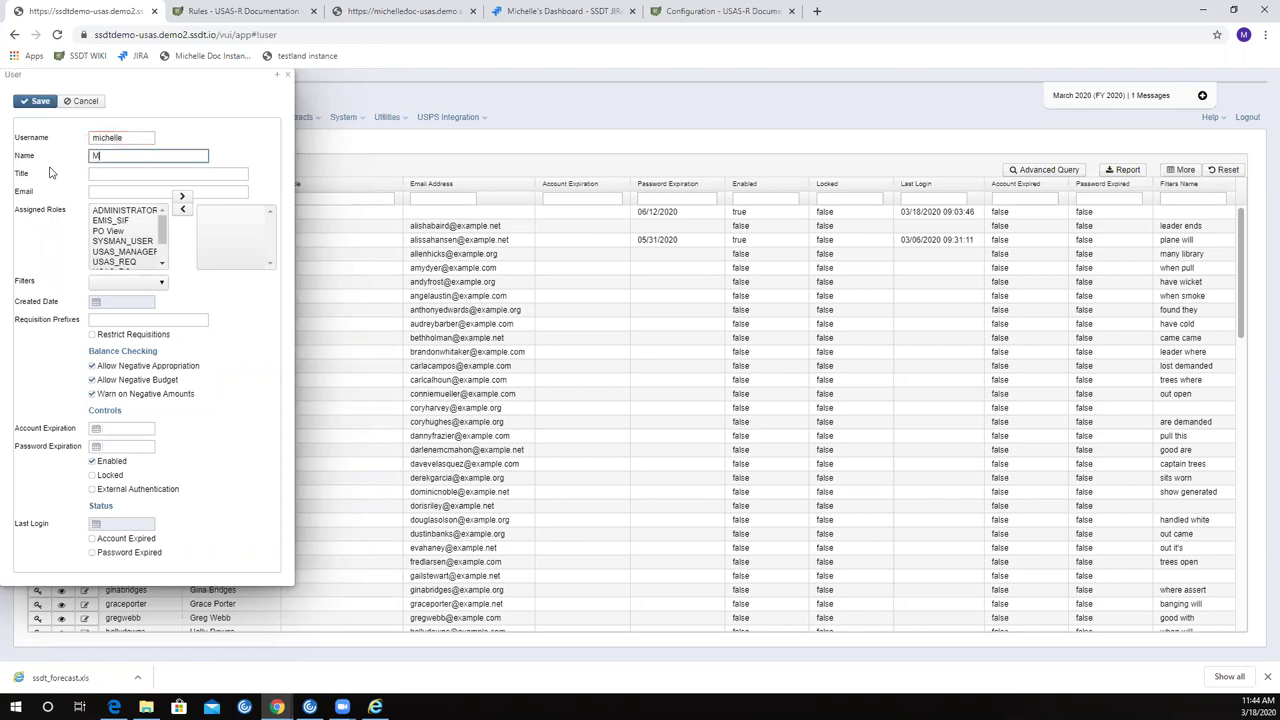
key(Tab)
text(Secretary)
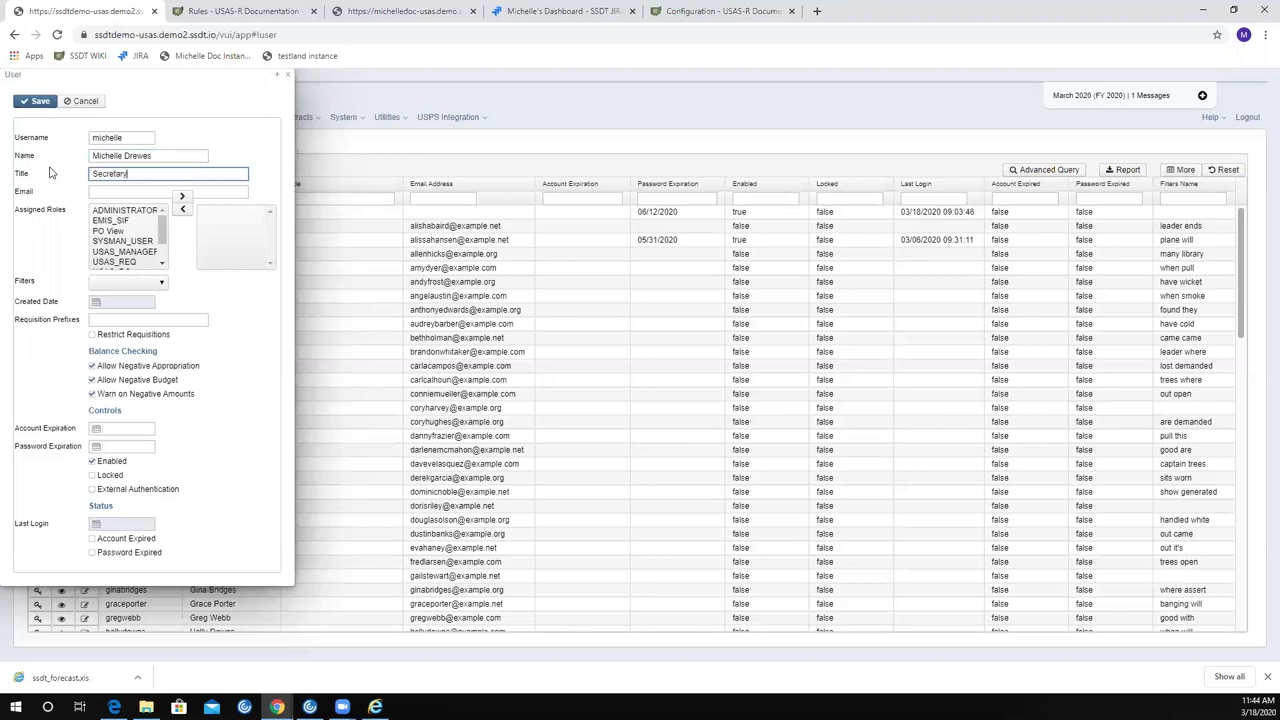
key(Tab)
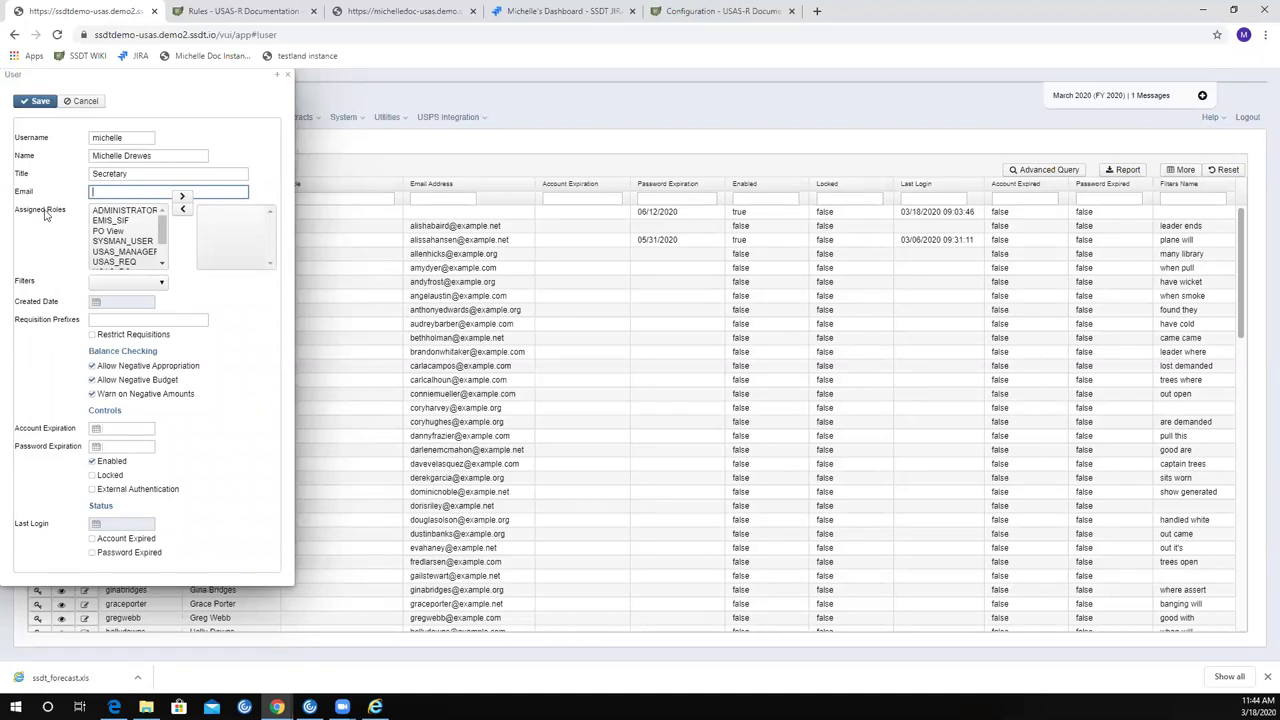
Assign the USAS_REQ and PO View roles to the new user
double_click(106, 263)
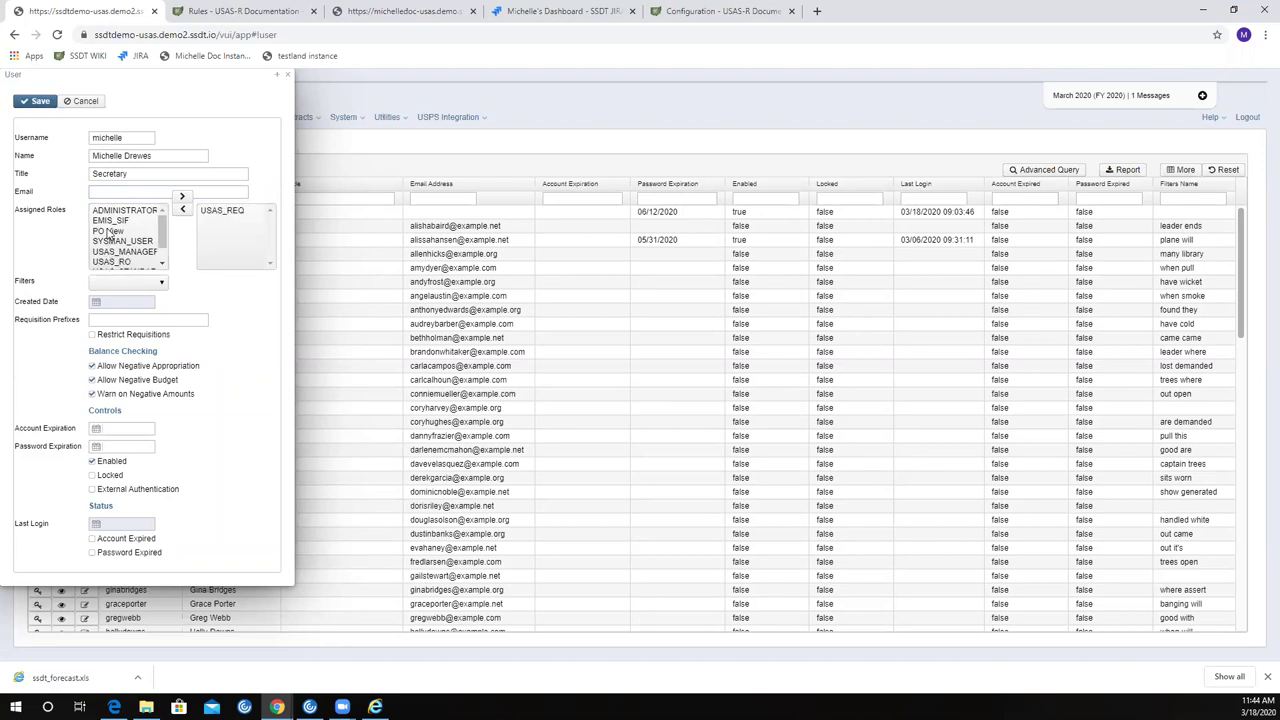
double_click(108, 232)
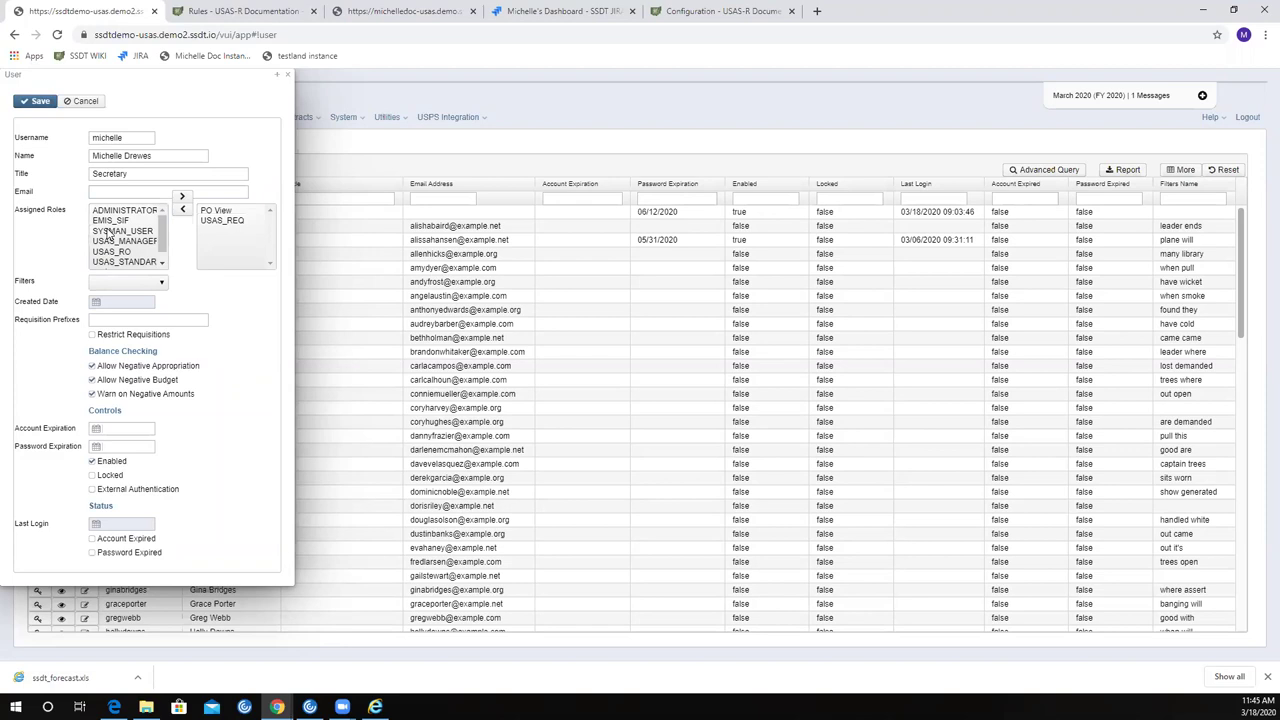
click(163, 284)
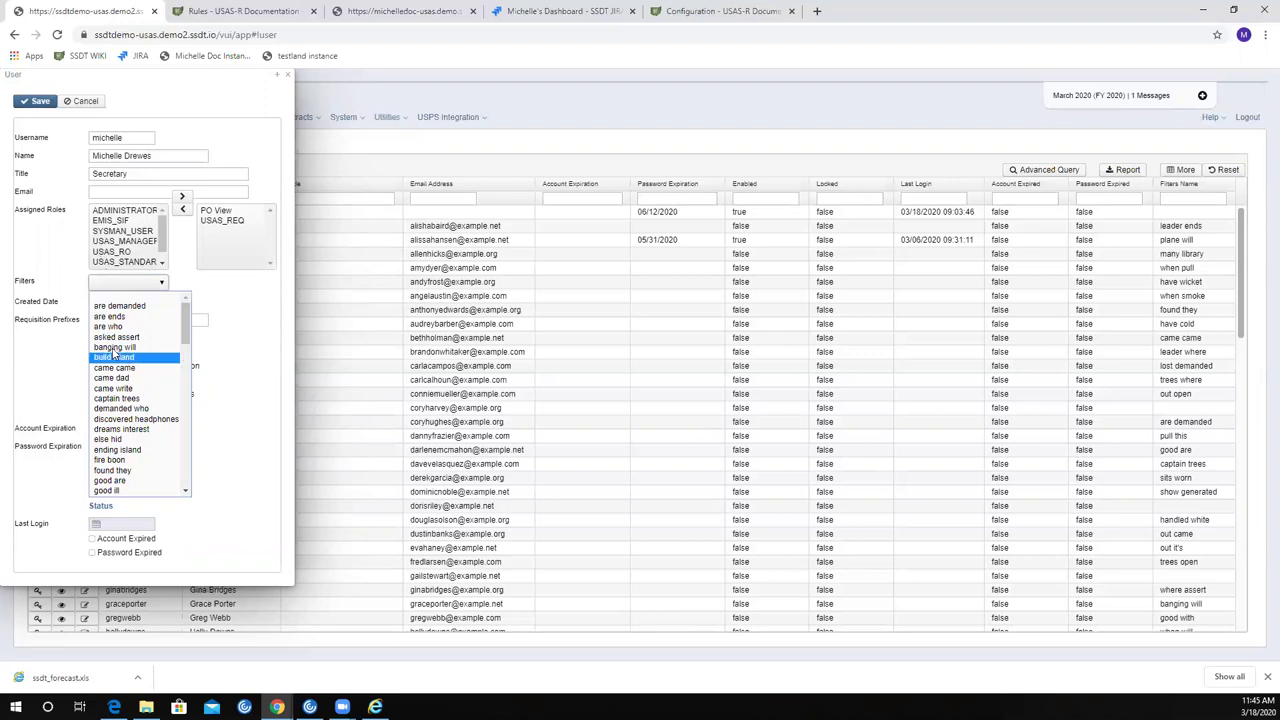
Select 'good are' from the Filters dropdown
drag(183, 333, 185, 307)
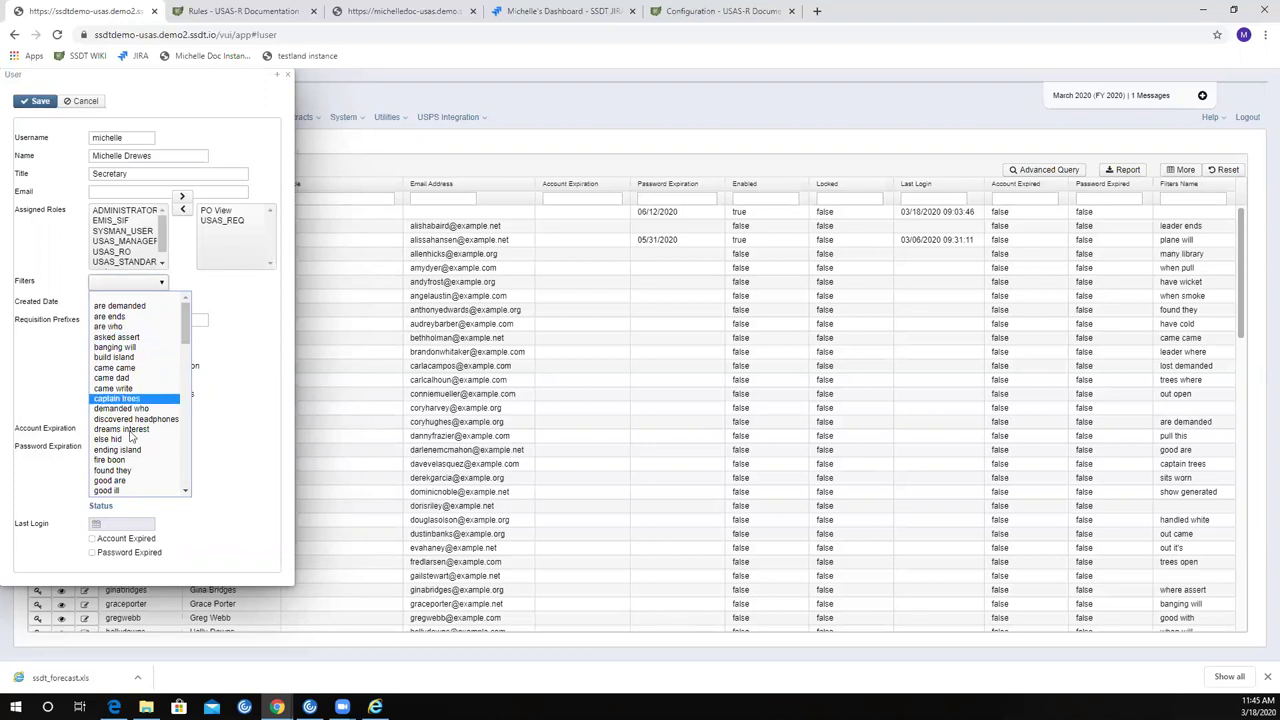
click(118, 482)
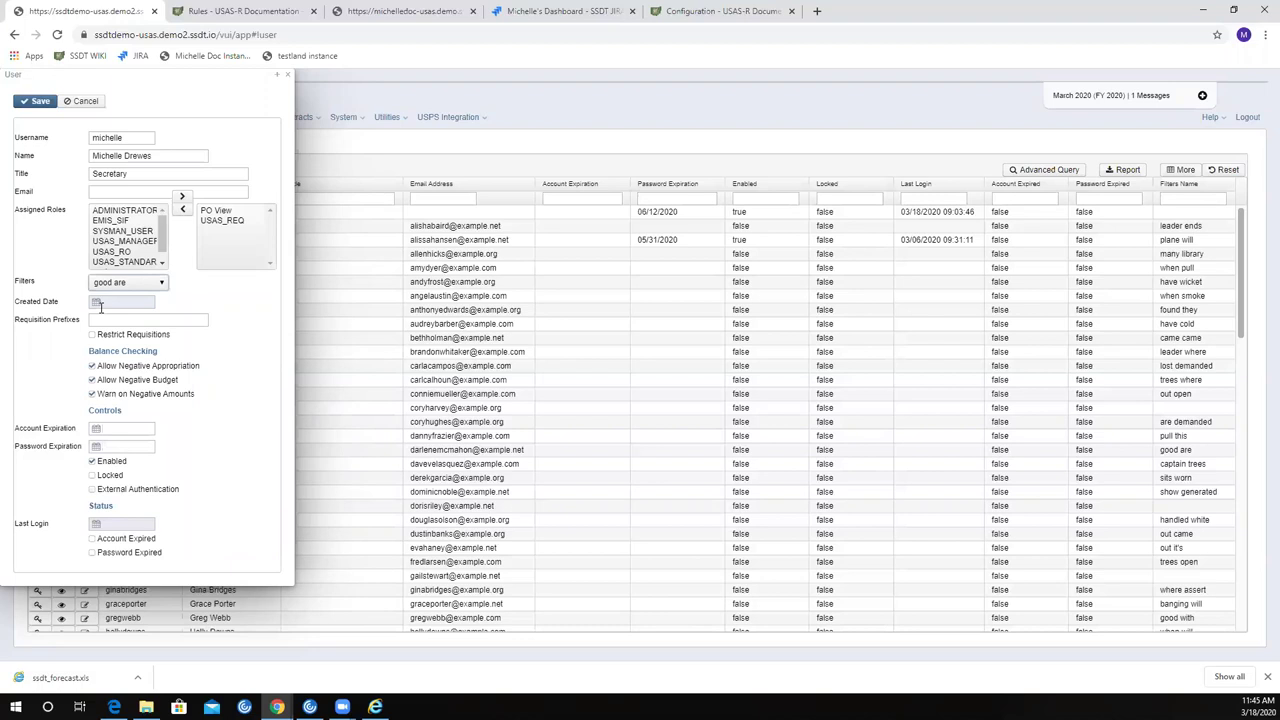
mouse_move(97, 318)
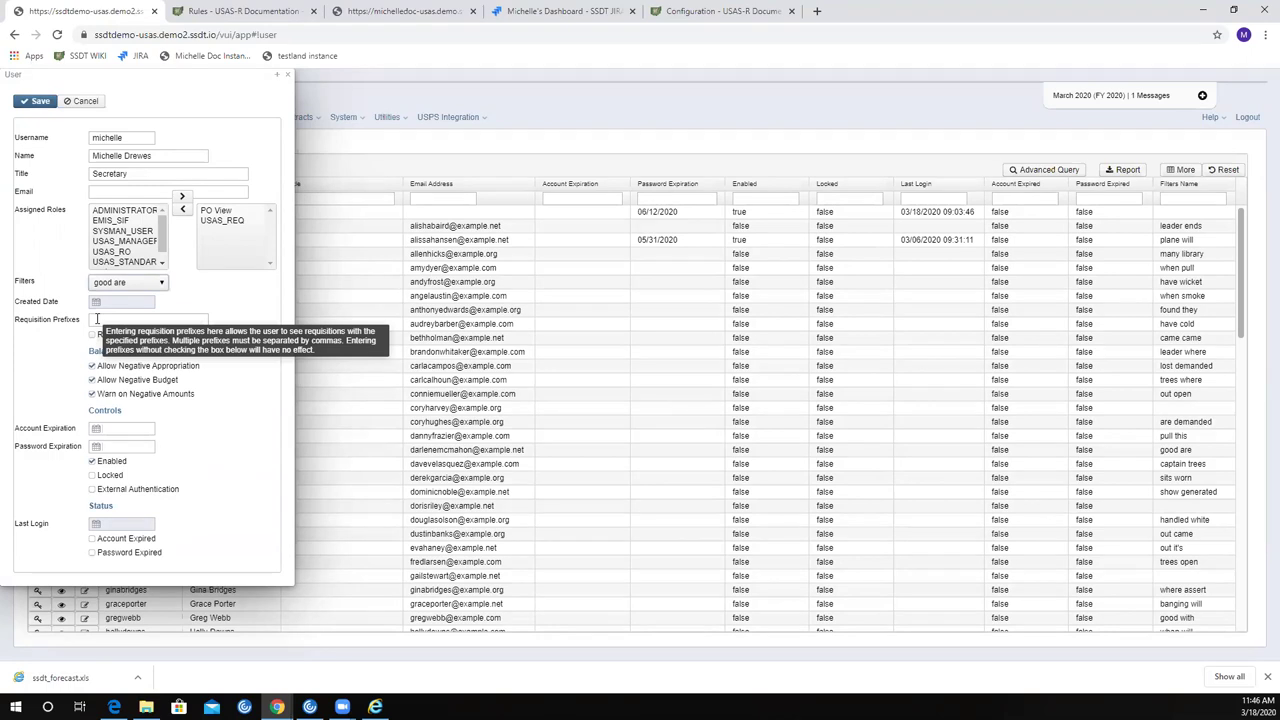
Enter NRD in the new user's Requisition Prefixes field
click(97, 318)
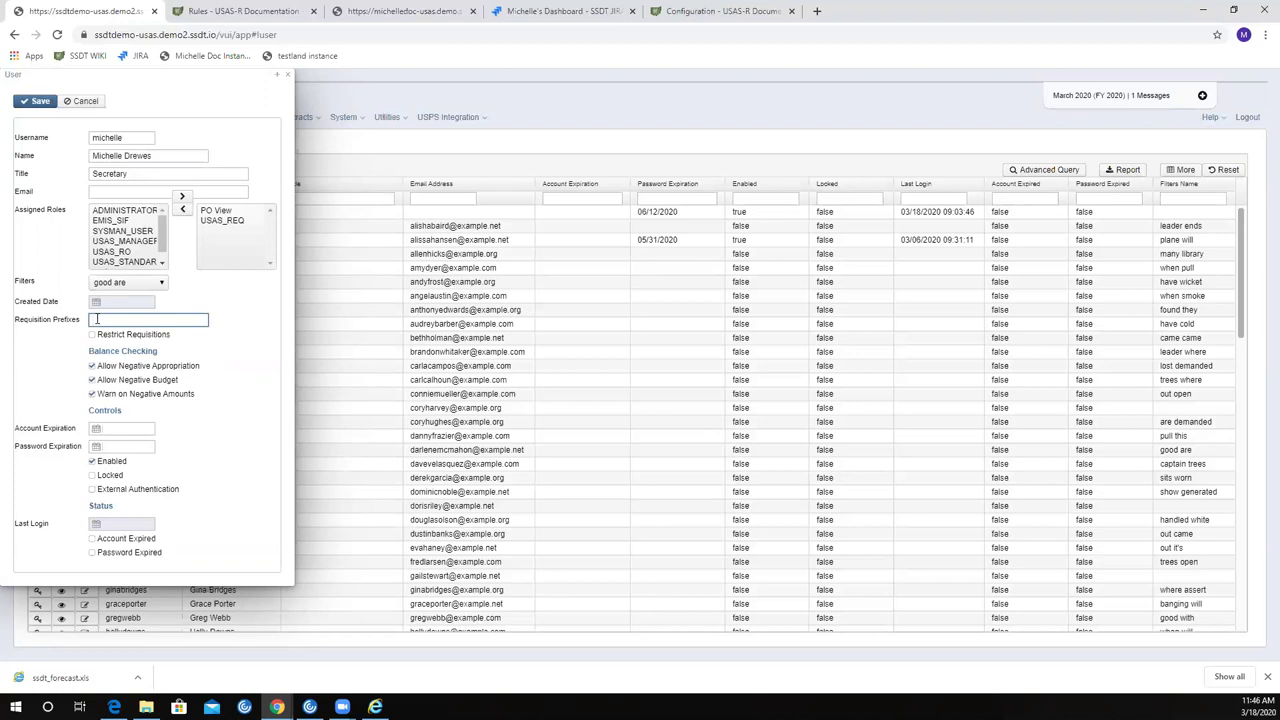
text(NRD)
double_click(95, 320)
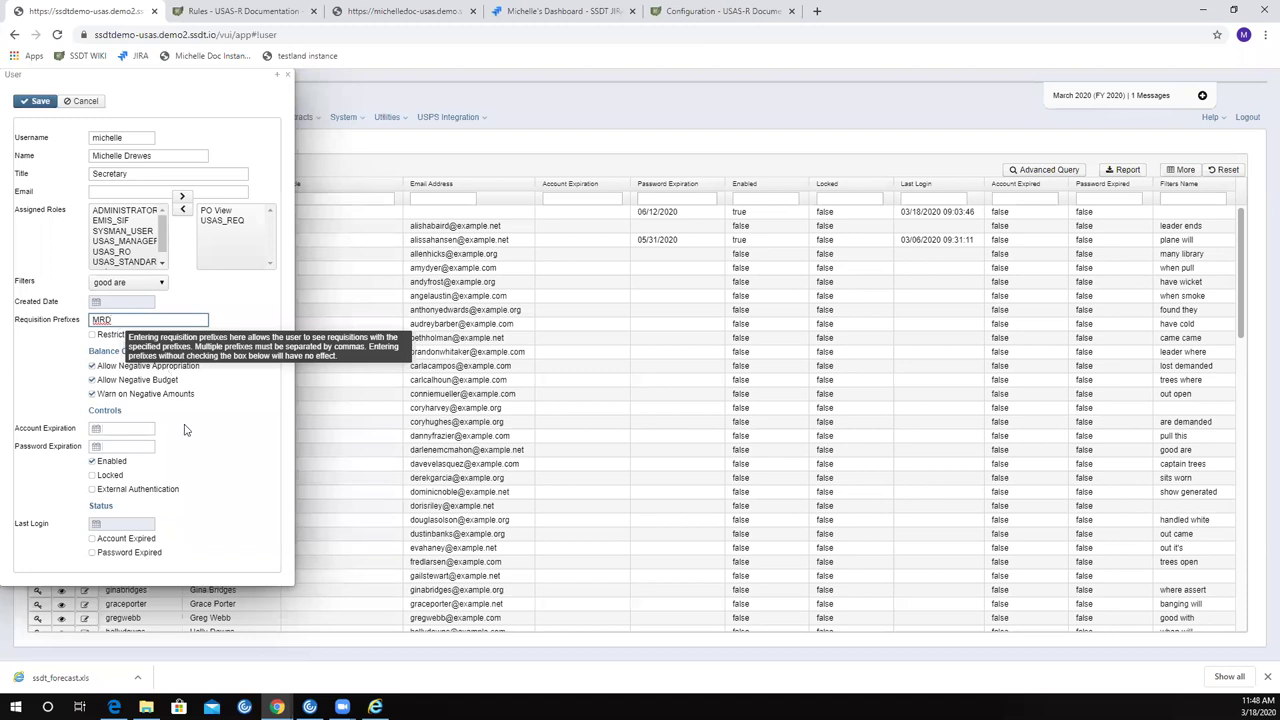
click(125, 363)
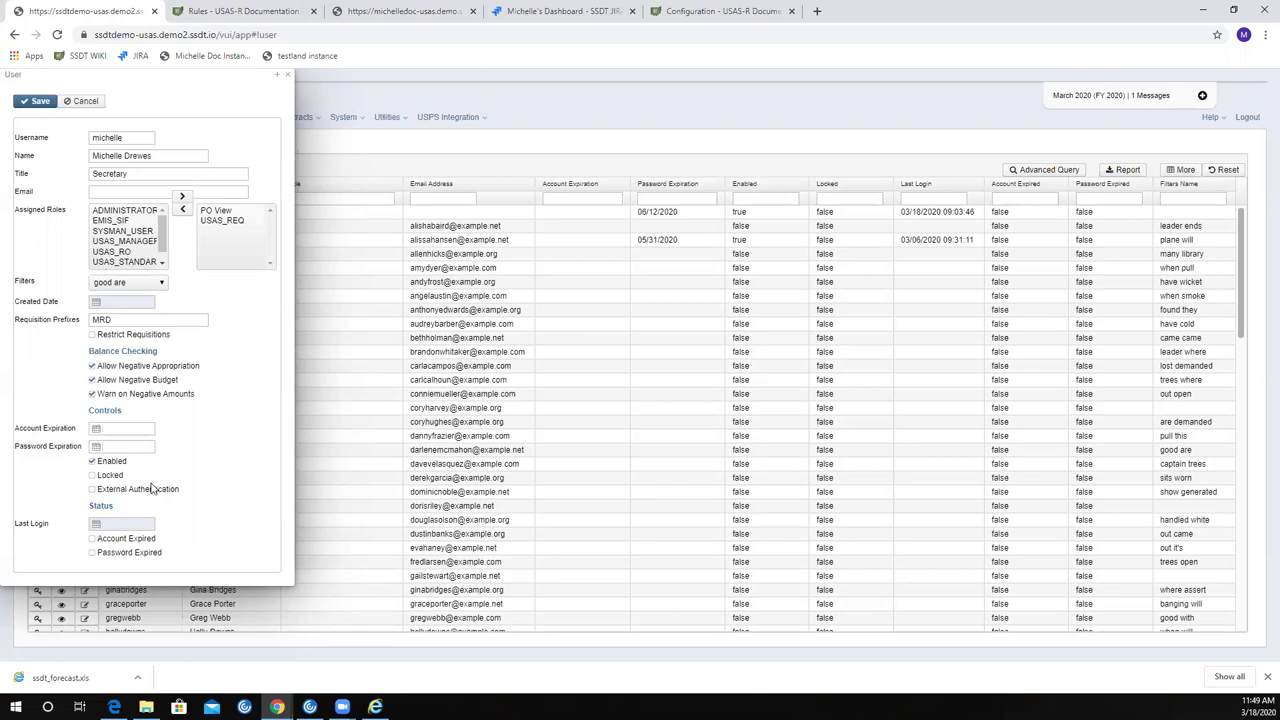
mouse_move(148, 495)
double_click(90, 320)
Clear the requisition prefix and save the user with 'd' appended to the duplicate username
key(BackSpace)
click(38, 103)
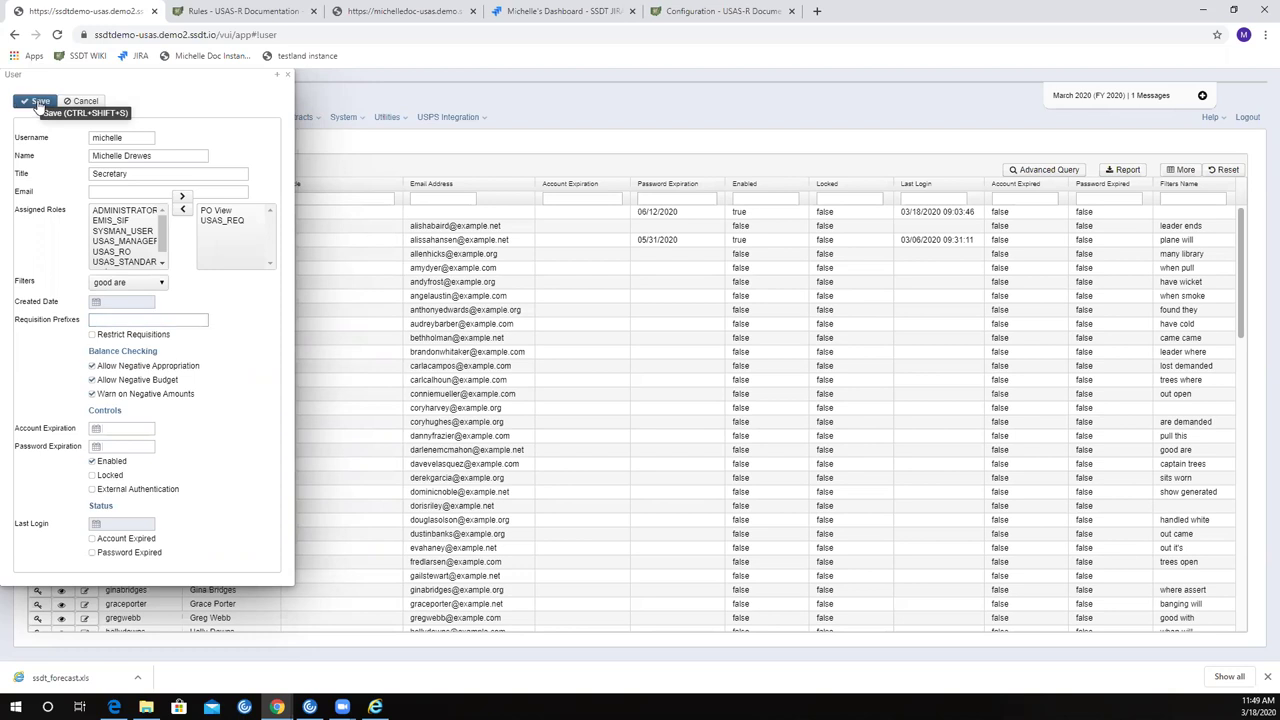
click(137, 156)
text(d)
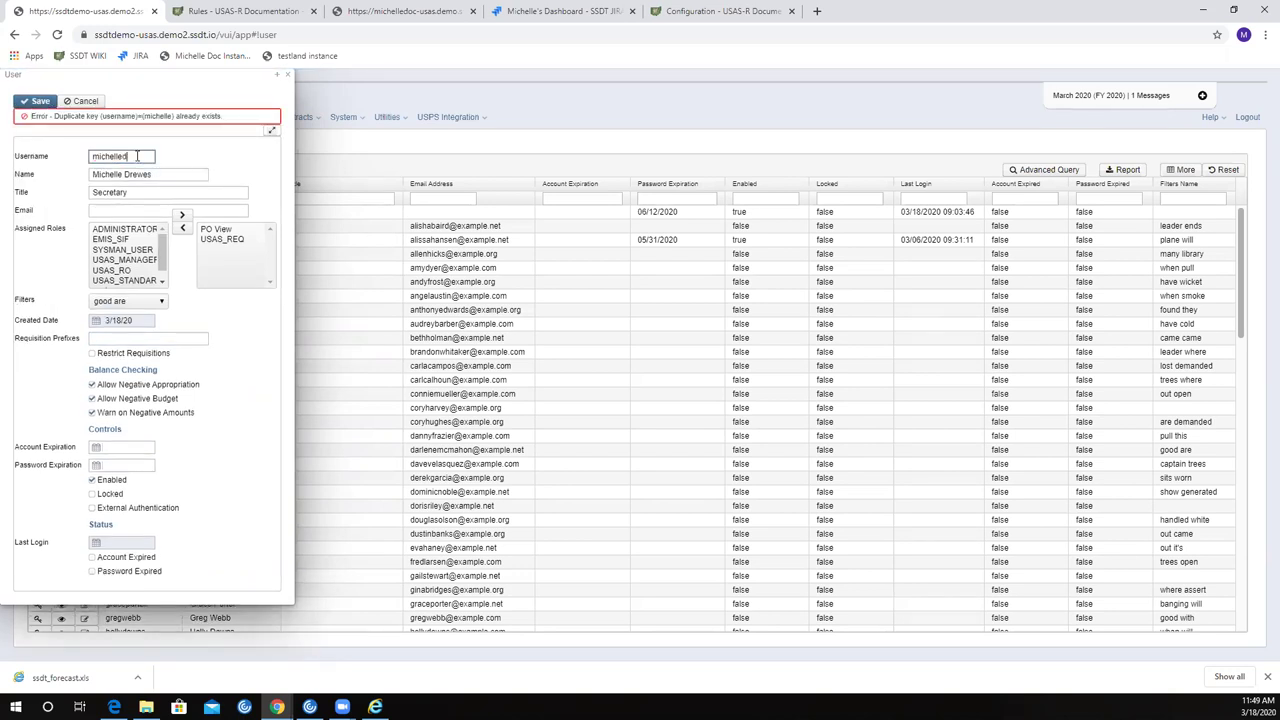
click(40, 103)
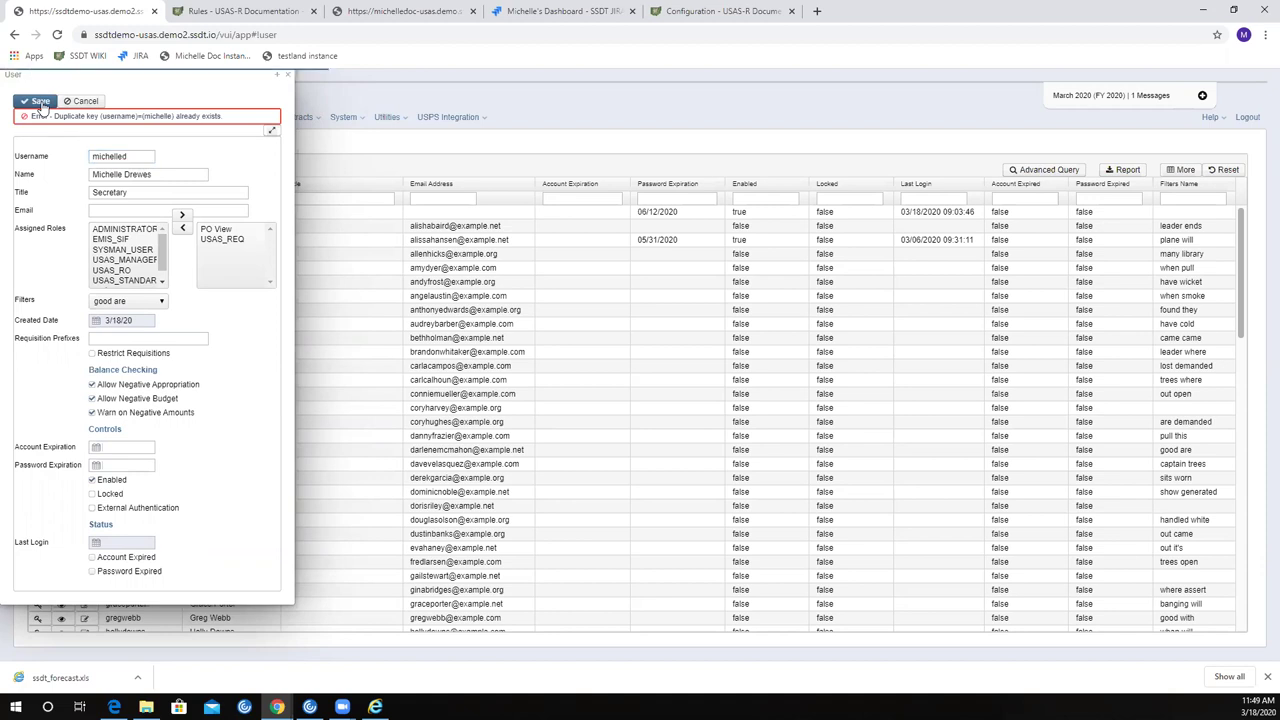
click(285, 77)
click(128, 198)
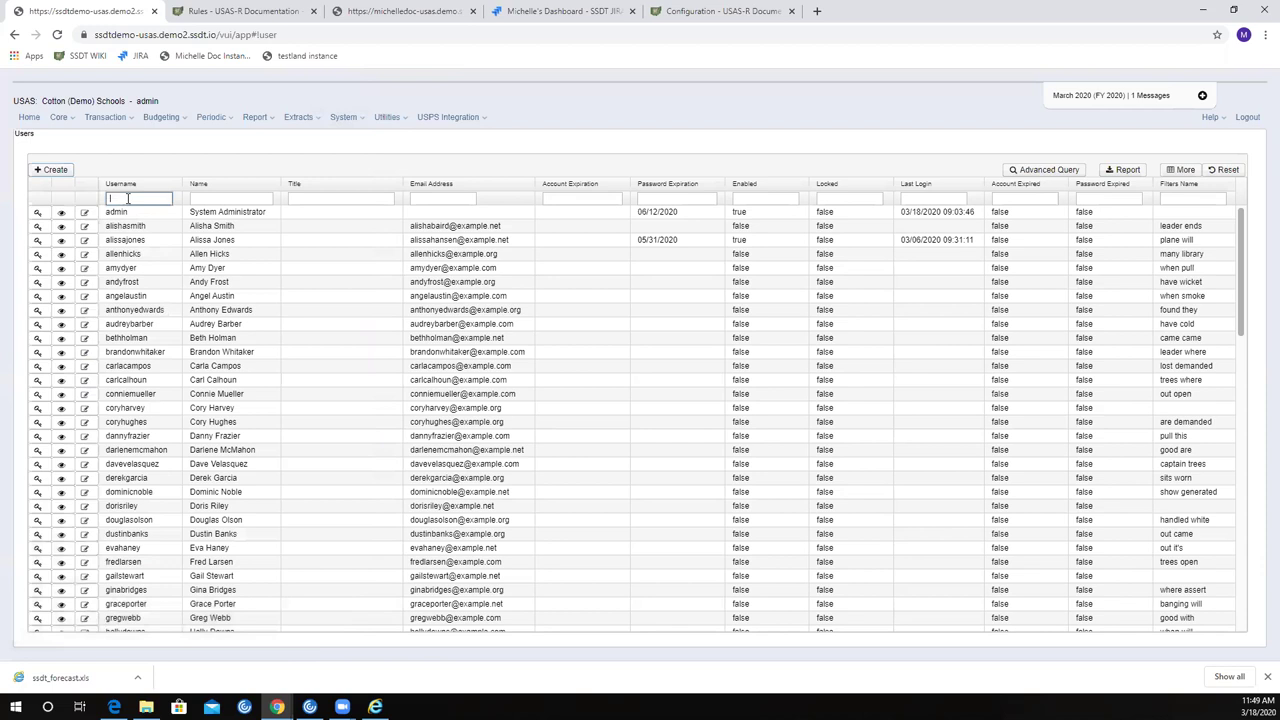
Filter the Users list by the new user's username
text(michelle)
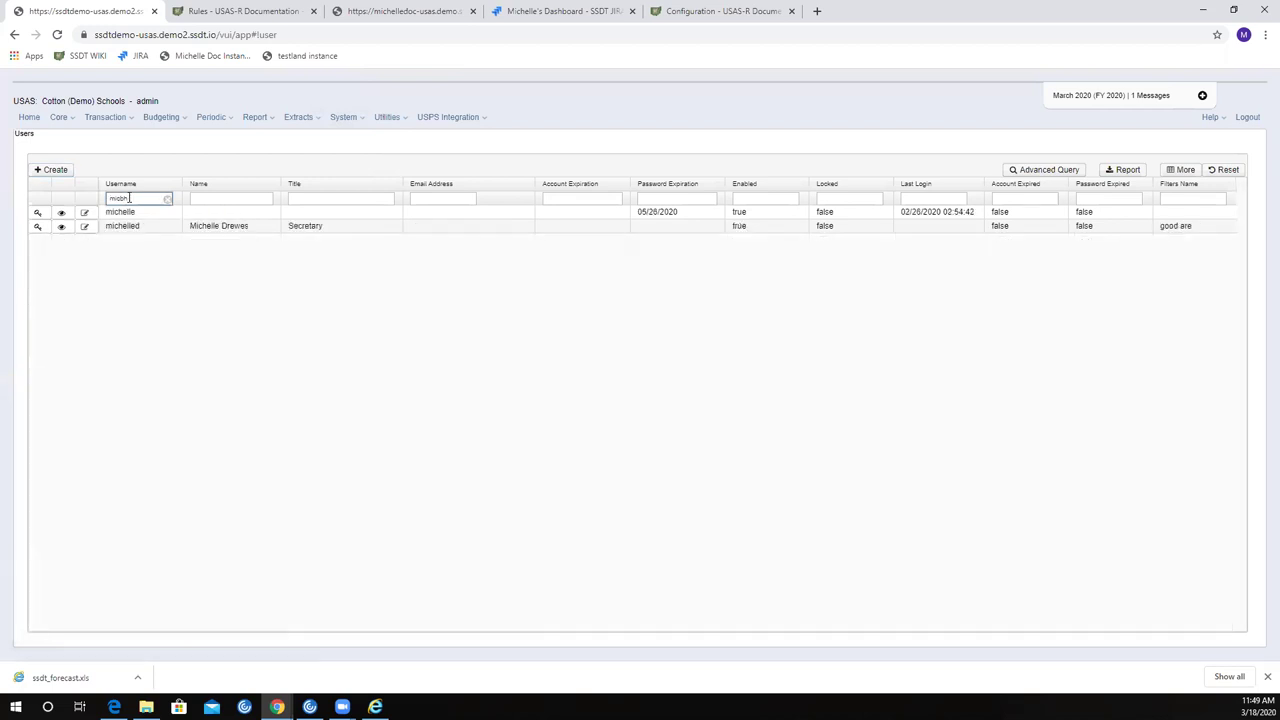
key(BackSpace)
key(BackSpace)
key(BackSpace)
key(BackSpace)
key(BackSpace)
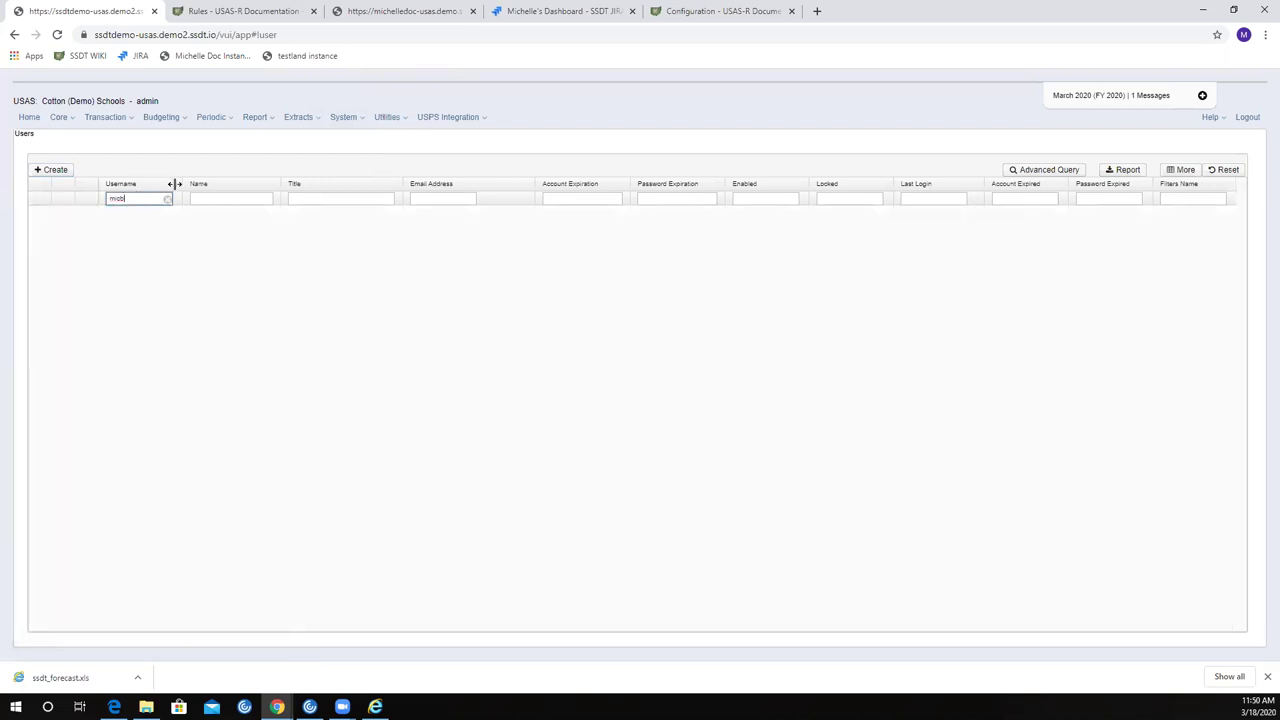
text(helle)
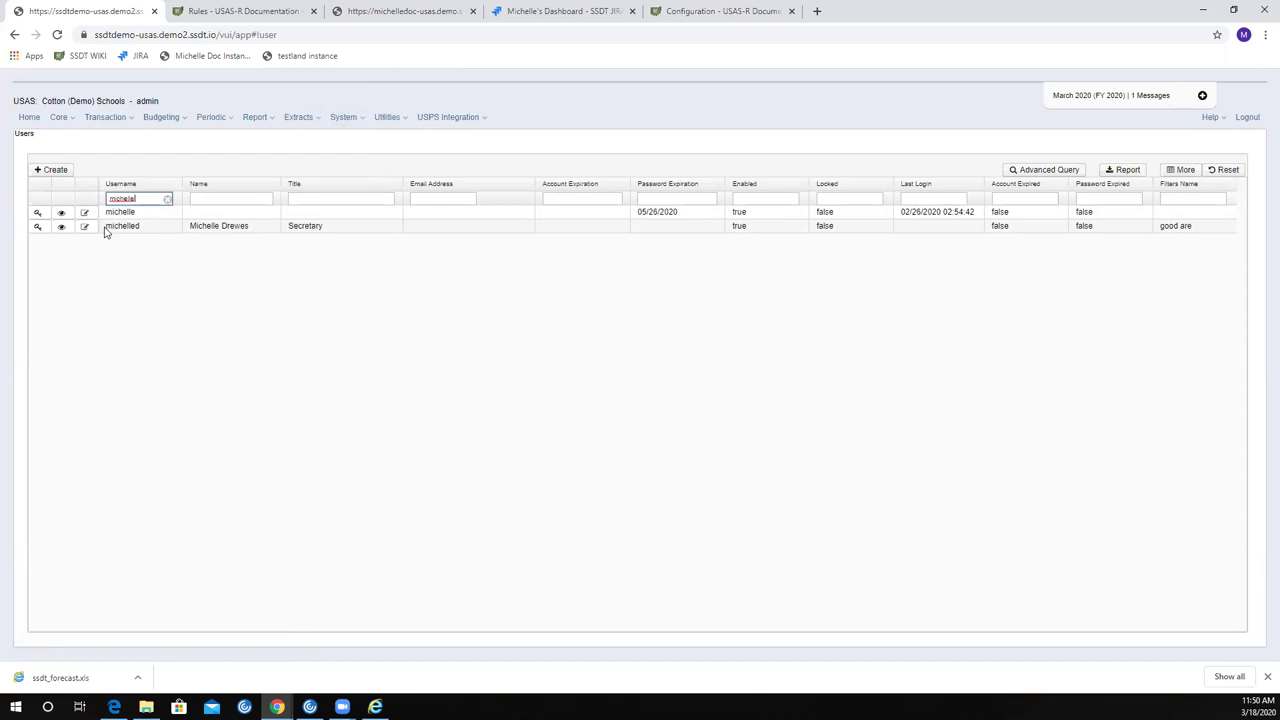
Set a new password for the Secretary account, entering it twice to confirm
click(36, 228)
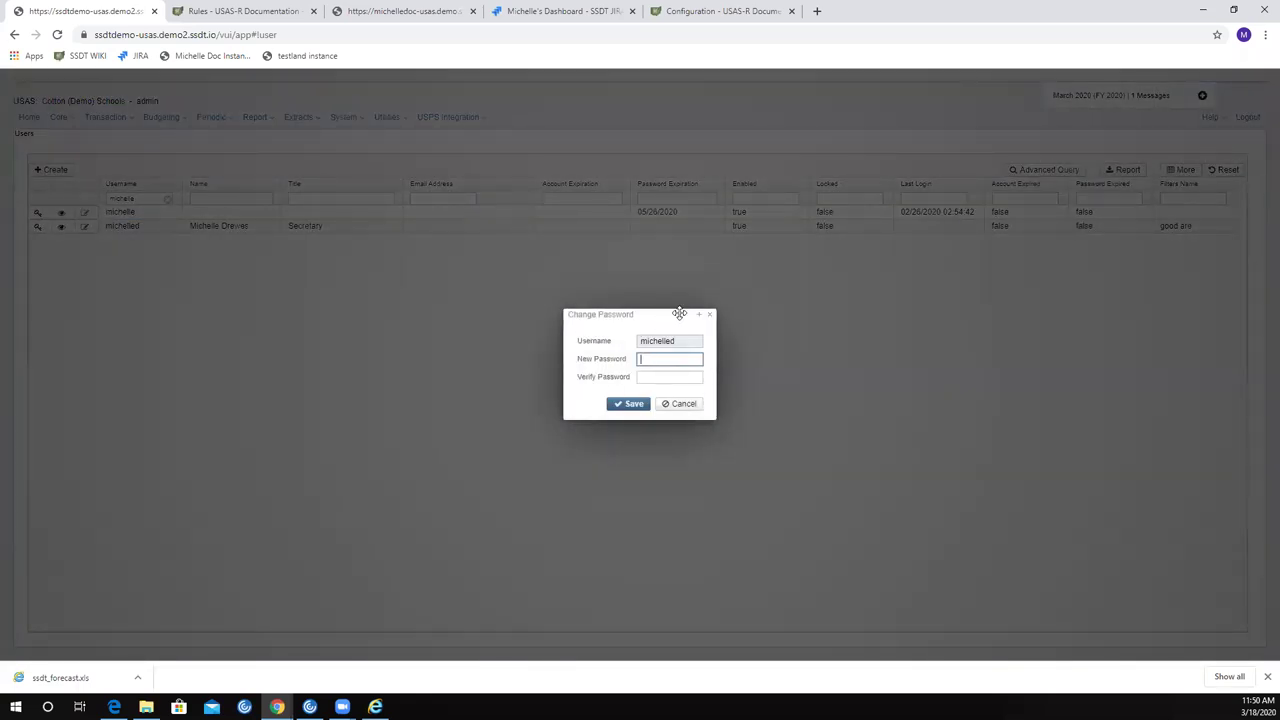
key(Tab)
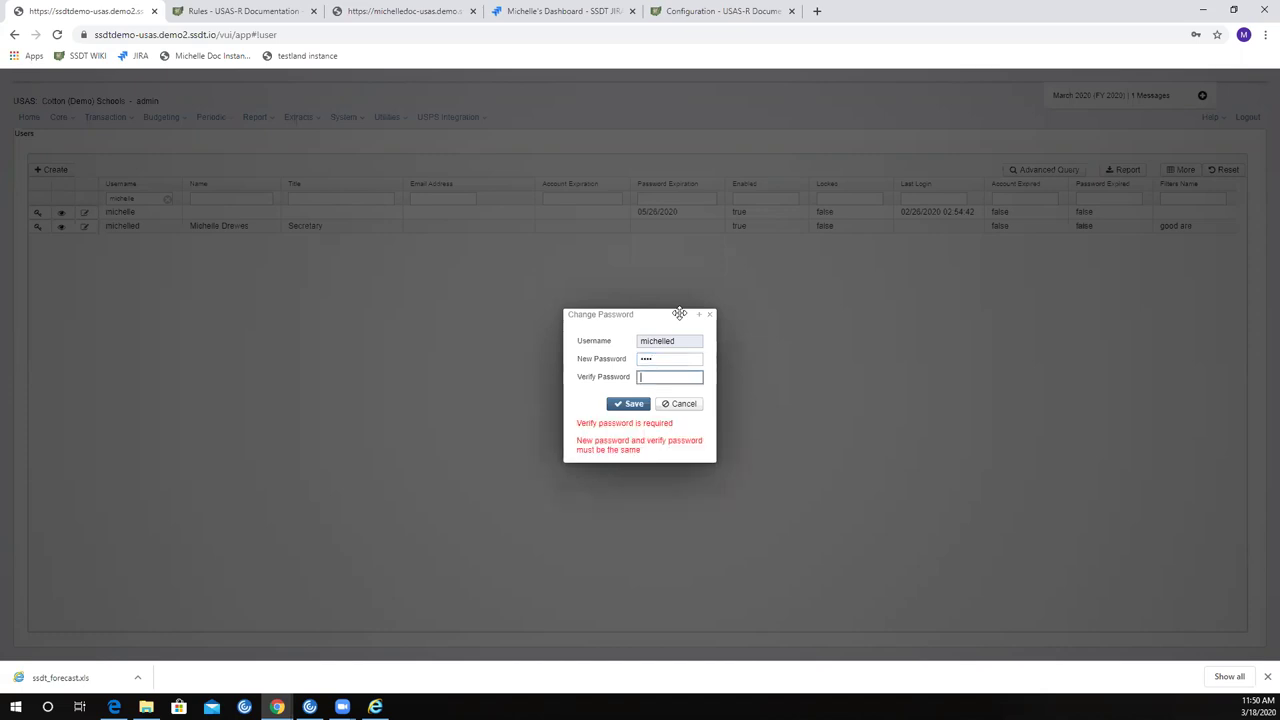
key(Return)
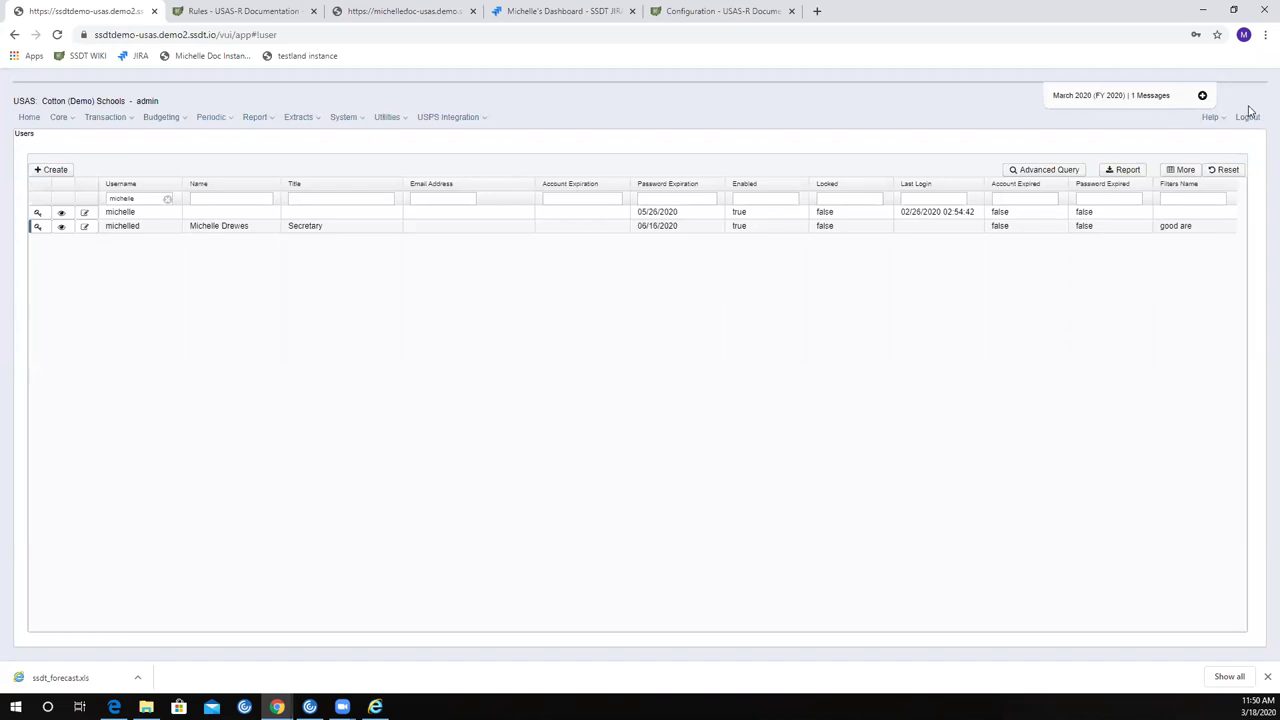
Log out of the admin session and log in with the Secretary username and its new password
click(1247, 118)
text(d)
key(Tab)
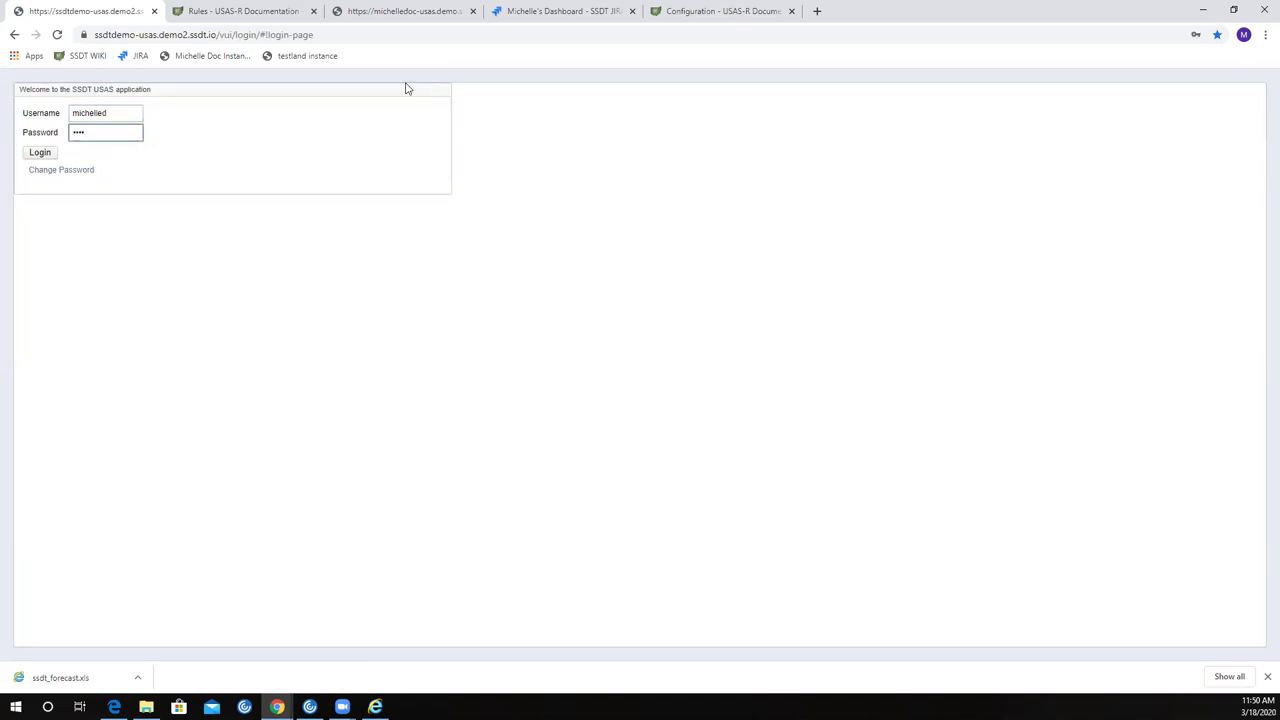
click(30, 155)
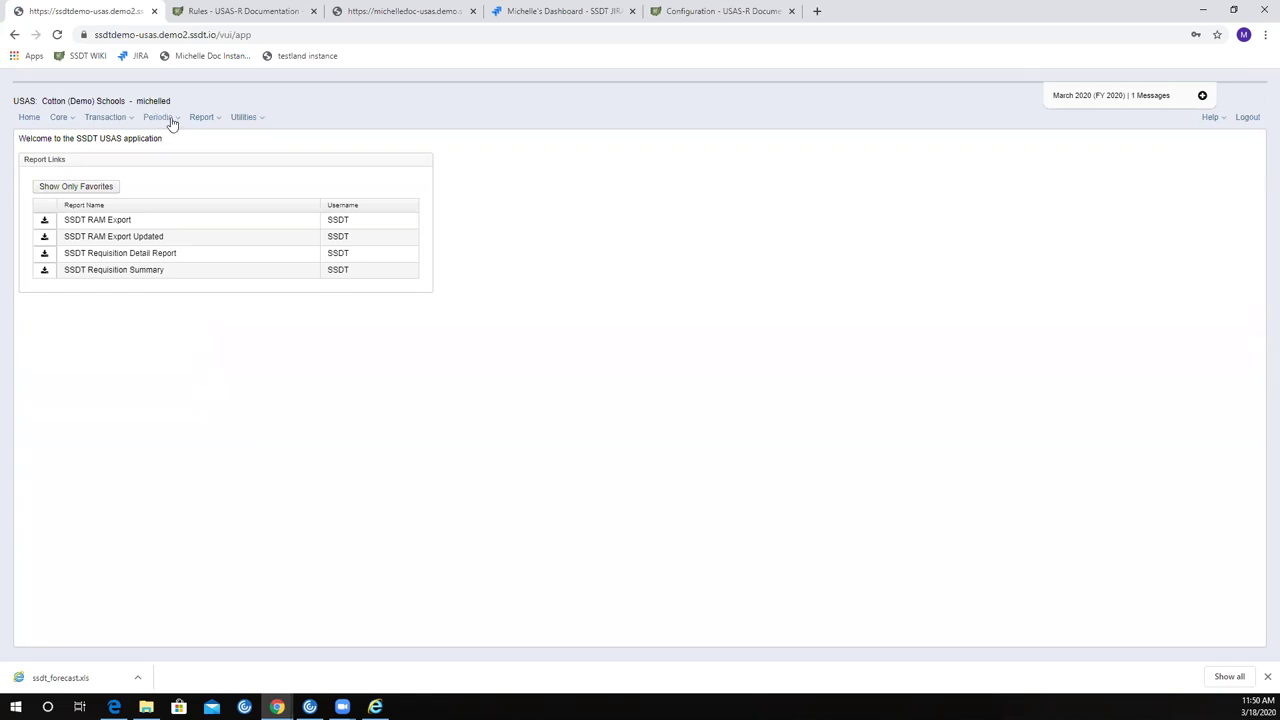
Browse the Core and Transaction menus, view Purchase Orders, then log out
click(70, 119)
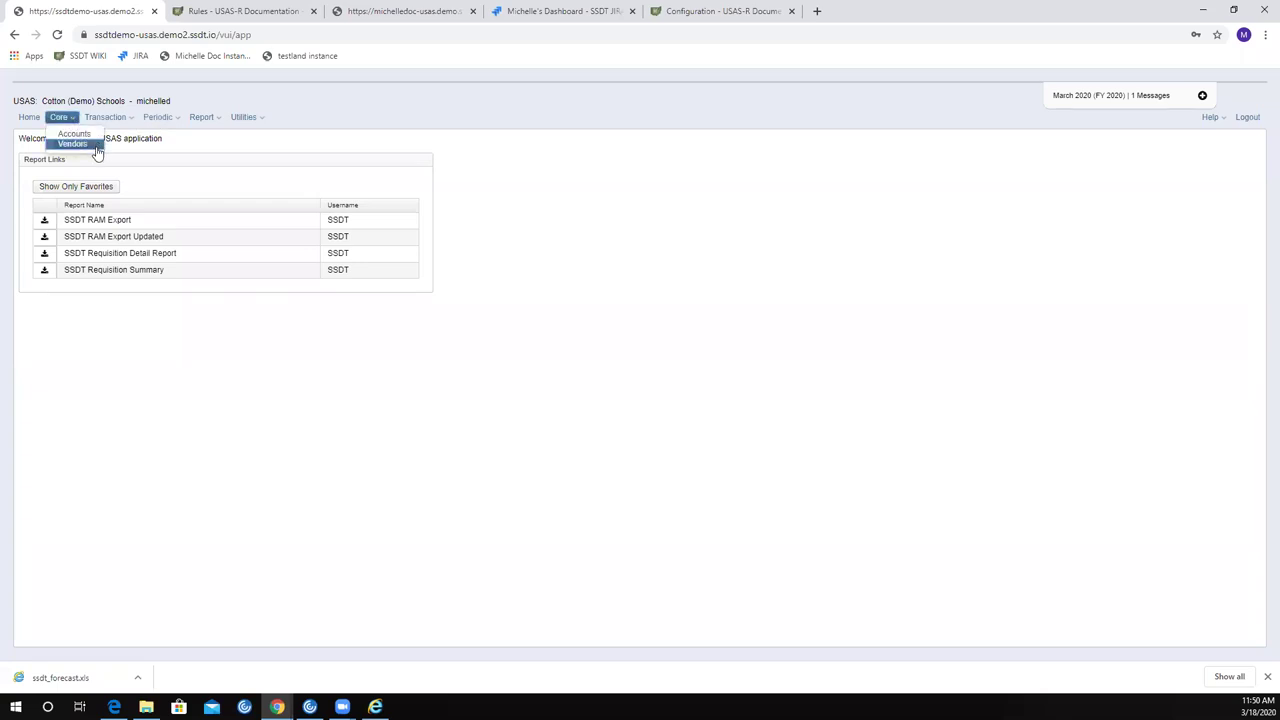
click(134, 119)
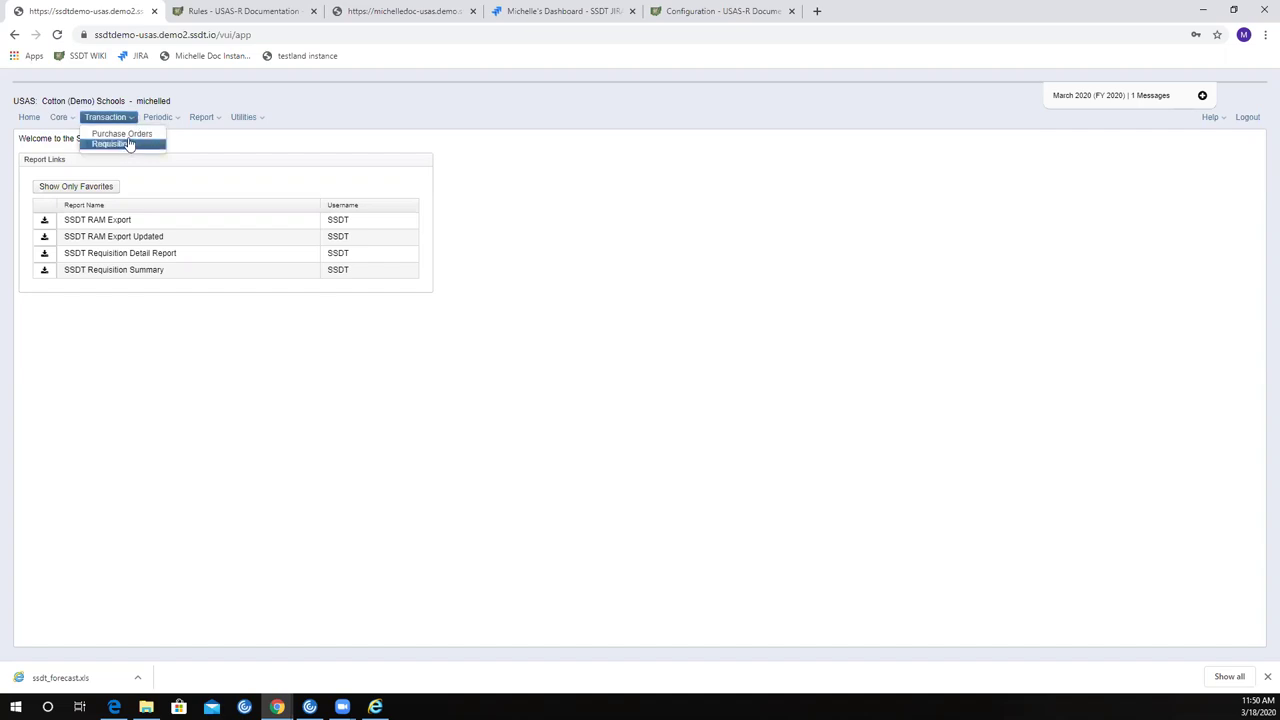
click(128, 136)
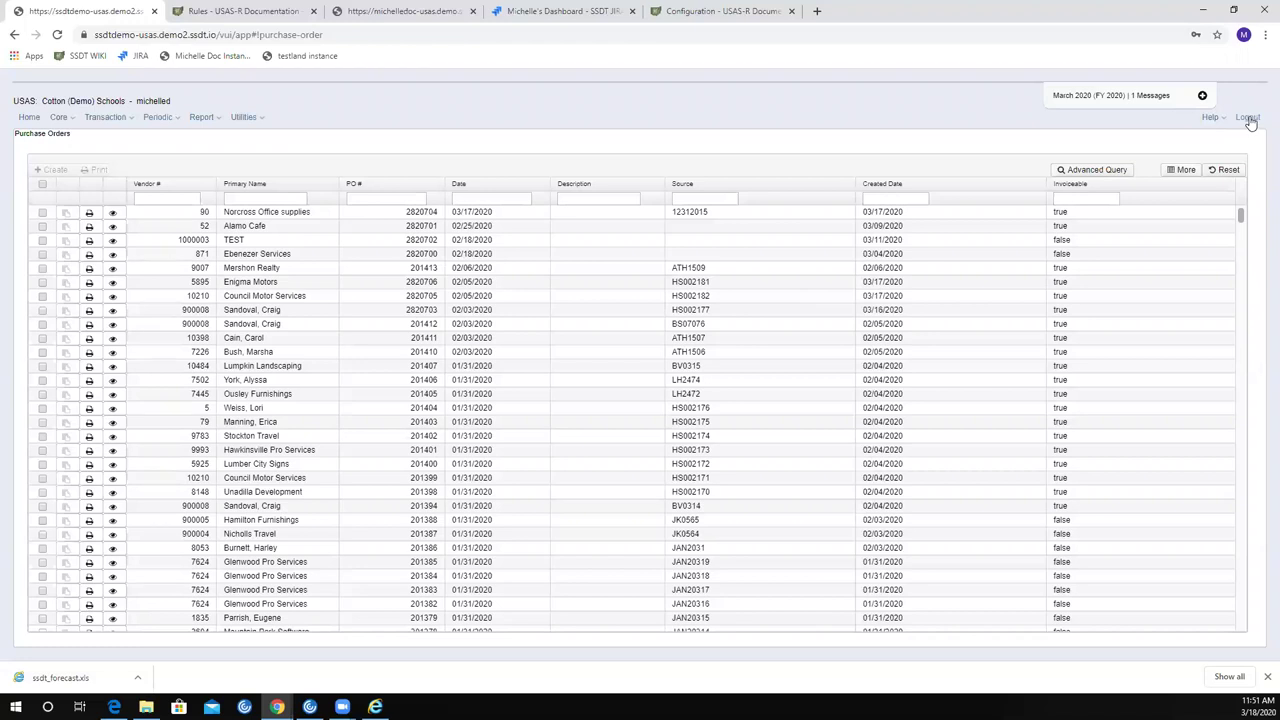
click(1248, 119)
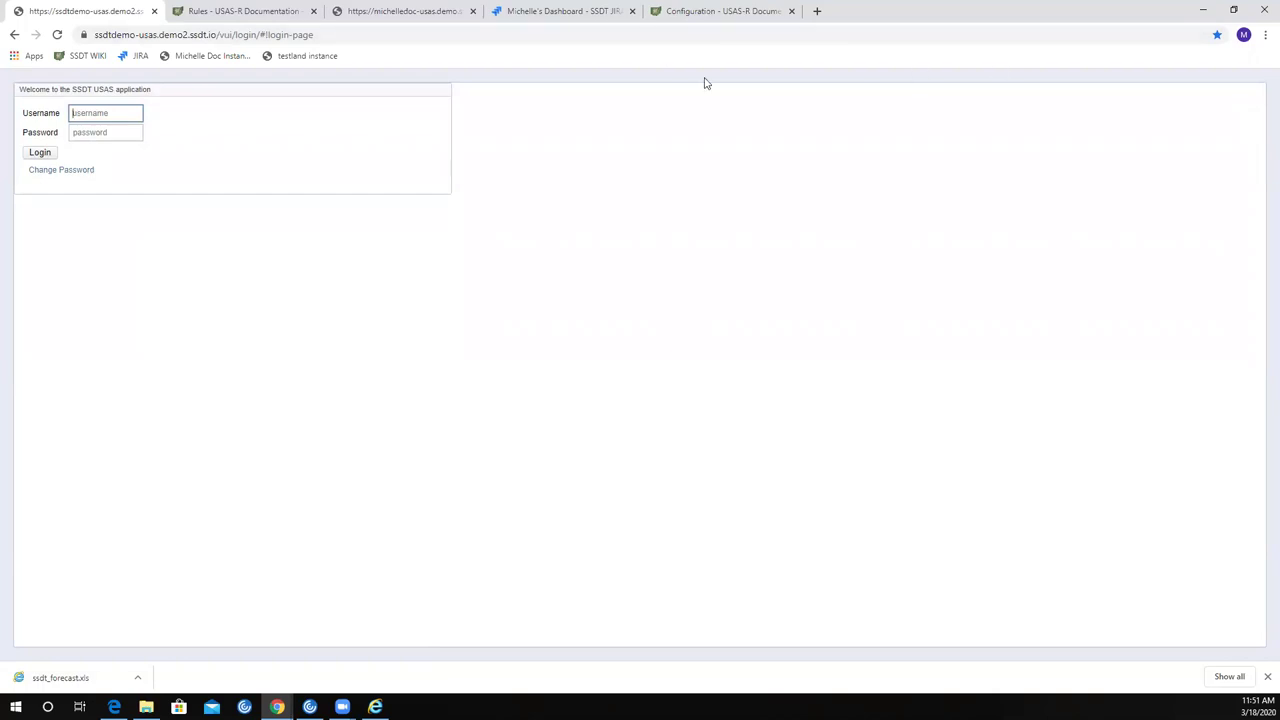
Log in as admin with the account password and open System > Monitor
text(admin)
key(Tab)
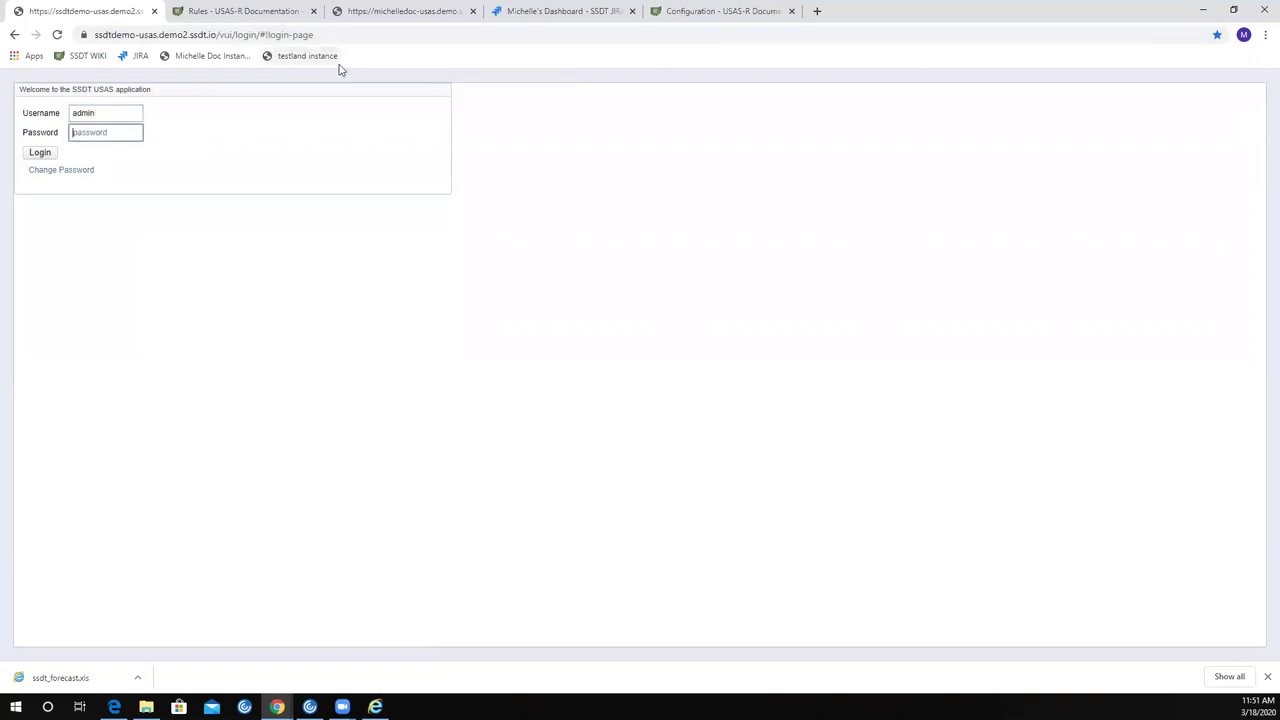
key(Return)
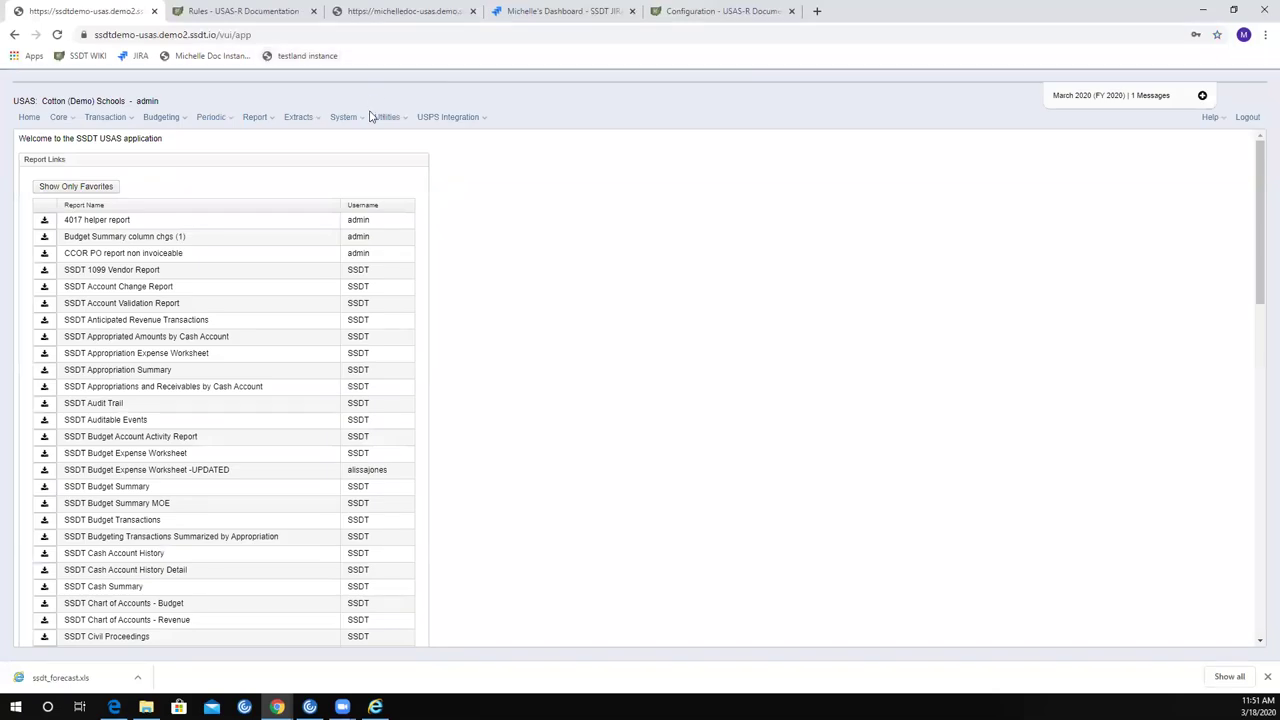
click(351, 119)
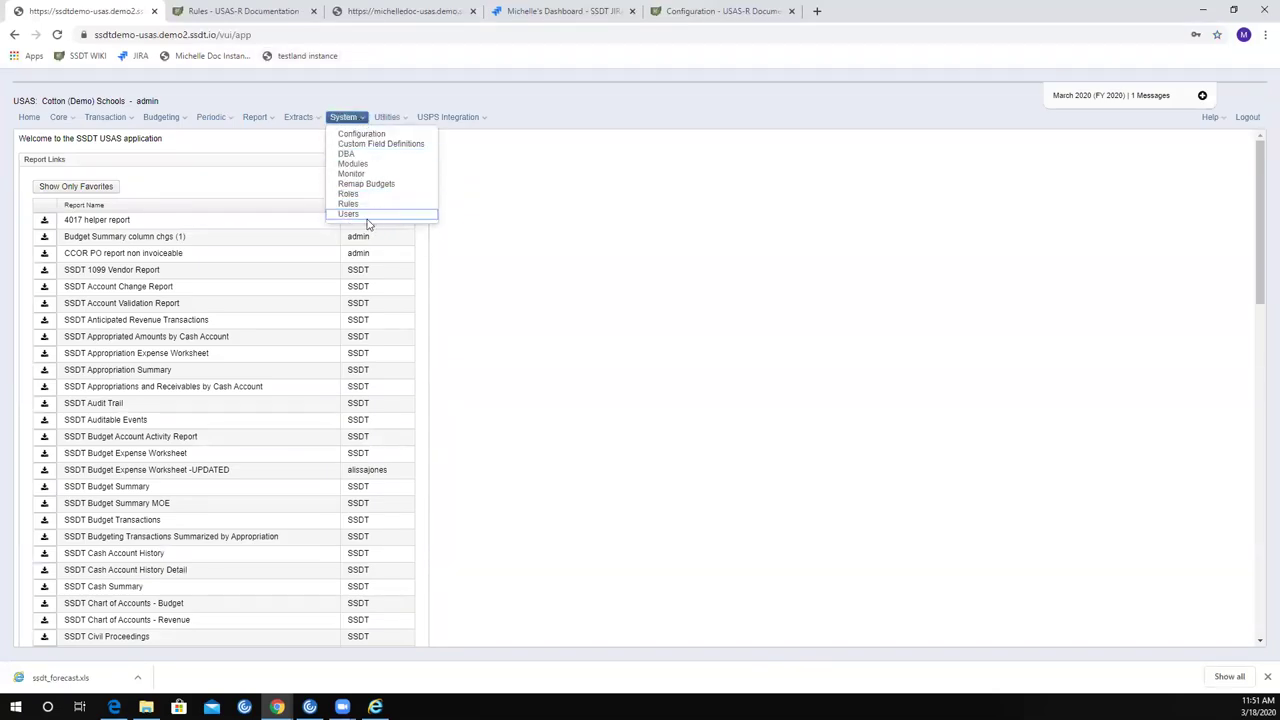
click(355, 174)
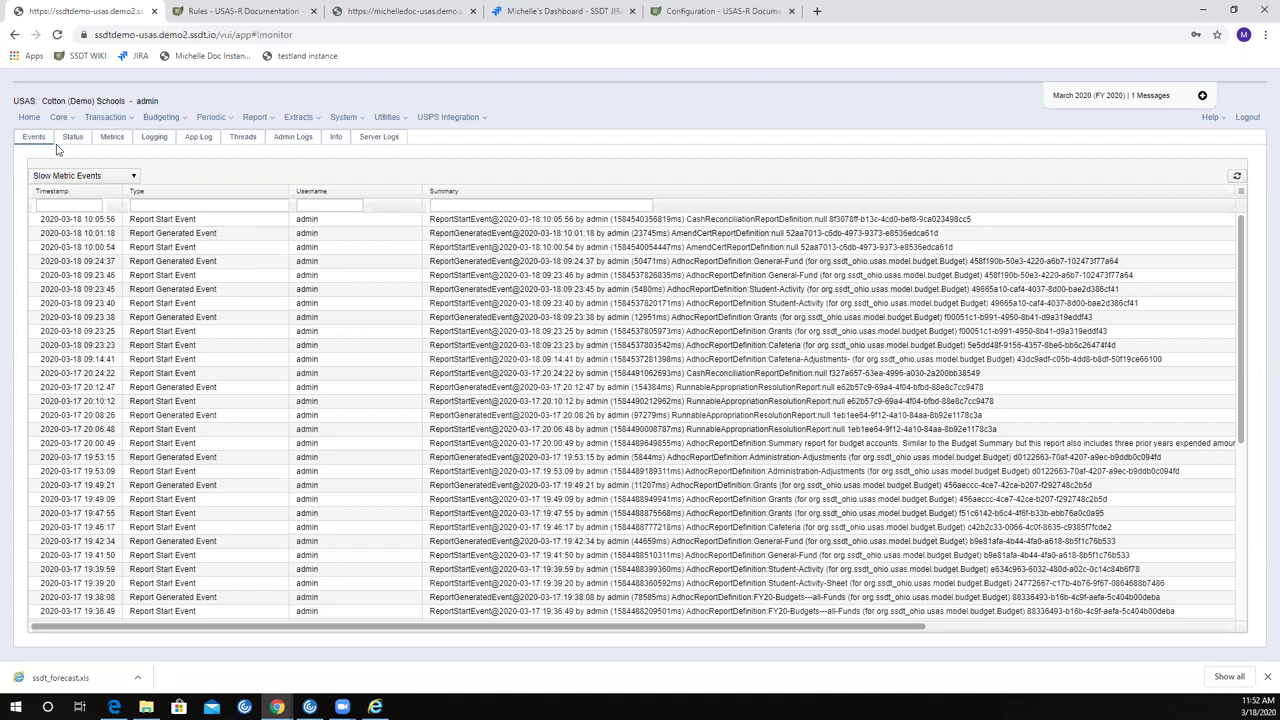
click(134, 177)
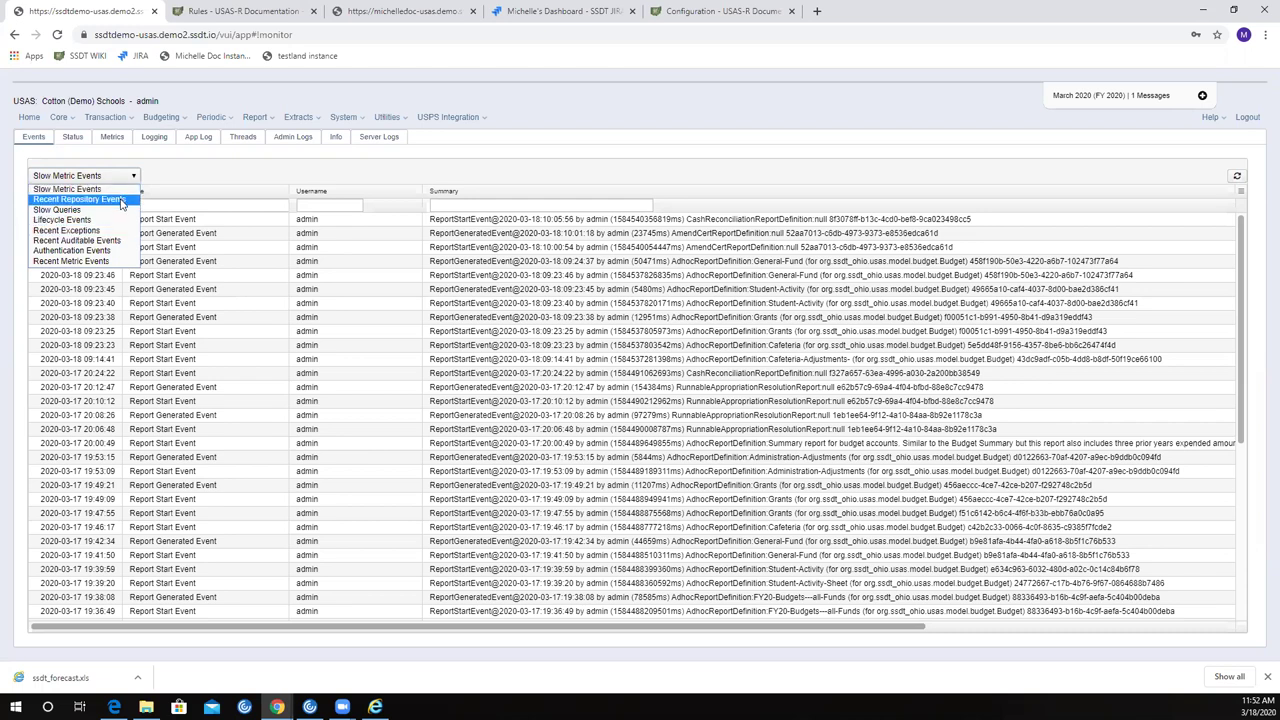
click(121, 200)
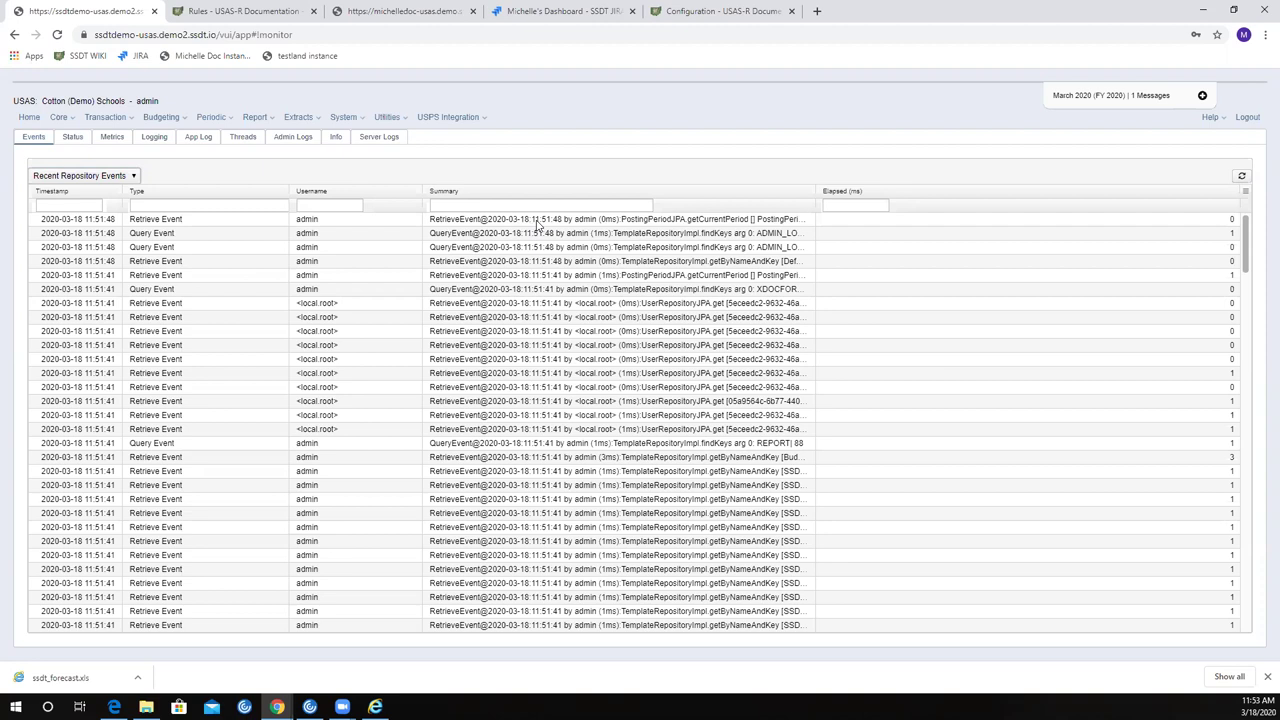
scroll(530, 343, down, 5)
scroll(530, 343, down, 5)
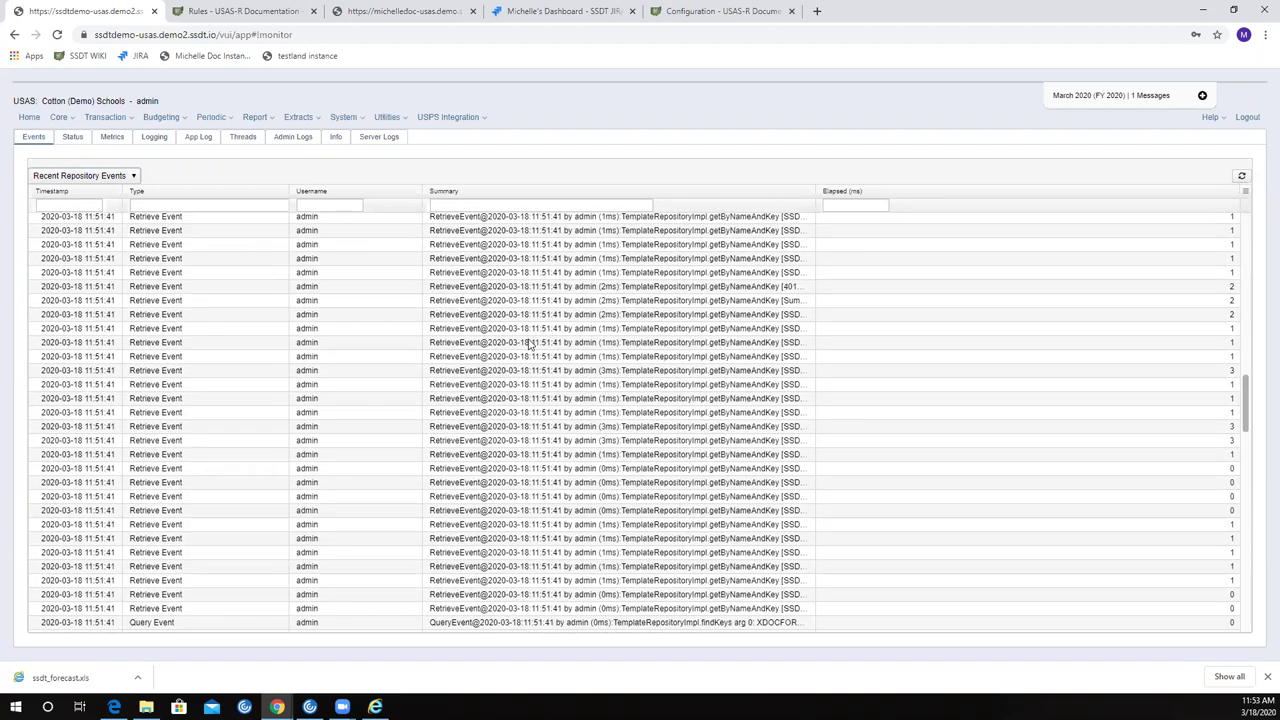
scroll(530, 343, down, 5)
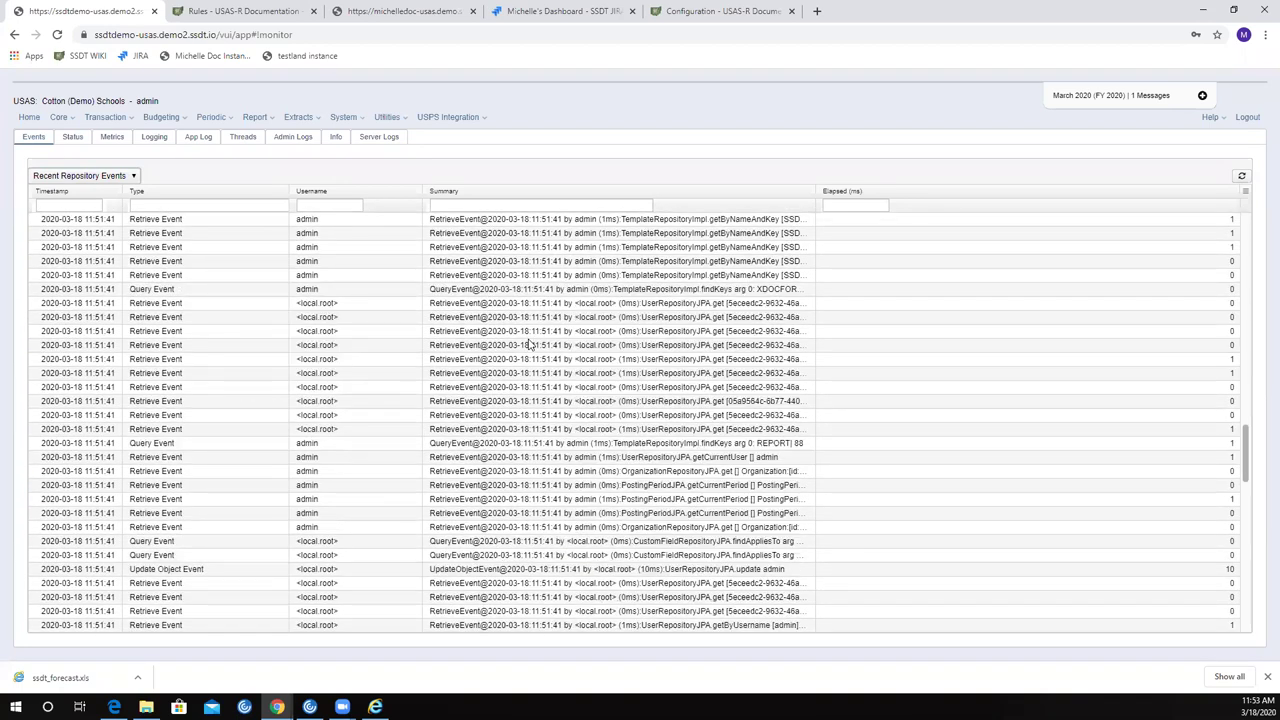
scroll(530, 343, down, 5)
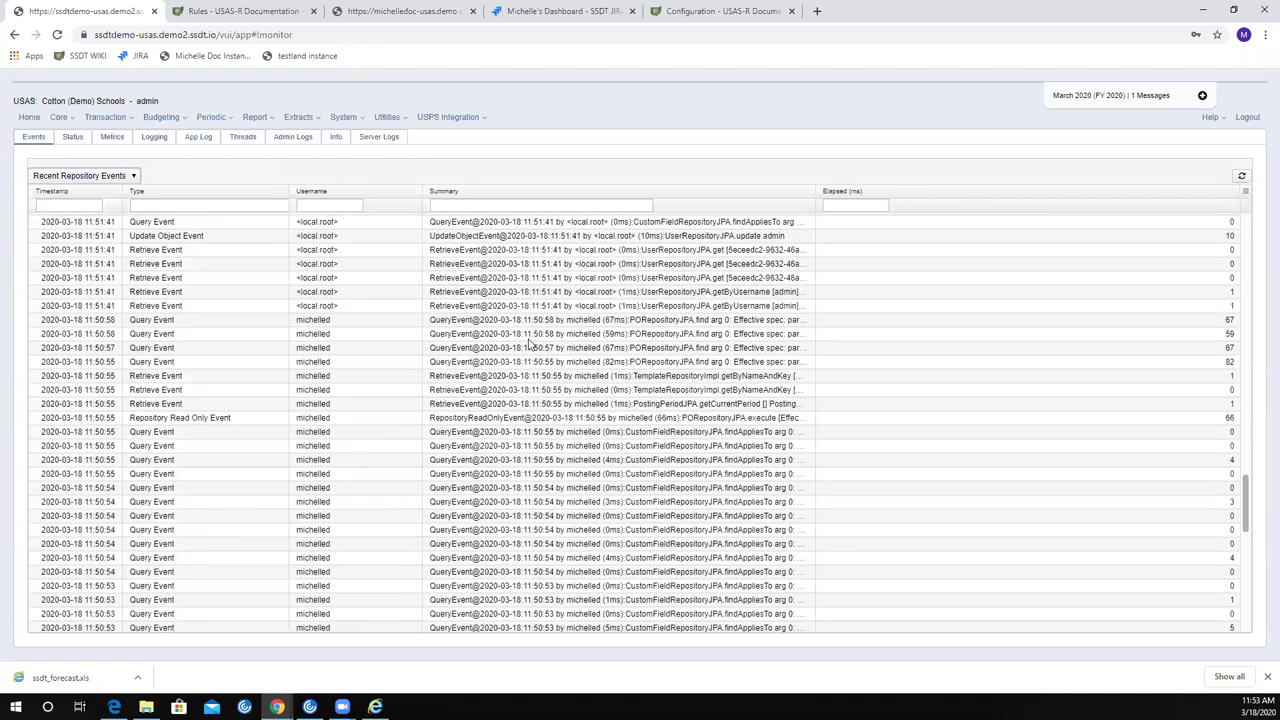
scroll(530, 345, down, 3)
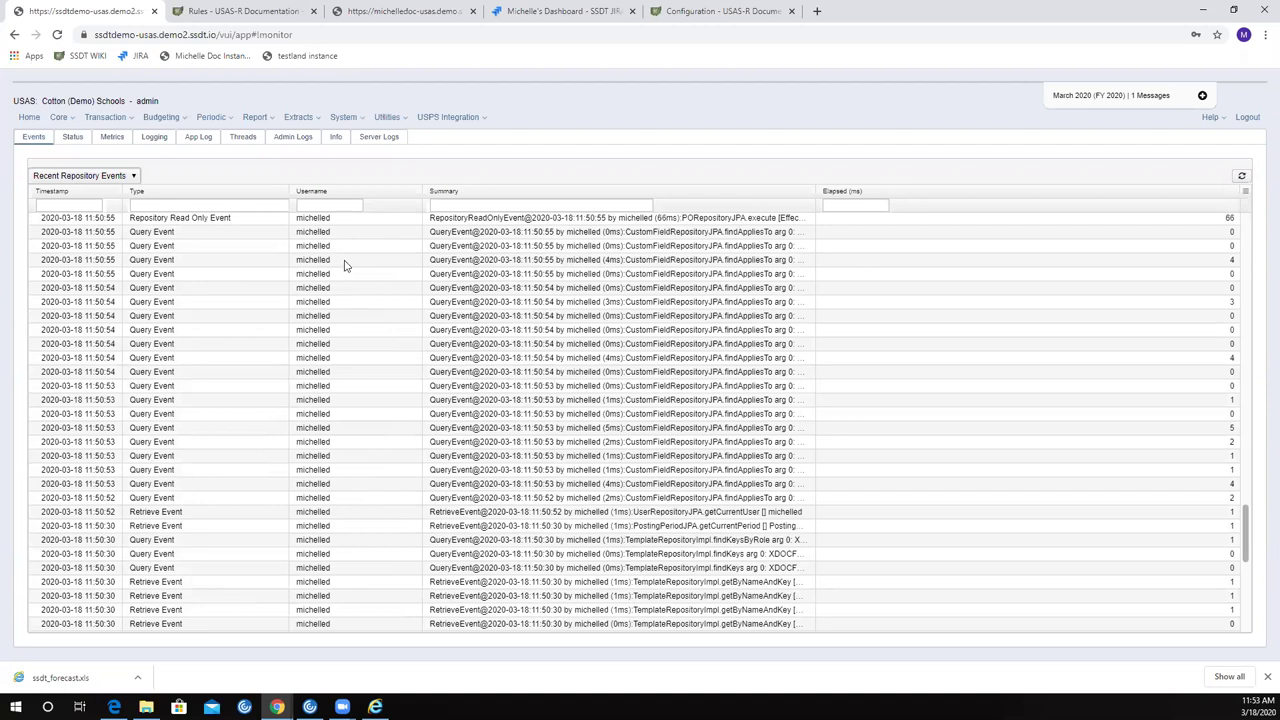
scroll(345, 268, up, 1)
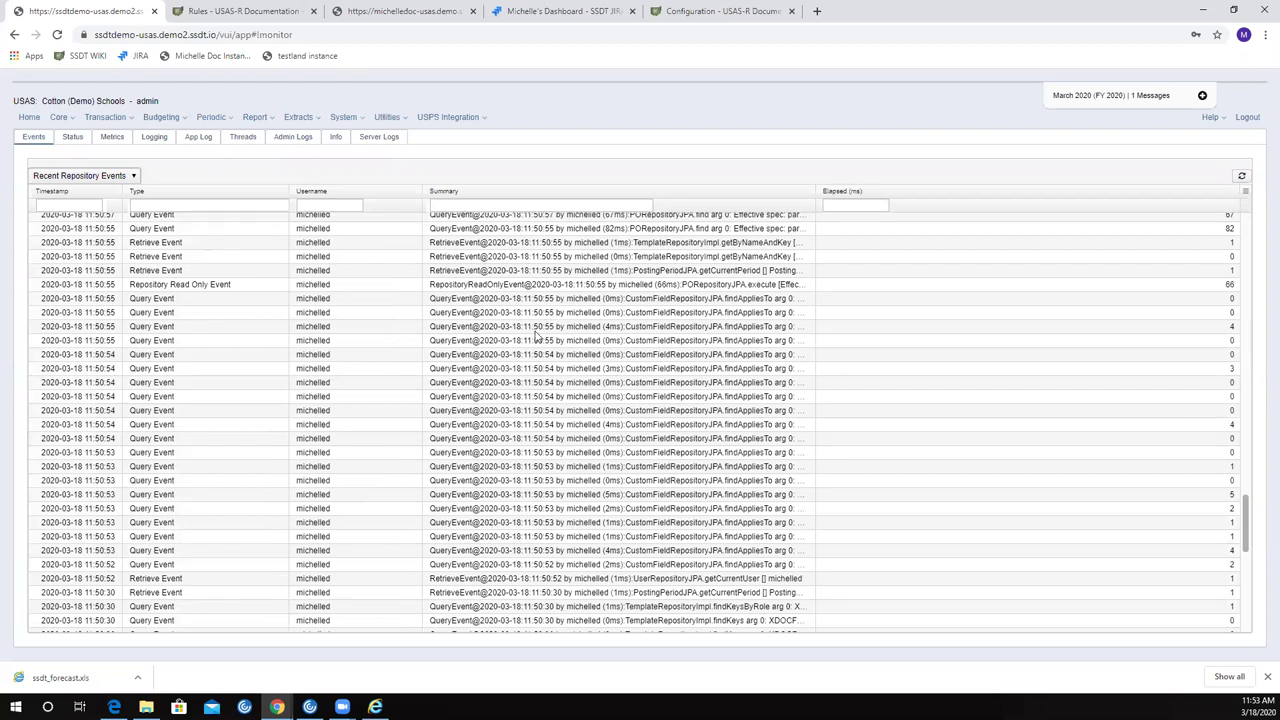
scroll(536, 337, up, 1)
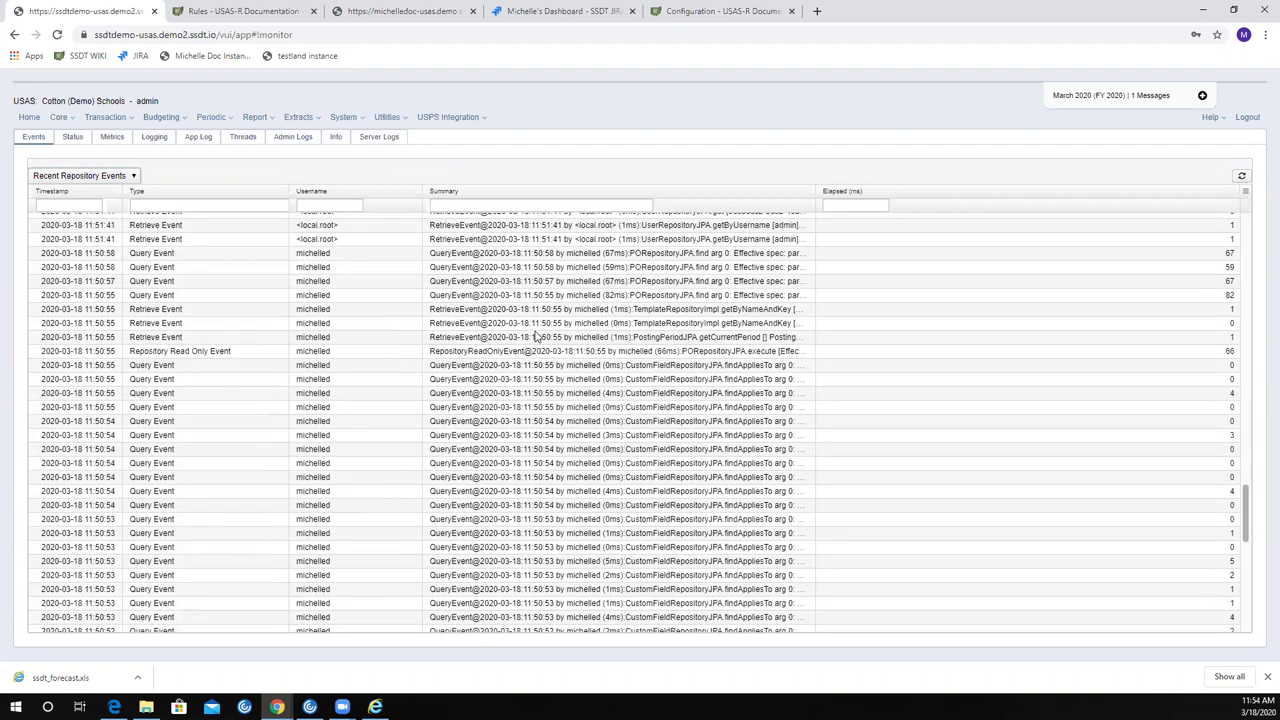
scroll(537, 340, down, 1)
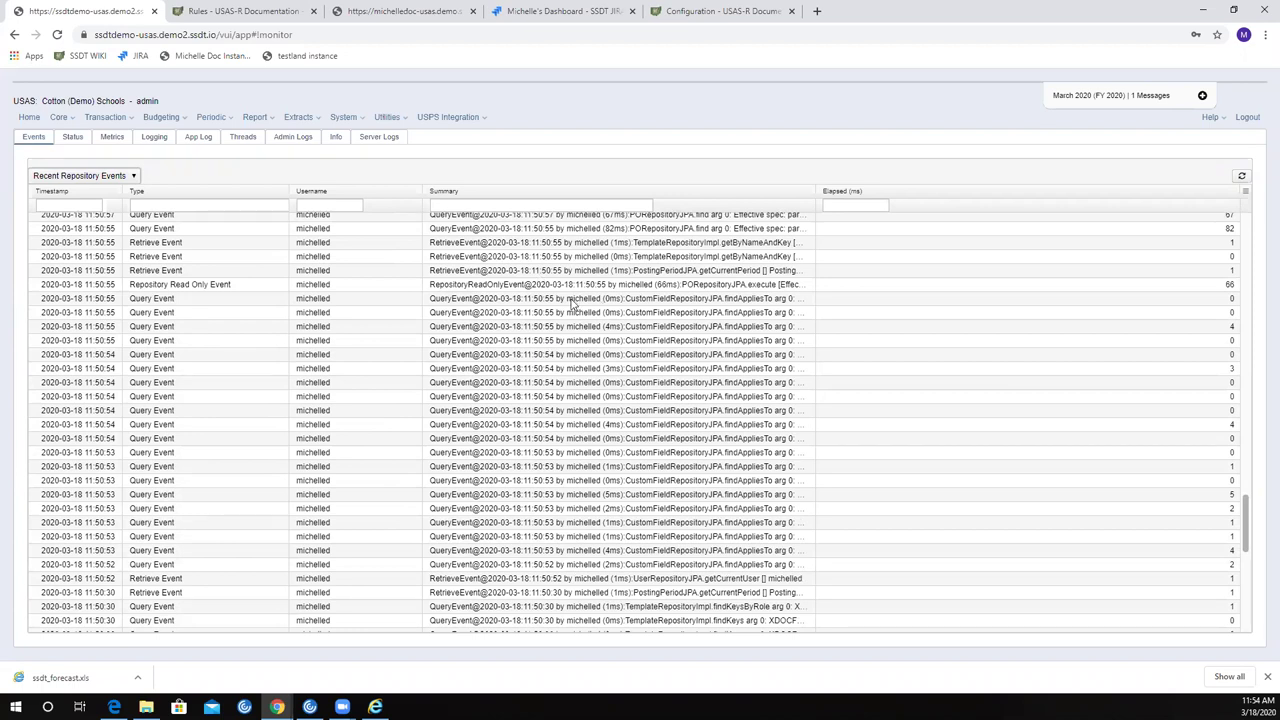
scroll(572, 303, down, 2)
scroll(572, 303, down, 2)
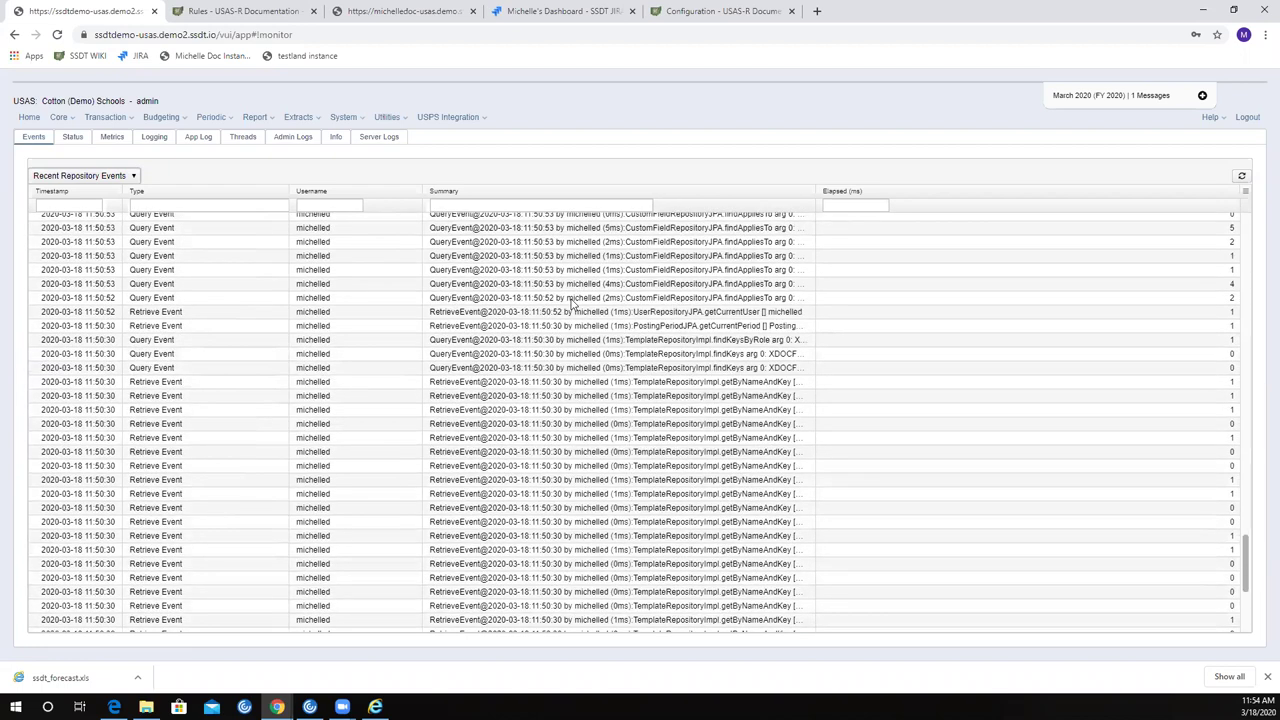
scroll(572, 303, down, 3)
scroll(572, 303, down, 1)
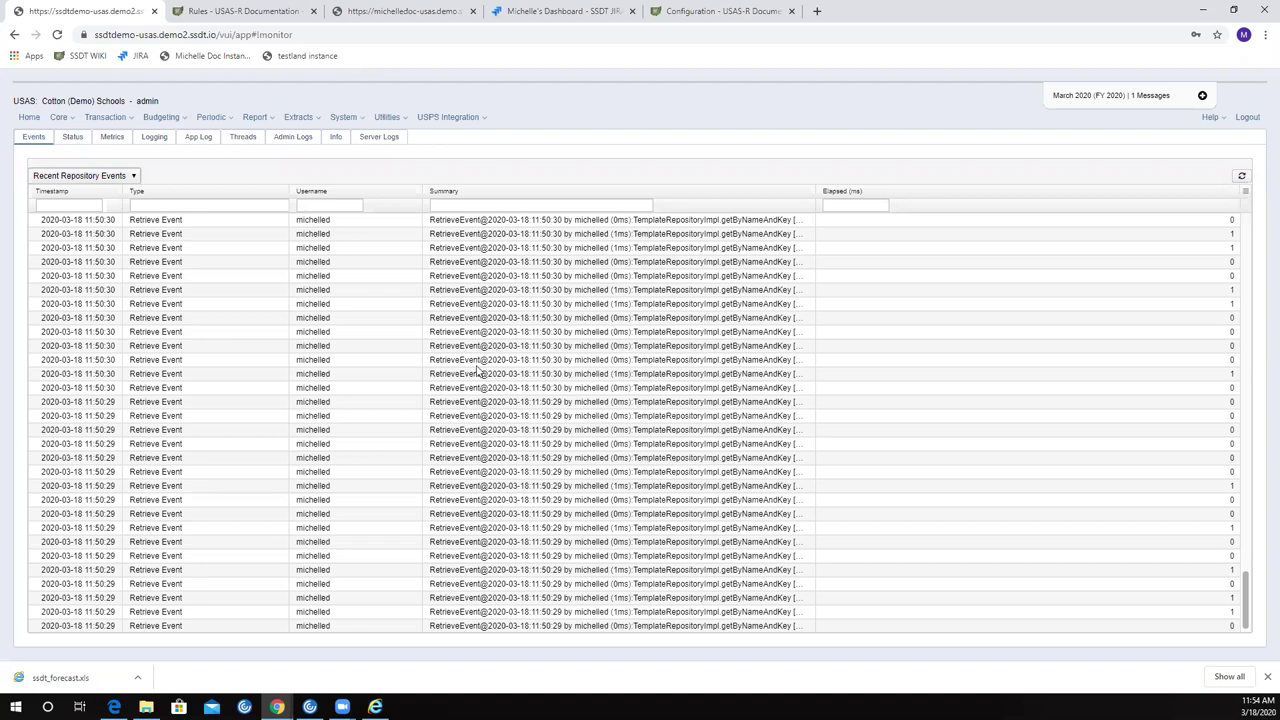
Switch the System Monitor event-type dropdown to Lifecycle Events
click(133, 176)
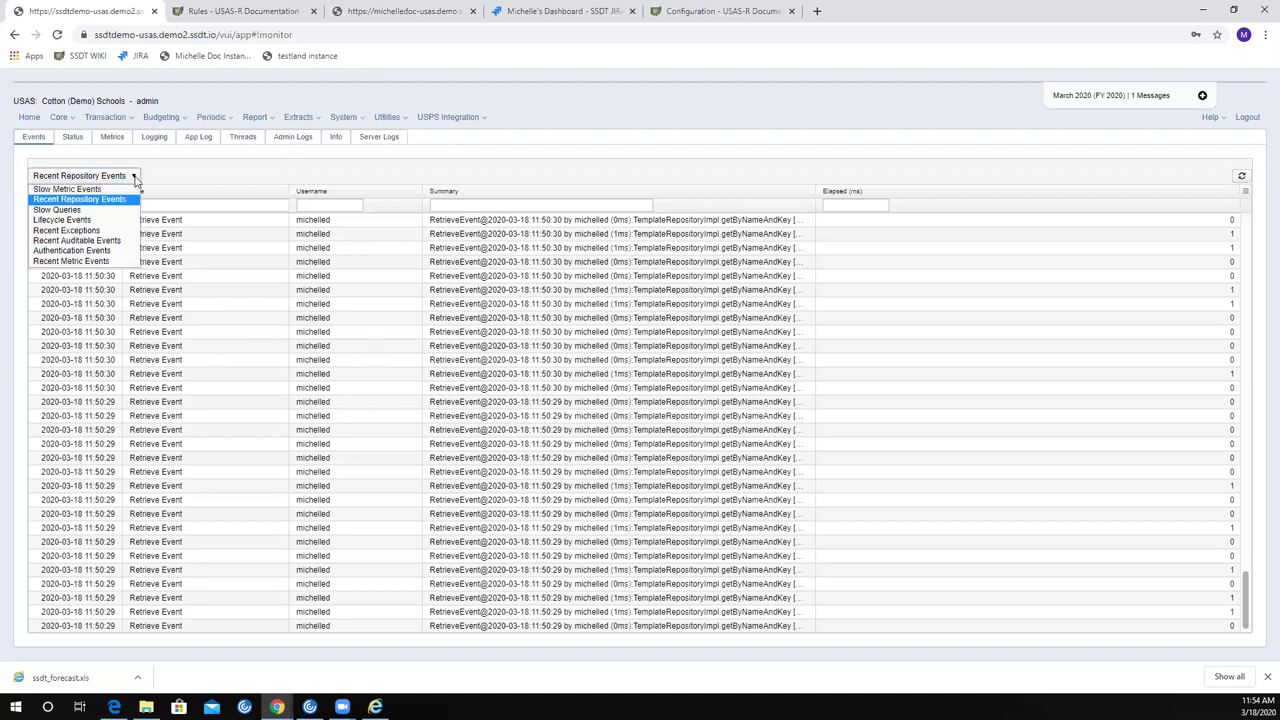
click(99, 221)
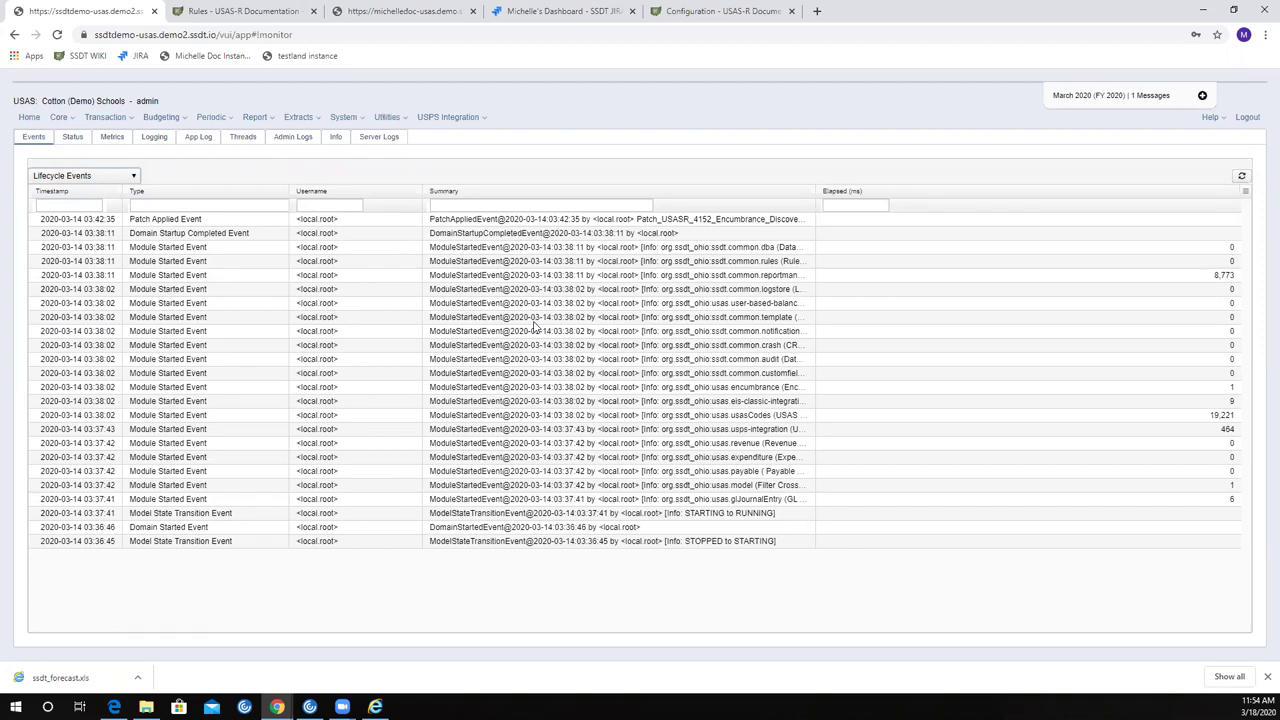
click(134, 177)
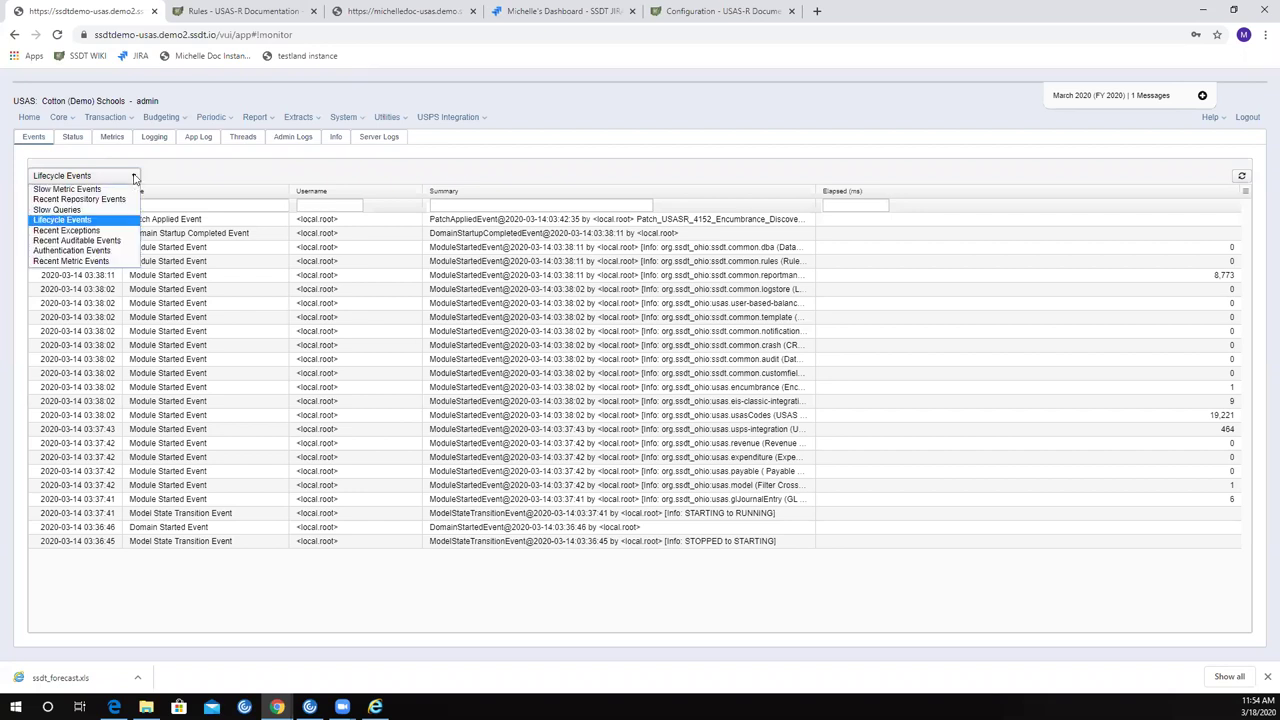
Show the Recent Auditable Events in the System Monitor
click(114, 249)
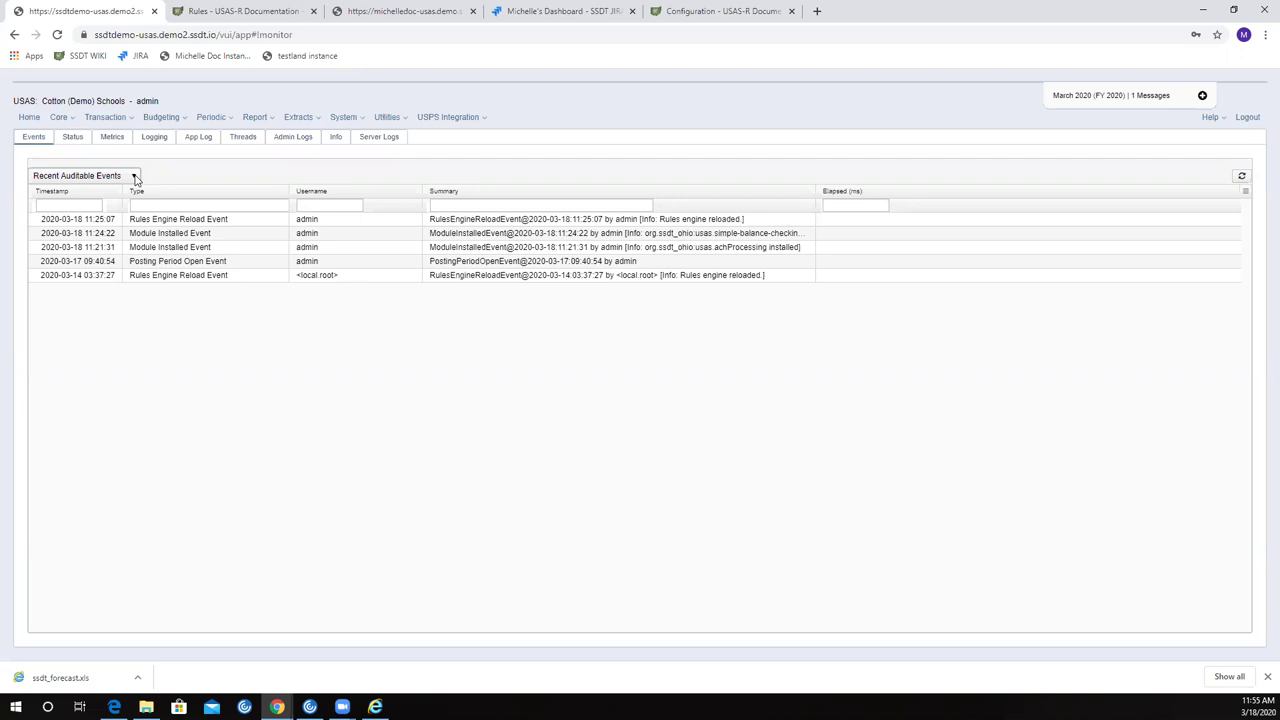
Open the Status tab to view job and module states
click(71, 139)
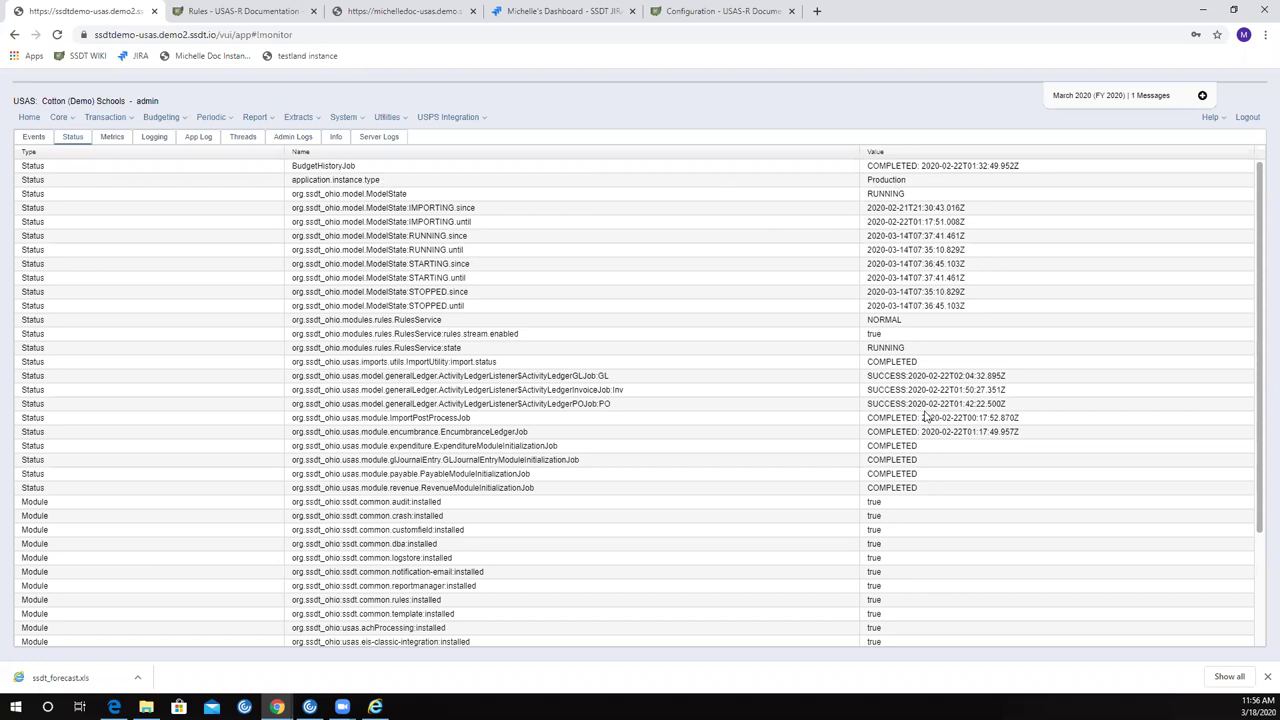
Scroll through the Status table's job states and installed modules, then back up
scroll(923, 417, down, 1)
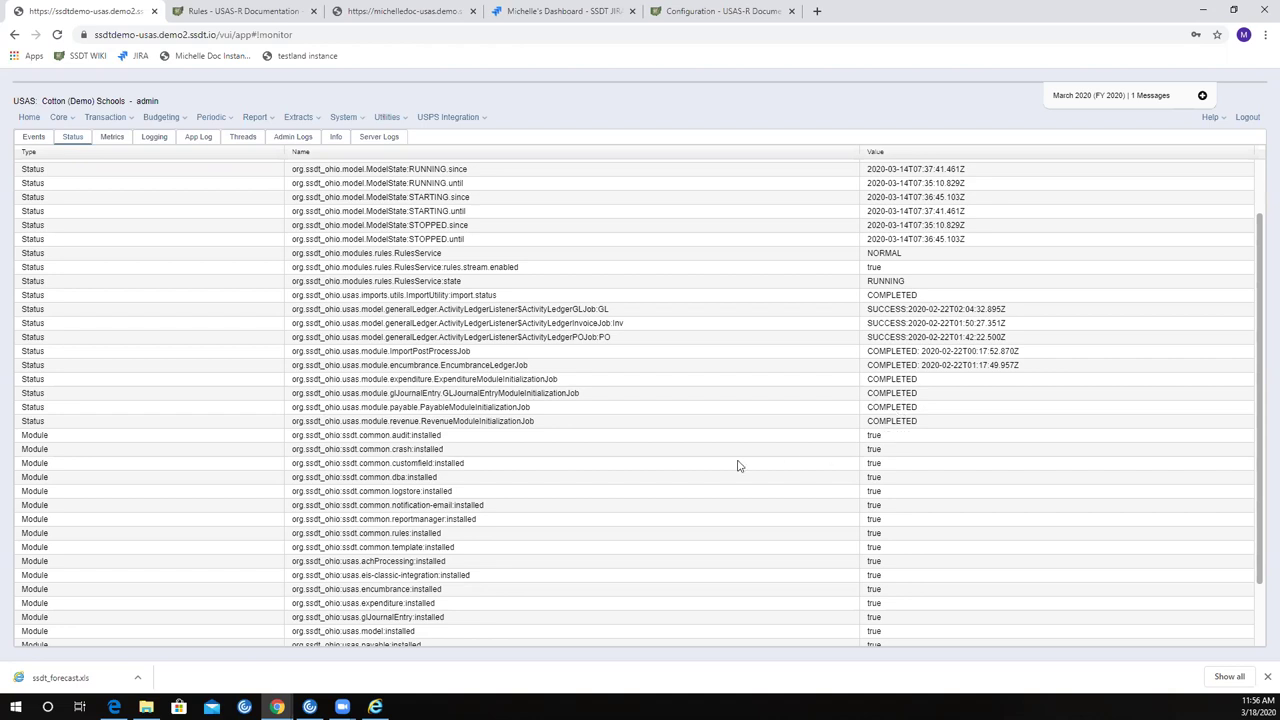
scroll(738, 466, down, 2)
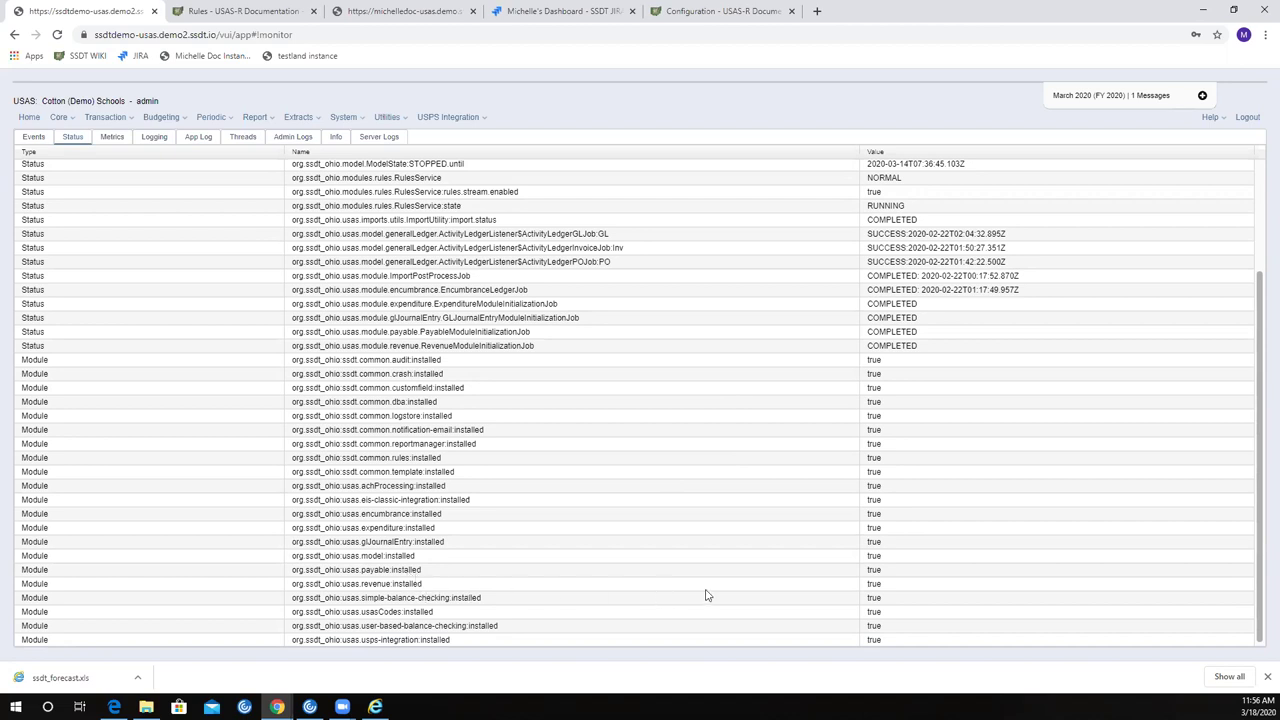
scroll(903, 614, up, 3)
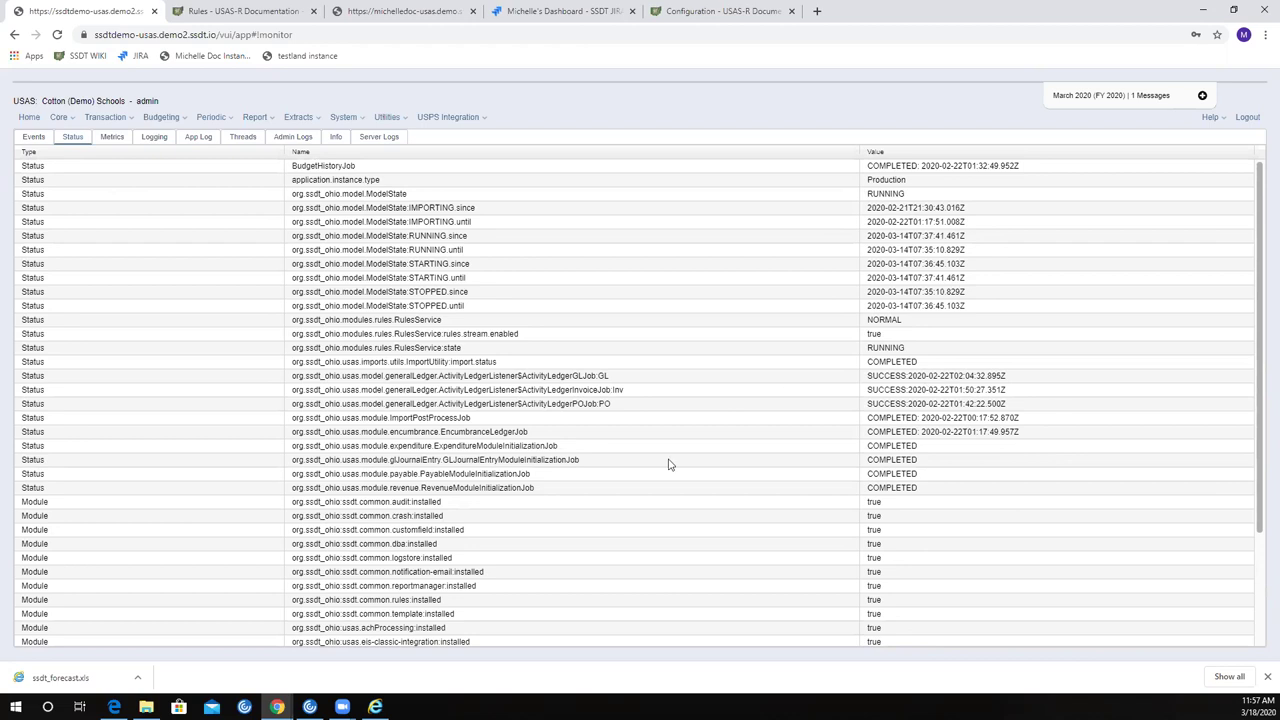
View the performance gauges on the Metrics tab
click(113, 138)
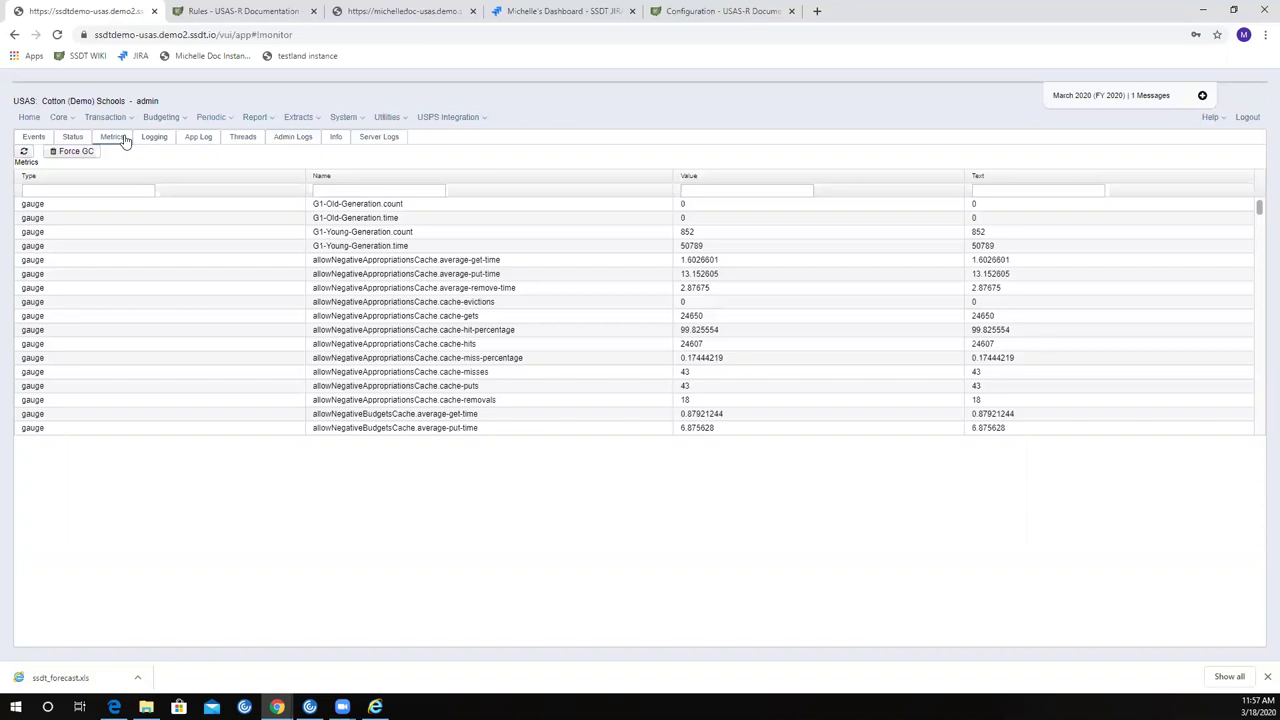
Open the Logging tab listing loggers with ROOT at ERROR
click(154, 139)
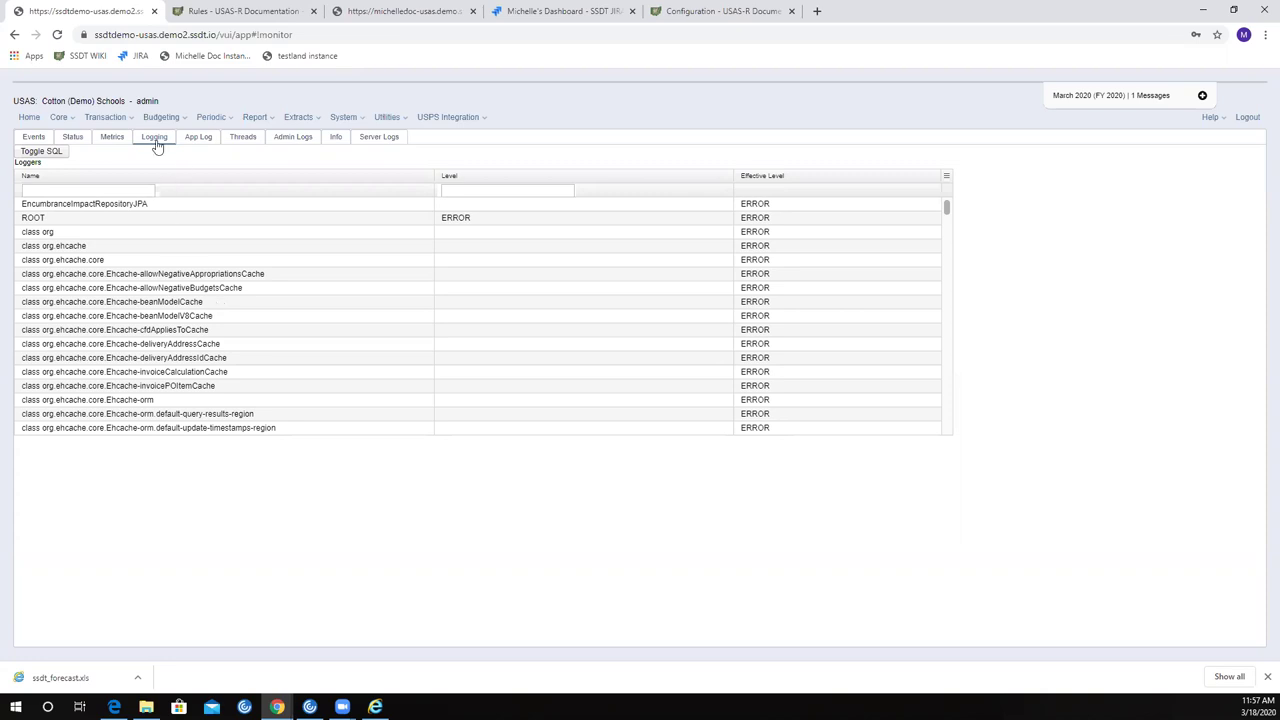
Review the Application Logs and Admin Logs tabs, then switch to the michelledoc-usas browser tab
click(197, 137)
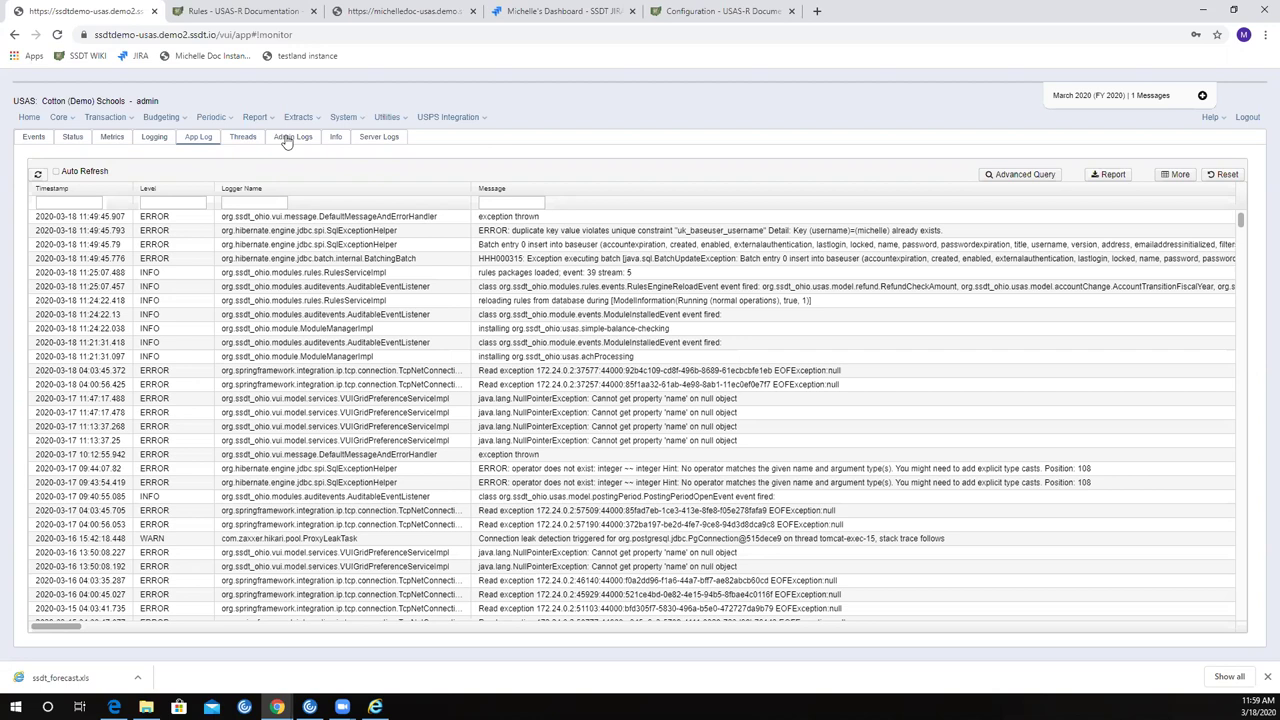
click(290, 137)
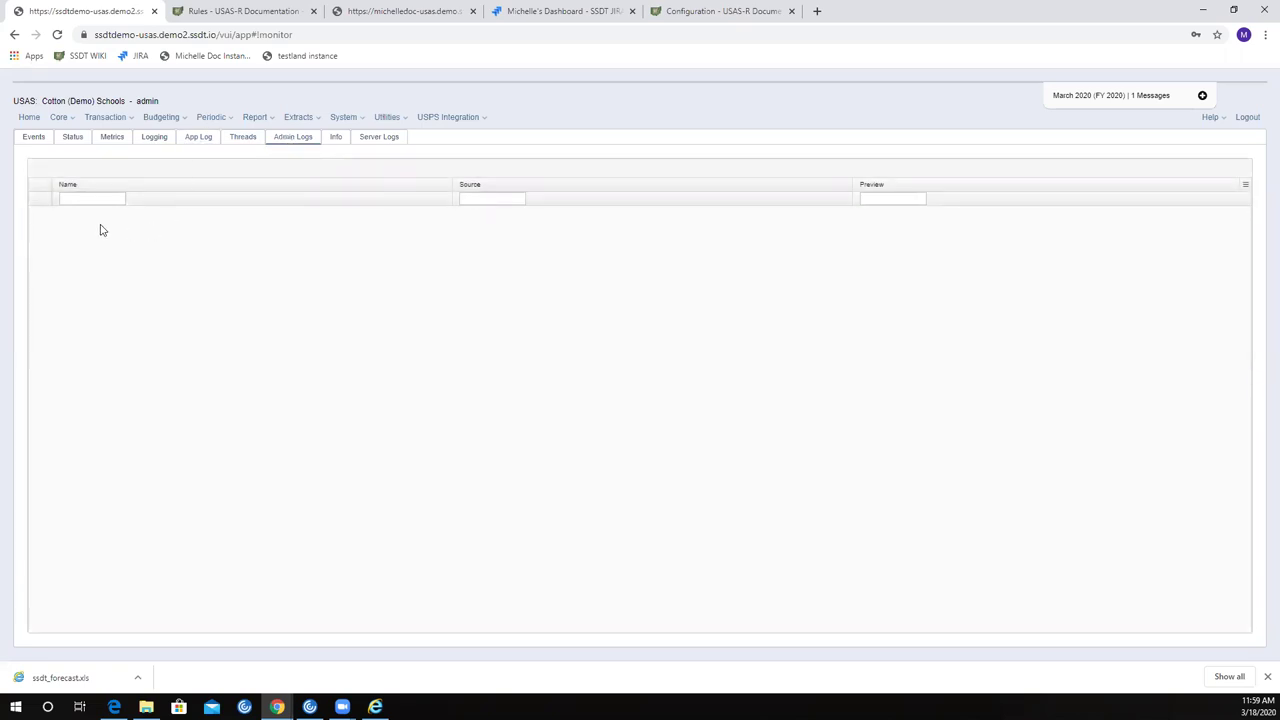
click(421, 12)
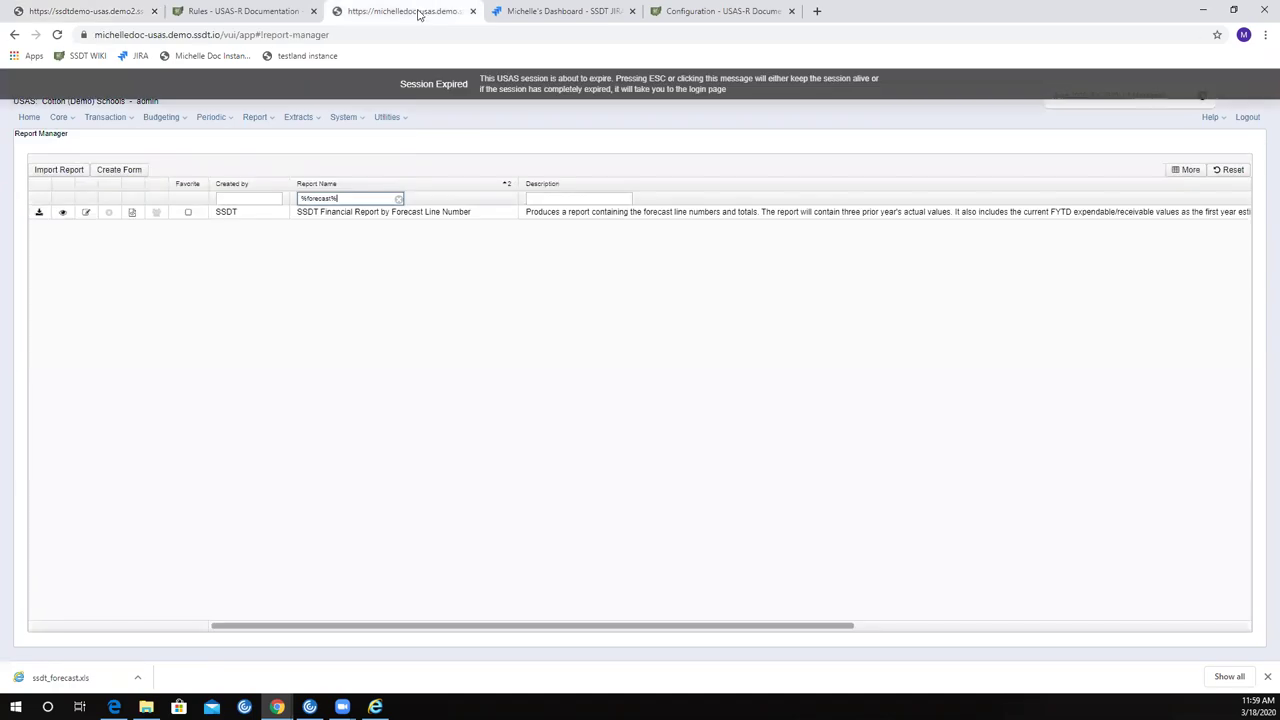
Dismiss the session-expired banner, log back in as admin, and open System > Monitor
click(492, 92)
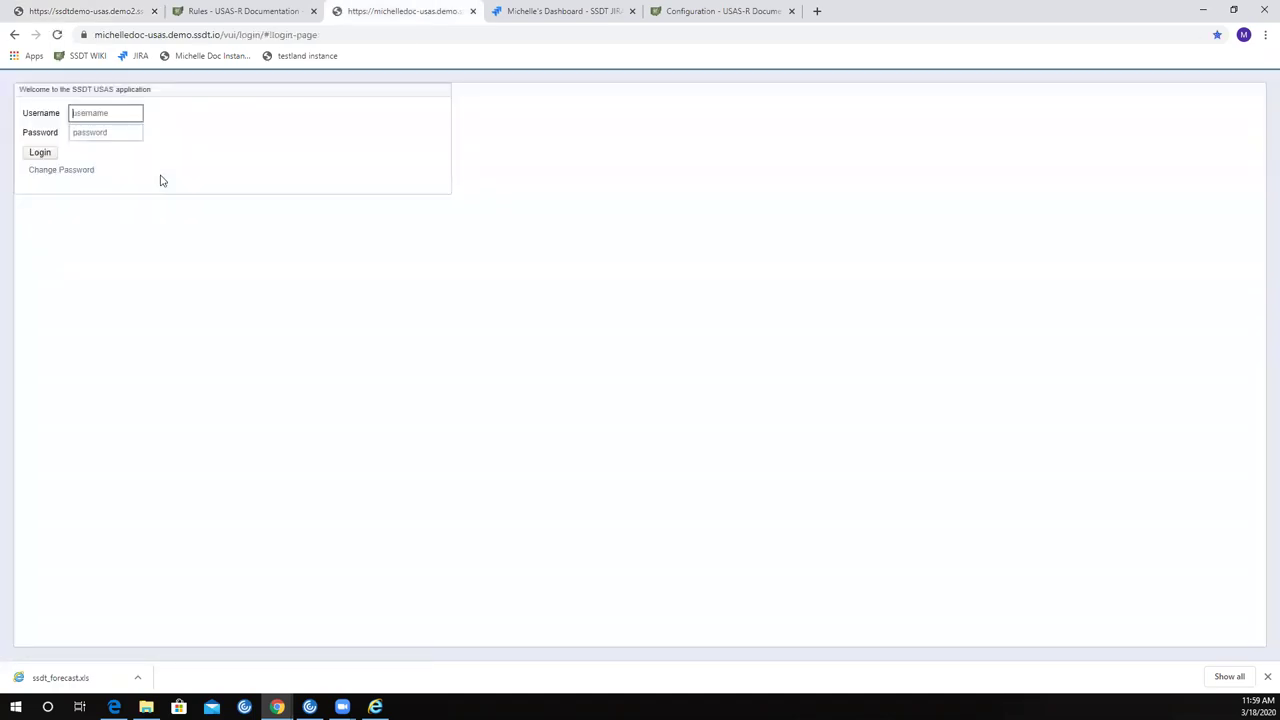
text(admin)
key(Tab)
text(••••)
key(Return)
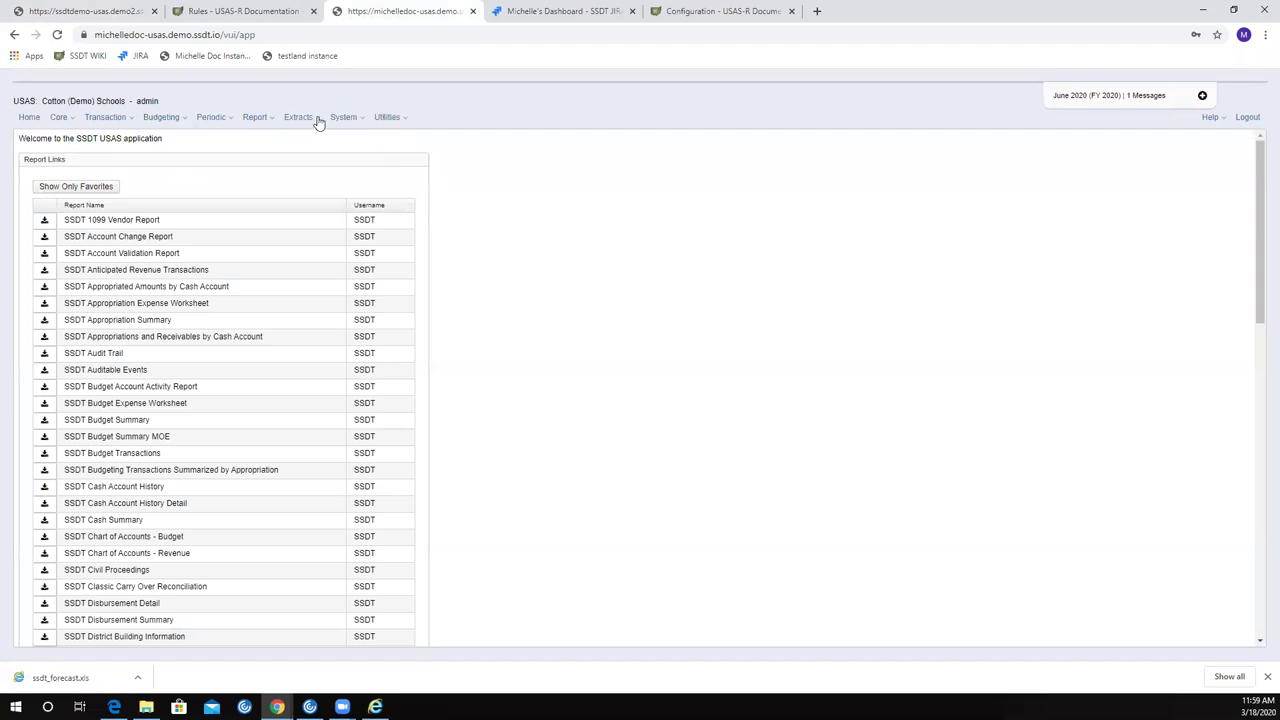
click(360, 120)
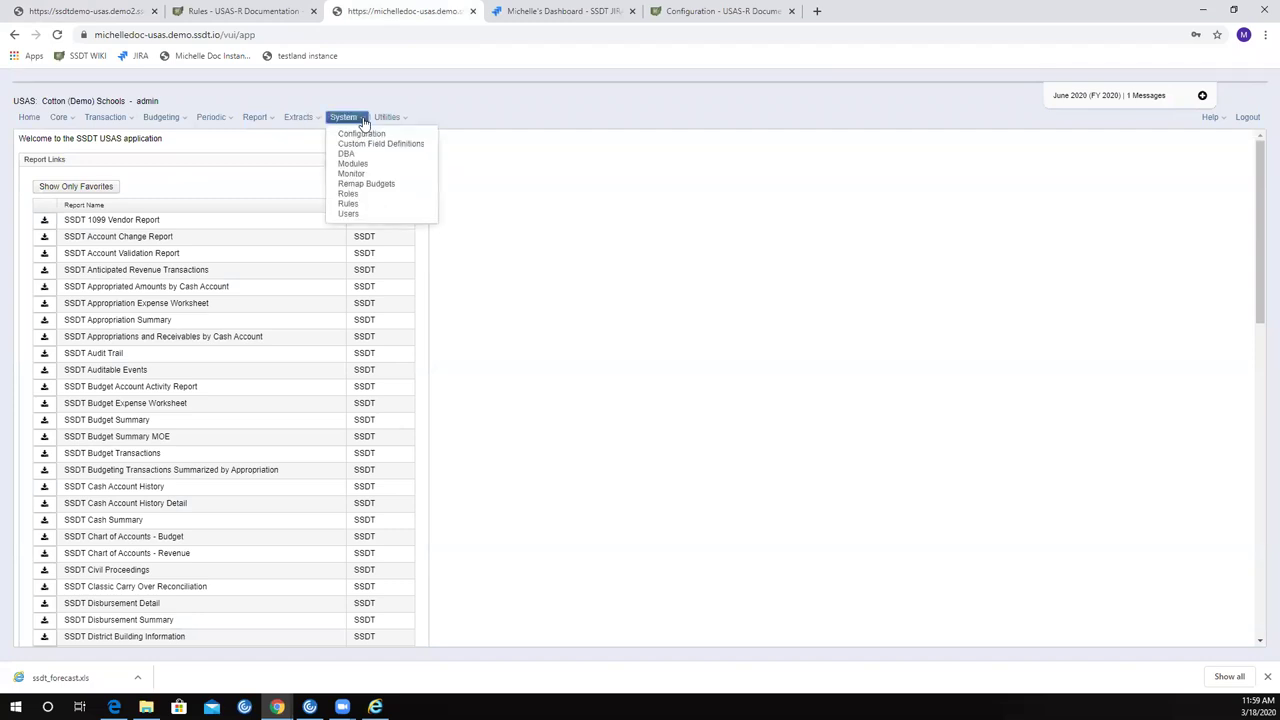
click(360, 183)
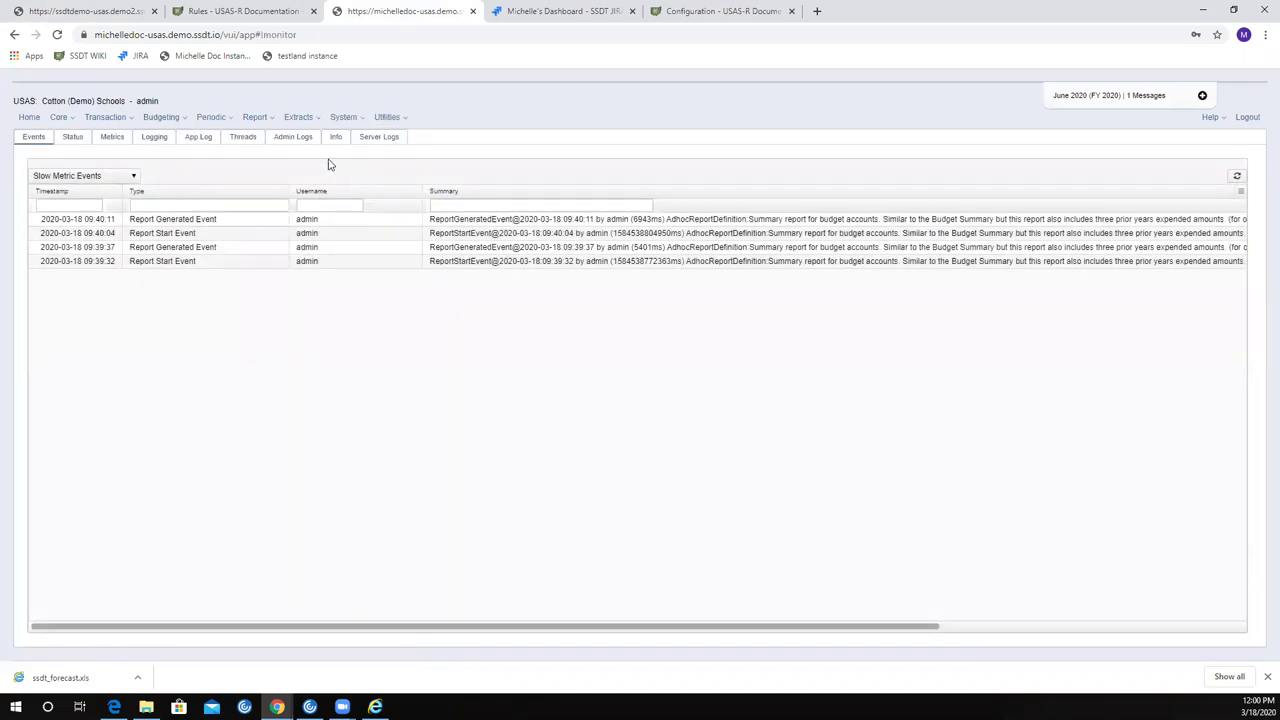
Open the empty Admin Logs tab in the second instance's System Monitor
click(293, 137)
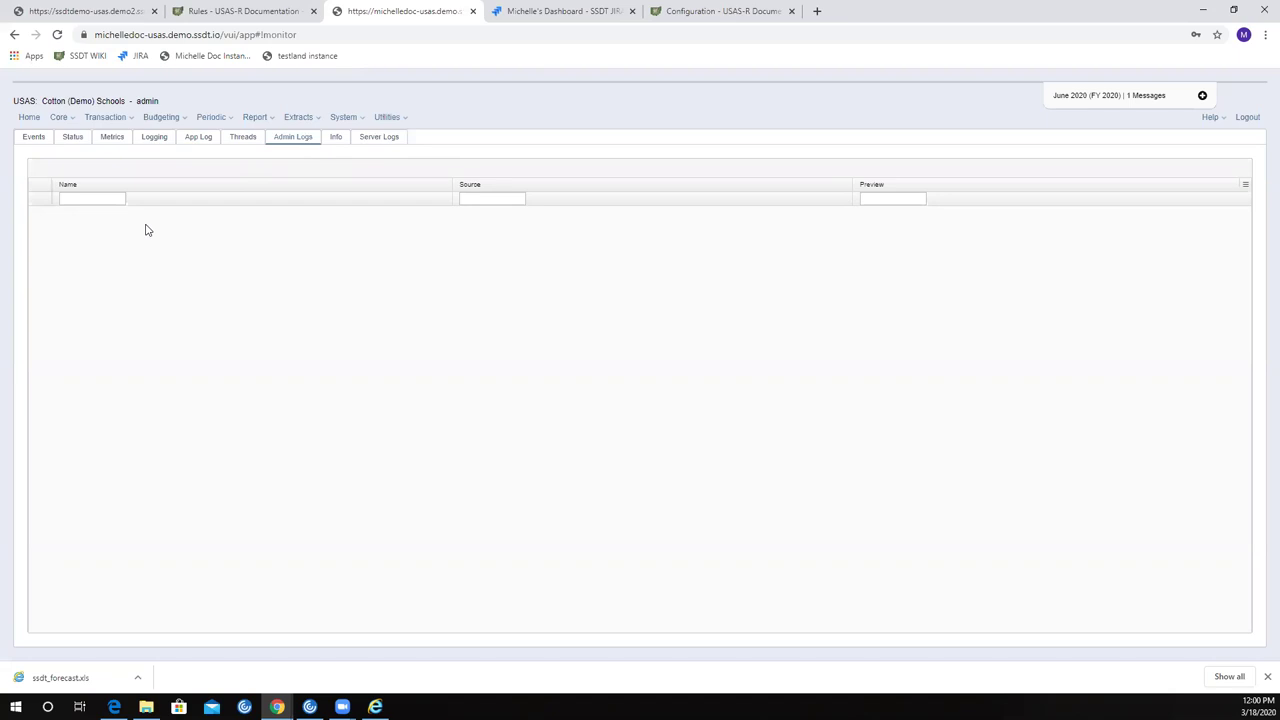
View the second instance's Info and Server Logs tabs, then return to the ssdtdemo-usas tab
click(340, 141)
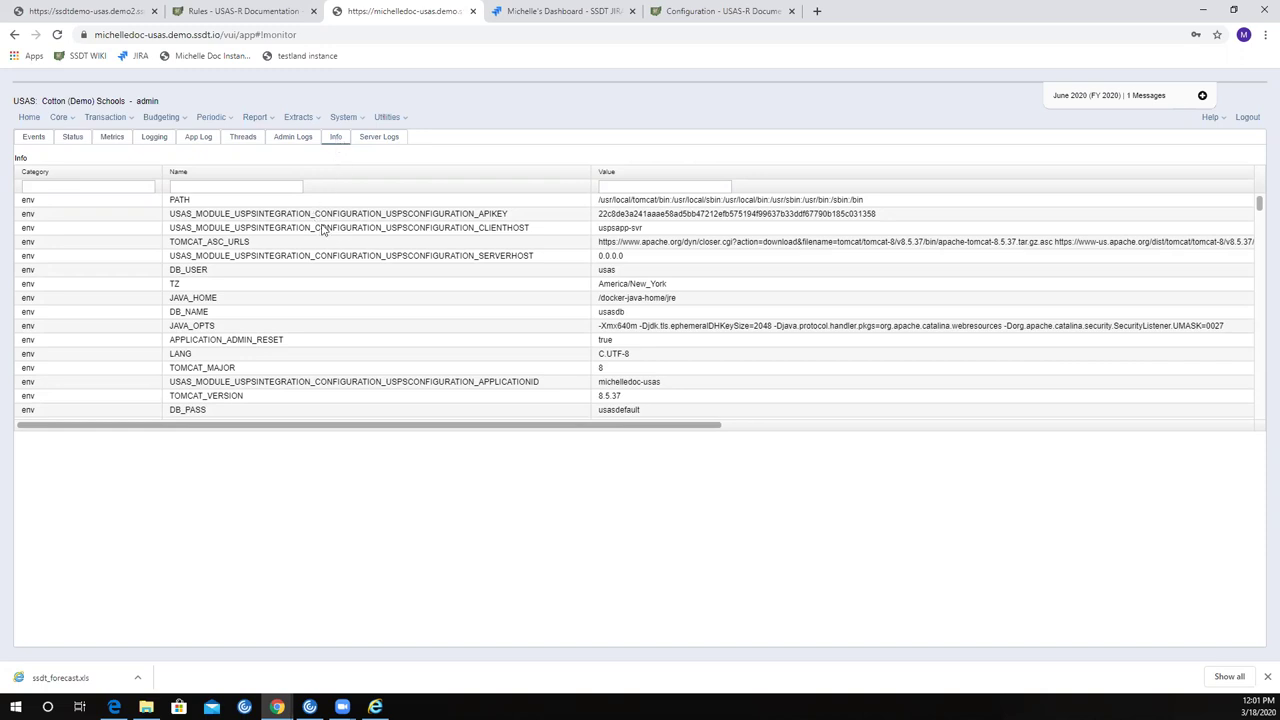
click(380, 140)
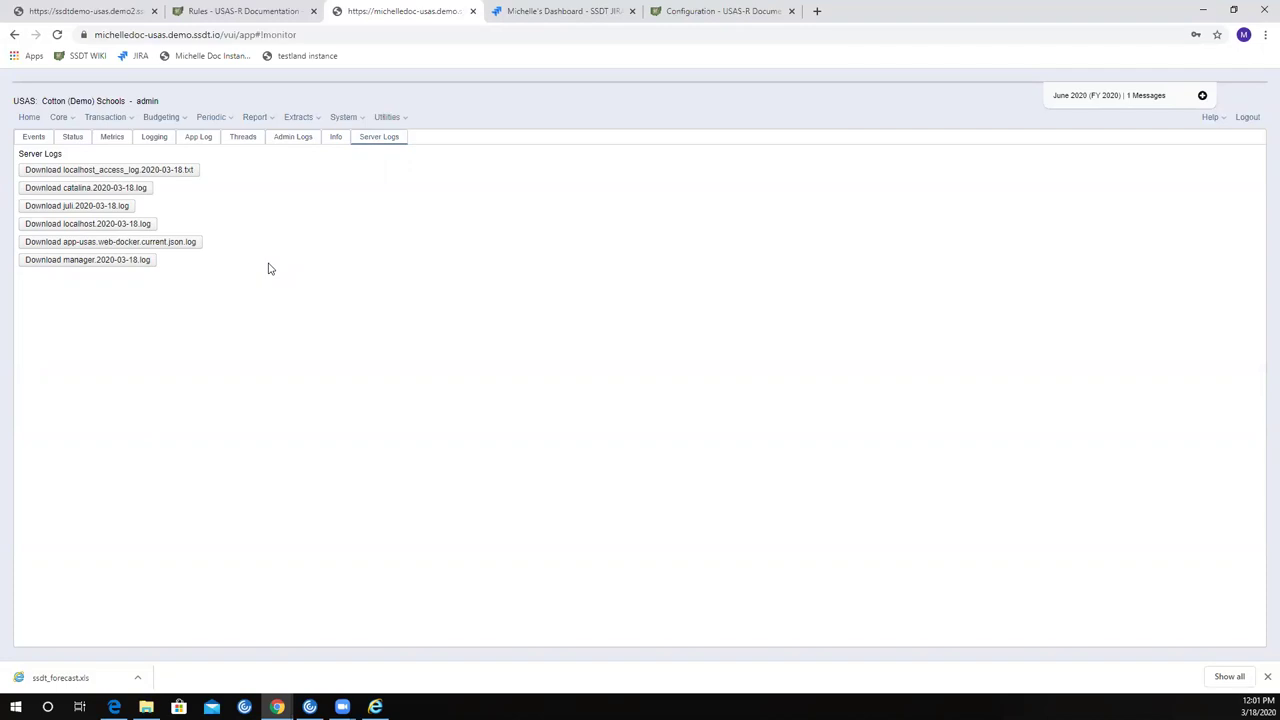
click(118, 18)
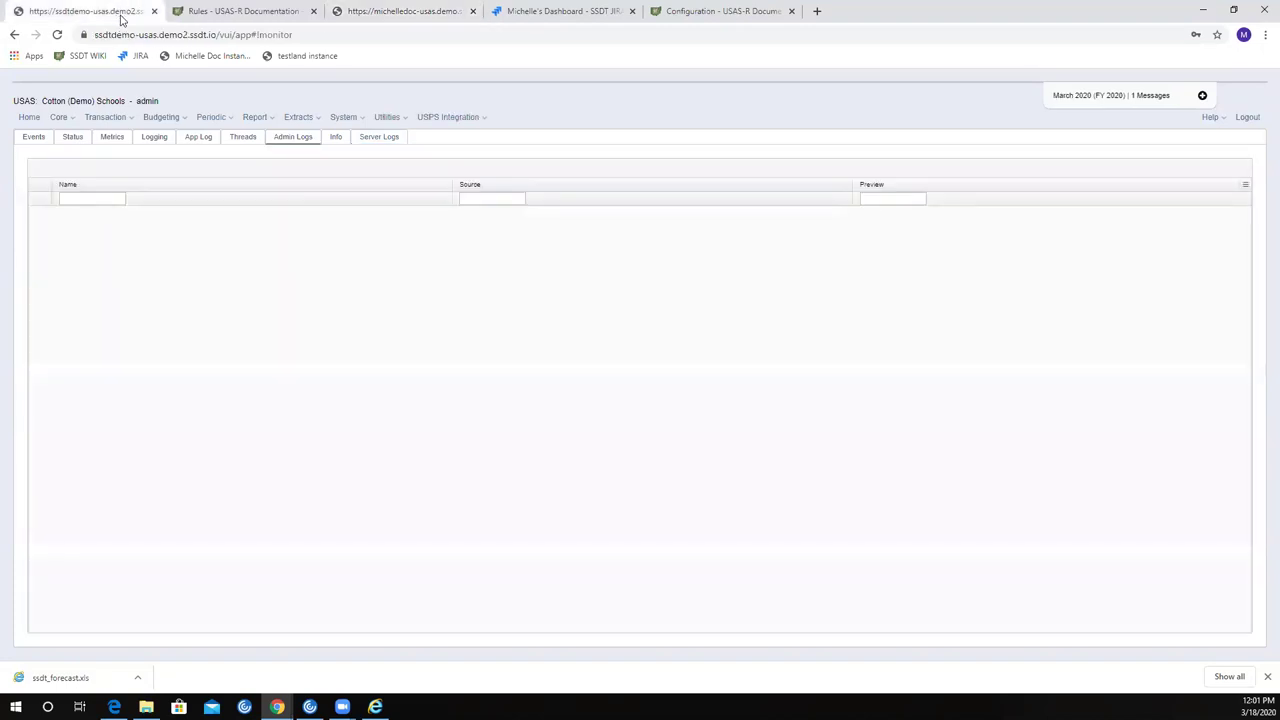
Open the Server Logs tab listing downloadable files such as catalina.2020-03-14.log
click(389, 142)
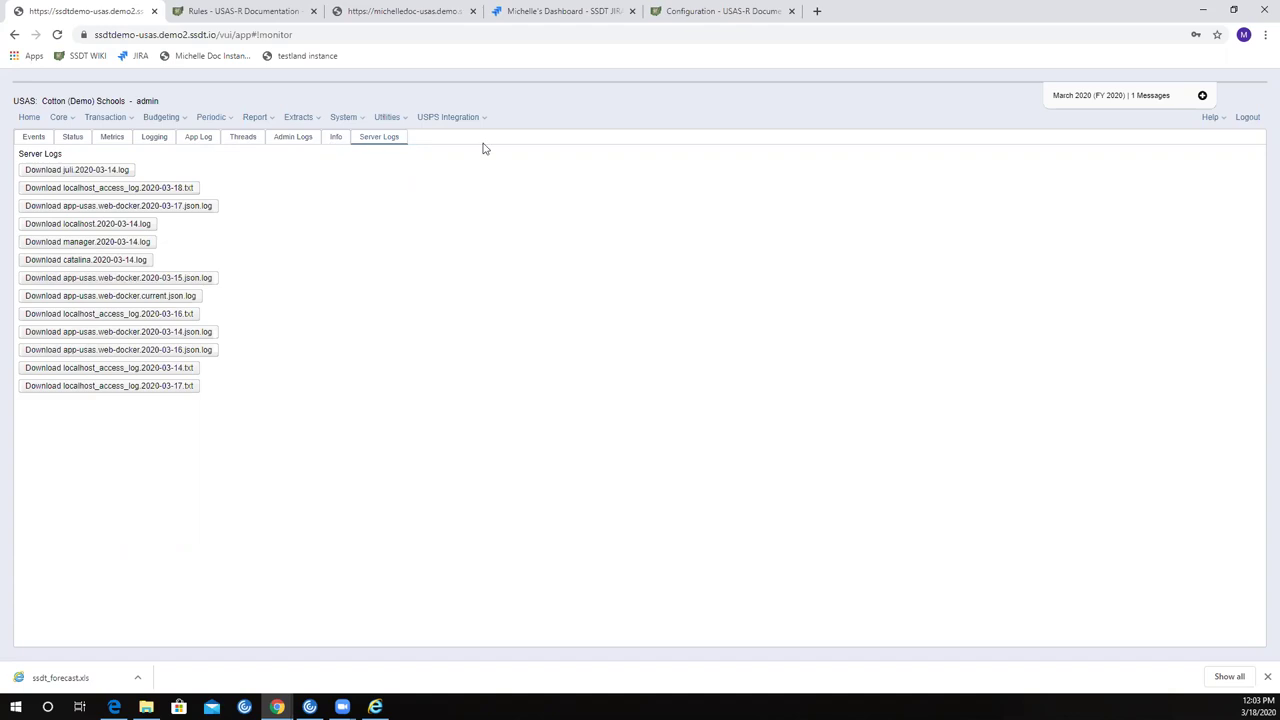
Open Help > About and scroll down to the support, browser requirements and Send Server Log sections
click(1220, 119)
click(1168, 133)
scroll(576, 440, down, 3)
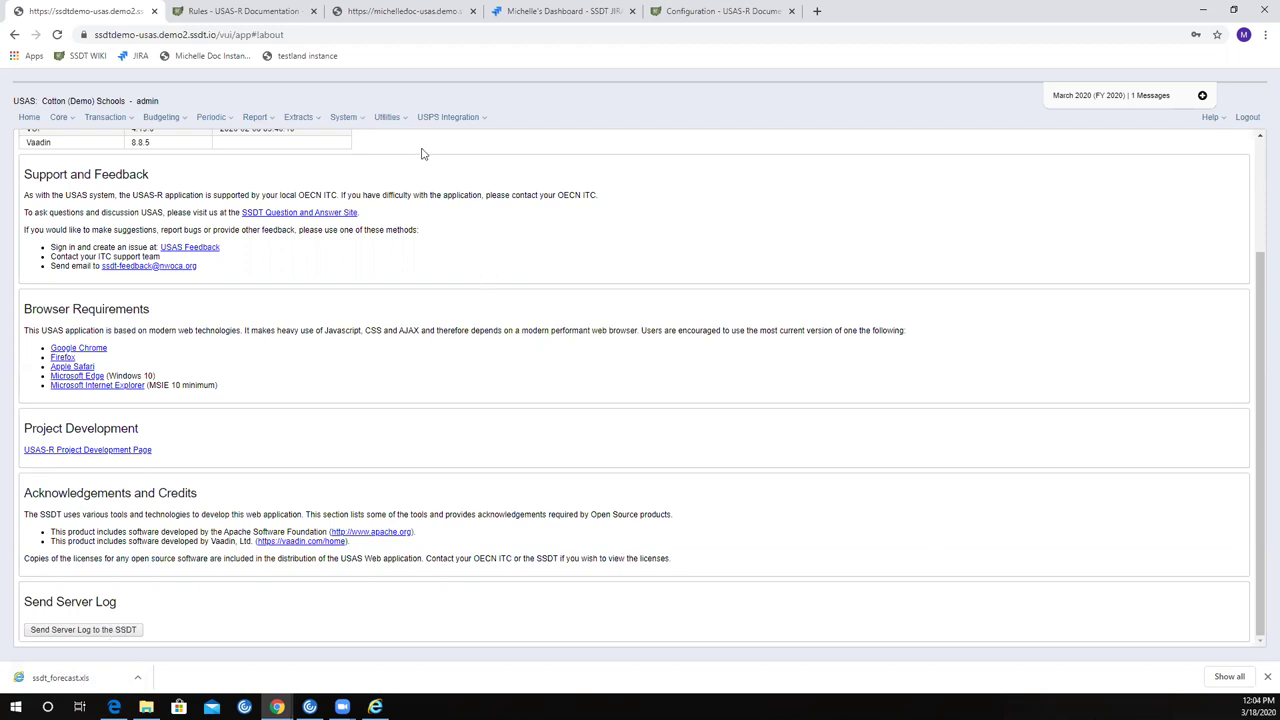
Go back to System > Monitor and show the first instance's empty Admin Logs list
click(363, 119)
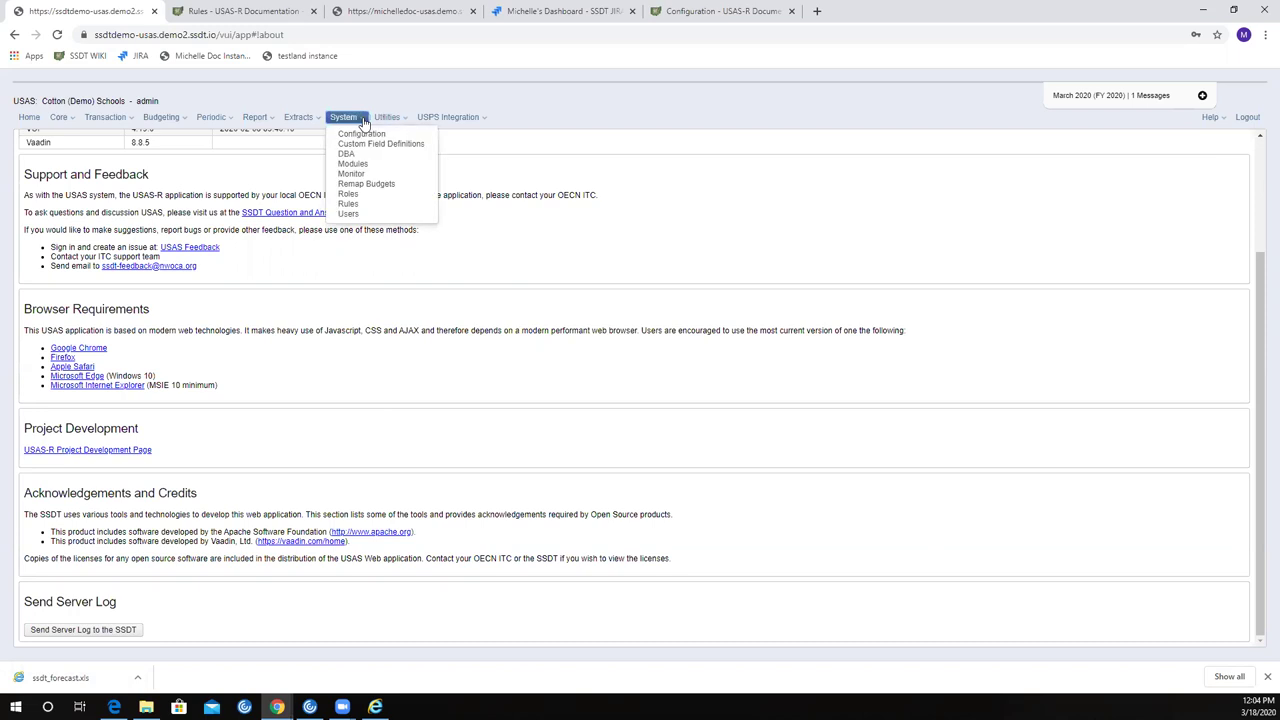
click(367, 175)
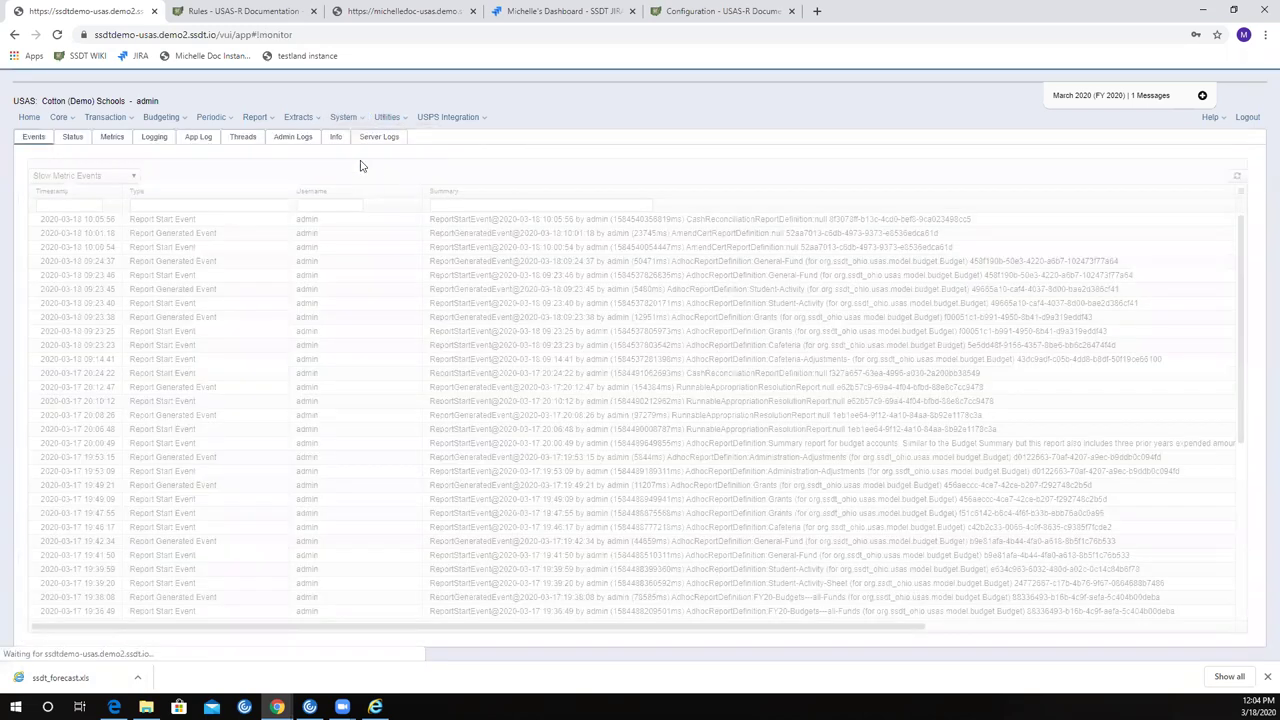
click(293, 138)
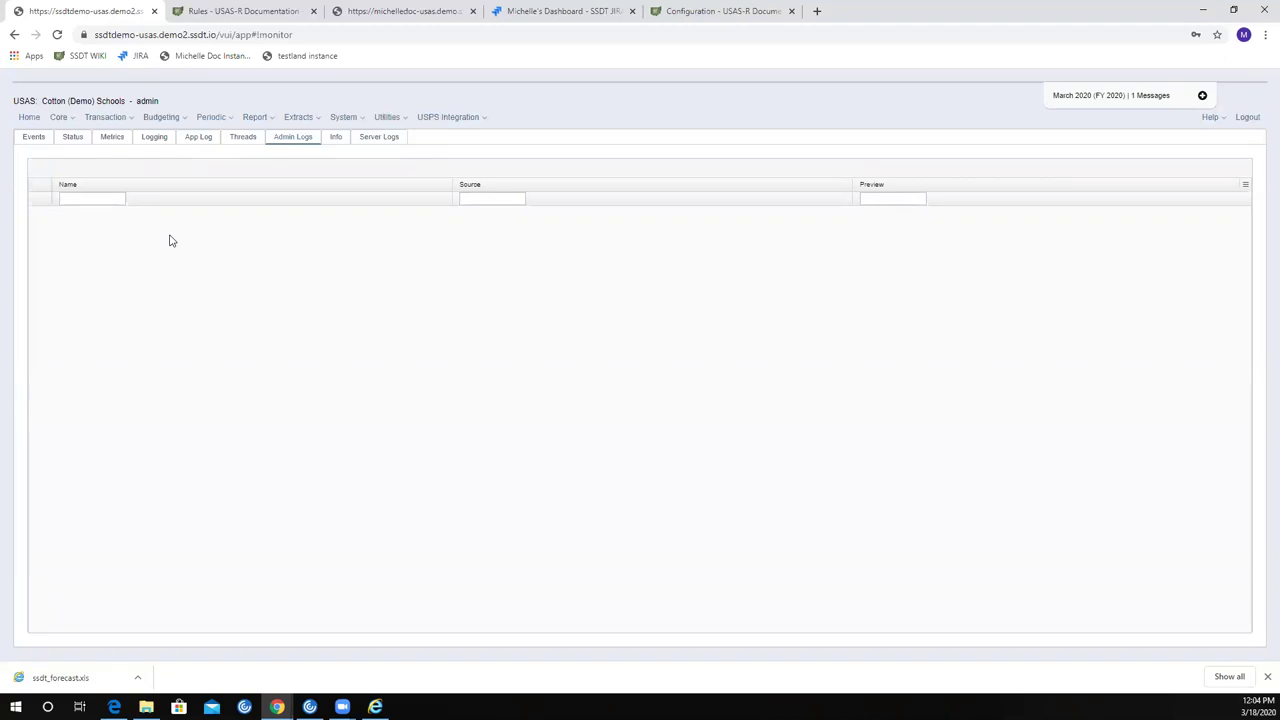
Show the System menu's Report options: Report Bundles, Report Manager and Custom Report Creator
click(362, 119)
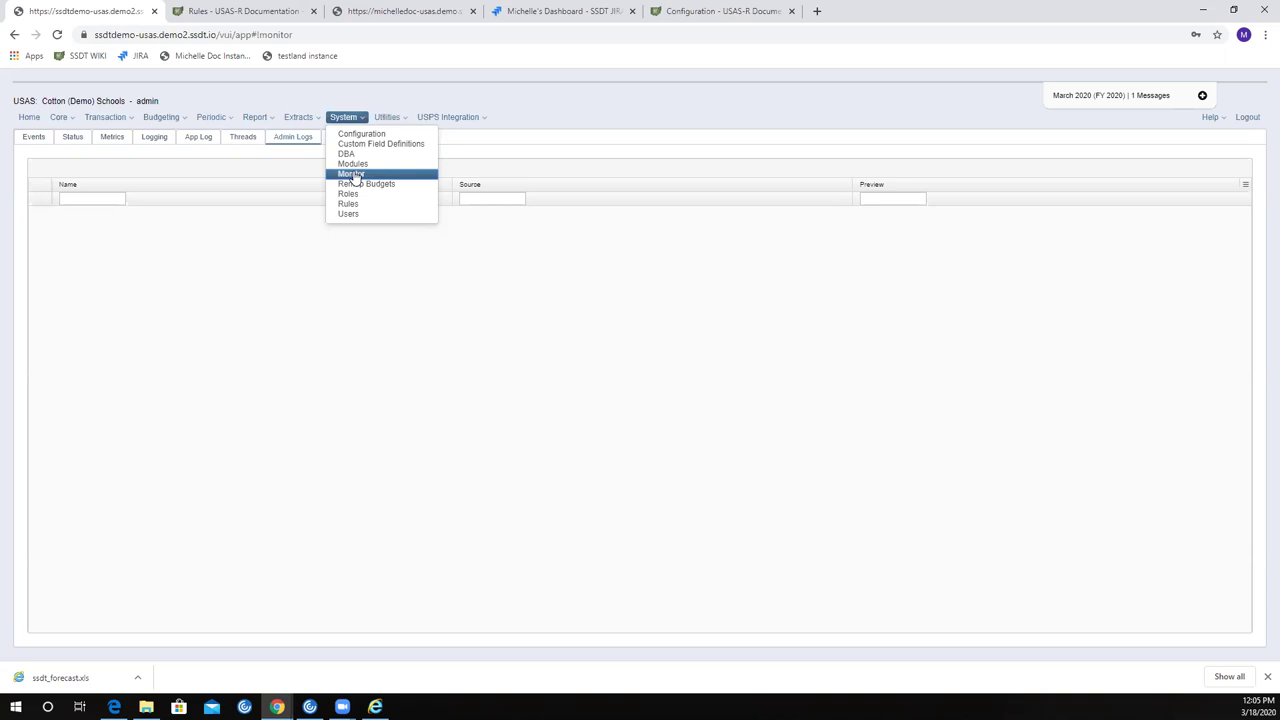
mouse_move(390, 117)
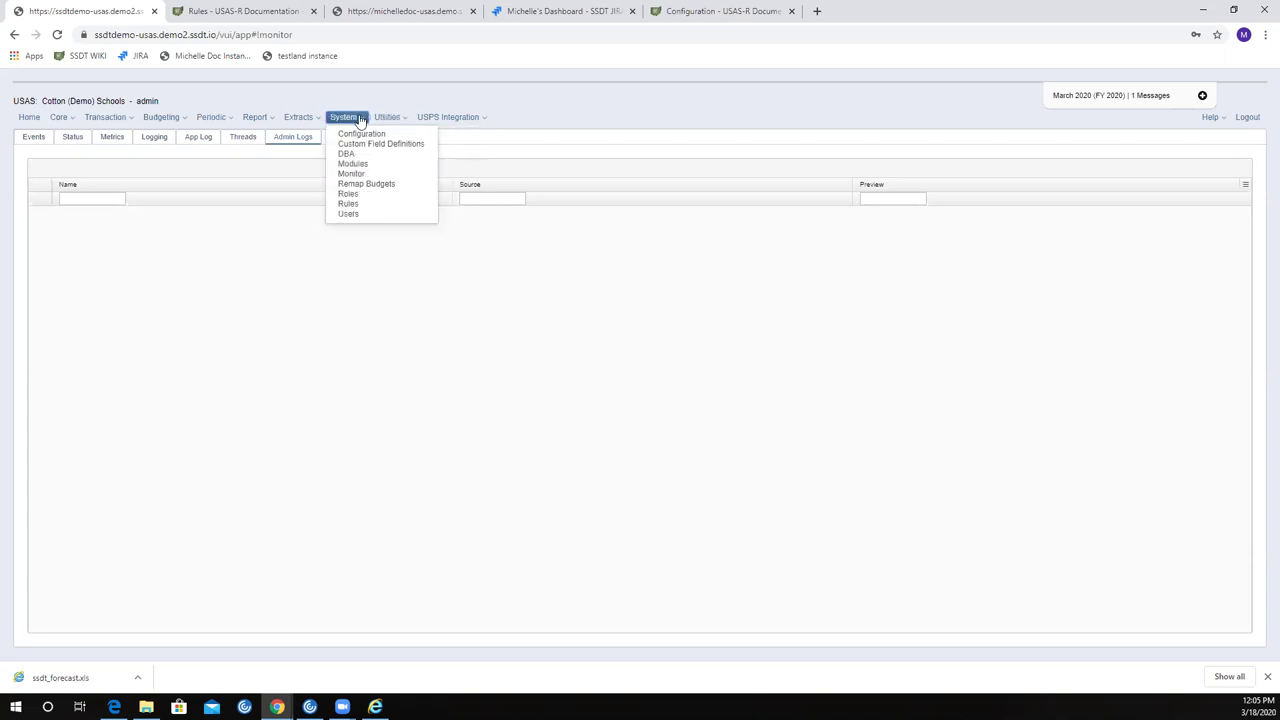
mouse_move(256, 120)
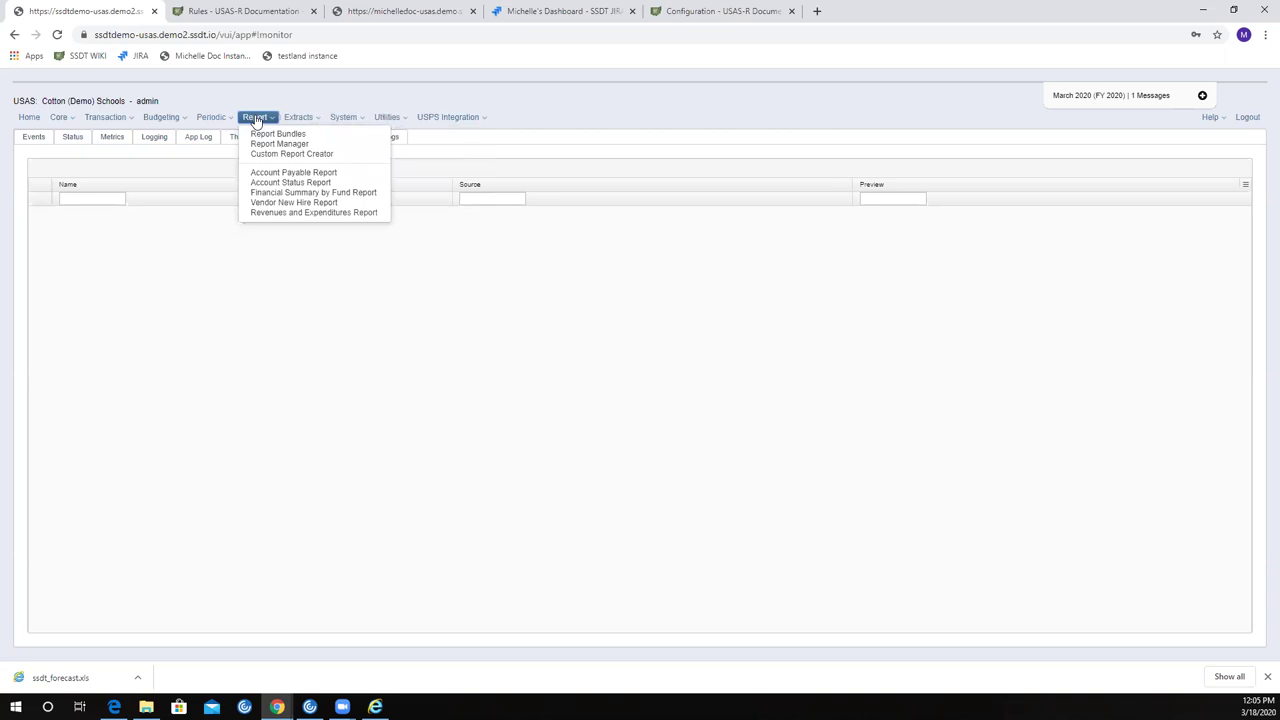